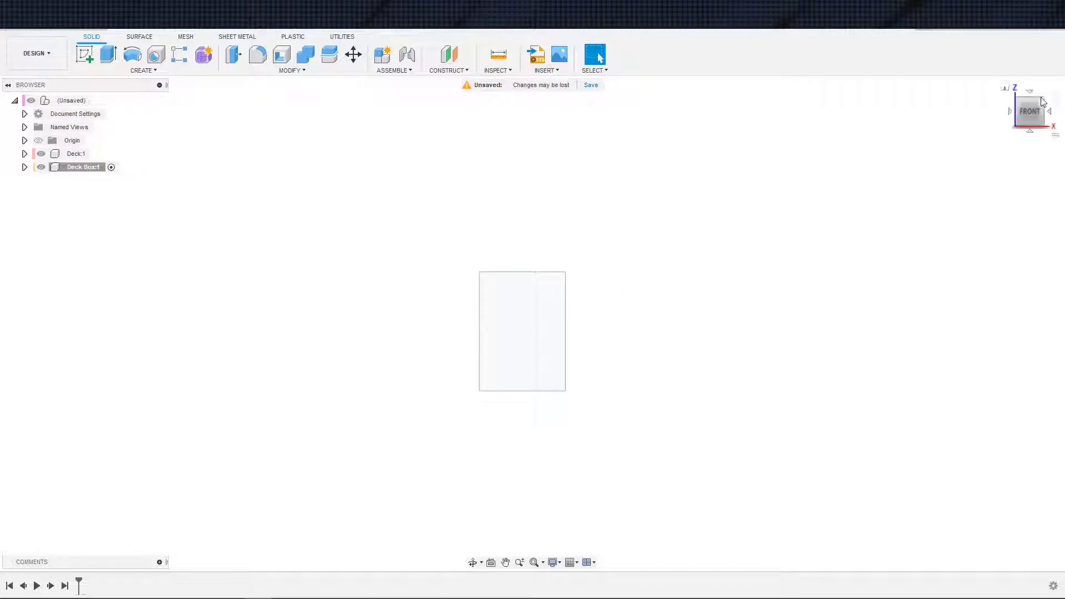
Examine the deck block from the front, top and right sides to decide its orientation.
{"action": "left_click", "coordinate": [1058, 94]}
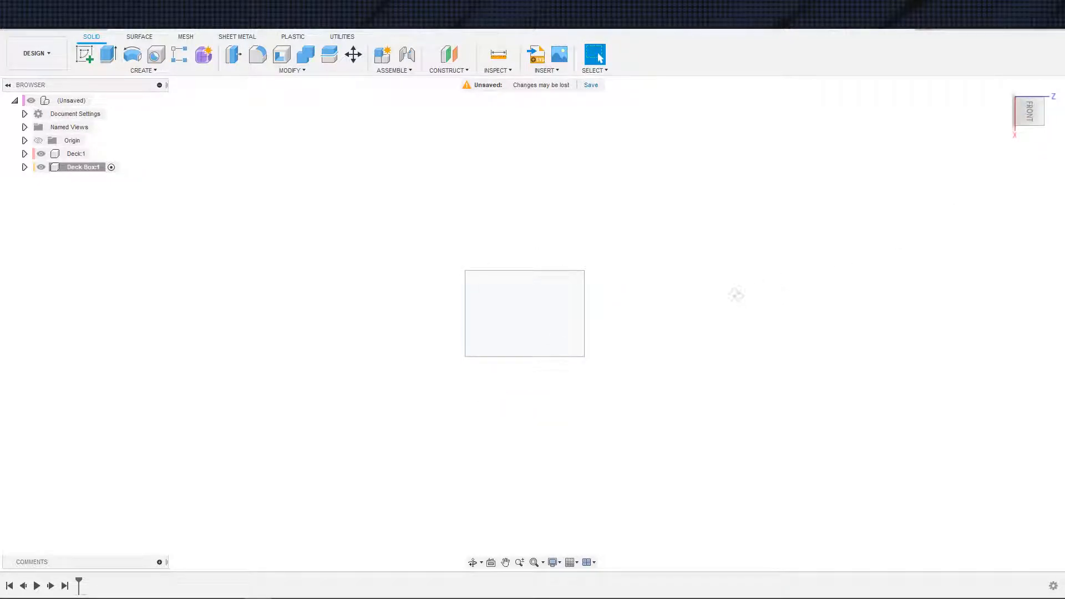
{"action": "middle_click_drag", "start_coordinate": [737, 295], "coordinate": [756, 276], "text": "shift"}
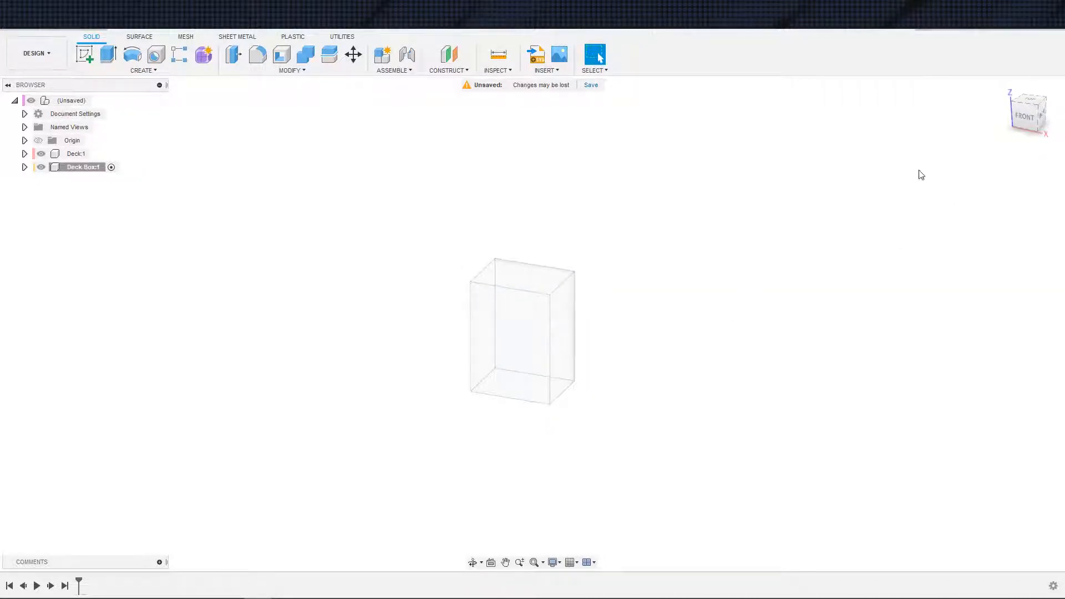
{"action": "left_click", "coordinate": [1025, 119]}
{"action": "left_click", "coordinate": [1057, 95]}
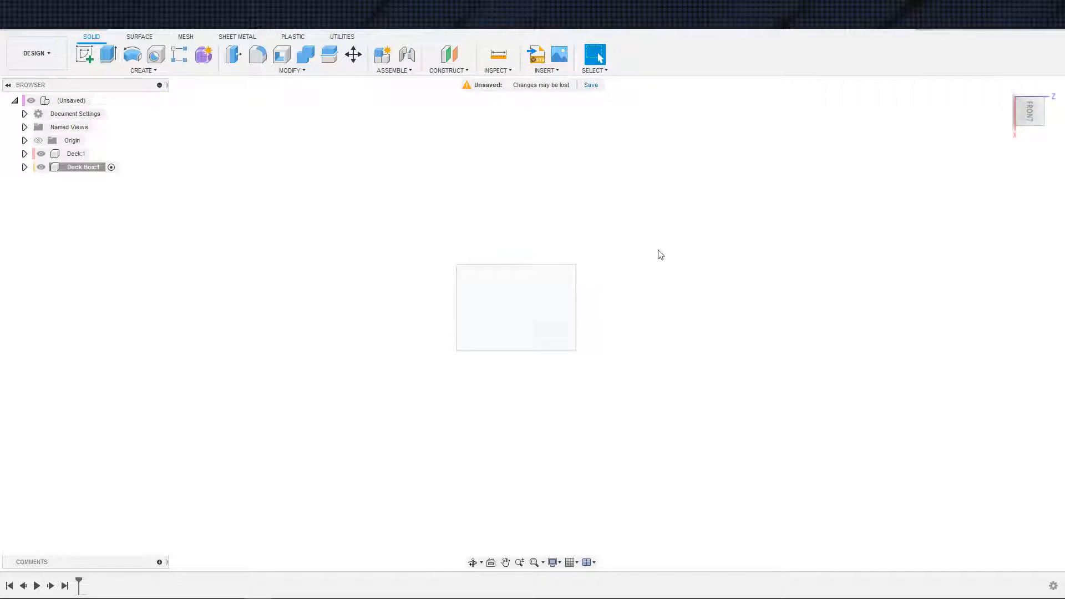
{"action": "middle_click_drag", "start_coordinate": [637, 267], "coordinate": [649, 370], "text": "shift"}
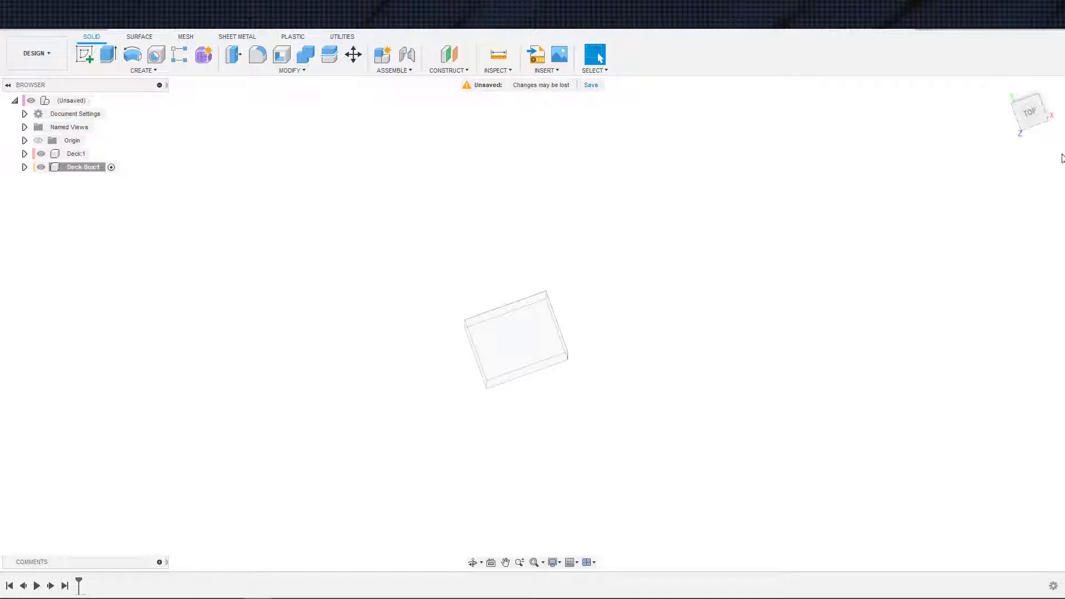
{"action": "left_click", "coordinate": [1027, 116]}
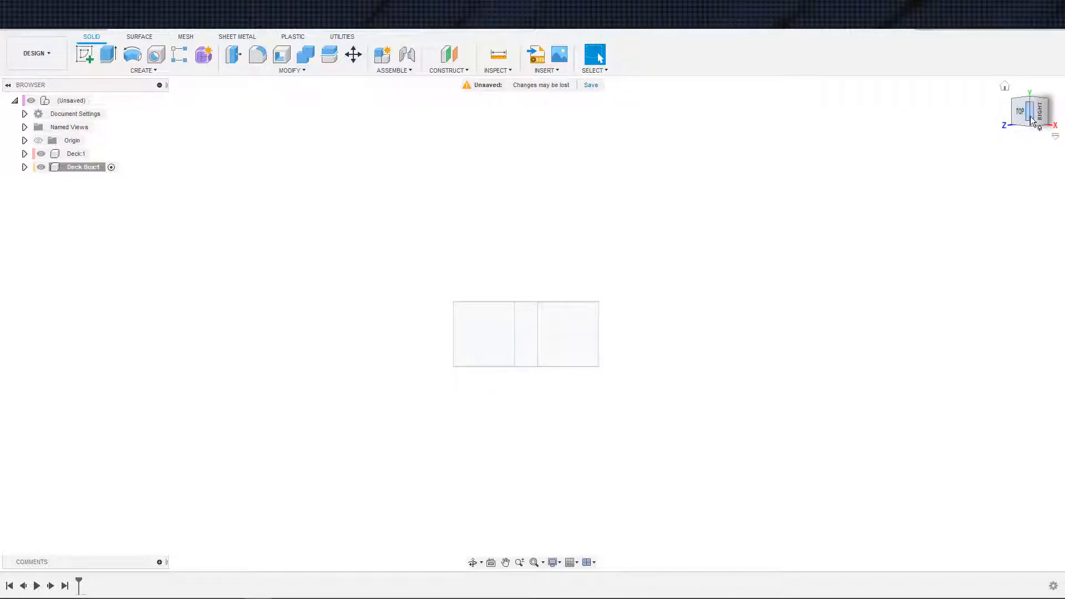
{"action": "left_click", "coordinate": [1037, 117]}
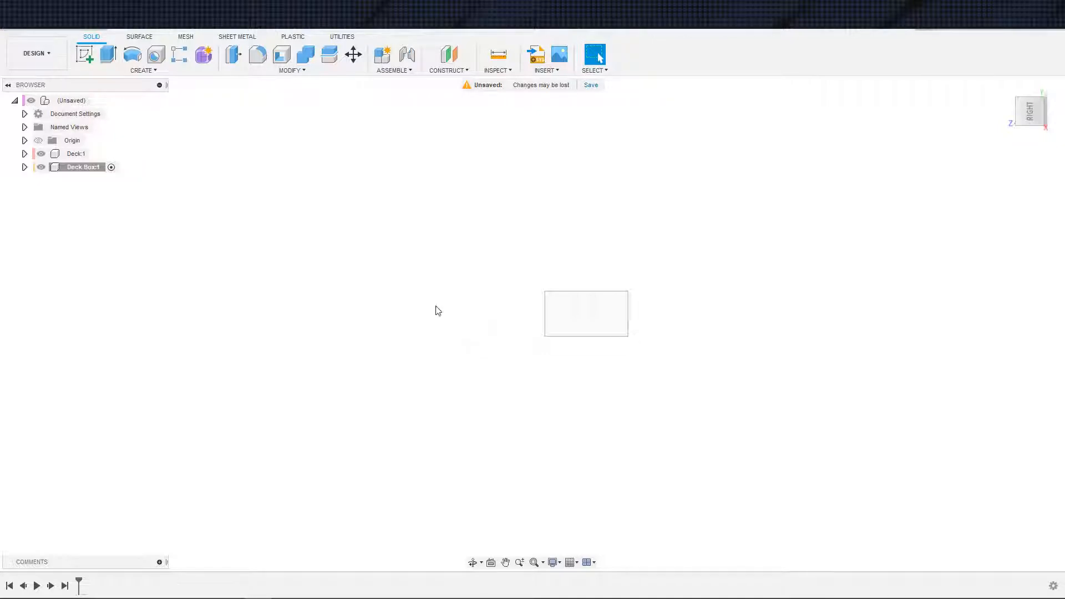
Increase the extrusion distance of the Deck component's block and make Deck Box the active component again.
{"action": "left_click", "coordinate": [97, 156]}
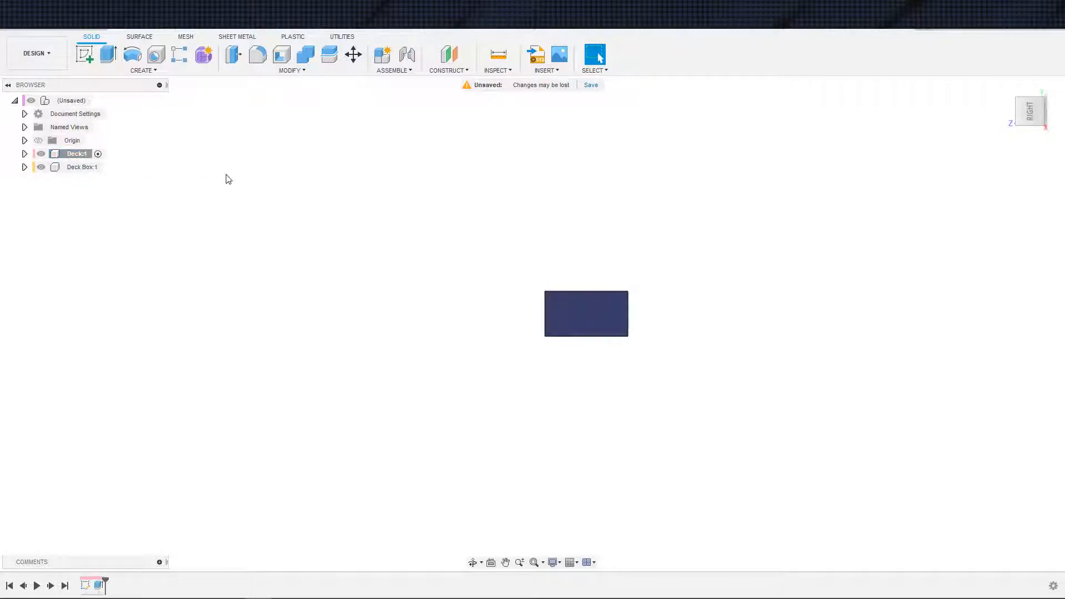
{"action": "double_click", "coordinate": [99, 585]}
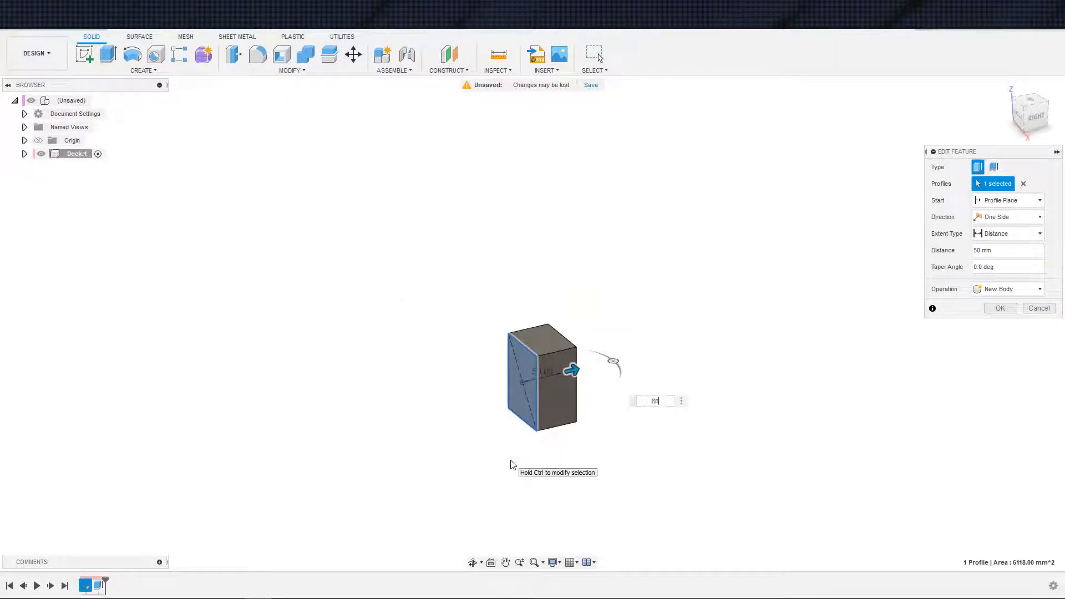
{"action": "key", "text": "Return"}
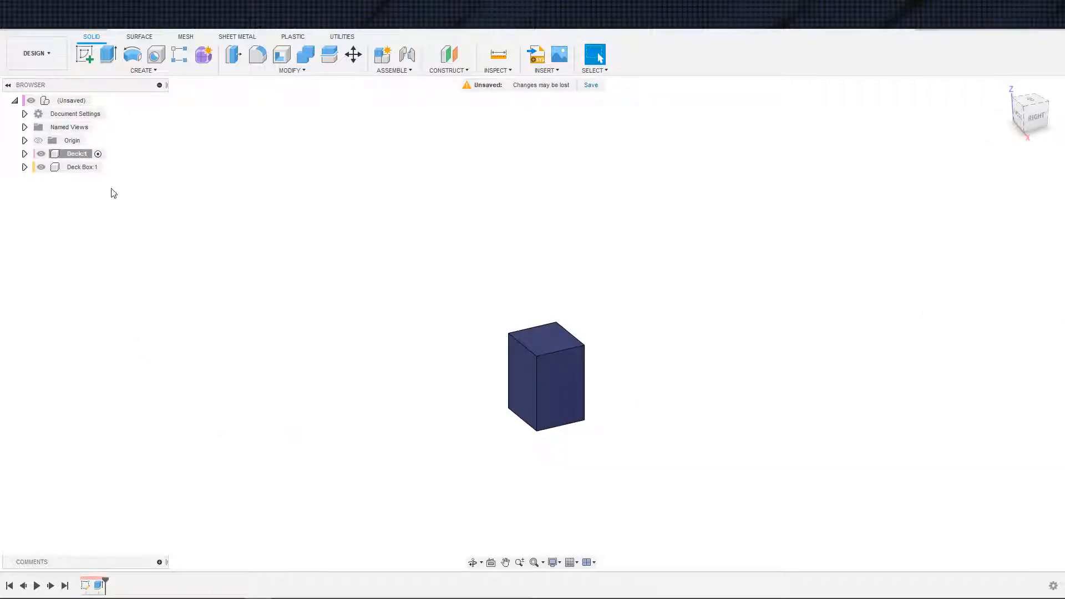
{"action": "left_click", "coordinate": [103, 167]}
{"action": "middle_click_drag", "start_coordinate": [368, 304], "coordinate": [345, 304], "text": "shift"}
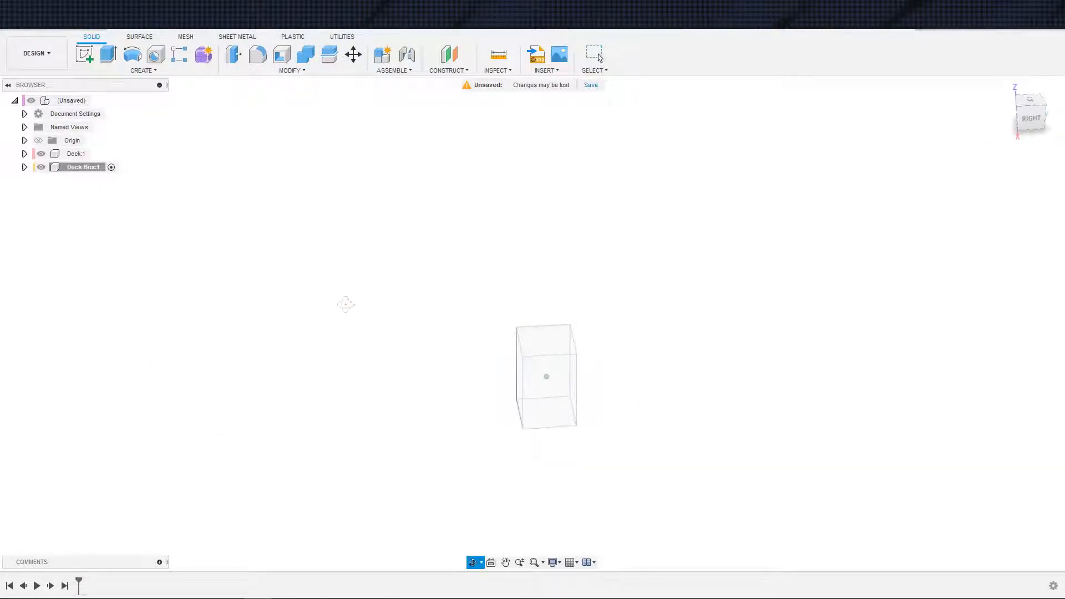
{"action": "key", "text": "Escape"}
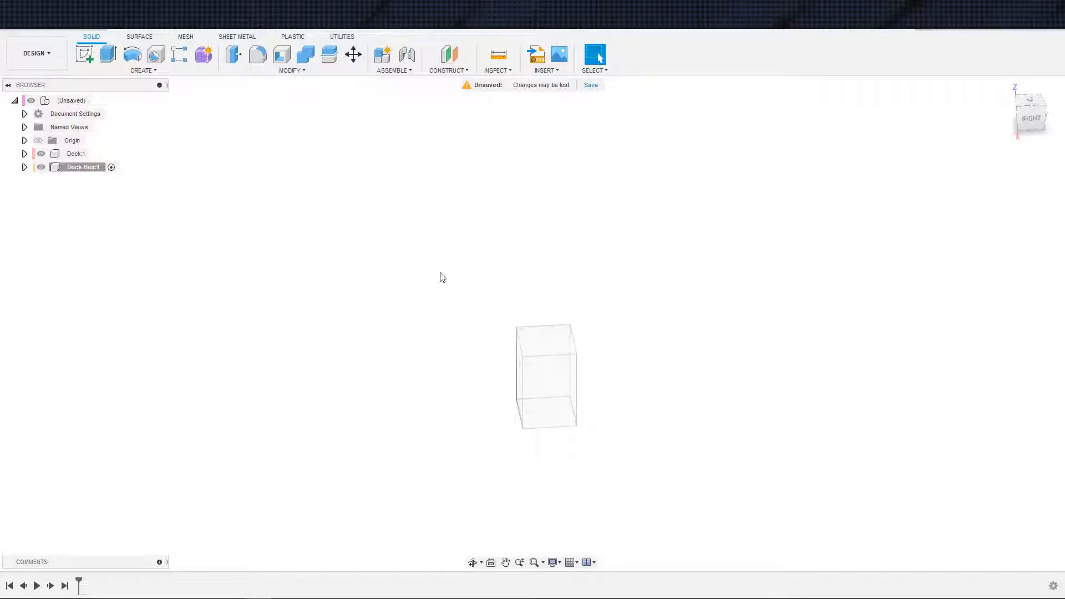
Align the large profile face of the Deck component with the origin so the block lies flat on that face.
{"action": "middle_click_drag", "start_coordinate": [507, 403], "coordinate": [455, 383], "text": "shift"}
{"action": "middle_click_drag", "start_coordinate": [367, 294], "coordinate": [405, 303], "text": "shift"}
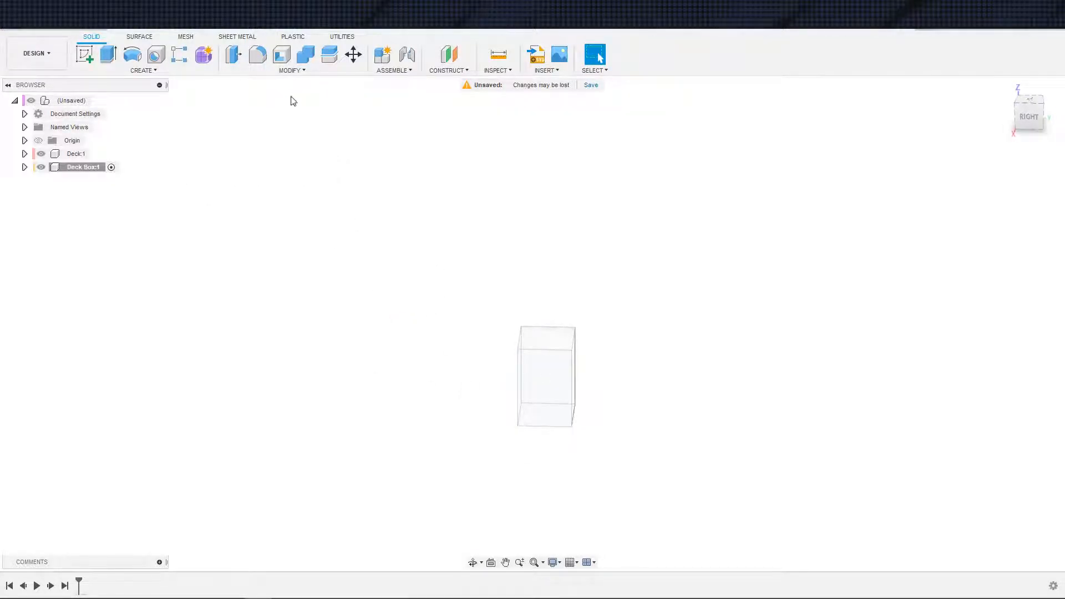
{"action": "left_click", "coordinate": [280, 70]}
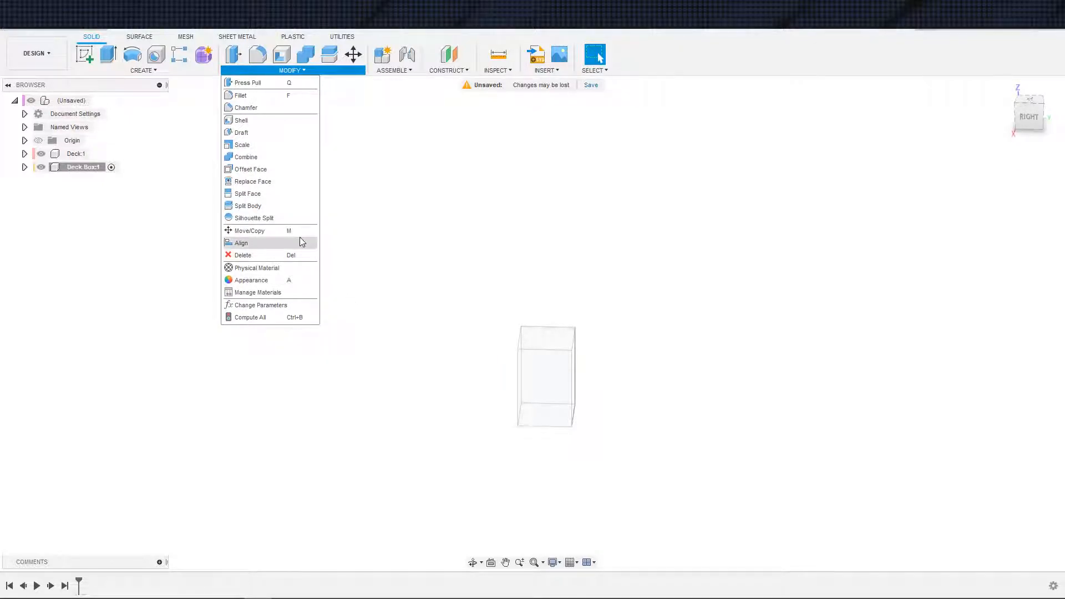
{"action": "left_click", "coordinate": [242, 243]}
{"action": "middle_click_drag", "start_coordinate": [463, 314], "coordinate": [457, 338], "text": "shift"}
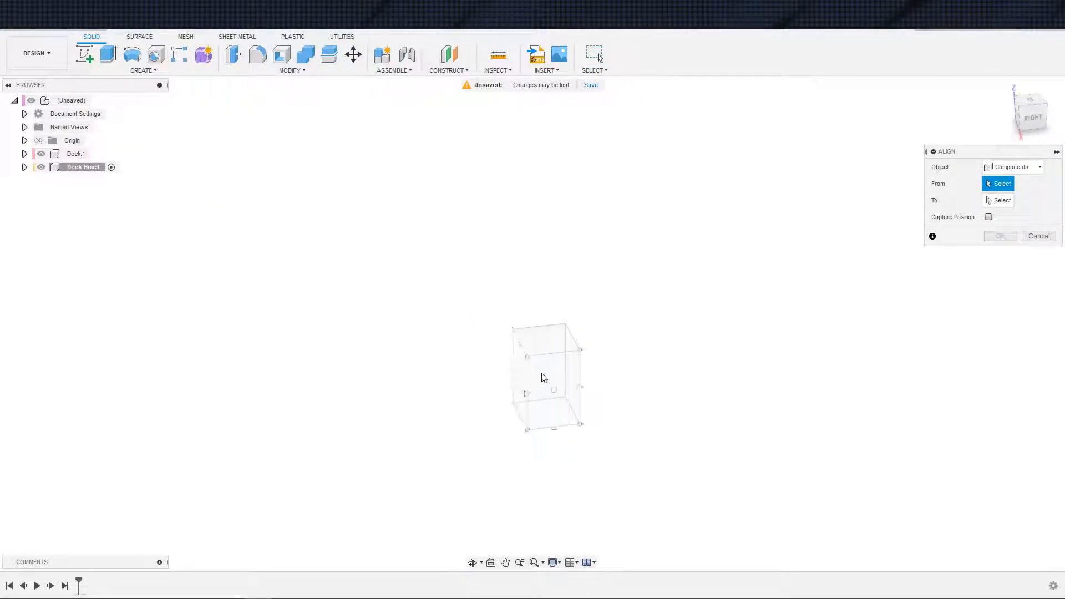
{"action": "left_click", "coordinate": [524, 365]}
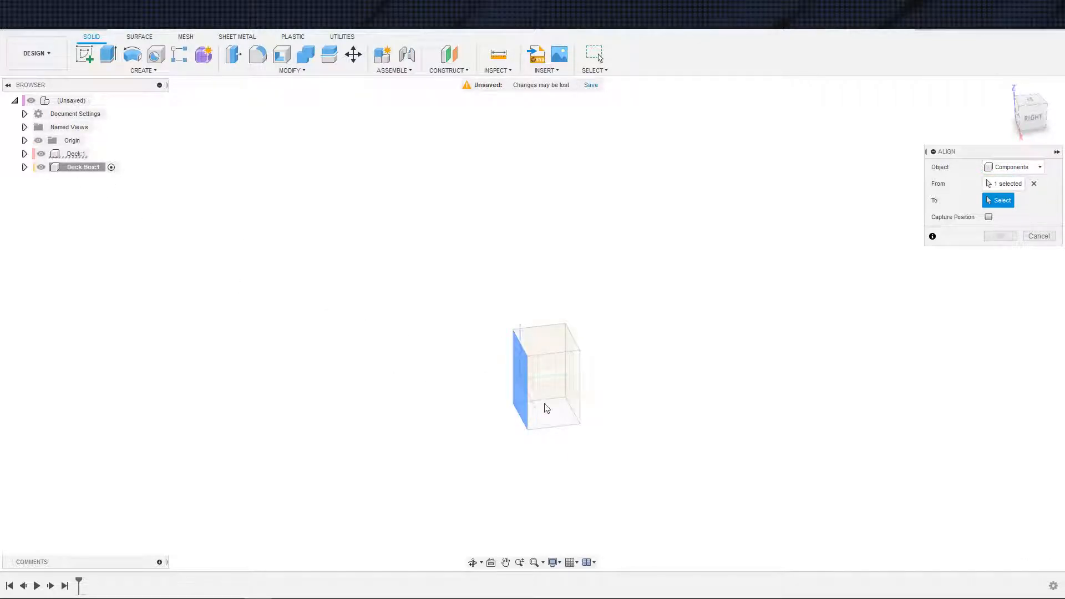
{"action": "middle_click_drag", "start_coordinate": [577, 395], "coordinate": [513, 388], "text": "shift"}
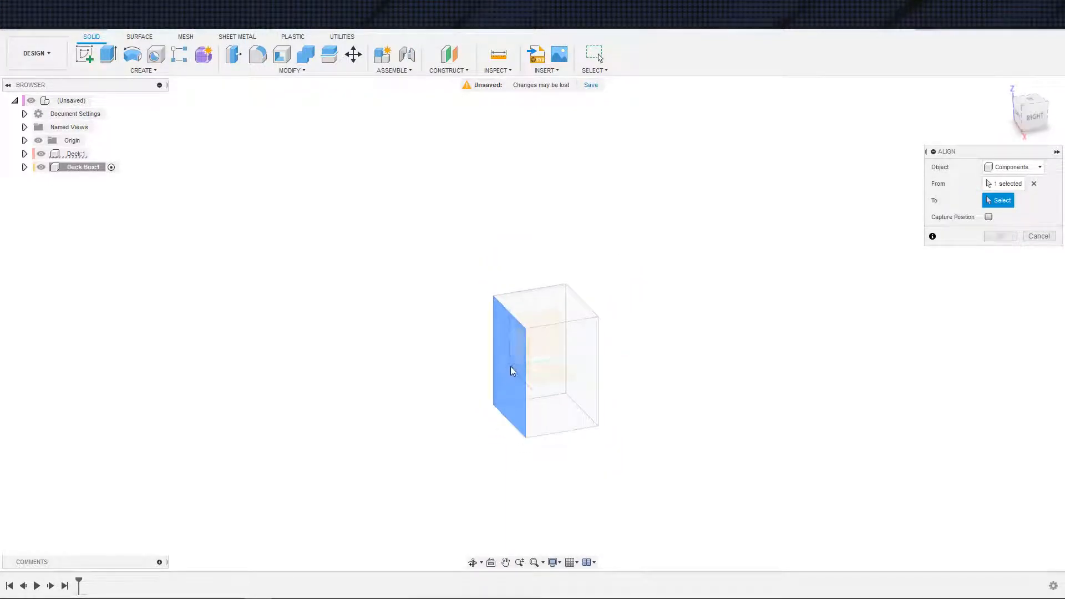
{"action": "left_click", "coordinate": [506, 368]}
{"action": "middle_click_drag", "start_coordinate": [568, 416], "coordinate": [547, 406], "text": "shift"}
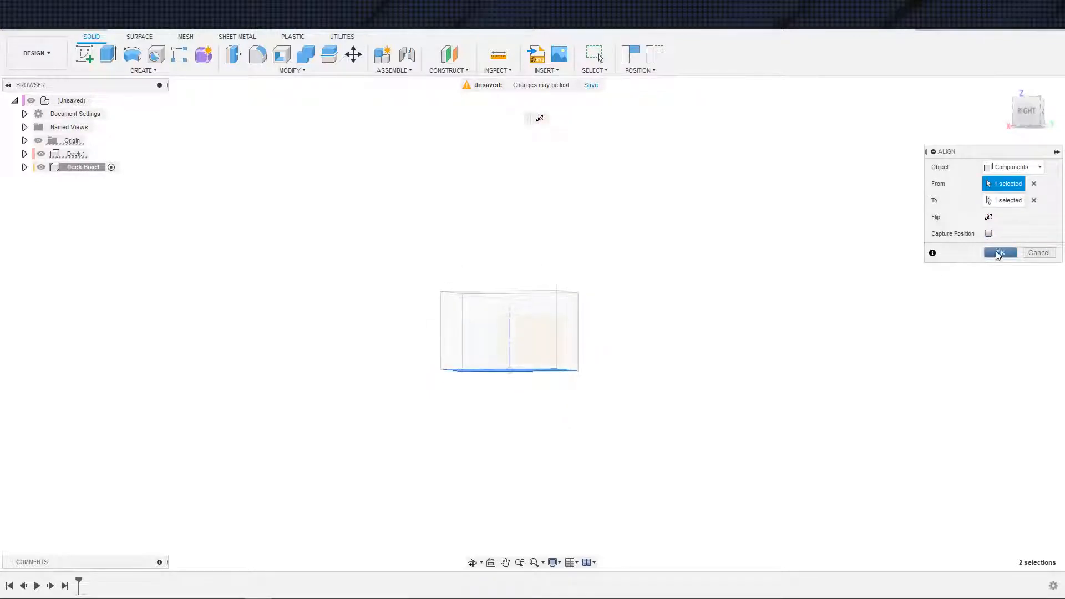
{"action": "left_click", "coordinate": [1001, 253]}
Try to rotate the deck body freehand about the vertical origin axis.
{"action": "middle_click_drag", "start_coordinate": [722, 389], "coordinate": [813, 404], "text": "shift"}
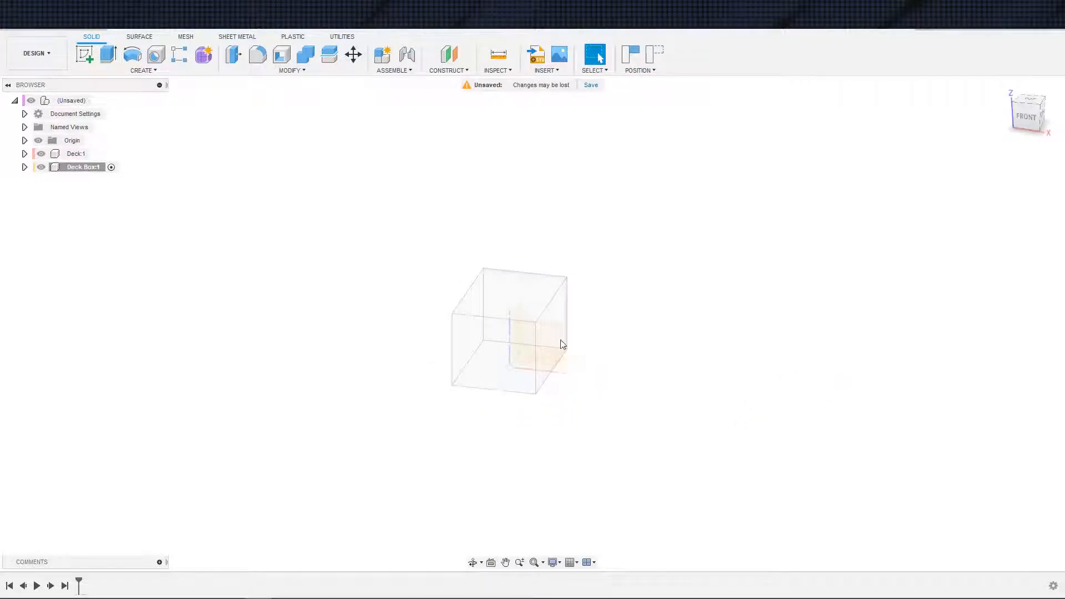
{"action": "left_click", "coordinate": [353, 54]}
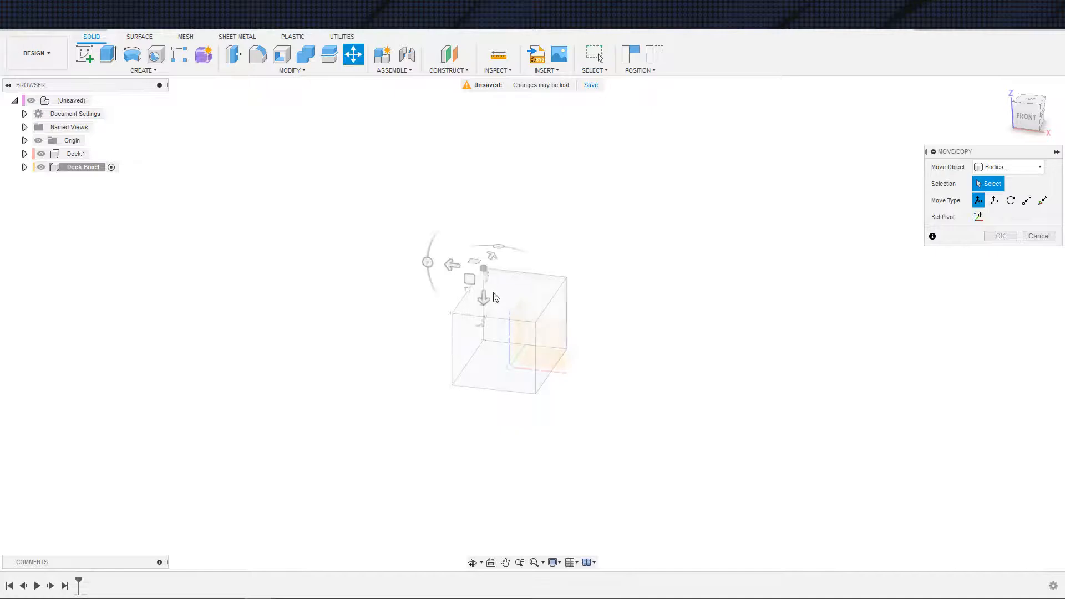
{"action": "left_click", "coordinate": [1011, 200]}
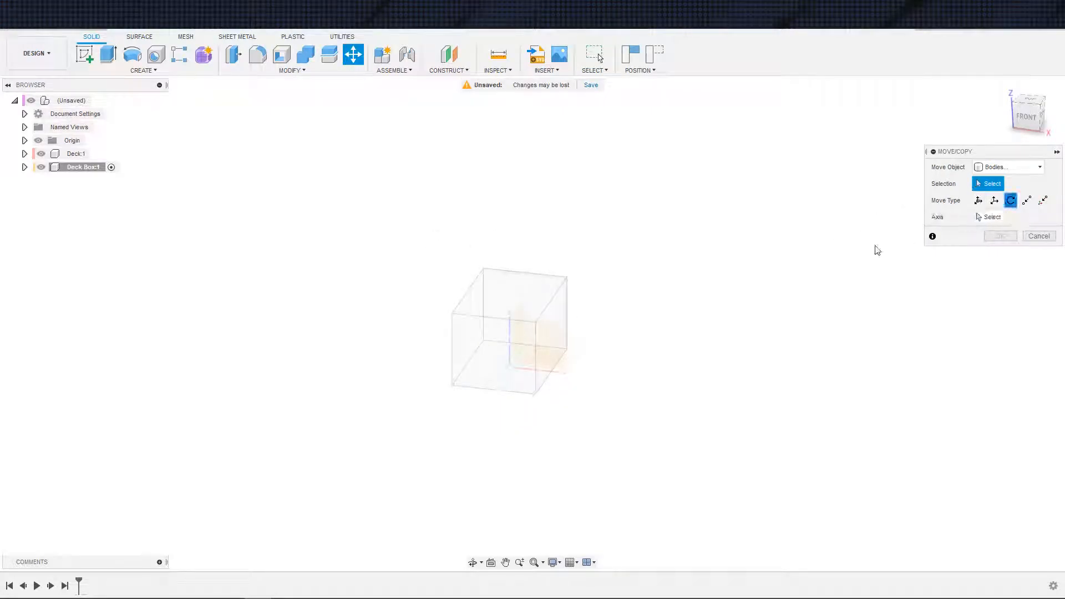
{"action": "left_click", "coordinate": [543, 306]}
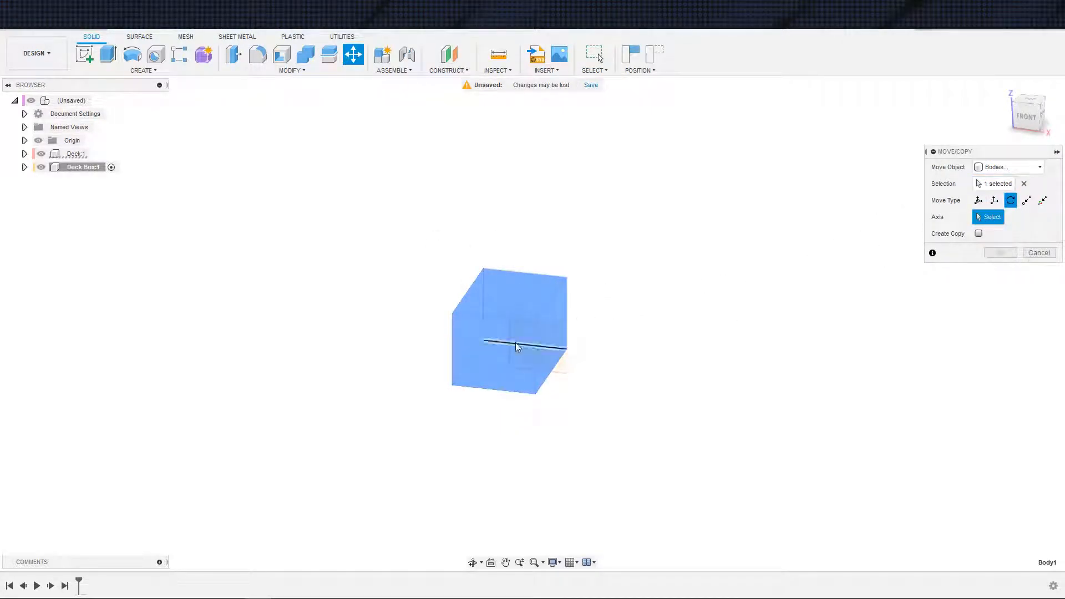
{"action": "left_click", "coordinate": [536, 349]}
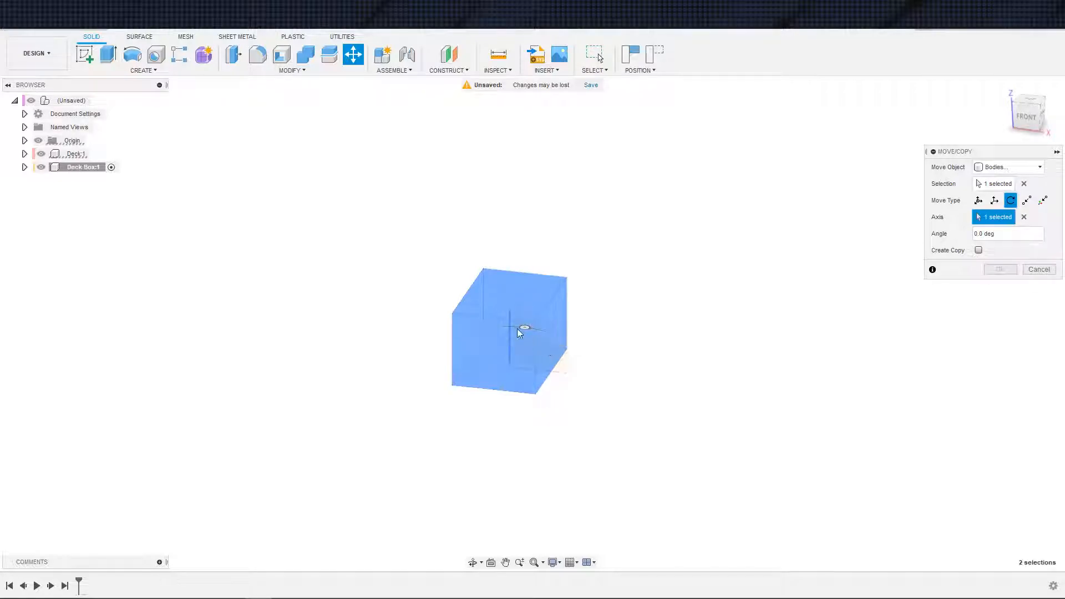
{"action": "left_click_drag", "start_coordinate": [521, 327], "coordinate": [547, 344]}
{"action": "key", "text": "Return"}
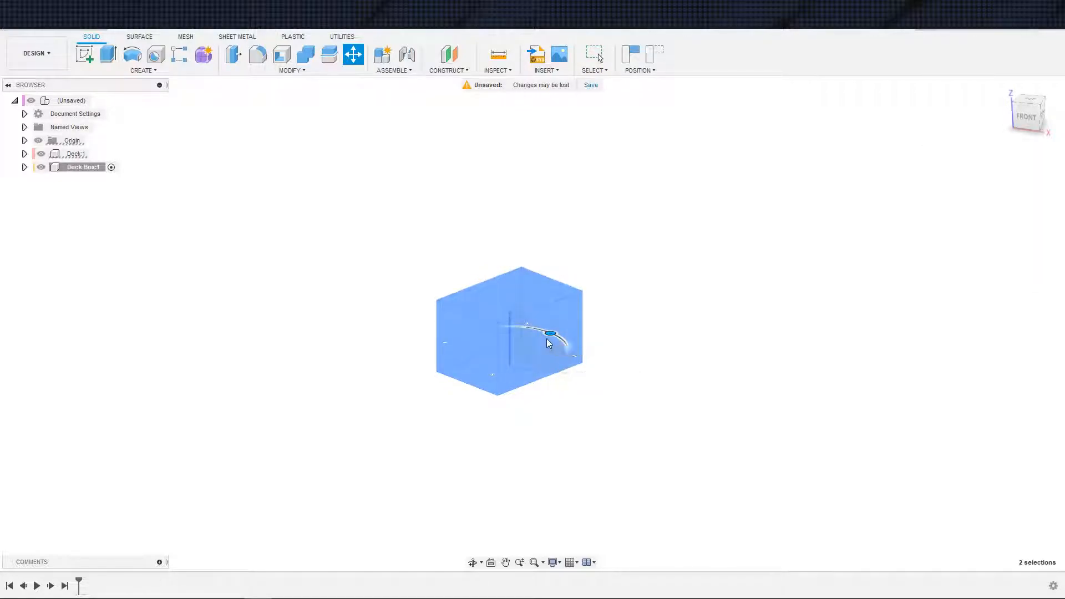
{"action": "middle_click_drag", "start_coordinate": [612, 401], "coordinate": [639, 389], "text": "shift"}
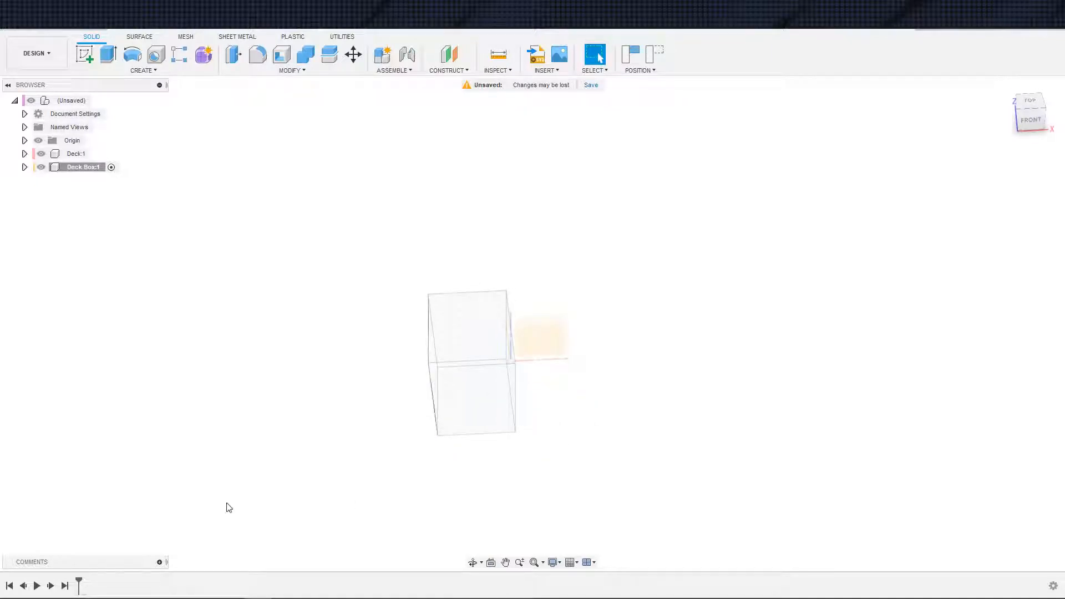
{"action": "middle_click_drag", "start_coordinate": [375, 482], "coordinate": [535, 393], "text": "shift"}
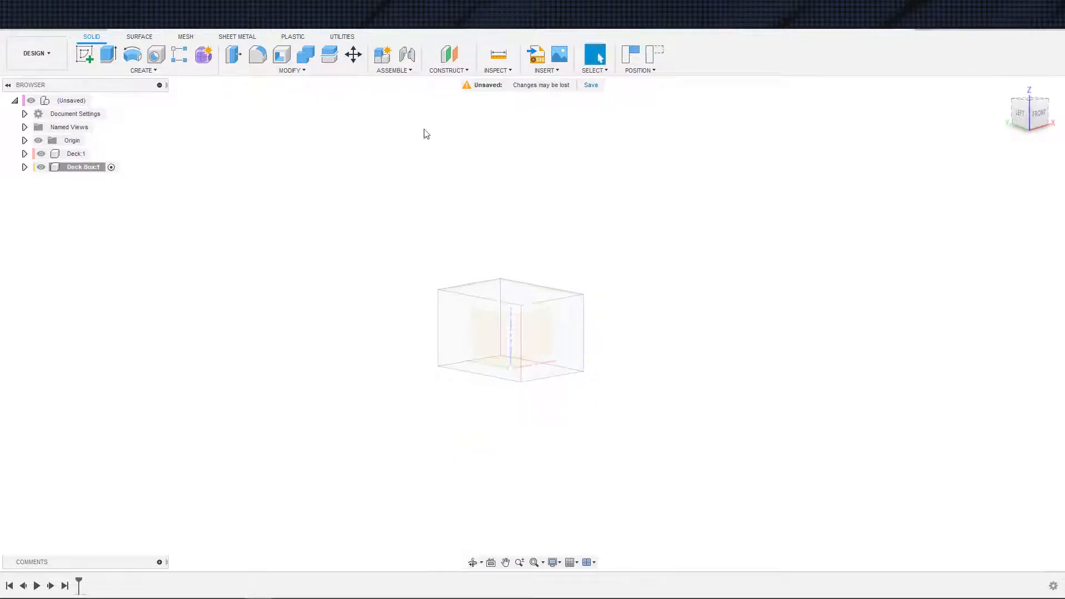
Rotate the whole Deck component 90 degrees about the vertical origin axis, moving it as a component.
{"action": "left_click", "coordinate": [322, 71]}
{"action": "left_click", "coordinate": [353, 55]}
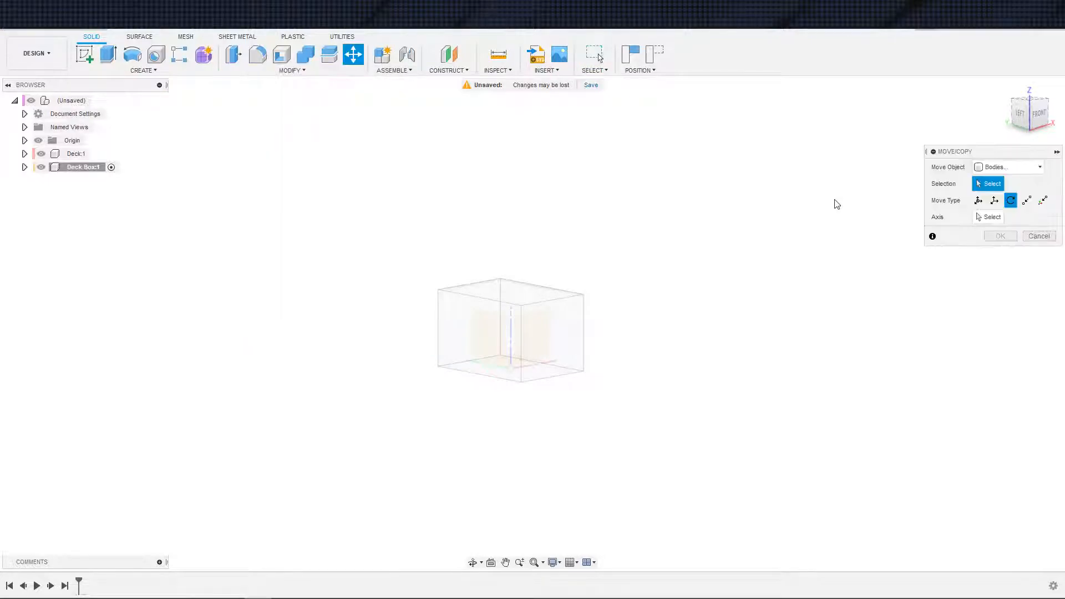
{"action": "left_click", "coordinate": [1007, 167]}
{"action": "left_click", "coordinate": [1005, 183]}
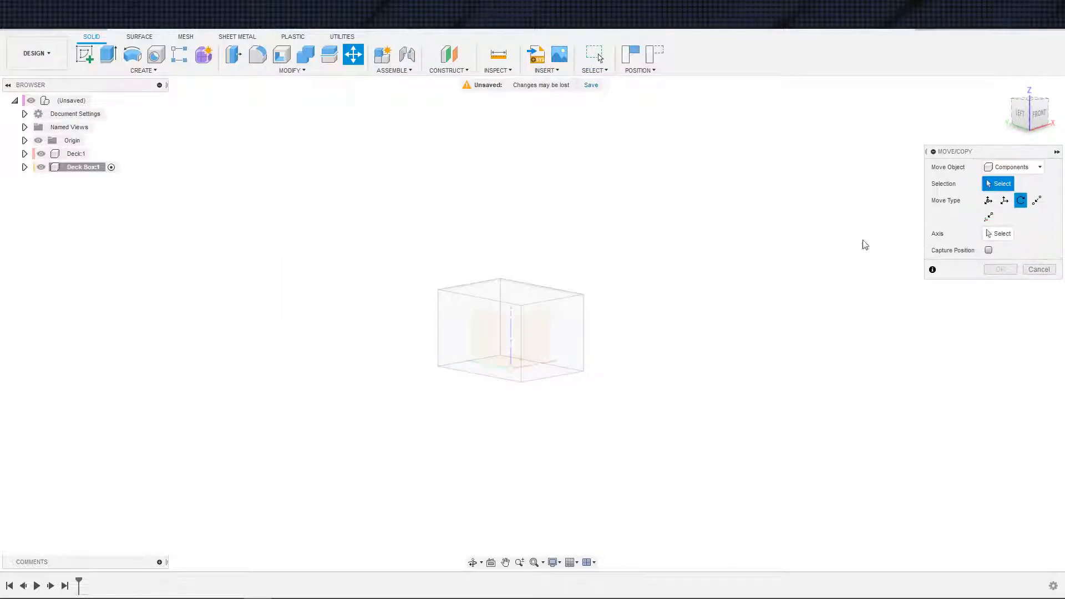
{"action": "left_click", "coordinate": [531, 313]}
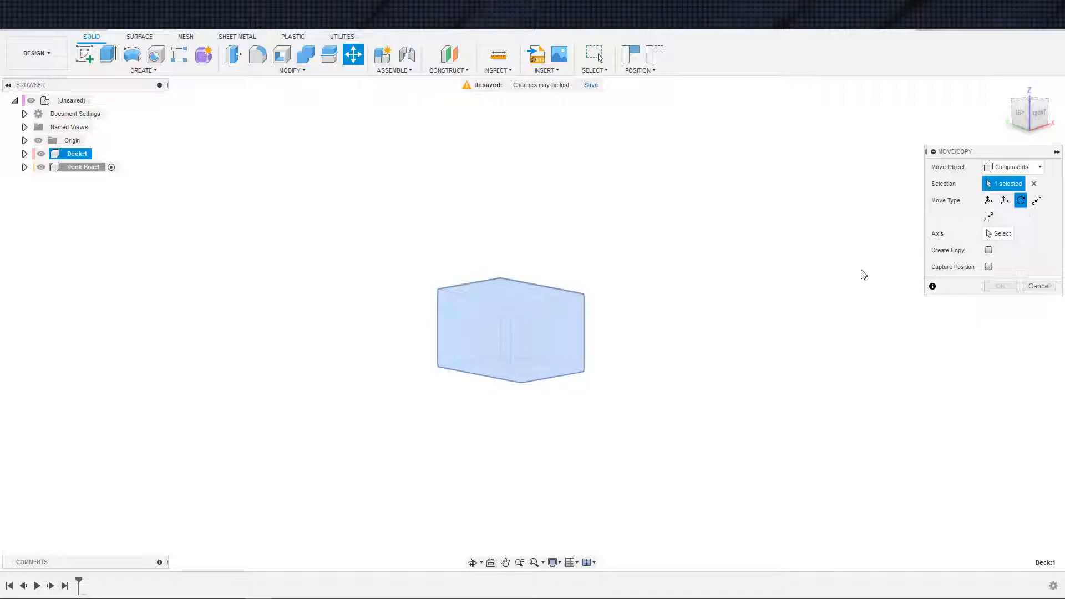
{"action": "middle_click_drag", "start_coordinate": [511, 338], "coordinate": [508, 328], "text": "shift"}
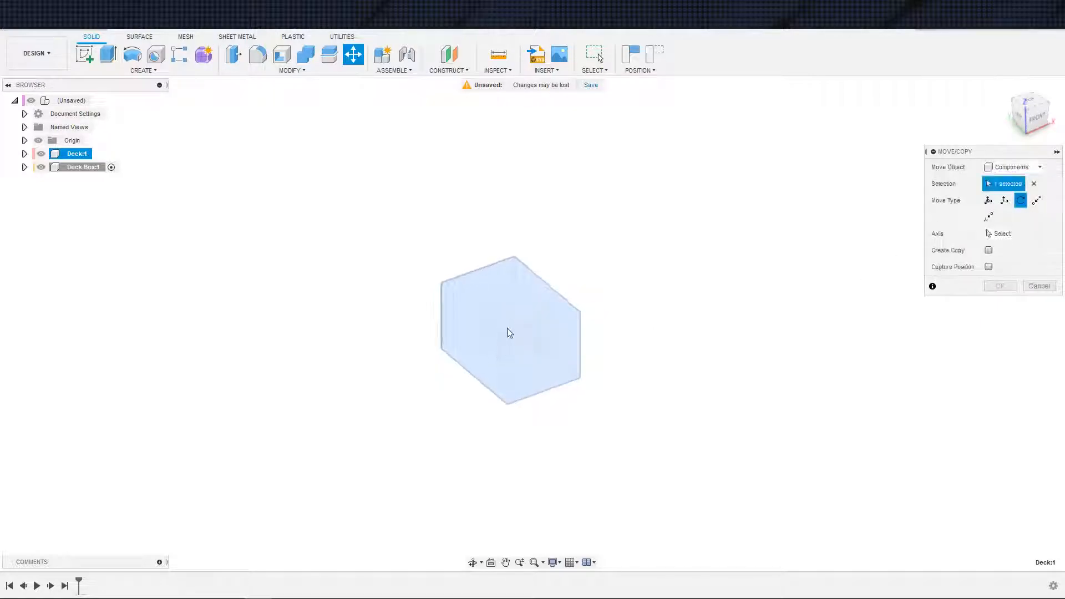
{"action": "left_click", "coordinate": [513, 328]}
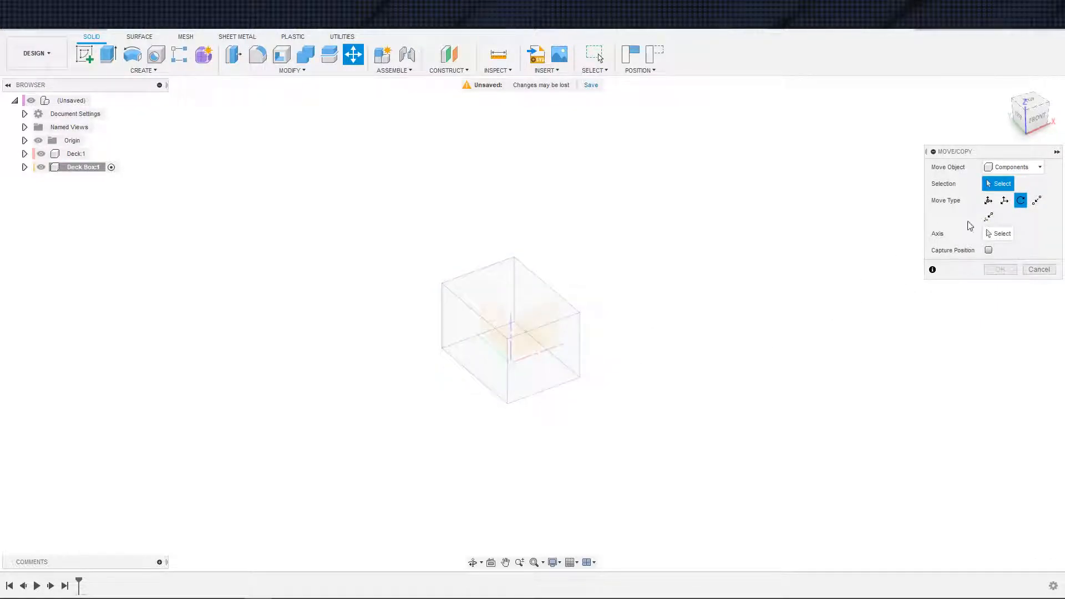
{"action": "left_click", "coordinate": [575, 316]}
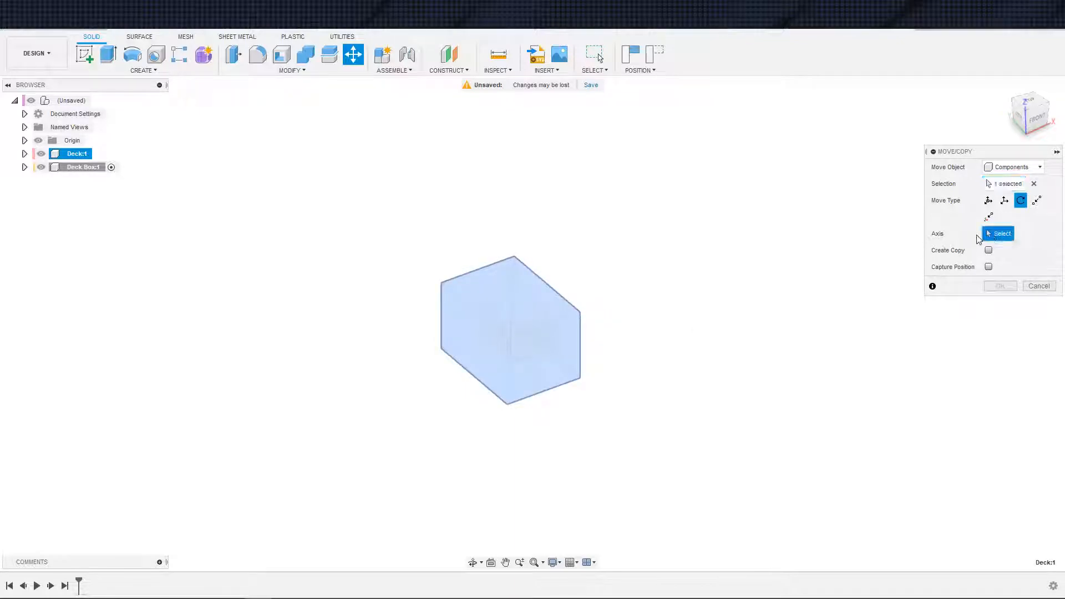
{"action": "left_click", "coordinate": [511, 322]}
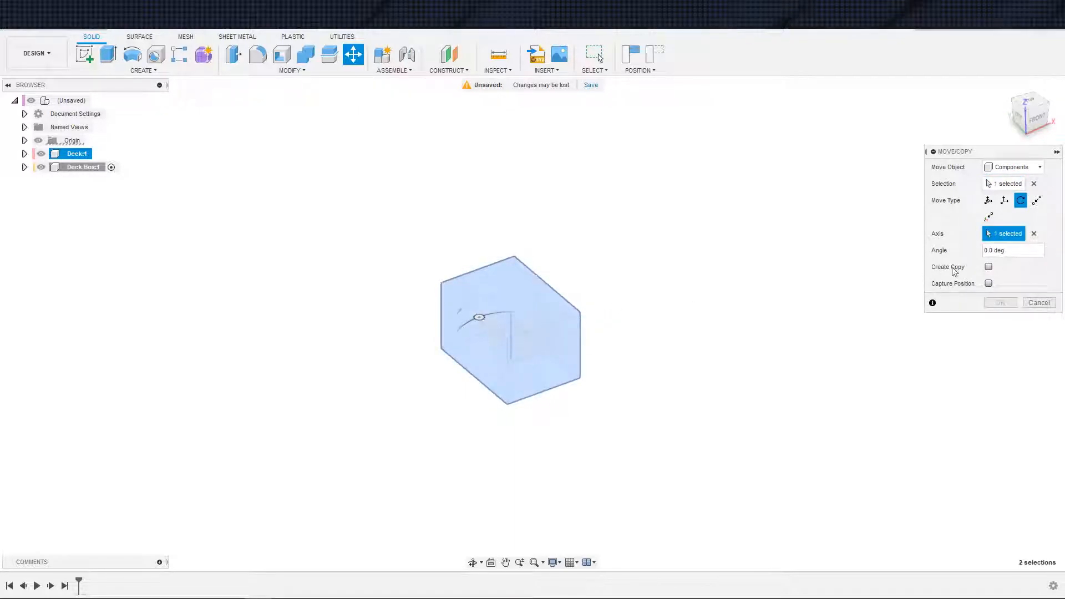
{"action": "left_click_drag", "start_coordinate": [949, 249], "coordinate": [835, 249]}
{"action": "type", "text": "90"}
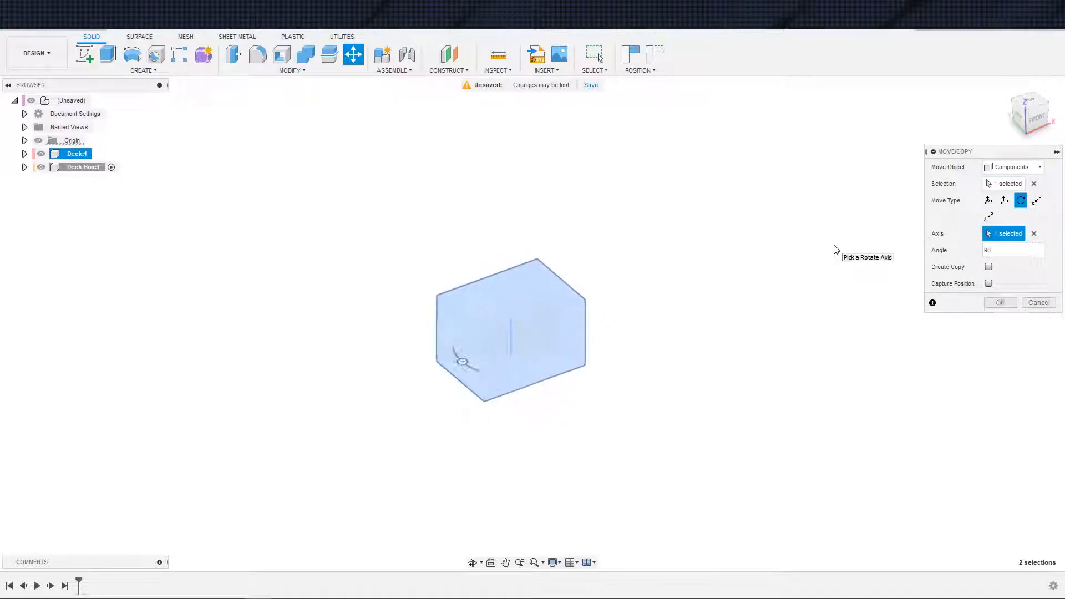
{"action": "key", "text": "Return"}
{"action": "middle_click_drag", "start_coordinate": [837, 249], "coordinate": [660, 305], "text": "shift"}
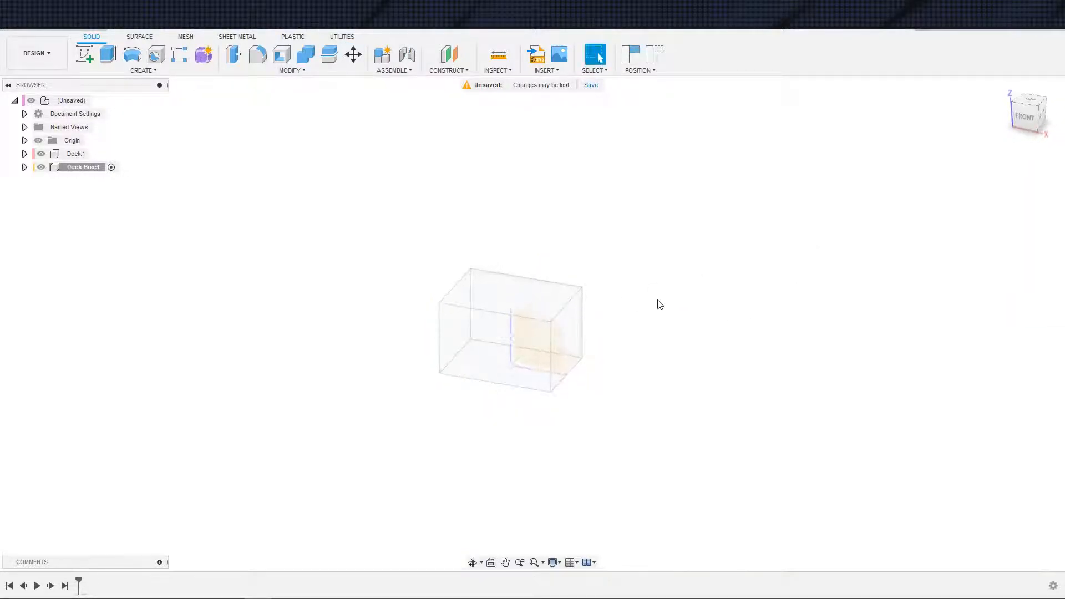
Hide the top-level origin and the Deck component's origin while keeping the deck block visible, and capture the deck's current position.
{"action": "left_click", "coordinate": [24, 154]}
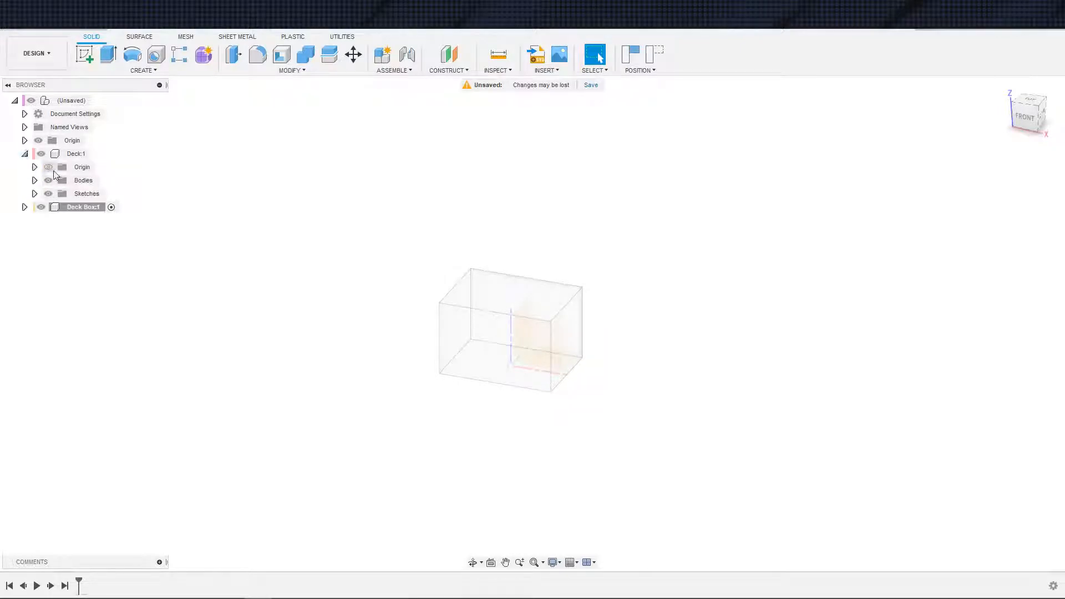
{"action": "middle_click_drag", "start_coordinate": [293, 280], "coordinate": [237, 283], "text": "shift"}
{"action": "middle_click_drag", "start_coordinate": [170, 250], "coordinate": [333, 278], "text": "shift"}
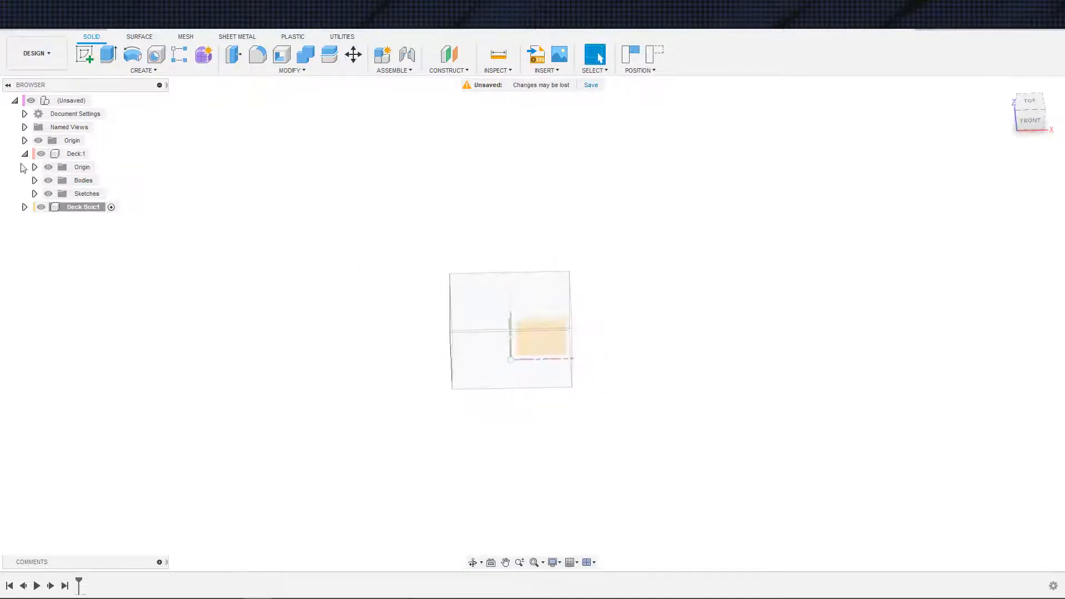
{"action": "left_click", "coordinate": [41, 153]}
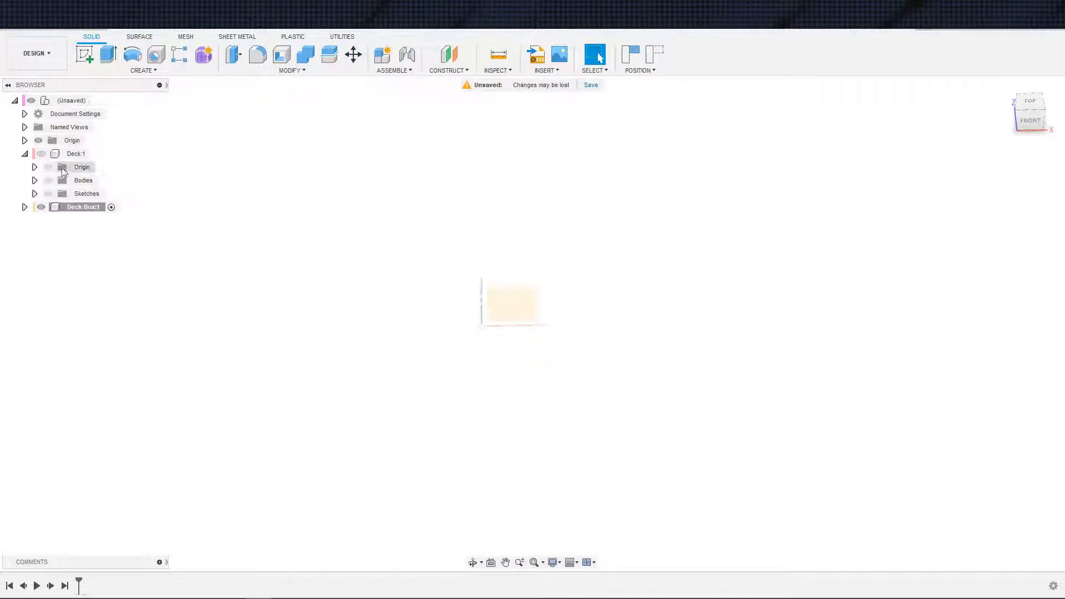
{"action": "left_click", "coordinate": [41, 153]}
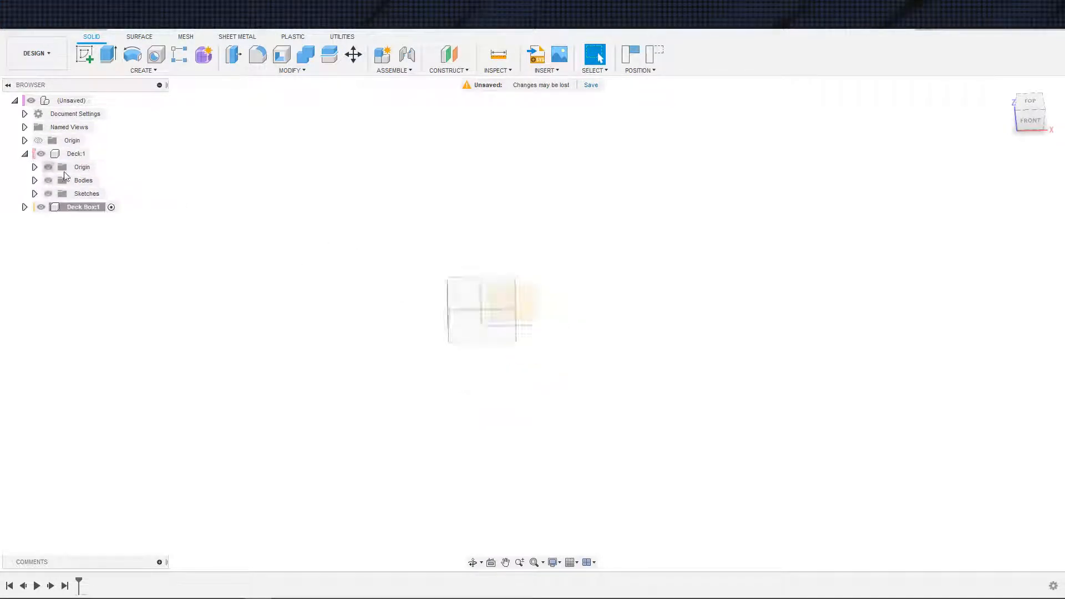
{"action": "middle_click_drag", "start_coordinate": [409, 304], "coordinate": [545, 301], "text": "shift"}
{"action": "left_click", "coordinate": [48, 167]}
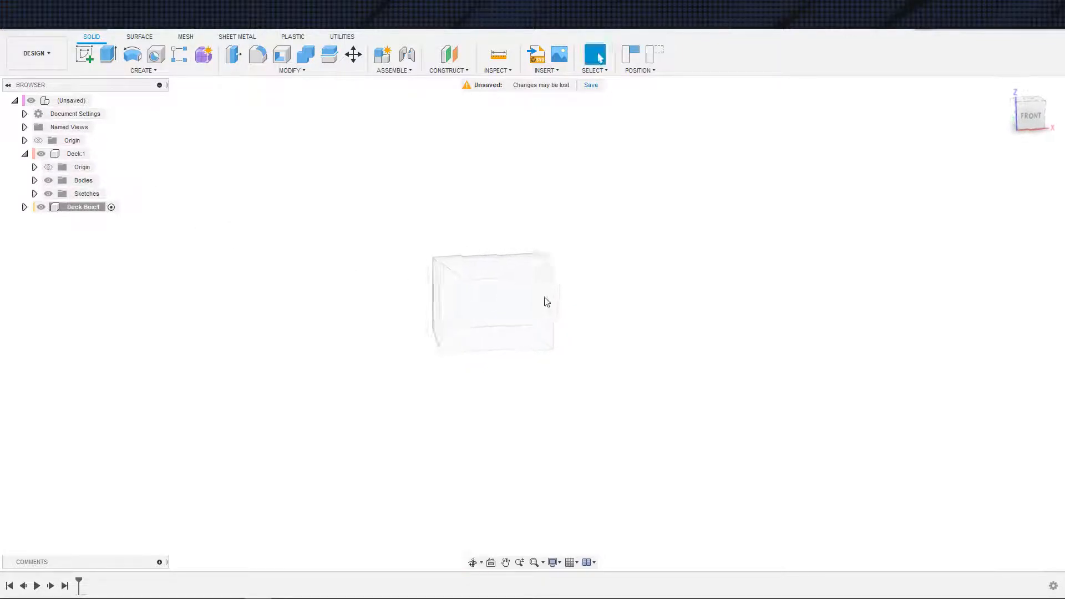
{"action": "left_click", "coordinate": [630, 59]}
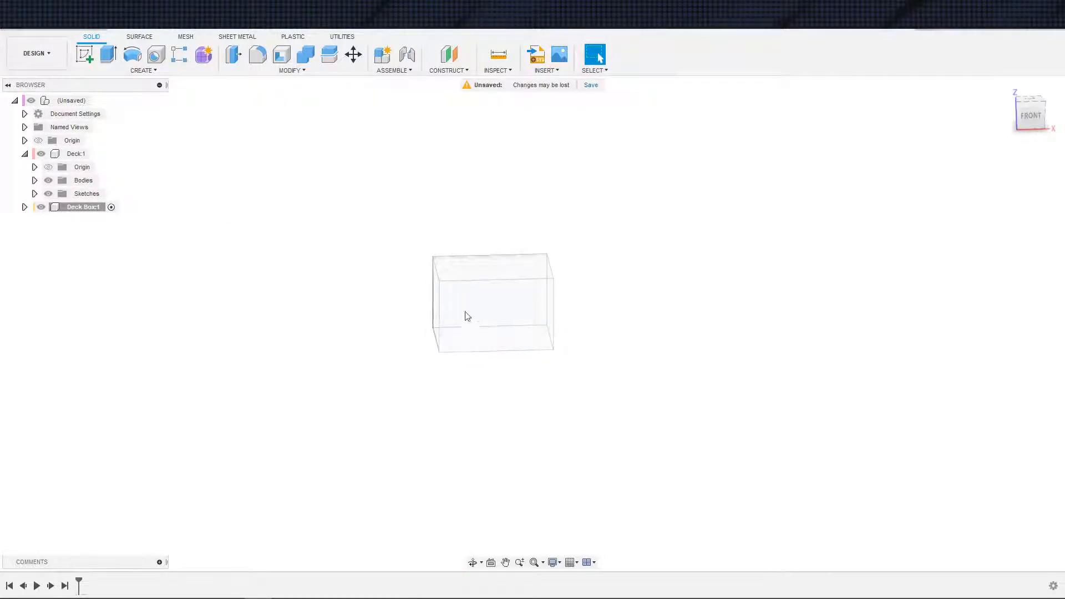
{"action": "middle_click_drag", "start_coordinate": [414, 328], "coordinate": [385, 326], "text": "shift"}
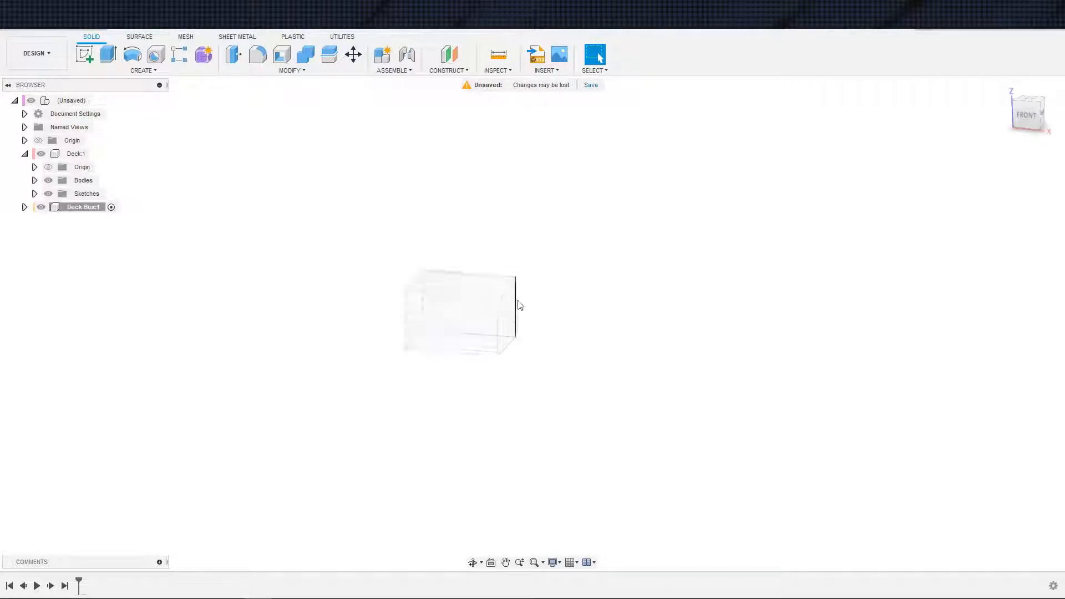
{"action": "middle_click_drag", "start_coordinate": [518, 309], "coordinate": [447, 299], "text": "shift"}
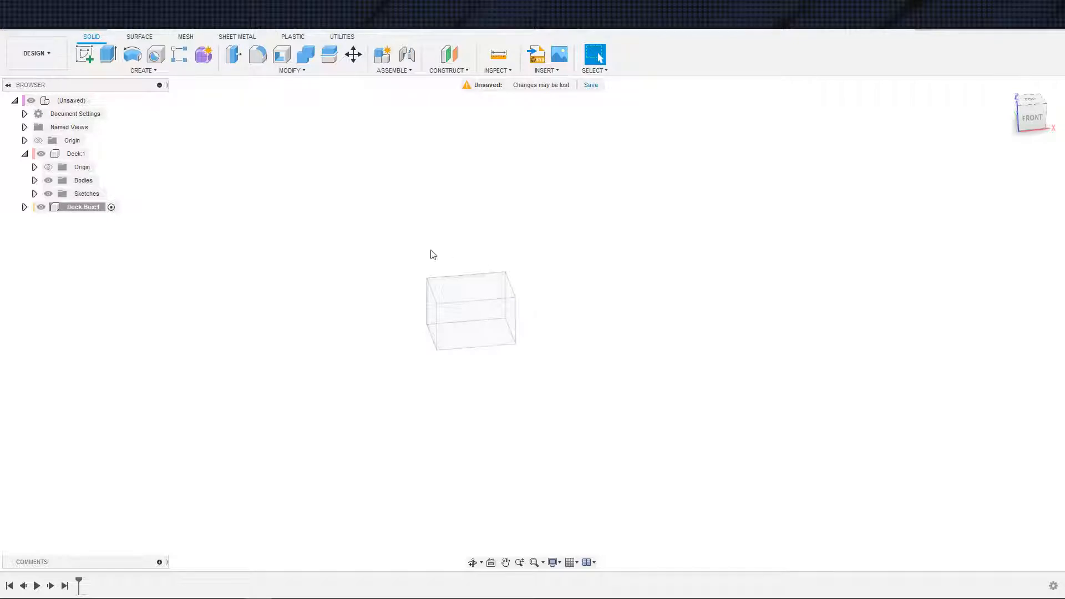
{"action": "middle_click_drag", "start_coordinate": [496, 337], "coordinate": [549, 398], "text": "shift"}
{"action": "scroll", "coordinate": [520, 323], "scroll_direction": "down", "scroll_amount": 1}
{"action": "scroll", "coordinate": [521, 324], "scroll_direction": "up", "scroll_amount": 3}
{"action": "scroll", "coordinate": [527, 380], "scroll_direction": "up", "scroll_amount": 2}
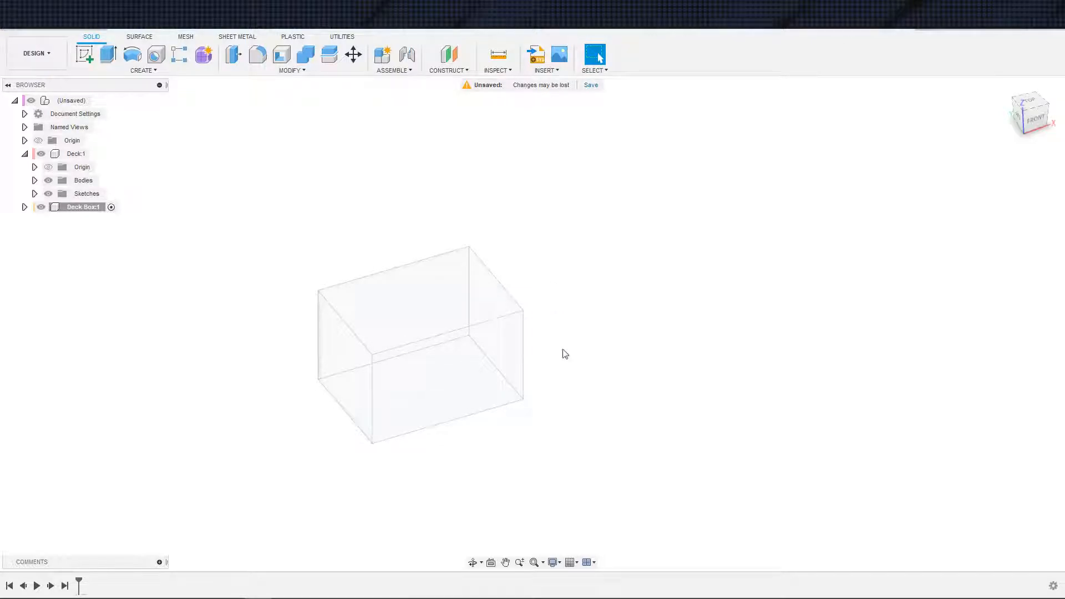
Create an internal standard component named "Dice Chamber" inside the Deck Box component and make it active.
{"action": "right_click", "coordinate": [88, 210]}
{"action": "left_click", "coordinate": [119, 249]}
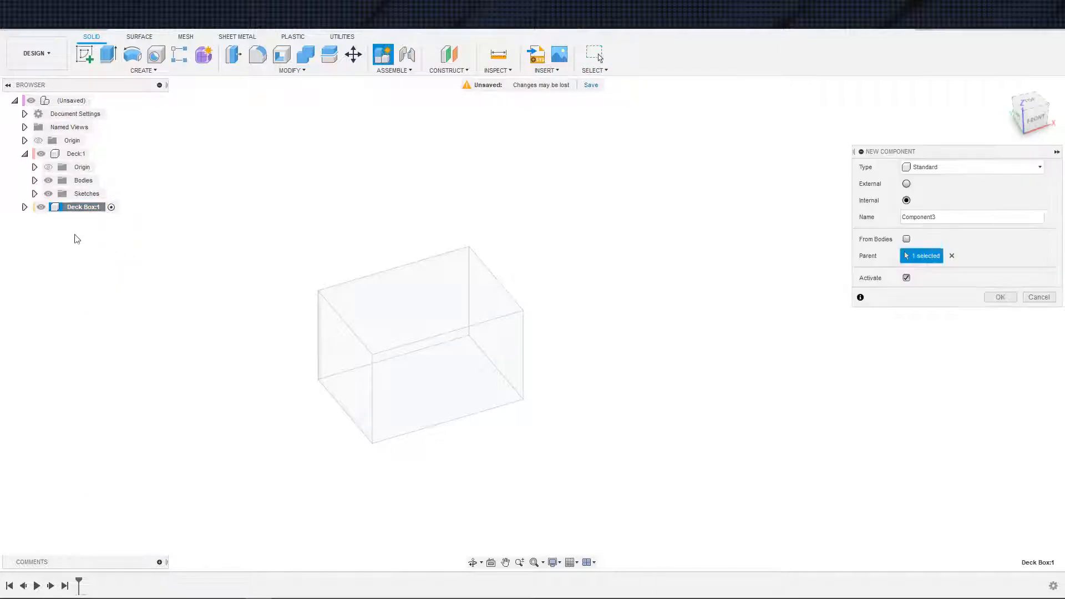
{"action": "type", "text": "D"}
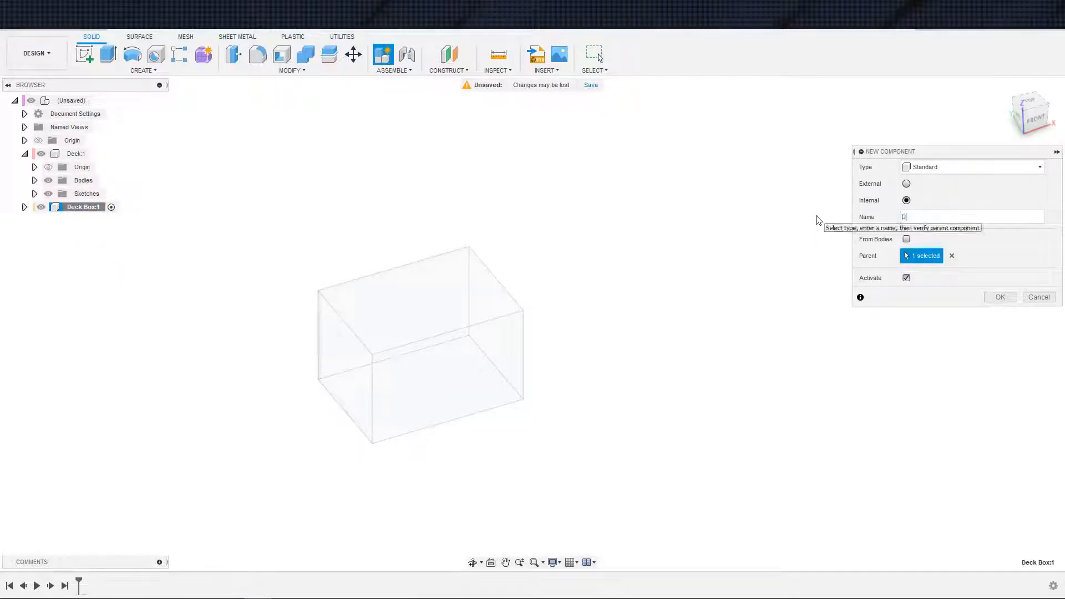
{"action": "type", "text": "ice Chamber"}
{"action": "key", "text": "Return"}
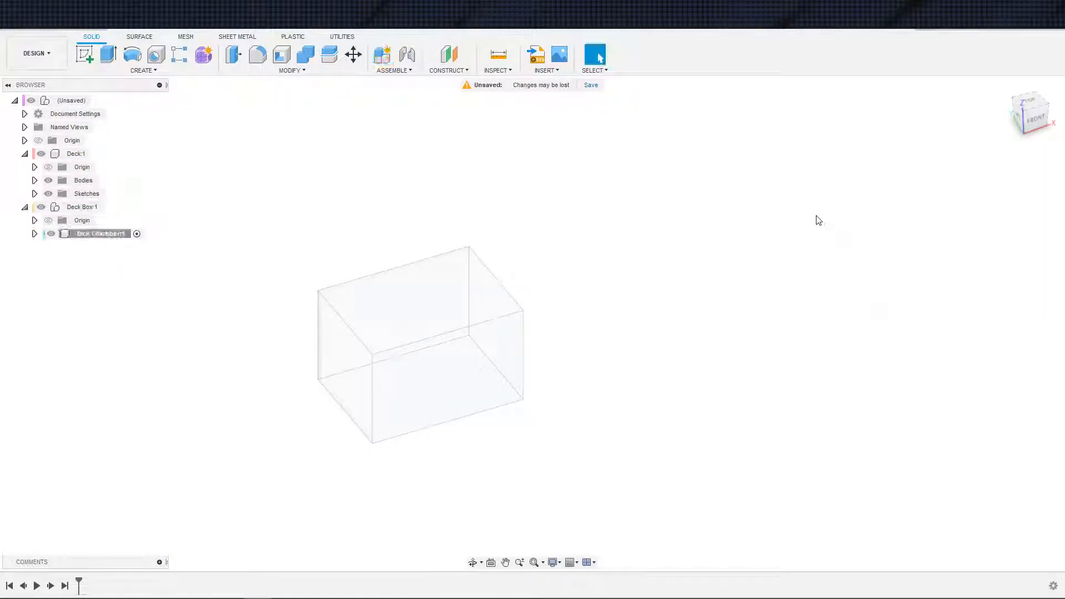
{"action": "middle_click_drag", "start_coordinate": [559, 264], "coordinate": [530, 269], "text": "shift"}
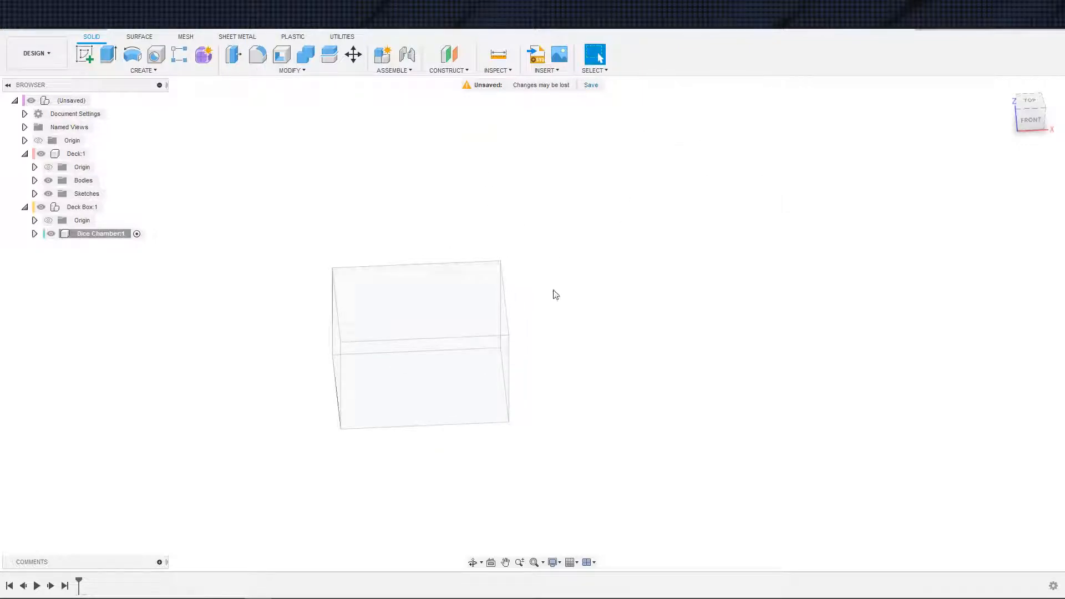
{"action": "left_click", "coordinate": [454, 60]}
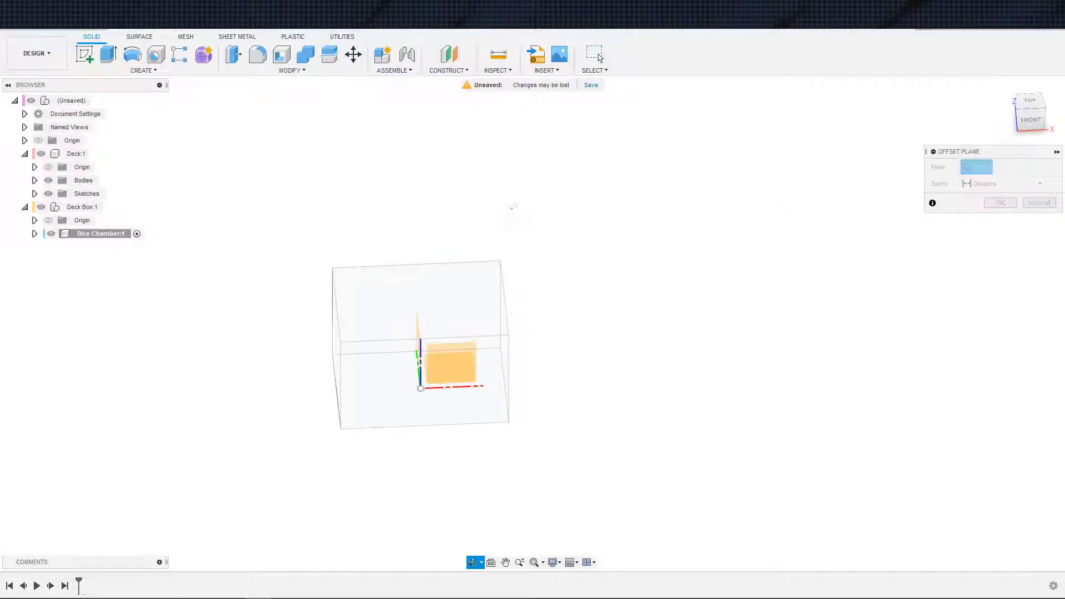
{"action": "middle_click_drag", "start_coordinate": [511, 207], "coordinate": [450, 177], "text": "shift"}
{"action": "left_click", "coordinate": [476, 347]}
{"action": "key", "text": "Escape"}
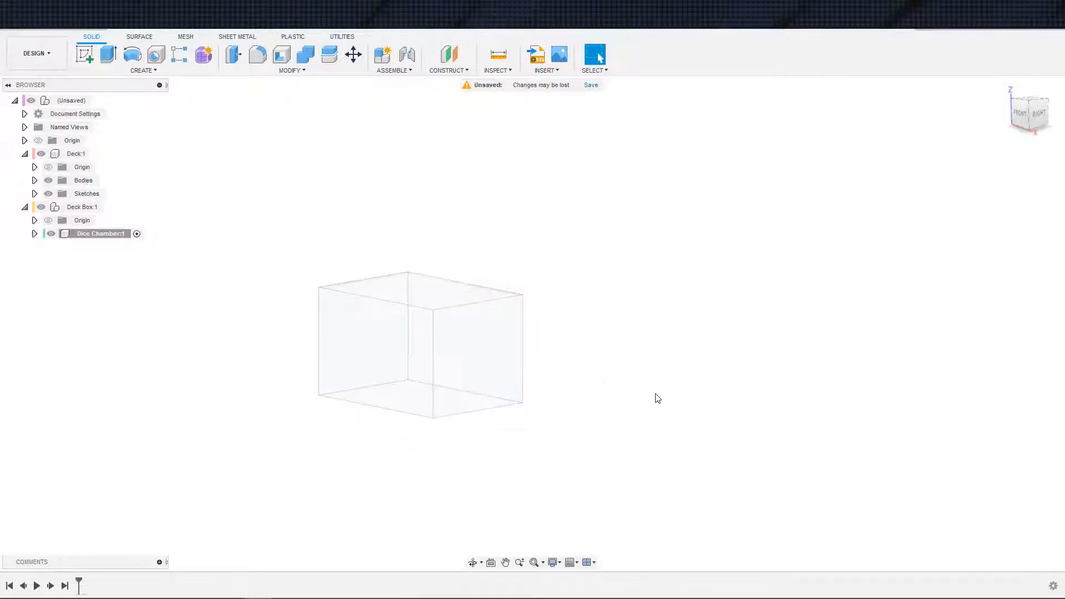
Try to create a 0 mm offset plane on the deck's right end face within Dice Chamber, and undo it.
{"action": "mouse_move", "coordinate": [656, 397]}
{"action": "middle_mouse_down", "text": "shift"}
{"action": "mouse_move", "coordinate": [718, 404]}
{"action": "mouse_move", "coordinate": [668, 344]}
{"action": "mouse_move", "coordinate": [603, 373]}
{"action": "mouse_move", "coordinate": [609, 344]}
{"action": "mouse_move", "coordinate": [678, 398]}
{"action": "middle_mouse_up", "text": "shift"}
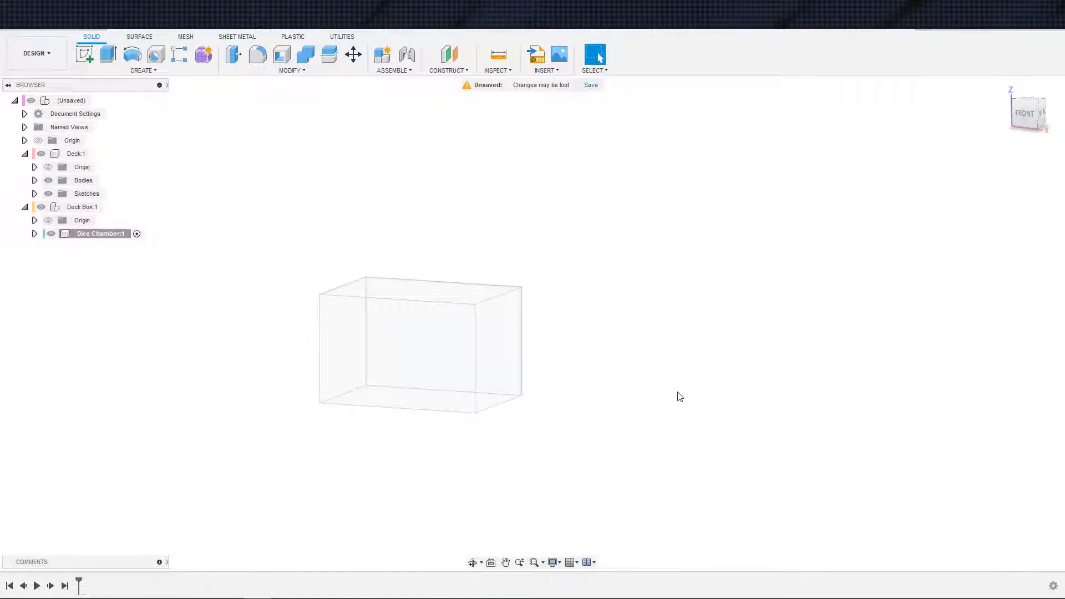
{"action": "left_click", "coordinate": [449, 54]}
{"action": "left_click", "coordinate": [491, 328]}
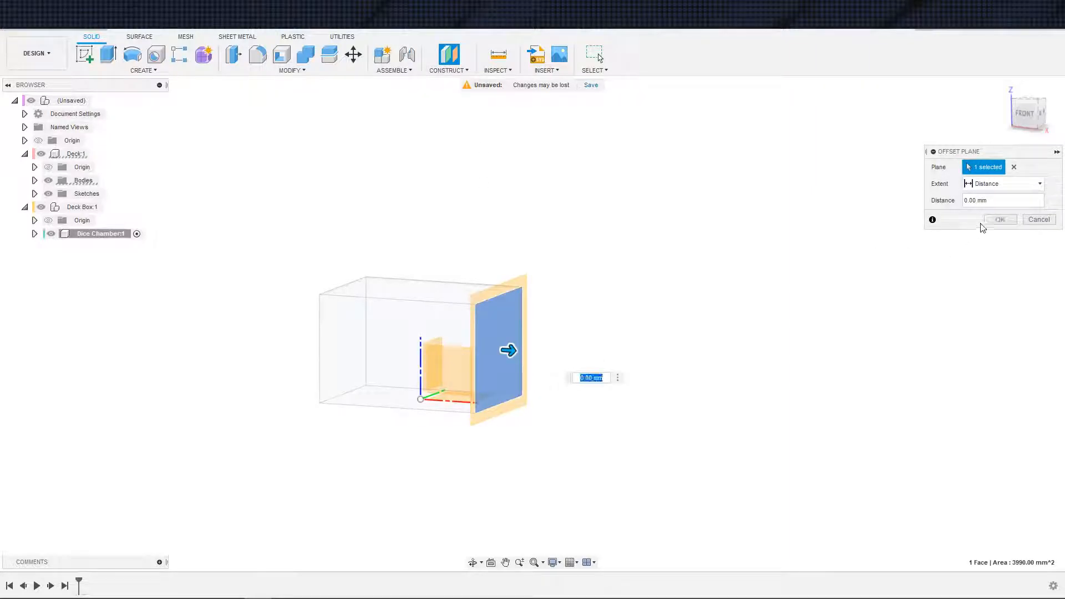
{"action": "left_click", "coordinate": [999, 219]}
{"action": "key", "text": "ctrl+z"}
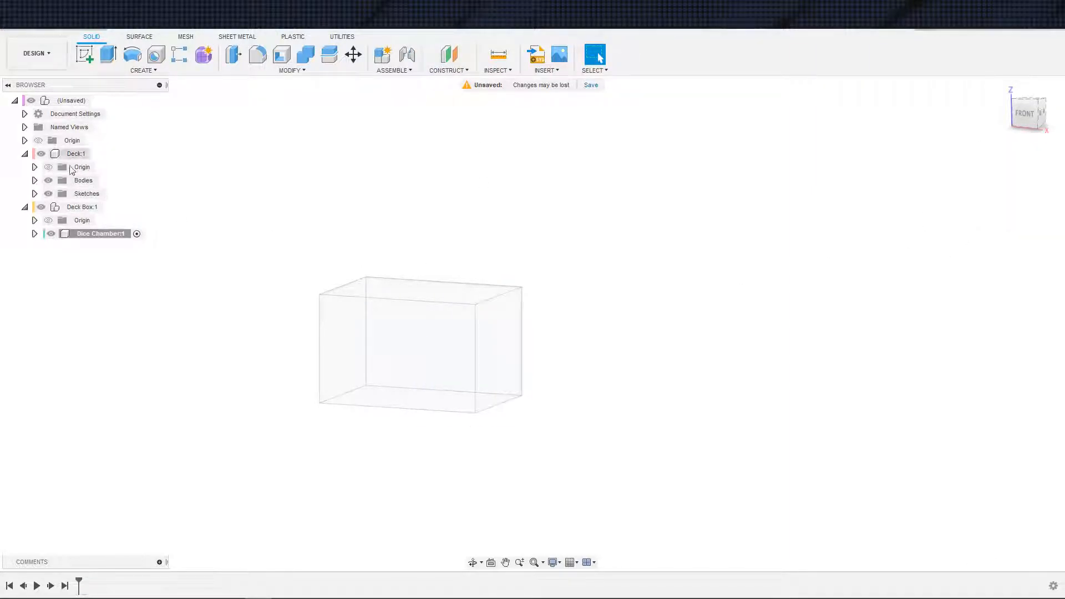
Activate the Deck component and create an offset plane at 0 mm on the block's right end face.
{"action": "left_click", "coordinate": [97, 154]}
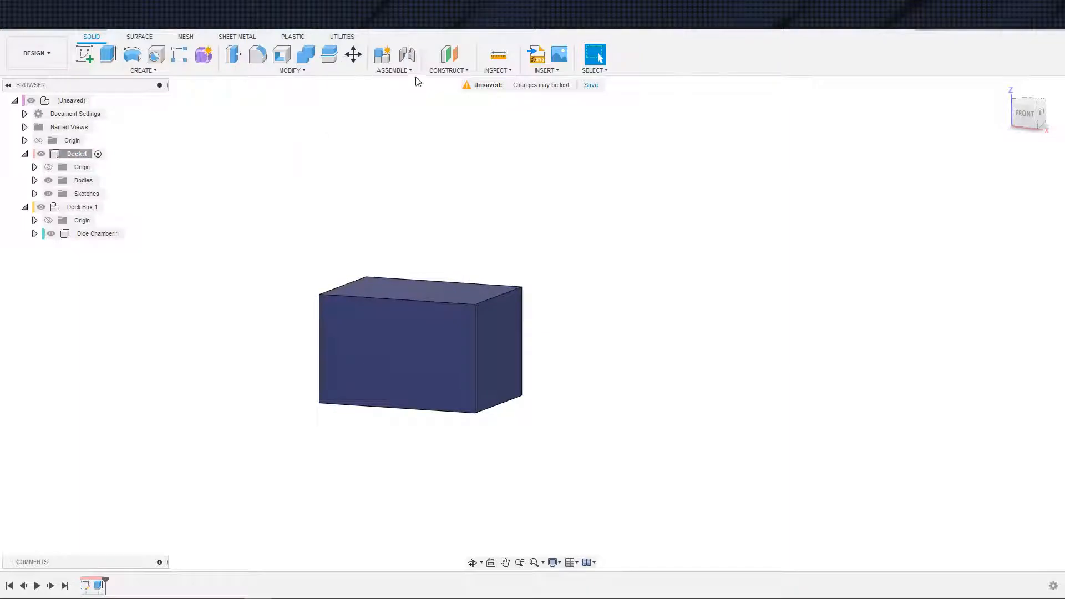
{"action": "left_click", "coordinate": [449, 53]}
{"action": "left_click", "coordinate": [523, 317]}
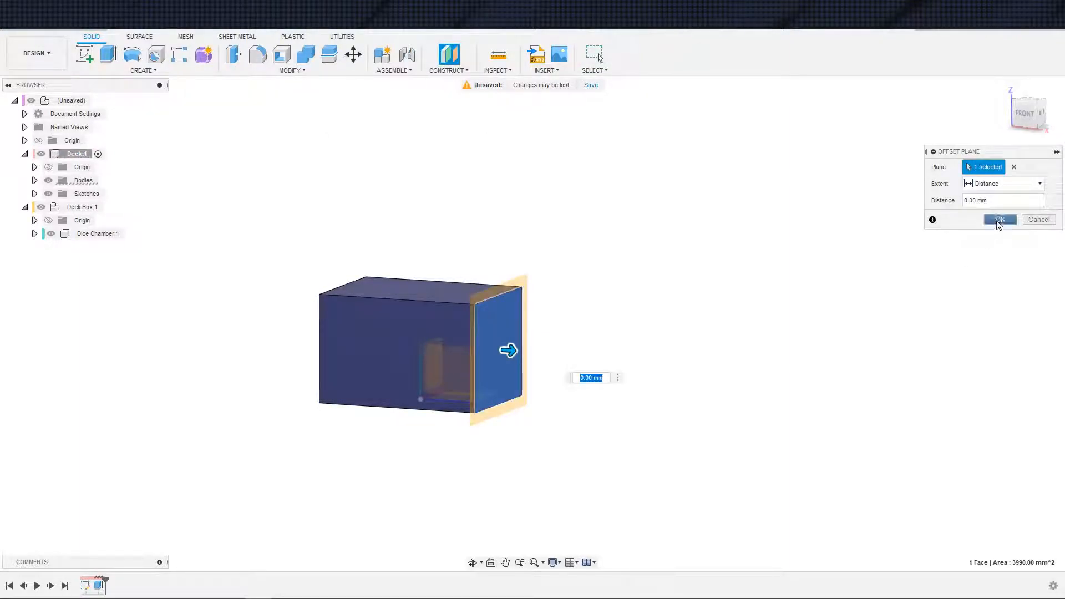
{"action": "left_click", "coordinate": [1000, 220]}
Rename the Deck component's new construction plane as "Right side of Deck".
{"action": "left_click", "coordinate": [35, 207]}
{"action": "double_click", "coordinate": [89, 220]}
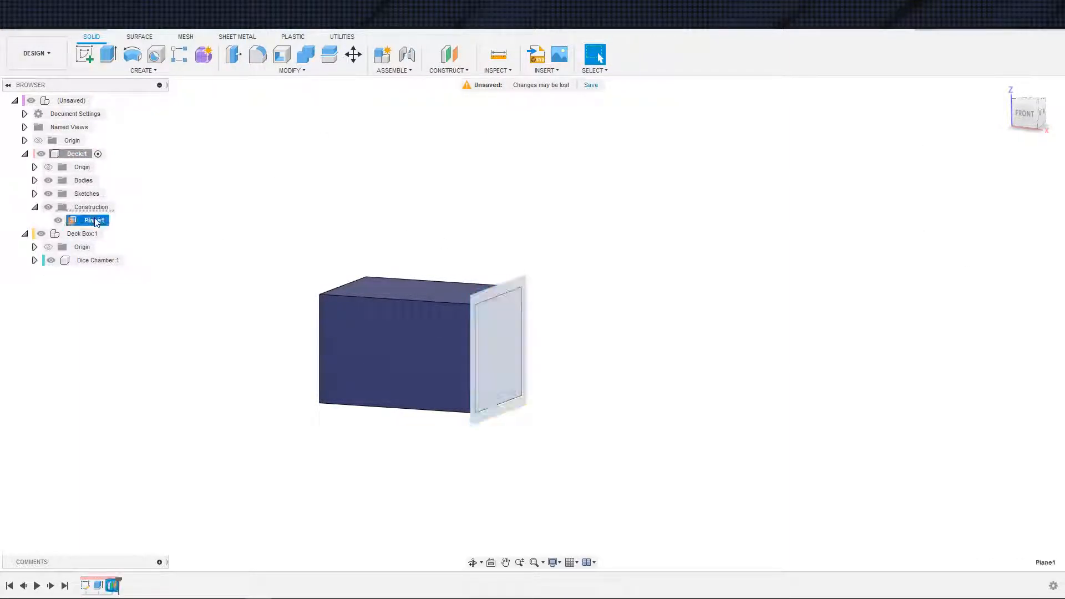
{"action": "type", "text": "Right side of Deck"}
{"action": "key", "text": "Return"}
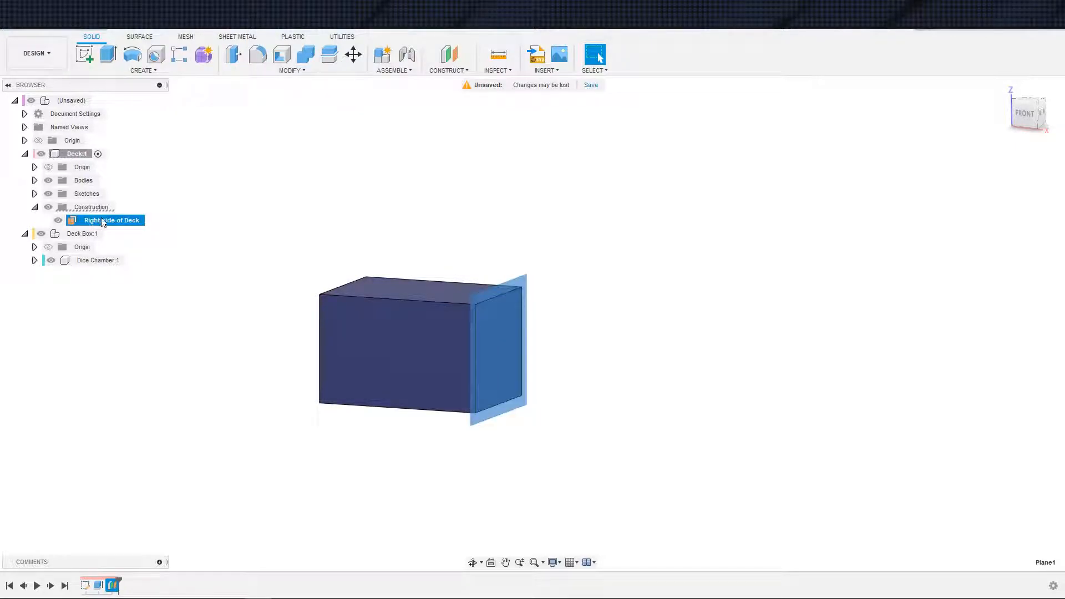
Make Dice Chamber the active component and start a sketch on the "Right side of Deck" plane.
{"action": "middle_click_drag", "start_coordinate": [633, 338], "coordinate": [633, 338], "text": "shift"}
{"action": "key", "text": "s"}
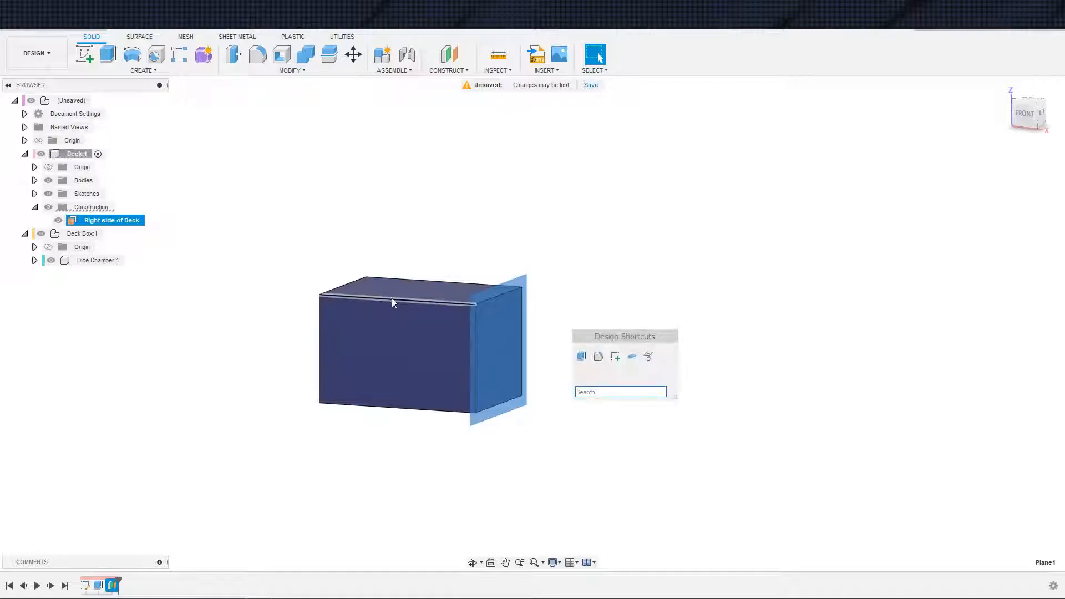
{"action": "double_click", "coordinate": [123, 263]}
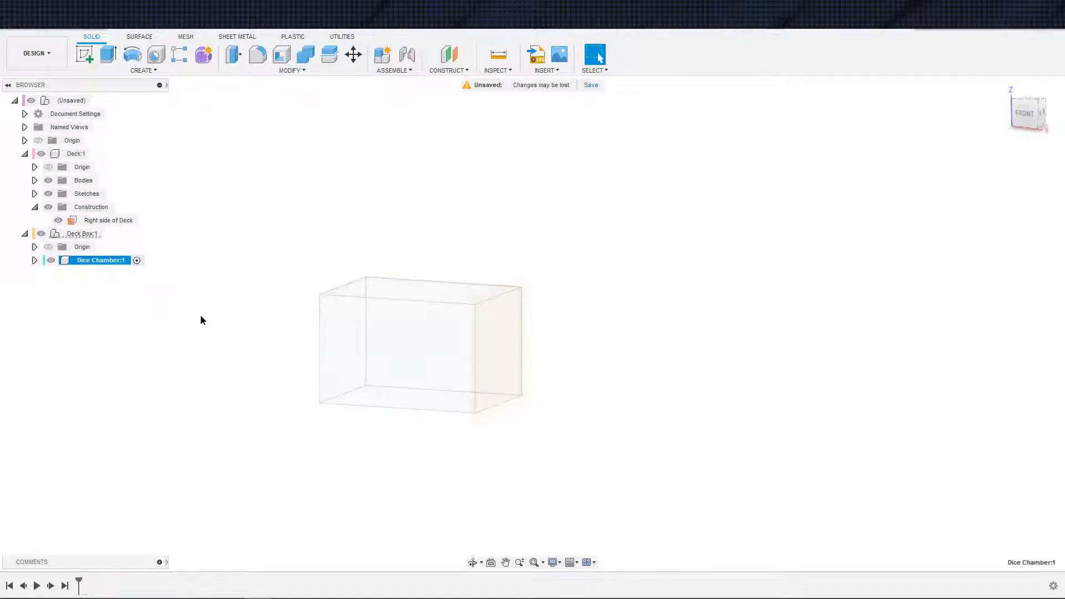
{"action": "key", "text": "s"}
{"action": "left_click", "coordinate": [337, 362]}
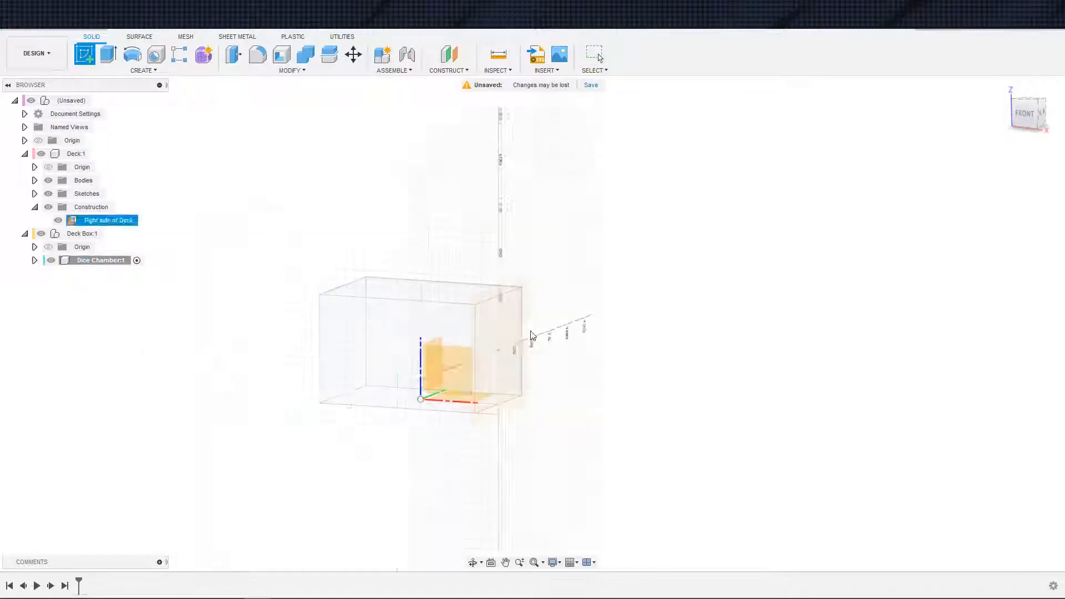
{"action": "left_click", "coordinate": [498, 303]}
Project the deck block's right end face into the Dice Chamber sketch with the projection link kept on.
{"action": "mouse_move", "coordinate": [527, 342]}
{"action": "middle_mouse_down"}
{"action": "mouse_move", "coordinate": [397, 335]}
{"action": "mouse_move", "coordinate": [476, 360]}
{"action": "middle_mouse_up"}
{"action": "scroll", "coordinate": [397, 336], "scroll_direction": "down", "scroll_amount": 1}
{"action": "key", "text": "s"}
{"action": "left_click", "coordinate": [538, 388]}
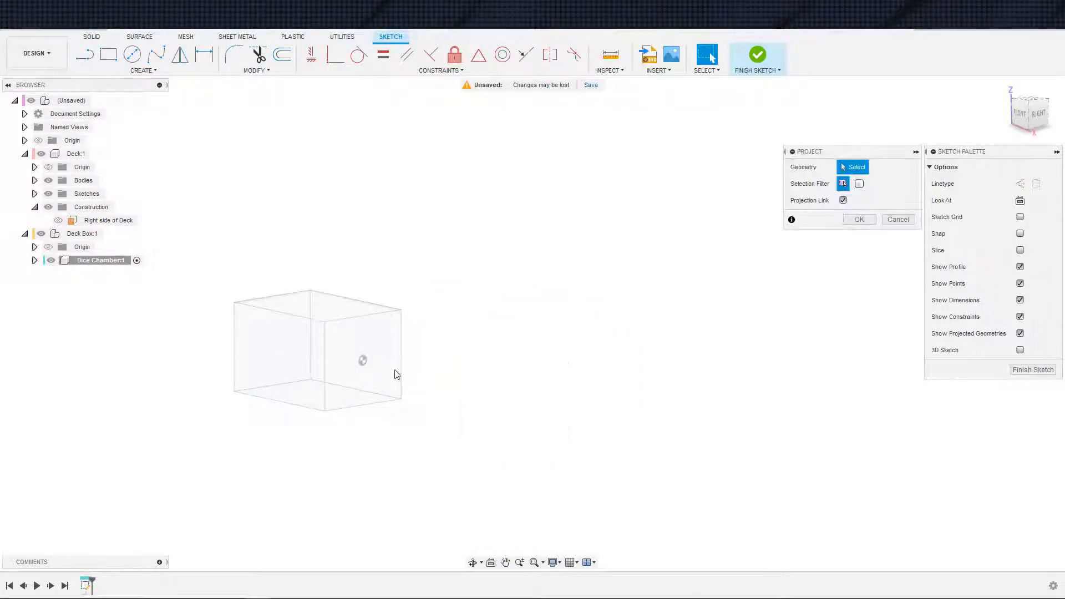
{"action": "left_click", "coordinate": [391, 368]}
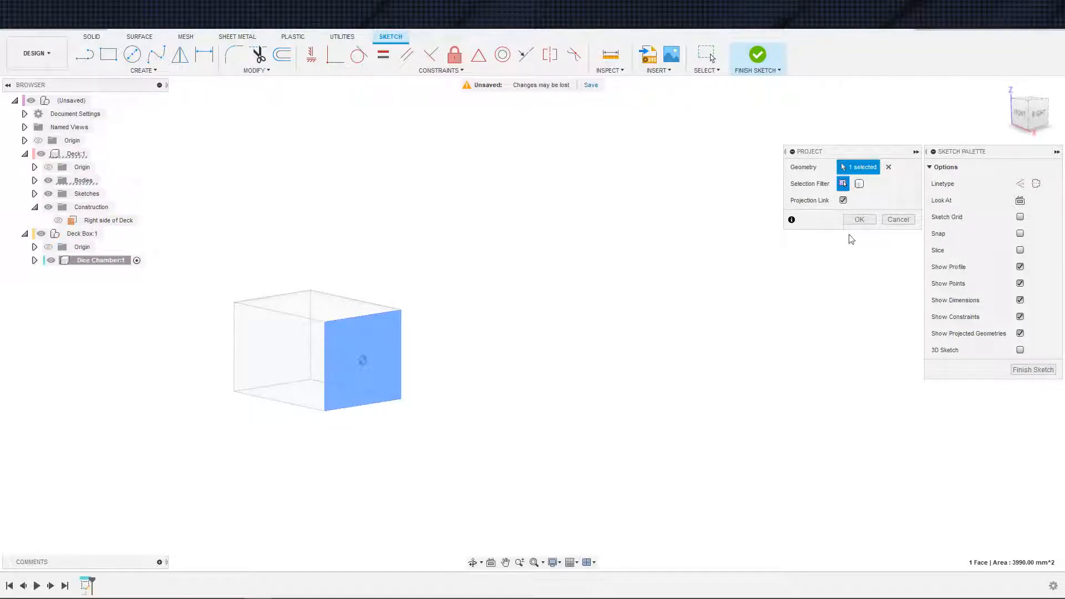
{"action": "left_click", "coordinate": [858, 220]}
Extrude the projected end-face profile 20 mm outward from the deck as a new body in Dice Chamber.
{"action": "key", "text": "s"}
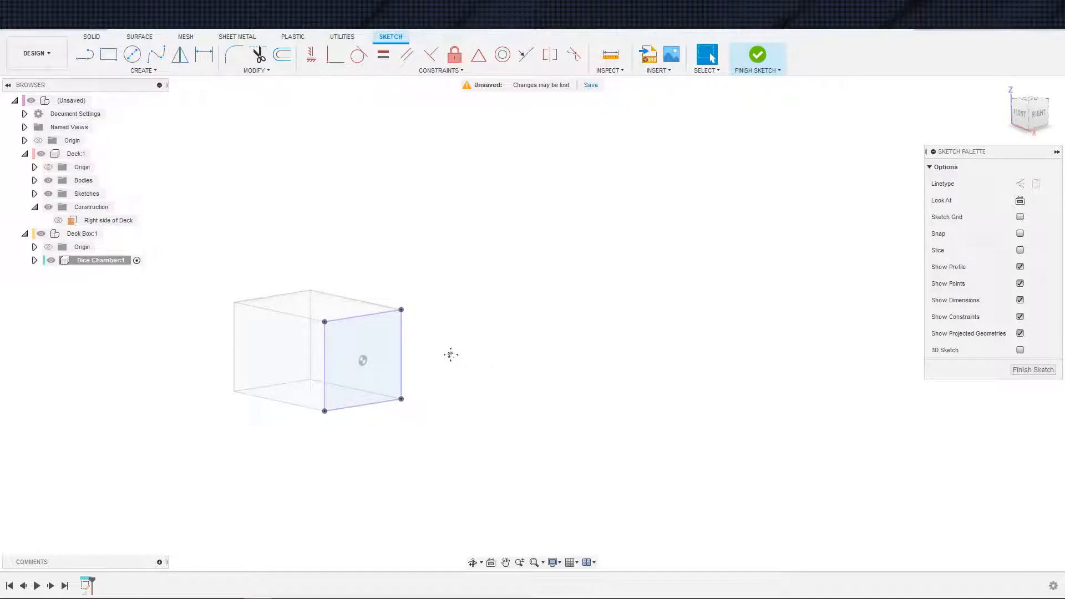
{"action": "middle_click_drag", "start_coordinate": [452, 354], "coordinate": [511, 370]}
{"action": "key", "text": "e"}
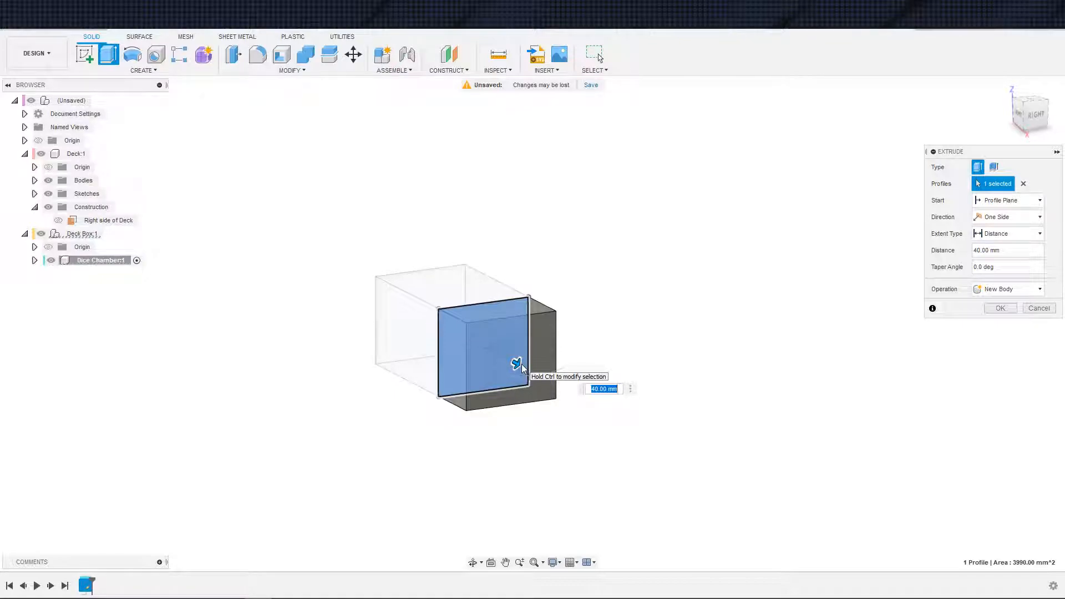
{"action": "type", "text": "20"}
{"action": "key", "text": "Return"}
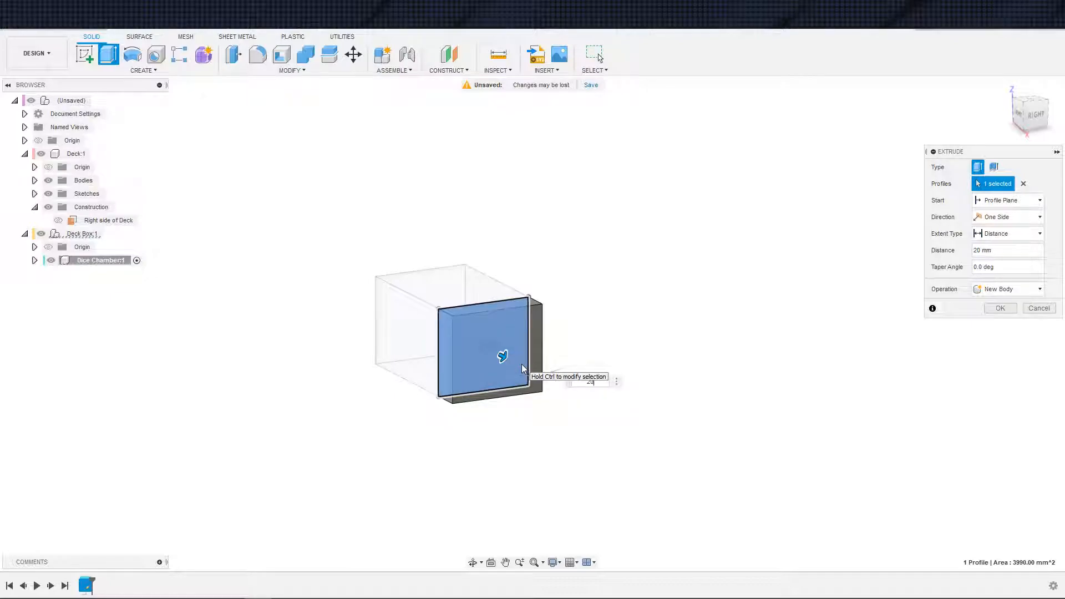
{"action": "key", "text": "Return"}
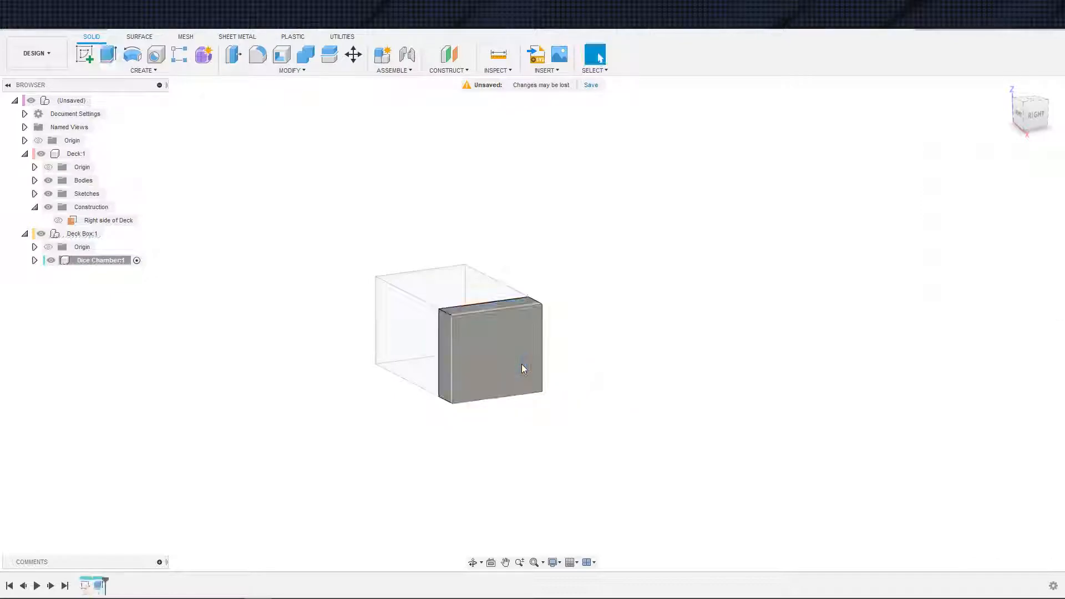
{"action": "middle_click_drag", "start_coordinate": [522, 367], "coordinate": [589, 382], "text": "shift"}
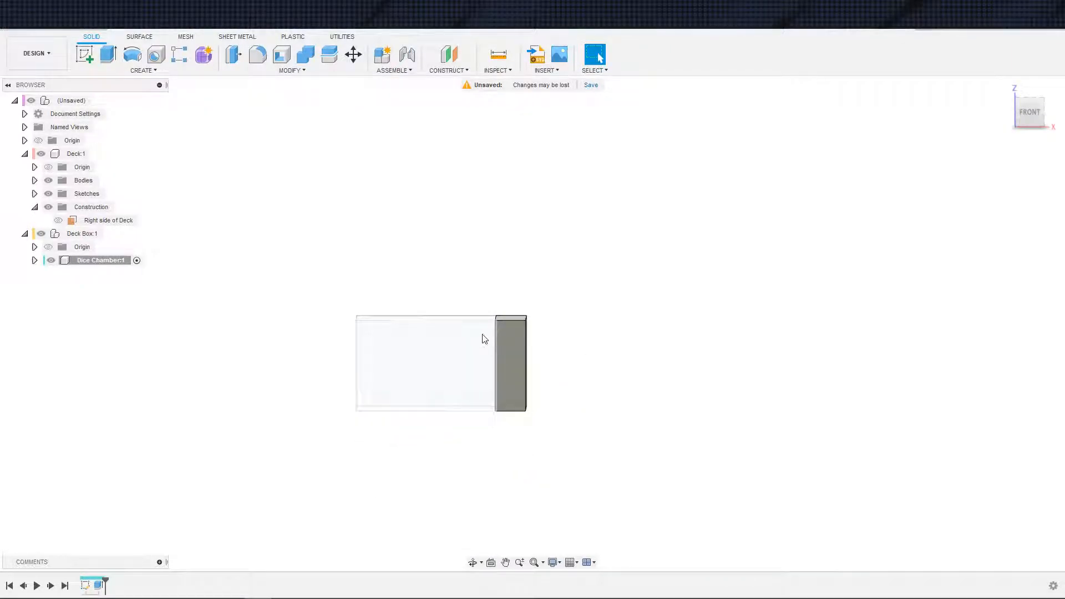
{"action": "middle_click_drag", "start_coordinate": [572, 370], "coordinate": [587, 354], "text": "shift"}
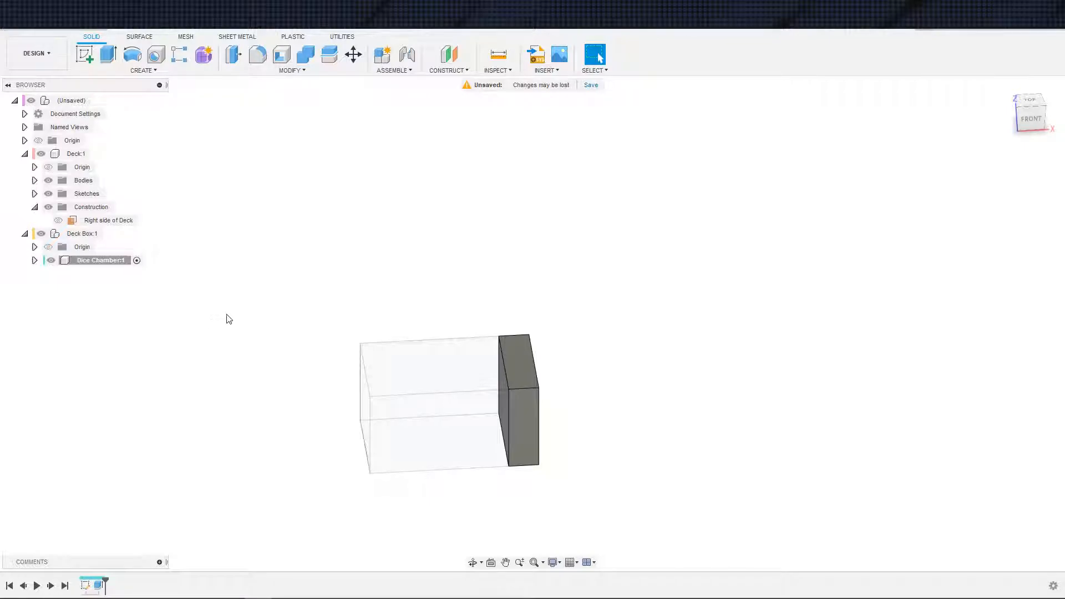
{"action": "middle_click_drag", "start_coordinate": [416, 298], "coordinate": [467, 296]}
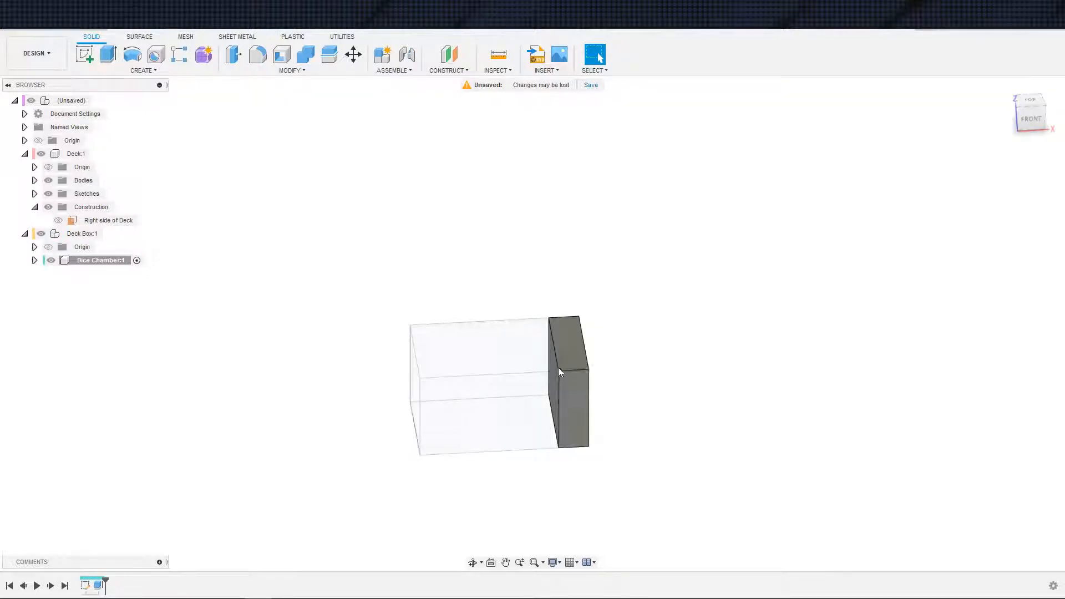
{"action": "middle_click_drag", "start_coordinate": [575, 374], "coordinate": [637, 335], "text": "shift"}
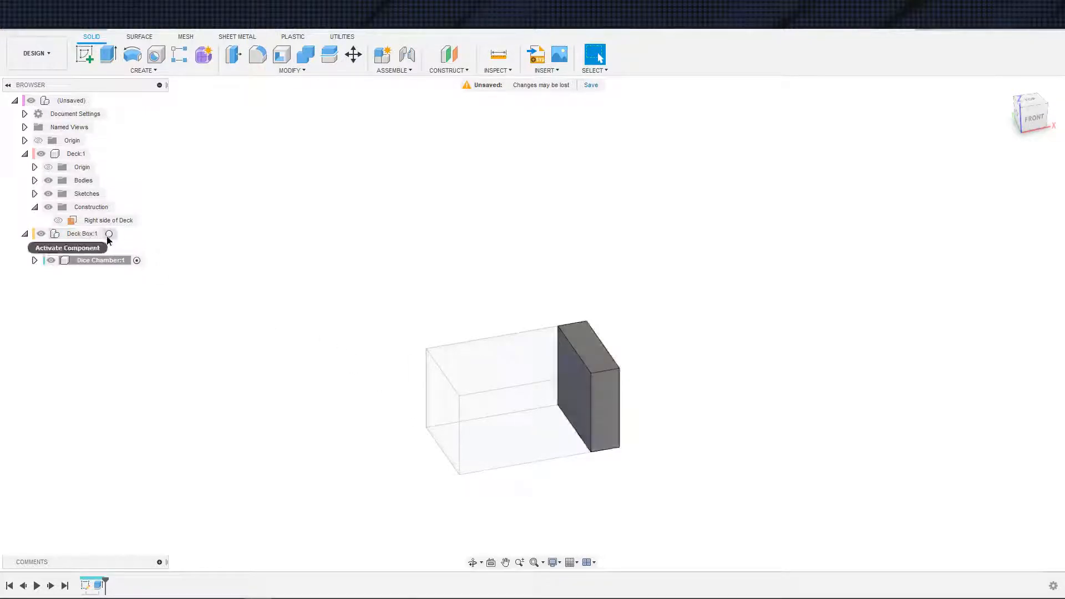
Create a new internal component named "Spin Top" inside Deck Box and make it active.
{"action": "left_click", "coordinate": [89, 235]}
{"action": "right_click", "coordinate": [93, 236]}
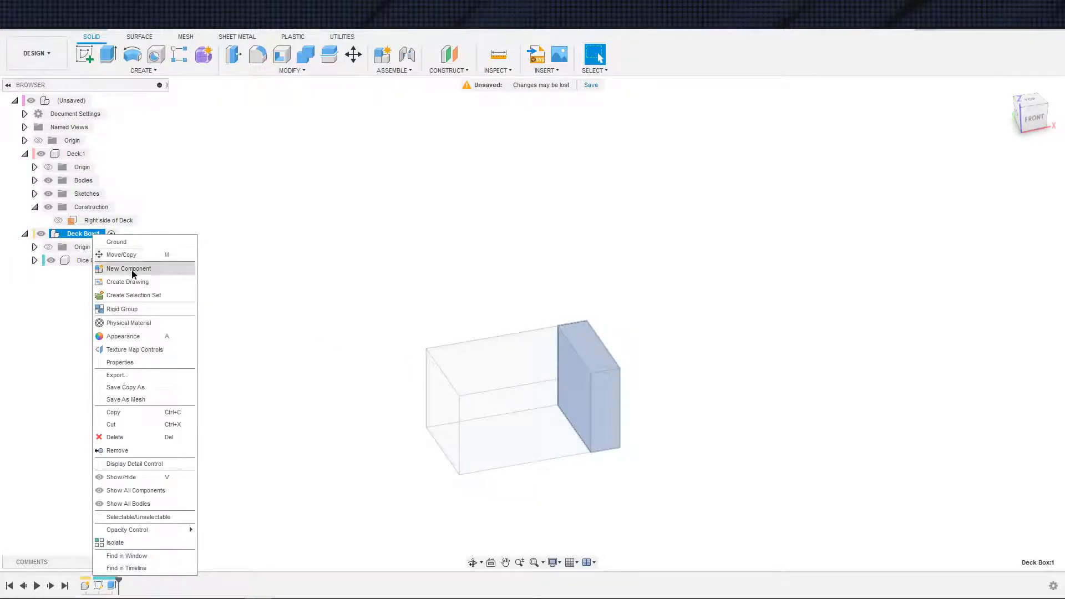
{"action": "left_click", "coordinate": [128, 269]}
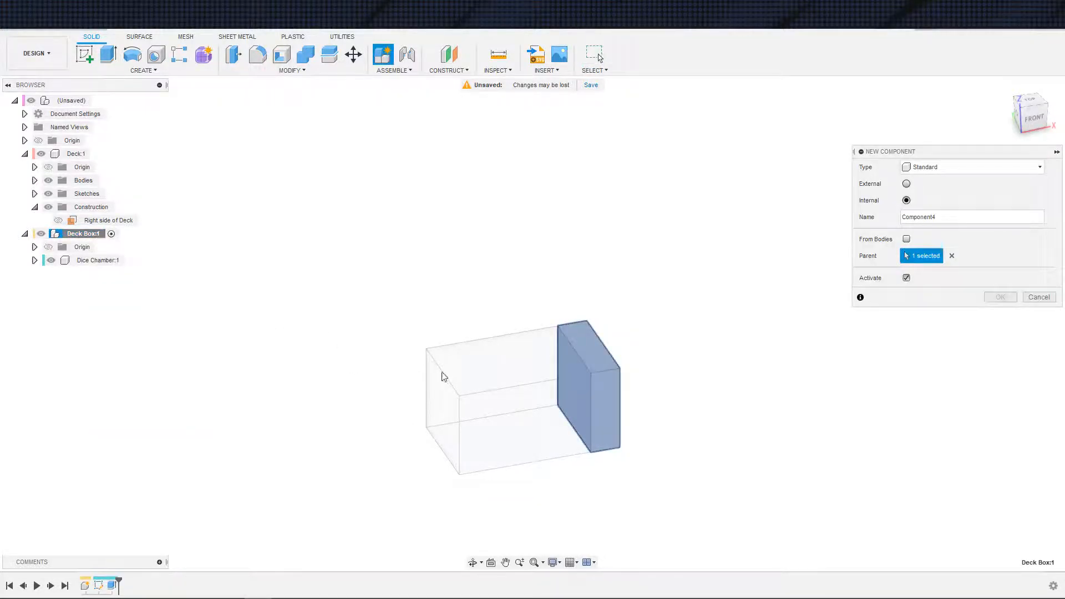
{"action": "double_click", "coordinate": [944, 218]}
{"action": "type", "text": "Spin Top"}
{"action": "key", "text": "Return"}
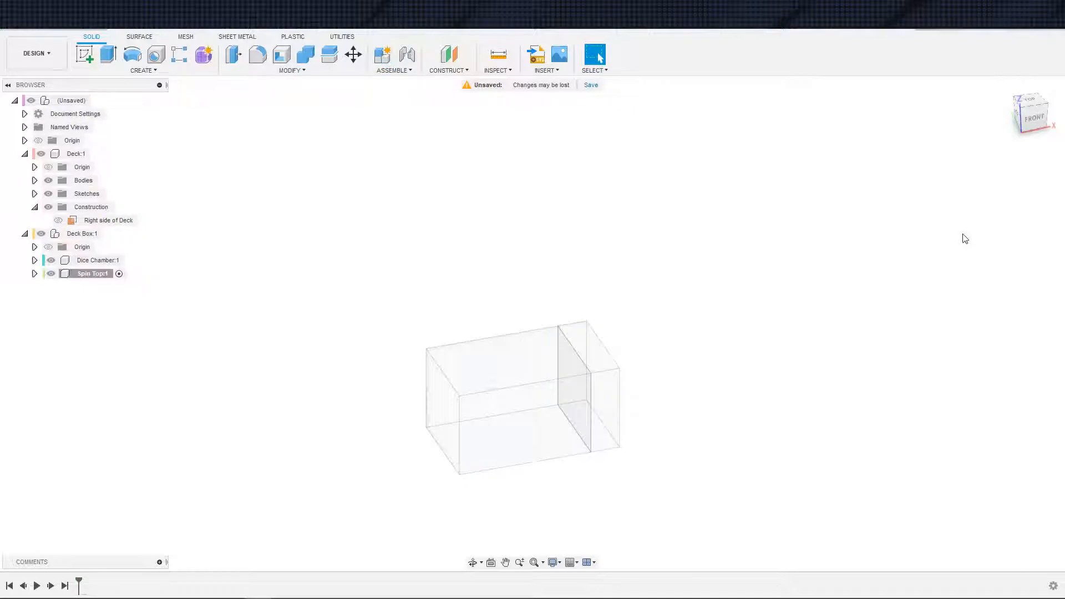
Make Deck the active component and add a construction plane on the deck block's left end face.
{"action": "double_click", "coordinate": [76, 153]}
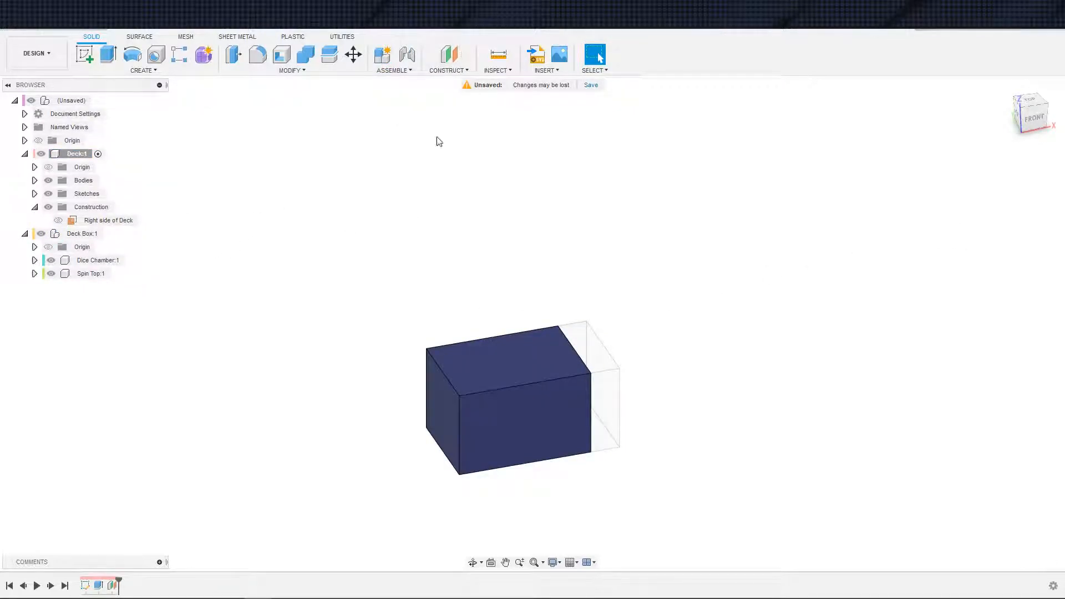
{"action": "left_click", "coordinate": [450, 55]}
{"action": "left_click", "coordinate": [440, 388]}
{"action": "left_click", "coordinate": [1000, 220]}
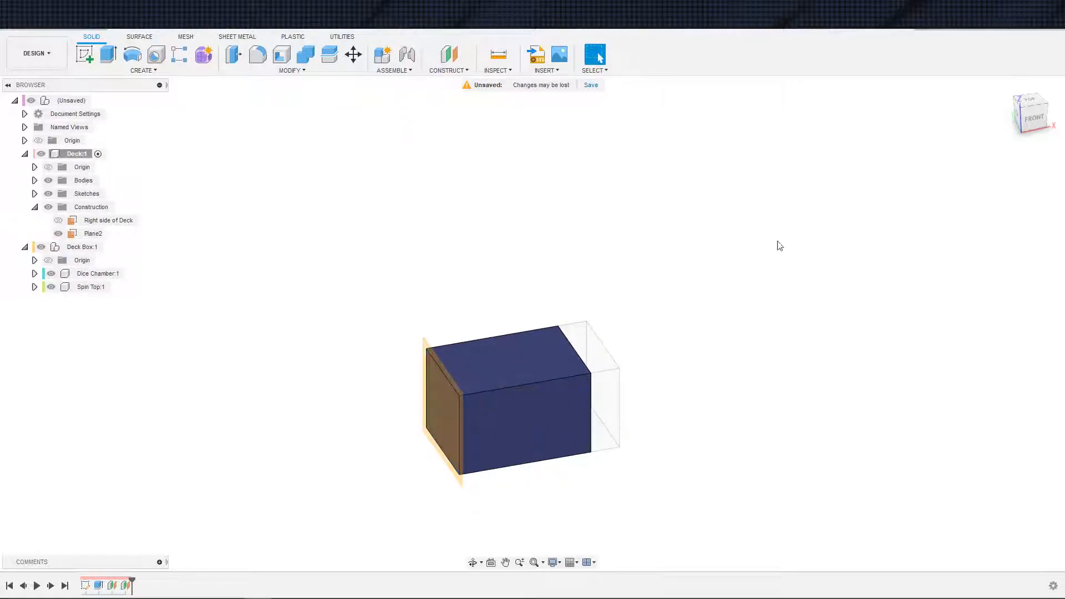
Rename the Deck component's new construction plane as "Left side of Deck".
{"action": "double_click", "coordinate": [93, 234]}
{"action": "type", "text": "Lef"}
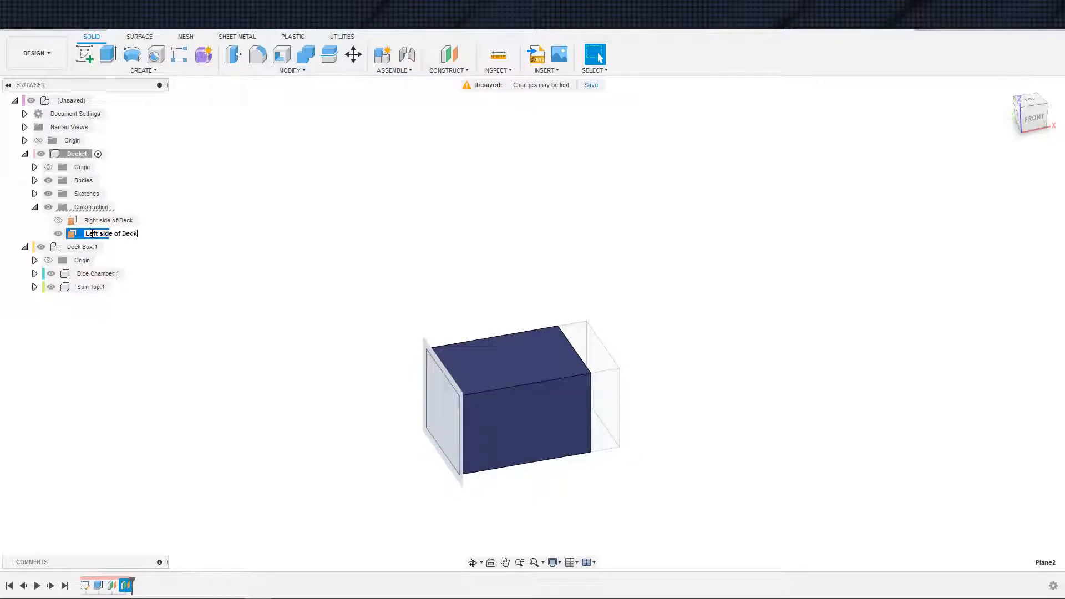
{"action": "type", "text": "t side of Deck"}
{"action": "key", "text": "Return"}
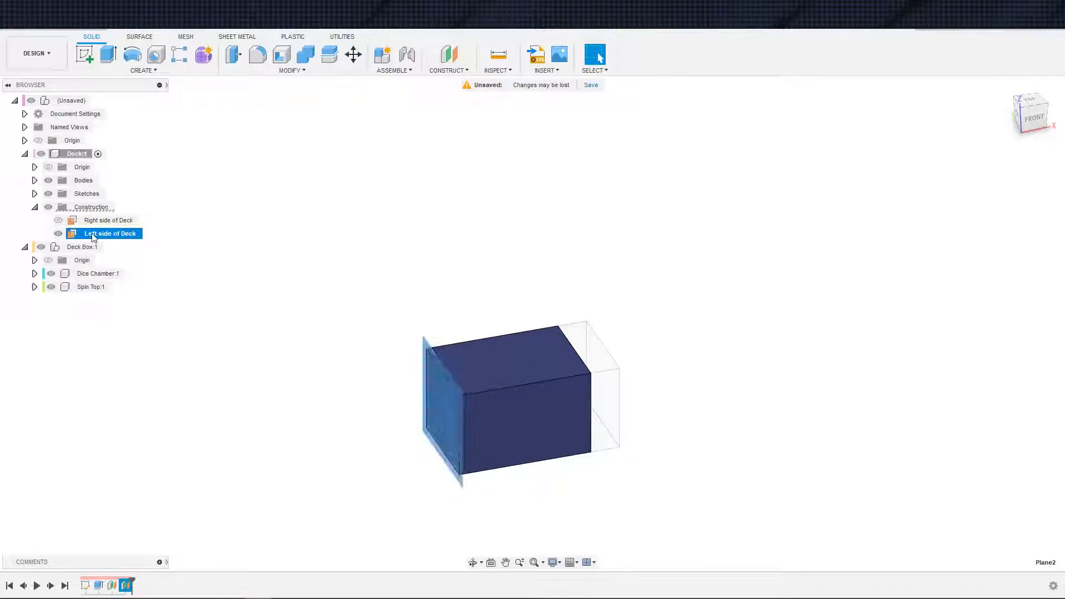
Make Spin Top the active component and start a sketch on the "Left side of Deck" plane.
{"action": "left_click", "coordinate": [117, 288]}
{"action": "key", "text": "s"}
{"action": "left_click", "coordinate": [329, 423]}
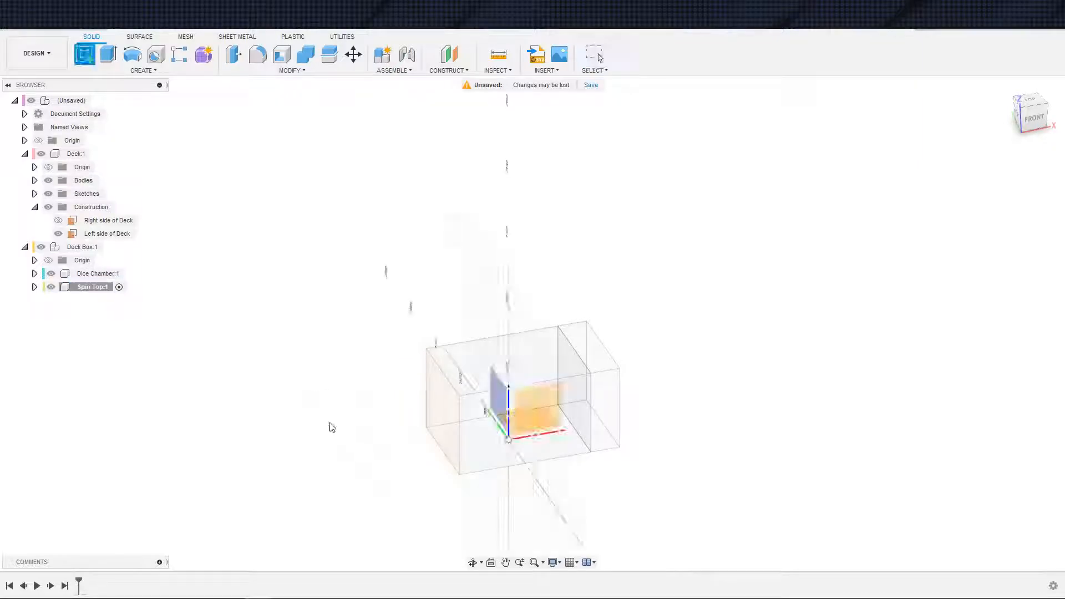
{"action": "key", "text": "Escape"}
{"action": "middle_click_drag", "start_coordinate": [340, 364], "coordinate": [347, 327]}
{"action": "middle_click_drag", "start_coordinate": [348, 327], "coordinate": [276, 318], "text": "shift"}
{"action": "key", "text": "s"}
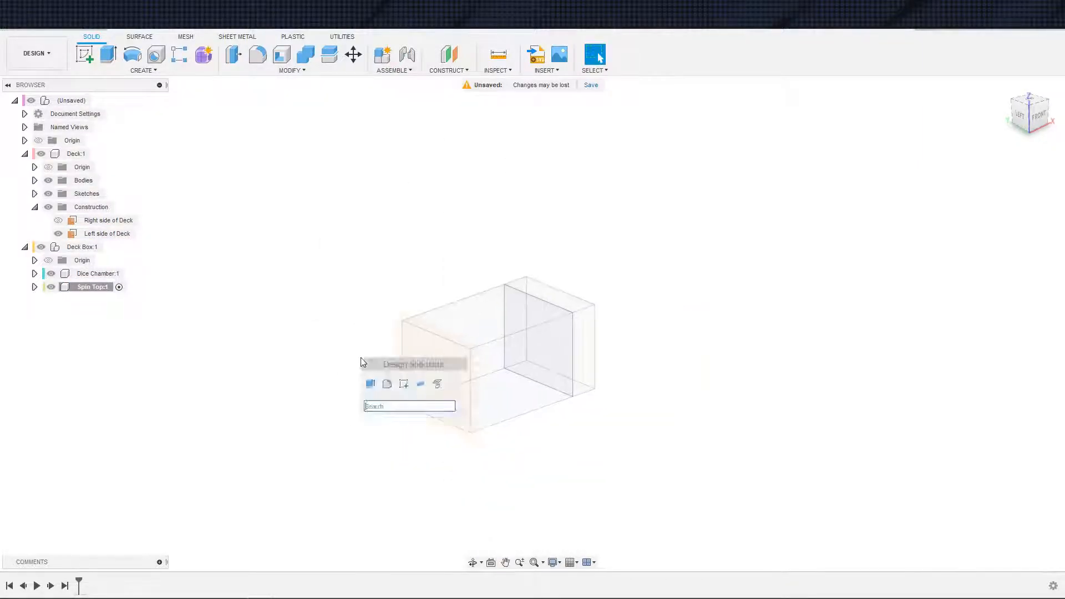
{"action": "left_click", "coordinate": [403, 384]}
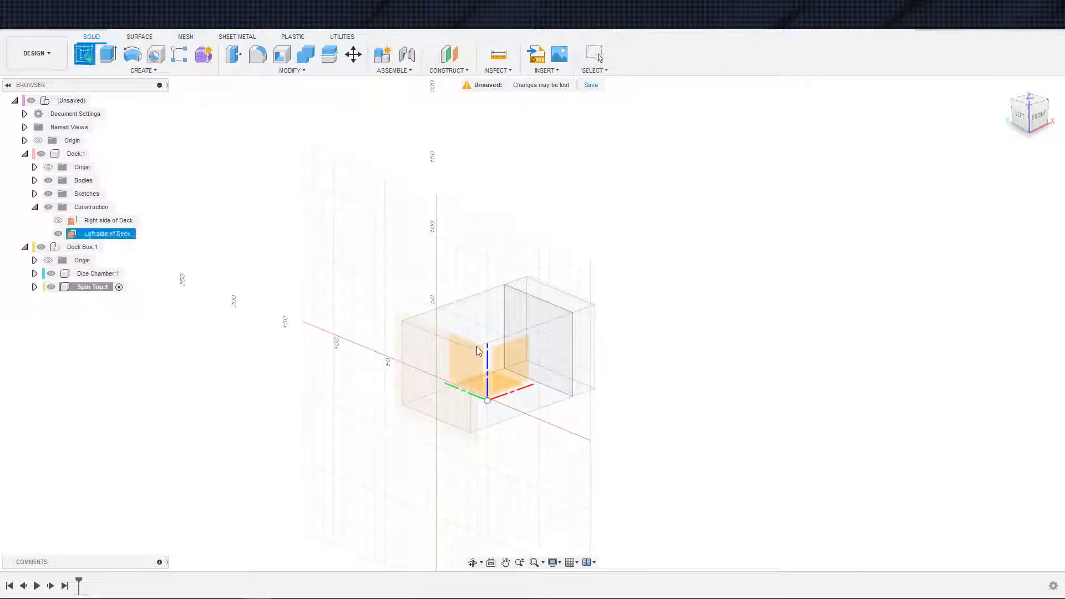
{"action": "left_click", "coordinate": [400, 324]}
Project the deck block's left end face into the Spin Top sketch with the projection link kept on.
{"action": "key", "text": "s"}
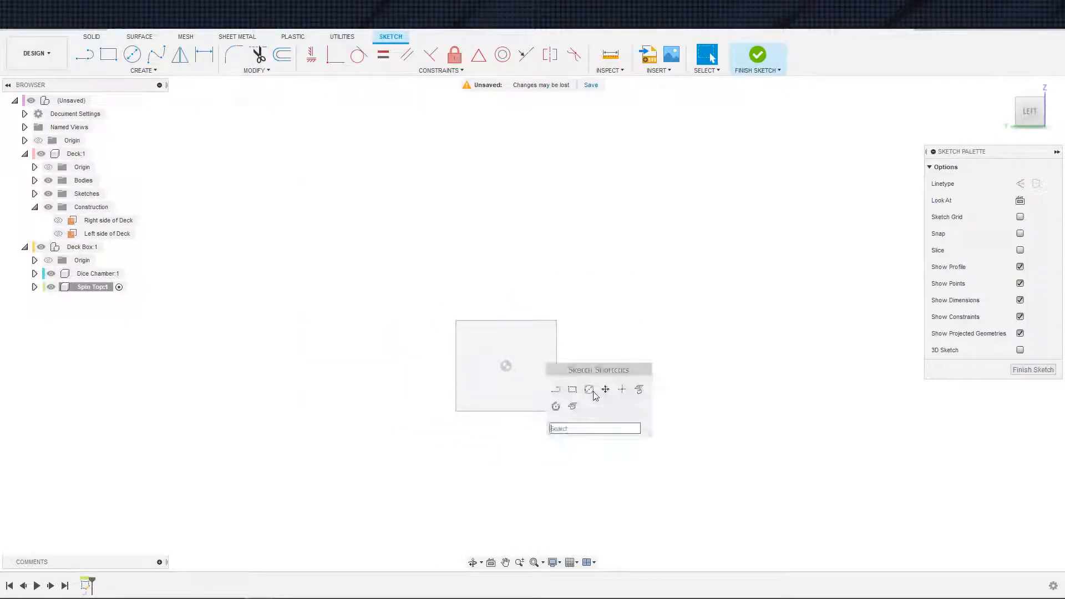
{"action": "left_click", "coordinate": [640, 389]}
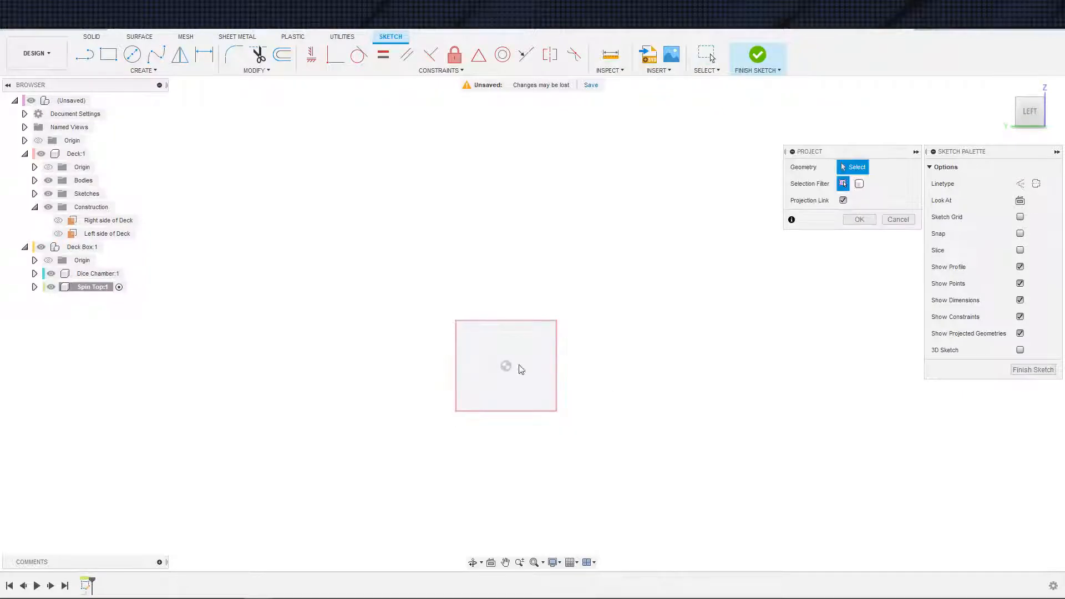
{"action": "left_click", "coordinate": [518, 368]}
{"action": "left_click", "coordinate": [859, 220]}
Extrude the projected left end-face profile 5 mm outward from the deck as a new body in Spin Top.
{"action": "key", "text": "e"}
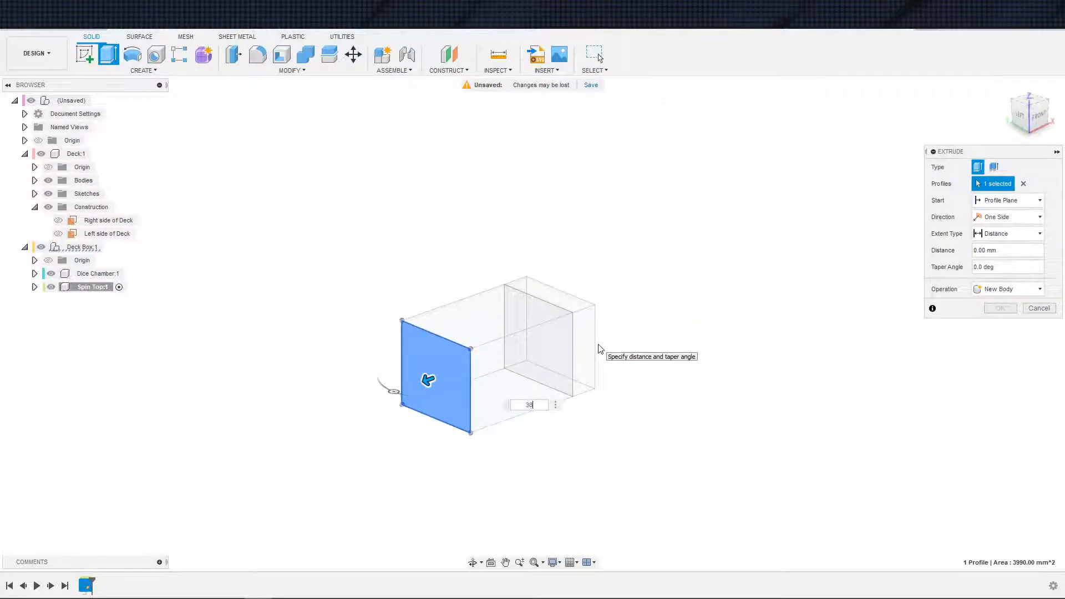
{"action": "key", "text": "BackSpace"}
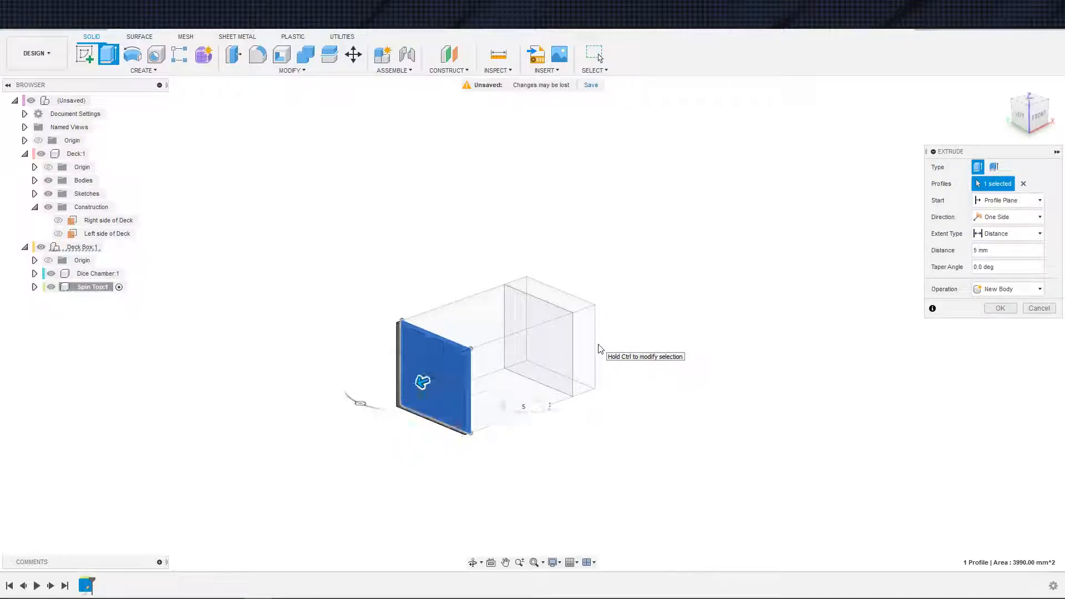
{"action": "key", "text": "Return"}
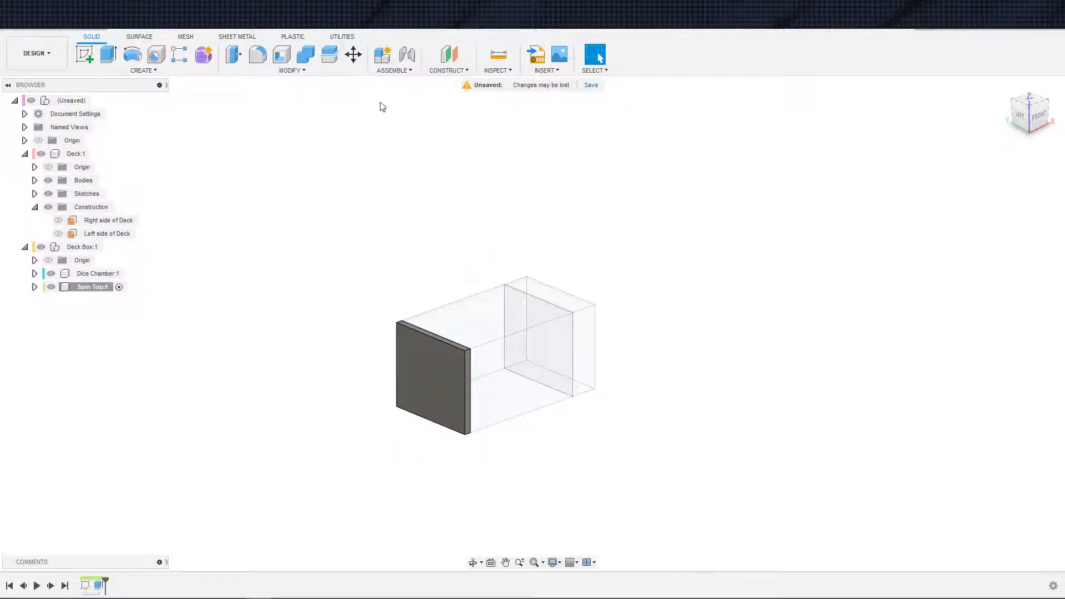
{"action": "left_click", "coordinate": [393, 70]}
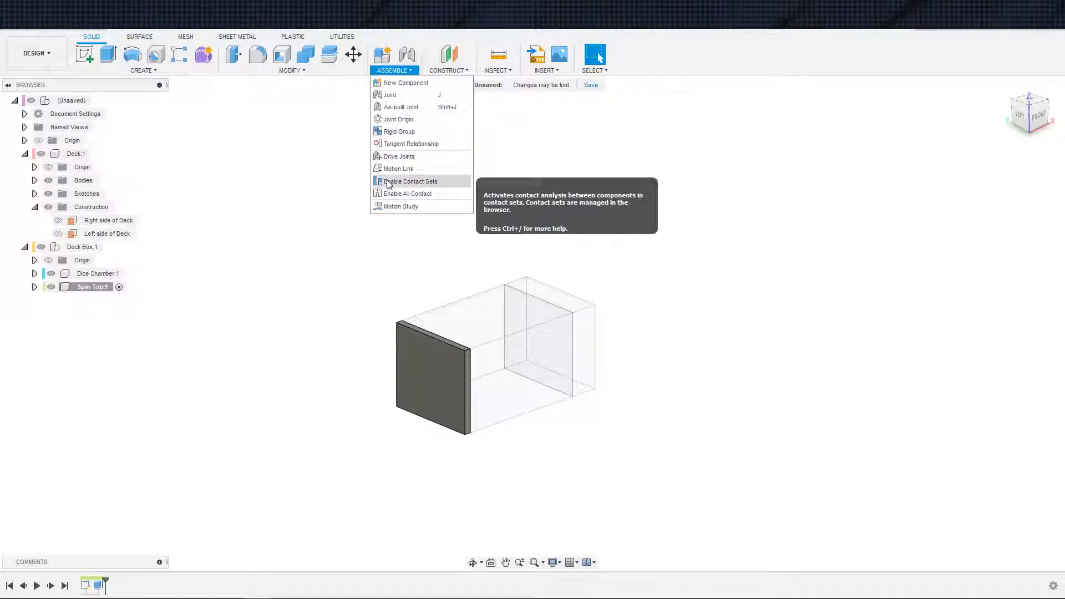
{"action": "left_click", "coordinate": [394, 132]}
{"action": "left_click", "coordinate": [393, 71]}
{"action": "left_click", "coordinate": [398, 100]}
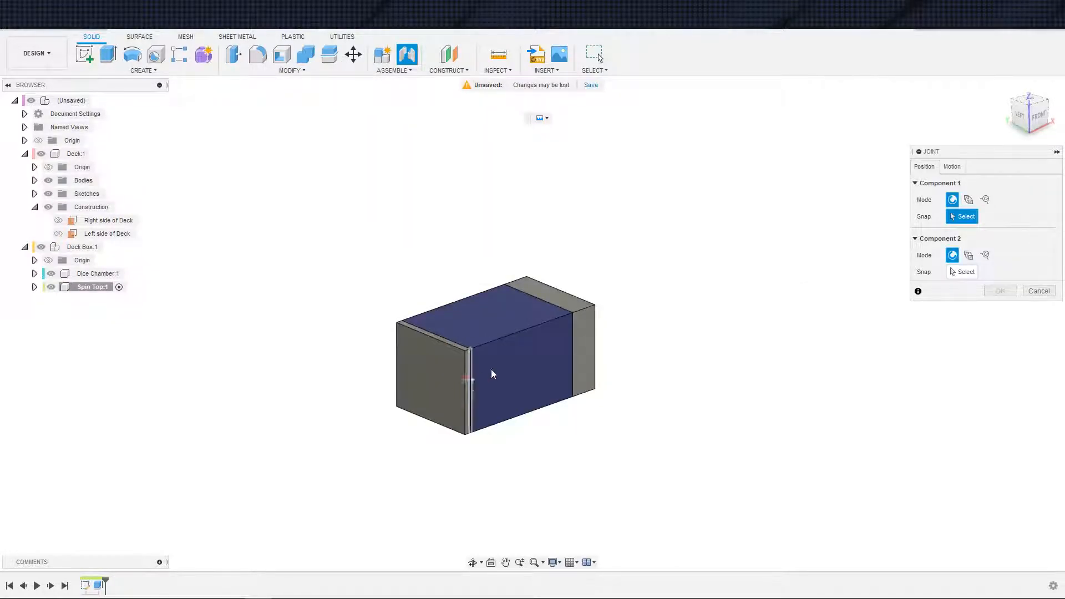
{"action": "key", "text": "Escape"}
Create a revolute as-built joint between Spin Top and Deck, centred on Spin Top's deck-facing side and rotating about the Z axis.
{"action": "left_click", "coordinate": [392, 70]}
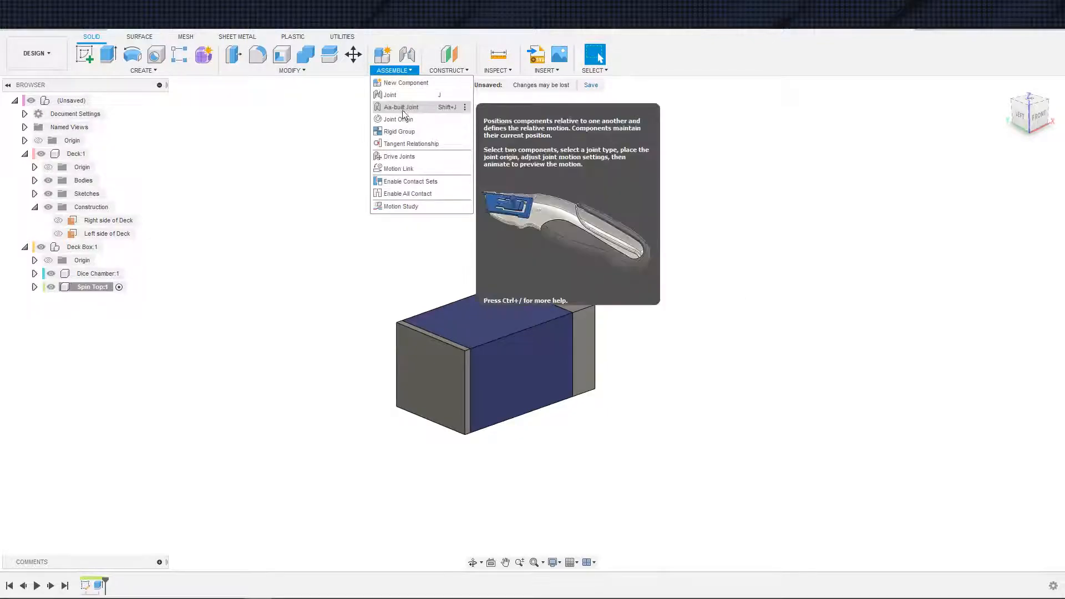
{"action": "left_click", "coordinate": [402, 107]}
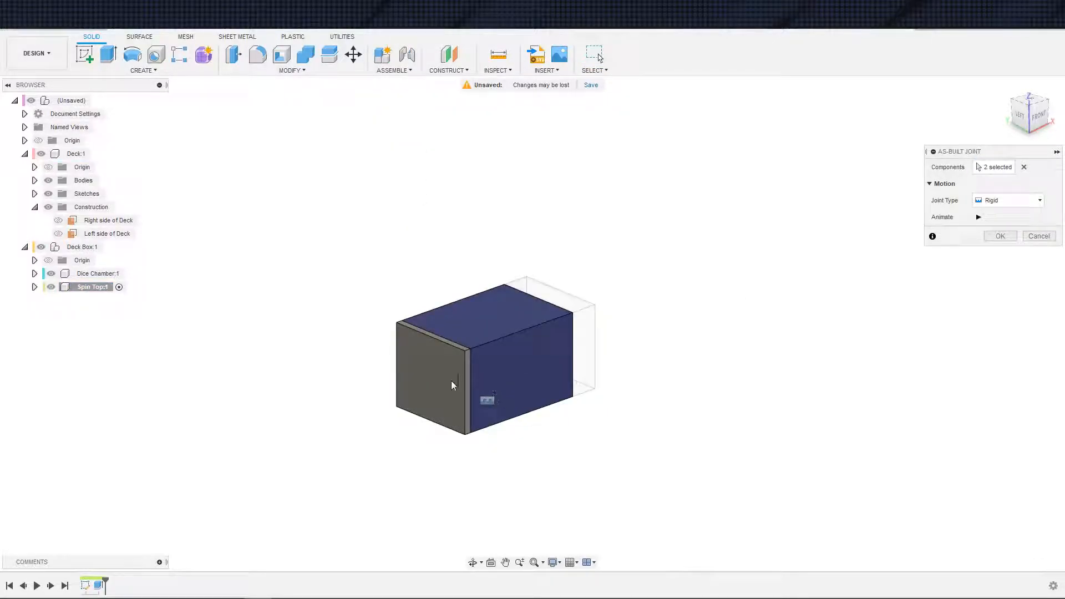
{"action": "left_click", "coordinate": [999, 200]}
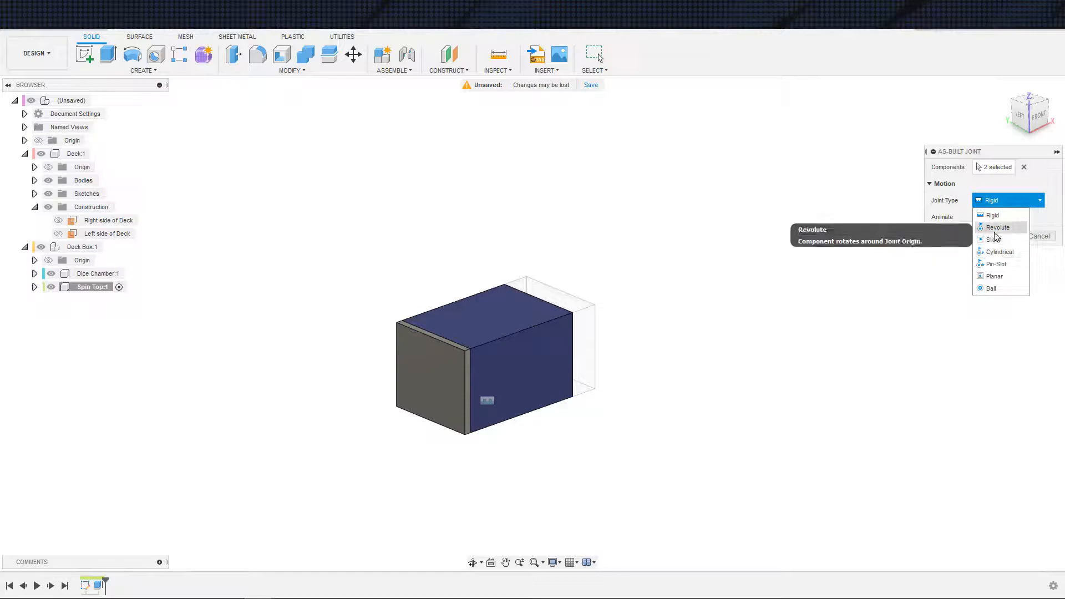
{"action": "left_click", "coordinate": [993, 225]}
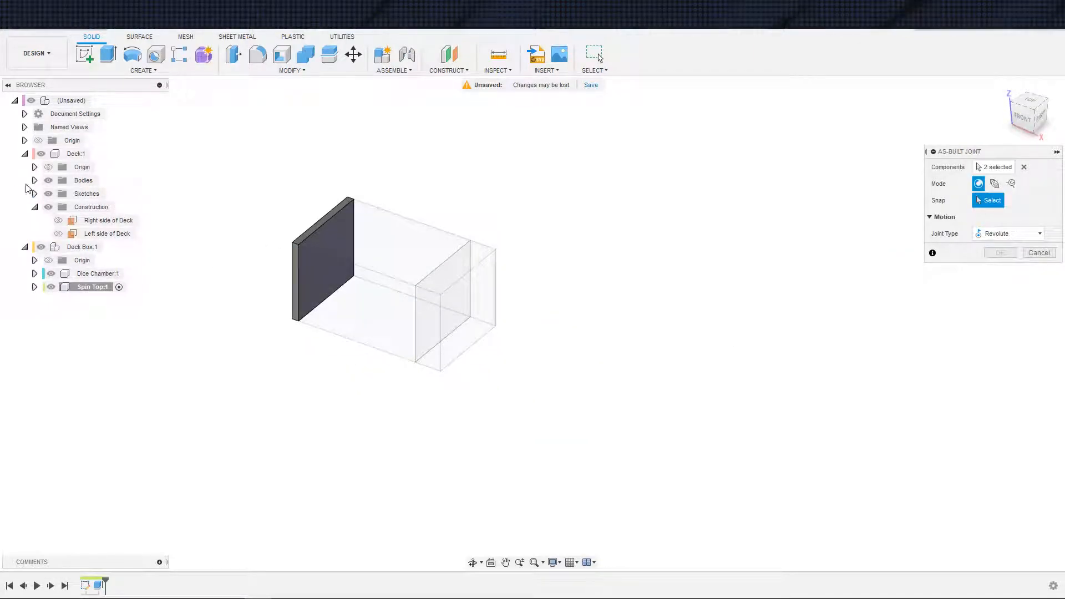
{"action": "left_click", "coordinate": [41, 153]}
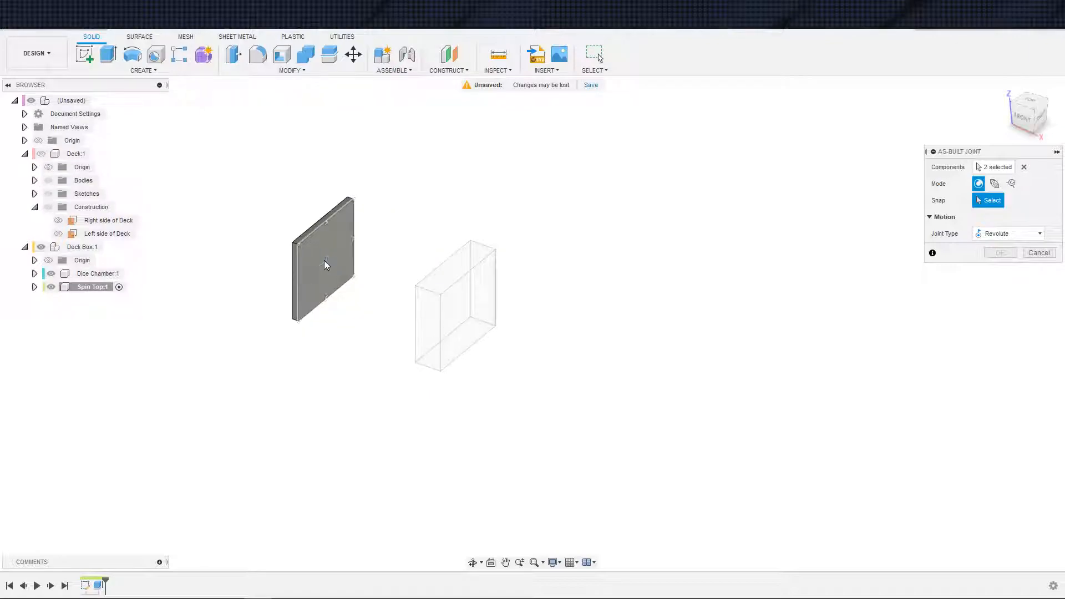
{"action": "left_click", "coordinate": [325, 262]}
{"action": "left_click", "coordinate": [41, 154]}
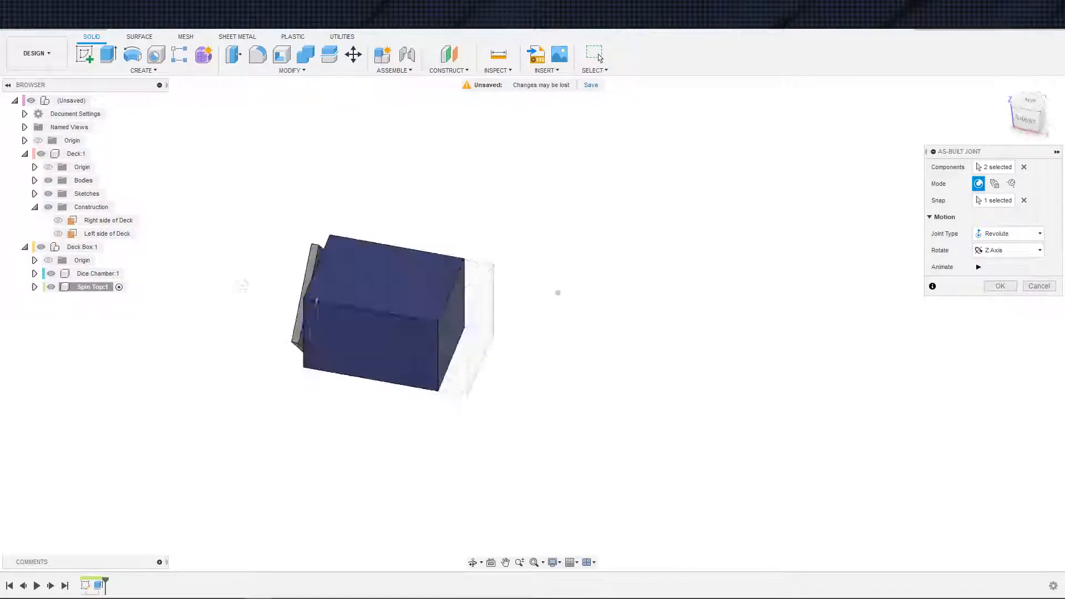
{"action": "middle_click_drag", "start_coordinate": [243, 286], "coordinate": [306, 317], "text": "shift"}
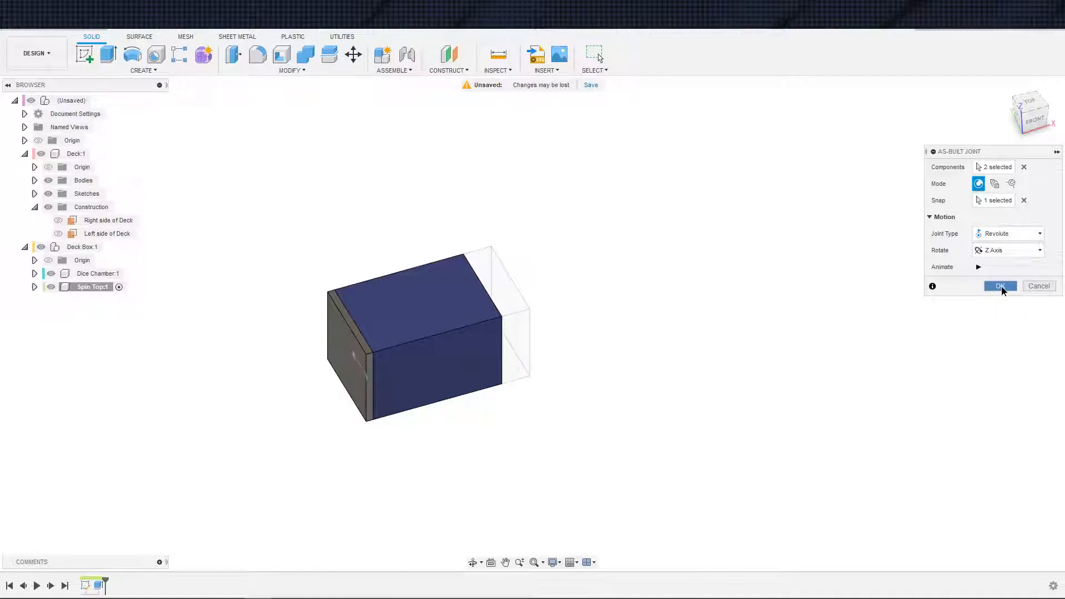
{"action": "left_click", "coordinate": [1001, 286]}
{"action": "middle_click_drag", "start_coordinate": [777, 354], "coordinate": [873, 316], "text": "shift"}
{"action": "scroll", "coordinate": [873, 316], "scroll_direction": "down", "scroll_amount": 3}
{"action": "middle_click_drag", "start_coordinate": [793, 299], "coordinate": [764, 304], "text": "shift"}
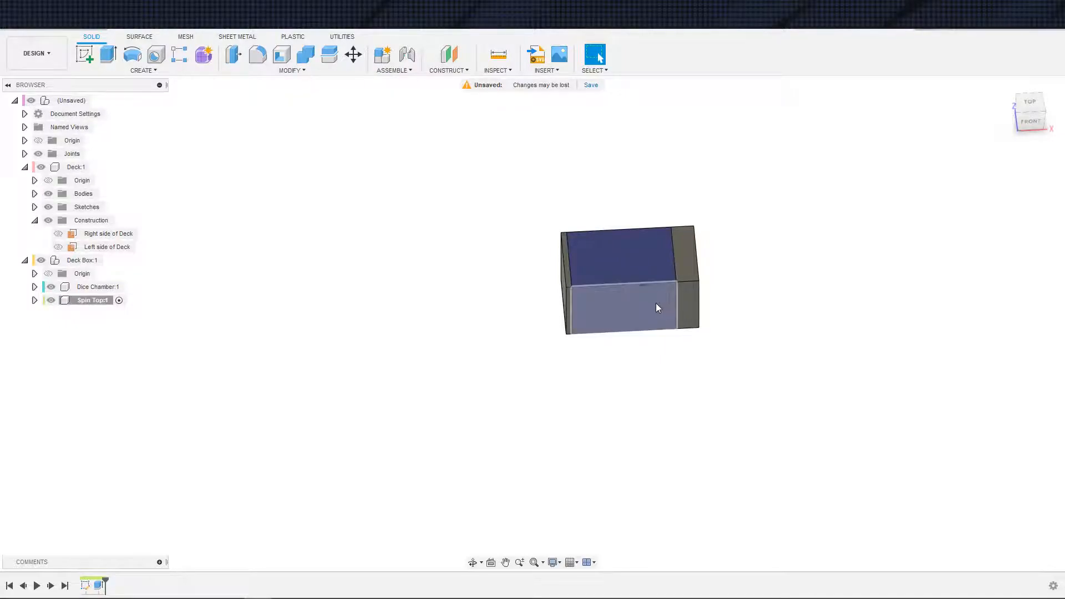
{"action": "middle_click_drag", "start_coordinate": [692, 325], "coordinate": [628, 347], "text": "shift"}
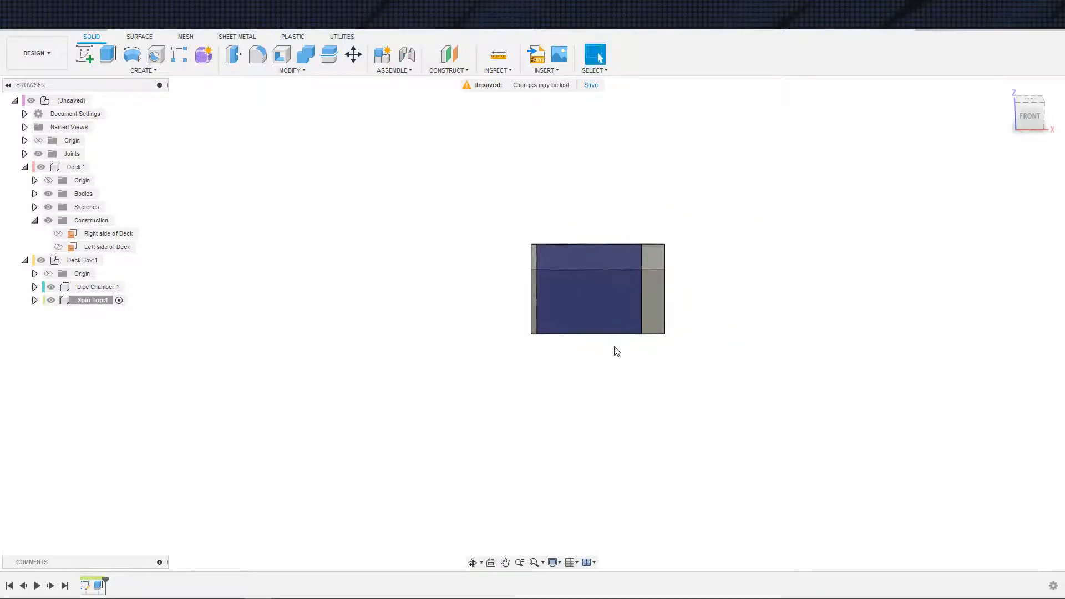
{"action": "scroll", "coordinate": [338, 301], "scroll_direction": "down", "scroll_amount": 1}
{"action": "middle_click_drag", "start_coordinate": [339, 300], "coordinate": [312, 299]}
{"action": "left_click", "coordinate": [143, 71]}
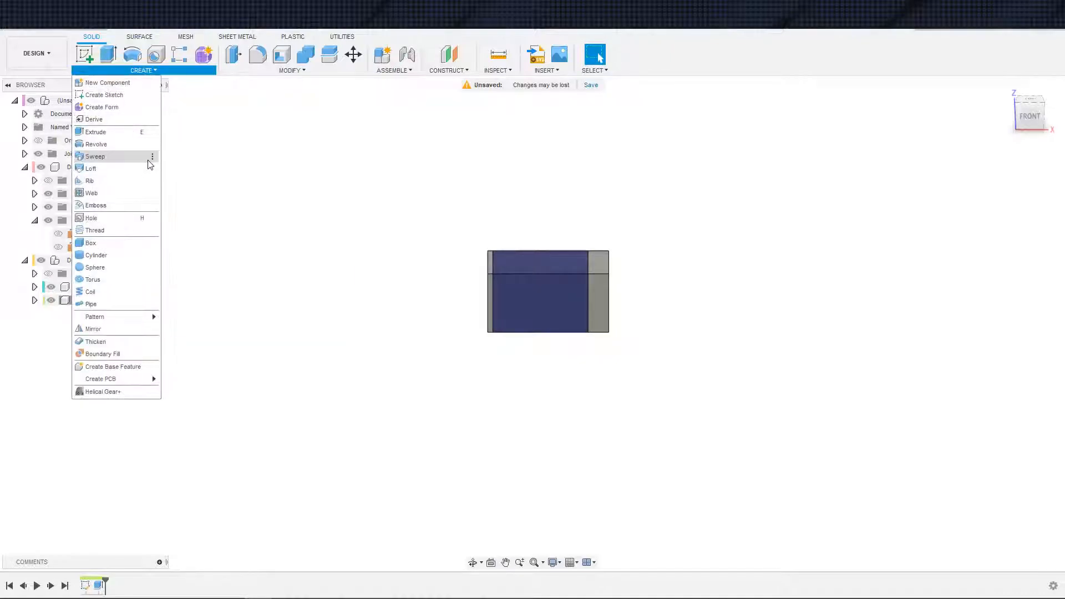
{"action": "left_click", "coordinate": [104, 392]}
{"action": "left_click", "coordinate": [993, 183]}
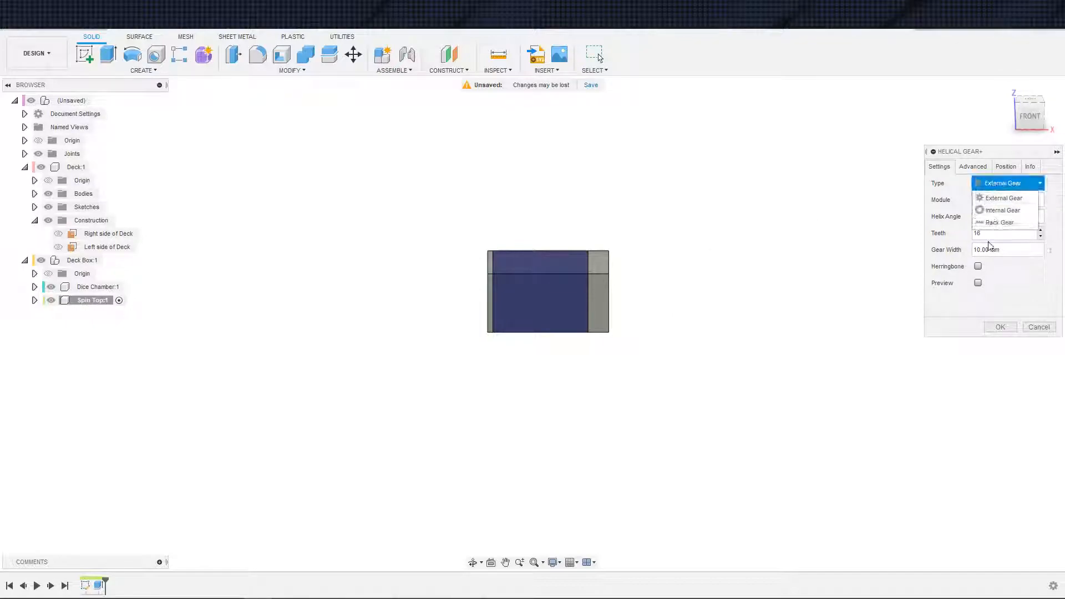
{"action": "left_click", "coordinate": [994, 219]}
{"action": "key", "text": "Escape"}
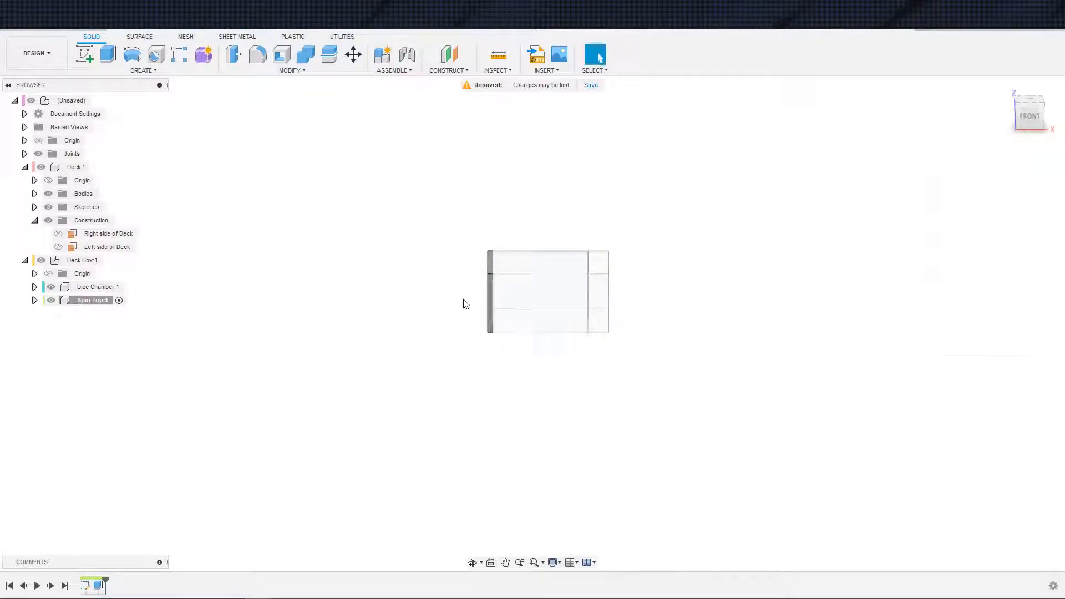
Make Dice Chamber the active component and start a Helical Gear+ with the type set to Rack Gear.
{"action": "left_click", "coordinate": [132, 291]}
{"action": "left_click", "coordinate": [130, 286]}
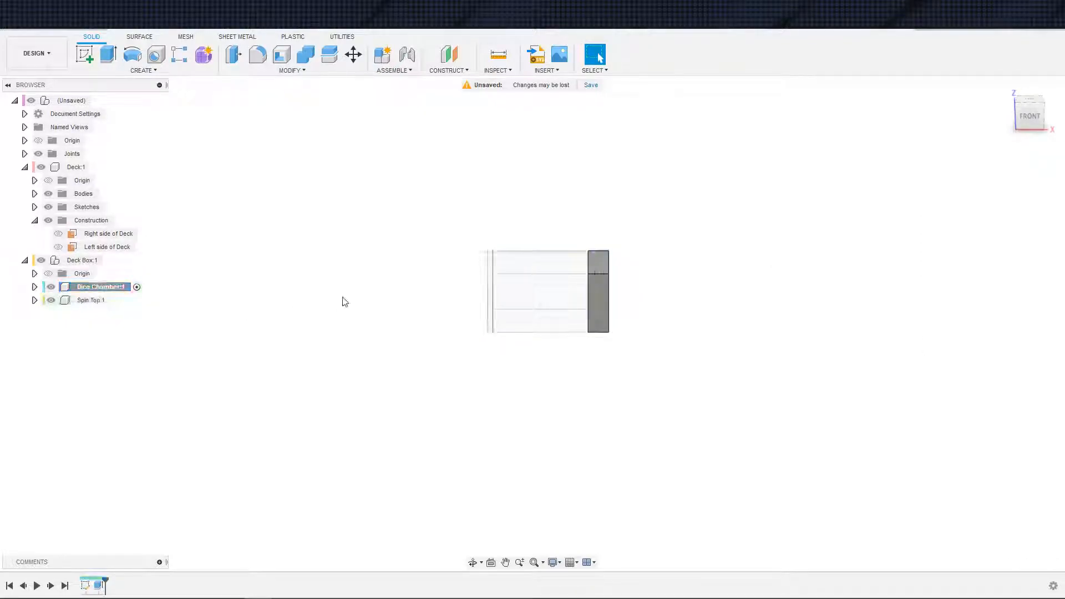
{"action": "left_click", "coordinate": [145, 70]}
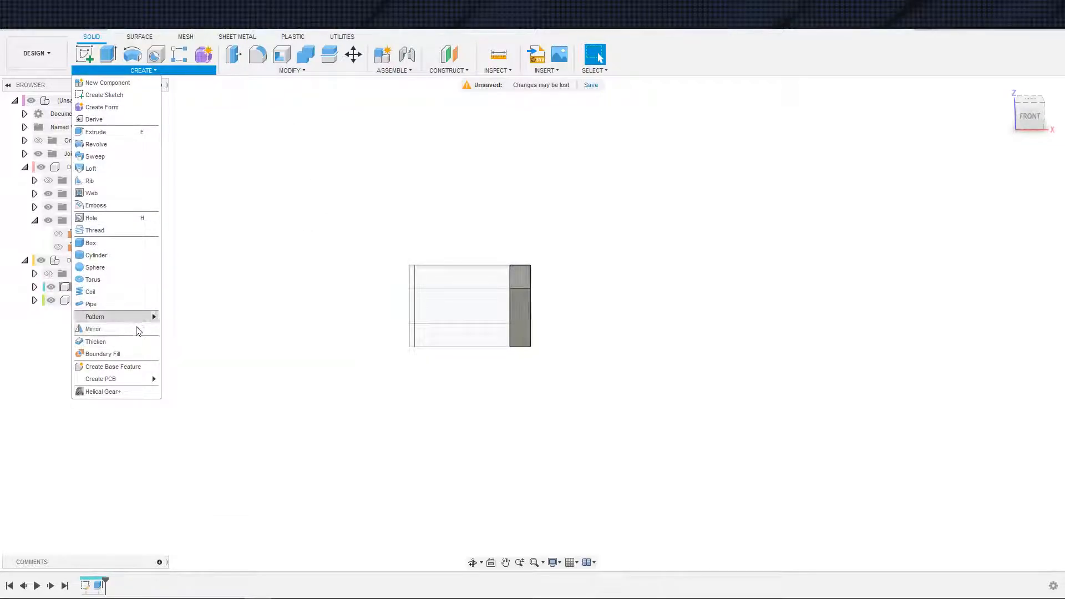
{"action": "left_click", "coordinate": [111, 392]}
{"action": "left_click", "coordinate": [1007, 183]}
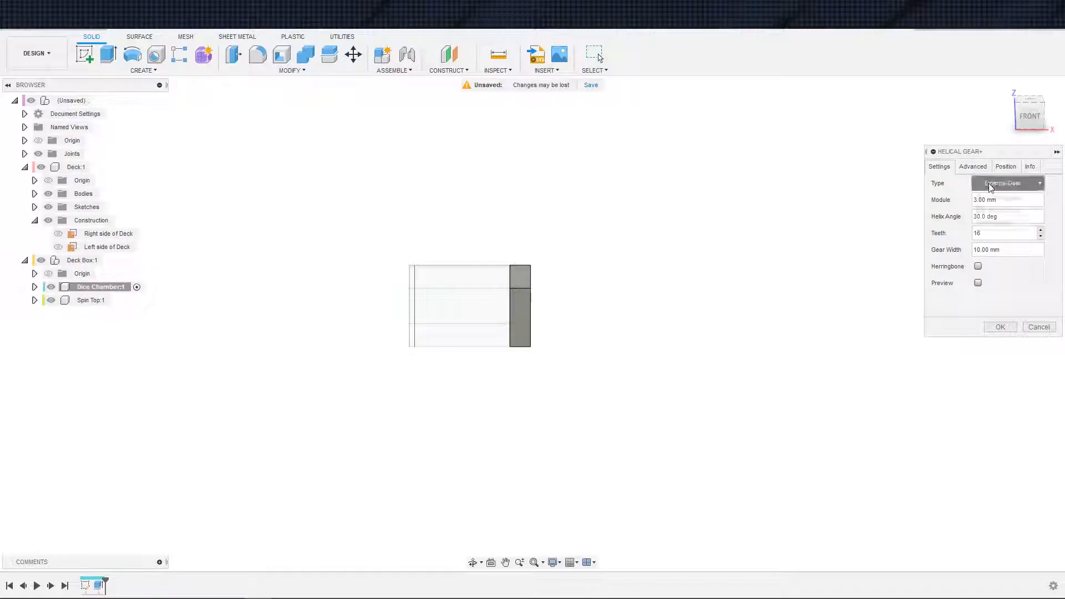
{"action": "left_click", "coordinate": [996, 222]}
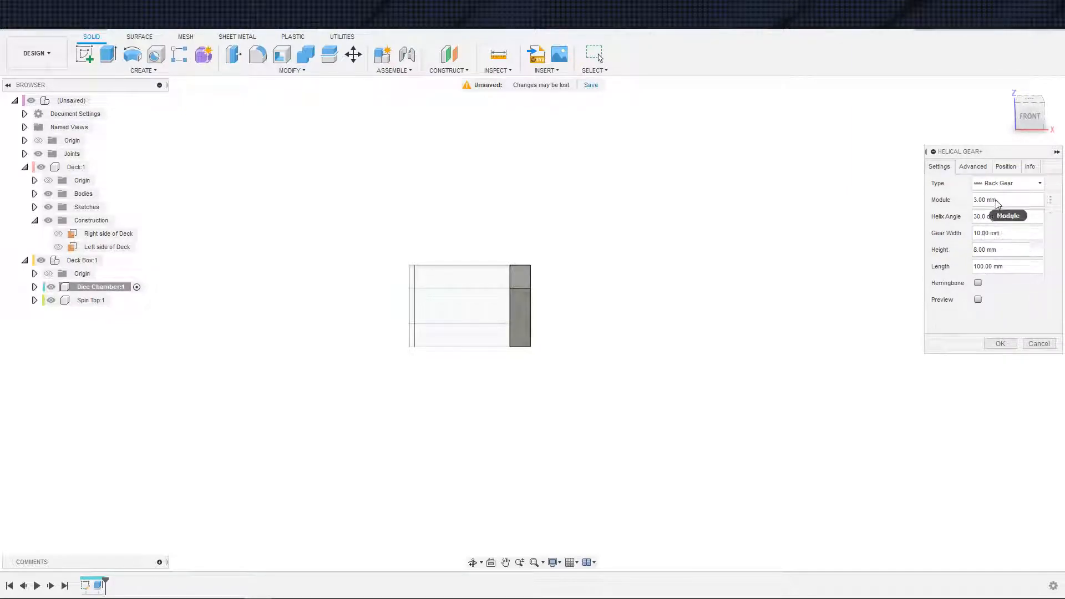
Generate the rack gear with a module of 10 mm and a gear width of 3.5 mm.
{"action": "left_click_drag", "start_coordinate": [998, 200], "coordinate": [969, 202]}
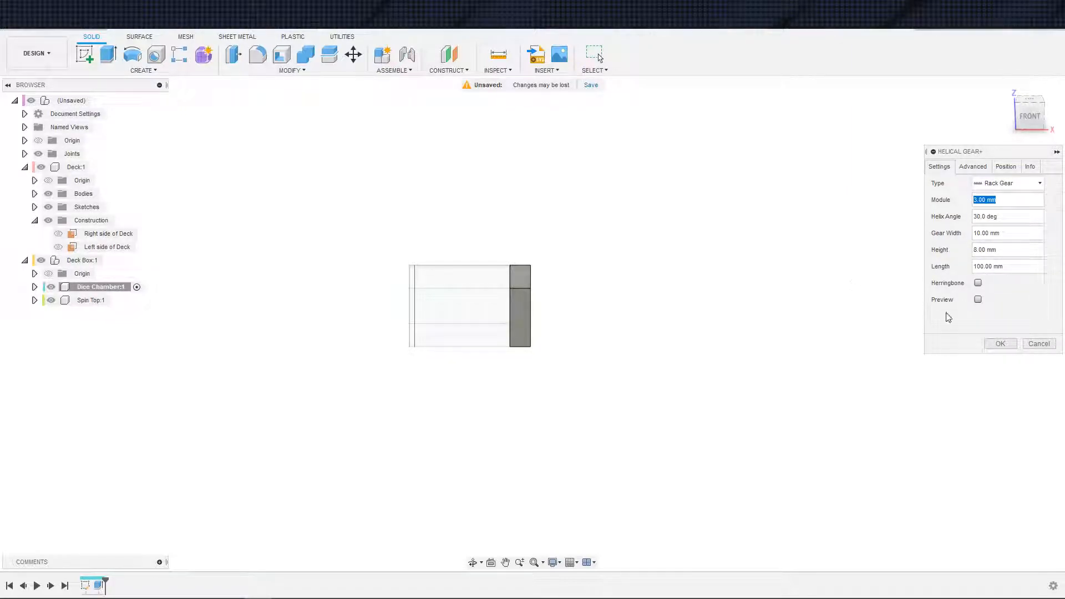
{"action": "scroll", "coordinate": [760, 326], "scroll_direction": "up", "scroll_amount": 1}
{"action": "scroll", "coordinate": [768, 321], "scroll_direction": "down", "scroll_amount": 1}
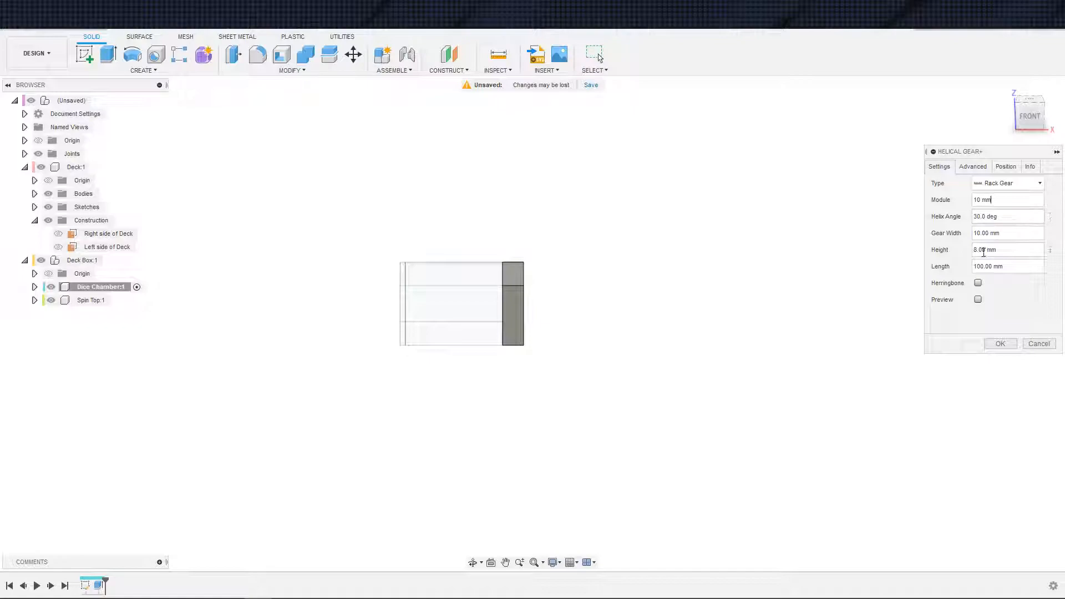
{"action": "left_click_drag", "start_coordinate": [1001, 233], "coordinate": [928, 233]}
{"action": "type", "text": "3"}
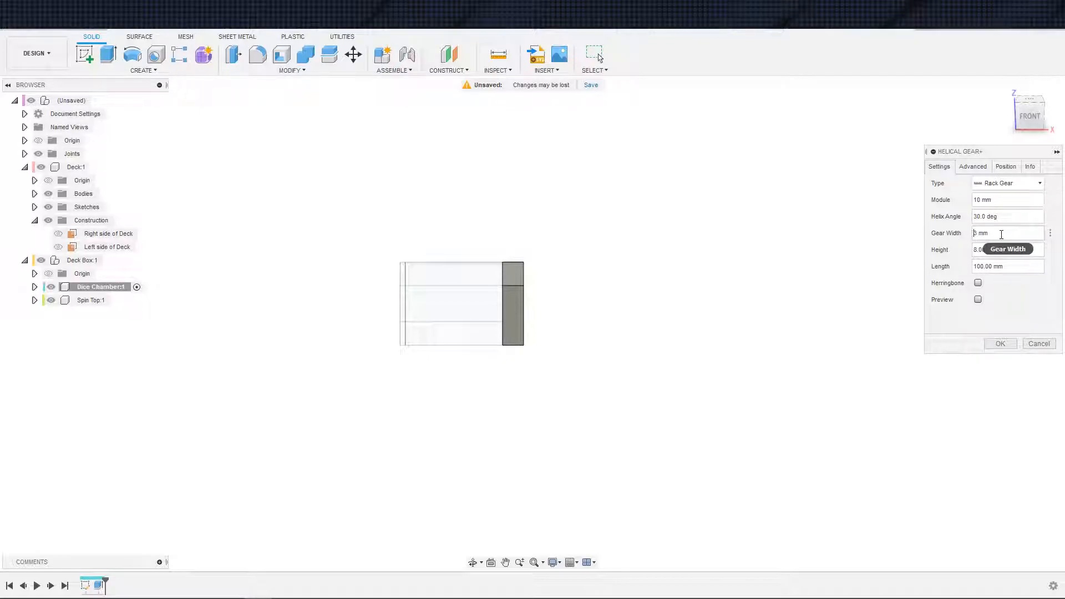
{"action": "key", "text": "Return"}
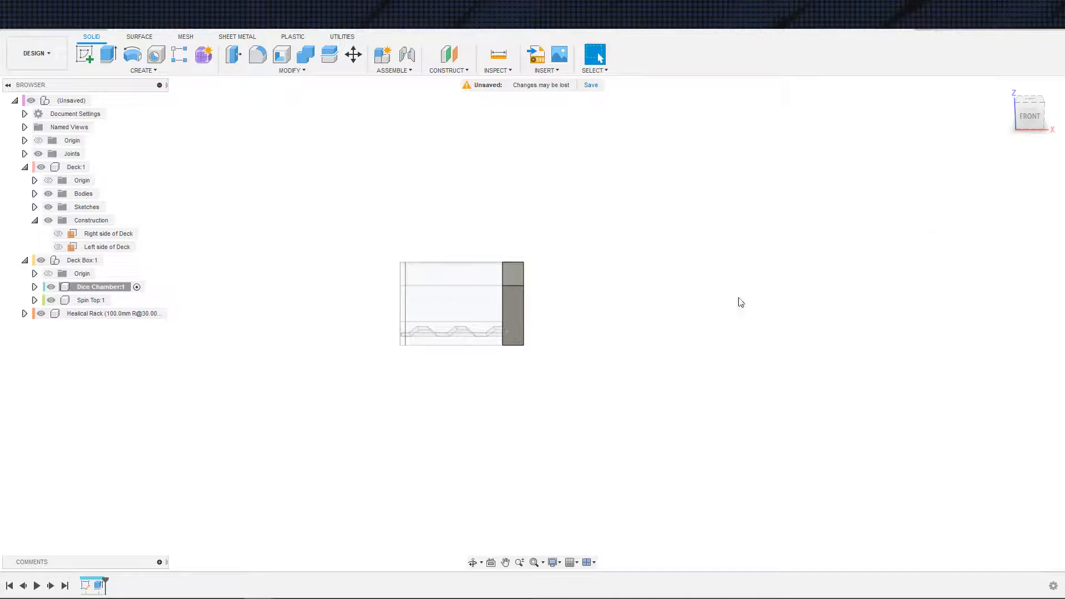
Delete the generated 10 mm module helical rack component, accepting the removal of its referenced feature.
{"action": "middle_click_drag", "start_coordinate": [539, 395], "coordinate": [433, 438], "text": "shift"}
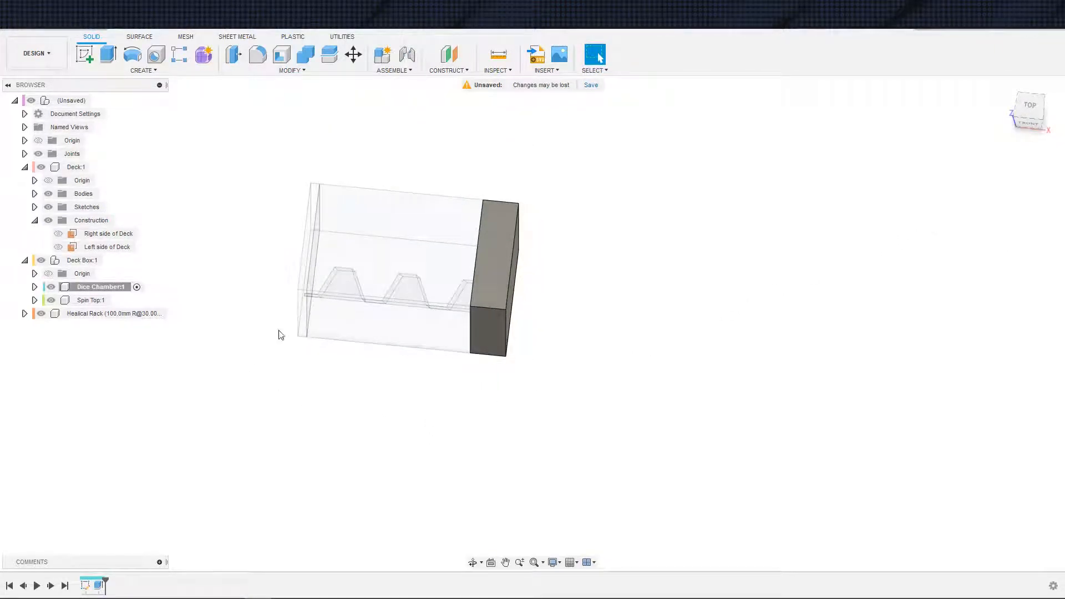
{"action": "middle_click_drag", "start_coordinate": [349, 404], "coordinate": [359, 349], "text": "shift"}
{"action": "key", "text": "Escape"}
{"action": "left_click", "coordinate": [109, 314]}
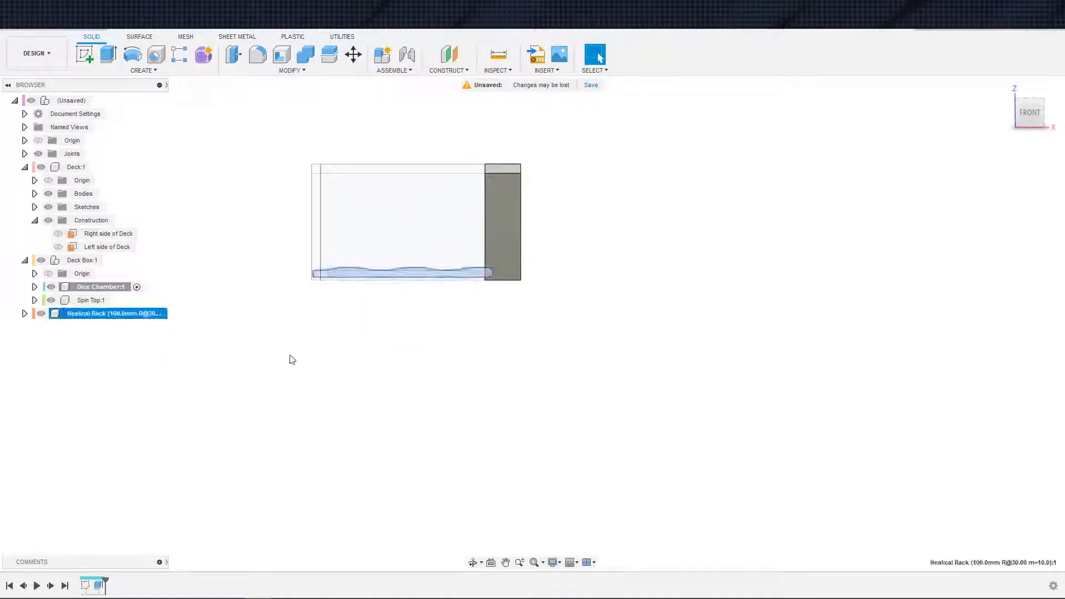
{"action": "key", "text": "Delete"}
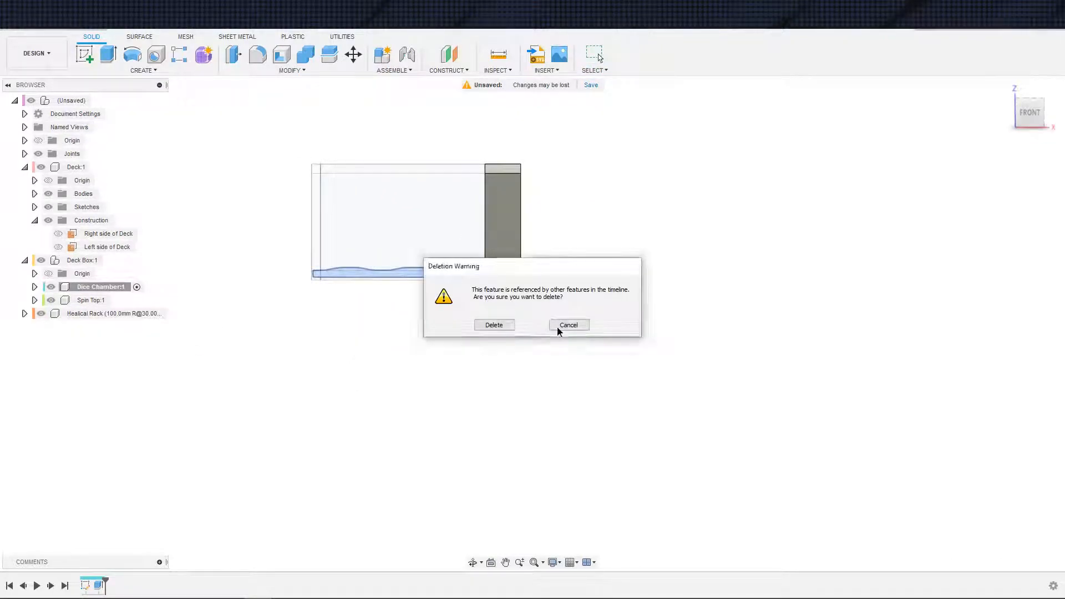
{"action": "left_click", "coordinate": [494, 324]}
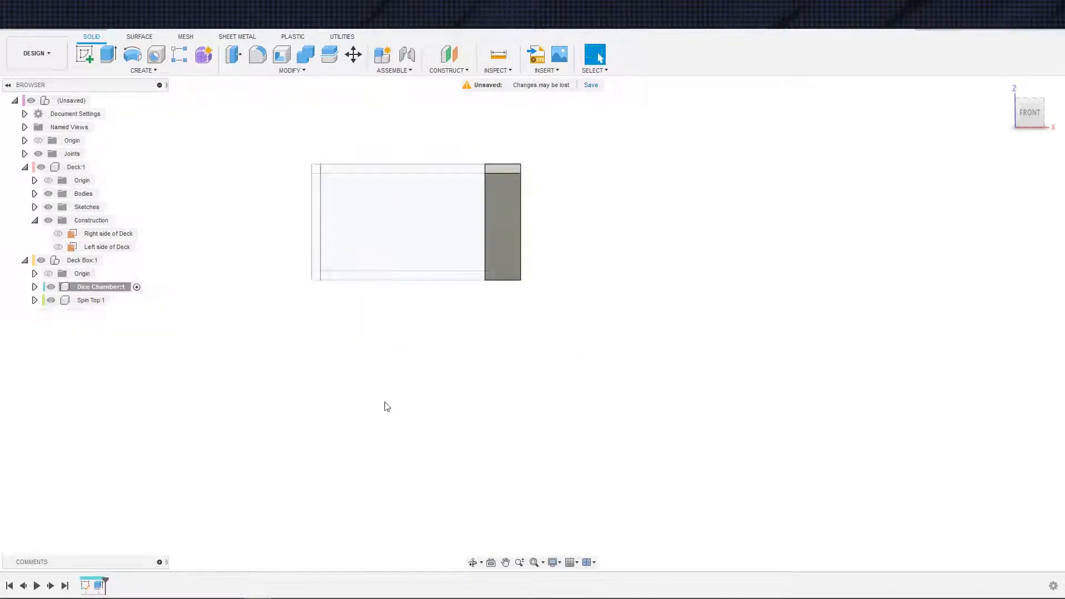
Start another Helical Gear+ rack with its module set to 5 mm and the preview turned on.
{"action": "left_click", "coordinate": [149, 67]}
{"action": "left_click", "coordinate": [103, 392]}
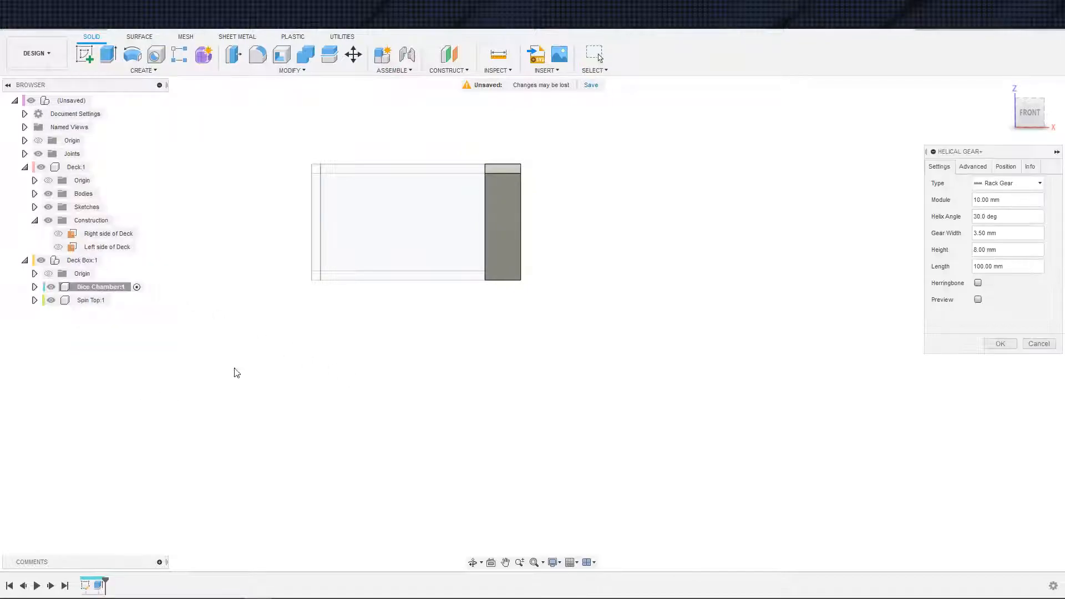
{"action": "middle_click_drag", "start_coordinate": [593, 210], "coordinate": [886, 276], "text": "shift"}
{"action": "left_click", "coordinate": [1004, 201]}
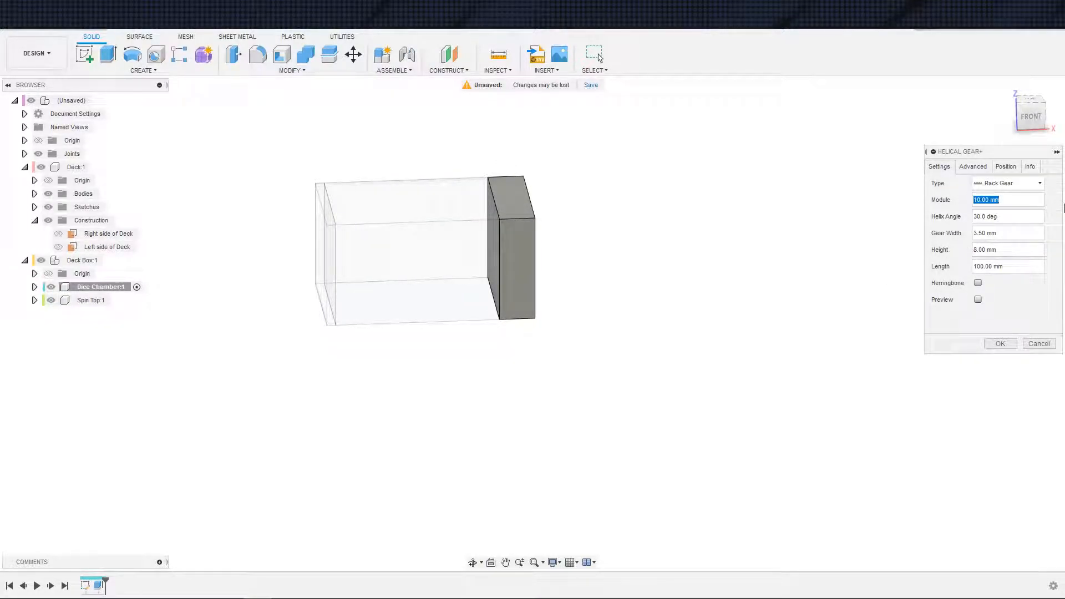
{"action": "type", "text": "5"}
{"action": "left_click", "coordinate": [978, 300]}
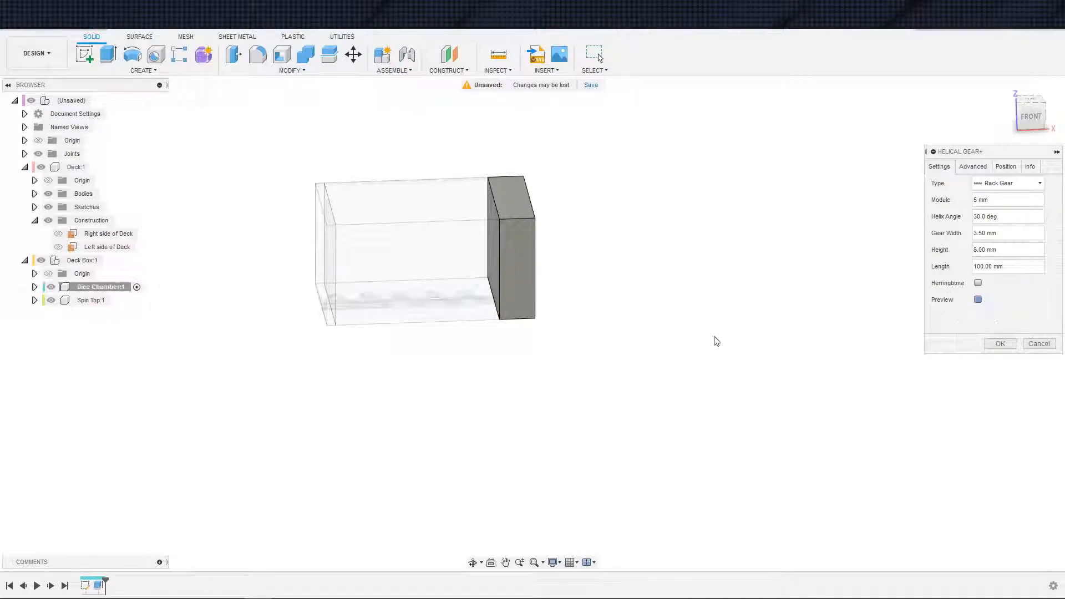
{"action": "middle_click_drag", "start_coordinate": [713, 340], "coordinate": [752, 345], "text": "shift"}
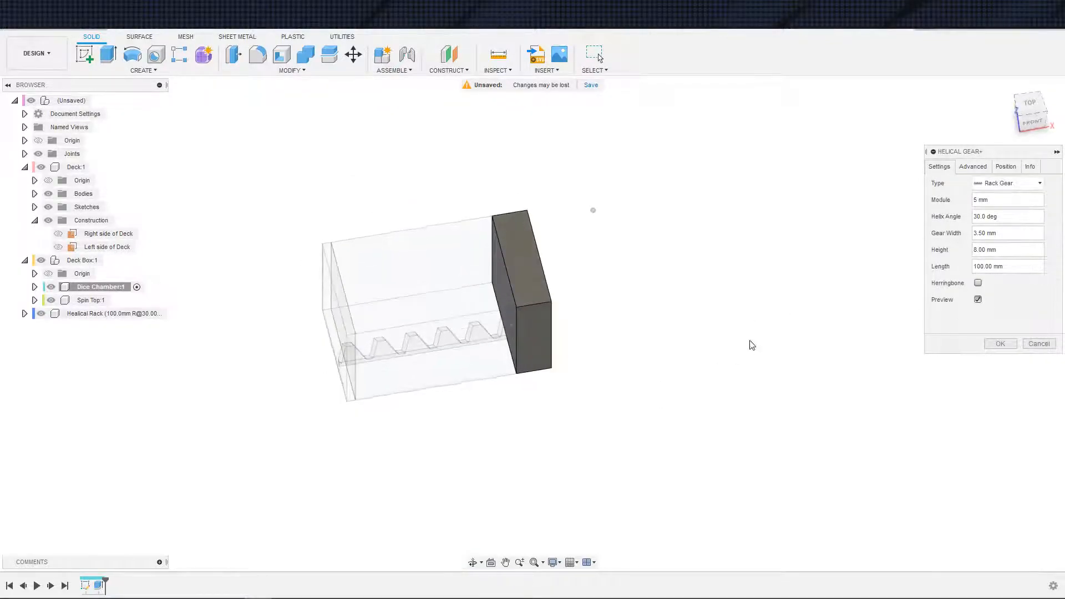
Try the Herringbone option on the previewed rack and switch it back off.
{"action": "left_click", "coordinate": [978, 283]}
{"action": "mouse_move", "coordinate": [651, 388]}
{"action": "middle_mouse_down", "text": "shift"}
{"action": "mouse_move", "coordinate": [632, 405]}
{"action": "mouse_move", "coordinate": [642, 421]}
{"action": "mouse_move", "coordinate": [671, 305]}
{"action": "mouse_move", "coordinate": [655, 370]}
{"action": "middle_mouse_up", "text": "shift"}
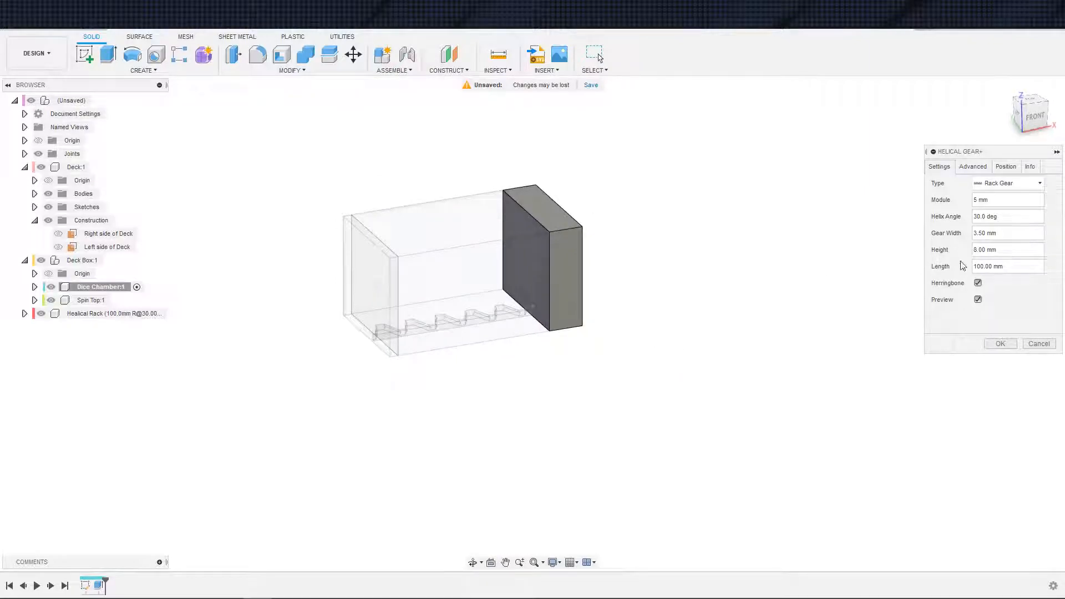
{"action": "left_click", "coordinate": [978, 283]}
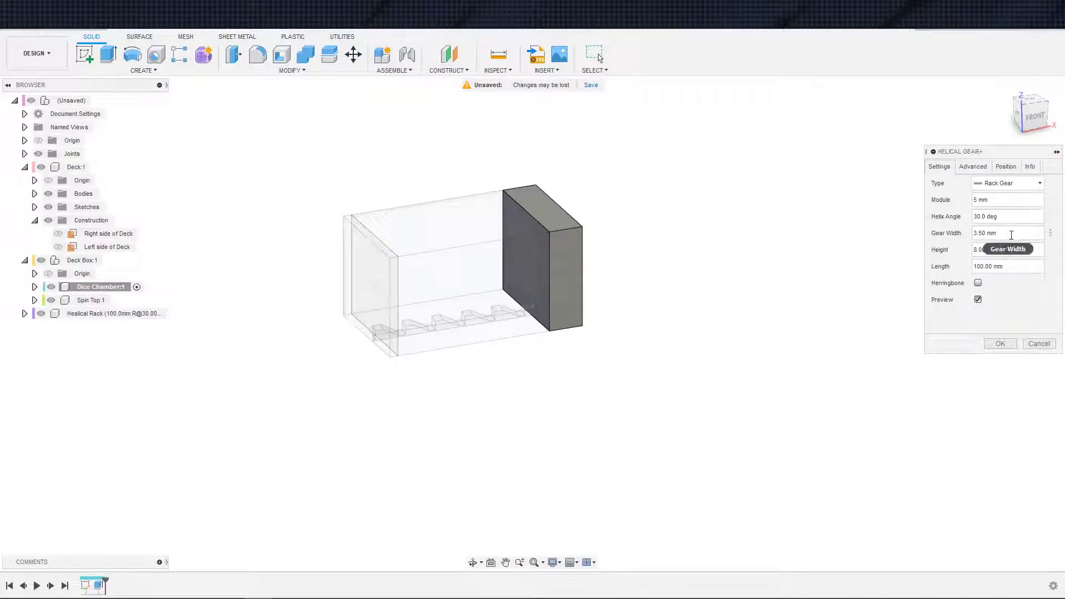
Set the rack gear's helix angle to 0 degrees for straight teeth.
{"action": "left_click", "coordinate": [1003, 216]}
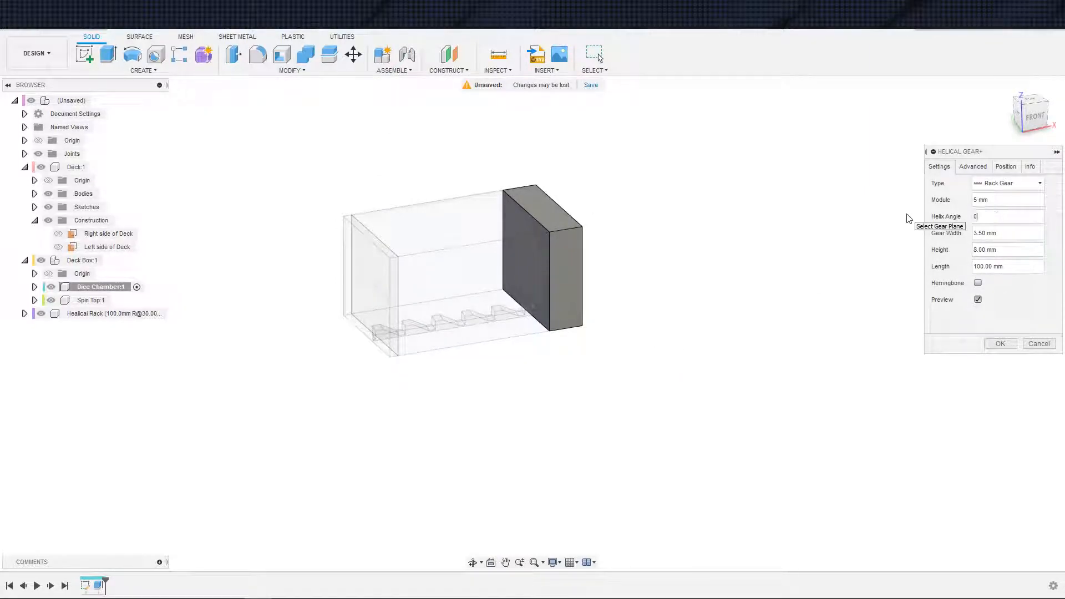
{"action": "type", "text": "0"}
{"action": "middle_click_drag", "start_coordinate": [615, 303], "coordinate": [619, 328], "text": "shift"}
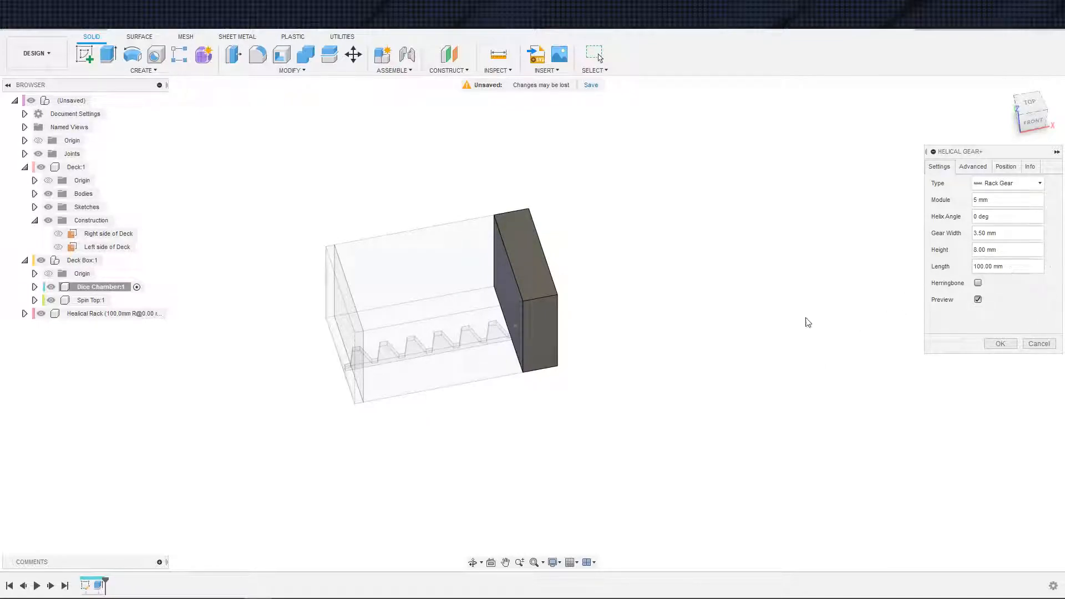
{"action": "middle_click_drag", "start_coordinate": [806, 321], "coordinate": [768, 307], "text": "shift"}
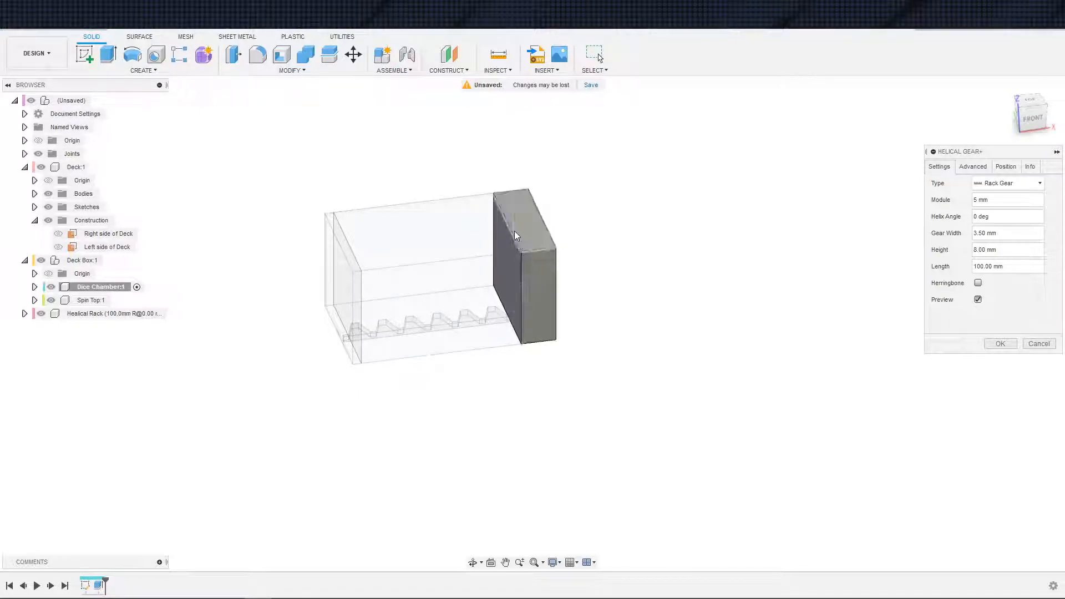
Measure the length of the Dice Chamber's upper edge on the side facing the deck.
{"action": "left_click", "coordinate": [499, 54]}
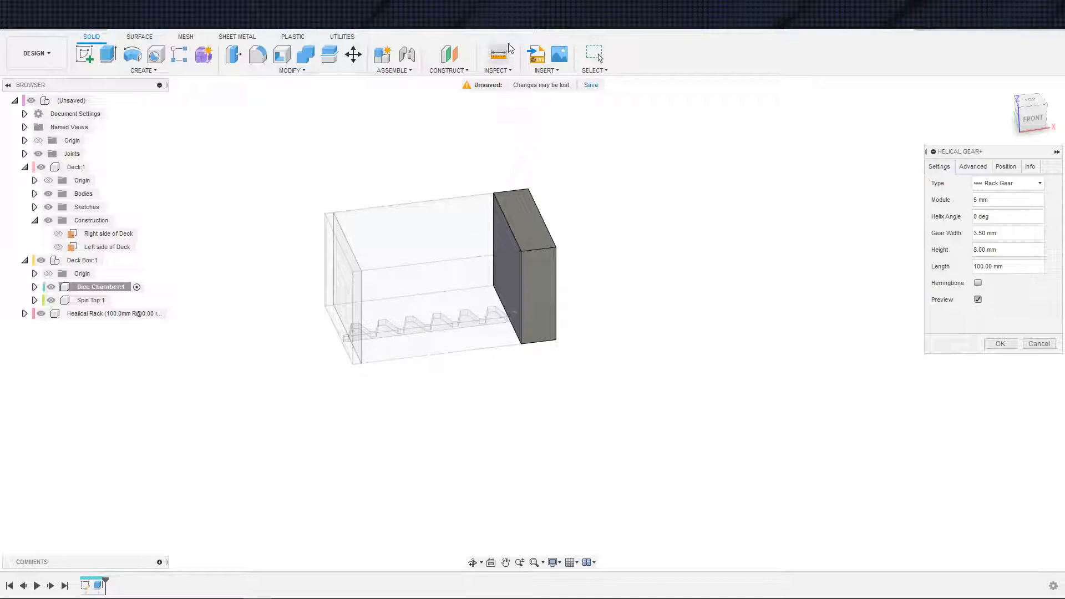
{"action": "left_click", "coordinate": [510, 229]}
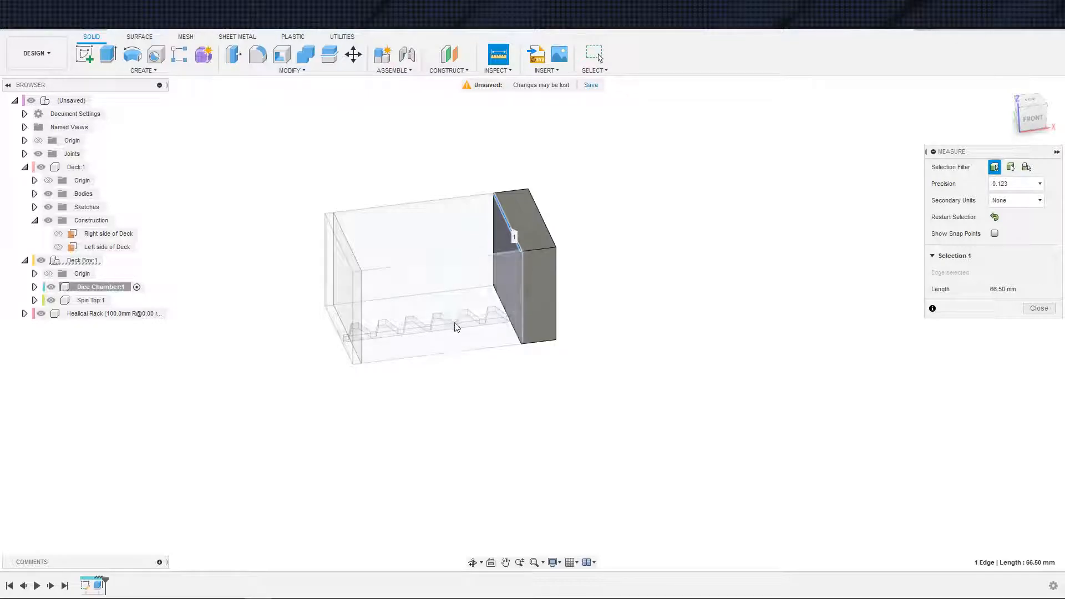
{"action": "key", "text": "Escape"}
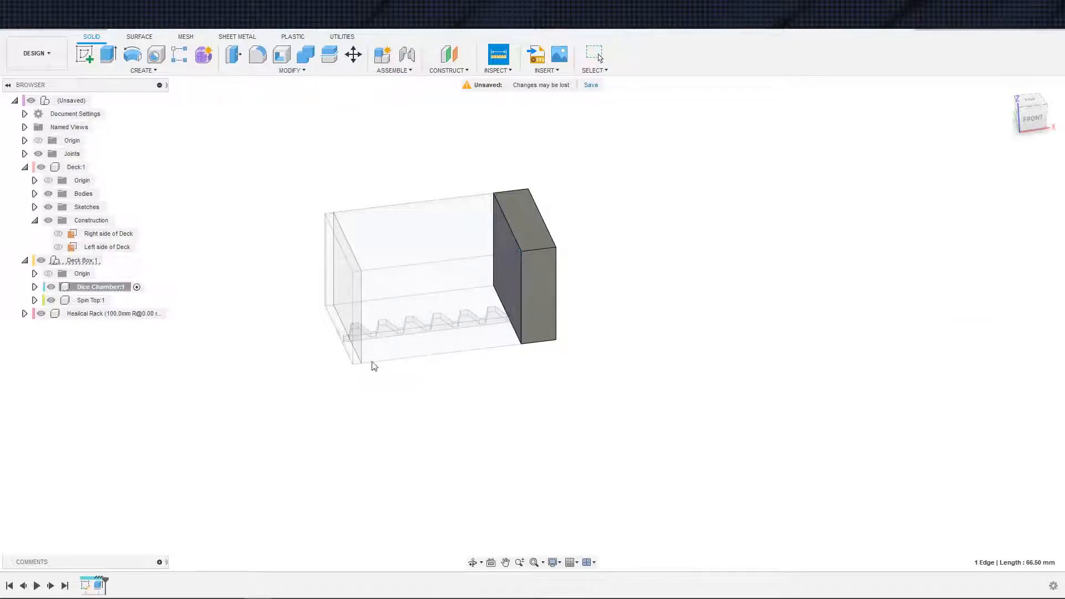
Delete the 100 mm straight-toothed rack component left over from the gear preview.
{"action": "left_click", "coordinate": [119, 316]}
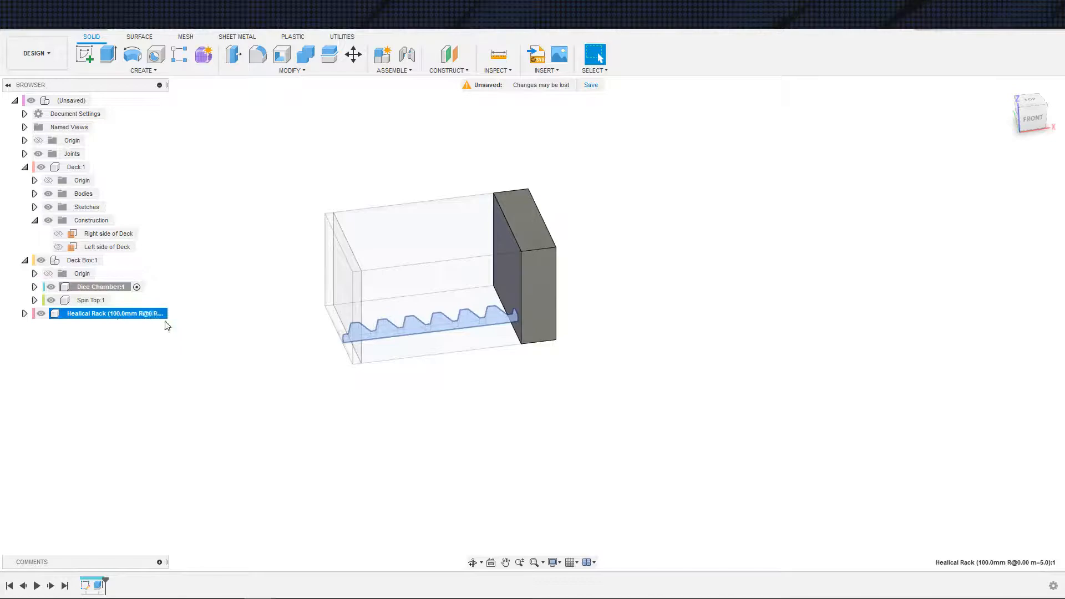
{"action": "key", "text": "Delete"}
{"action": "left_click", "coordinate": [475, 326]}
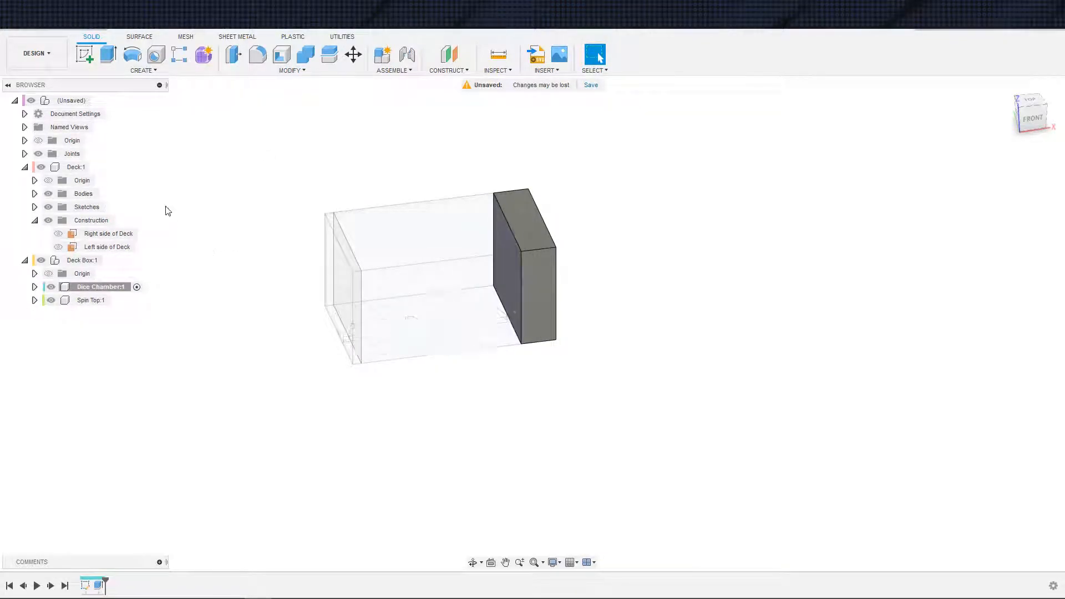
Generate a new Helical Gear+ rack with its length set to 66.5 mm, keeping the other settings.
{"action": "left_click", "coordinate": [142, 70]}
{"action": "left_click", "coordinate": [117, 391]}
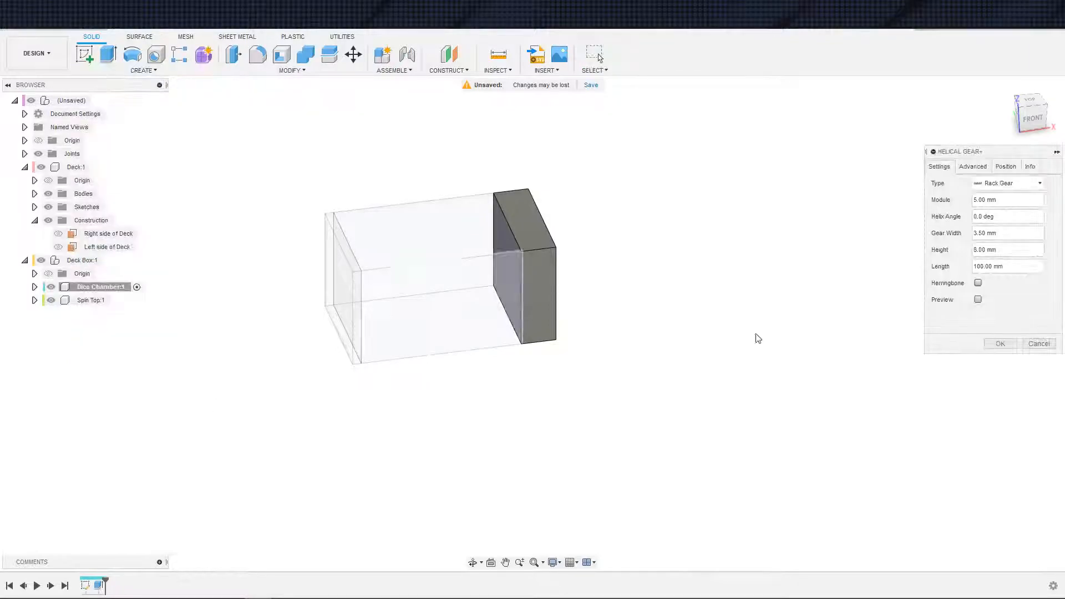
{"action": "left_click", "coordinate": [1006, 267]}
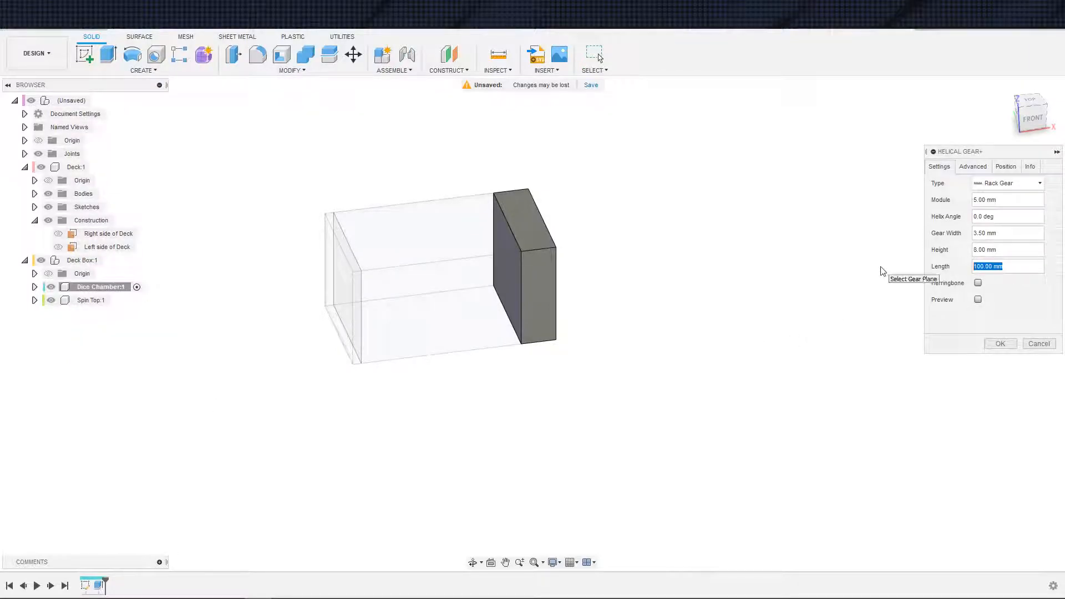
{"action": "left_click", "coordinate": [1002, 344]}
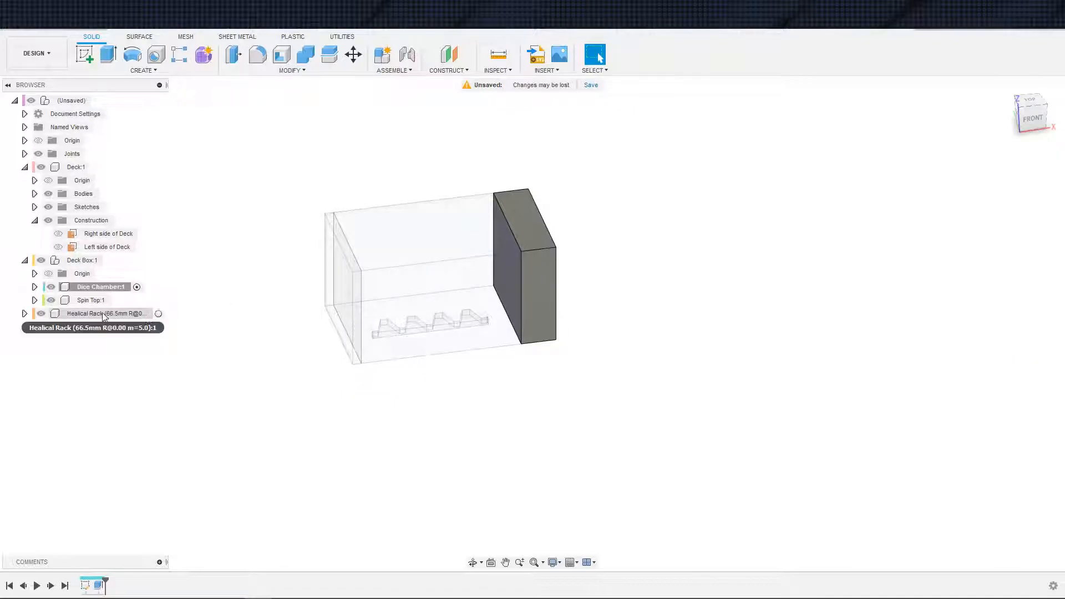
Nest the 66.5 mm rack component inside the Dice Chamber component.
{"action": "mouse_move", "coordinate": [149, 320]}
{"action": "left_mouse_down"}
{"action": "mouse_move", "coordinate": [133, 295]}
{"action": "mouse_move", "coordinate": [106, 288]}
{"action": "left_mouse_up"}
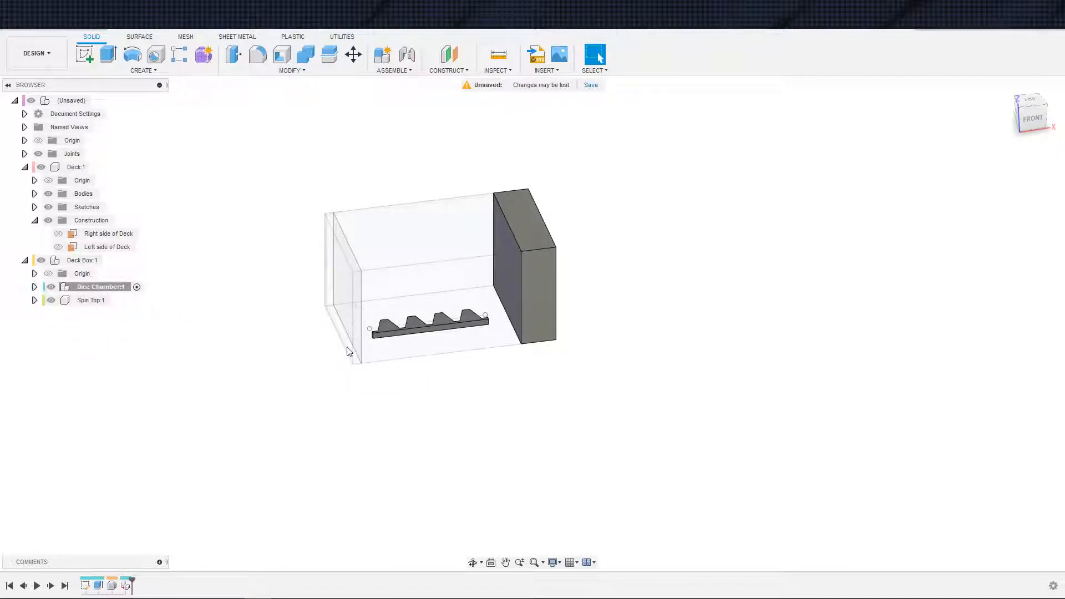
{"action": "scroll", "coordinate": [440, 364], "scroll_direction": "up", "scroll_amount": 3}
{"action": "middle_click_drag", "start_coordinate": [412, 396], "coordinate": [472, 410], "text": "shift"}
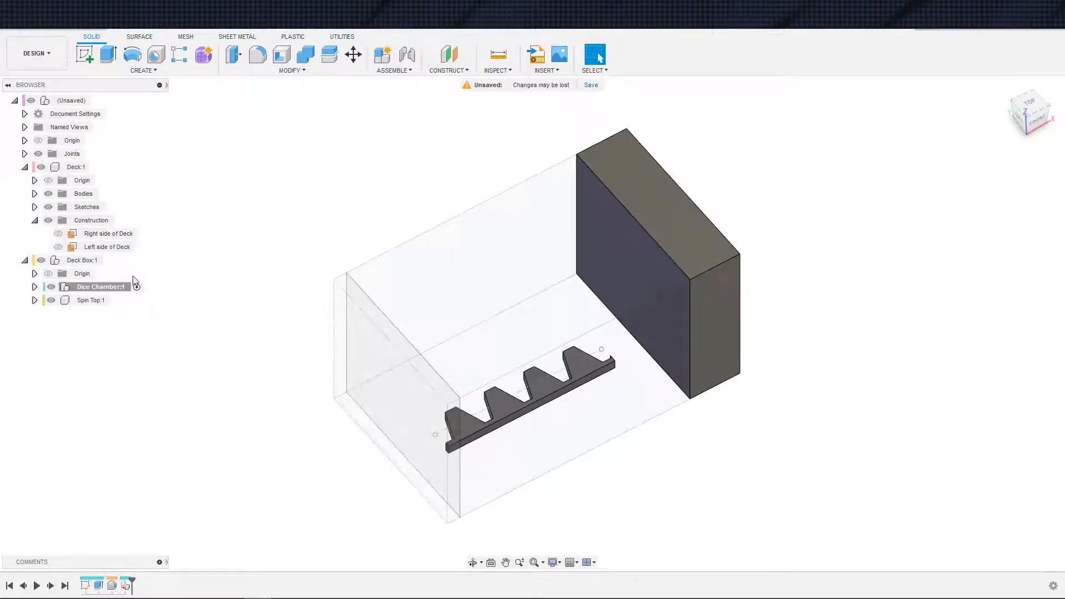
Reorder the Dice Chamber's sketch and extrude after the rack features in the timeline, and roll the history back to before them.
{"action": "left_click", "coordinate": [33, 287]}
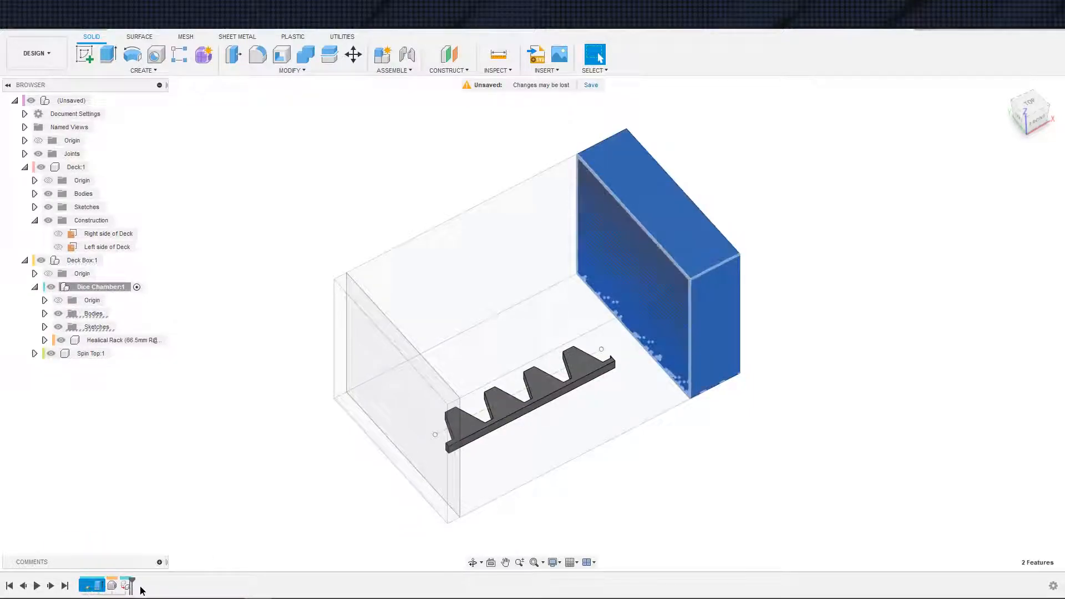
{"action": "middle_click_drag", "start_coordinate": [217, 474], "coordinate": [154, 459]}
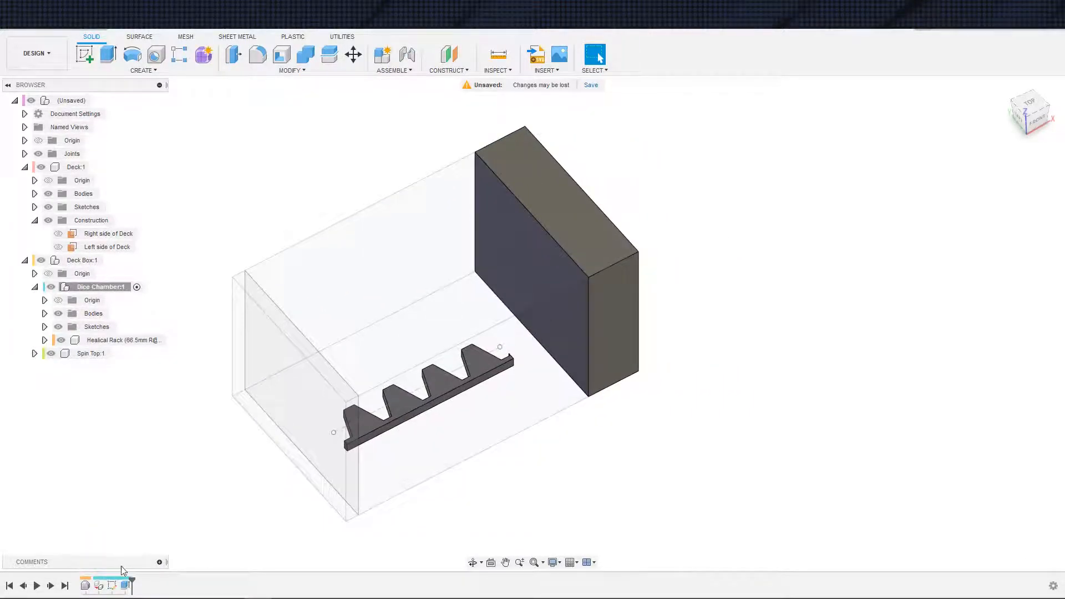
{"action": "left_click_drag", "start_coordinate": [130, 580], "coordinate": [106, 582]}
{"action": "middle_click_drag", "start_coordinate": [162, 475], "coordinate": [105, 469]}
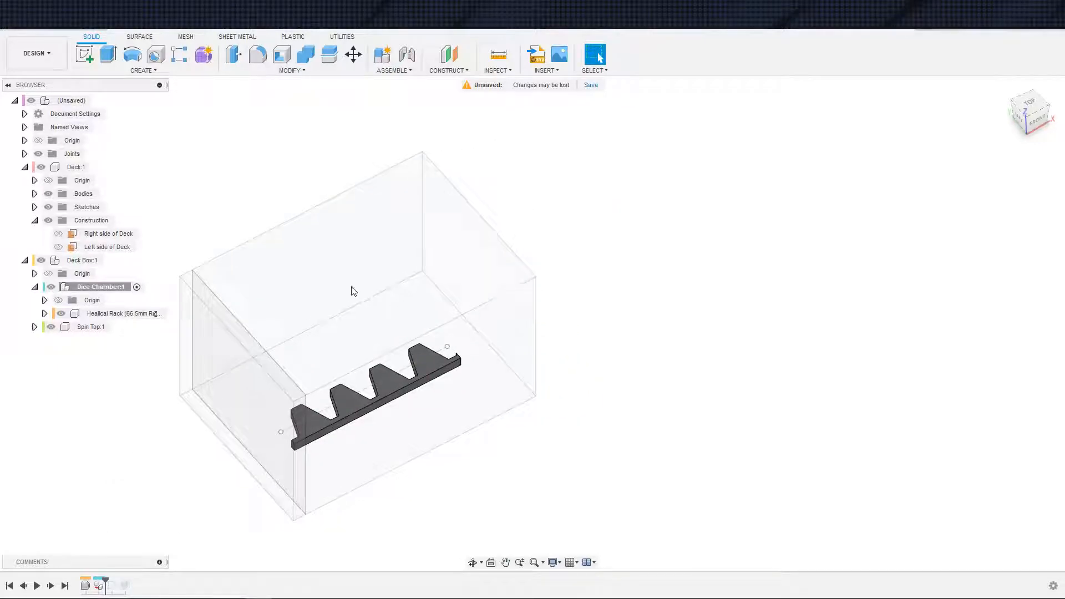
Align the toothed side face of the 66.5 mm rack component to the deck's end face opposite the thin slab.
{"action": "left_click", "coordinate": [293, 71]}
{"action": "left_click", "coordinate": [250, 243]}
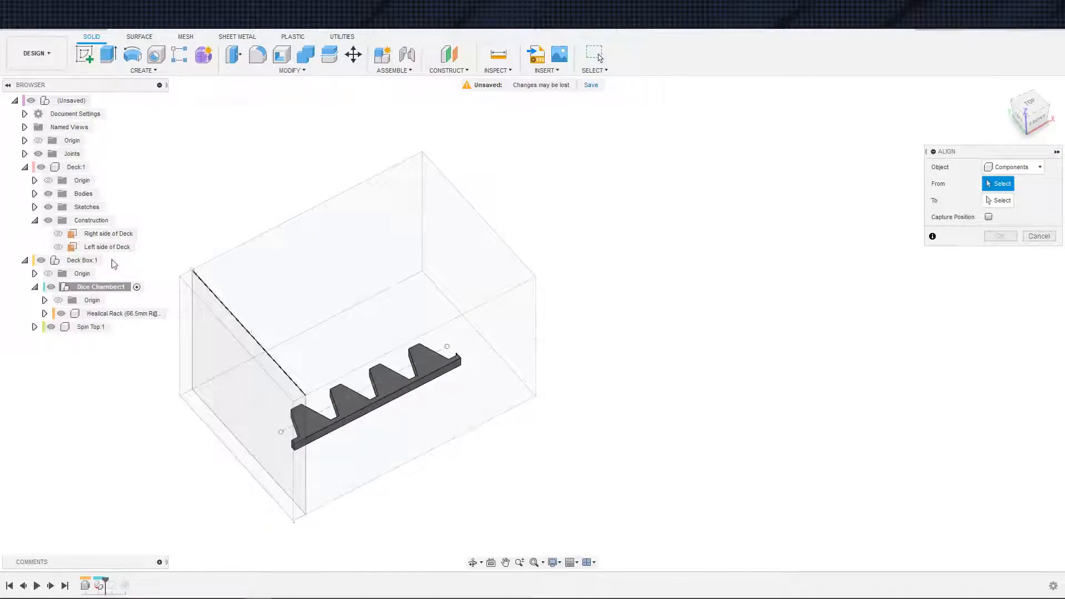
{"action": "left_click", "coordinate": [40, 167]}
{"action": "scroll", "coordinate": [354, 407], "scroll_direction": "up", "scroll_amount": 3}
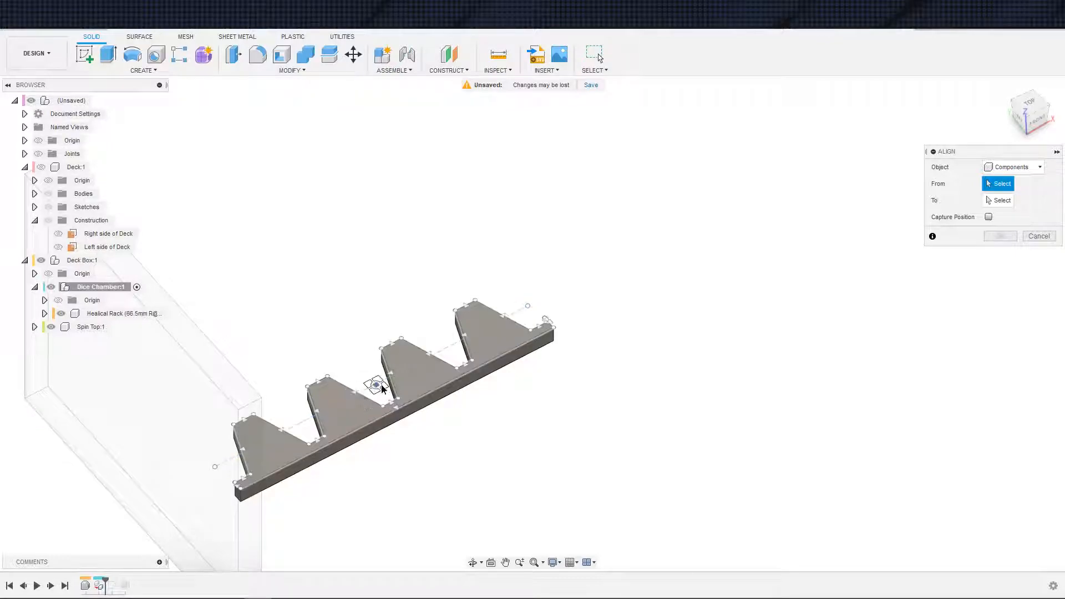
{"action": "left_click", "coordinate": [355, 402]}
{"action": "scroll", "coordinate": [333, 360], "scroll_direction": "down", "scroll_amount": 3}
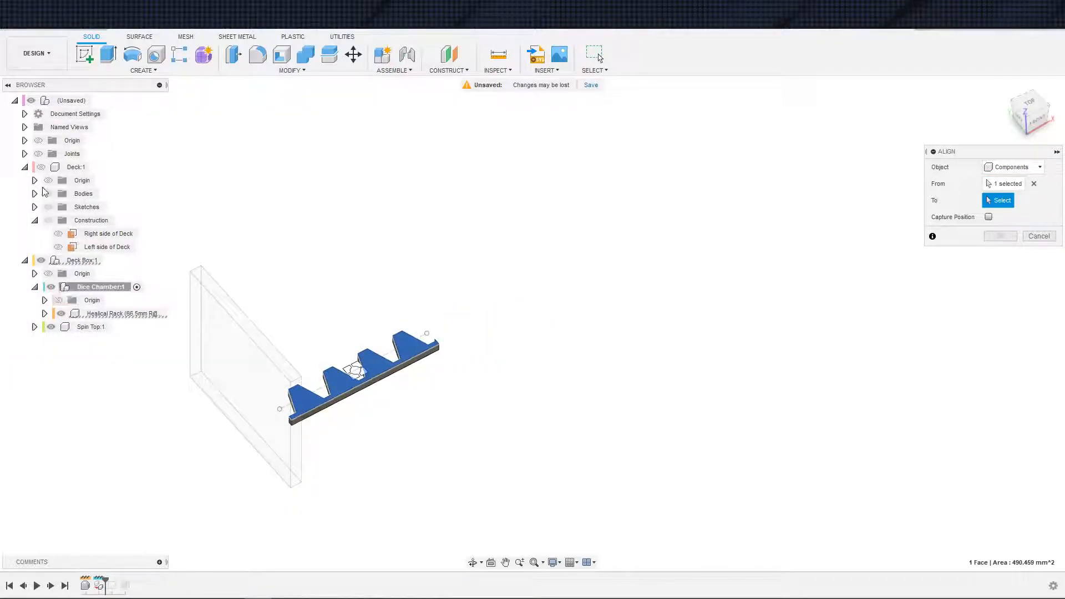
{"action": "left_click", "coordinate": [41, 167]}
{"action": "scroll", "coordinate": [388, 274], "scroll_direction": "down", "scroll_amount": 3}
{"action": "middle_click_drag", "start_coordinate": [466, 276], "coordinate": [384, 333], "text": "shift"}
{"action": "left_click", "coordinate": [367, 294]}
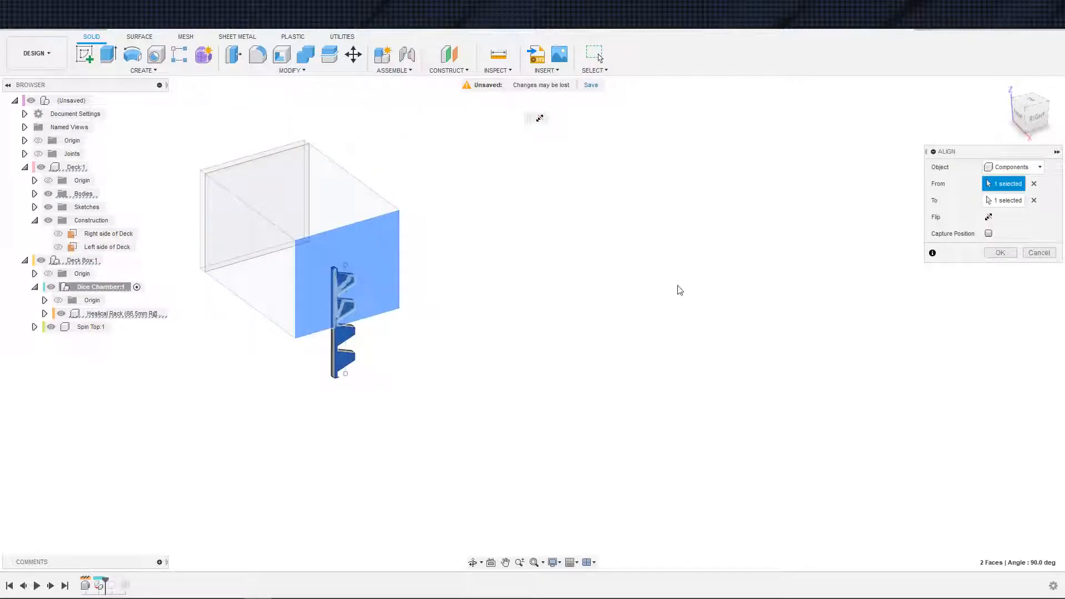
{"action": "left_click", "coordinate": [1008, 256]}
Align the flat back face of the rack to the top face of the deck block.
{"action": "left_click", "coordinate": [293, 71]}
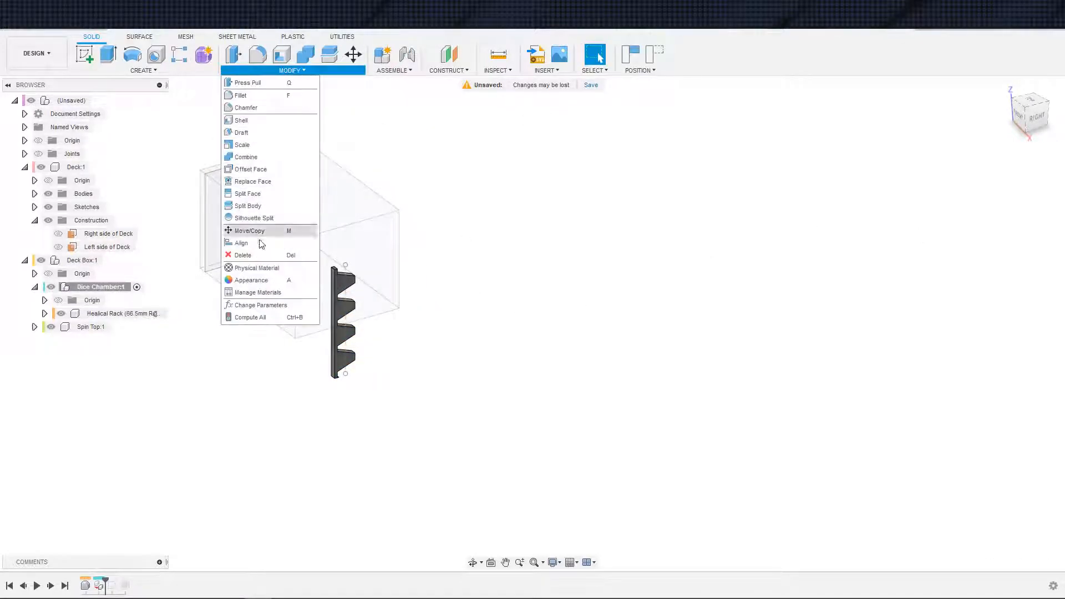
{"action": "left_click", "coordinate": [246, 246]}
{"action": "middle_click_drag", "start_coordinate": [342, 308], "coordinate": [386, 330], "text": "shift"}
{"action": "middle_click_drag", "start_coordinate": [356, 367], "coordinate": [293, 375]}
{"action": "scroll", "coordinate": [294, 376], "scroll_direction": "up", "scroll_amount": 5}
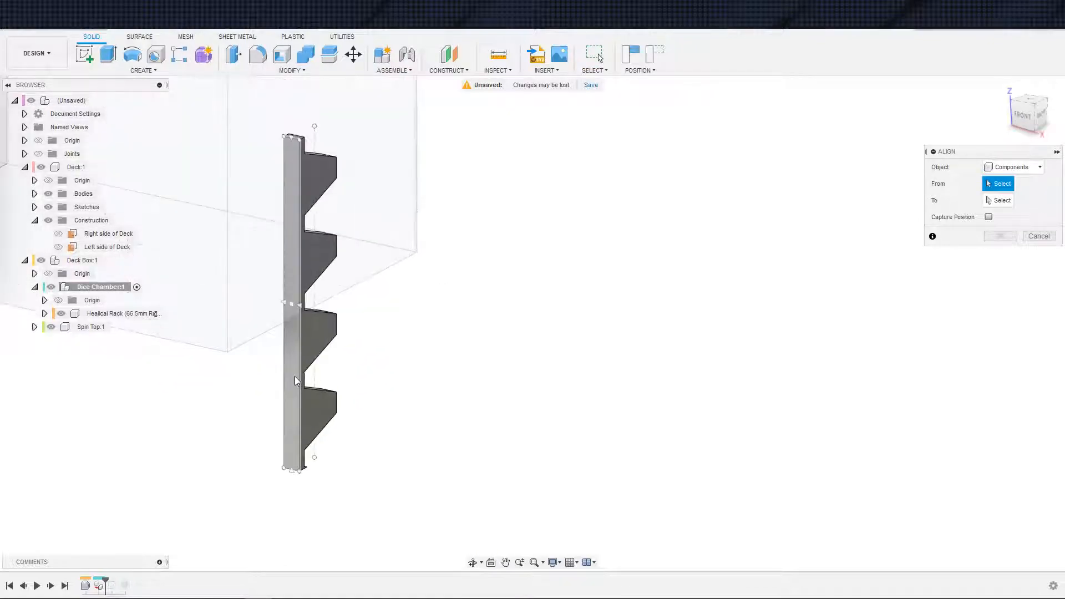
{"action": "left_click", "coordinate": [292, 284]}
{"action": "scroll", "coordinate": [292, 284], "scroll_direction": "down", "scroll_amount": 3}
{"action": "left_click", "coordinate": [263, 252]}
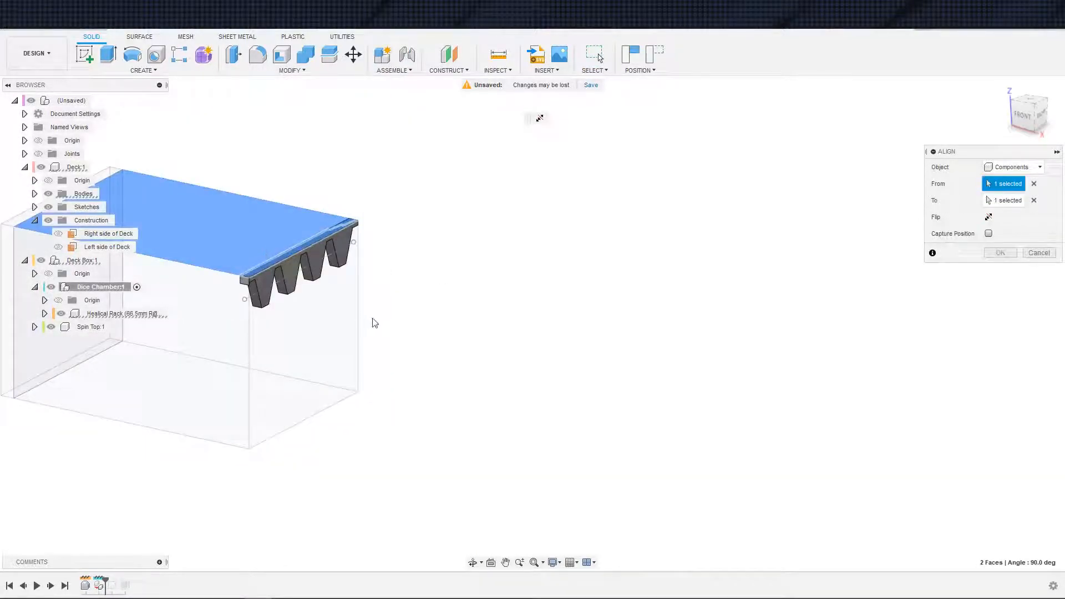
{"action": "left_click", "coordinate": [999, 253]}
{"action": "middle_click_drag", "start_coordinate": [829, 270], "coordinate": [517, 284], "text": "shift"}
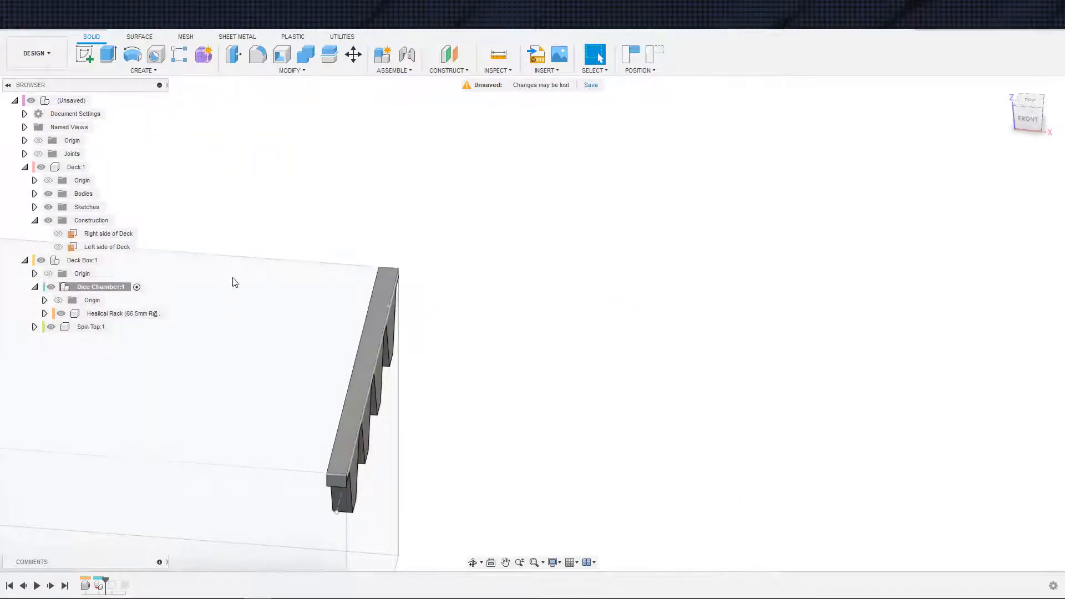
Undo the rack's alignment to the deck's top face and redo it.
{"action": "key", "text": "ctrl+z"}
{"action": "middle_click_drag", "start_coordinate": [493, 345], "coordinate": [431, 181]}
{"action": "scroll", "coordinate": [435, 294], "scroll_direction": "down", "scroll_amount": 3}
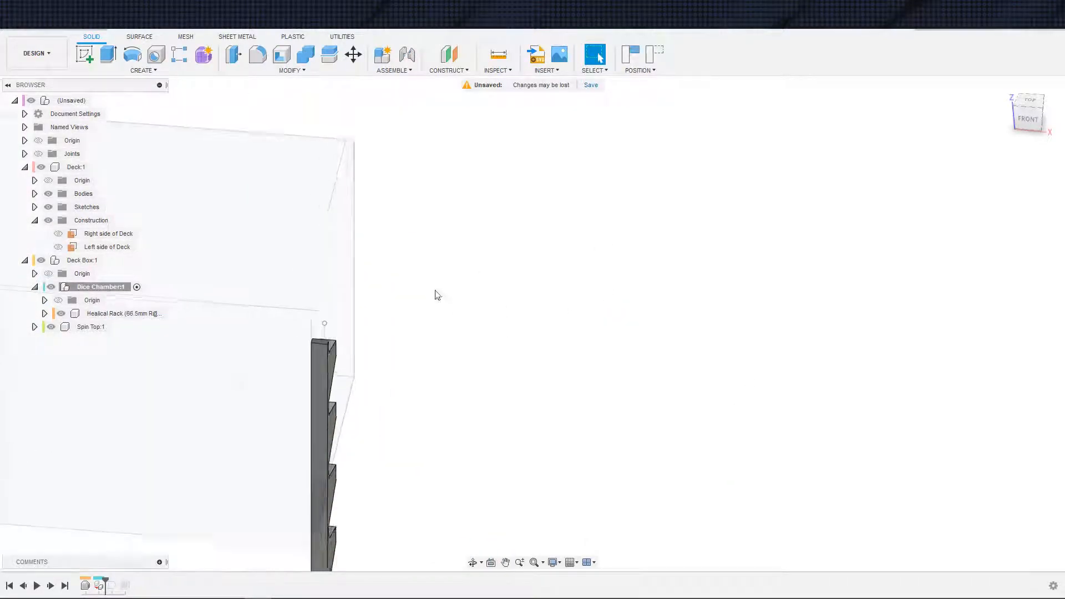
{"action": "left_click", "coordinate": [294, 71]}
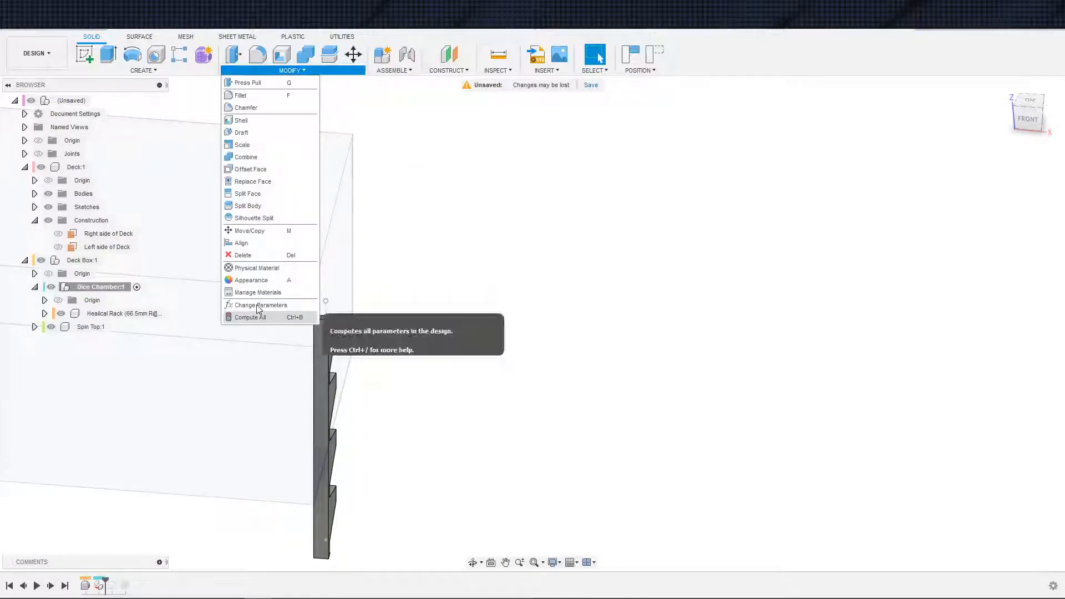
{"action": "left_click", "coordinate": [257, 255]}
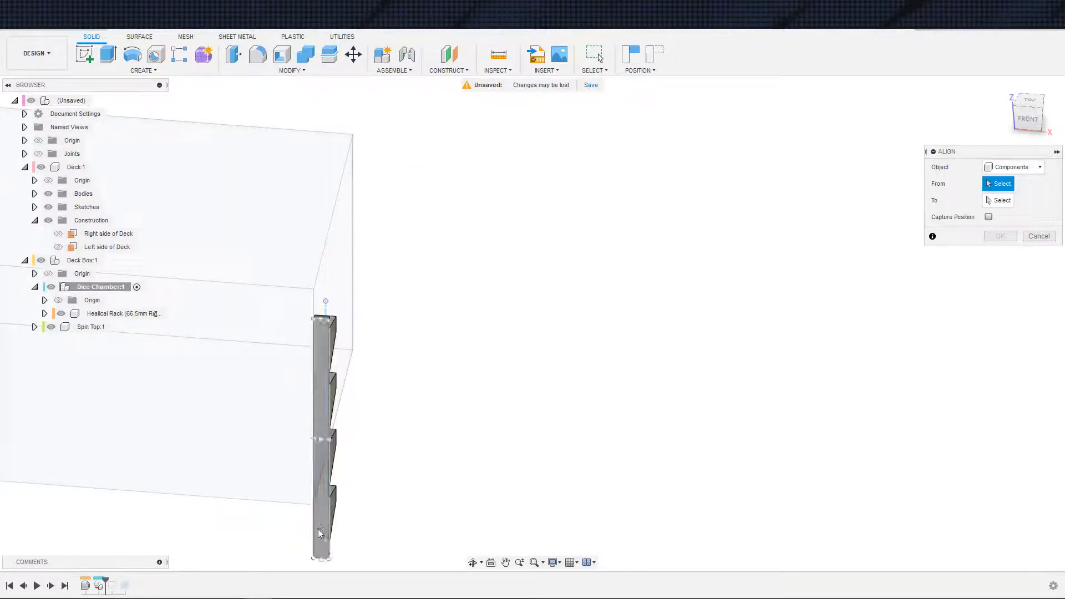
{"action": "key", "text": "Escape"}
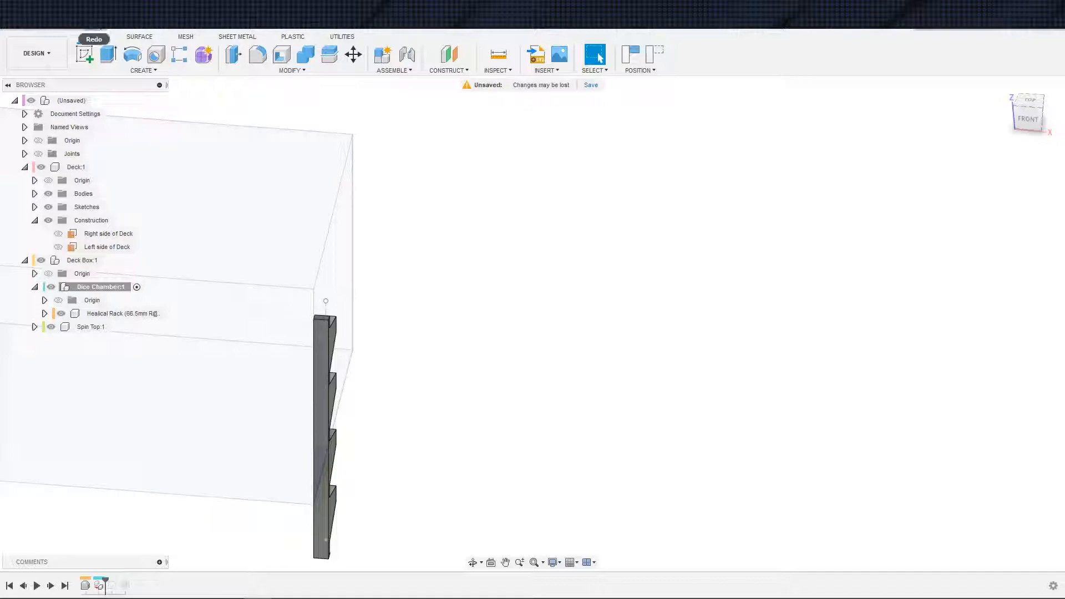
{"action": "left_click", "coordinate": [93, 19]}
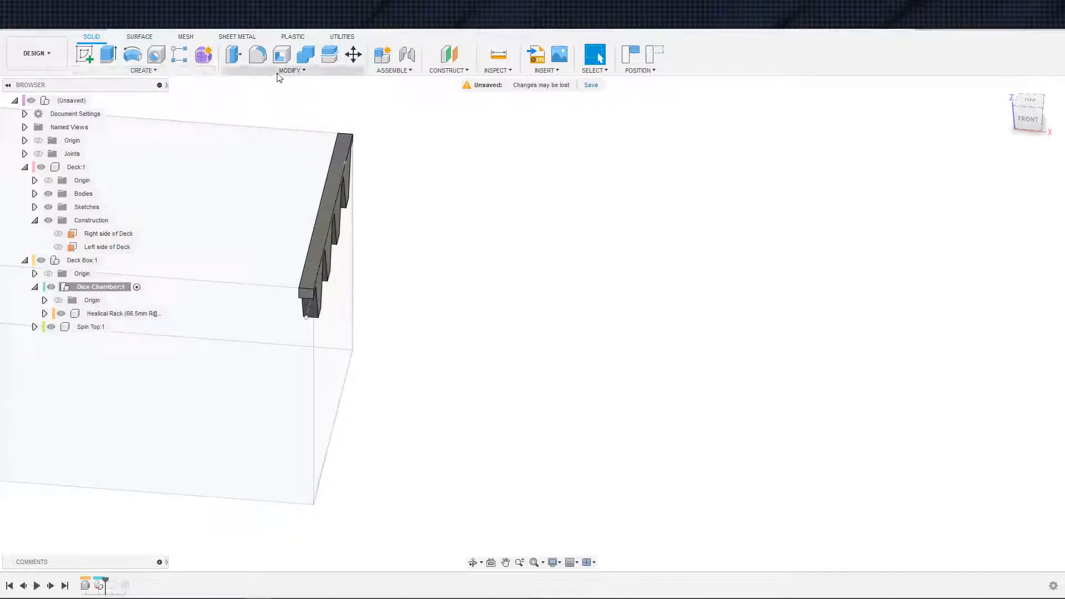
Align the rack's toothed side face against the deck's end face and flip the alignment direction.
{"action": "left_click", "coordinate": [293, 70]}
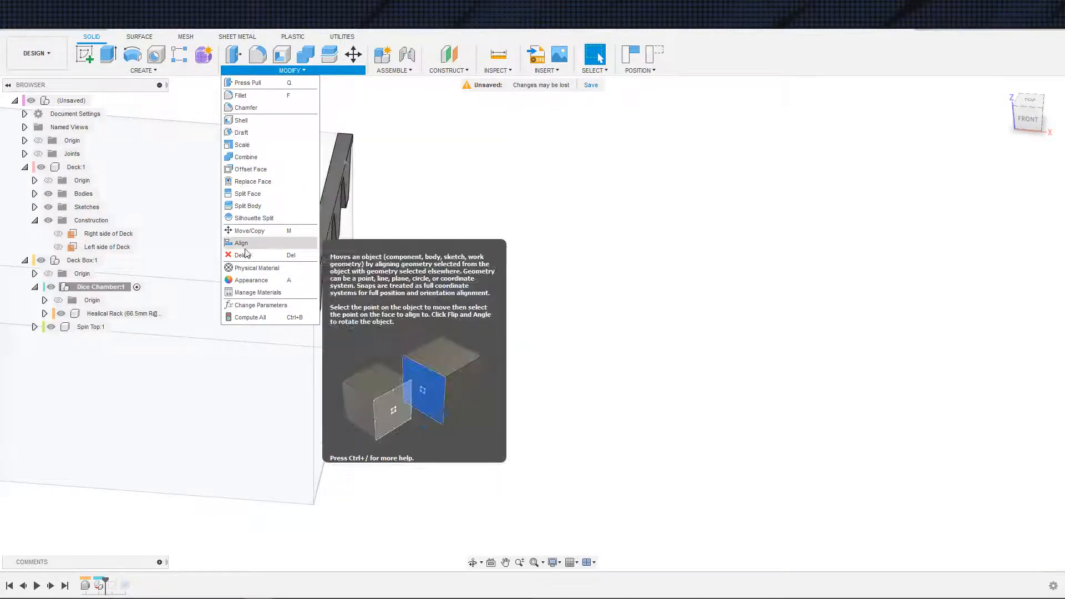
{"action": "left_click", "coordinate": [241, 243]}
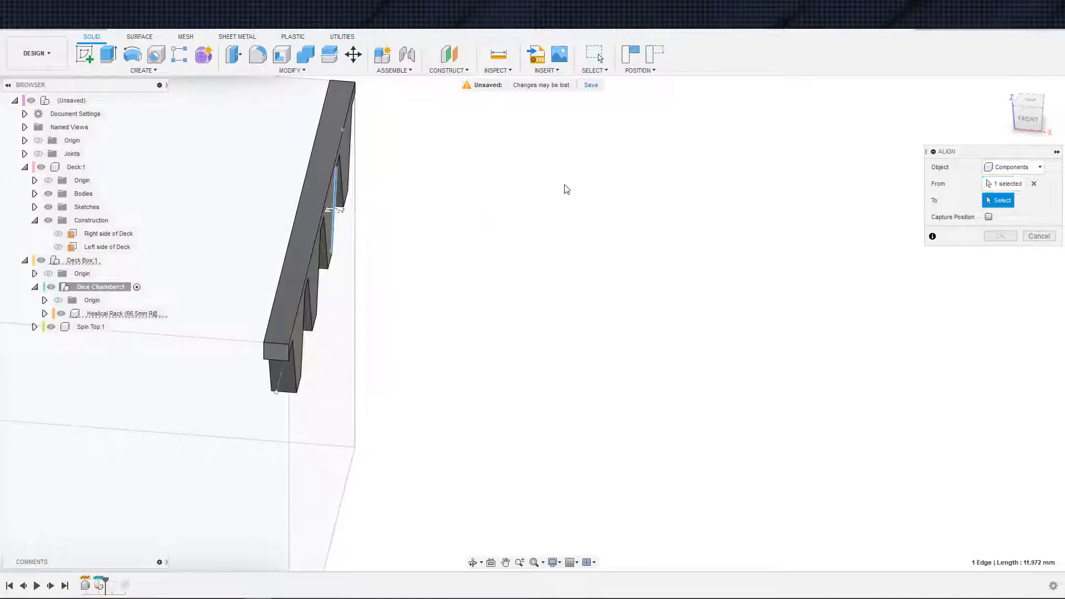
{"action": "middle_click_drag", "start_coordinate": [671, 221], "coordinate": [521, 198], "text": "shift"}
{"action": "left_click", "coordinate": [366, 168]}
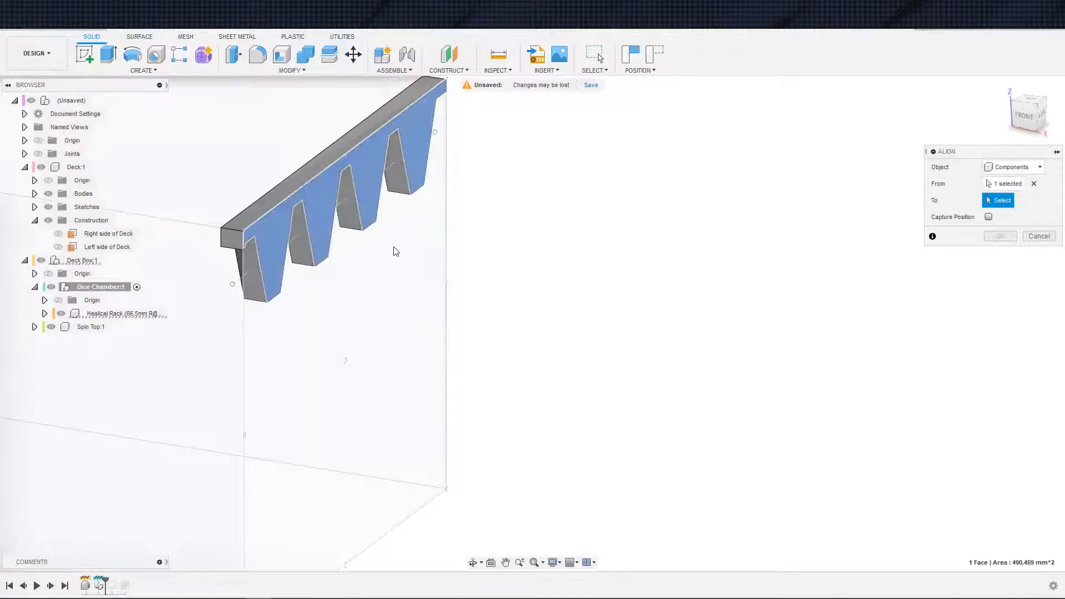
{"action": "left_click", "coordinate": [394, 251]}
{"action": "left_click", "coordinate": [987, 217]}
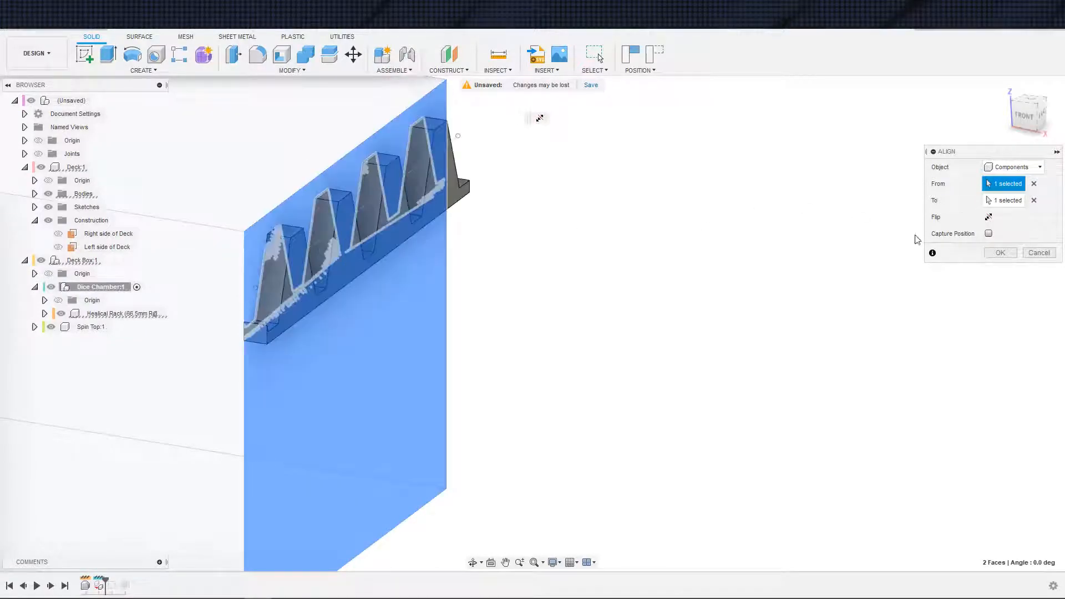
{"action": "middle_click_drag", "start_coordinate": [680, 244], "coordinate": [746, 226], "text": "shift"}
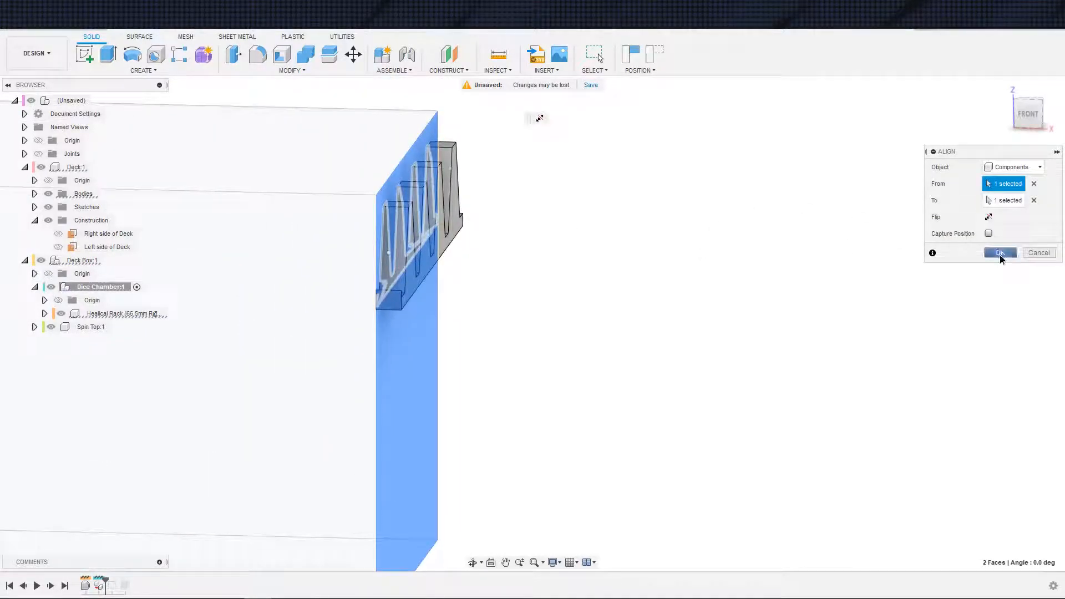
{"action": "left_click", "coordinate": [1001, 255]}
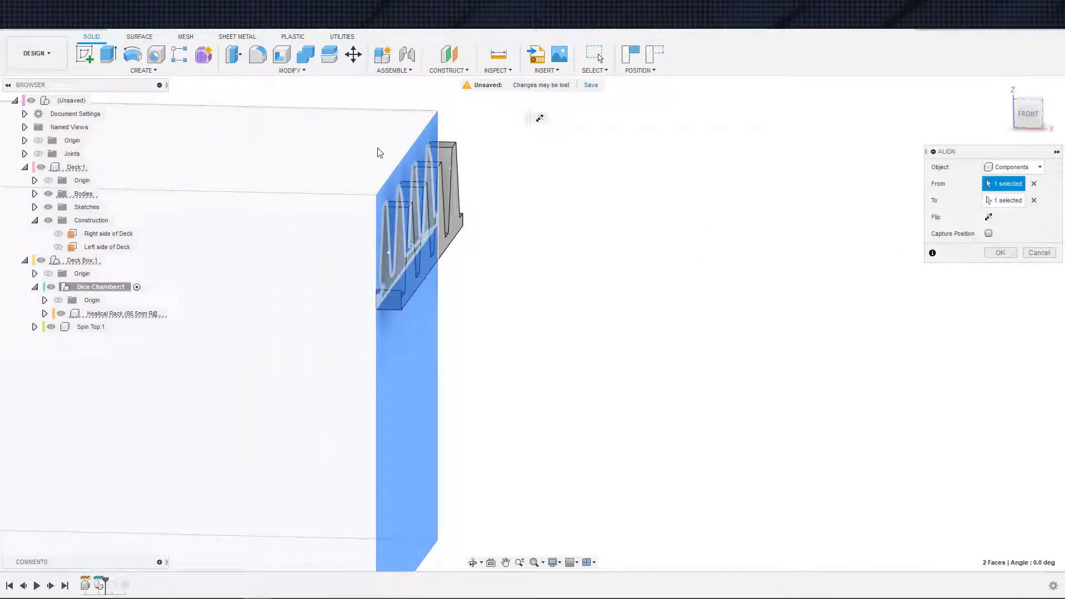
{"action": "left_click", "coordinate": [1000, 253]}
Align the rack's flat back to the deck's top face, flipped so the teeth point down.
{"action": "left_click", "coordinate": [293, 71]}
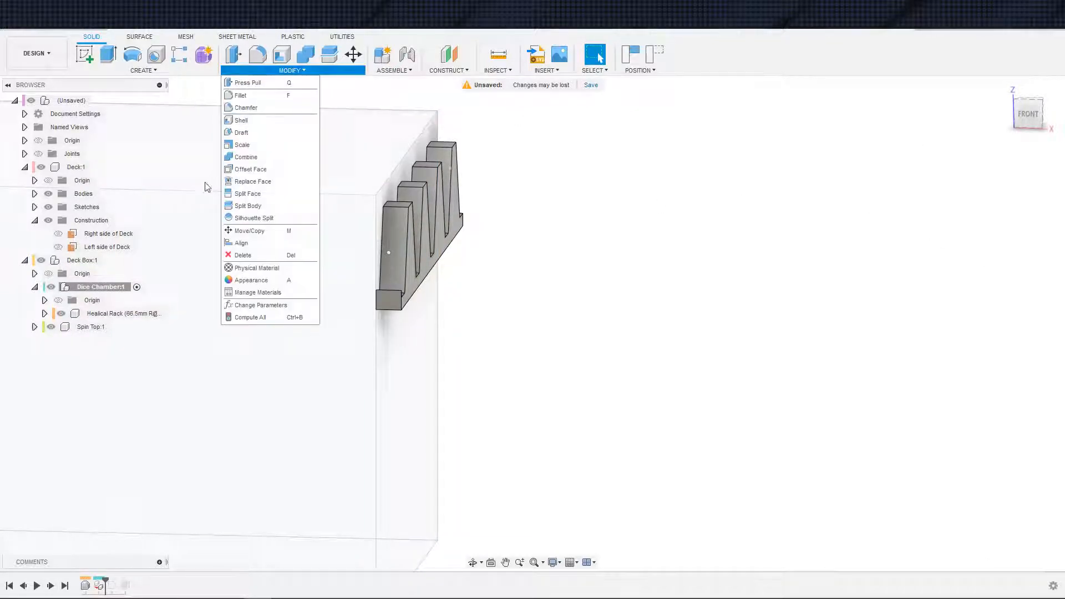
{"action": "left_click", "coordinate": [241, 243]}
{"action": "middle_click_drag", "start_coordinate": [561, 262], "coordinate": [439, 314], "text": "shift"}
{"action": "left_click", "coordinate": [392, 256]}
{"action": "left_click", "coordinate": [372, 296]}
{"action": "middle_click_drag", "start_coordinate": [558, 285], "coordinate": [510, 127]}
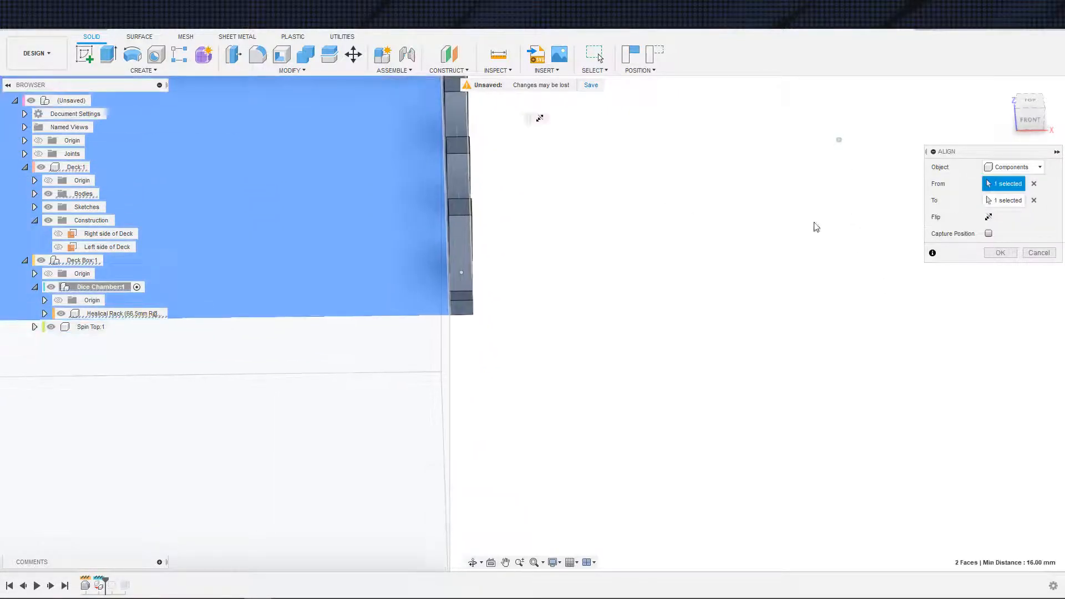
{"action": "left_click", "coordinate": [992, 217]}
{"action": "middle_click_drag", "start_coordinate": [695, 265], "coordinate": [638, 216], "text": "shift"}
{"action": "scroll", "coordinate": [629, 211], "scroll_direction": "down", "scroll_amount": 3}
{"action": "middle_click_drag", "start_coordinate": [605, 172], "coordinate": [551, 330]}
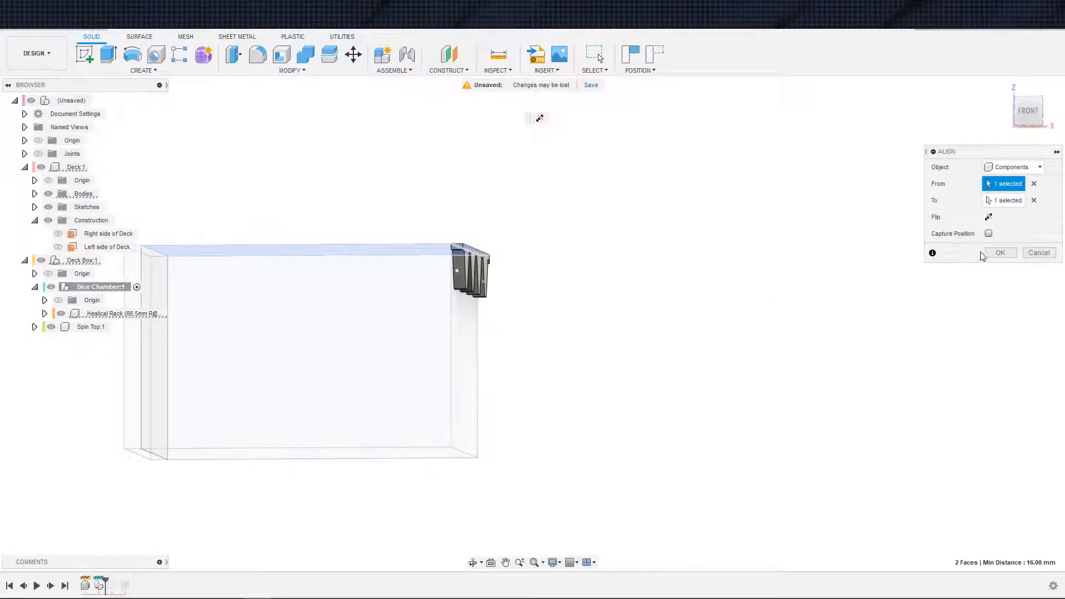
{"action": "left_click", "coordinate": [999, 253]}
{"action": "middle_click_drag", "start_coordinate": [754, 300], "coordinate": [611, 352], "text": "shift"}
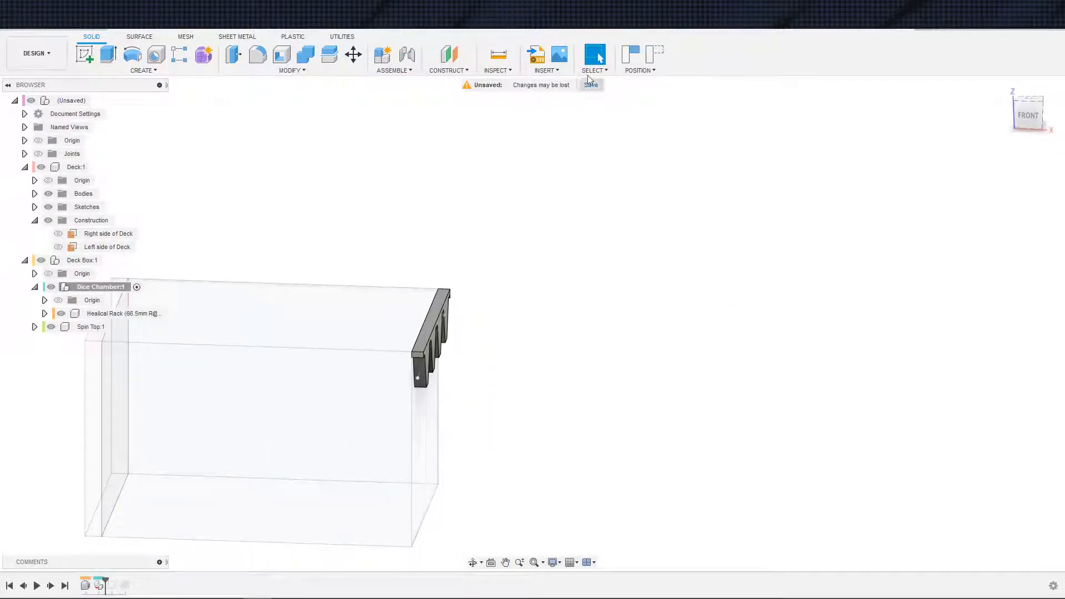
Capture the aligned position of the rack at the deck's upper edge.
{"action": "left_click", "coordinate": [631, 54]}
{"action": "middle_click_drag", "start_coordinate": [644, 175], "coordinate": [563, 233], "text": "shift"}
{"action": "middle_click_drag", "start_coordinate": [563, 232], "coordinate": [586, 162]}
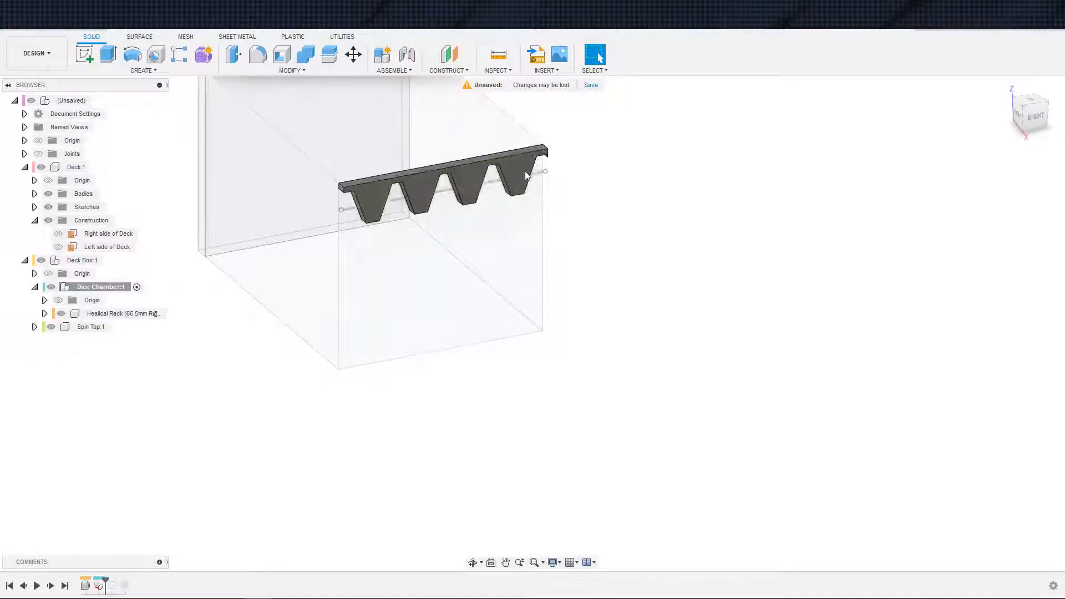
{"action": "scroll", "coordinate": [524, 145], "scroll_direction": "up", "scroll_amount": 3}
{"action": "middle_click_drag", "start_coordinate": [494, 263], "coordinate": [555, 222], "text": "shift"}
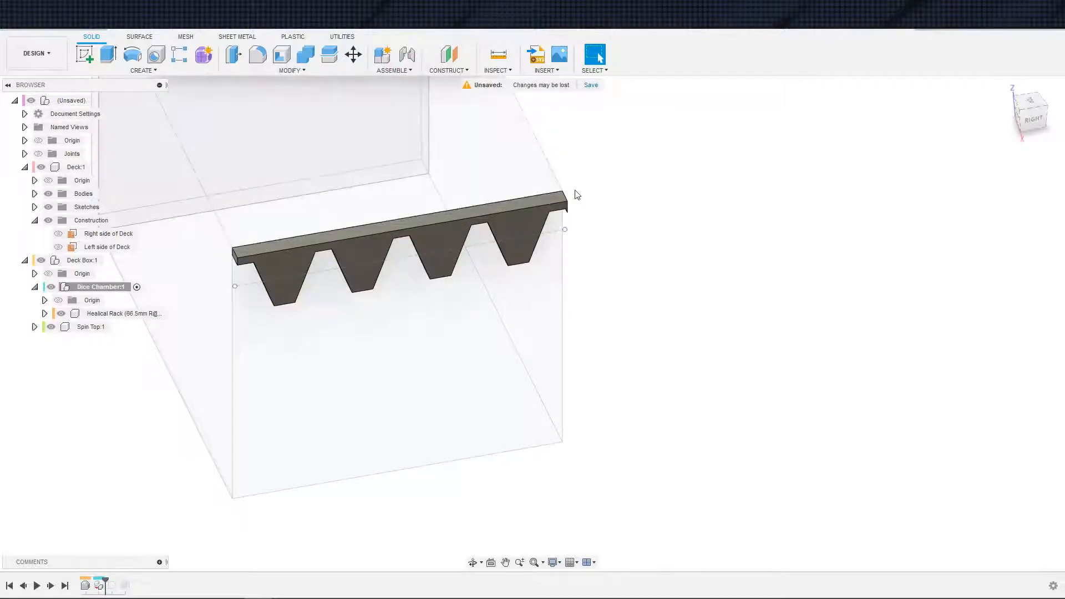
{"action": "middle_click_drag", "start_coordinate": [574, 195], "coordinate": [565, 188], "text": "shift"}
Generate a Helical Gear+ external gear with module 5 mm, helix angle 0 deg, 16 teeth and 3.5 mm gear width.
{"action": "left_click", "coordinate": [143, 71]}
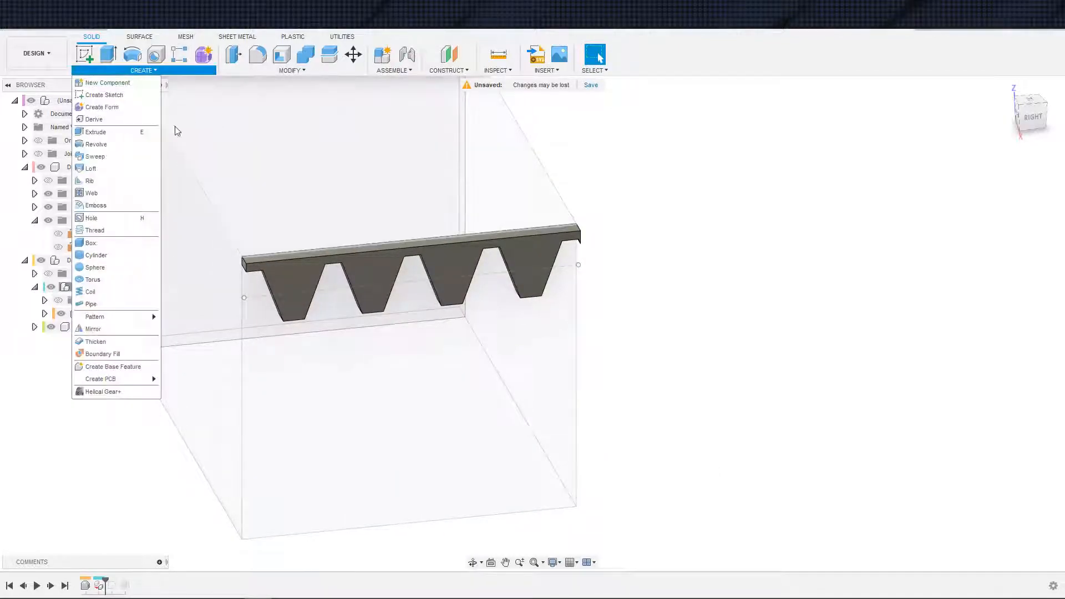
{"action": "left_click", "coordinate": [103, 392]}
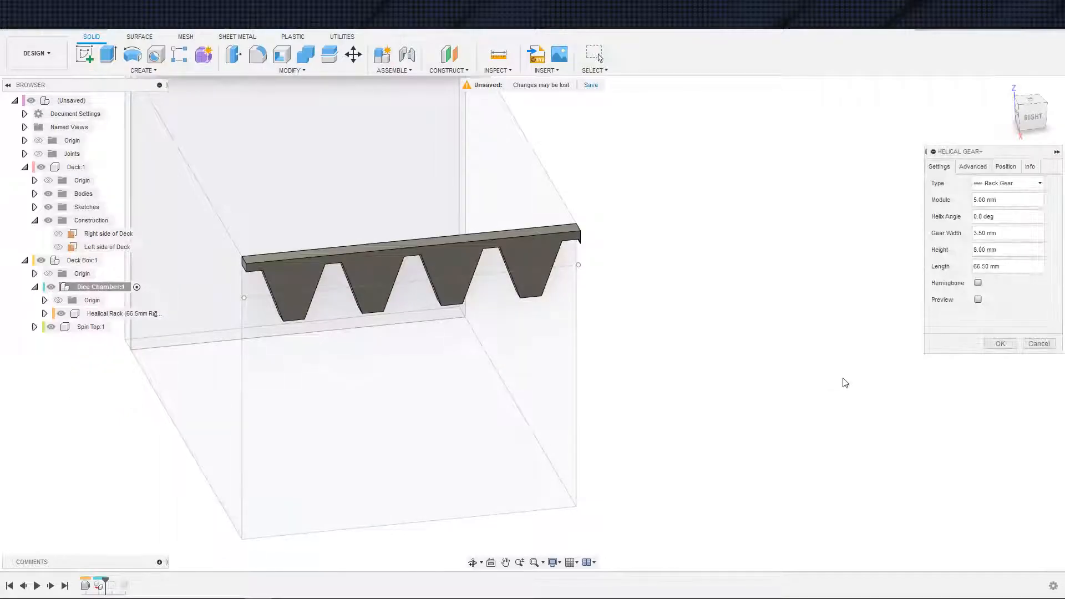
{"action": "left_click", "coordinate": [1001, 183]}
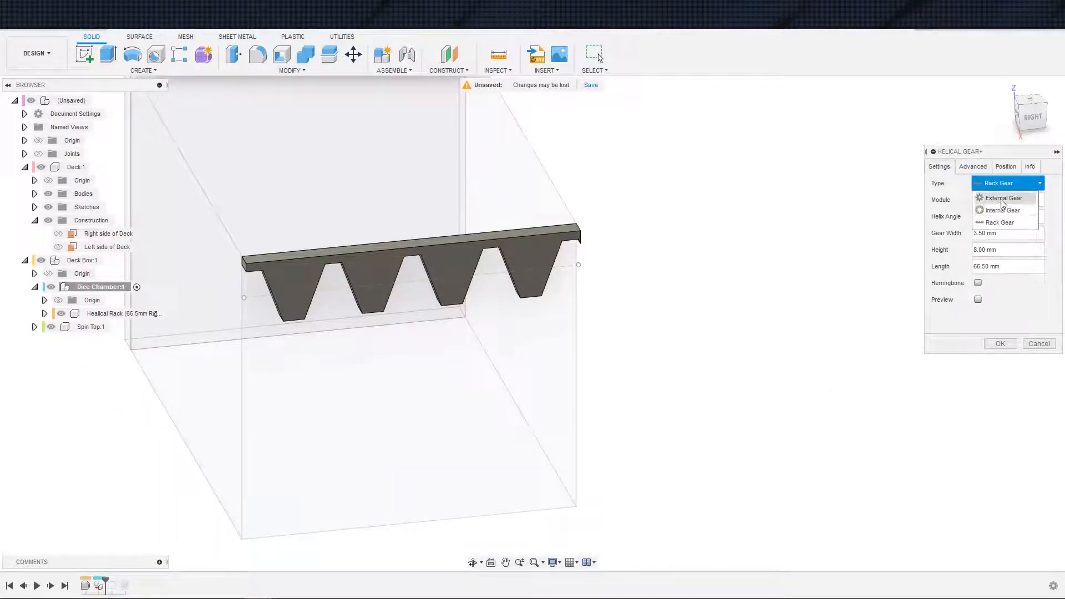
{"action": "left_click", "coordinate": [1004, 198]}
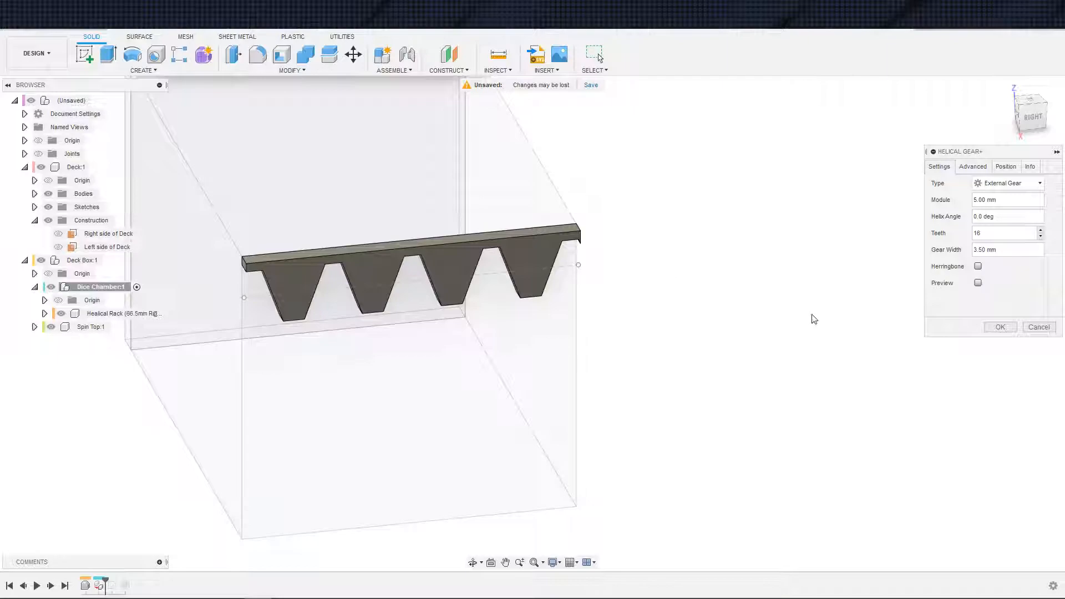
{"action": "left_click", "coordinate": [990, 326]}
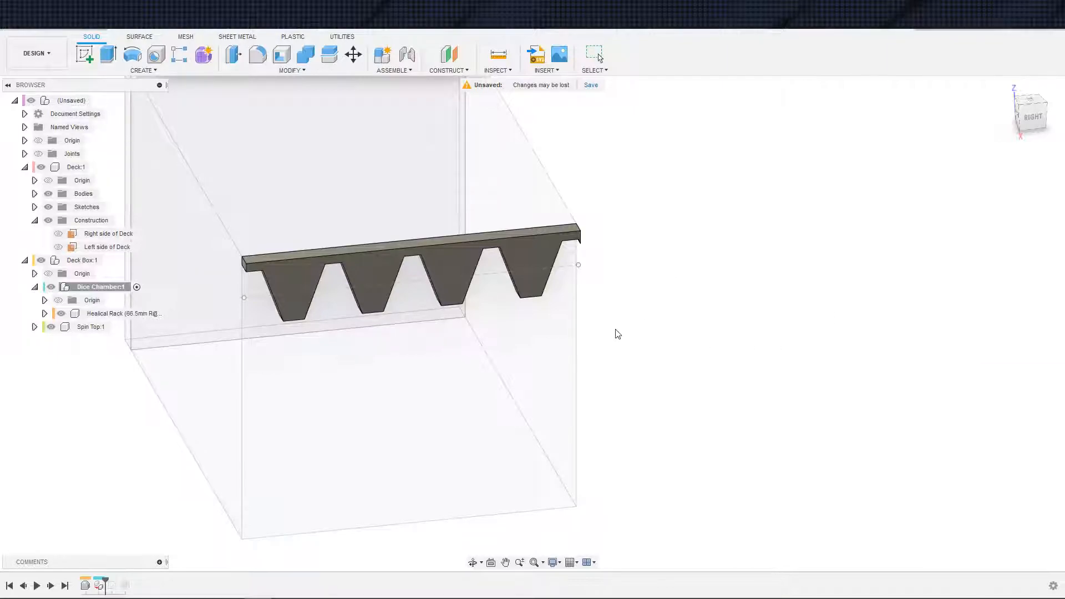
{"action": "scroll", "coordinate": [618, 335], "scroll_direction": "down", "scroll_amount": 1}
{"action": "middle_click_drag", "start_coordinate": [618, 335], "coordinate": [657, 271]}
{"action": "middle_click_drag", "start_coordinate": [621, 361], "coordinate": [745, 390], "text": "shift"}
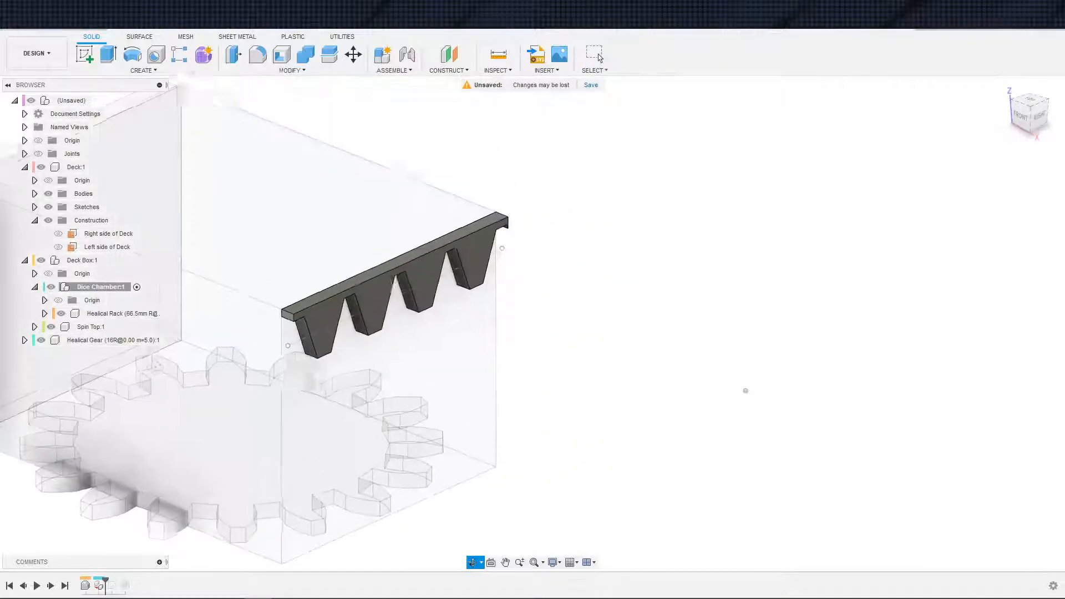
Try to nest the new 16-tooth gear component inside the Dice Chamber component.
{"action": "left_click", "coordinate": [595, 53]}
{"action": "left_click_drag", "start_coordinate": [91, 340], "coordinate": [86, 290]}
{"action": "left_click", "coordinate": [92, 340]}
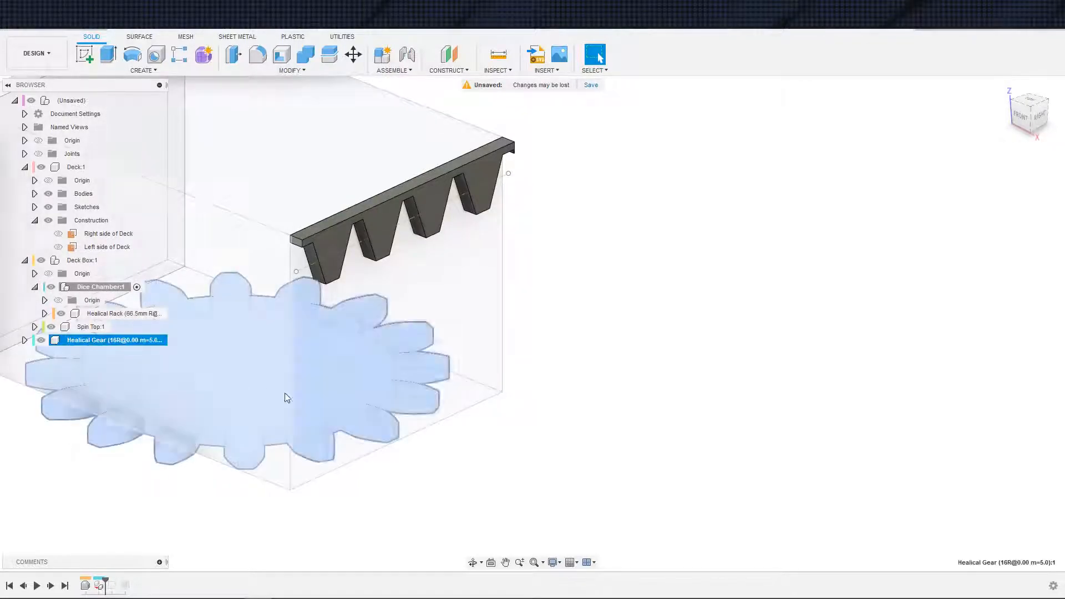
{"action": "scroll", "coordinate": [285, 398], "scroll_direction": "down", "scroll_amount": 3}
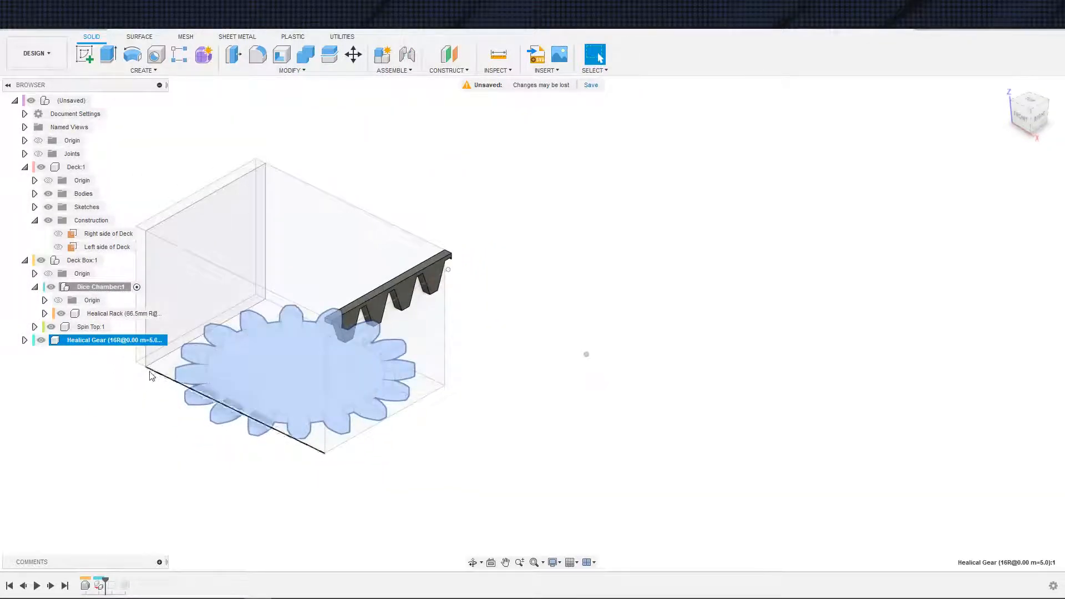
{"action": "double_click", "coordinate": [125, 340]}
{"action": "left_click", "coordinate": [126, 413]}
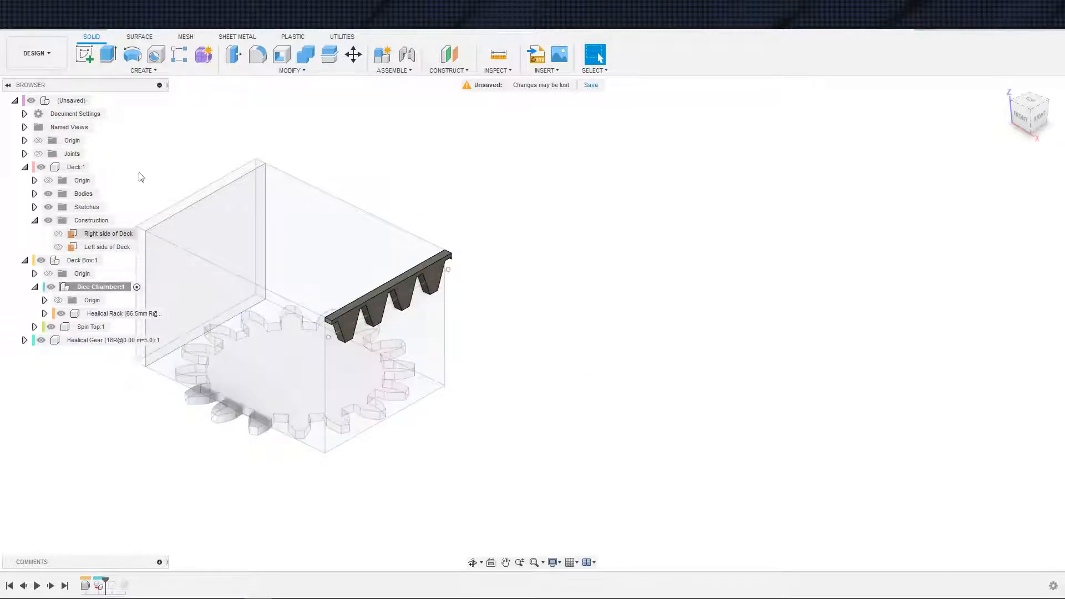
{"action": "left_click", "coordinate": [143, 71]}
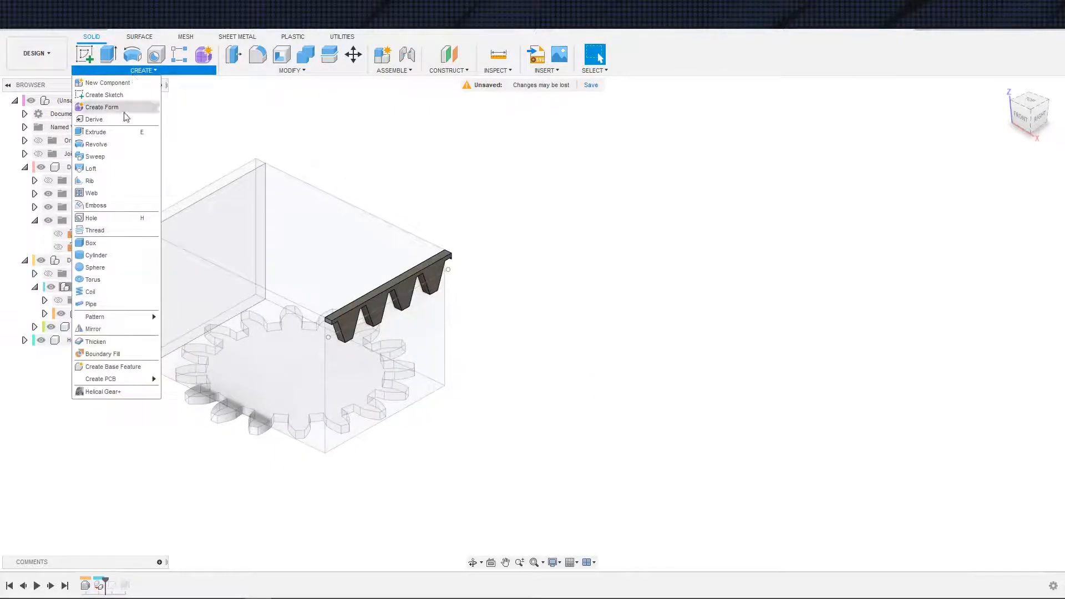
{"action": "left_click", "coordinate": [103, 392]}
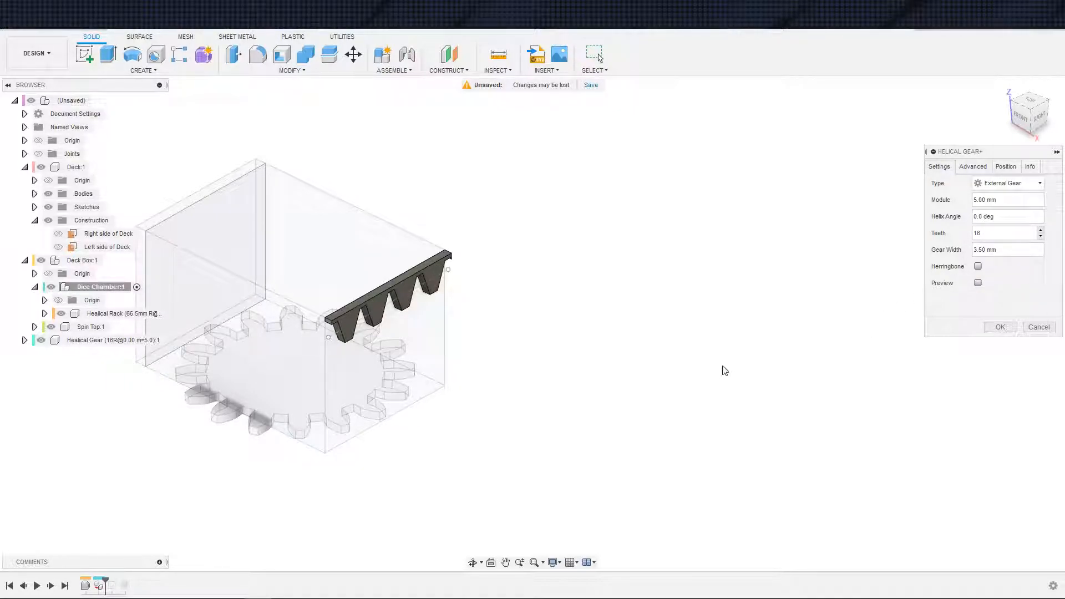
{"action": "key", "text": "Escape"}
{"action": "mouse_move", "coordinate": [533, 435]}
{"action": "middle_mouse_down"}
{"action": "mouse_move", "coordinate": [599, 425]}
{"action": "mouse_move", "coordinate": [580, 414]}
{"action": "mouse_move", "coordinate": [560, 422]}
{"action": "middle_mouse_up"}
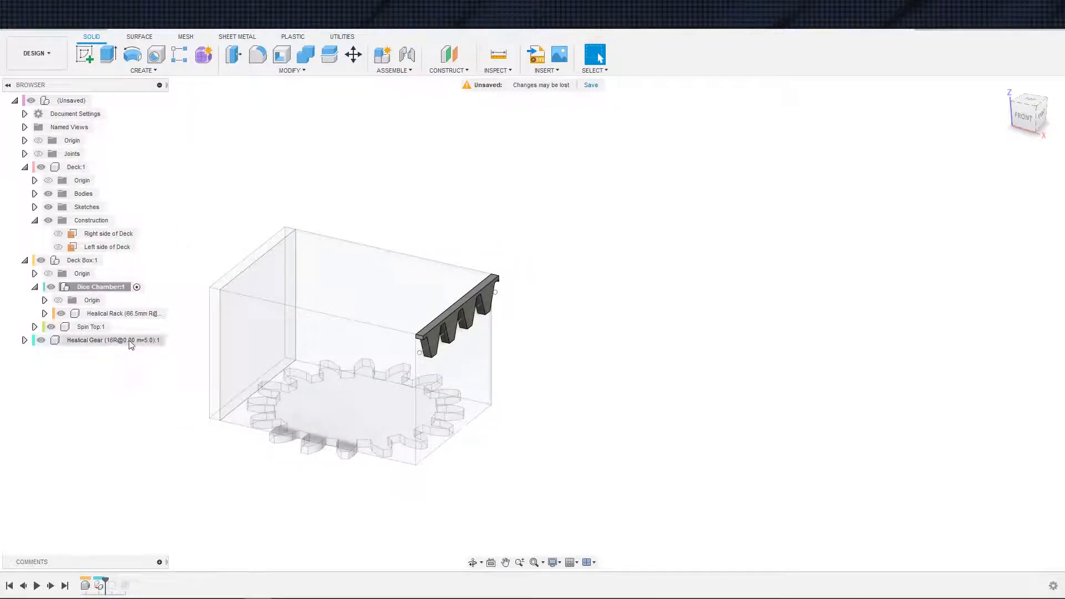
Activate the 16-tooth helical gear component and hide the Deck Box and Deck components.
{"action": "left_click", "coordinate": [158, 340]}
{"action": "middle_click_drag", "start_coordinate": [222, 452], "coordinate": [207, 476], "text": "shift"}
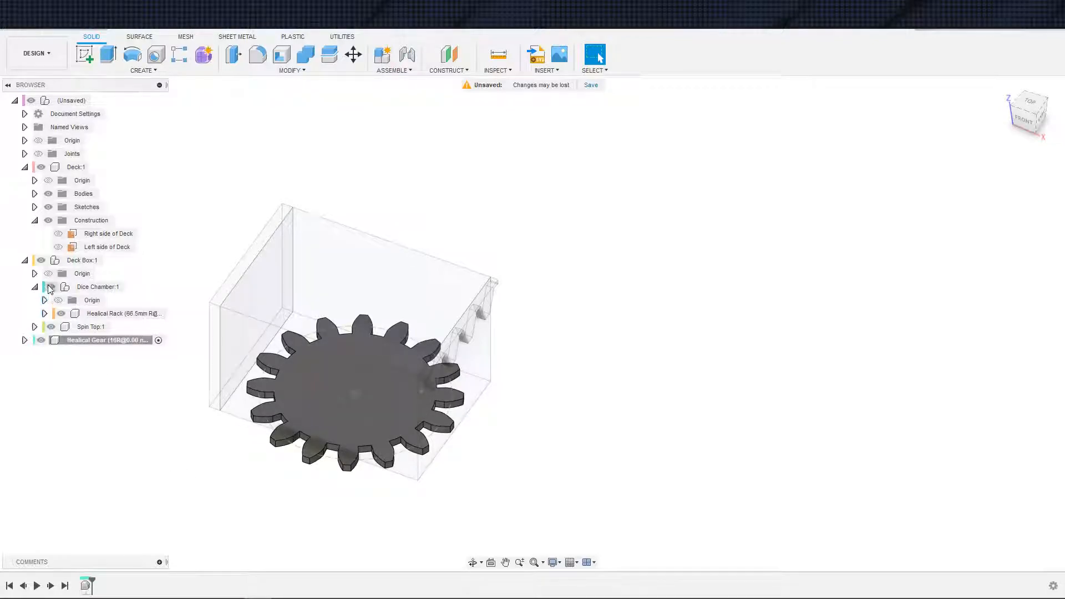
{"action": "left_click", "coordinate": [42, 261]}
{"action": "left_click", "coordinate": [41, 167]}
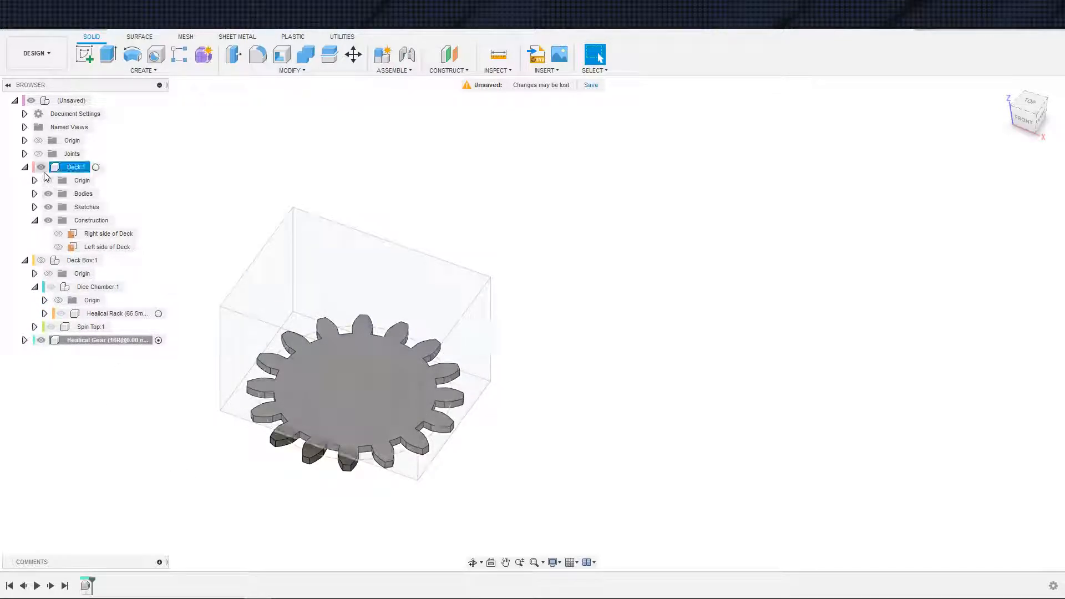
Start a sketch on the gear's top face and project the gear face's outline into it.
{"action": "key", "text": "s"}
{"action": "left_click", "coordinate": [347, 494]}
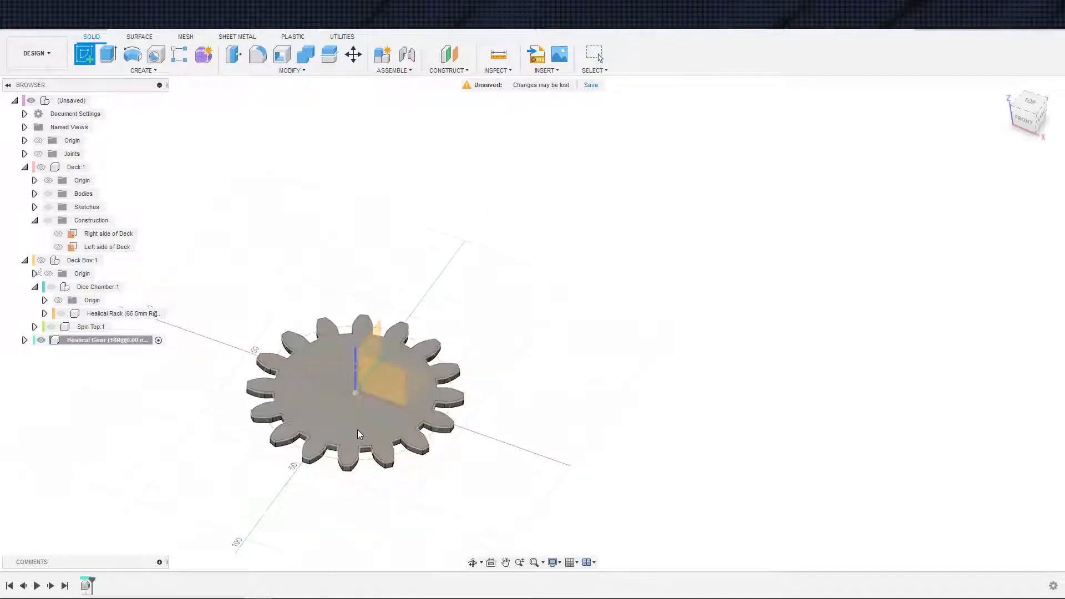
{"action": "left_click", "coordinate": [351, 419]}
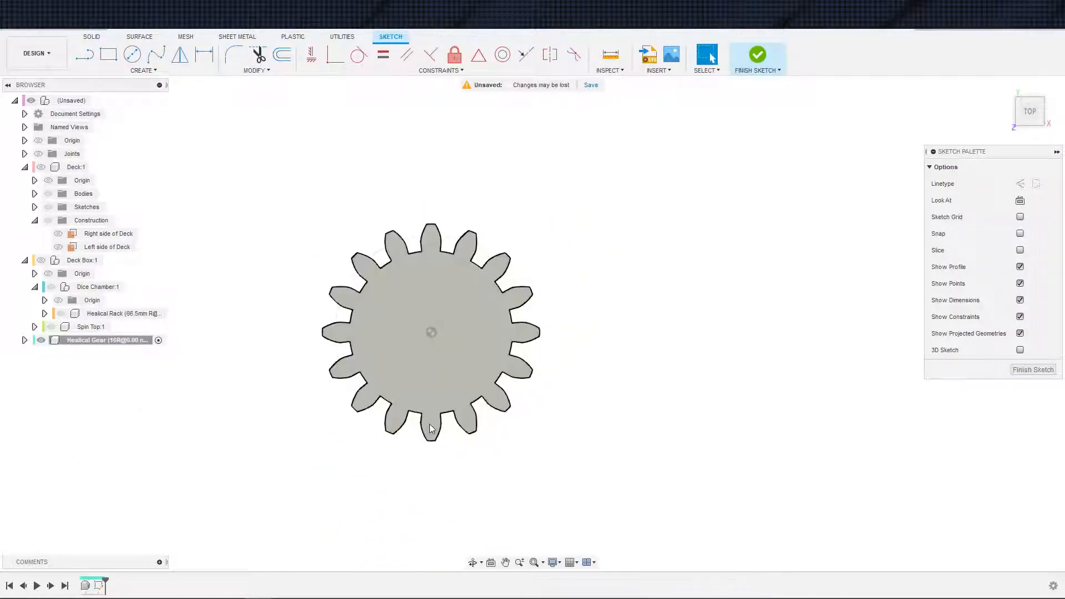
{"action": "key", "text": "s"}
{"action": "left_click", "coordinate": [520, 448]}
{"action": "left_click", "coordinate": [454, 386]}
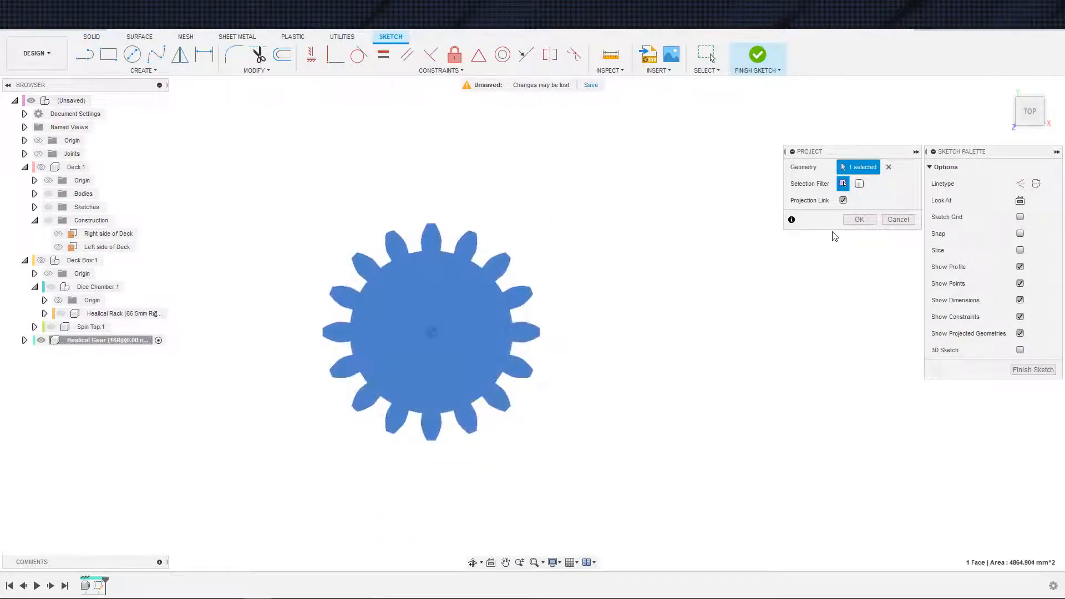
{"action": "left_click", "coordinate": [855, 221]}
{"action": "scroll", "coordinate": [373, 349], "scroll_direction": "up", "scroll_amount": 3}
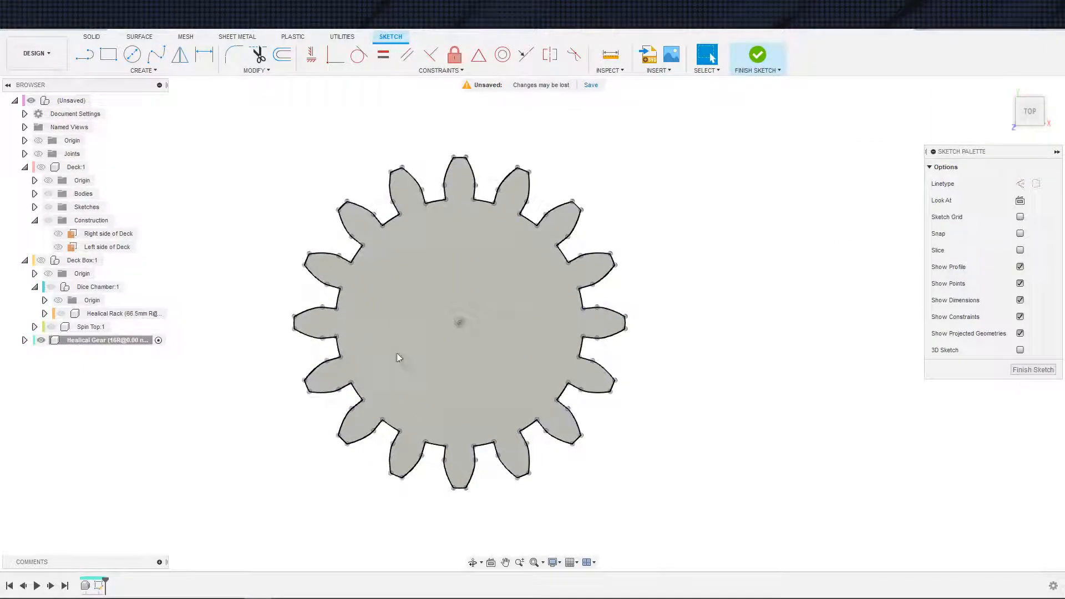
Draw two lines joining at the gear's centre and ending in root gaps, enclosing a four-tooth sector.
{"action": "key", "text": "s"}
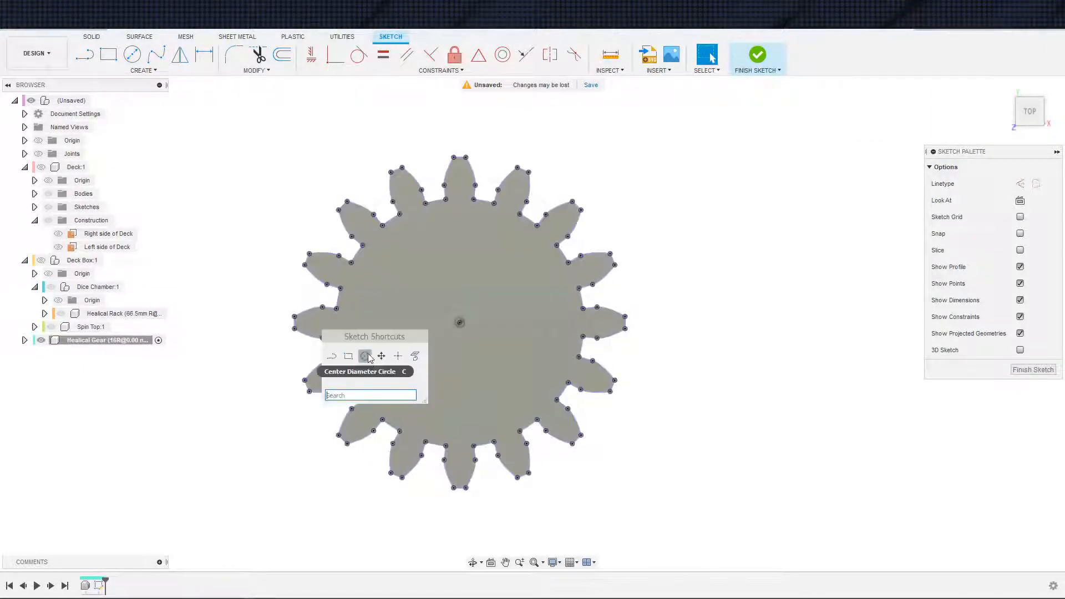
{"action": "left_click", "coordinate": [333, 358]}
{"action": "left_click", "coordinate": [338, 347]}
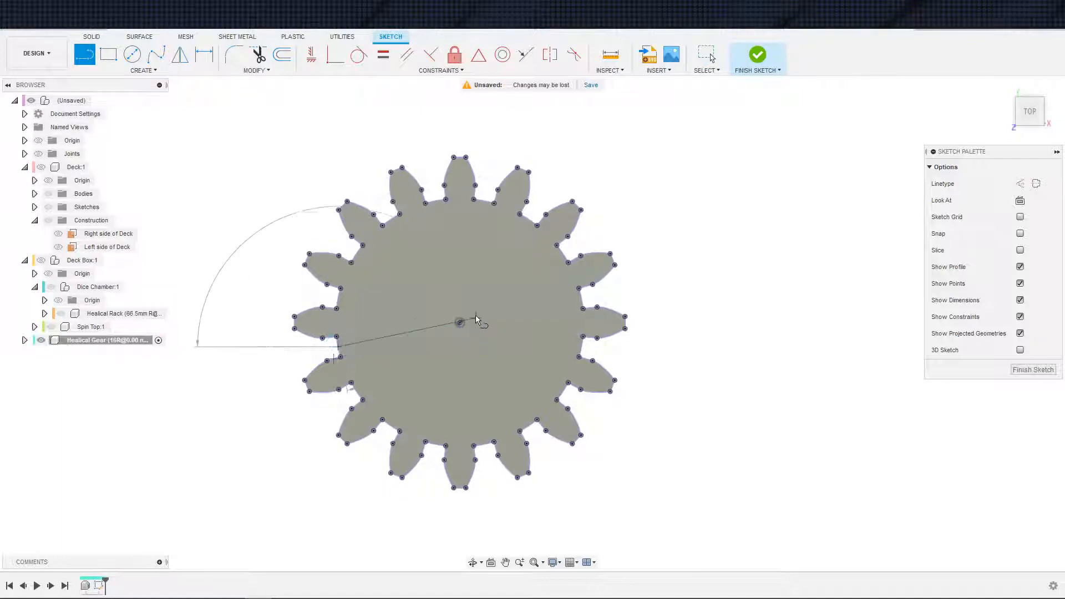
{"action": "left_click", "coordinate": [460, 324]}
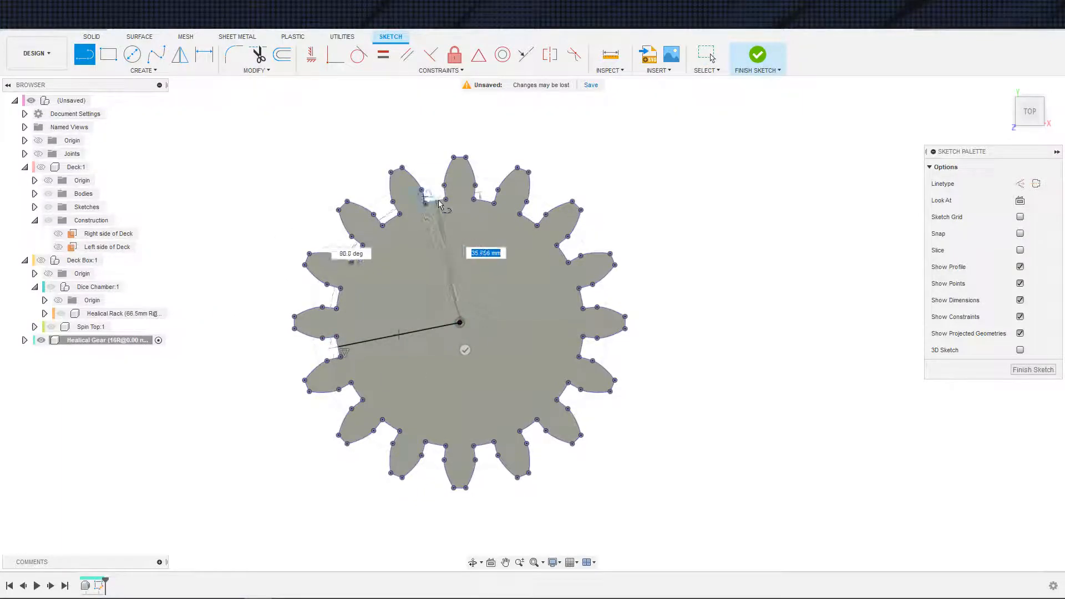
{"action": "double_click", "coordinate": [439, 203]}
{"action": "scroll", "coordinate": [466, 347], "scroll_direction": "down", "scroll_amount": 2}
{"action": "key", "text": "e"}
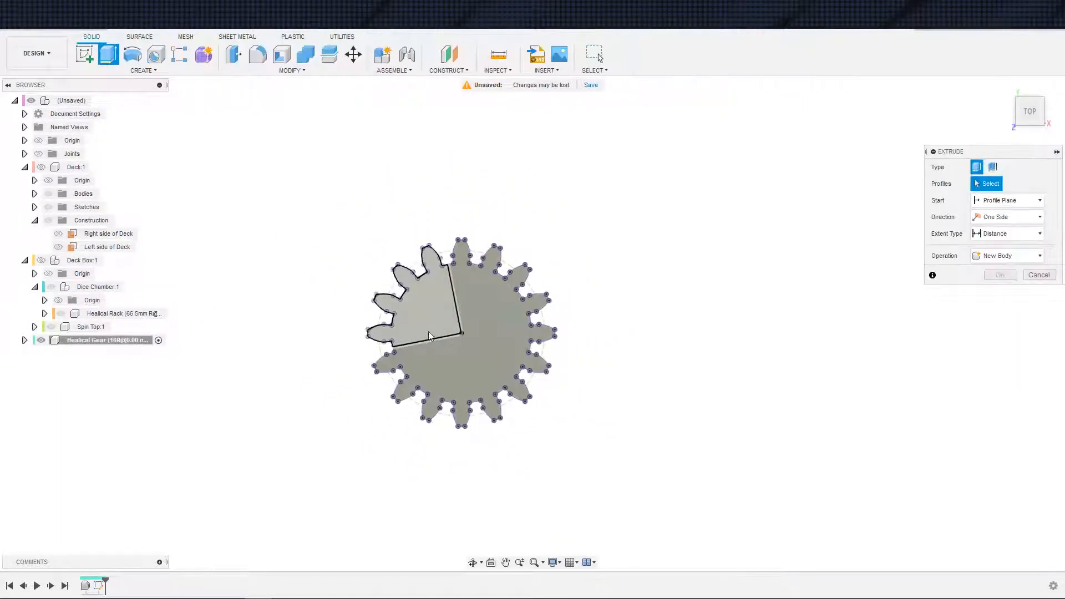
{"action": "left_click", "coordinate": [448, 317]}
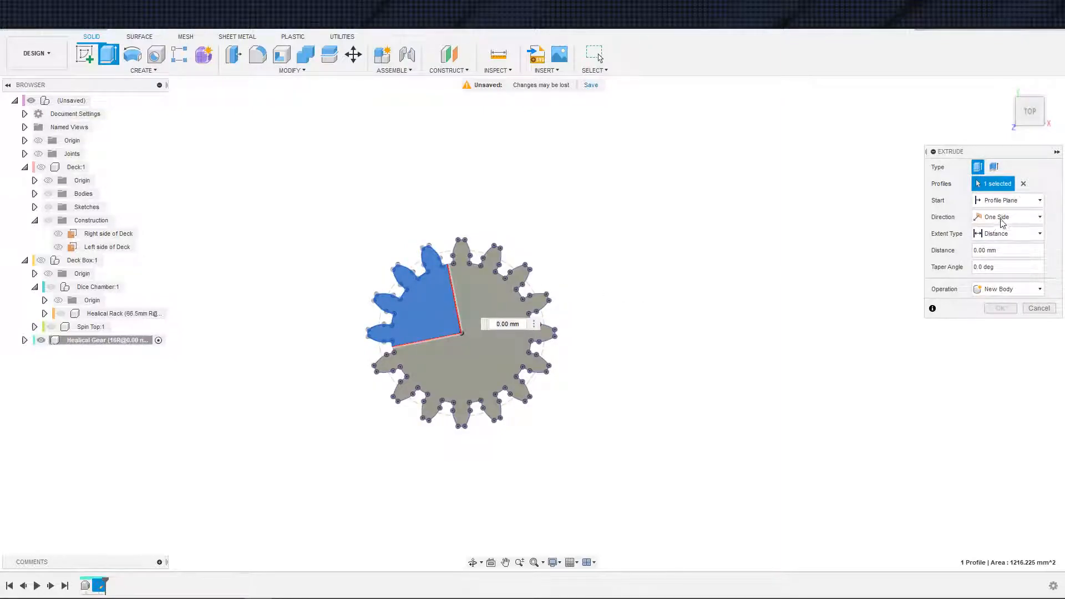
{"action": "key", "text": "Escape"}
Extrude the four-tooth sector through the gear with extent All, direction flipped and the Intersect operation.
{"action": "key", "text": "e"}
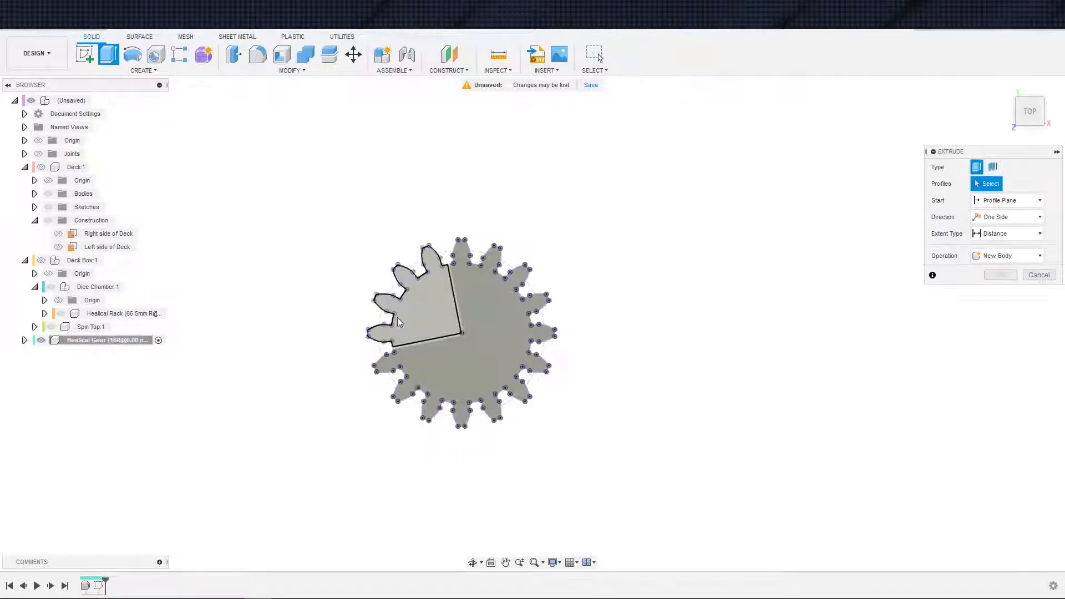
{"action": "left_click", "coordinate": [398, 323]}
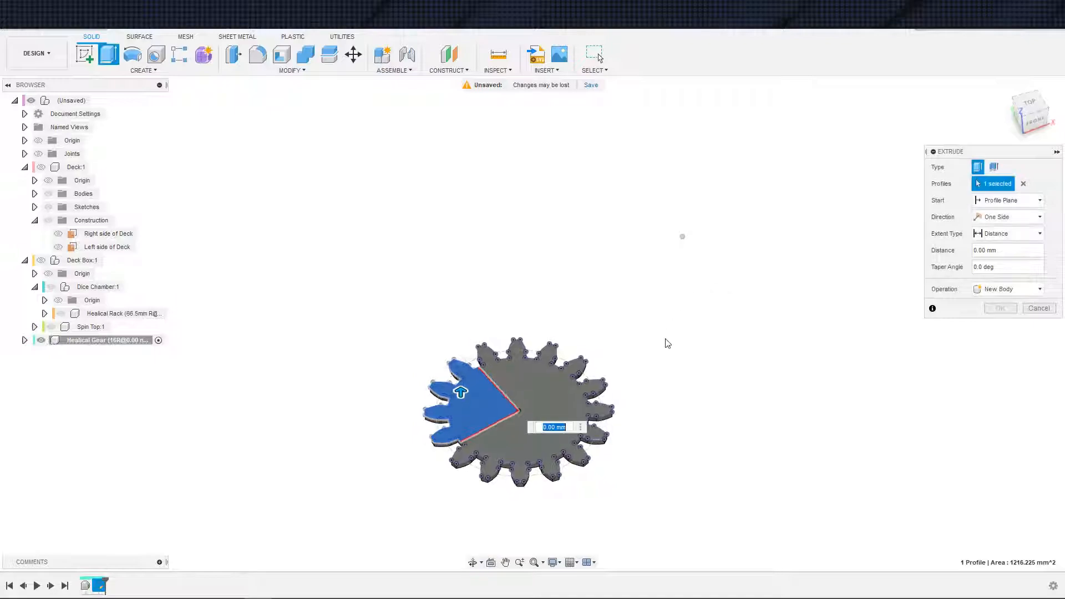
{"action": "left_click", "coordinate": [995, 237]}
{"action": "left_click", "coordinate": [985, 270]}
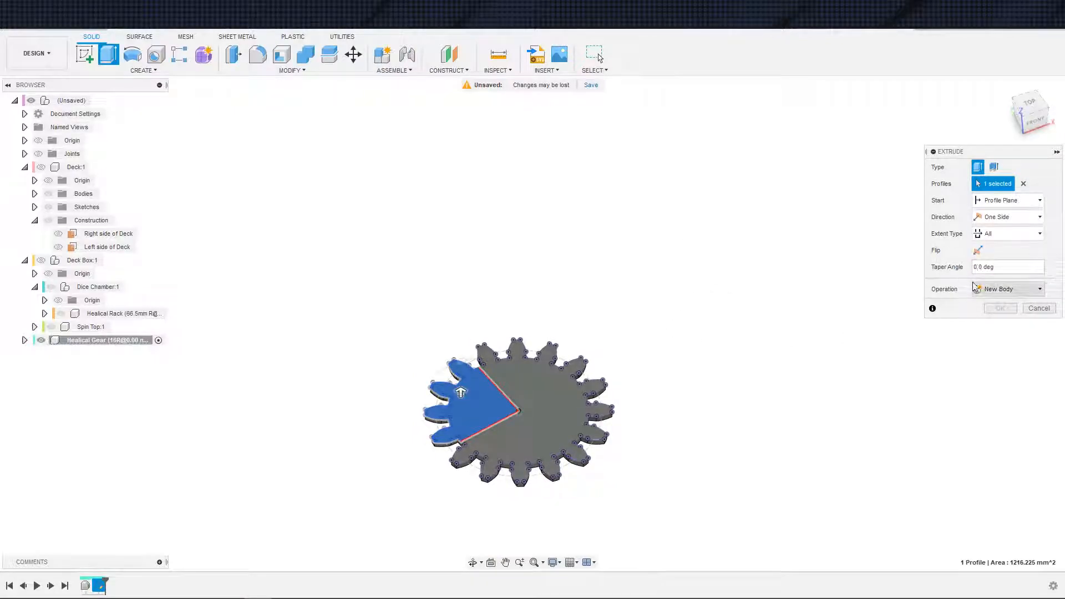
{"action": "left_click", "coordinate": [986, 289]}
{"action": "left_click", "coordinate": [997, 328]}
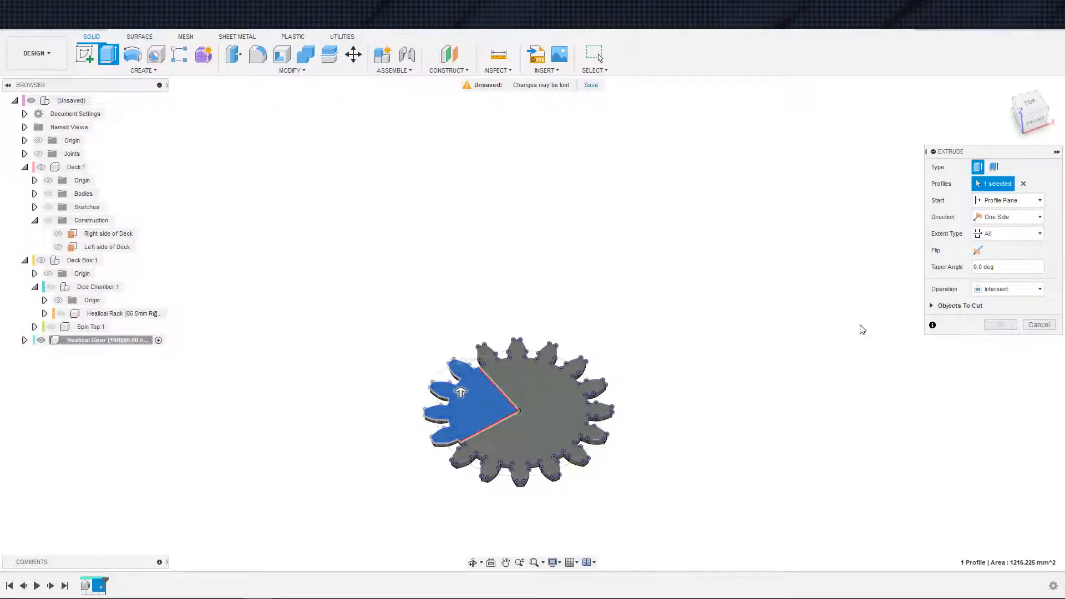
{"action": "left_click", "coordinate": [982, 252]}
{"action": "middle_click_drag", "start_coordinate": [714, 407], "coordinate": [741, 405], "text": "shift"}
{"action": "left_click", "coordinate": [999, 326]}
{"action": "scroll", "coordinate": [687, 379], "scroll_direction": "down", "scroll_amount": 2}
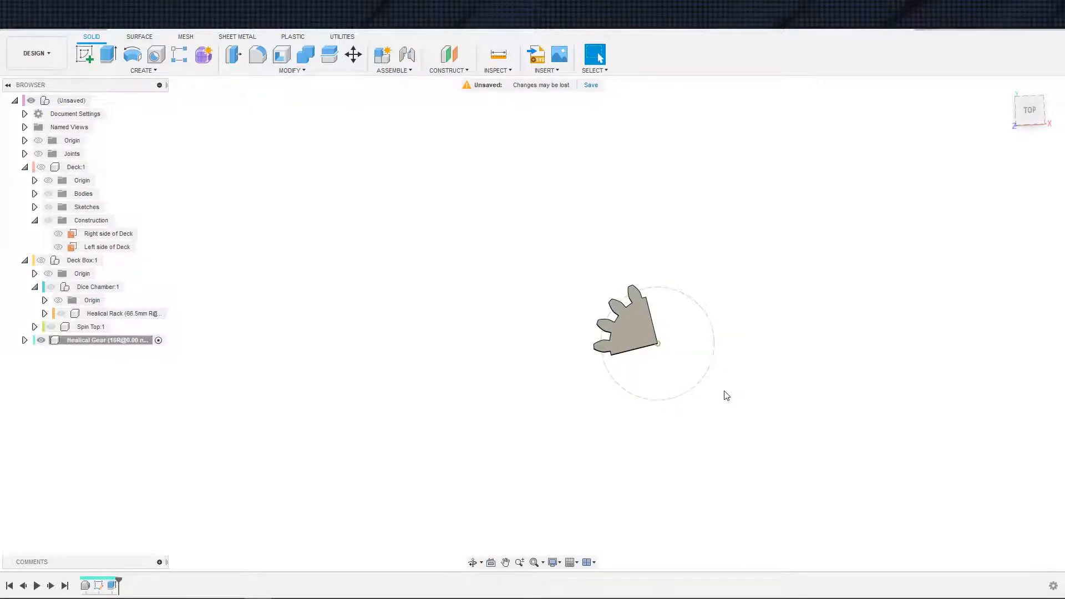
Show the Deck Box component and try to nest the gear component inside it.
{"action": "left_click", "coordinate": [41, 260]}
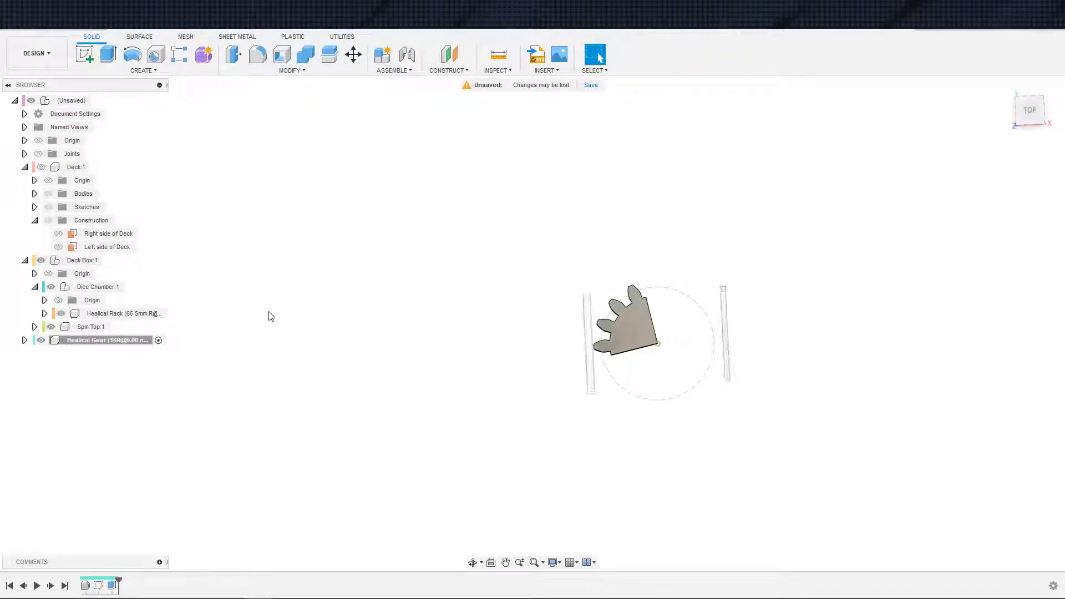
{"action": "scroll", "coordinate": [273, 309], "scroll_direction": "down", "scroll_amount": 2}
{"action": "middle_click_drag", "start_coordinate": [228, 328], "coordinate": [244, 317], "text": "shift"}
{"action": "left_click_drag", "start_coordinate": [103, 340], "coordinate": [76, 261]}
{"action": "scroll", "coordinate": [170, 302], "scroll_direction": "down", "scroll_amount": 2}
{"action": "scroll", "coordinate": [171, 301], "scroll_direction": "up", "scroll_amount": 3}
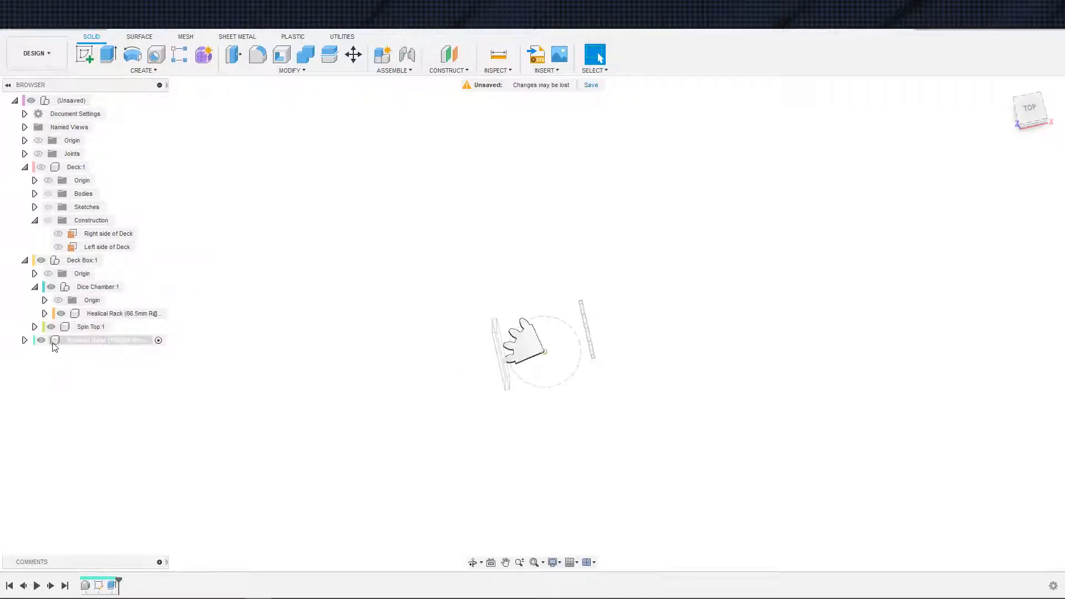
{"action": "mouse_move", "coordinate": [53, 343]}
{"action": "left_mouse_down"}
{"action": "mouse_move", "coordinate": [41, 259]}
{"action": "mouse_move", "coordinate": [77, 261]}
{"action": "left_mouse_up"}
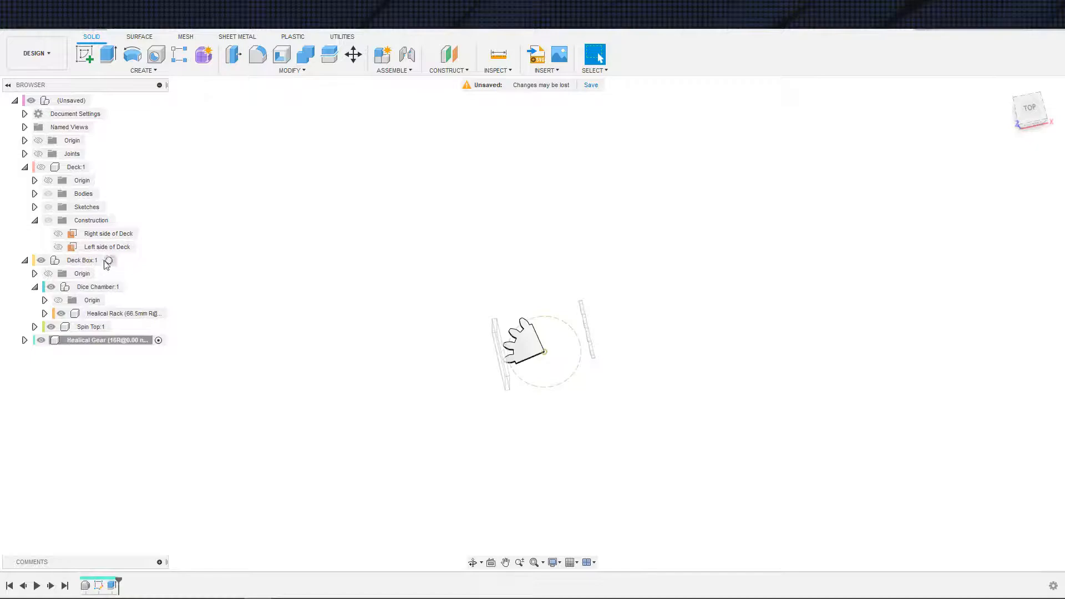
Activate the Deck Box component and try to move the gear component into the Dice Chamber.
{"action": "left_click", "coordinate": [108, 261]}
{"action": "mouse_move", "coordinate": [78, 340]}
{"action": "left_mouse_down"}
{"action": "mouse_move", "coordinate": [84, 265]}
{"action": "mouse_move", "coordinate": [83, 339]}
{"action": "mouse_move", "coordinate": [81, 287]}
{"action": "mouse_move", "coordinate": [66, 293]}
{"action": "mouse_move", "coordinate": [73, 301]}
{"action": "left_mouse_up"}
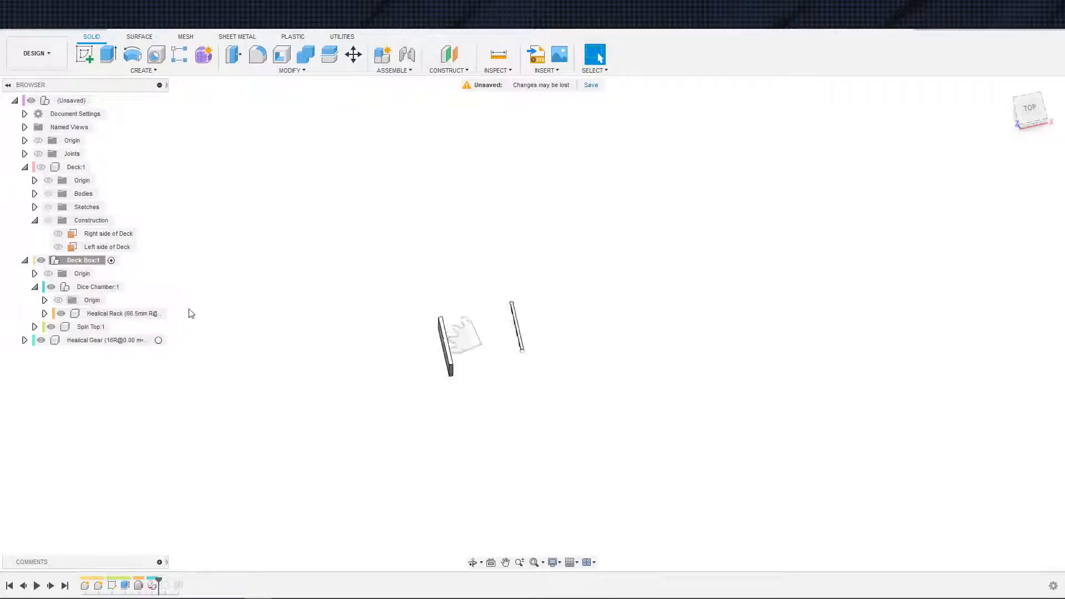
{"action": "scroll", "coordinate": [188, 314], "scroll_direction": "down", "scroll_amount": 1}
{"action": "middle_click_drag", "start_coordinate": [180, 269], "coordinate": [232, 281], "text": "shift"}
{"action": "scroll", "coordinate": [458, 337], "scroll_direction": "up", "scroll_amount": 4}
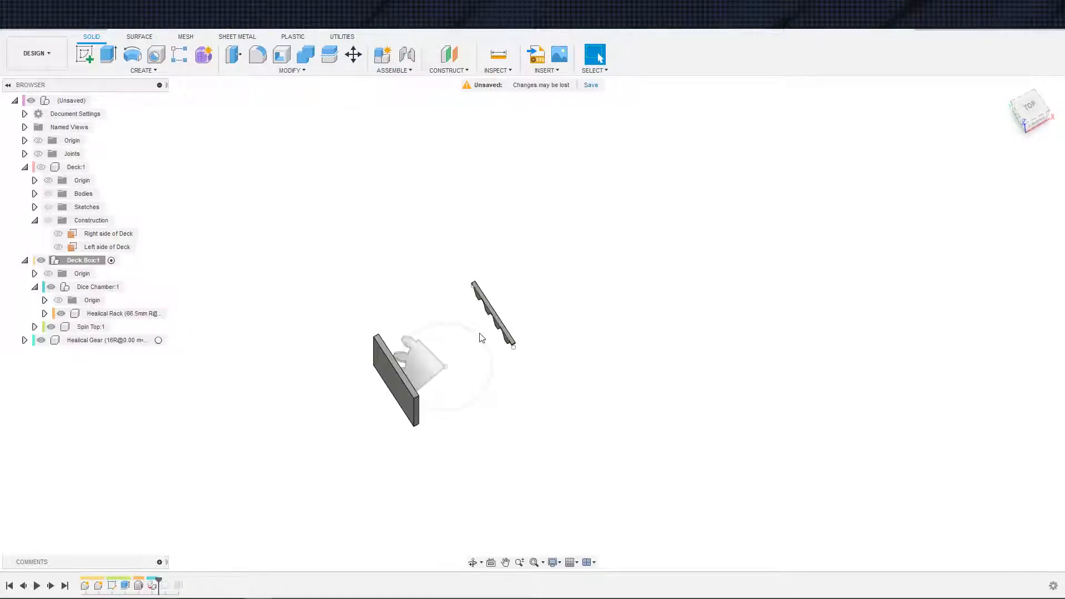
{"action": "middle_click_drag", "start_coordinate": [481, 338], "coordinate": [459, 371], "text": "shift"}
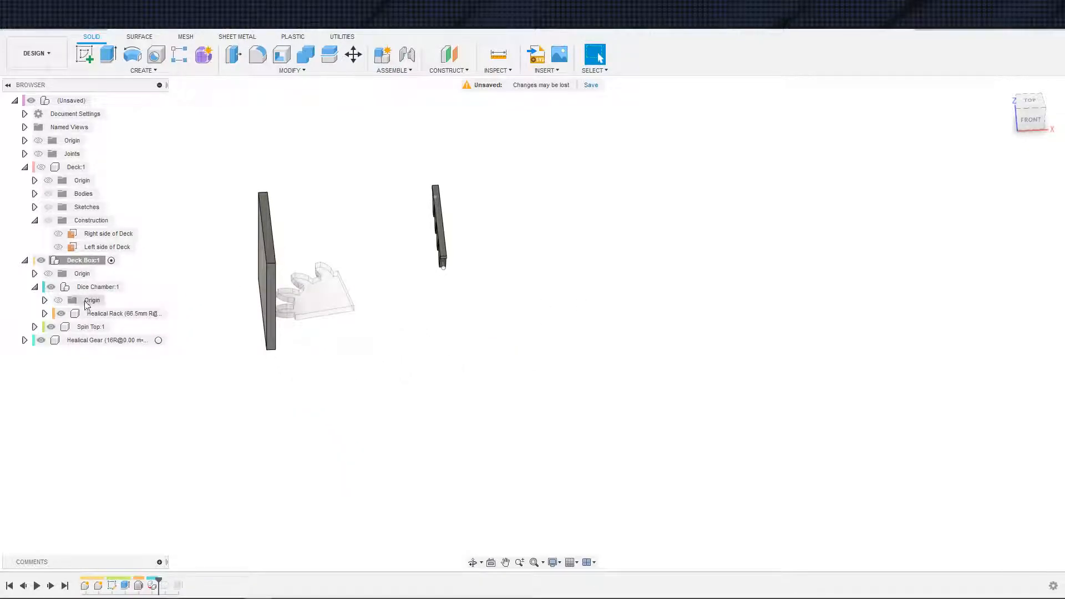
Try to copy the gear component into the Deck Box component.
{"action": "right_click", "coordinate": [72, 341]}
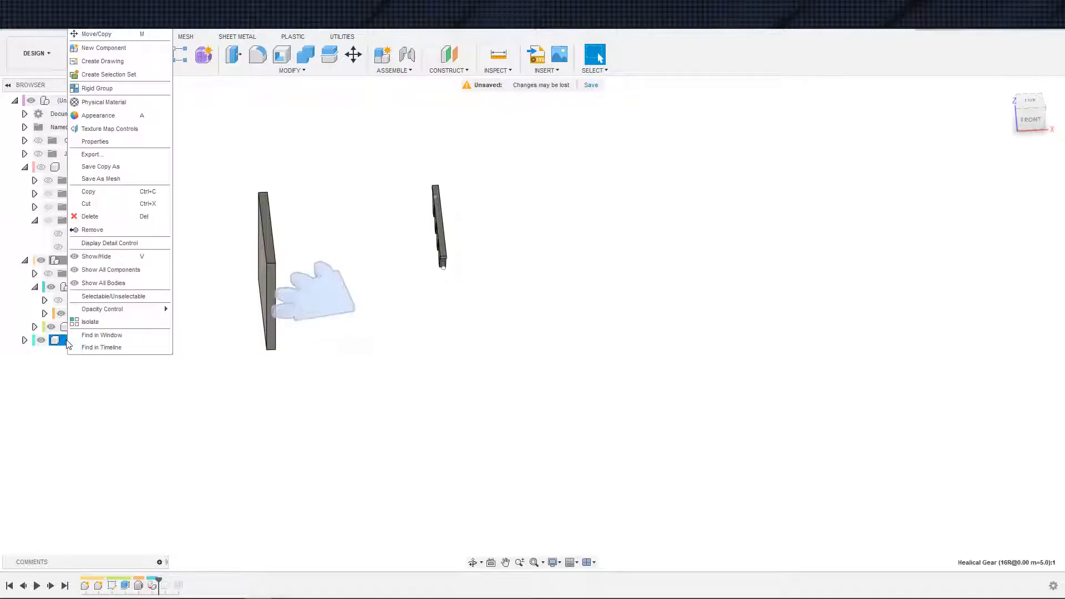
{"action": "left_click", "coordinate": [90, 191]}
{"action": "right_click", "coordinate": [68, 261]}
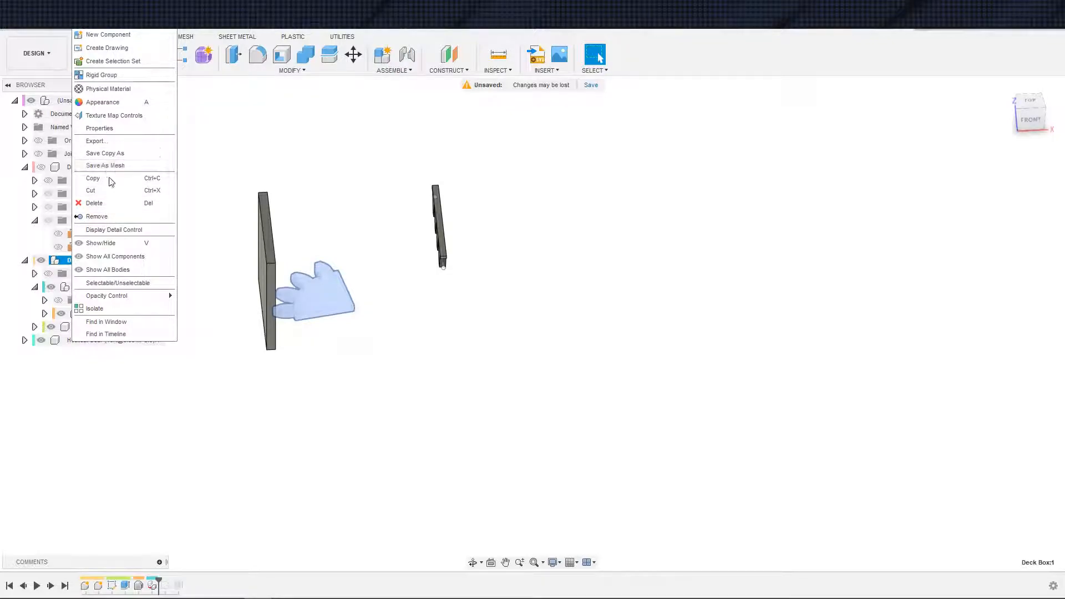
{"action": "left_click", "coordinate": [94, 179]}
Activate the top-level assembly and try to nest the gear component inside the Dice Chamber from there.
{"action": "double_click", "coordinate": [136, 340]}
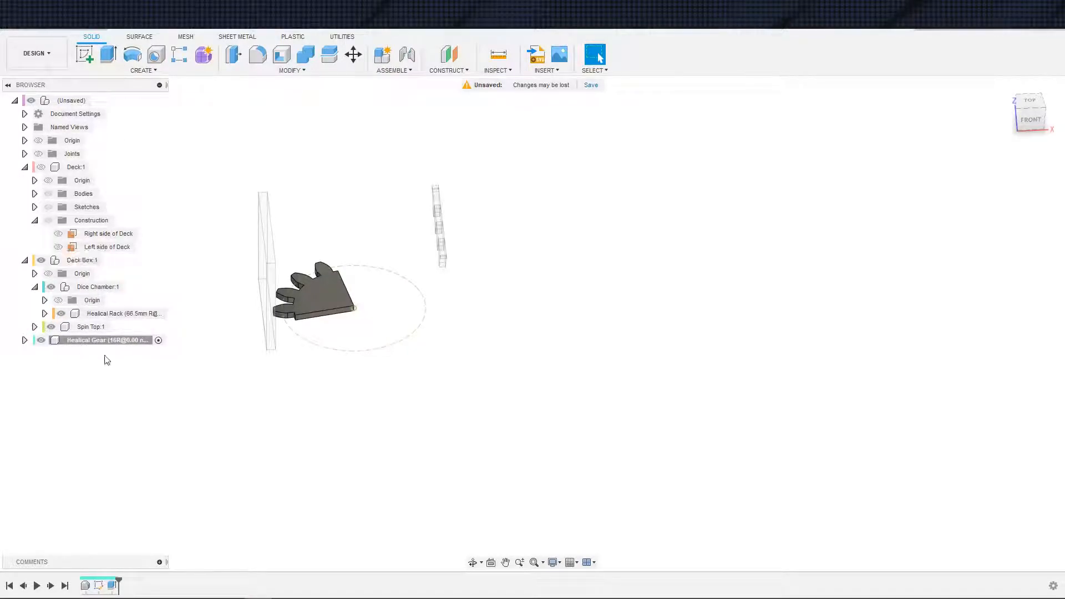
{"action": "left_click", "coordinate": [99, 100]}
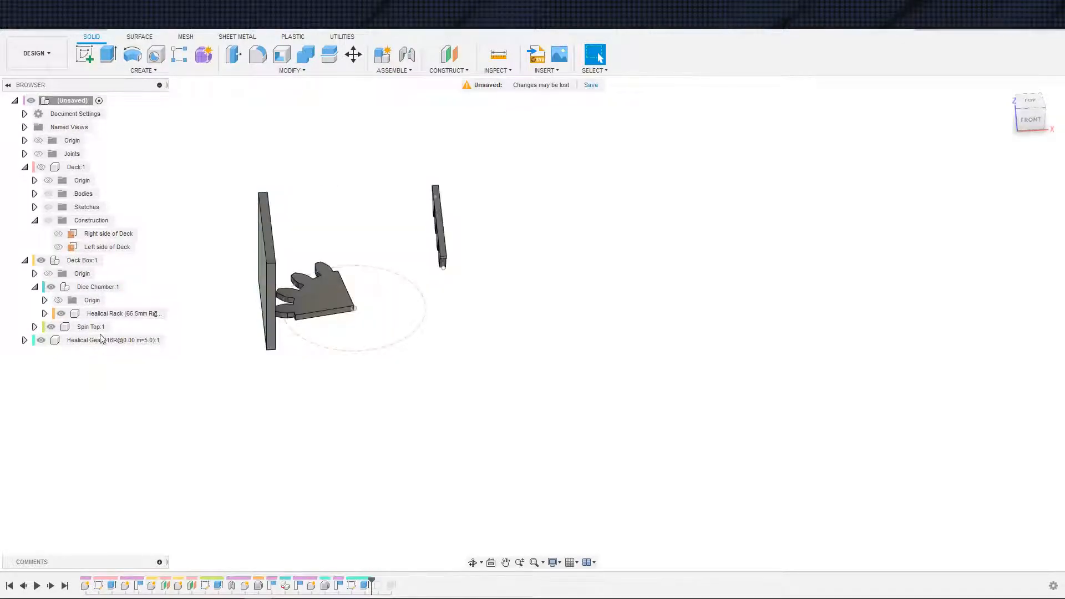
{"action": "mouse_move", "coordinate": [104, 341]}
{"action": "left_mouse_down"}
{"action": "mouse_move", "coordinate": [76, 263]}
{"action": "mouse_move", "coordinate": [67, 322]}
{"action": "mouse_move", "coordinate": [72, 311]}
{"action": "left_mouse_up"}
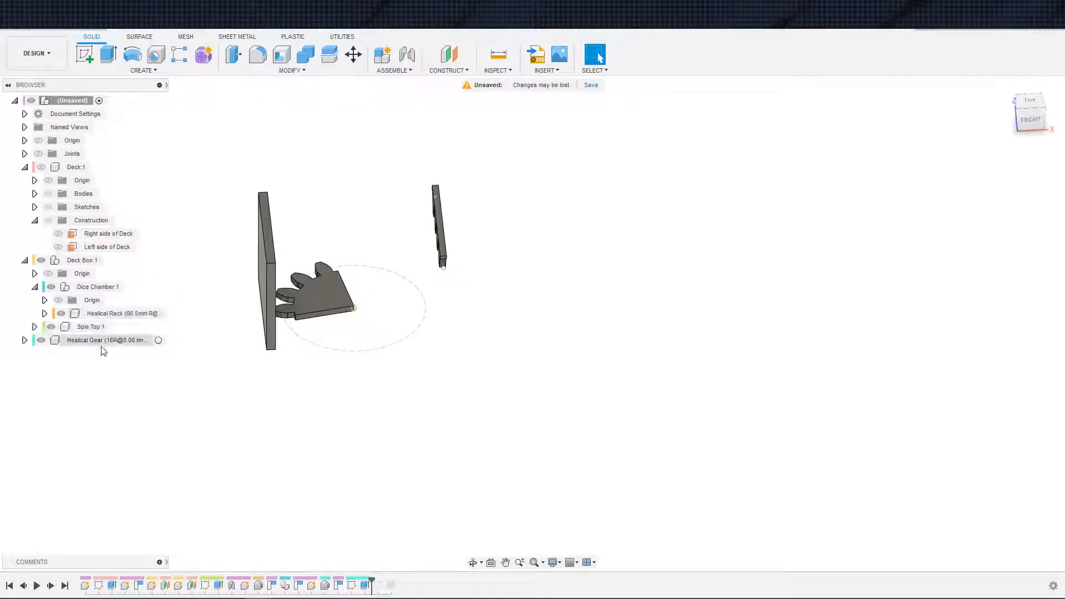
{"action": "mouse_move", "coordinate": [100, 344]}
{"action": "left_mouse_down"}
{"action": "mouse_move", "coordinate": [71, 292]}
{"action": "mouse_move", "coordinate": [92, 354]}
{"action": "left_mouse_up"}
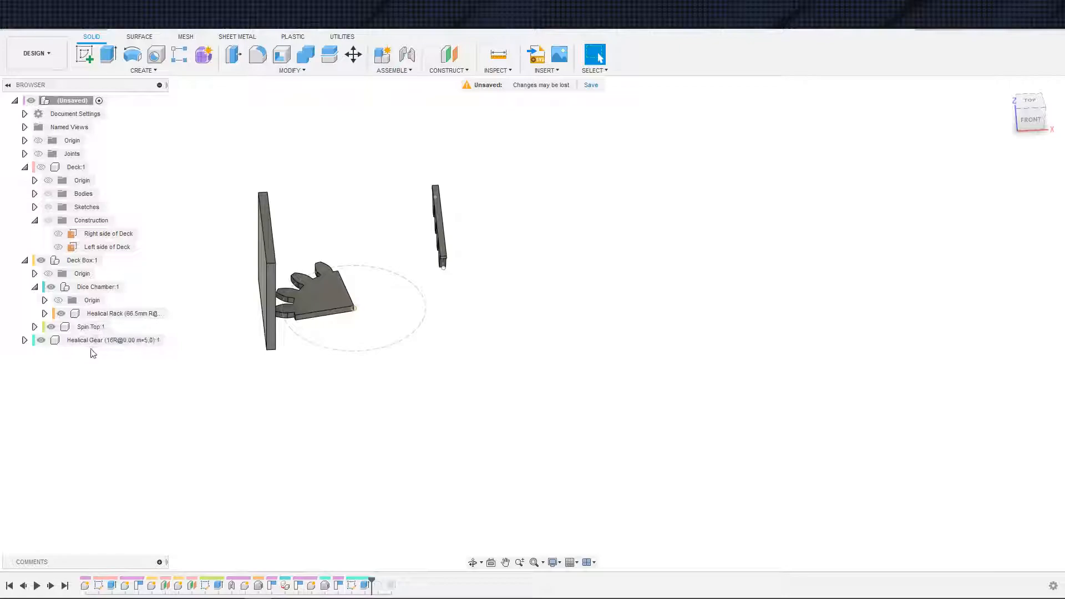
{"action": "right_click", "coordinate": [124, 340]}
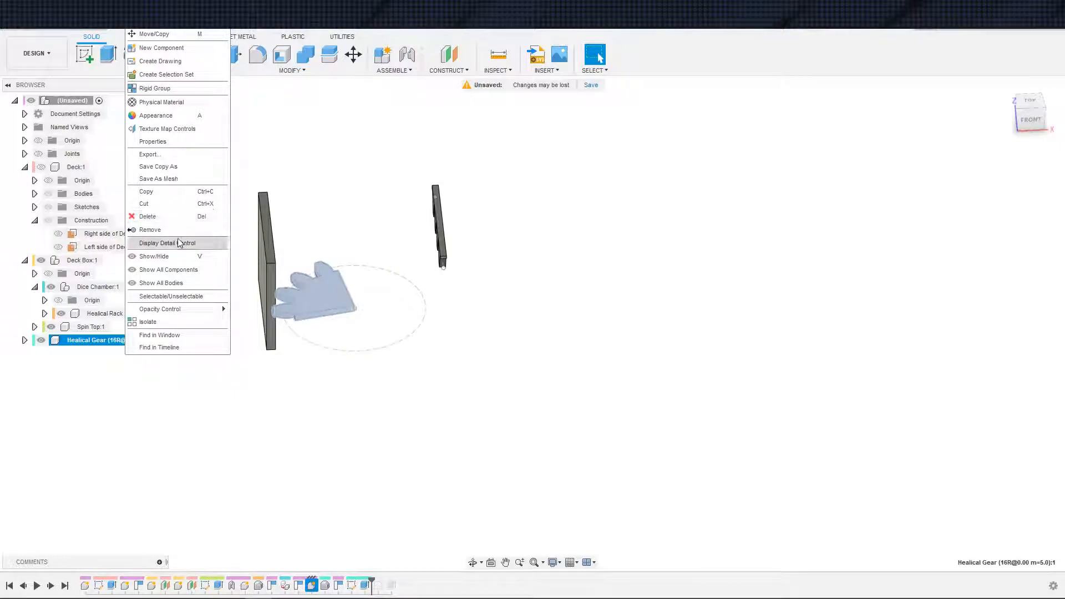
{"action": "left_click", "coordinate": [186, 388]}
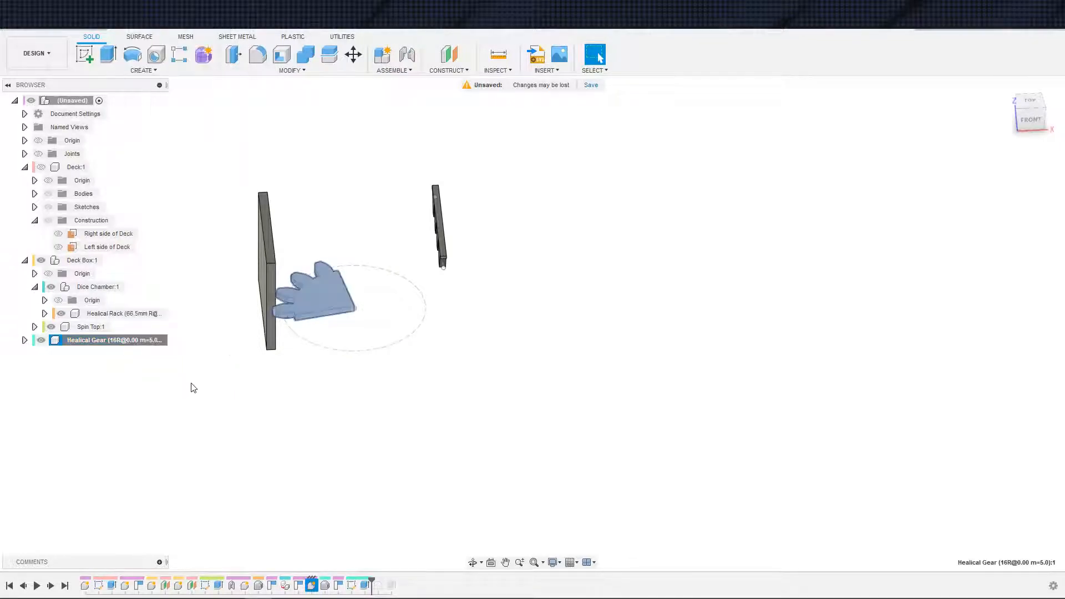
{"action": "middle_click_drag", "start_coordinate": [219, 373], "coordinate": [281, 366]}
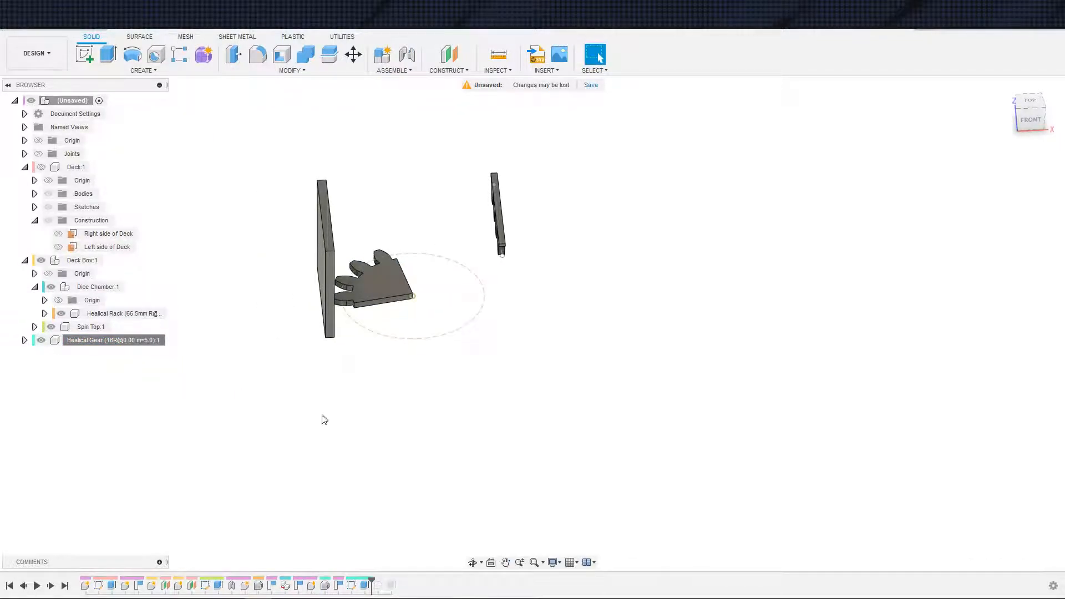
{"action": "middle_click_drag", "start_coordinate": [356, 402], "coordinate": [193, 401], "text": "shift"}
{"action": "scroll", "coordinate": [195, 380], "scroll_direction": "down", "scroll_amount": 3}
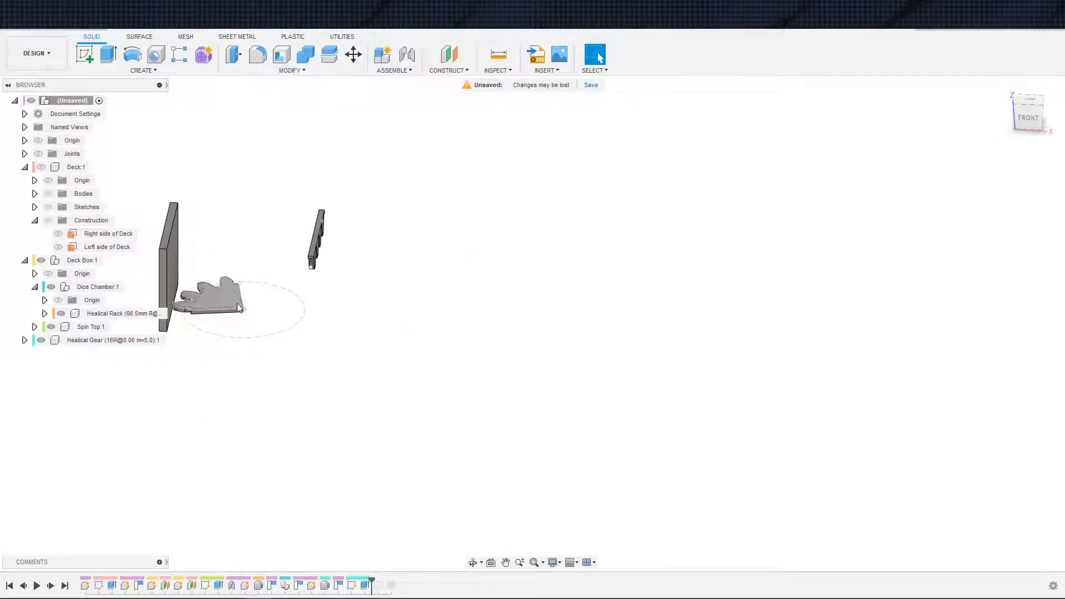
{"action": "left_click", "coordinate": [292, 71]}
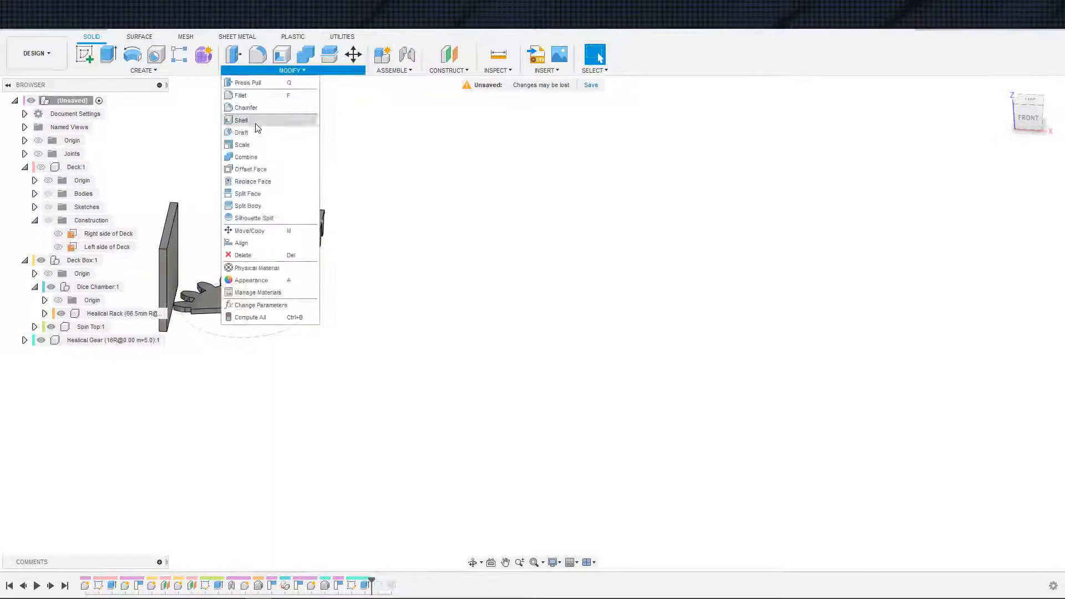
{"action": "left_click", "coordinate": [244, 251]}
{"action": "key", "text": "Escape"}
{"action": "left_click", "coordinate": [256, 60]}
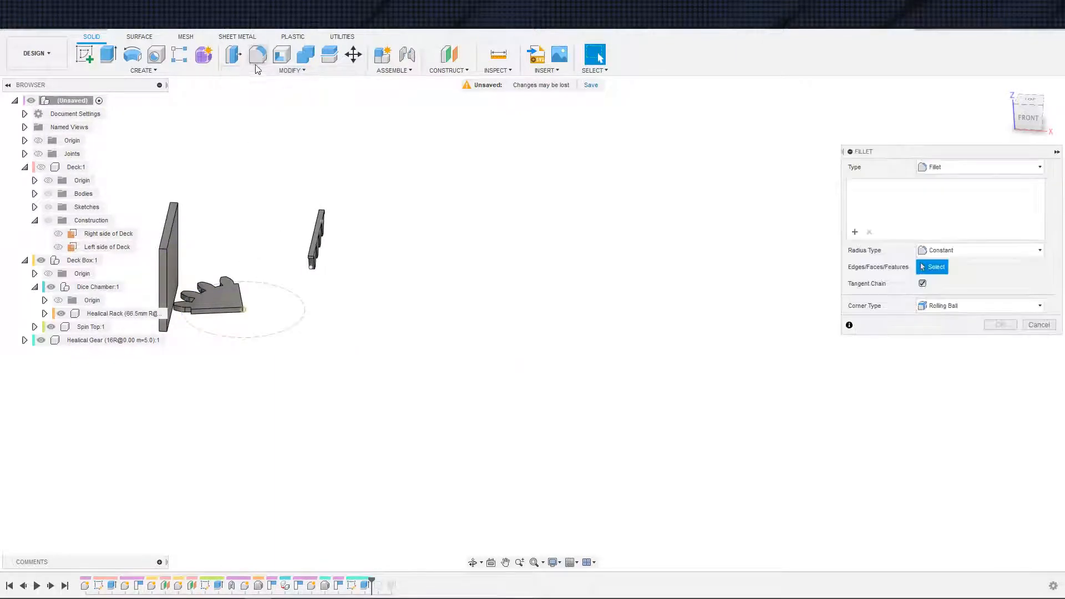
{"action": "key", "text": "Escape"}
Align one flat cut edge of the gear sector with the deck block's top face, flipped so the gear extends downward.
{"action": "left_click", "coordinate": [259, 70]}
{"action": "left_click", "coordinate": [244, 243]}
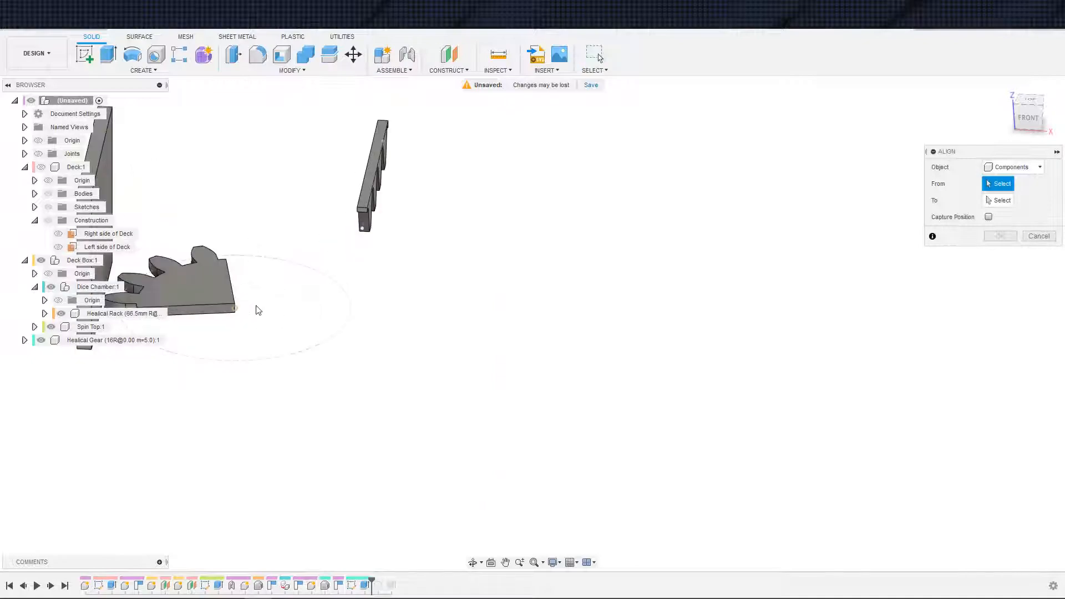
{"action": "middle_click_drag", "start_coordinate": [256, 309], "coordinate": [228, 252], "text": "shift"}
{"action": "left_click", "coordinate": [248, 245]}
{"action": "scroll", "coordinate": [239, 250], "scroll_direction": "down", "scroll_amount": 2}
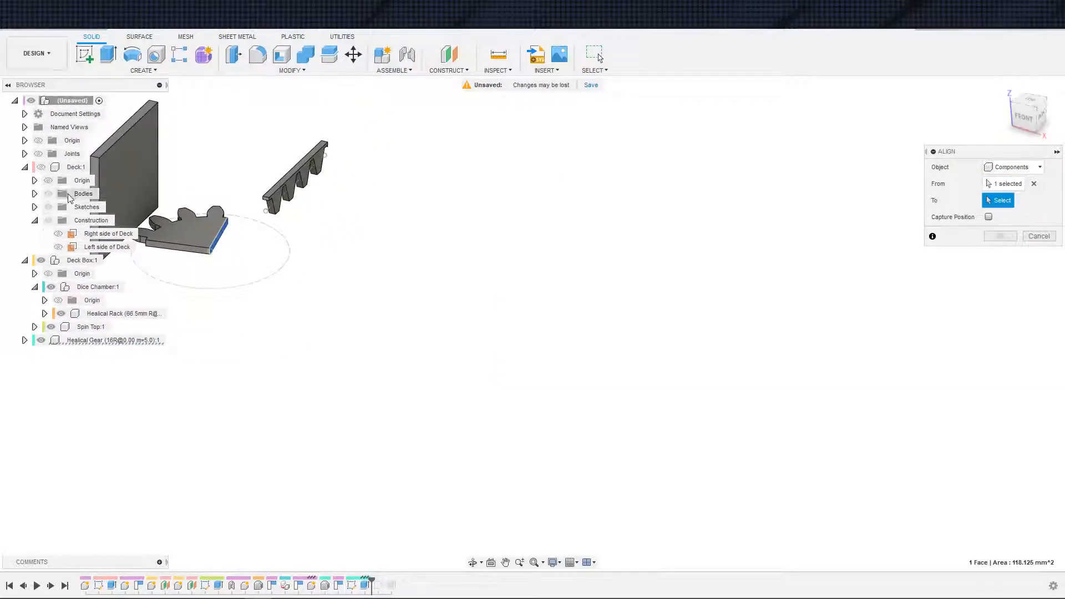
{"action": "left_click", "coordinate": [41, 167]}
{"action": "scroll", "coordinate": [308, 216], "scroll_direction": "down", "scroll_amount": 2}
{"action": "middle_click_drag", "start_coordinate": [309, 216], "coordinate": [202, 251]}
{"action": "left_click", "coordinate": [197, 249]}
{"action": "middle_click_drag", "start_coordinate": [317, 257], "coordinate": [274, 257], "text": "shift"}
{"action": "left_click", "coordinate": [989, 217]}
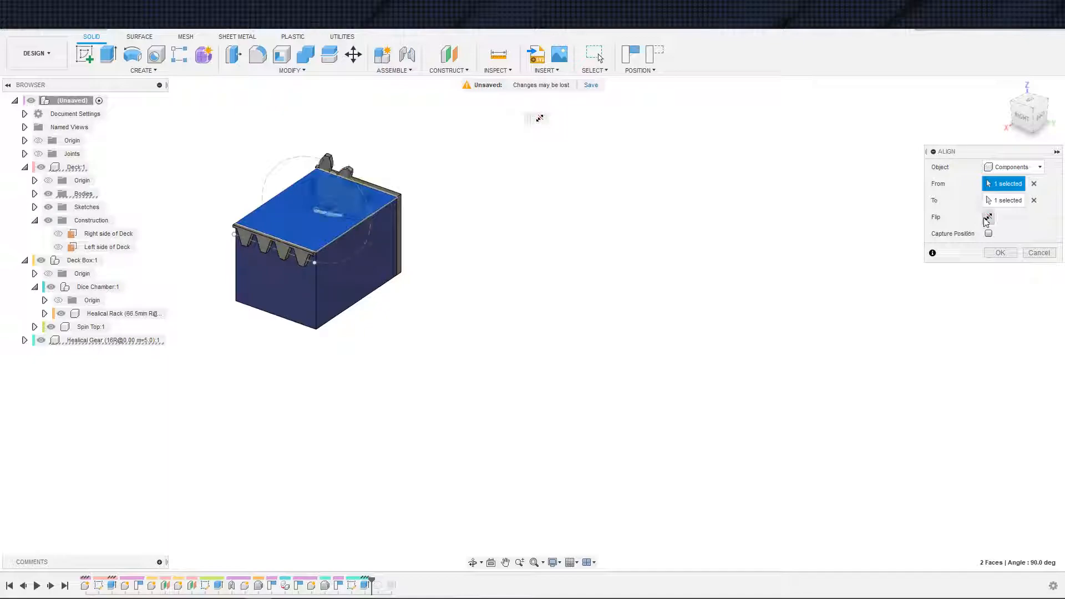
{"action": "left_click", "coordinate": [988, 218]}
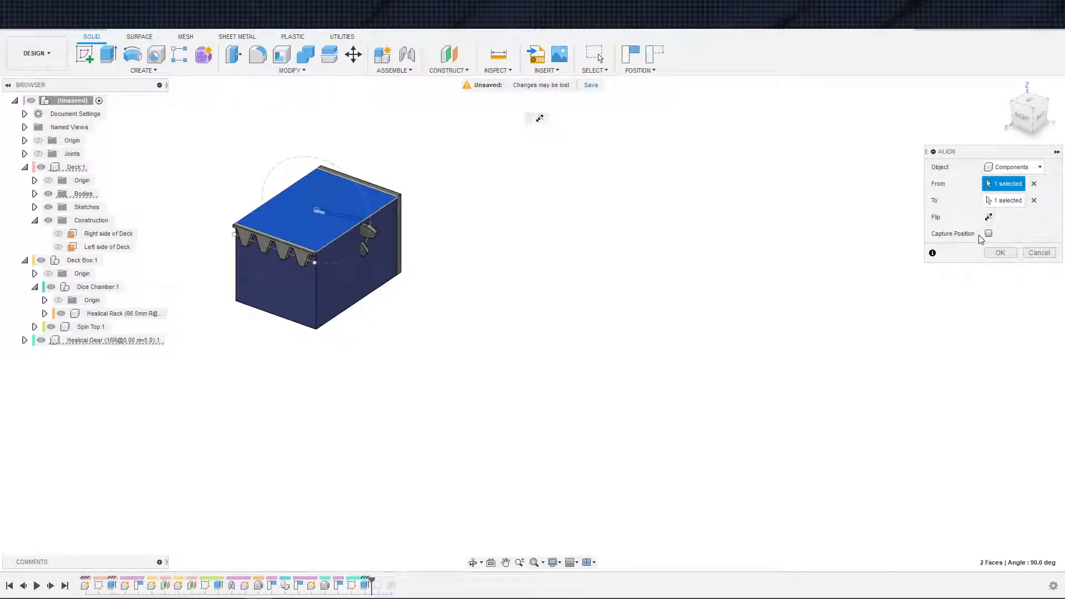
{"action": "left_click", "coordinate": [1001, 253]}
{"action": "middle_click_drag", "start_coordinate": [570, 310], "coordinate": [289, 284], "text": "shift"}
Hide the deck block and try to align the gear's other flat cut edge with the Right side of Deck plane.
{"action": "left_click", "coordinate": [48, 193]}
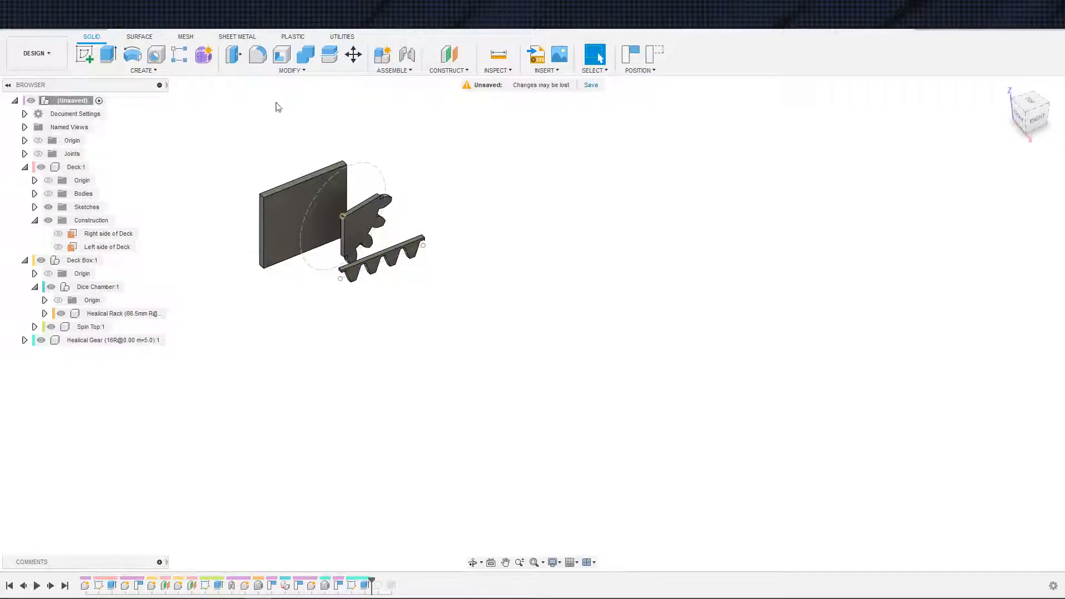
{"action": "left_click", "coordinate": [290, 71]}
{"action": "left_click", "coordinate": [261, 243]}
{"action": "scroll", "coordinate": [346, 241], "scroll_direction": "up", "scroll_amount": 5}
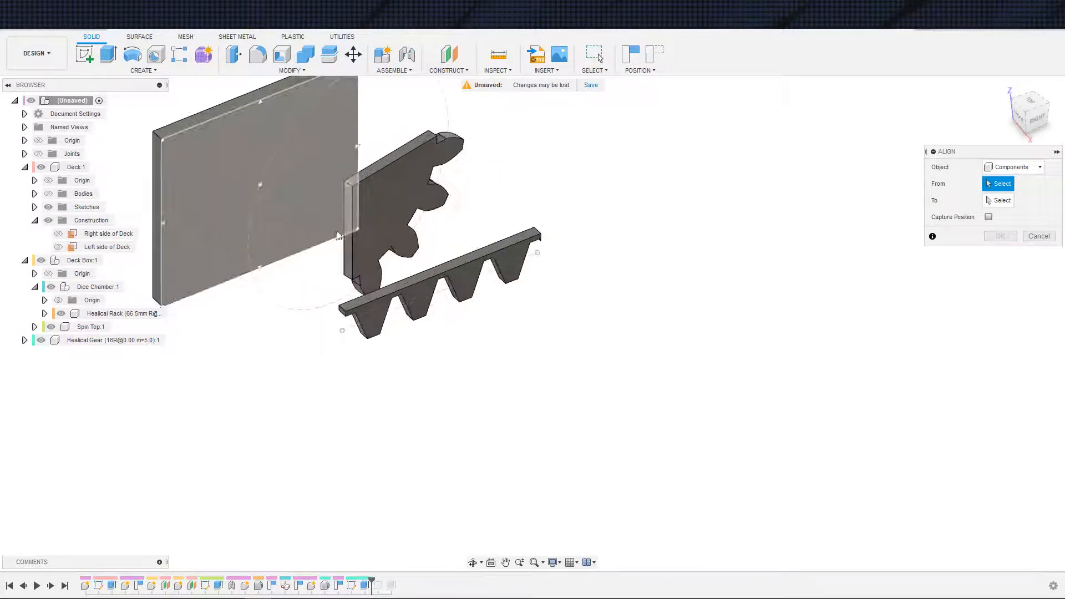
{"action": "left_click", "coordinate": [348, 241]}
{"action": "left_click", "coordinate": [117, 233]}
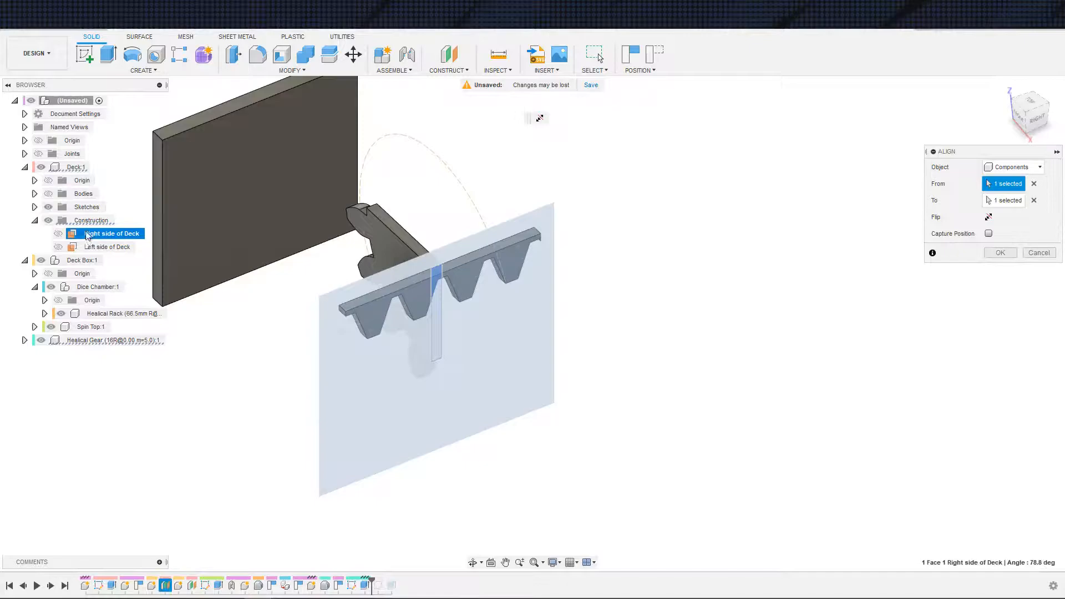
{"action": "left_click", "coordinate": [1035, 201]}
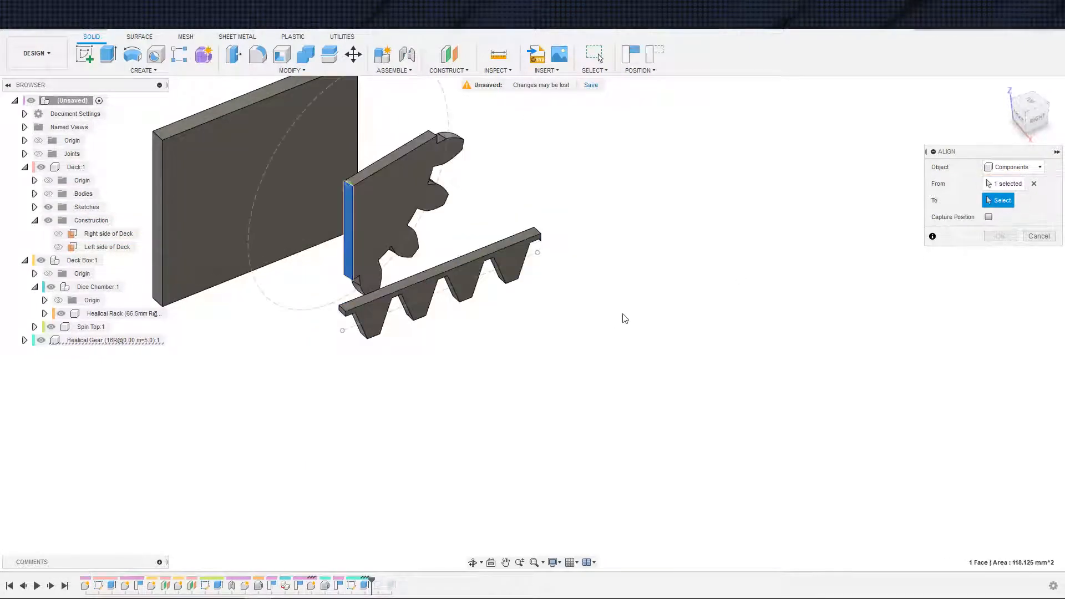
Show the deck block and align the gear's second flat edge with the block's back face, flipped so the gear points inward.
{"action": "left_click", "coordinate": [49, 194]}
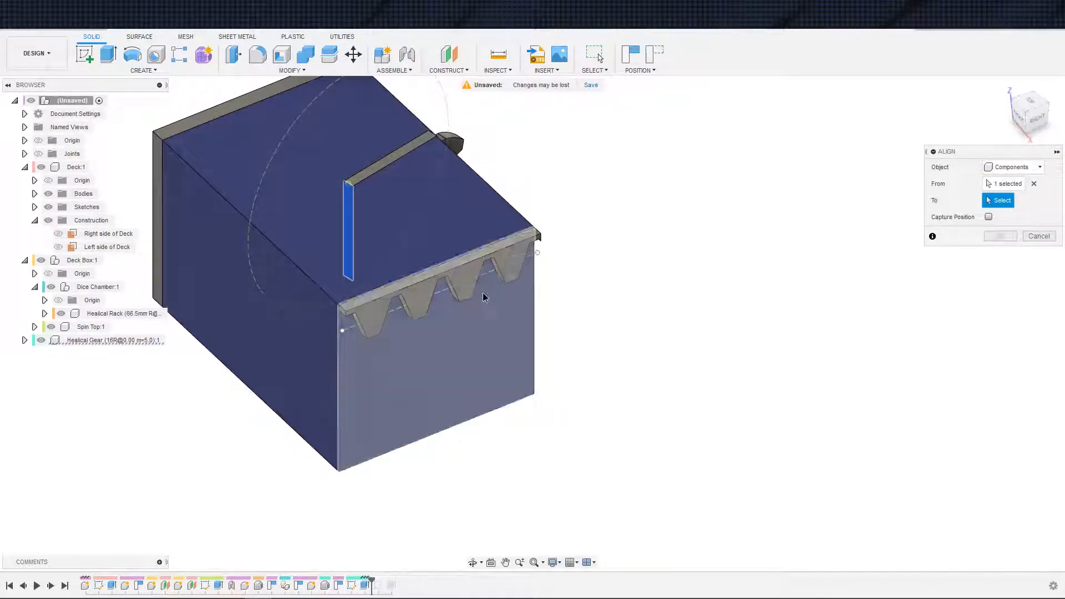
{"action": "middle_click_drag", "start_coordinate": [194, 233], "coordinate": [642, 328], "text": "shift"}
{"action": "left_click", "coordinate": [642, 328]}
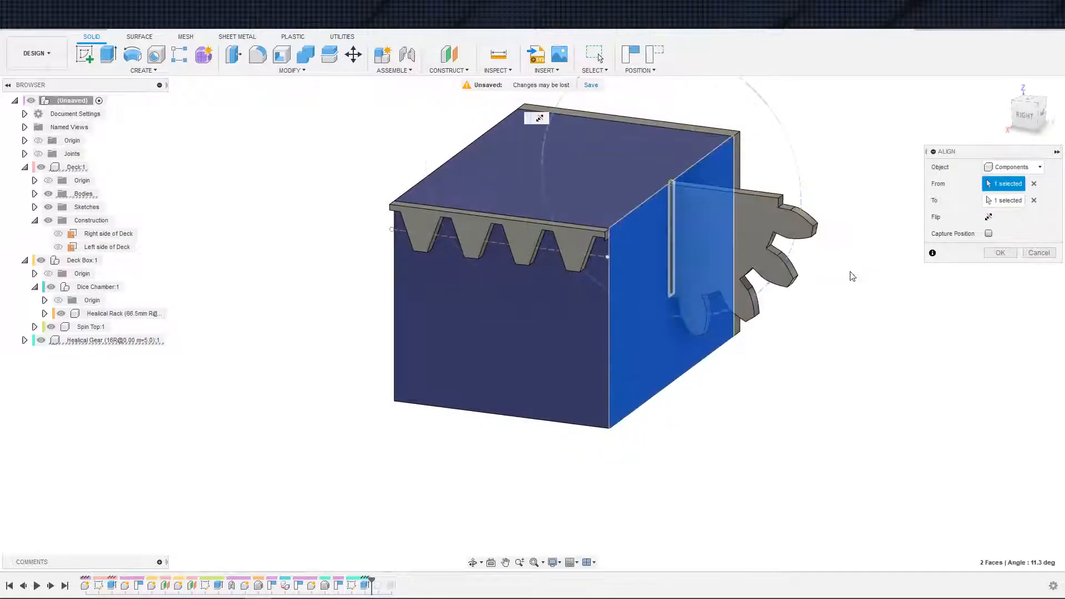
{"action": "left_click", "coordinate": [989, 219]}
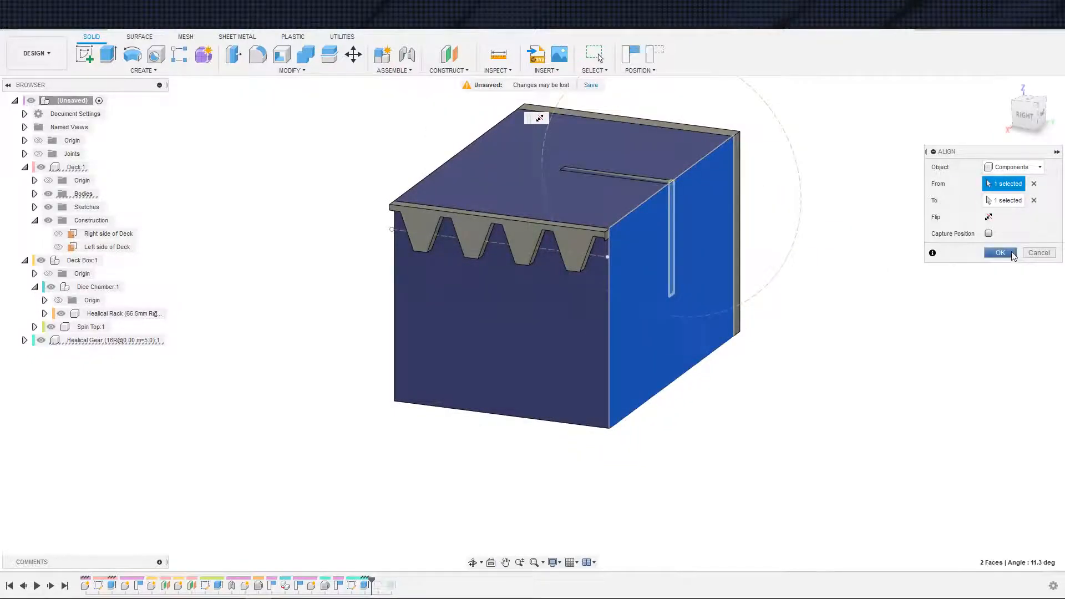
{"action": "left_click", "coordinate": [1011, 252]}
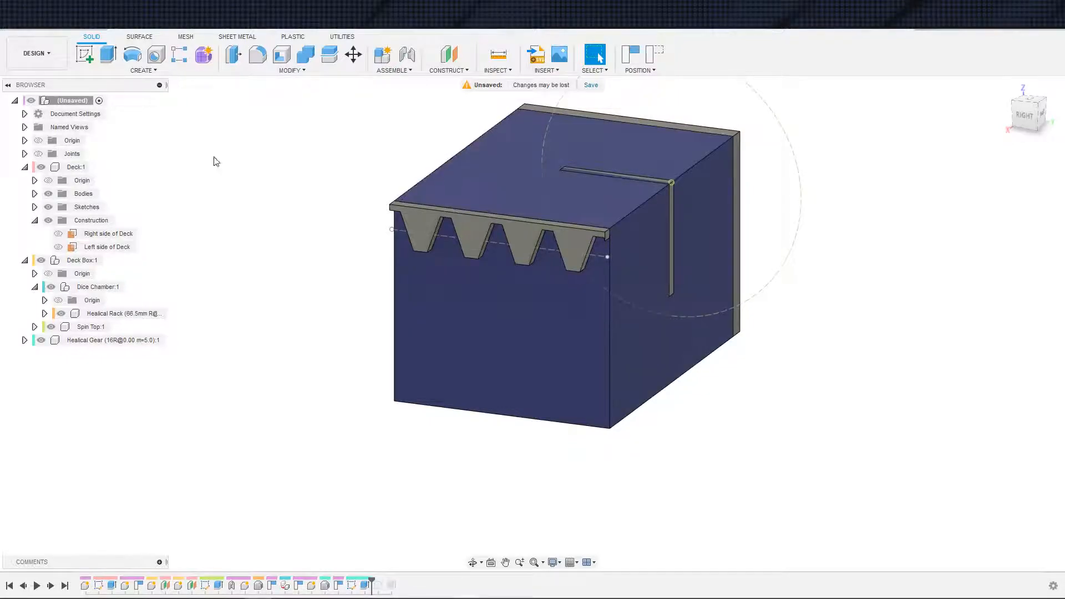
Use Align to match the gear's broad side face with the deck block's right face where the rack sits.
{"action": "left_click", "coordinate": [292, 69]}
{"action": "left_click", "coordinate": [240, 246]}
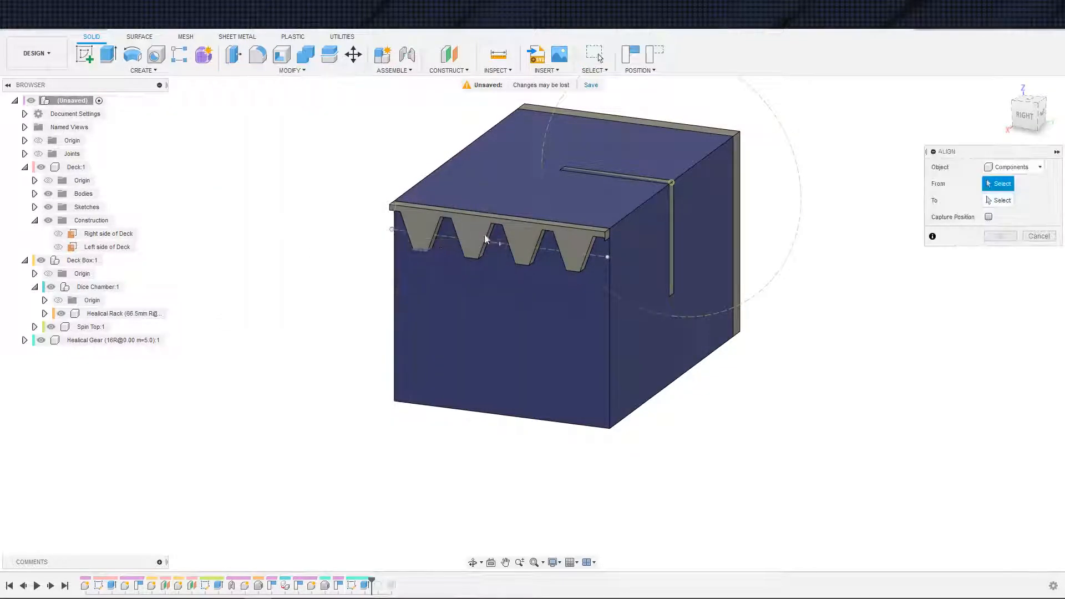
{"action": "middle_click_drag", "start_coordinate": [300, 249], "coordinate": [362, 250], "text": "shift"}
{"action": "left_click", "coordinate": [48, 194]}
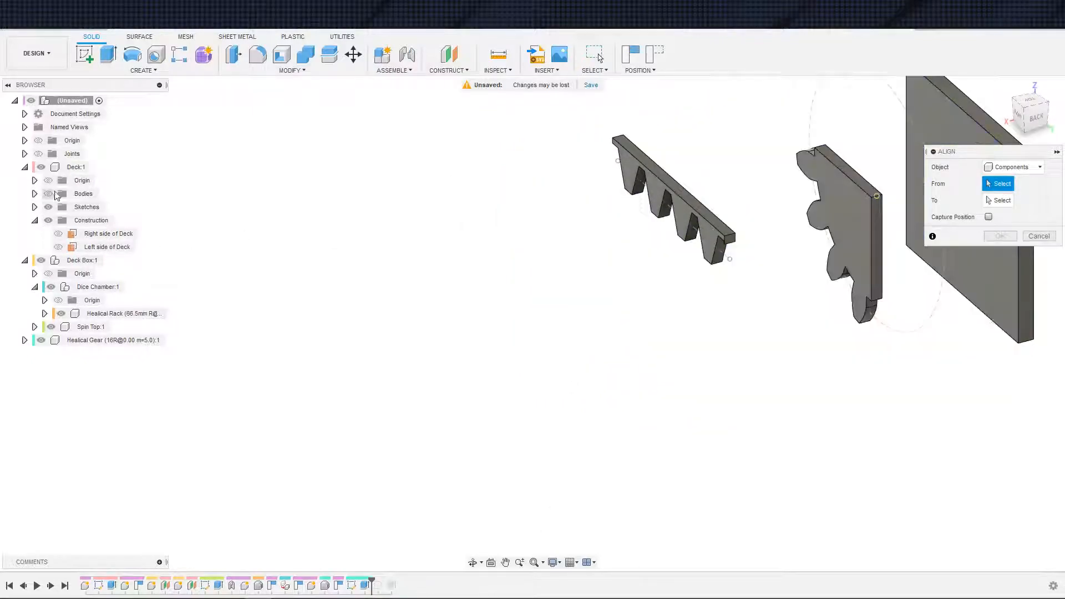
{"action": "middle_click_drag", "start_coordinate": [508, 247], "coordinate": [456, 264], "text": "shift"}
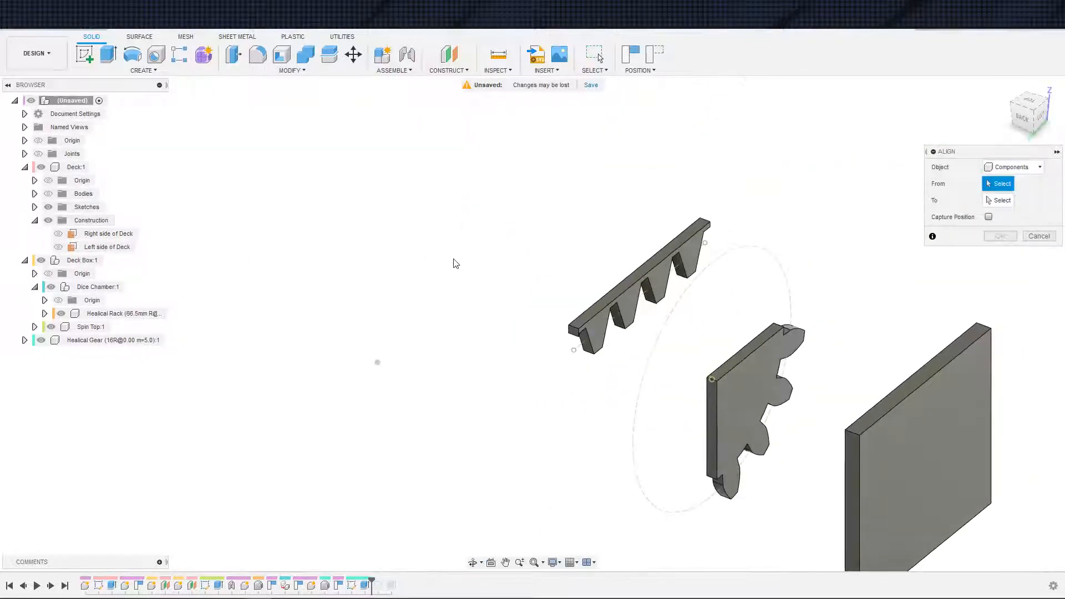
{"action": "left_click", "coordinate": [728, 411]}
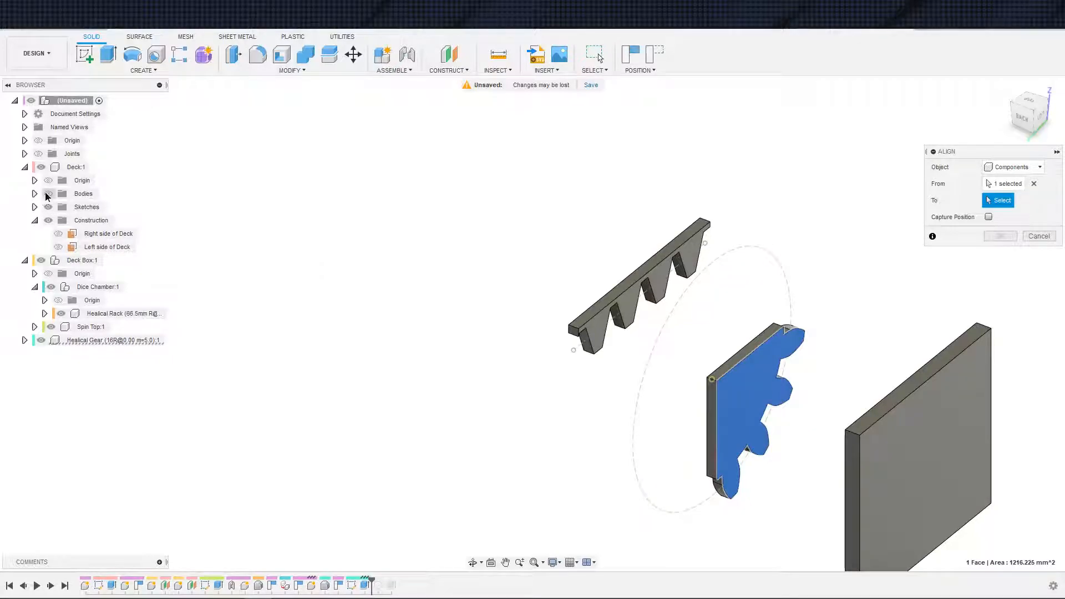
{"action": "left_click", "coordinate": [48, 193]}
{"action": "left_click", "coordinate": [454, 270]}
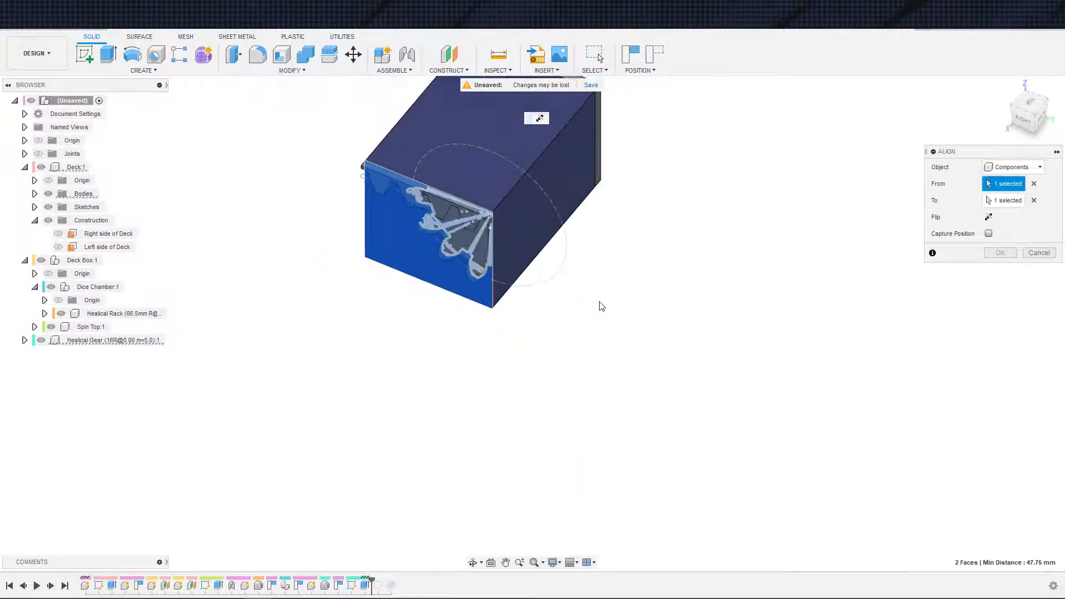
Flip the alignment until the gear lies outside the block's right face with its teeth pointing down, and accept it.
{"action": "middle_click_drag", "start_coordinate": [602, 307], "coordinate": [657, 316], "text": "shift"}
{"action": "left_click", "coordinate": [987, 218]}
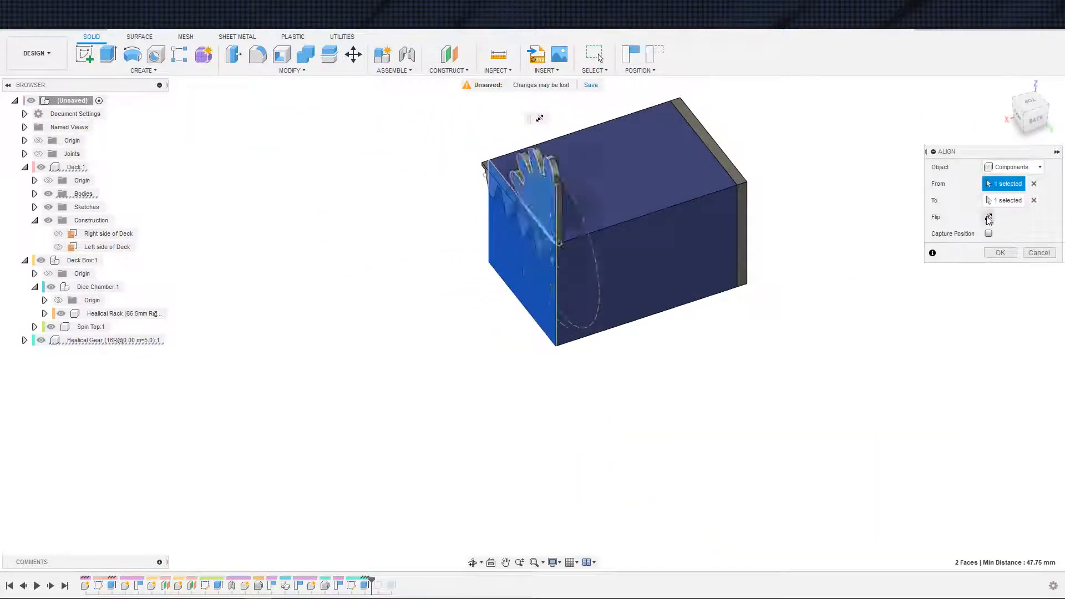
{"action": "left_click", "coordinate": [988, 218]}
{"action": "left_click", "coordinate": [988, 219]}
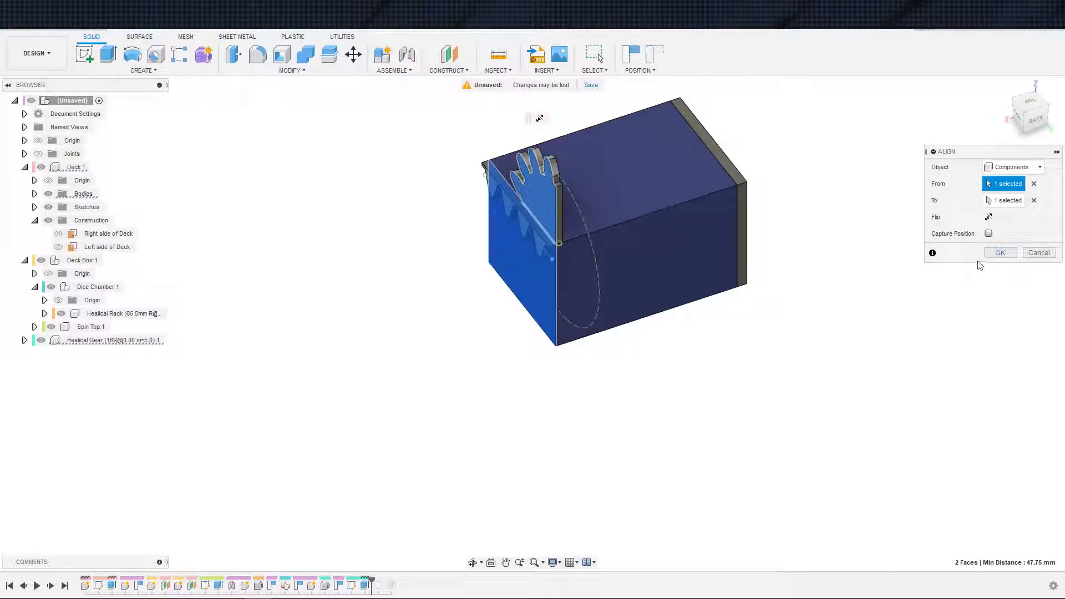
{"action": "middle_click_drag", "start_coordinate": [583, 322], "coordinate": [645, 290], "text": "shift"}
{"action": "scroll", "coordinate": [554, 305], "scroll_direction": "up", "scroll_amount": 5}
{"action": "scroll", "coordinate": [554, 305], "scroll_direction": "down", "scroll_amount": 5}
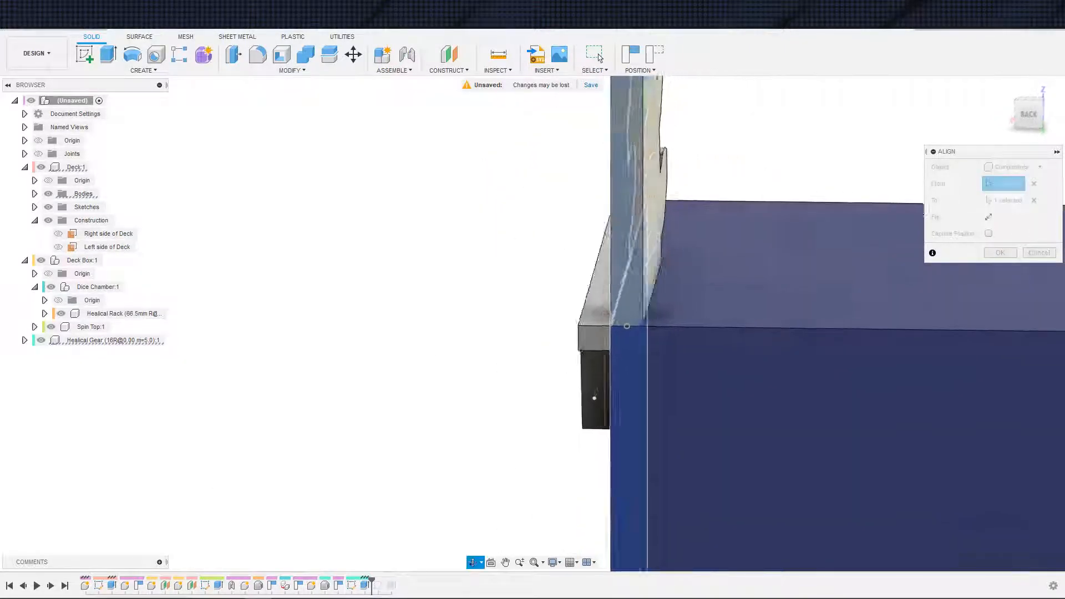
{"action": "left_click", "coordinate": [989, 217]}
{"action": "scroll", "coordinate": [747, 290], "scroll_direction": "down", "scroll_amount": 1}
{"action": "middle_click_drag", "start_coordinate": [555, 330], "coordinate": [638, 221]}
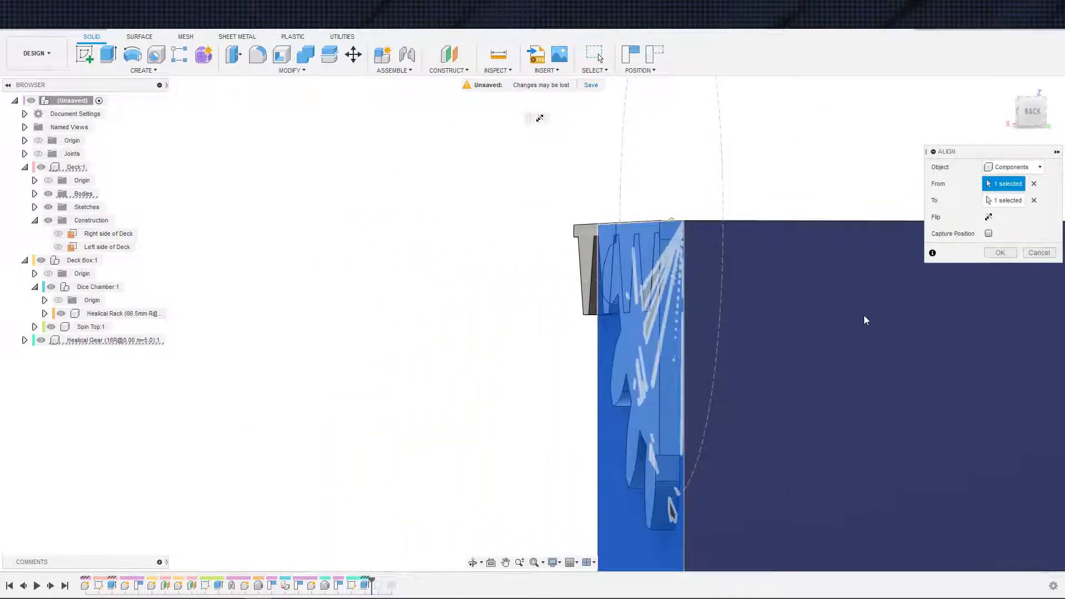
{"action": "scroll", "coordinate": [848, 334], "scroll_direction": "down", "scroll_amount": 3}
{"action": "middle_click_drag", "start_coordinate": [848, 334], "coordinate": [884, 329], "text": "shift"}
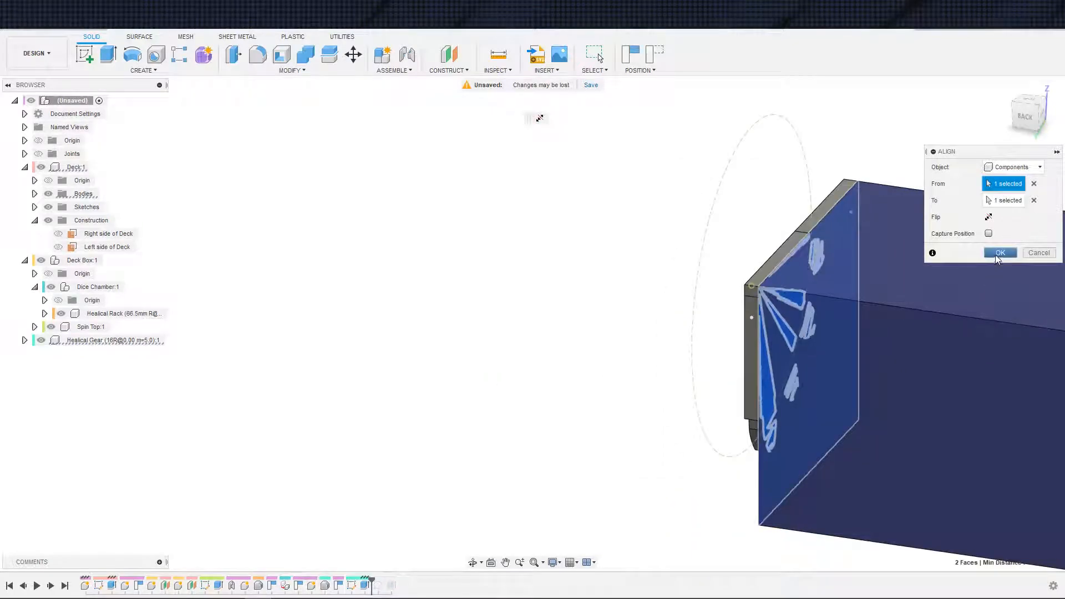
{"action": "left_click", "coordinate": [1001, 252]}
Capture the gear component's aligned position in the timeline.
{"action": "middle_click_drag", "start_coordinate": [677, 344], "coordinate": [906, 334], "text": "shift"}
{"action": "middle_click_drag", "start_coordinate": [852, 314], "coordinate": [827, 388]}
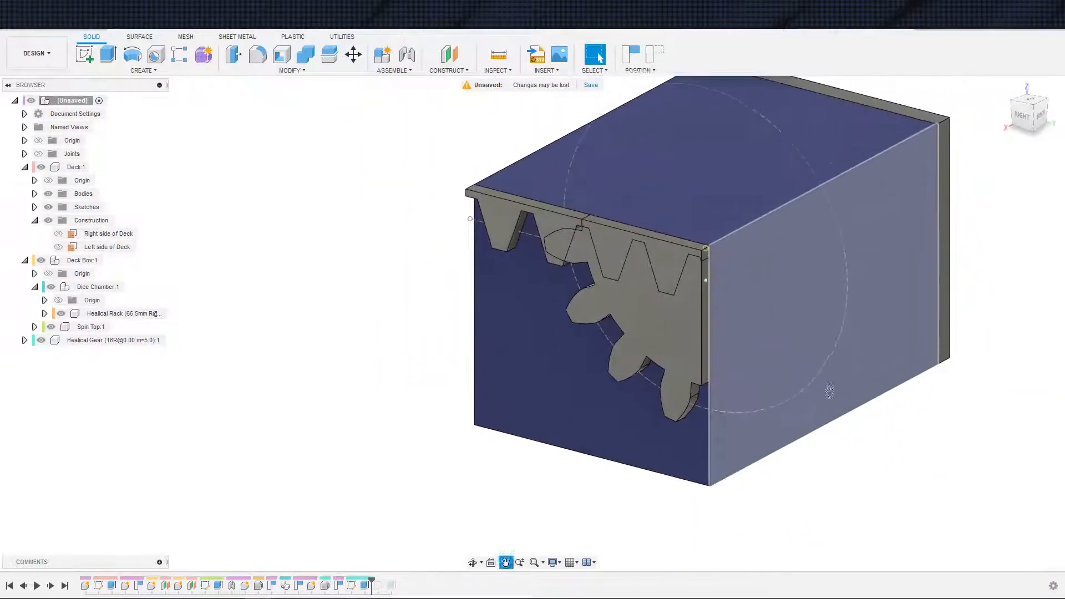
{"action": "scroll", "coordinate": [832, 386], "scroll_direction": "down", "scroll_amount": 2}
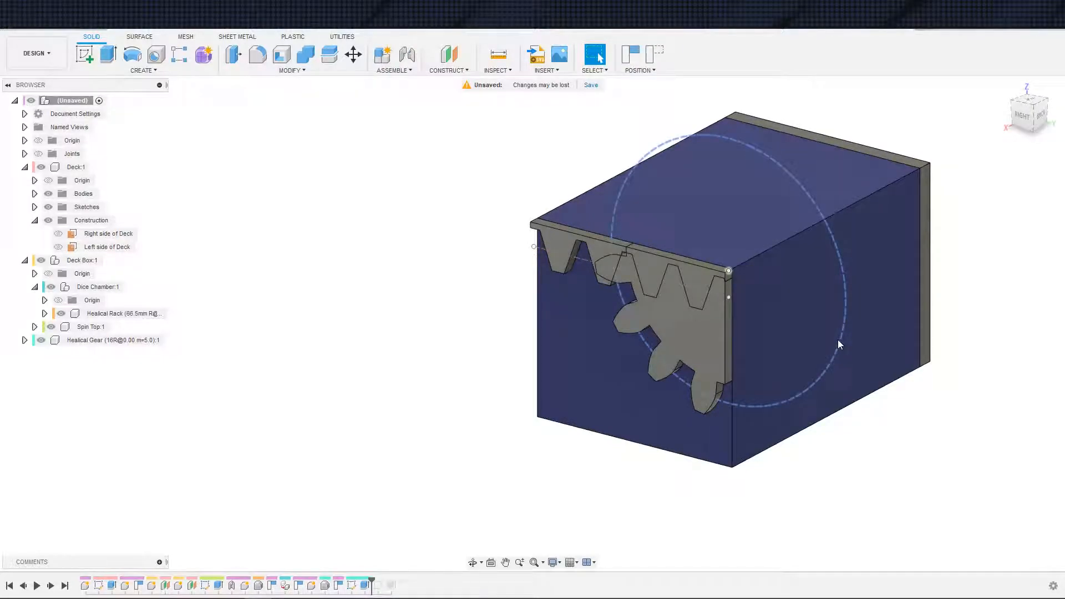
{"action": "left_click", "coordinate": [631, 276]}
{"action": "left_click", "coordinate": [341, 269]}
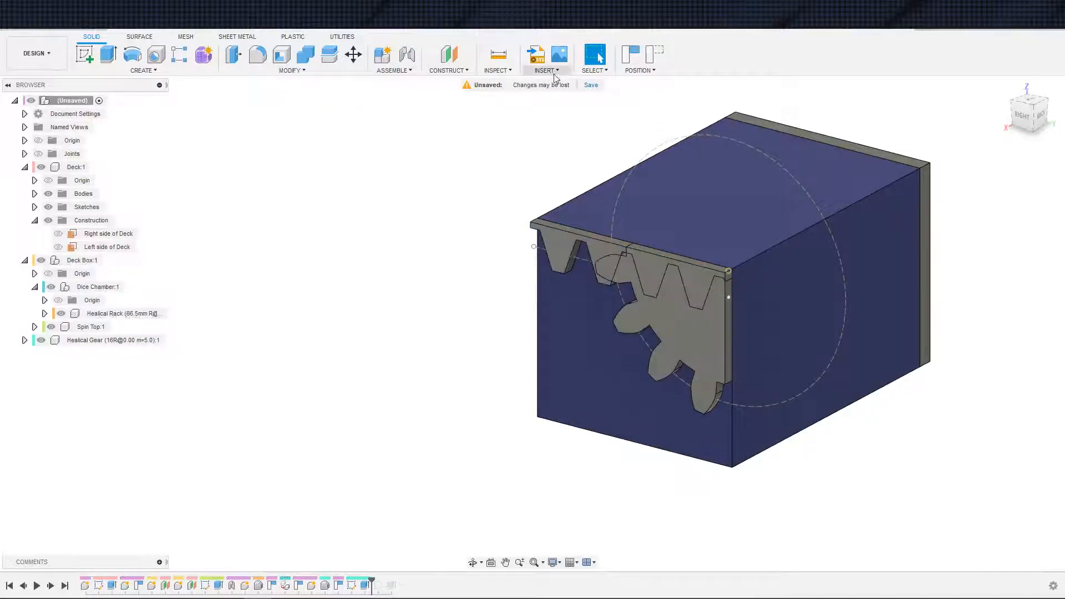
{"action": "left_click", "coordinate": [631, 54]}
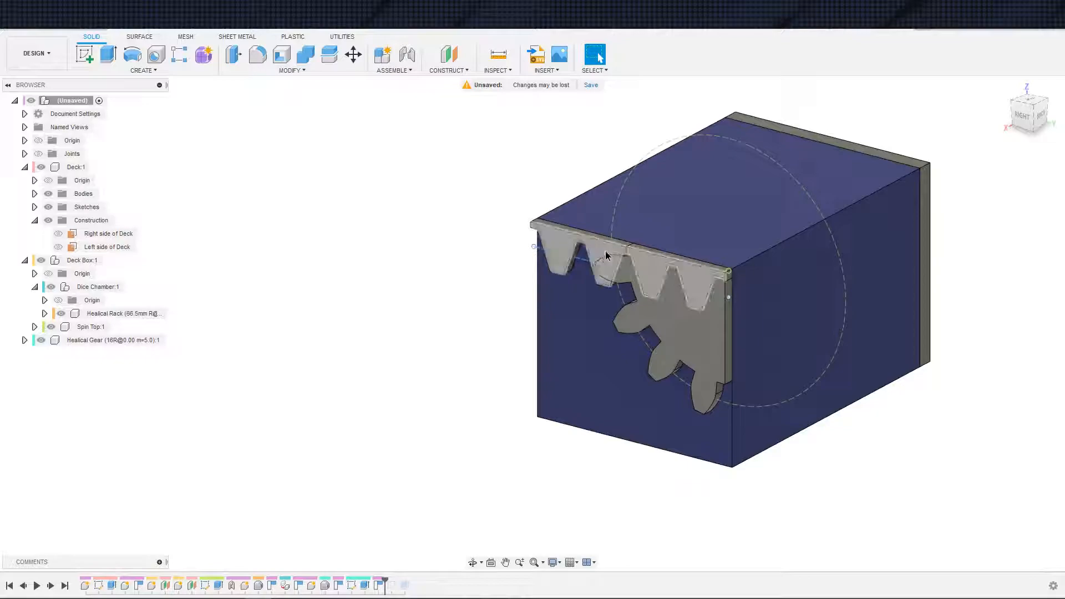
Align the rack's flat back face with the deck block's bottom face, flipped so the rack teeth point up toward the gear.
{"action": "left_click", "coordinate": [555, 239]}
{"action": "left_click", "coordinate": [292, 70]}
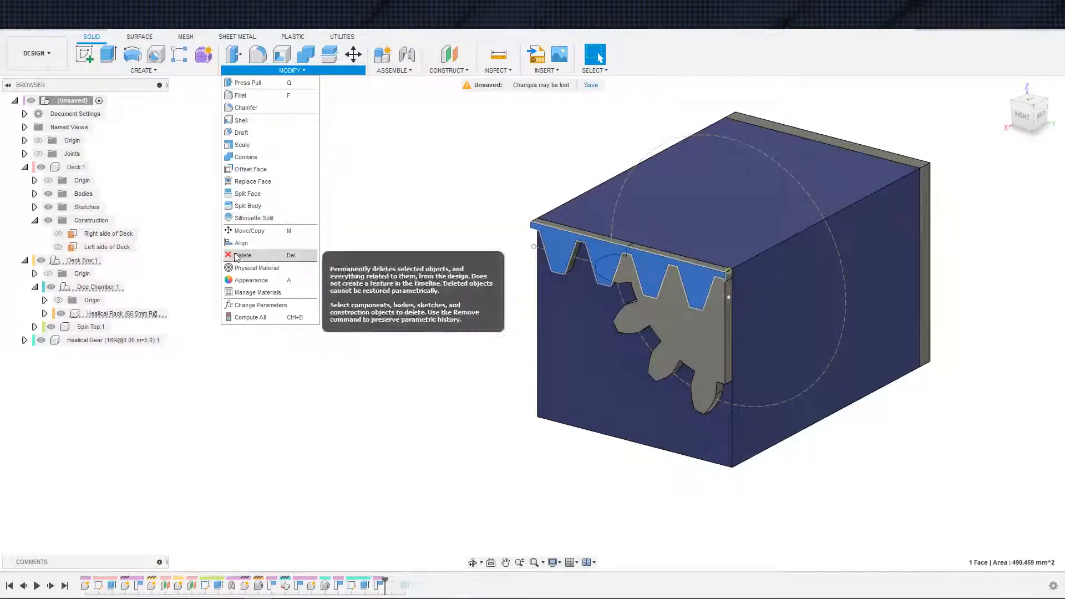
{"action": "left_click", "coordinate": [261, 256]}
{"action": "left_click", "coordinate": [1033, 185]}
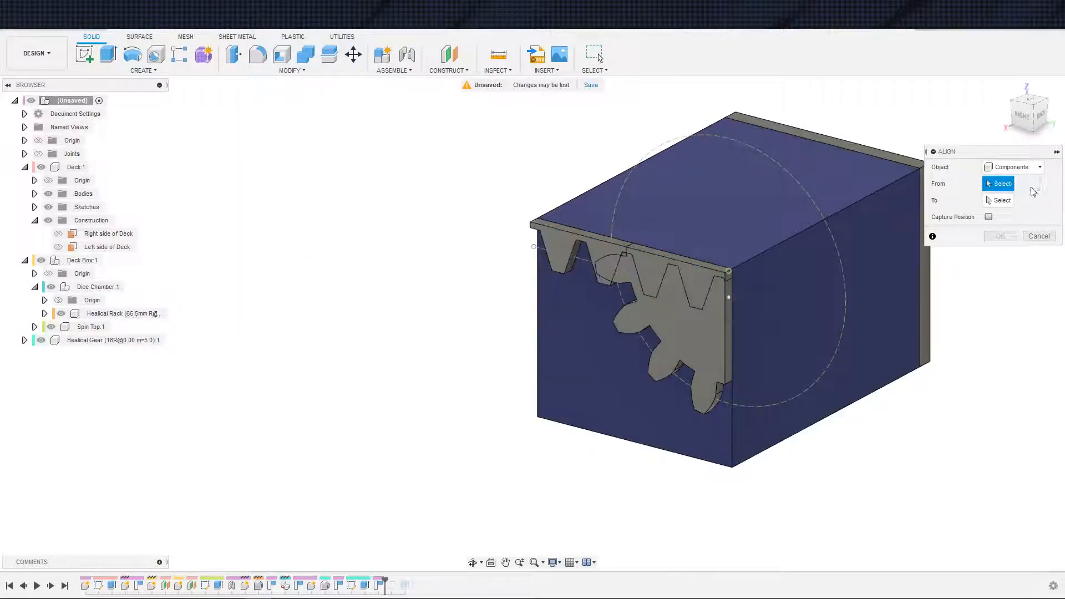
{"action": "scroll", "coordinate": [709, 295], "scroll_direction": "up", "scroll_amount": 3}
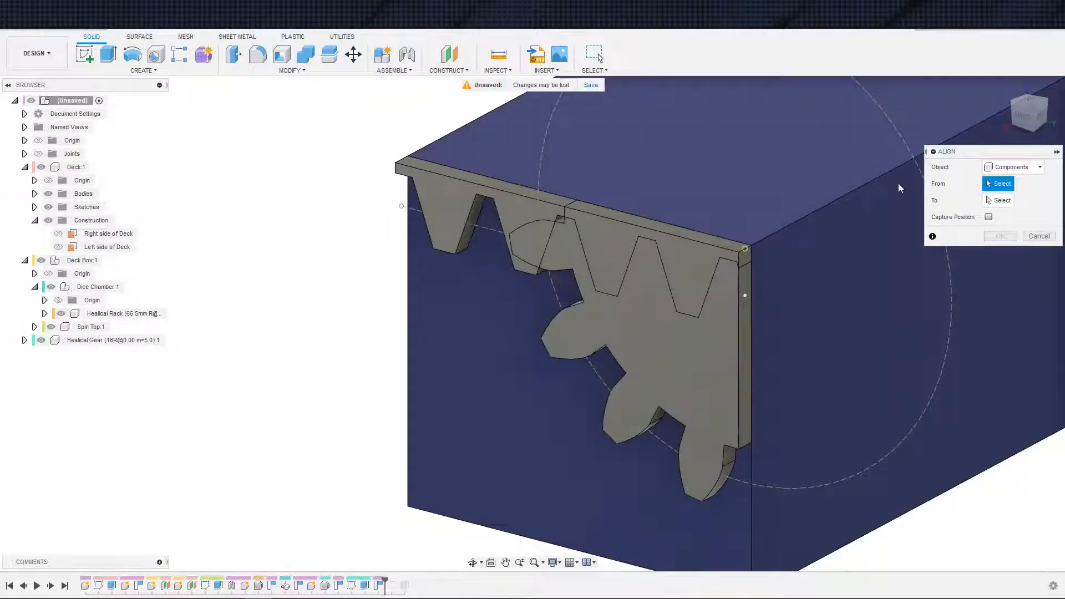
{"action": "scroll", "coordinate": [536, 198], "scroll_direction": "up", "scroll_amount": 2}
{"action": "left_click", "coordinate": [536, 199]}
{"action": "scroll", "coordinate": [505, 381], "scroll_direction": "down", "scroll_amount": 3}
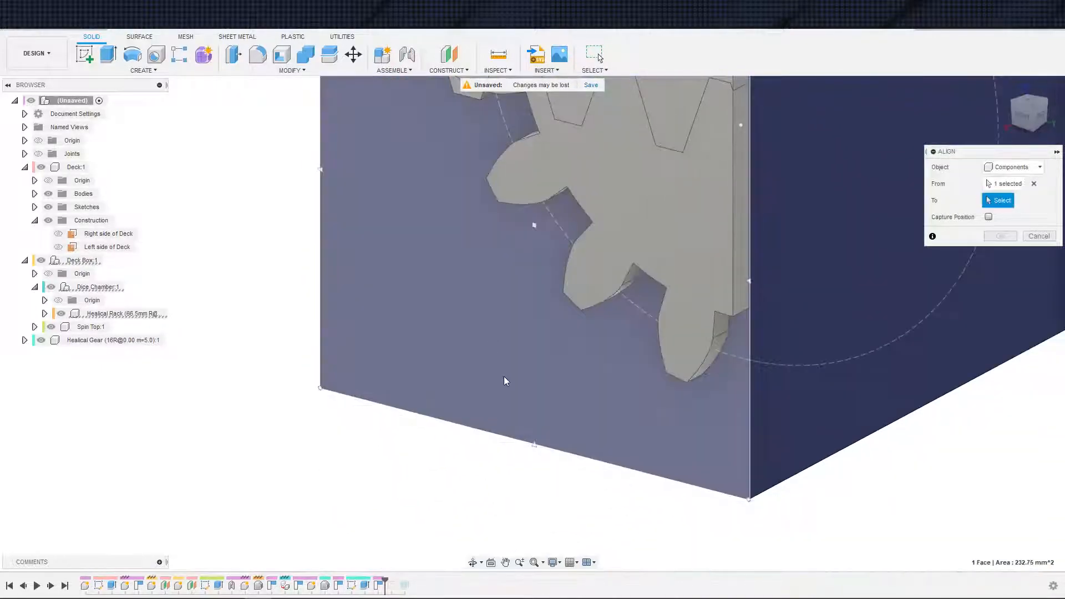
{"action": "middle_click_drag", "start_coordinate": [489, 388], "coordinate": [471, 151], "text": "shift"}
{"action": "left_click", "coordinate": [502, 457]}
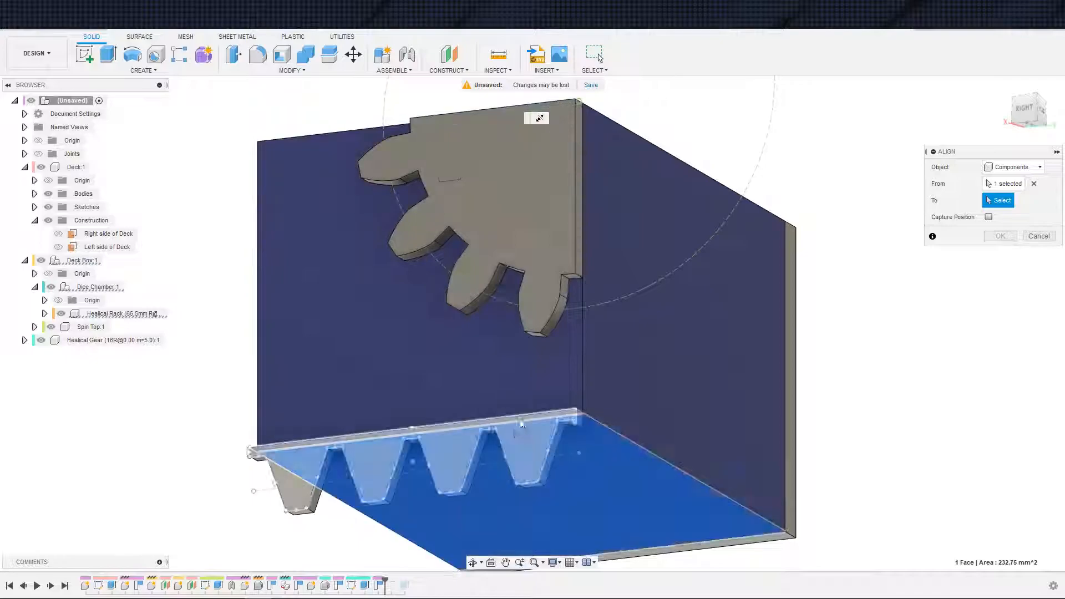
{"action": "left_click", "coordinate": [989, 217]}
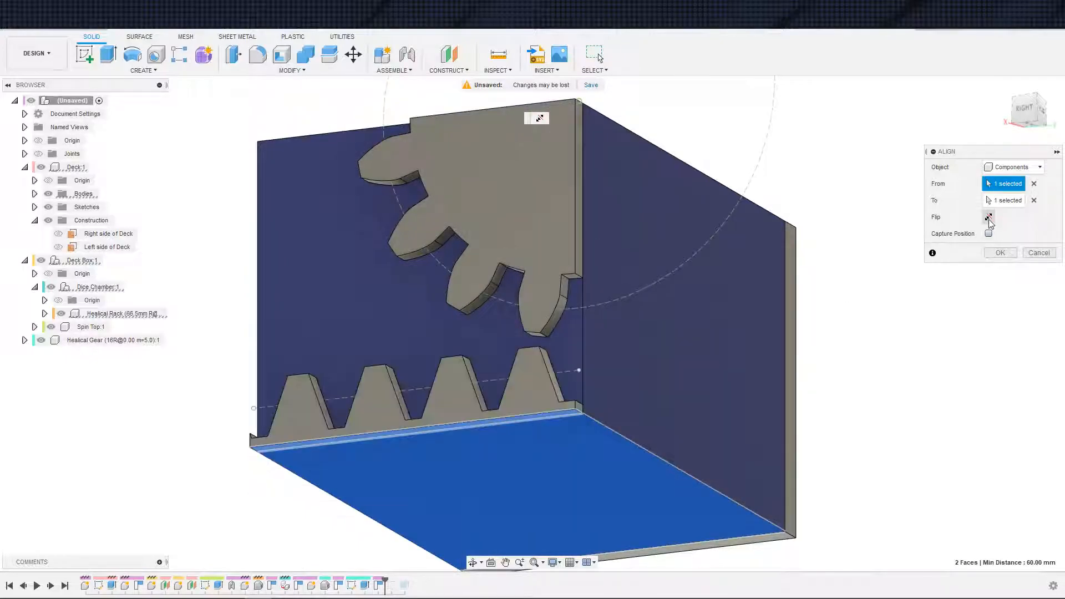
{"action": "left_click", "coordinate": [993, 253]}
{"action": "middle_click_drag", "start_coordinate": [738, 278], "coordinate": [724, 341], "text": "shift"}
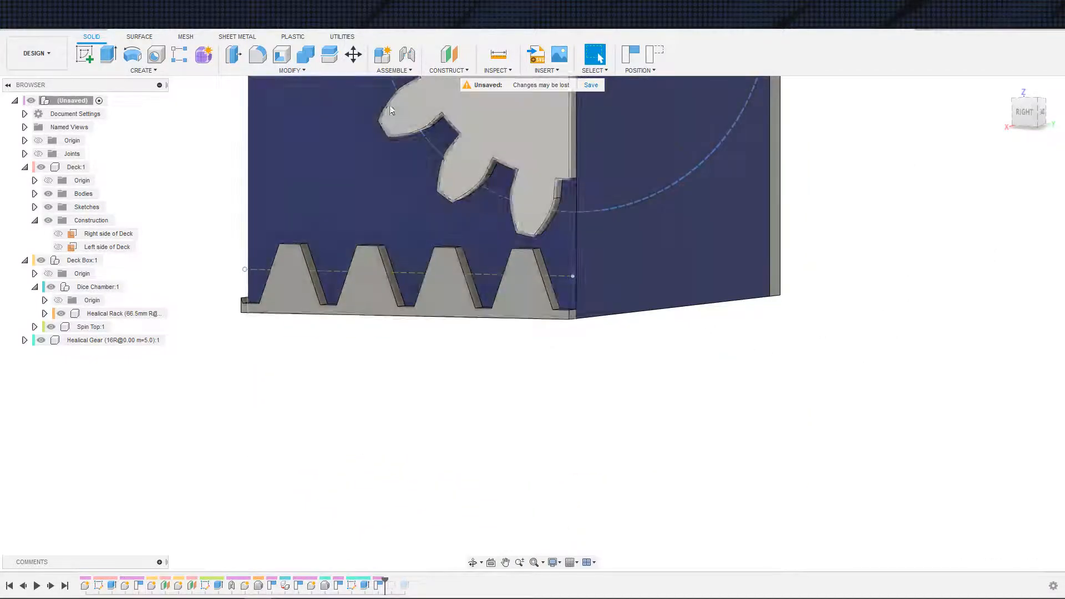
Try to align the rack's pitch line with the gear's pitch circle.
{"action": "left_click", "coordinate": [292, 70]}
{"action": "left_click", "coordinate": [277, 253]}
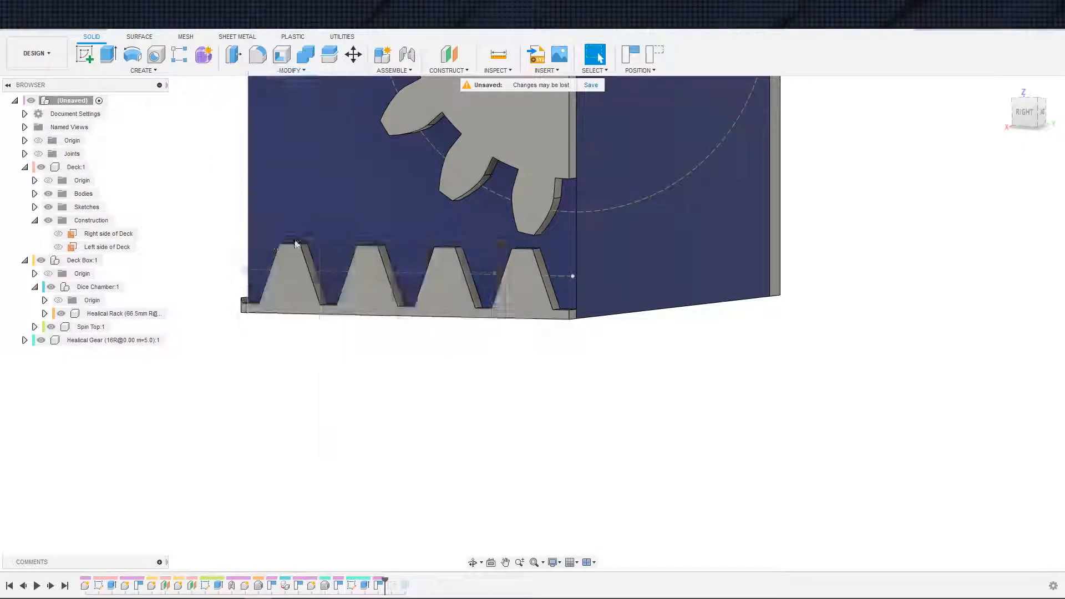
{"action": "left_click", "coordinate": [487, 277]}
{"action": "left_click", "coordinate": [564, 213]}
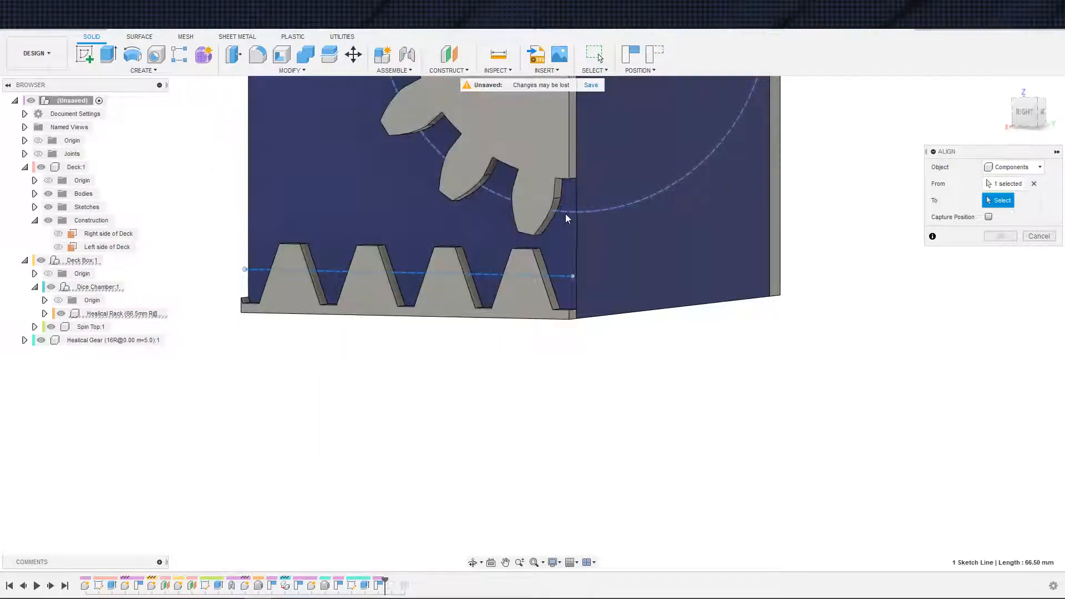
{"action": "scroll", "coordinate": [566, 211], "scroll_direction": "down", "scroll_amount": 5}
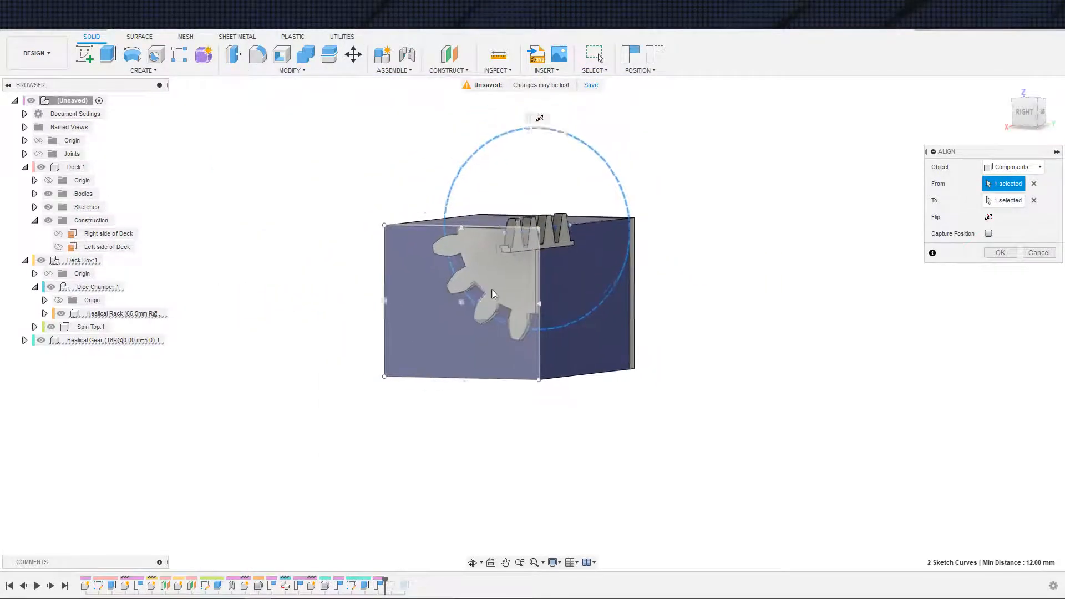
{"action": "key", "text": "Return"}
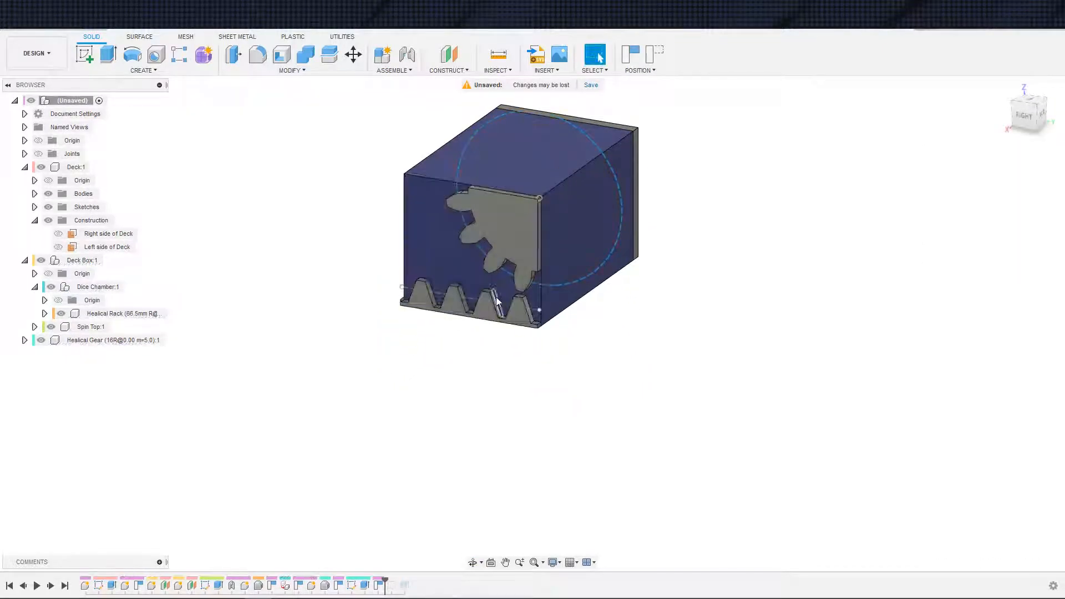
Try to align the top face of the rack tooth nearest the gear with the small flat face beside the gear's last tooth.
{"action": "scroll", "coordinate": [497, 310], "scroll_direction": "up", "scroll_amount": 2}
{"action": "scroll", "coordinate": [497, 310], "scroll_direction": "up", "scroll_amount": 4}
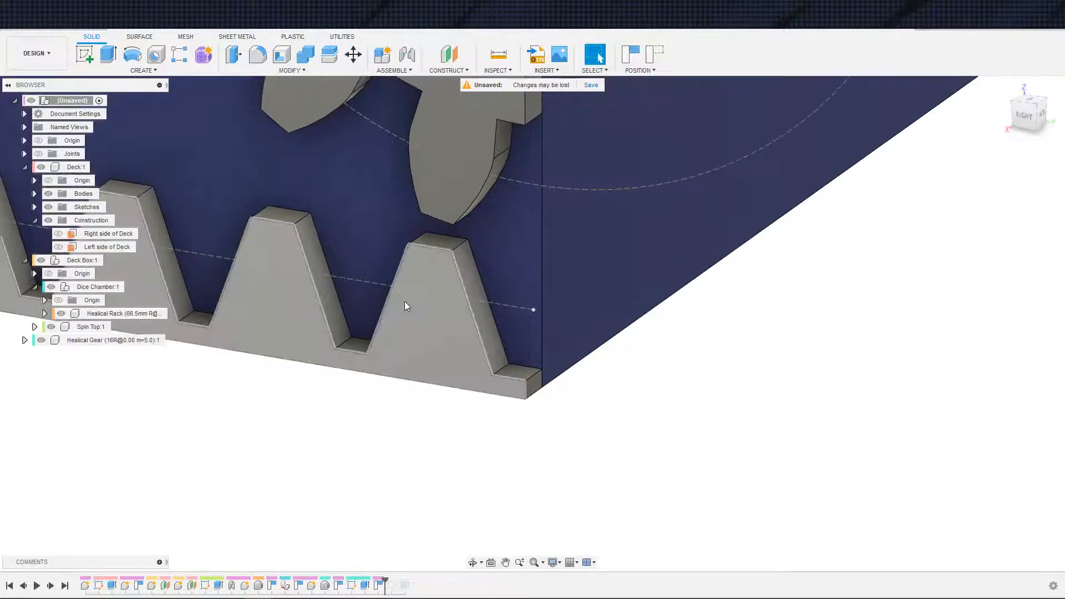
{"action": "middle_click_drag", "start_coordinate": [405, 305], "coordinate": [283, 344]}
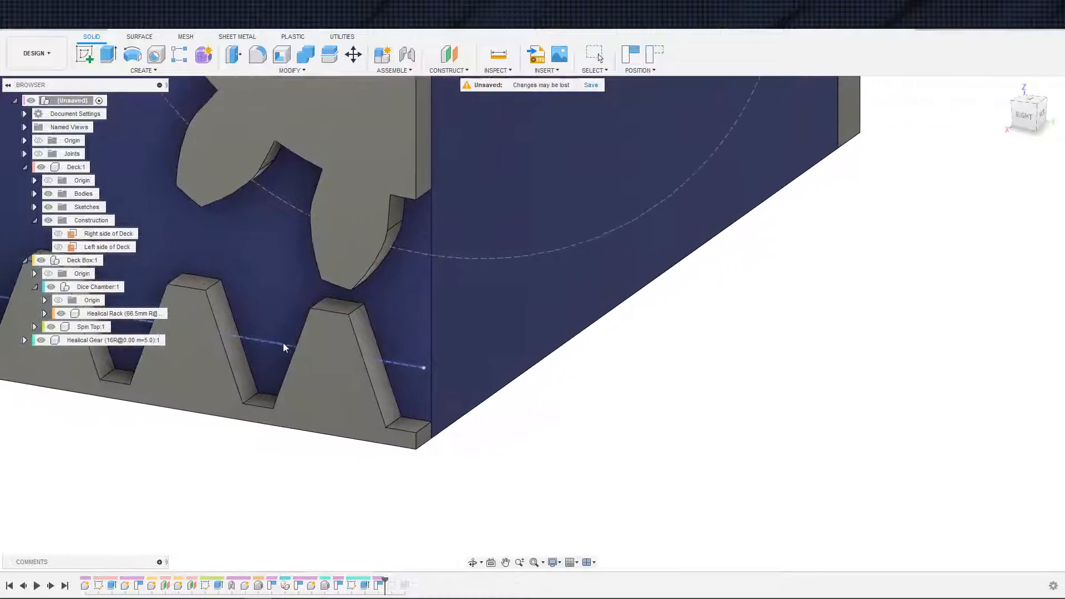
{"action": "right_click", "coordinate": [326, 309]}
{"action": "left_click", "coordinate": [320, 278]}
{"action": "left_click", "coordinate": [297, 75]}
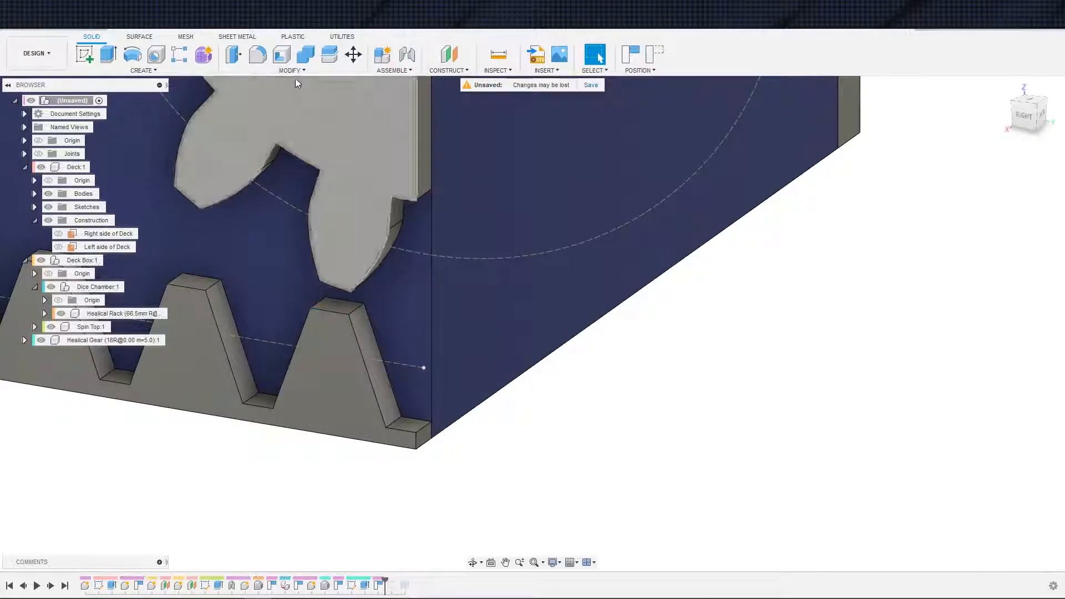
{"action": "left_click", "coordinate": [249, 250]}
{"action": "scroll", "coordinate": [340, 309], "scroll_direction": "up", "scroll_amount": 3}
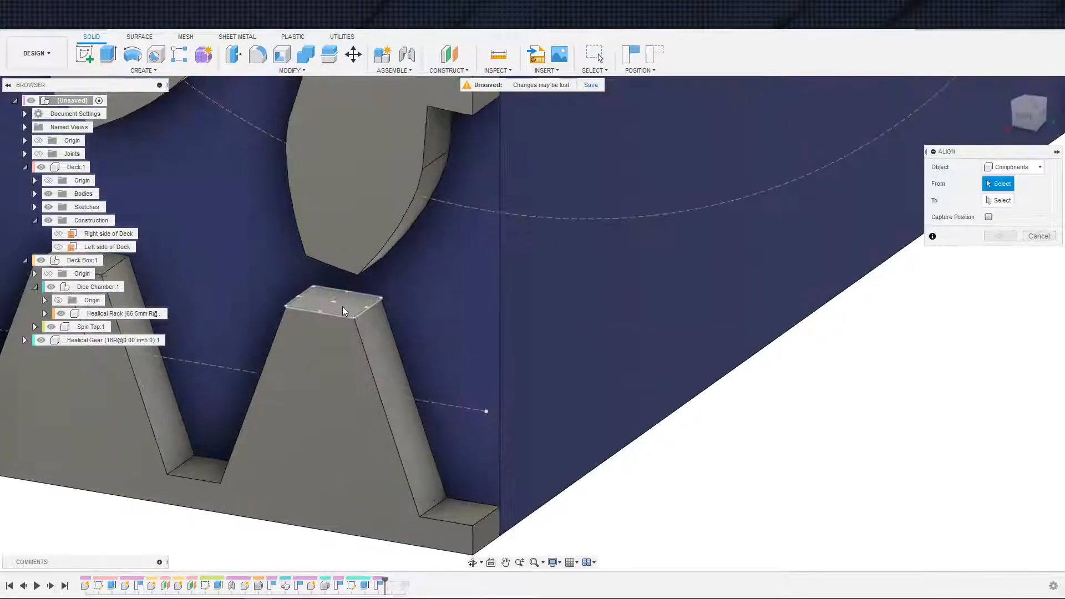
{"action": "left_click", "coordinate": [342, 308]}
{"action": "middle_click_drag", "start_coordinate": [461, 273], "coordinate": [364, 359]}
{"action": "scroll", "coordinate": [364, 360], "scroll_direction": "down", "scroll_amount": 3}
{"action": "middle_click_drag", "start_coordinate": [374, 303], "coordinate": [355, 285], "text": "shift"}
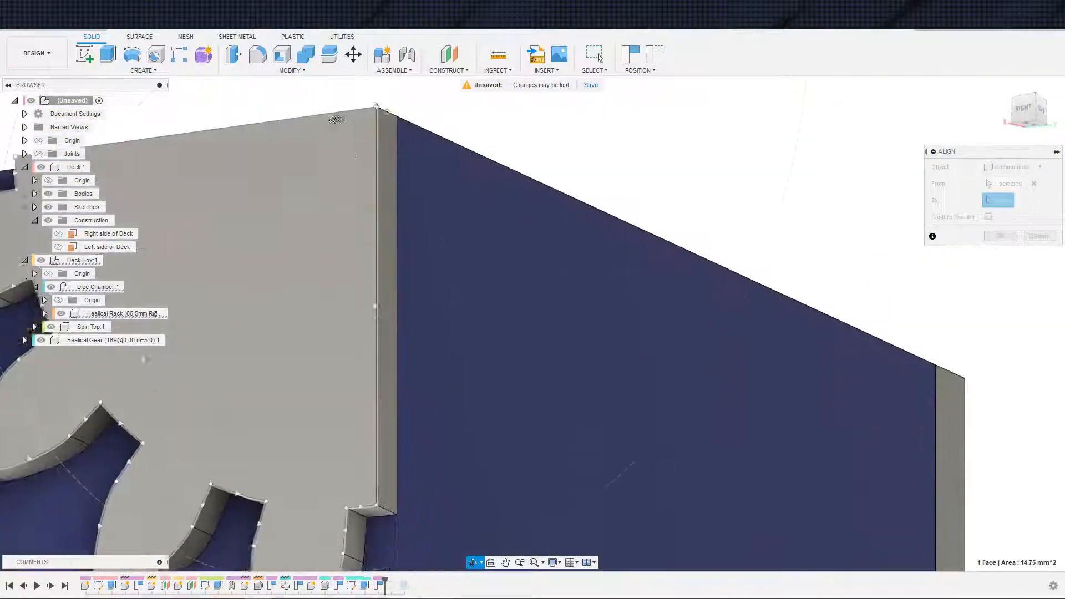
{"action": "scroll", "coordinate": [355, 284], "scroll_direction": "down", "scroll_amount": 1}
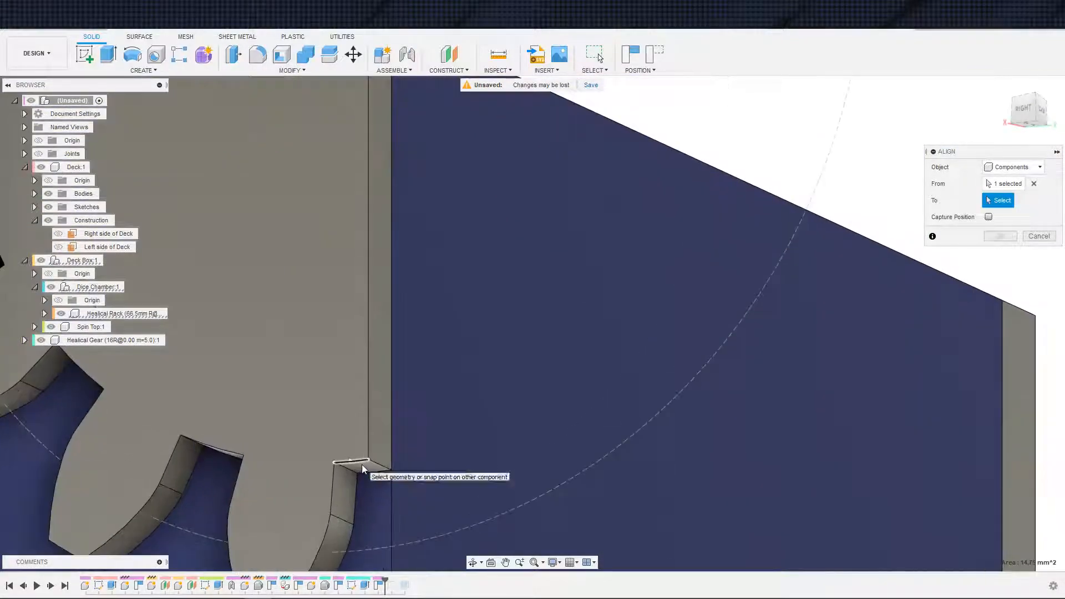
{"action": "left_click", "coordinate": [363, 468]}
{"action": "scroll", "coordinate": [373, 416], "scroll_direction": "down", "scroll_amount": 3}
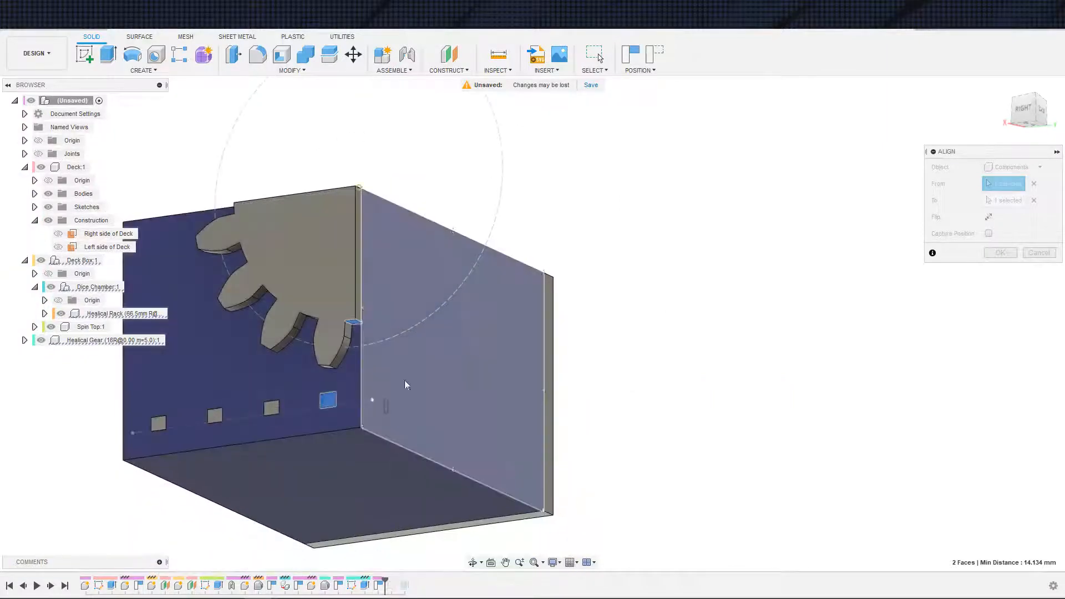
Try flipping the rack's alignment to the gear, inspect the resulting position, and close the Align command.
{"action": "left_click", "coordinate": [989, 217]}
{"action": "left_click", "coordinate": [989, 217]}
{"action": "left_click", "coordinate": [989, 217]}
{"action": "scroll", "coordinate": [651, 373], "scroll_direction": "up", "scroll_amount": 1}
{"action": "middle_click_drag", "start_coordinate": [638, 331], "coordinate": [771, 517], "text": "shift"}
{"action": "scroll", "coordinate": [614, 439], "scroll_direction": "up", "scroll_amount": 3}
{"action": "middle_click_drag", "start_coordinate": [618, 422], "coordinate": [717, 592]}
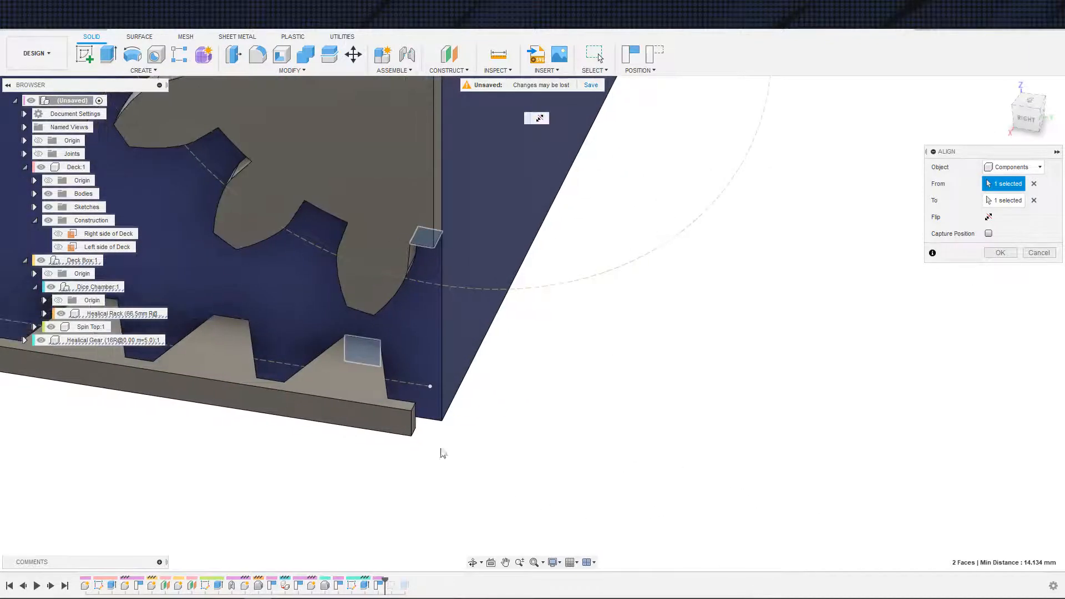
{"action": "middle_click_drag", "start_coordinate": [401, 394], "coordinate": [485, 569]}
{"action": "middle_click_drag", "start_coordinate": [542, 490], "coordinate": [487, 344], "text": "shift"}
{"action": "key", "text": "Return"}
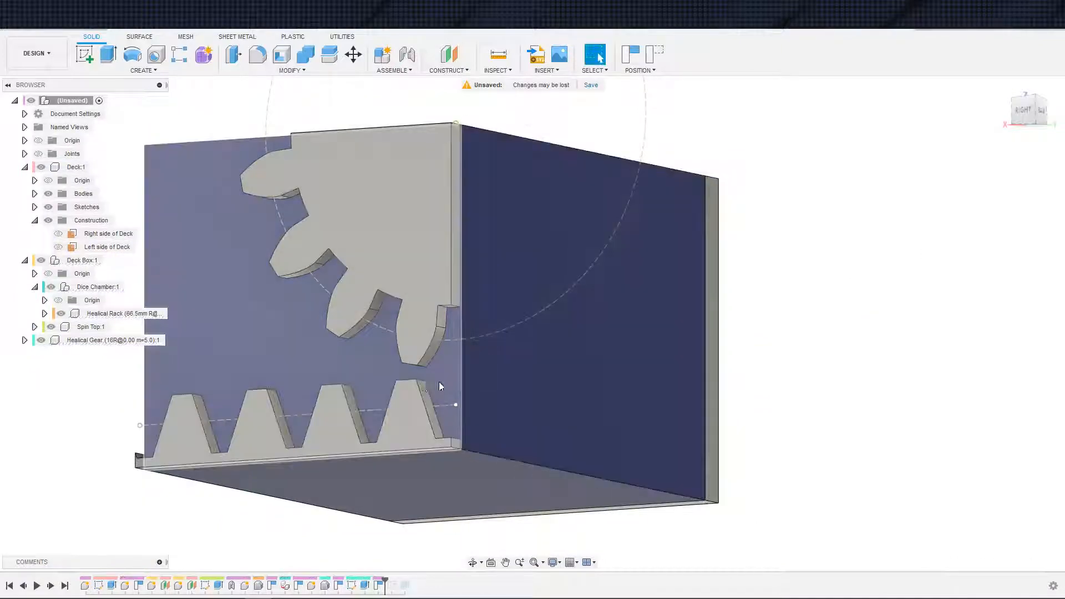
Move the rack component 13 mm up along Z toward the gear using a translate move.
{"action": "key", "text": "m"}
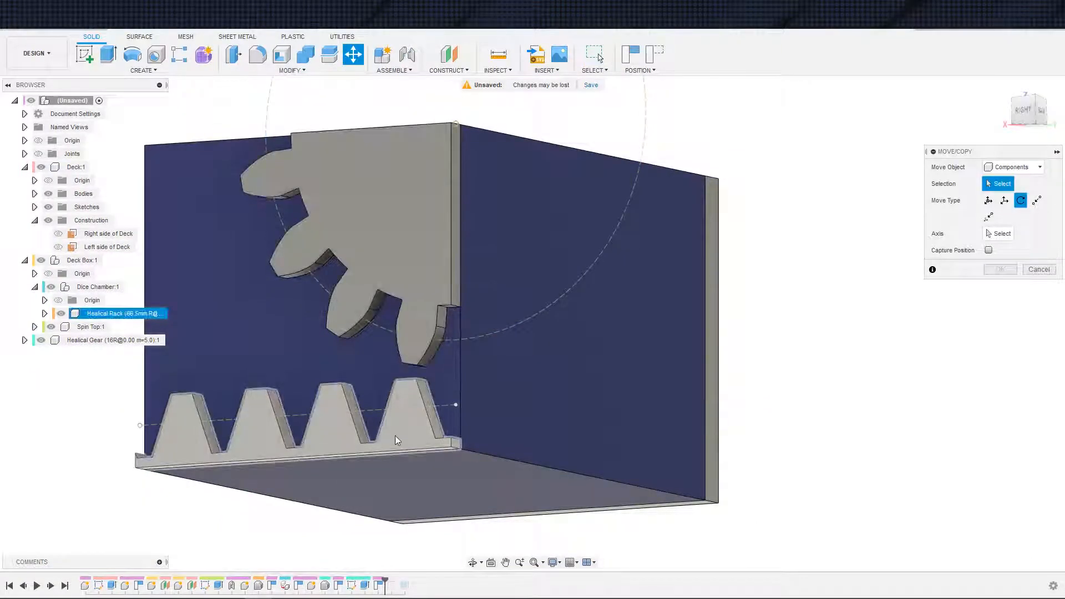
{"action": "left_click", "coordinate": [419, 400]}
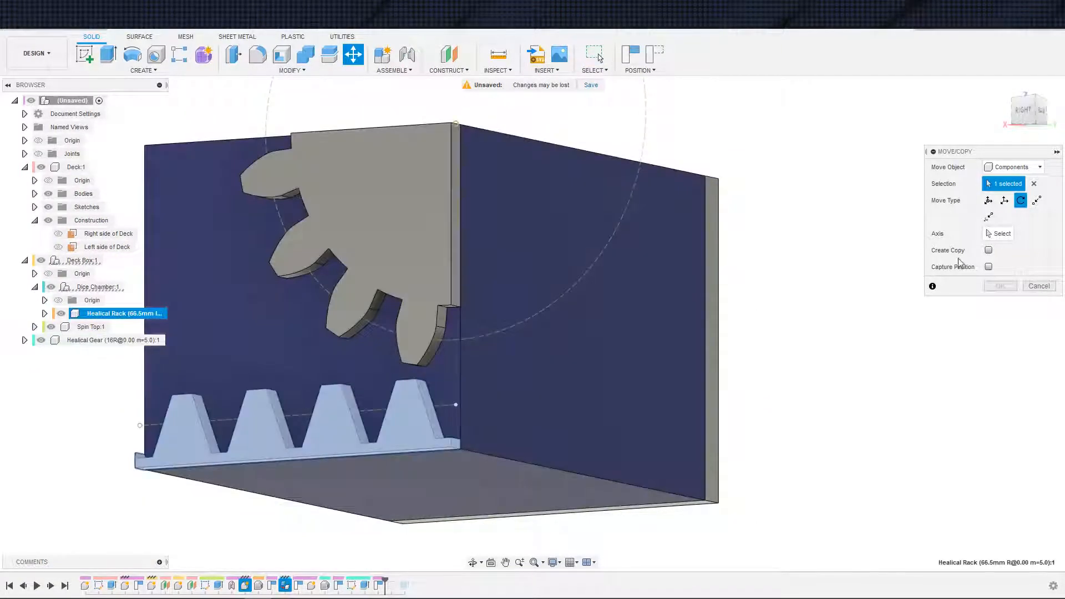
{"action": "left_click", "coordinate": [1005, 201]}
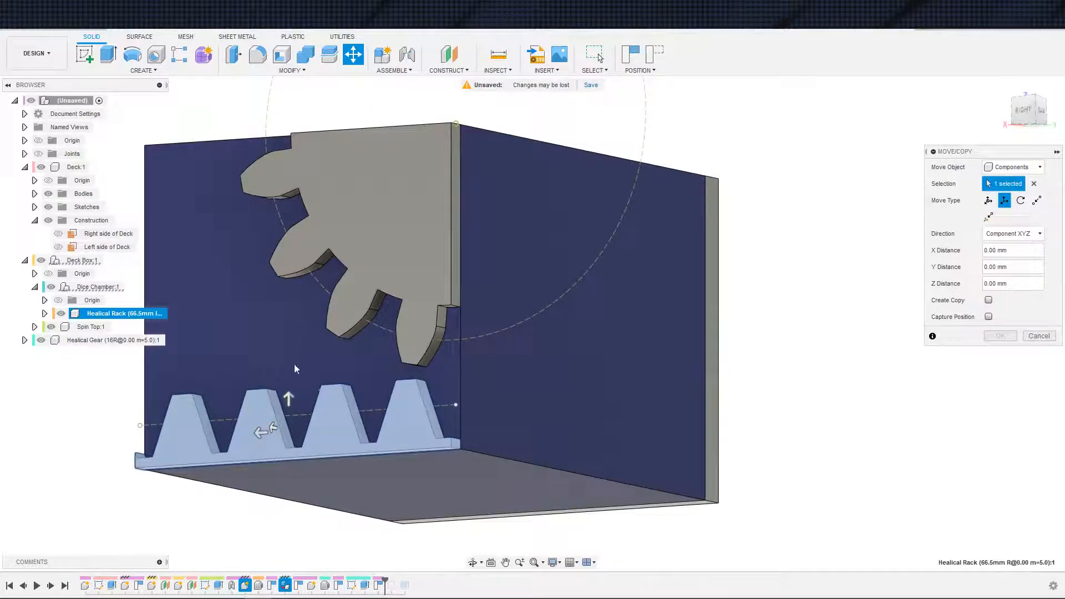
{"action": "left_click_drag", "start_coordinate": [289, 400], "coordinate": [284, 325]}
{"action": "scroll", "coordinate": [438, 332], "scroll_direction": "up", "scroll_amount": 2}
{"action": "scroll", "coordinate": [439, 332], "scroll_direction": "up", "scroll_amount": 2}
{"action": "middle_click_drag", "start_coordinate": [438, 332], "coordinate": [411, 433], "text": "shift"}
{"action": "scroll", "coordinate": [335, 350], "scroll_direction": "up", "scroll_amount": 1}
{"action": "scroll", "coordinate": [335, 349], "scroll_direction": "up", "scroll_amount": 1}
{"action": "middle_click_drag", "start_coordinate": [336, 350], "coordinate": [554, 338], "text": "shift"}
{"action": "middle_click_drag", "start_coordinate": [374, 360], "coordinate": [259, 384], "text": "shift"}
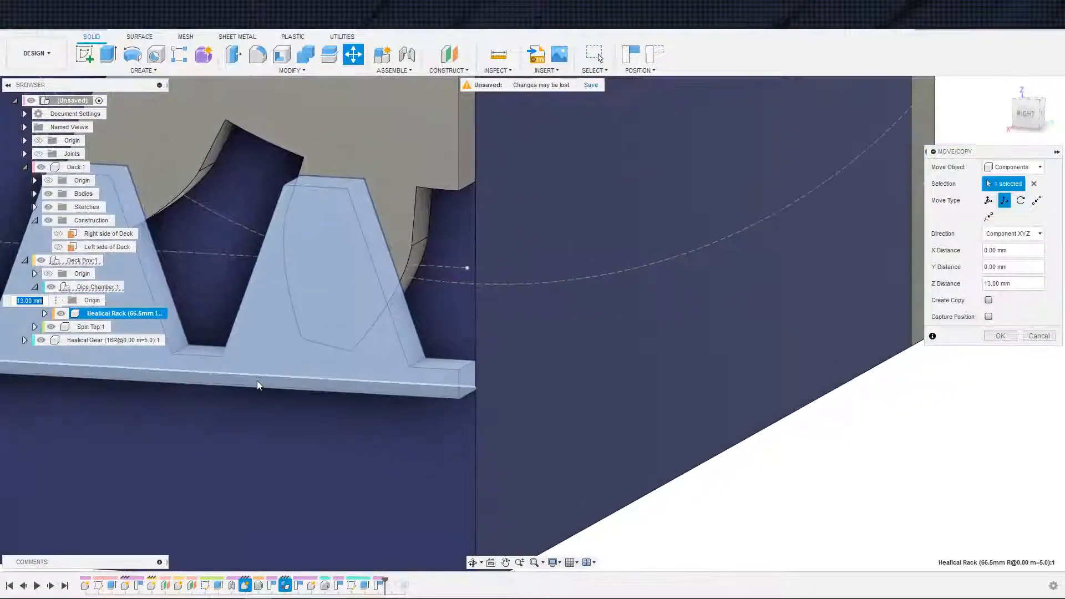
{"action": "scroll", "coordinate": [213, 351], "scroll_direction": "down", "scroll_amount": 3}
{"action": "middle_click_drag", "start_coordinate": [214, 350], "coordinate": [449, 348]}
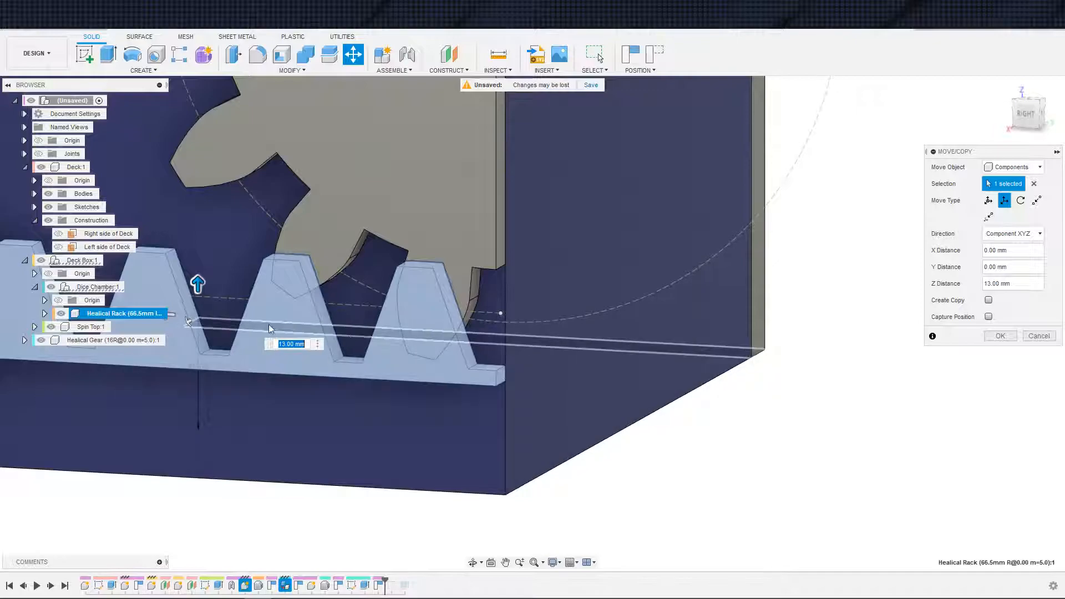
Adjust the rack's translation to 6.25 mm along X and 12 mm along Z so its last tooth meets the gear's last tooth.
{"action": "middle_click_drag", "start_coordinate": [158, 313], "coordinate": [288, 335]}
{"action": "left_click_drag", "start_coordinate": [288, 335], "coordinate": [219, 338]}
{"action": "mouse_move", "coordinate": [391, 388]}
{"action": "middle_mouse_down", "text": "shift"}
{"action": "mouse_move", "coordinate": [356, 384]}
{"action": "mouse_move", "coordinate": [382, 382]}
{"action": "middle_mouse_up", "text": "shift"}
{"action": "middle_click_drag", "start_coordinate": [270, 378], "coordinate": [386, 389]}
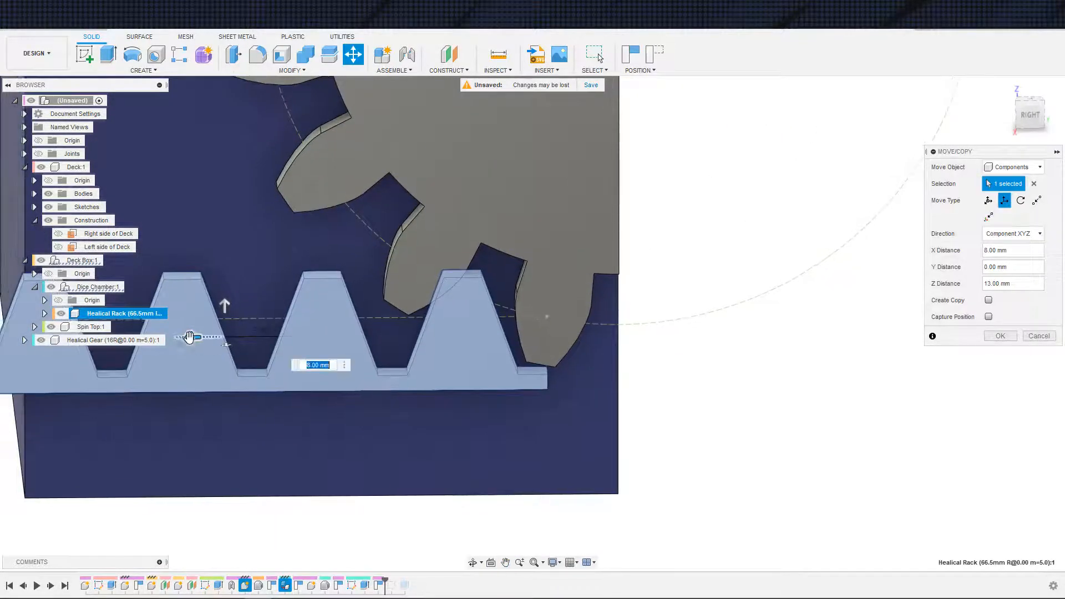
{"action": "left_click_drag", "start_coordinate": [189, 339], "coordinate": [198, 339]}
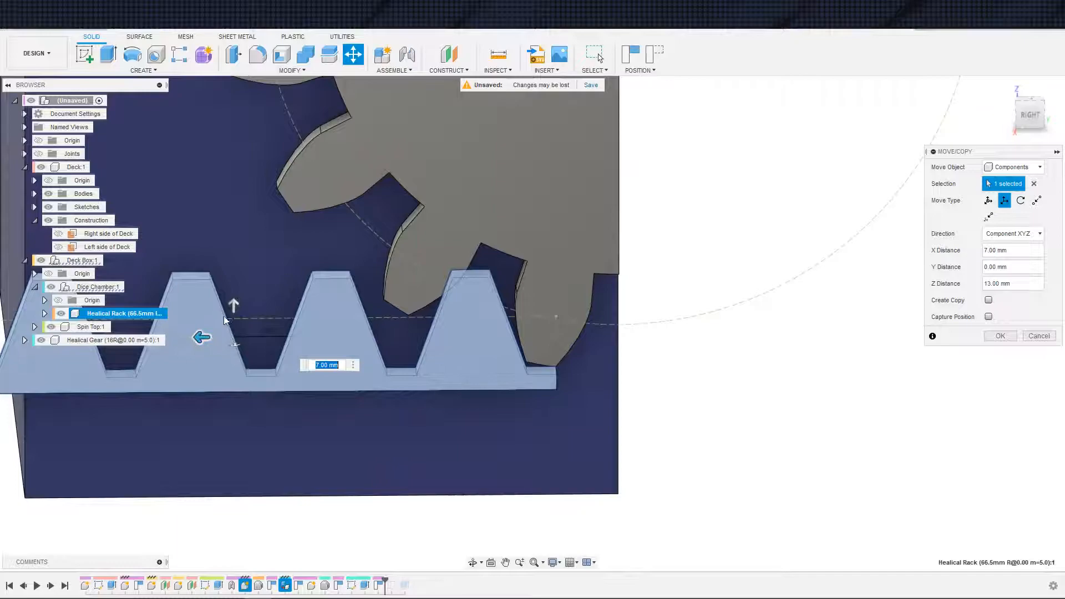
{"action": "left_click_drag", "start_coordinate": [234, 305], "coordinate": [236, 314]}
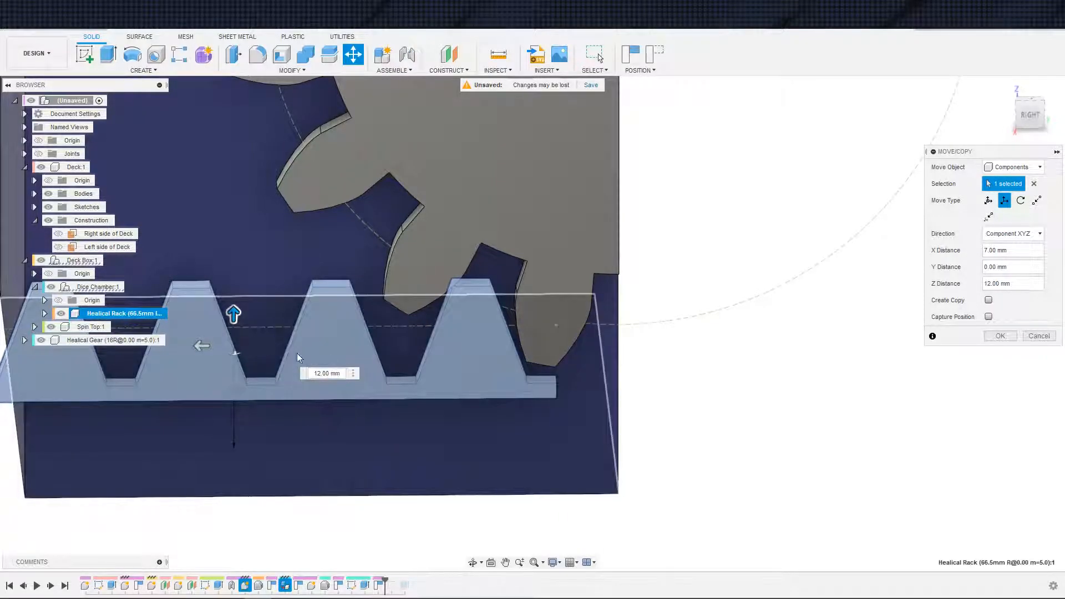
{"action": "left_click_drag", "start_coordinate": [201, 346], "coordinate": [211, 347]}
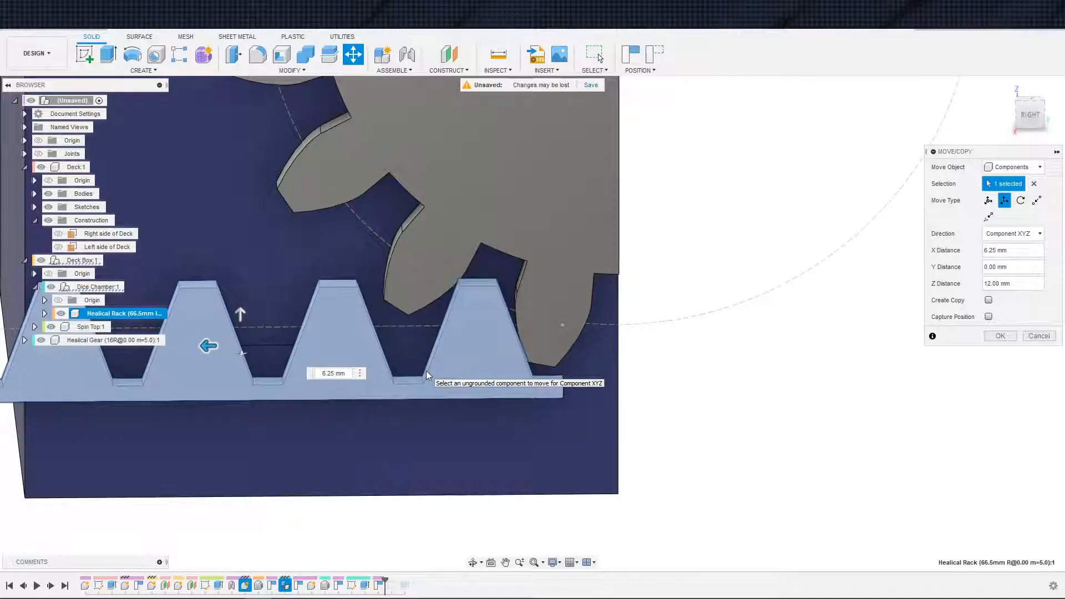
Check the contact between rack and gear teeth closely, enable capturing the position, and accept the rack's move.
{"action": "scroll", "coordinate": [544, 355], "scroll_direction": "up", "scroll_amount": 5}
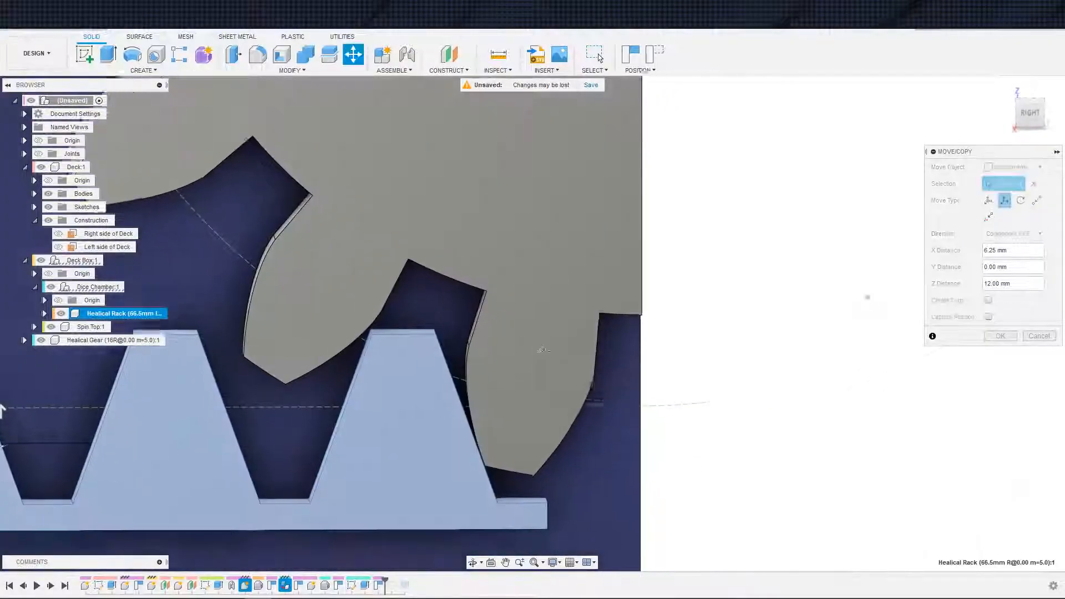
{"action": "scroll", "coordinate": [542, 350], "scroll_direction": "up", "scroll_amount": 5}
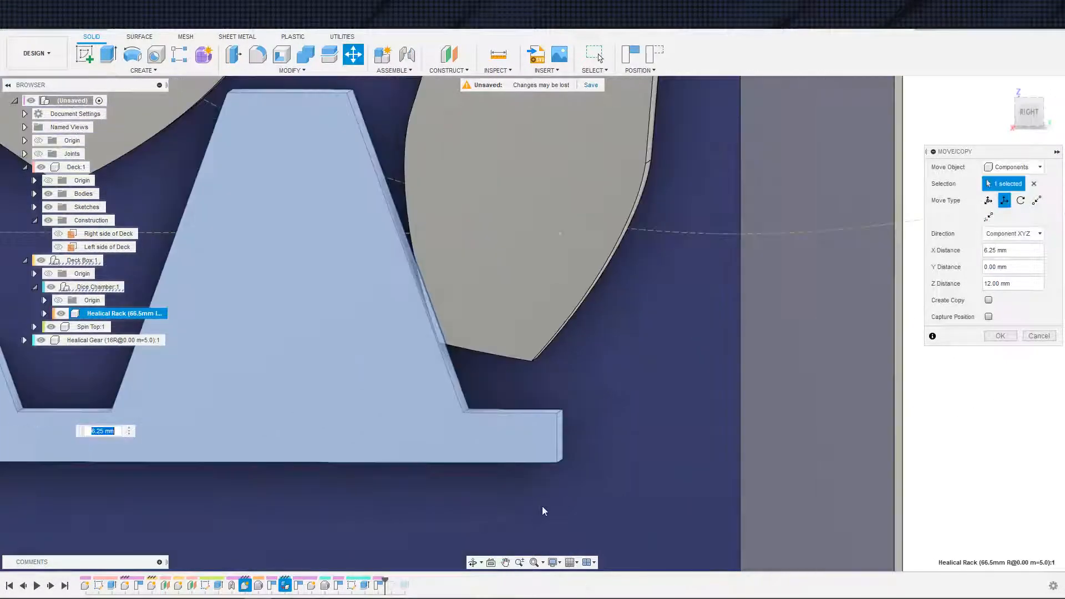
{"action": "scroll", "coordinate": [465, 460], "scroll_direction": "up", "scroll_amount": 5}
{"action": "scroll", "coordinate": [492, 447], "scroll_direction": "down", "scroll_amount": 6}
{"action": "scroll", "coordinate": [489, 462], "scroll_direction": "up", "scroll_amount": 2}
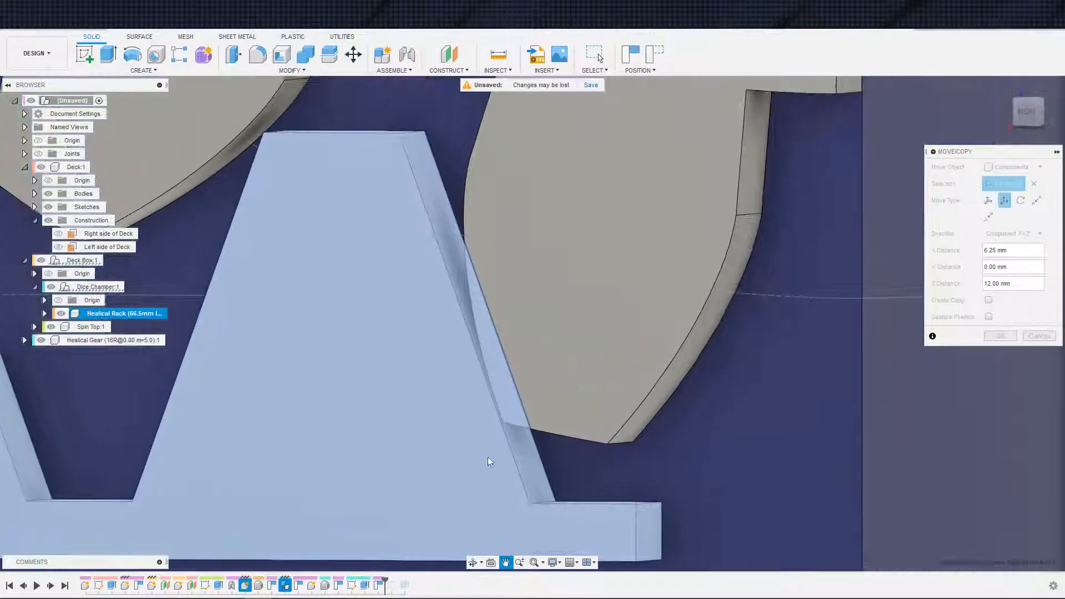
{"action": "middle_click_drag", "start_coordinate": [592, 465], "coordinate": [610, 456], "text": "shift"}
{"action": "middle_click_drag", "start_coordinate": [761, 356], "coordinate": [835, 327]}
{"action": "left_click", "coordinate": [989, 317]}
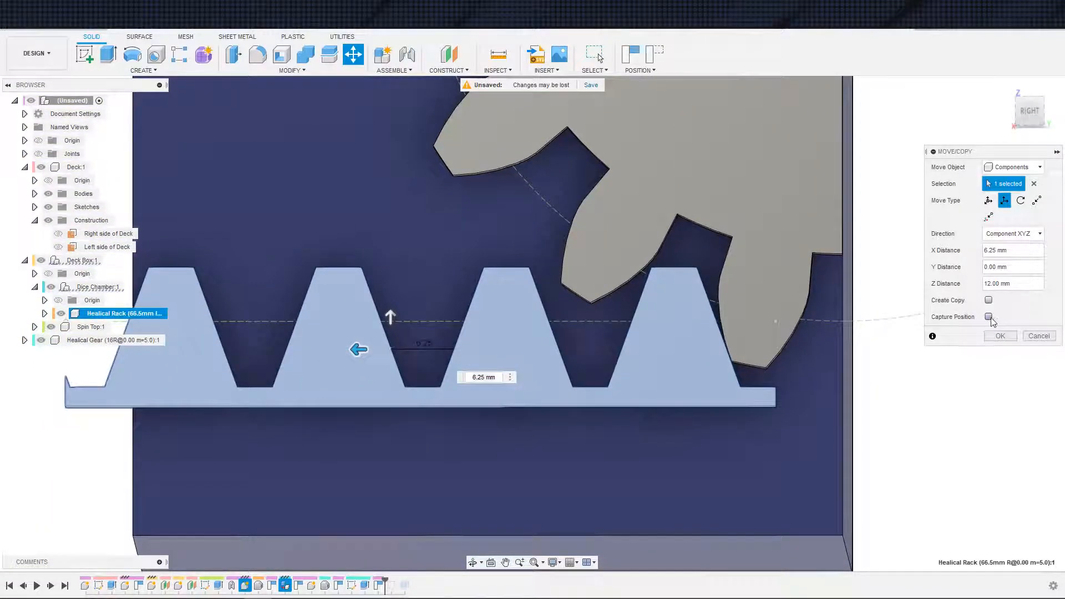
{"action": "left_click", "coordinate": [994, 337]}
{"action": "scroll", "coordinate": [819, 343], "scroll_direction": "down", "scroll_amount": 6}
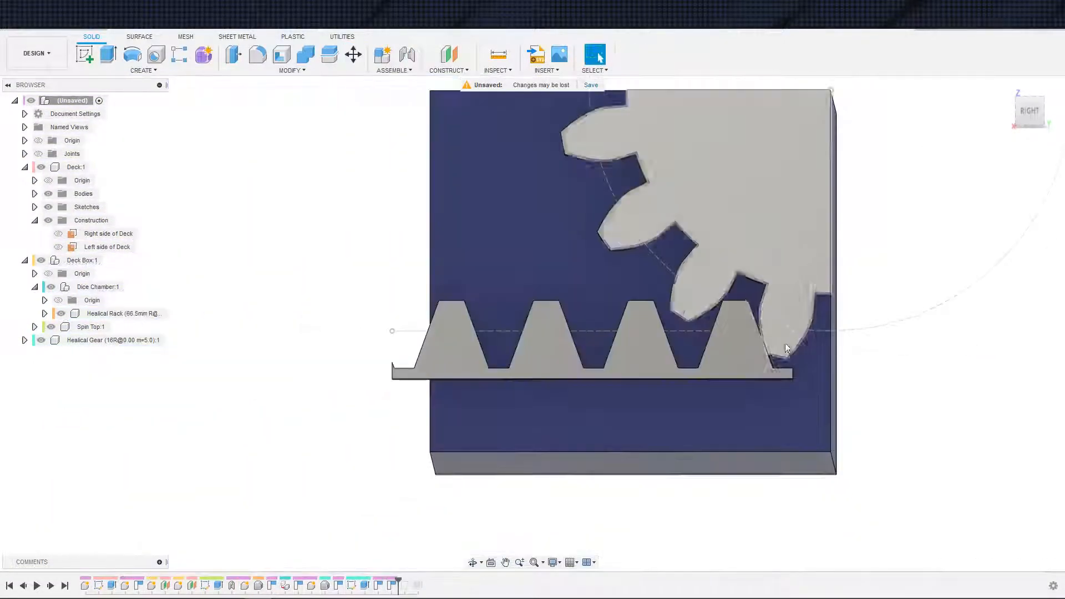
{"action": "middle_click_drag", "start_coordinate": [708, 333], "coordinate": [411, 430], "text": "shift"}
{"action": "scroll", "coordinate": [500, 376], "scroll_direction": "down", "scroll_amount": 1}
{"action": "scroll", "coordinate": [411, 430], "scroll_direction": "down", "scroll_amount": 1}
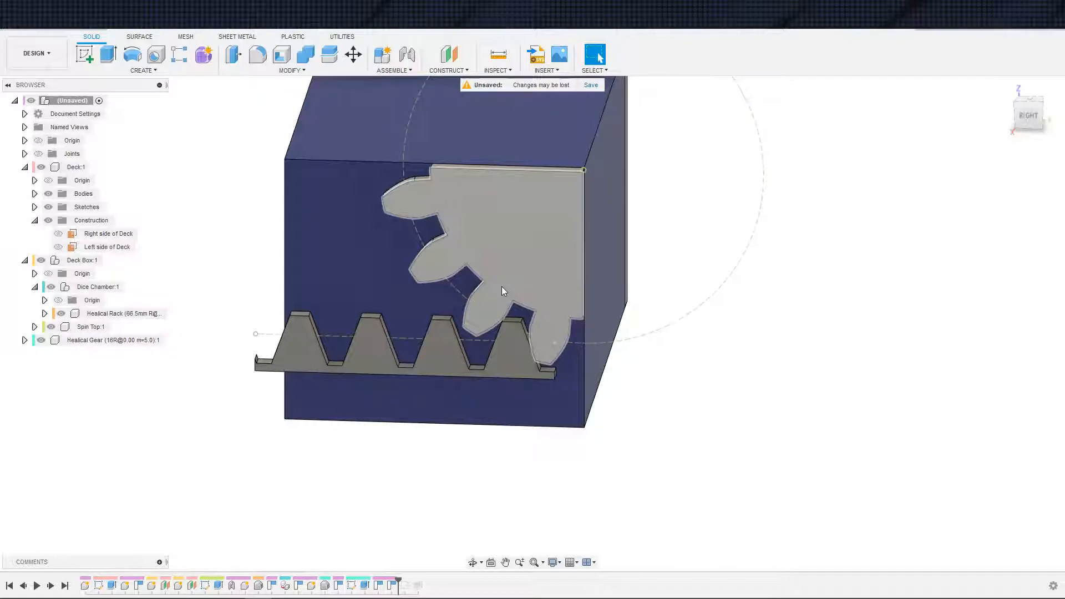
{"action": "mouse_move", "coordinate": [501, 286]}
{"action": "left_mouse_down"}
{"action": "mouse_move", "coordinate": [501, 376]}
{"action": "mouse_move", "coordinate": [508, 275]}
{"action": "left_mouse_up"}
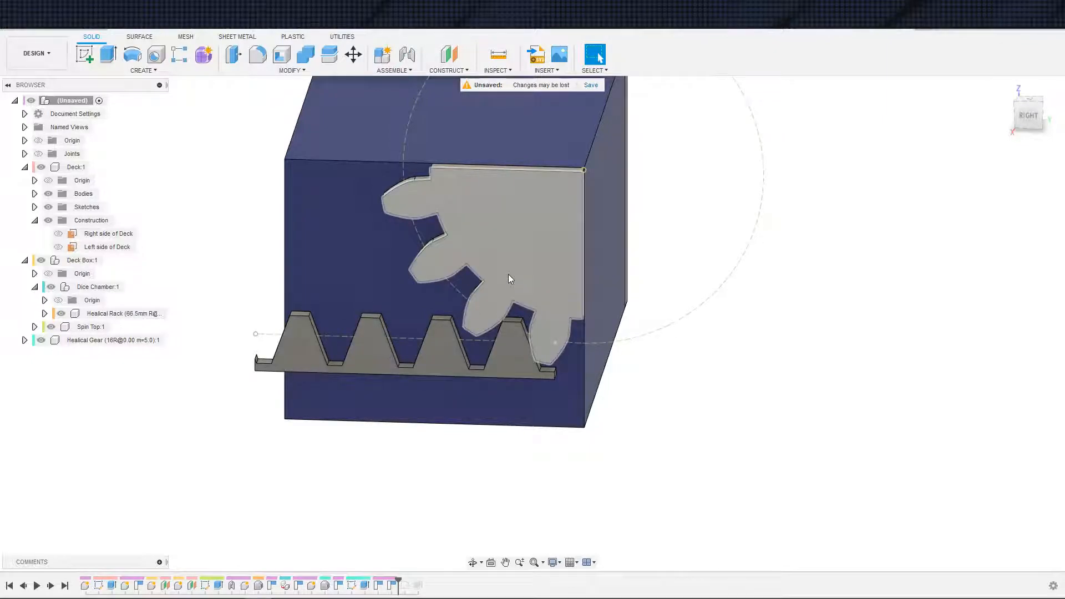
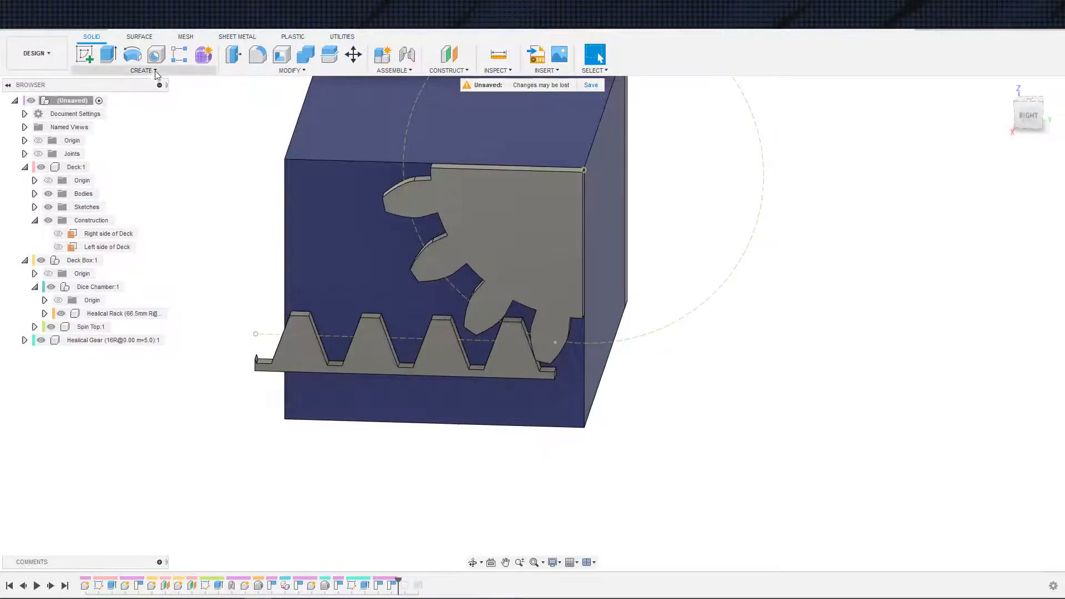
Open the helical gear generator to review its settings and close it without creating a gear.
{"action": "left_click", "coordinate": [151, 71]}
{"action": "left_click", "coordinate": [103, 392]}
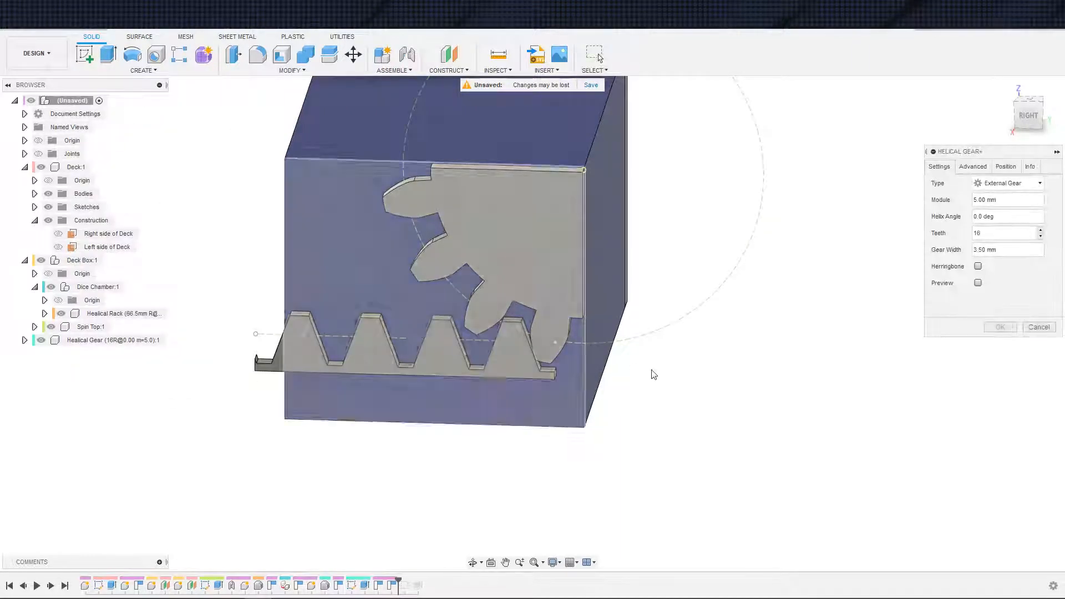
{"action": "left_click", "coordinate": [1039, 327]}
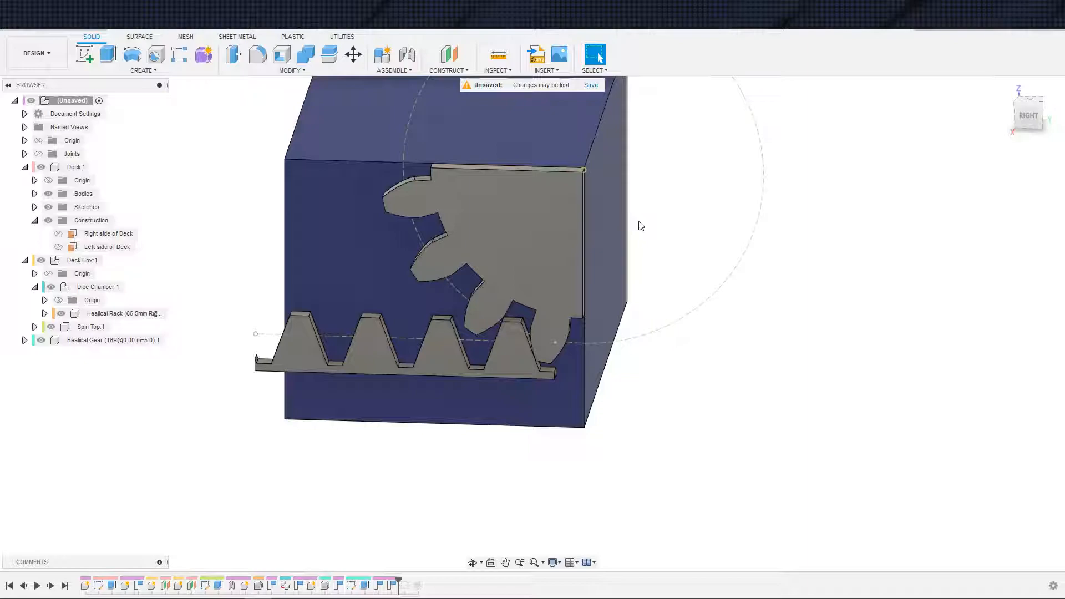
{"action": "scroll", "coordinate": [685, 183], "scroll_direction": "down", "scroll_amount": 2}
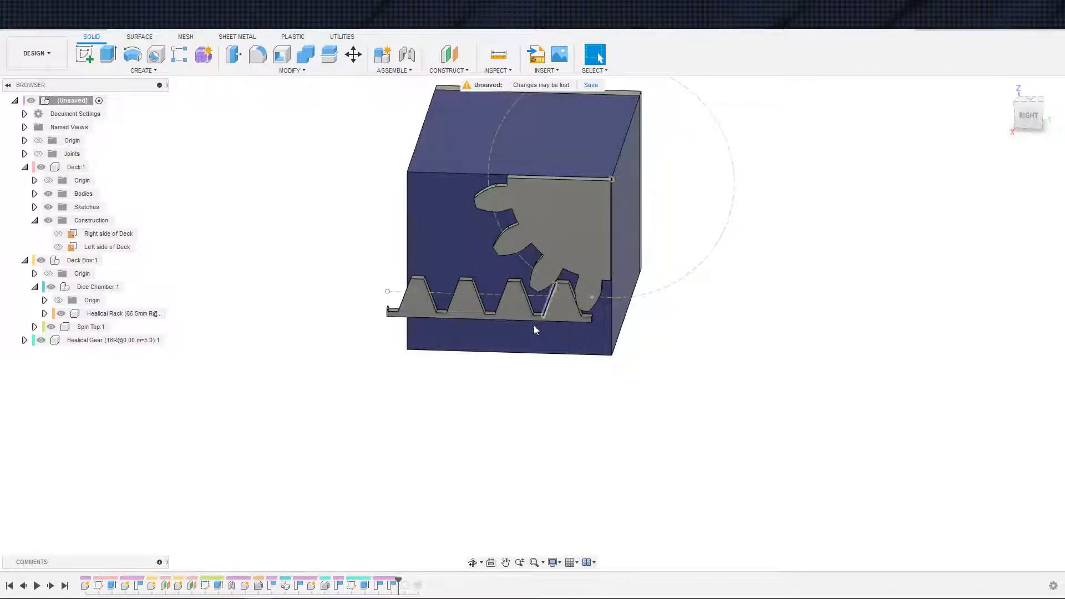
{"action": "scroll", "coordinate": [463, 326], "scroll_direction": "up", "scroll_amount": 2}
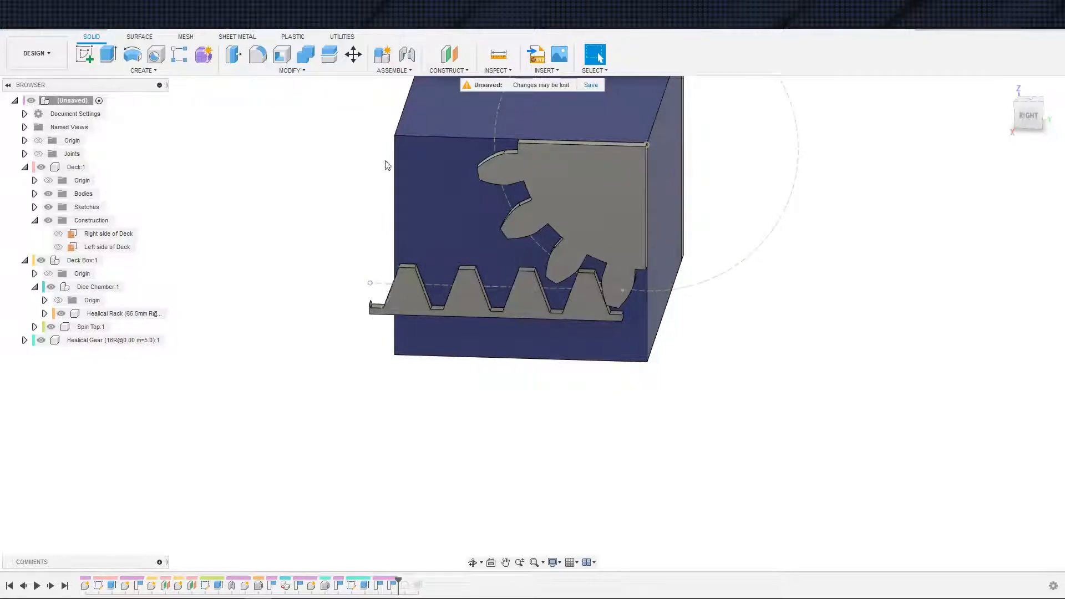
{"action": "middle_click_drag", "start_coordinate": [385, 165], "coordinate": [376, 264], "text": "shift"}
{"action": "left_click", "coordinate": [599, 58]}
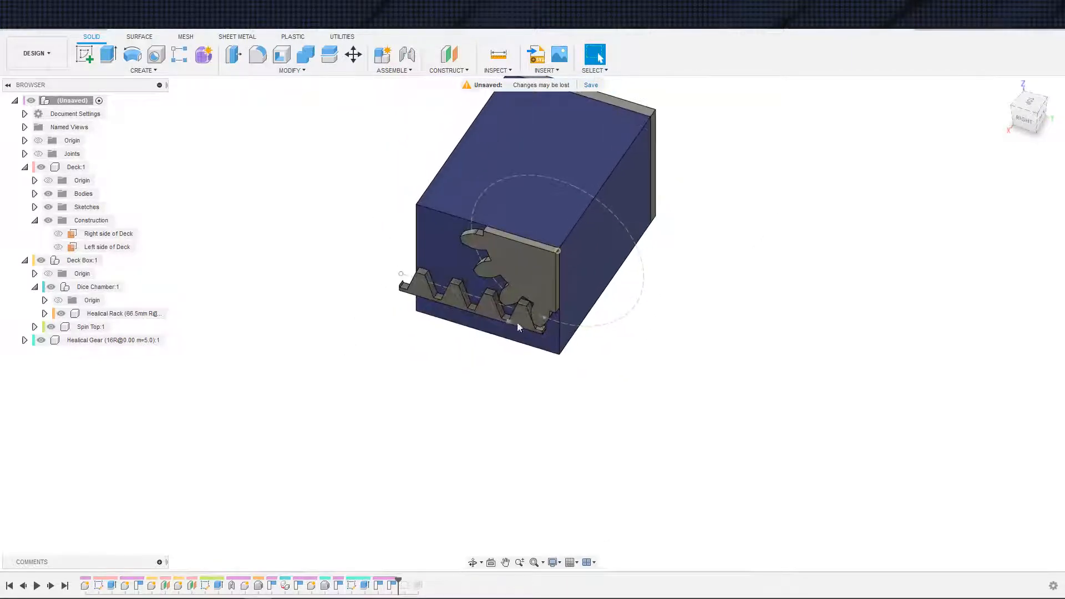
Activate the Deck Box component for editing.
{"action": "scroll", "coordinate": [505, 331], "scroll_direction": "up", "scroll_amount": 2}
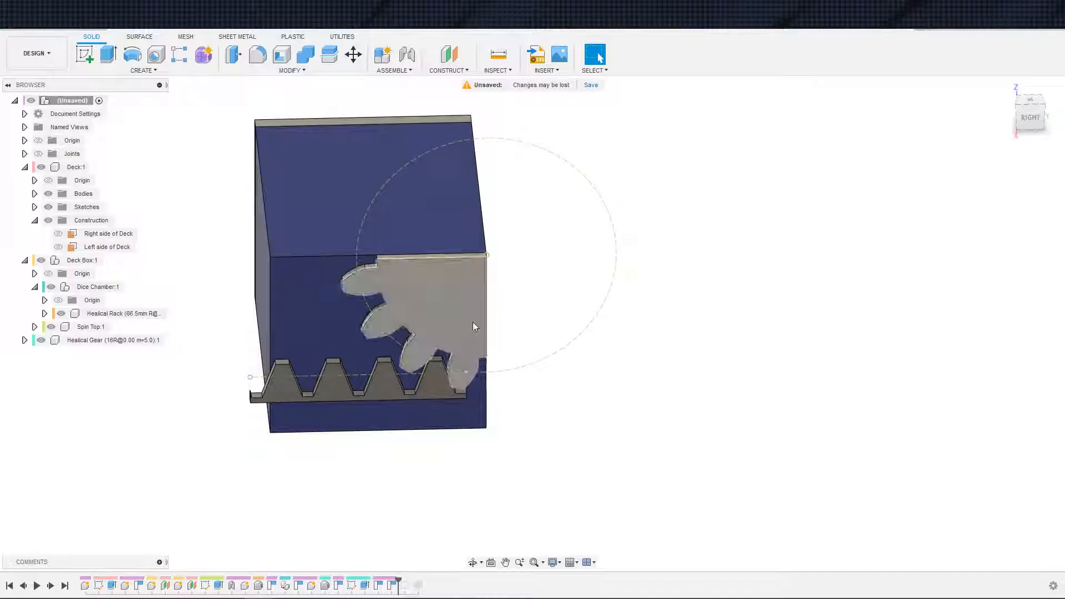
{"action": "scroll", "coordinate": [534, 387], "scroll_direction": "up", "scroll_amount": 3}
{"action": "middle_click_drag", "start_coordinate": [535, 375], "coordinate": [488, 371], "text": "shift"}
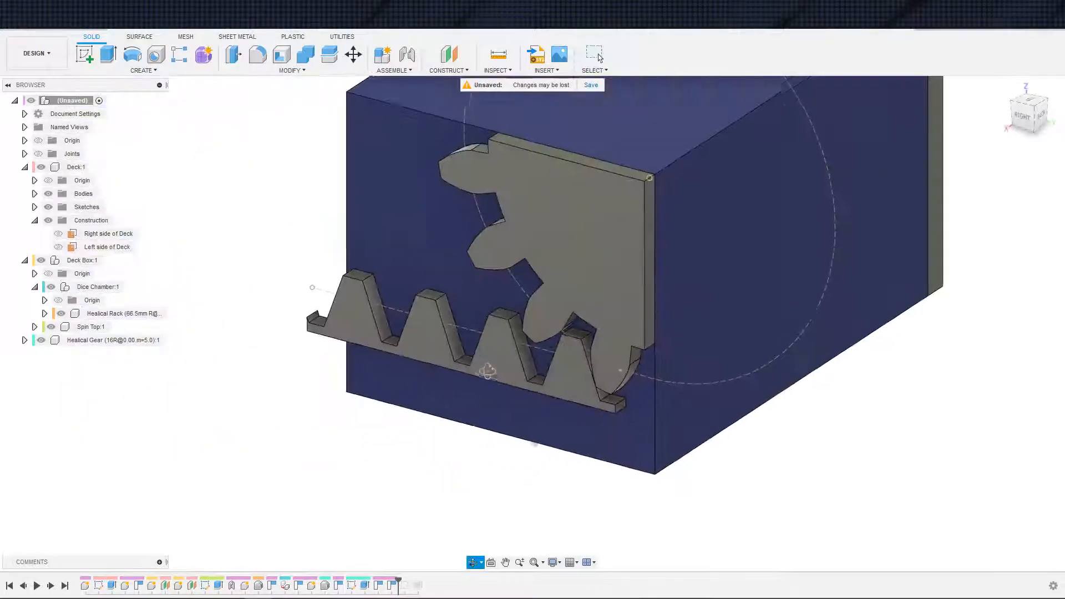
{"action": "scroll", "coordinate": [486, 385], "scroll_direction": "down", "scroll_amount": 3}
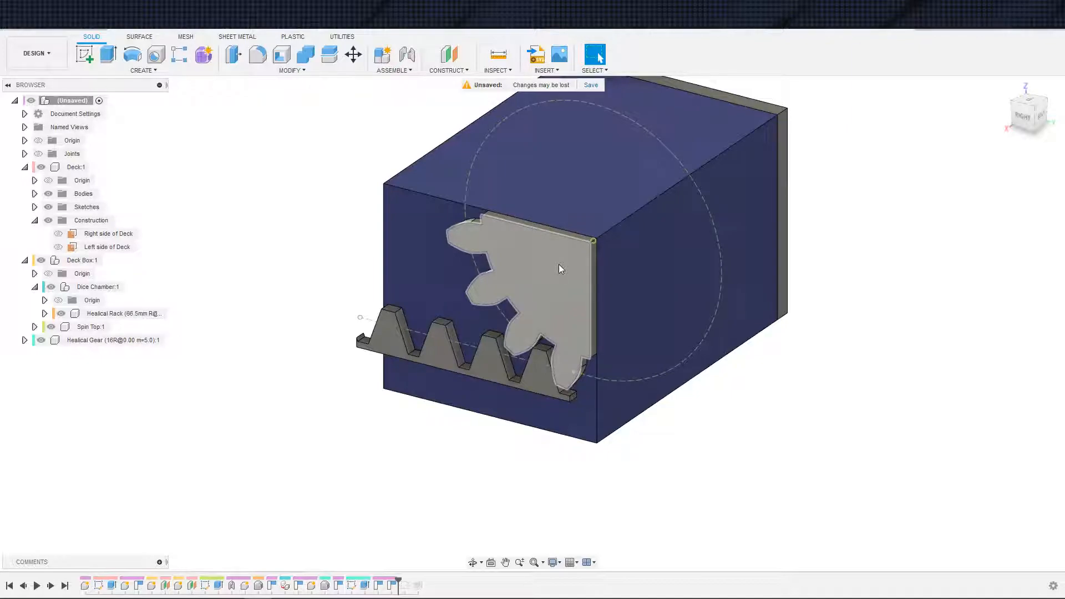
{"action": "scroll", "coordinate": [557, 265], "scroll_direction": "up", "scroll_amount": 3}
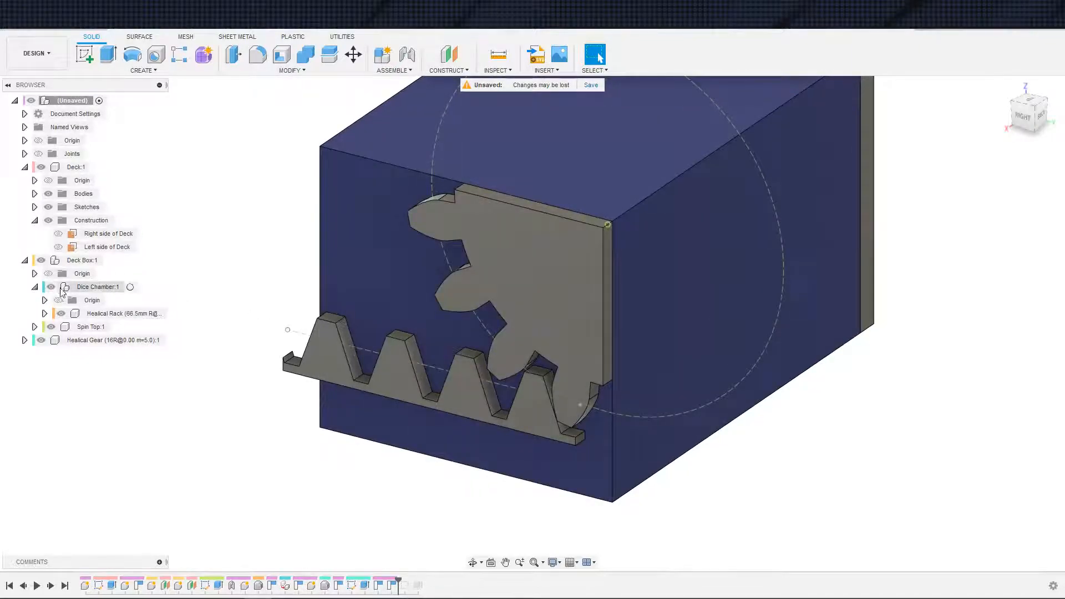
{"action": "double_click", "coordinate": [82, 260]}
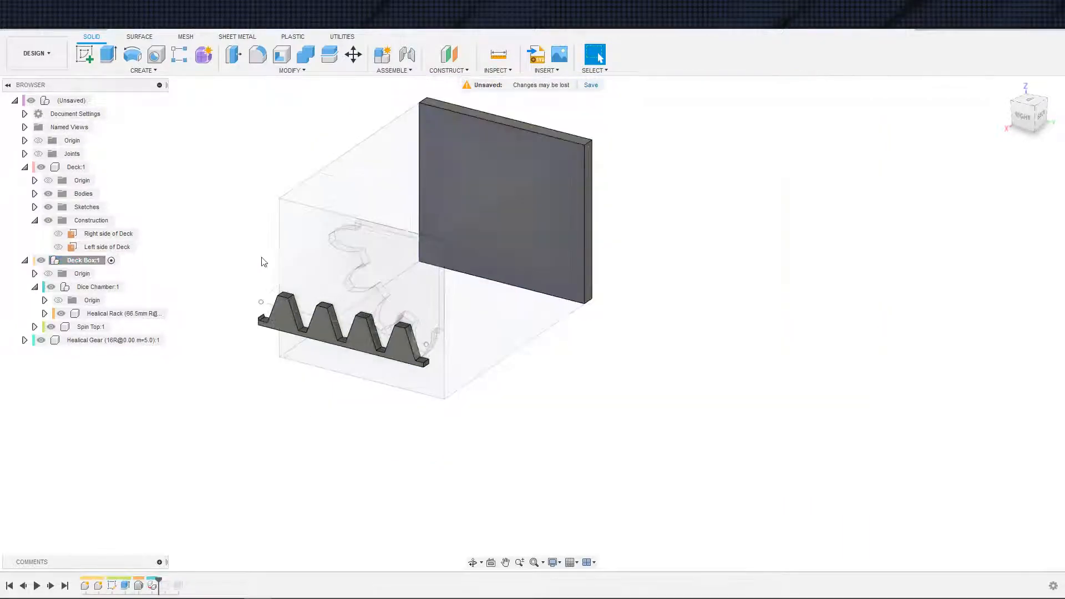
{"action": "middle_click_drag", "start_coordinate": [264, 262], "coordinate": [357, 238], "text": "shift"}
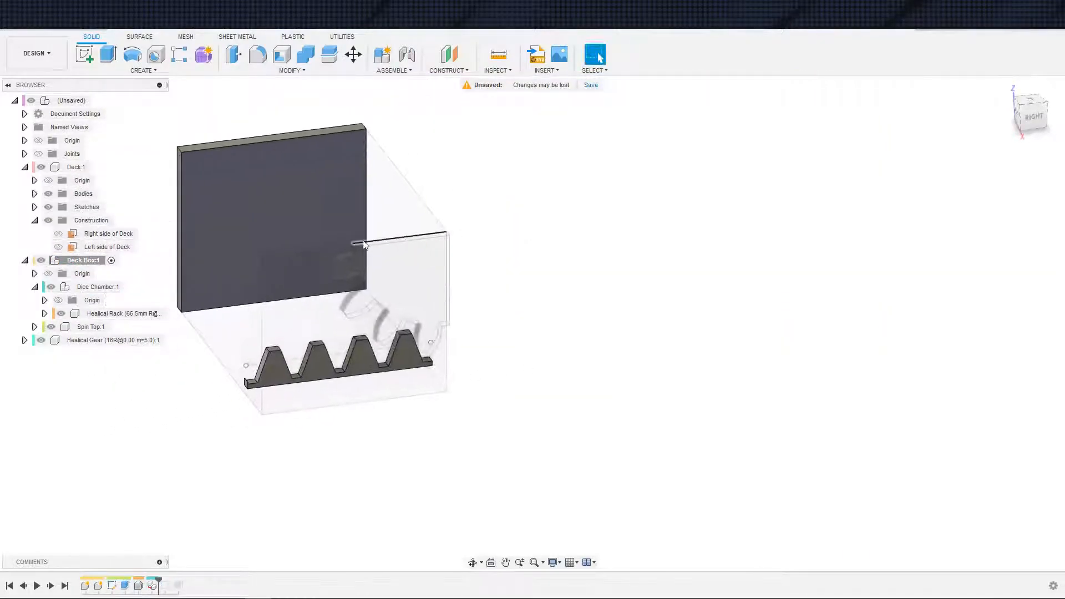
Create a sketch on the Right side of Deck plane and project the deck's right face into it.
{"action": "left_click", "coordinate": [123, 238]}
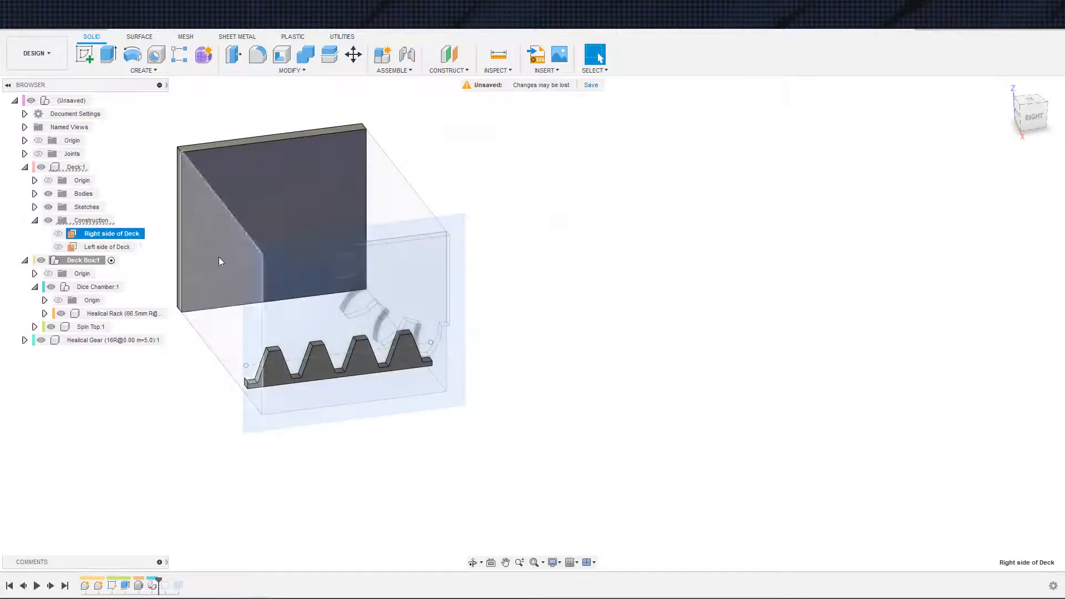
{"action": "key", "text": "s"}
{"action": "left_click", "coordinate": [259, 285]}
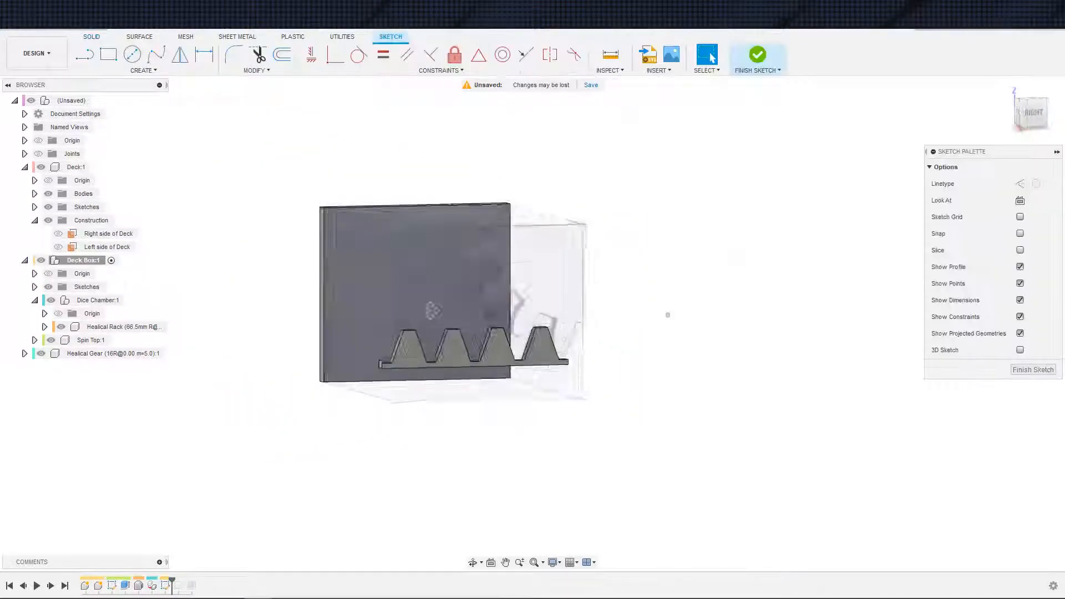
{"action": "type", "text": "sproject"}
{"action": "key", "text": "Return"}
{"action": "left_click", "coordinate": [503, 318]}
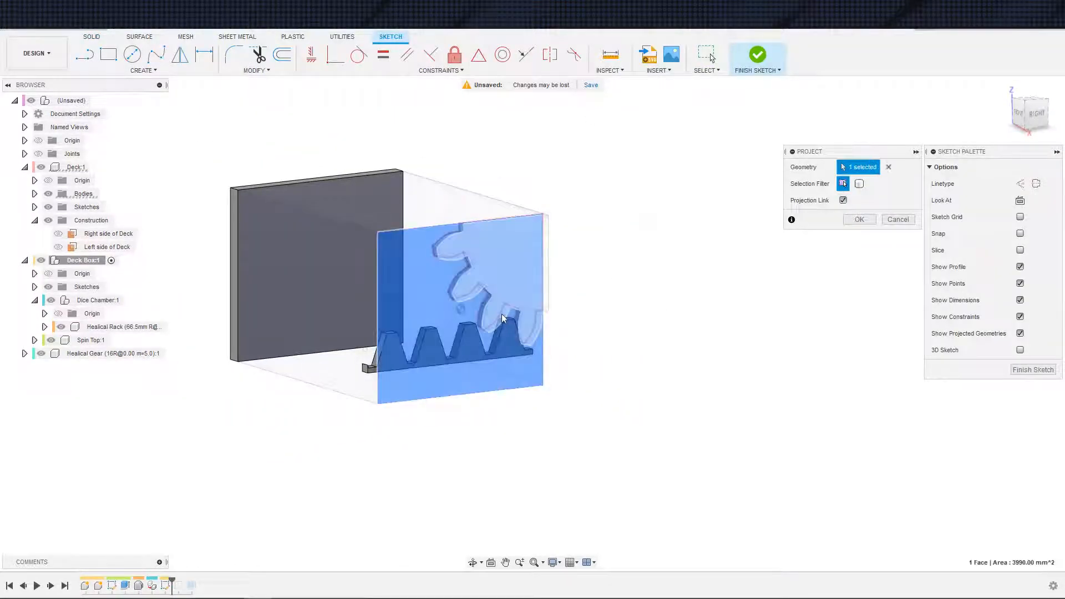
{"action": "left_click", "coordinate": [859, 219]}
Extrude the projected deck profile 3 mm outward as a new body to form the right wall of the deck box.
{"action": "middle_click_drag", "start_coordinate": [630, 302], "coordinate": [714, 300]}
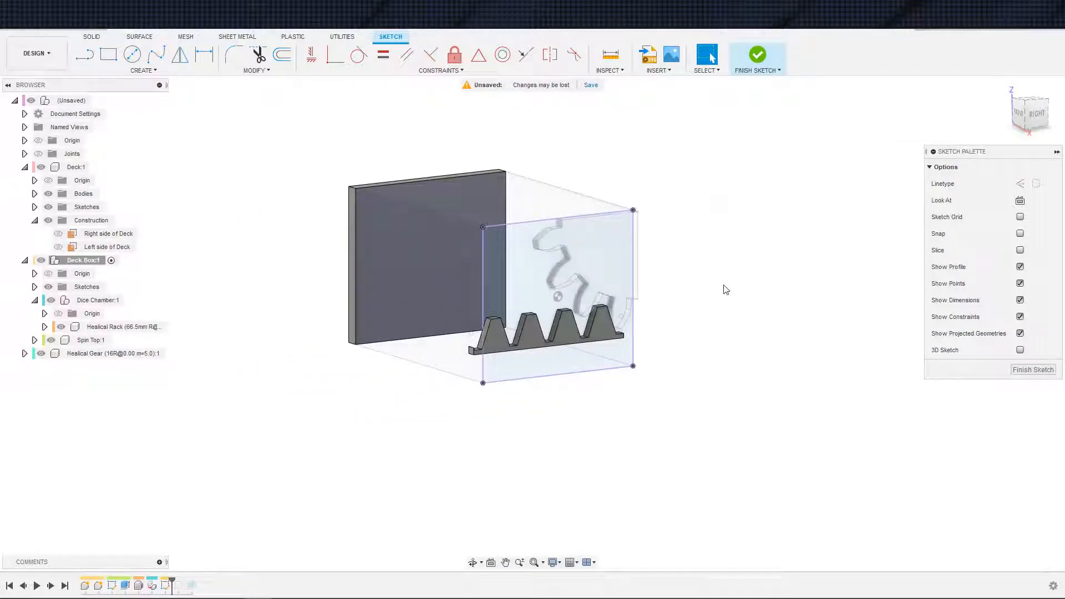
{"action": "type", "text": "e"}
{"action": "type", "text": "3"}
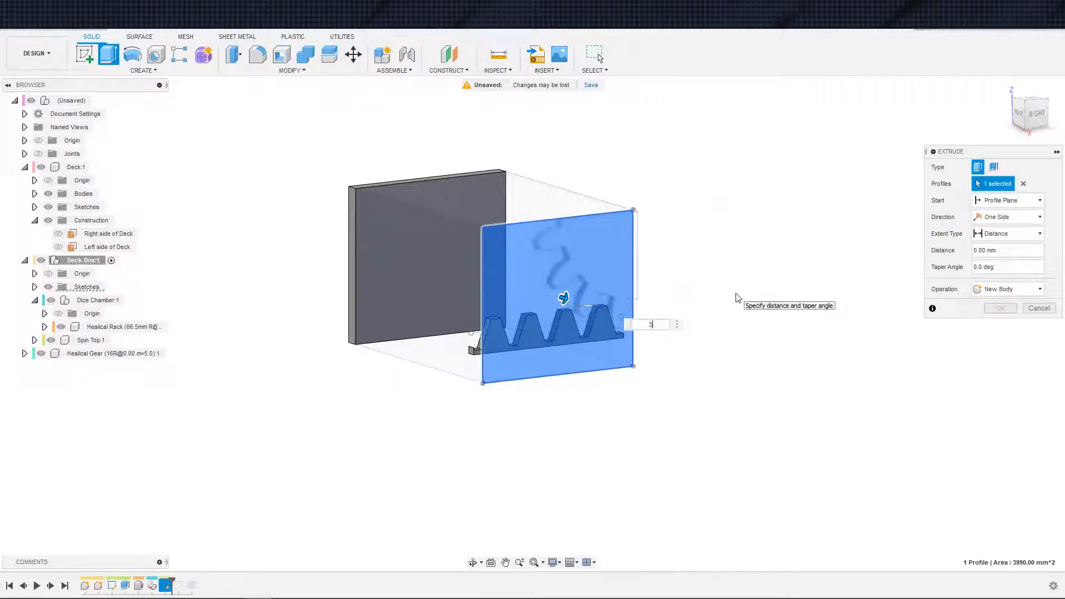
{"action": "type", "text": "mm"}
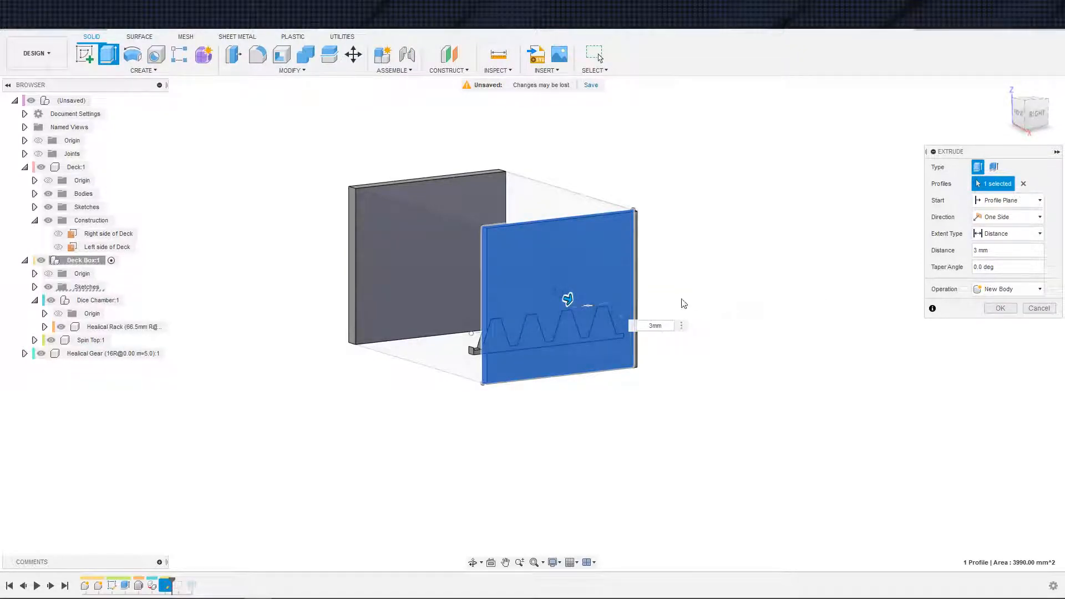
{"action": "key", "text": "Return"}
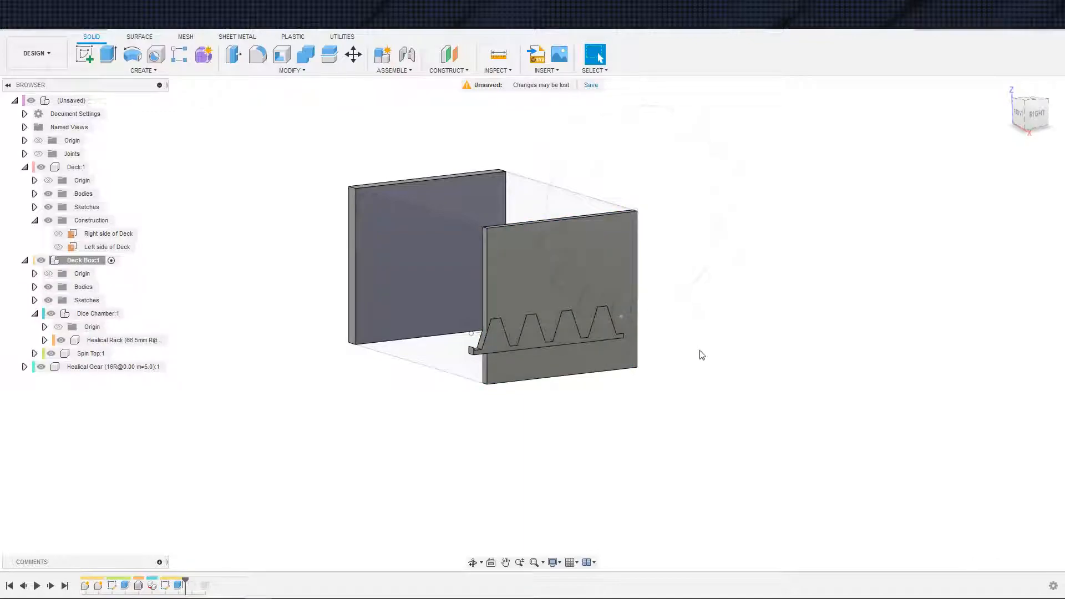
Inspect how the new wall overlaps the rack, and reactivate the top-level component.
{"action": "middle_click_drag", "start_coordinate": [701, 352], "coordinate": [561, 416], "text": "shift"}
{"action": "scroll", "coordinate": [413, 371], "scroll_direction": "up", "scroll_amount": 3}
{"action": "middle_click_drag", "start_coordinate": [412, 371], "coordinate": [435, 375], "text": "shift"}
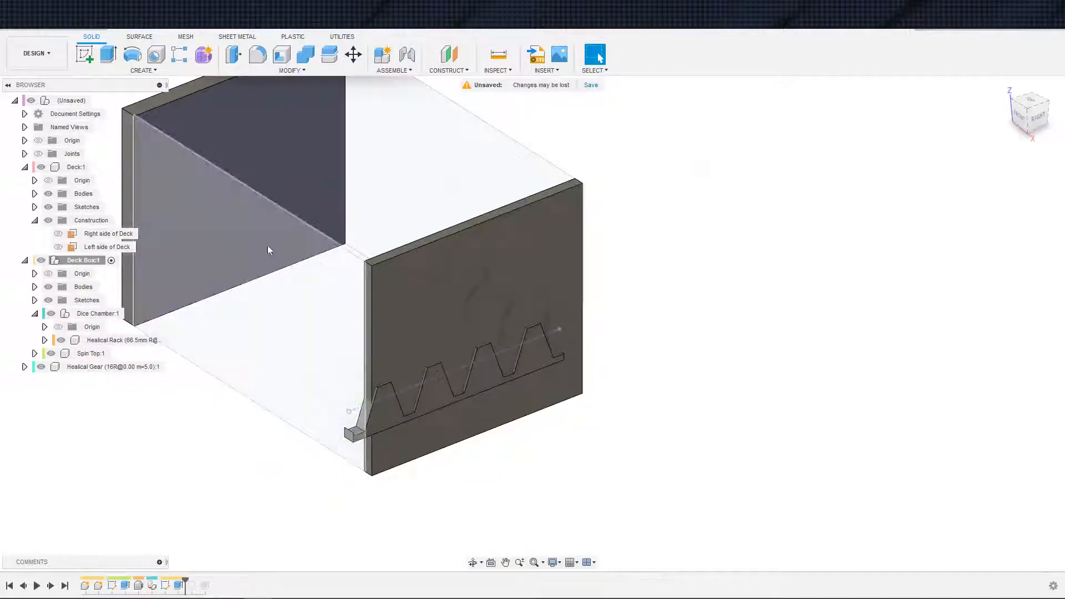
{"action": "left_click", "coordinate": [89, 314]}
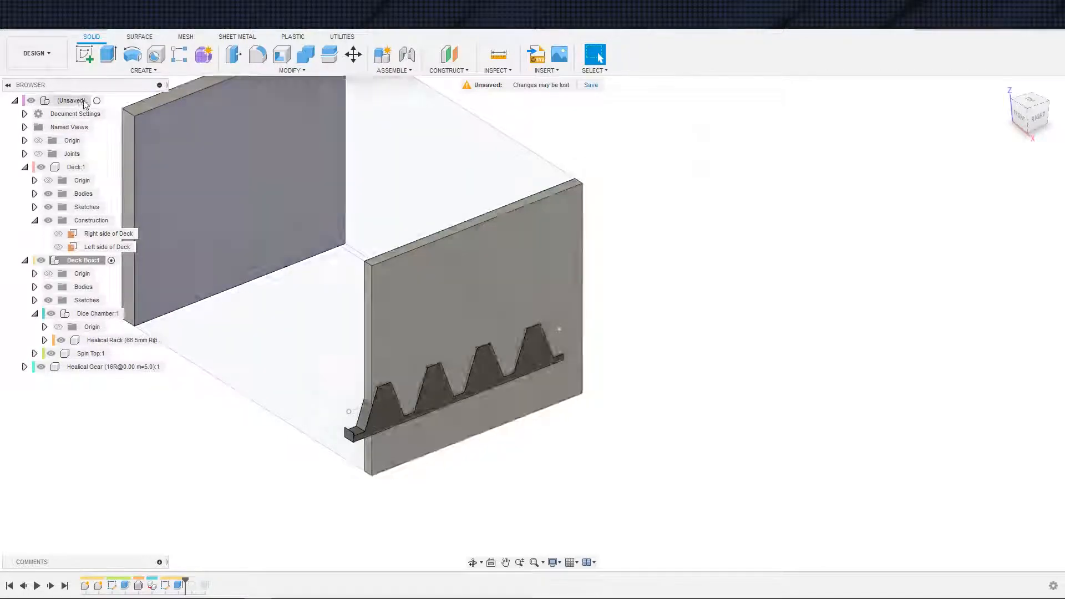
{"action": "left_click", "coordinate": [99, 100]}
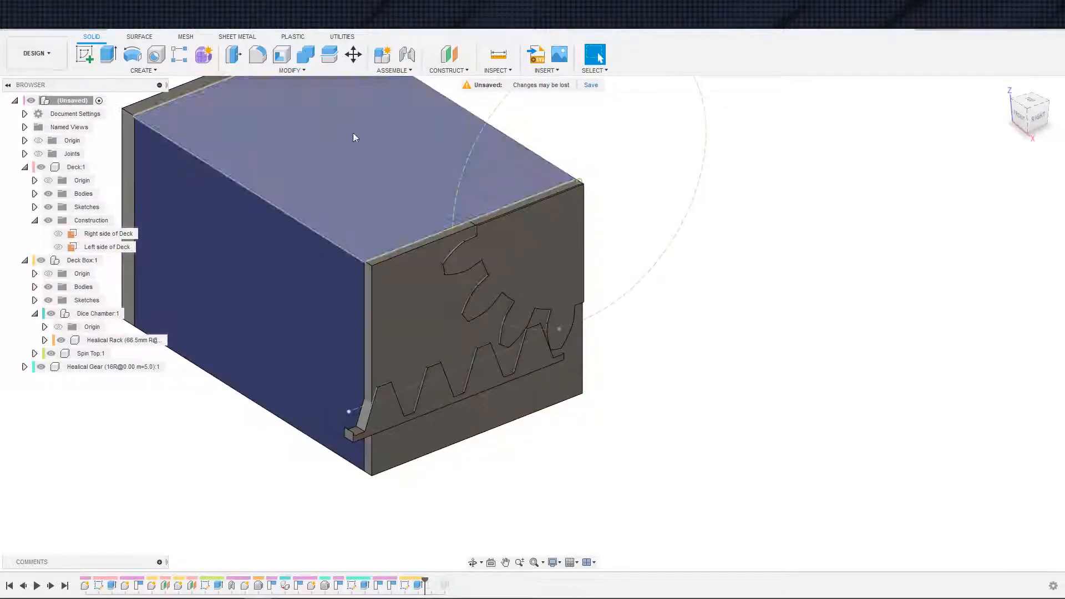
Start an Align of components, hide the Deck component, and clear it from the source selection.
{"action": "left_click", "coordinate": [302, 71]}
{"action": "left_click", "coordinate": [241, 243]}
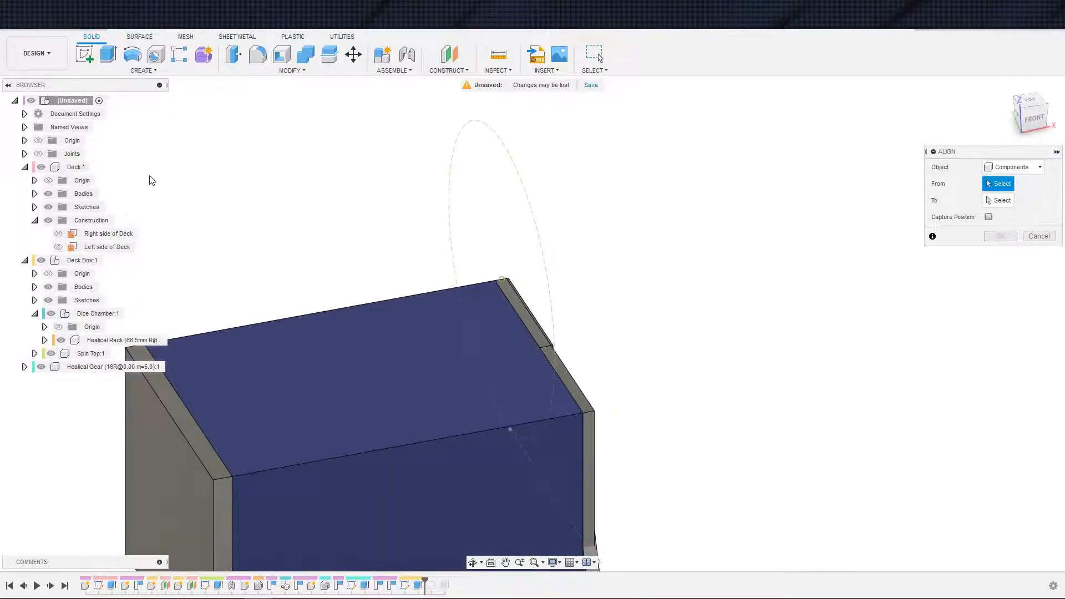
{"action": "left_click", "coordinate": [55, 167]}
{"action": "scroll", "coordinate": [520, 318], "scroll_direction": "up", "scroll_amount": 3}
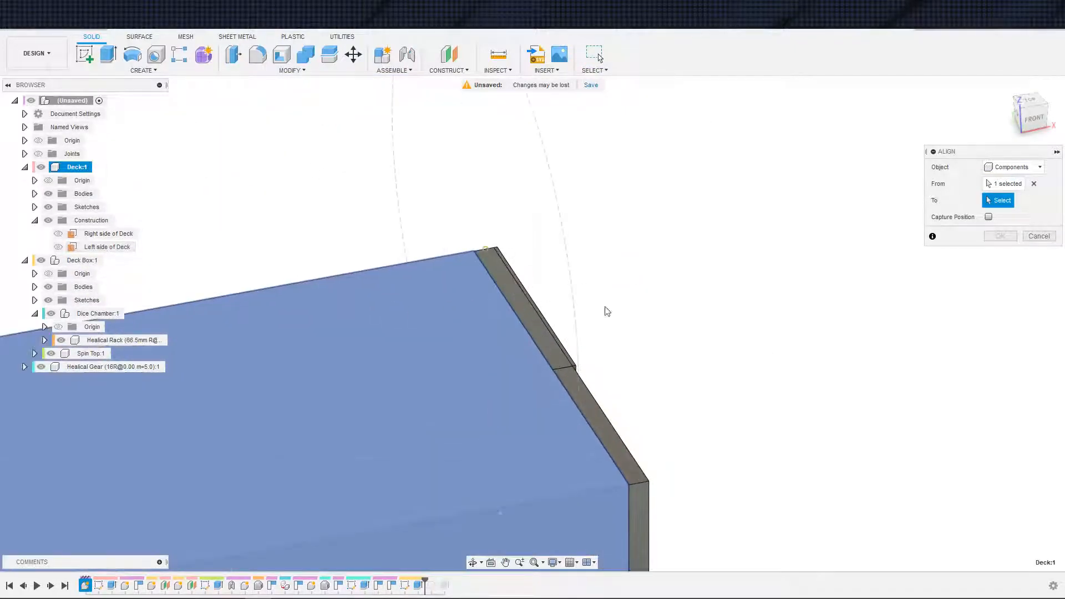
{"action": "middle_click_drag", "start_coordinate": [281, 288], "coordinate": [292, 181]}
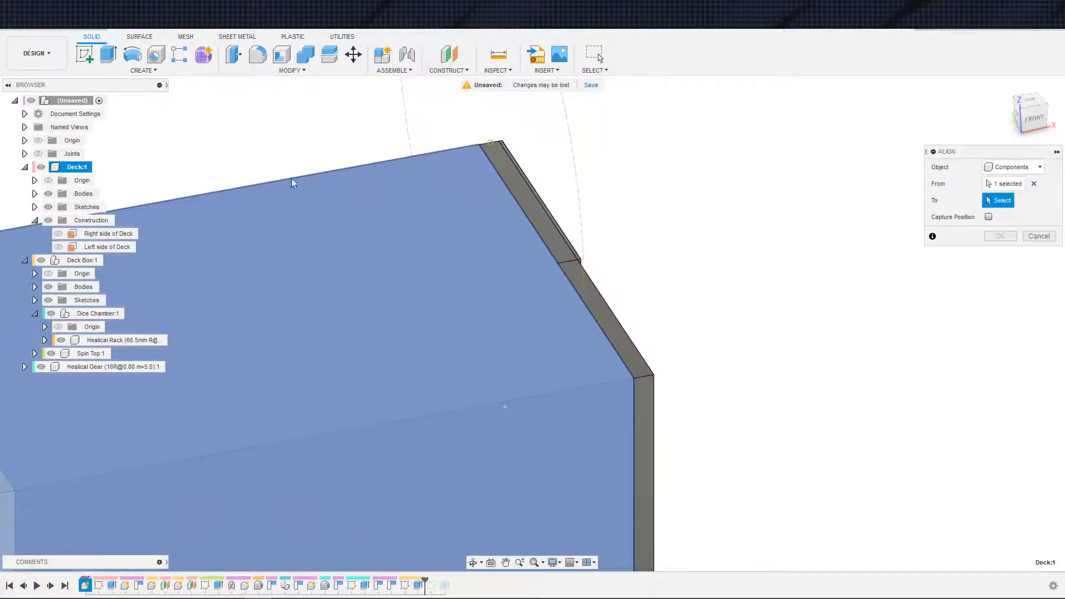
{"action": "left_click", "coordinate": [41, 167]}
{"action": "left_click", "coordinate": [1034, 184]}
{"action": "middle_click_drag", "start_coordinate": [820, 223], "coordinate": [578, 231], "text": "shift"}
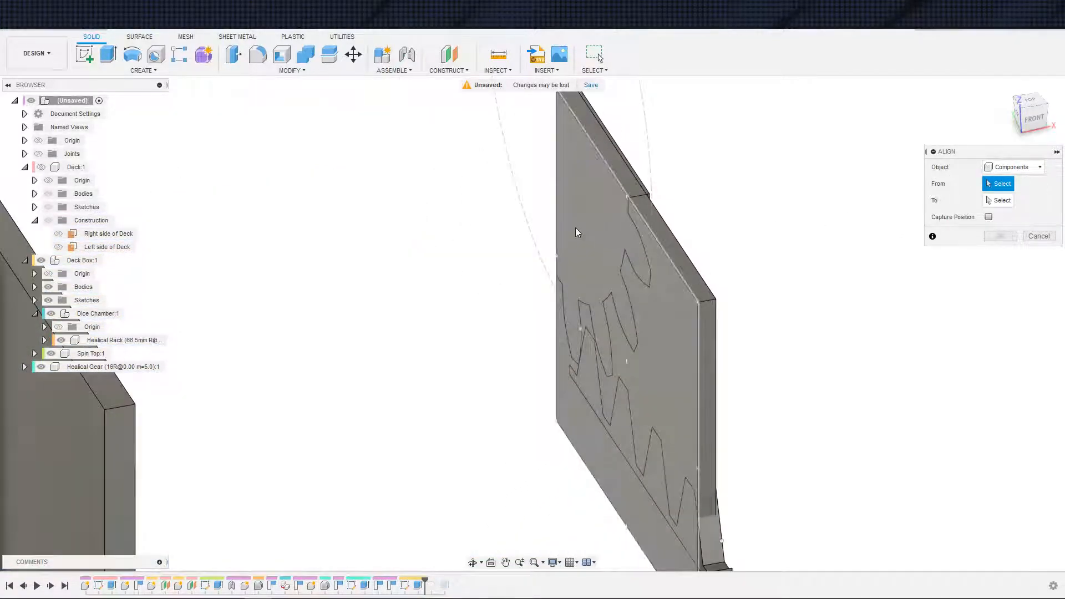
Align the helical gear's inner face with the outer face of the right wall and capture its position.
{"action": "left_click", "coordinate": [599, 257]}
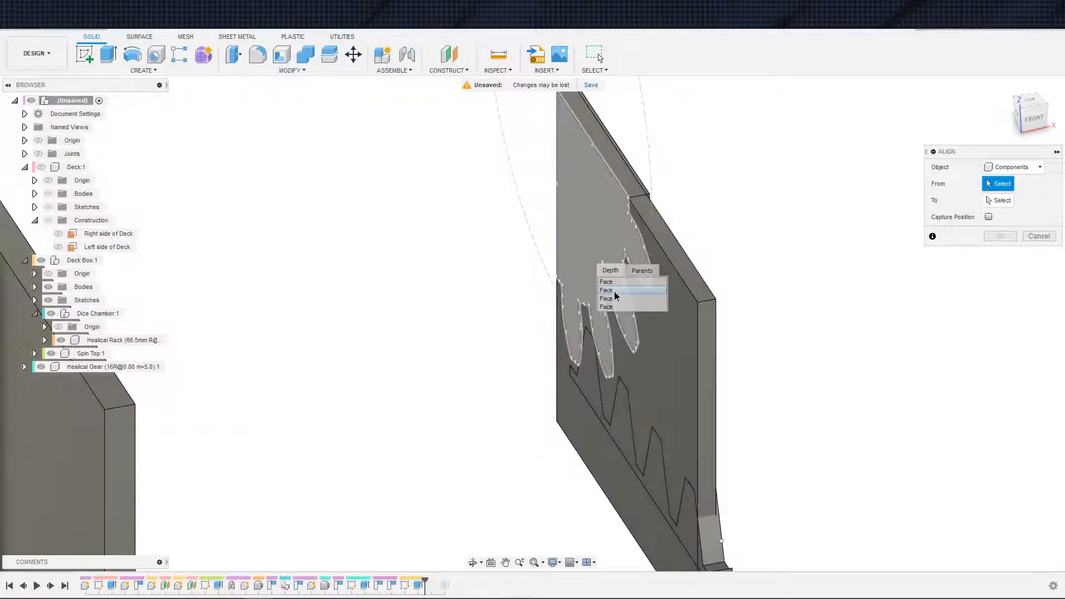
{"action": "left_click", "coordinate": [614, 293]}
{"action": "middle_click_drag", "start_coordinate": [615, 294], "coordinate": [394, 221], "text": "shift"}
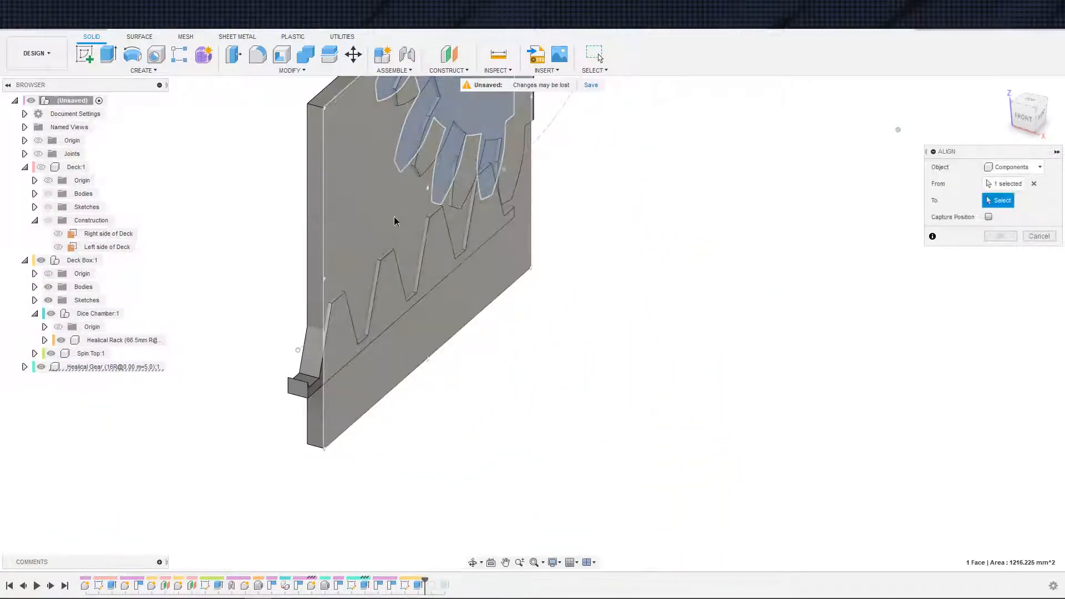
{"action": "left_click", "coordinate": [394, 221]}
{"action": "key", "text": "Return"}
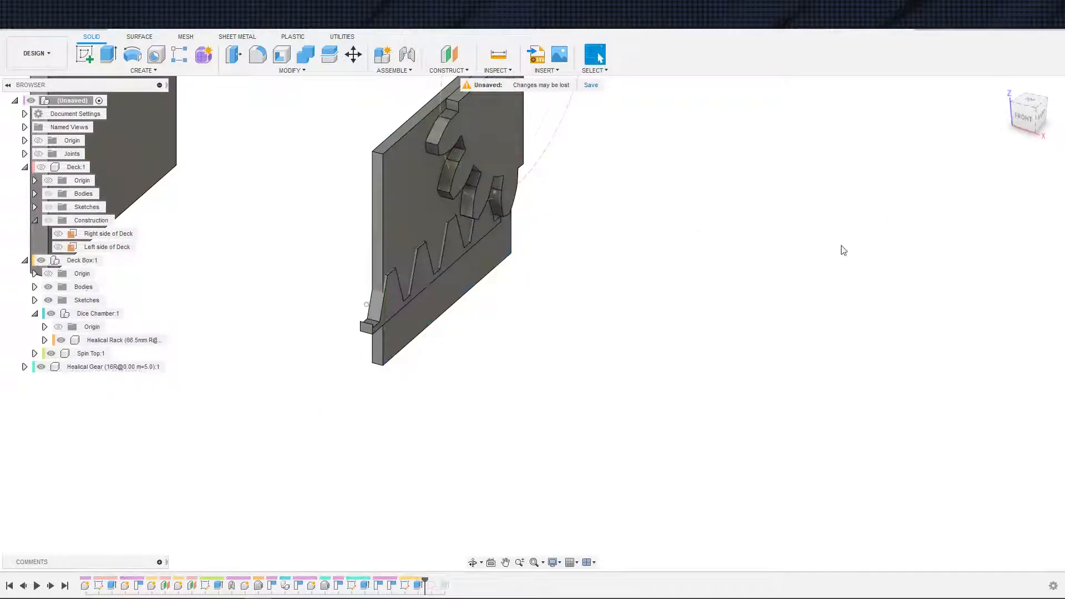
{"action": "left_click", "coordinate": [631, 55]}
Try to align the rack's inner face with the right wall's outer face with position capture enabled.
{"action": "middle_click_drag", "start_coordinate": [605, 145], "coordinate": [790, 173], "text": "shift"}
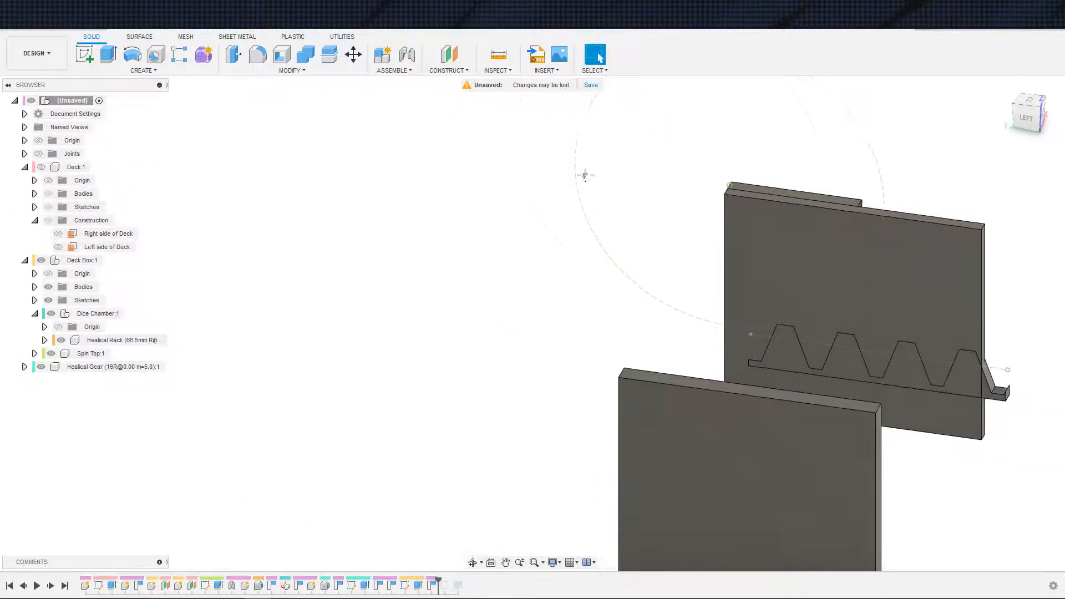
{"action": "middle_click_drag", "start_coordinate": [585, 176], "coordinate": [454, 110]}
{"action": "left_click", "coordinate": [294, 71]}
{"action": "left_click", "coordinate": [277, 243]}
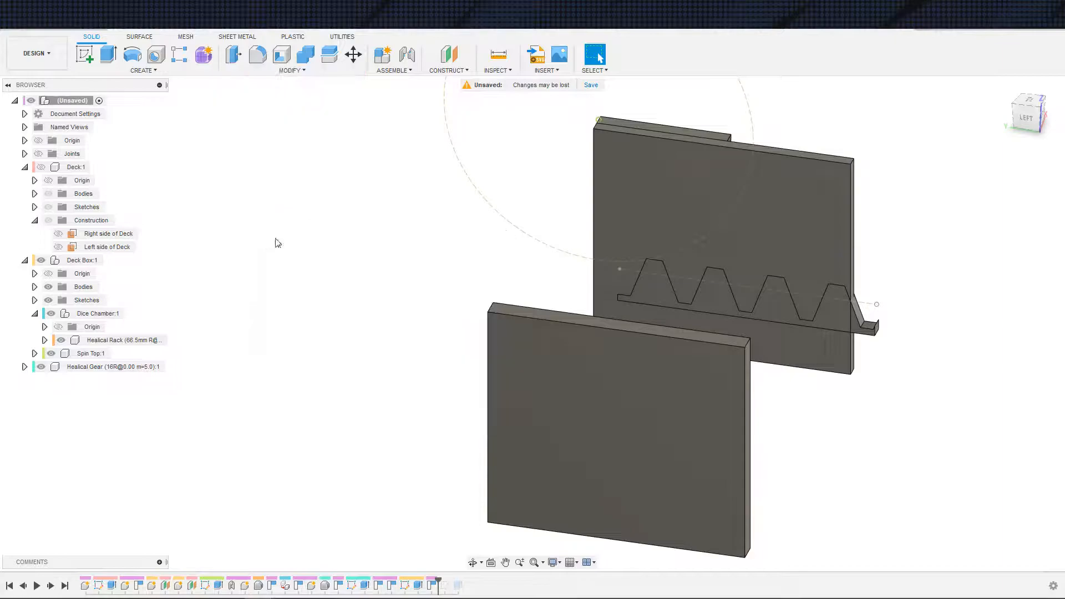
{"action": "scroll", "coordinate": [825, 301], "scroll_direction": "up", "scroll_amount": 5}
{"action": "left_click", "coordinate": [894, 364]}
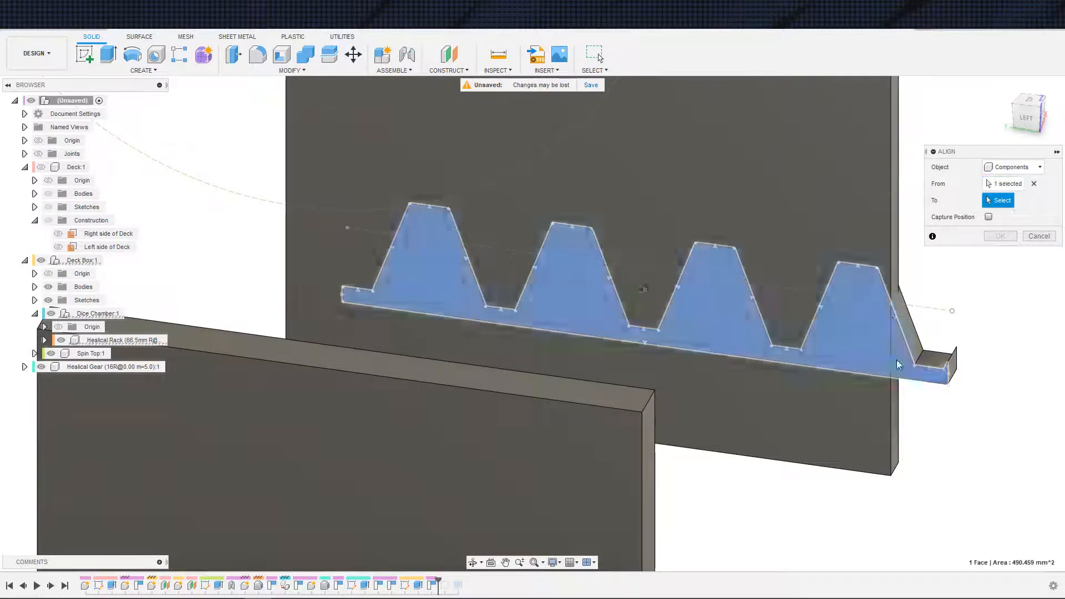
{"action": "scroll", "coordinate": [894, 364], "scroll_direction": "down", "scroll_amount": 5}
{"action": "scroll", "coordinate": [856, 354], "scroll_direction": "up", "scroll_amount": 3}
{"action": "middle_click_drag", "start_coordinate": [855, 354], "coordinate": [635, 299], "text": "shift"}
{"action": "left_click", "coordinate": [205, 150]}
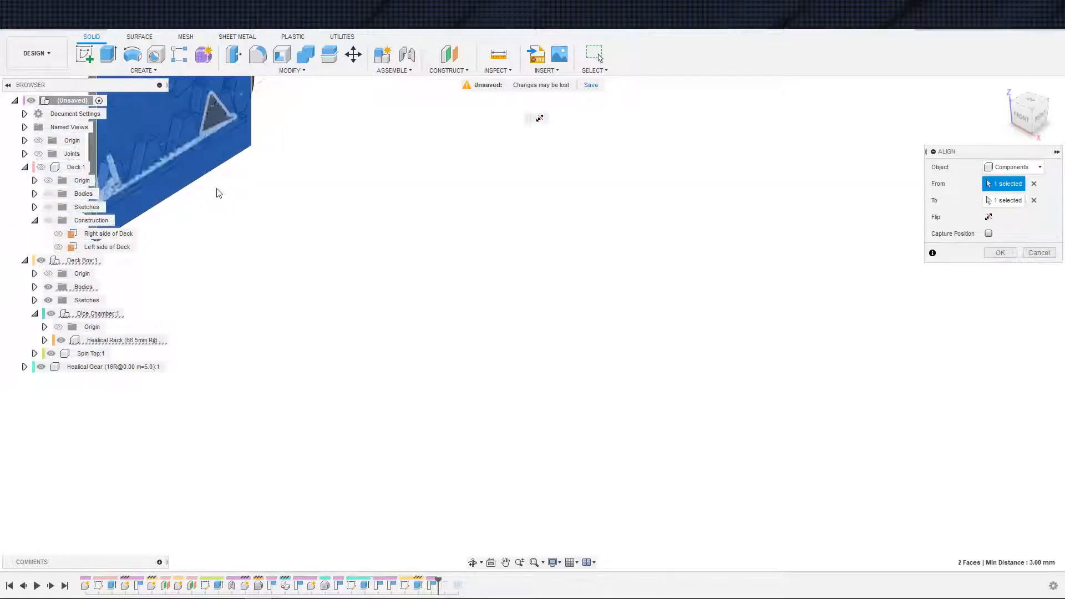
{"action": "middle_click_drag", "start_coordinate": [216, 190], "coordinate": [417, 226]}
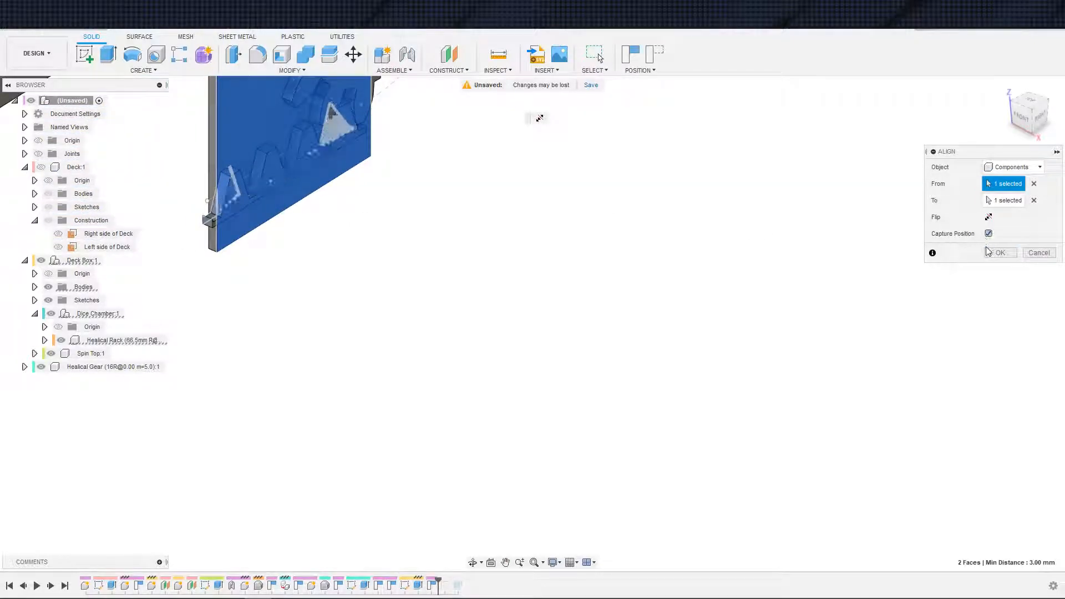
{"action": "middle_click_drag", "start_coordinate": [561, 260], "coordinate": [571, 352]}
{"action": "scroll", "coordinate": [571, 352], "scroll_direction": "down", "scroll_amount": 3}
{"action": "middle_click_drag", "start_coordinate": [455, 300], "coordinate": [551, 284], "text": "shift"}
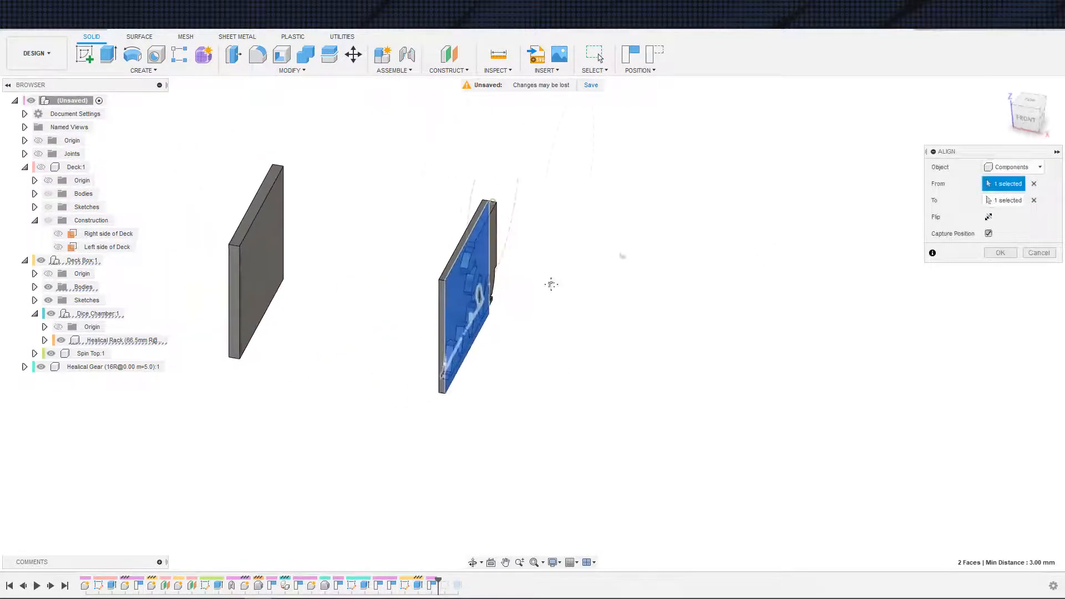
{"action": "scroll", "coordinate": [582, 270], "scroll_direction": "up", "scroll_amount": 2}
{"action": "key", "text": "Return"}
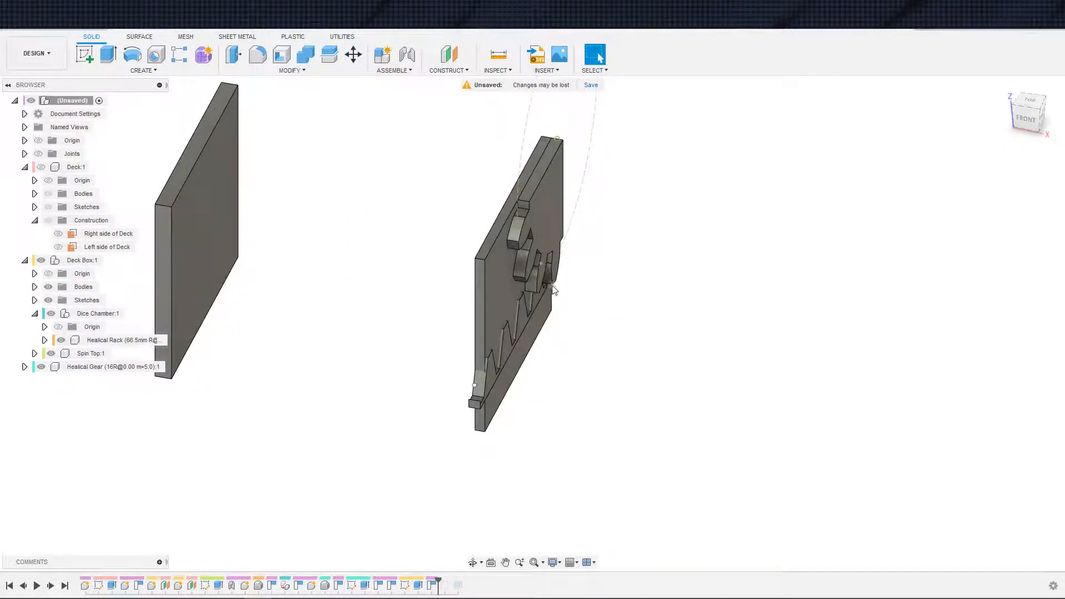
Repeat the alignment of the rack's inner face to the outer face of the right wall and capture its position.
{"action": "left_click", "coordinate": [292, 70]}
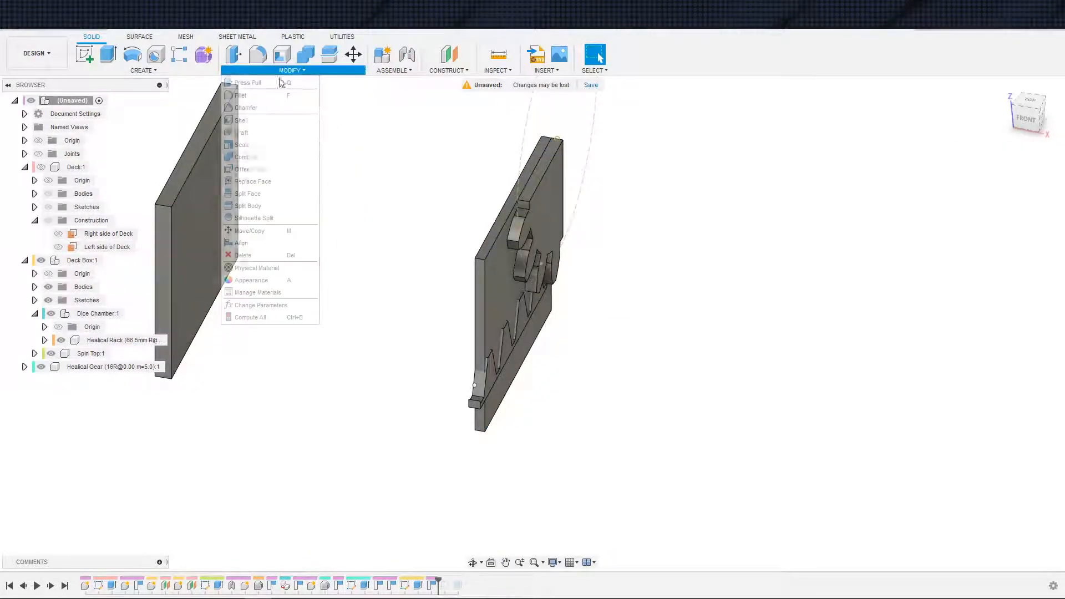
{"action": "left_click", "coordinate": [261, 254]}
{"action": "scroll", "coordinate": [466, 344], "scroll_direction": "up", "scroll_amount": 3}
{"action": "middle_click_drag", "start_coordinate": [466, 345], "coordinate": [344, 235], "text": "shift"}
{"action": "left_click", "coordinate": [719, 341]}
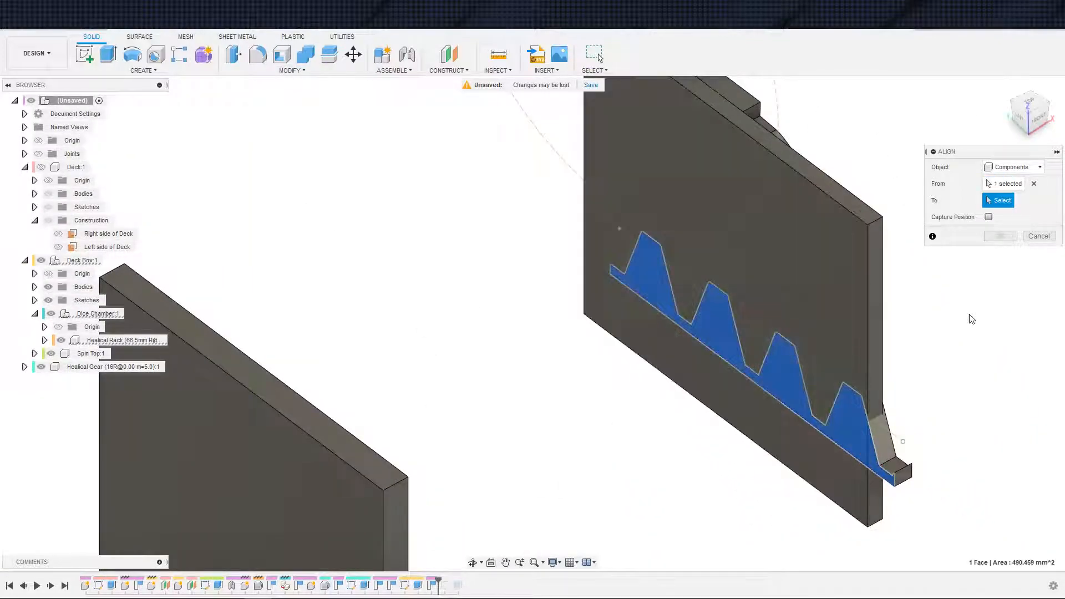
{"action": "middle_click_drag", "start_coordinate": [970, 317], "coordinate": [521, 282], "text": "shift"}
{"action": "left_click", "coordinate": [521, 278]}
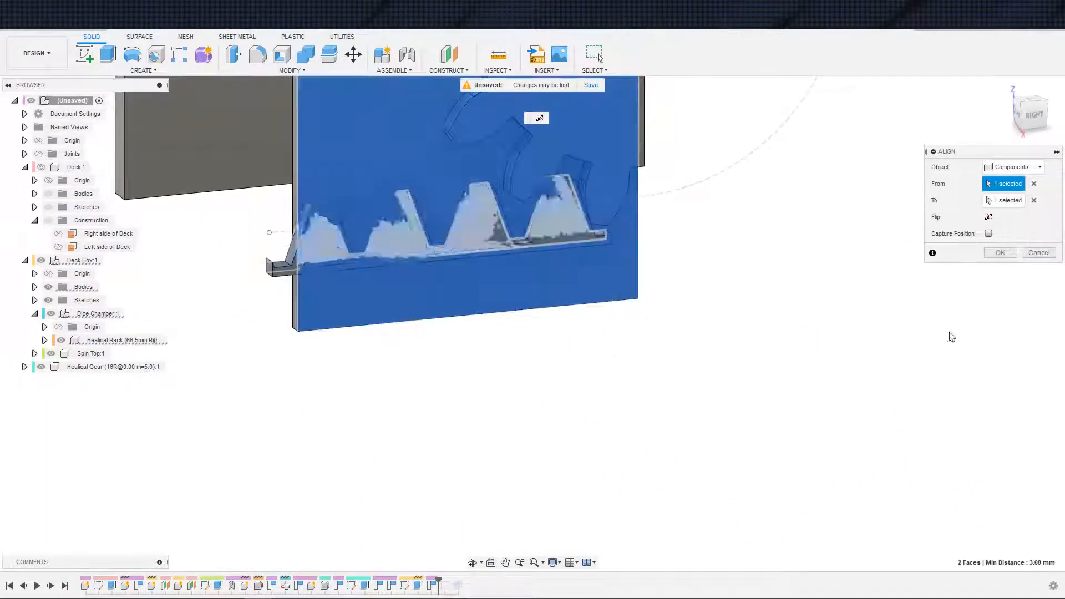
{"action": "left_click", "coordinate": [1000, 252]}
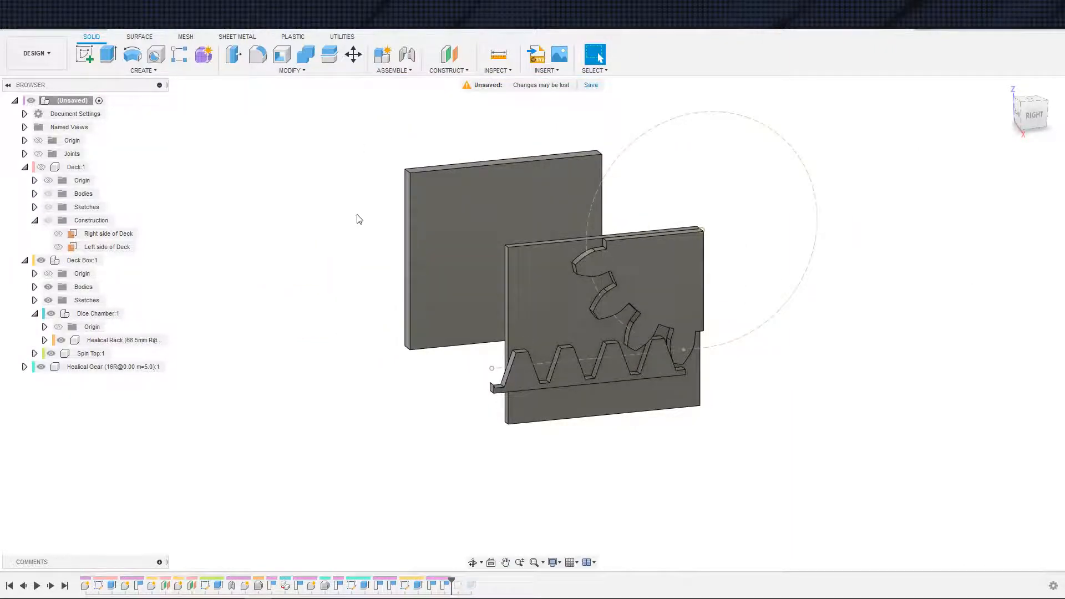
{"action": "scroll", "coordinate": [527, 331], "scroll_direction": "up", "scroll_amount": 3}
{"action": "middle_click_drag", "start_coordinate": [526, 329], "coordinate": [441, 322]}
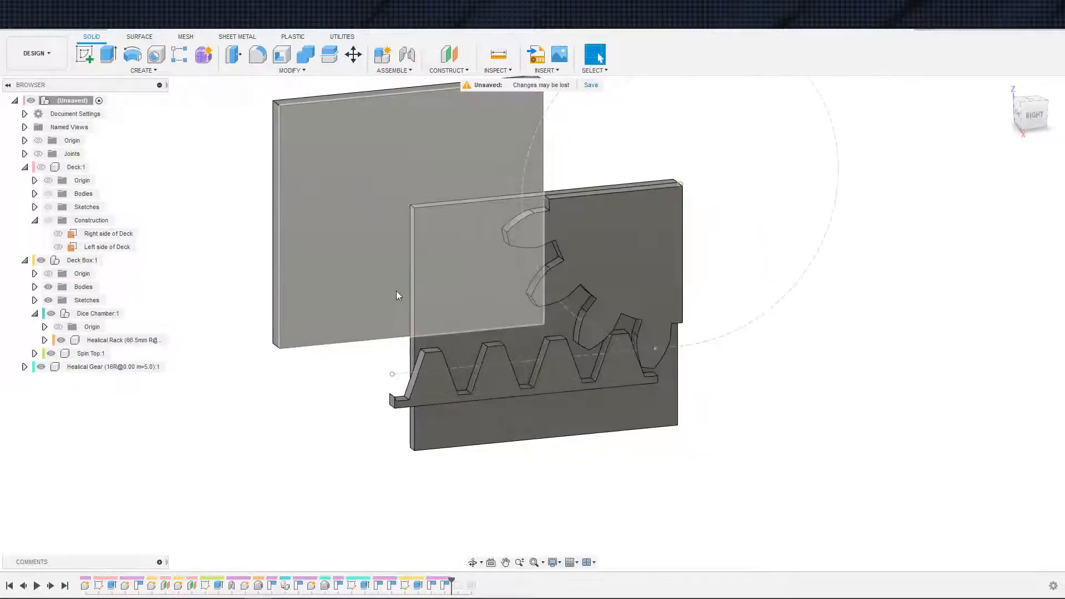
Activate the Deck Box component and create an offset plane at 0 mm on the right wall's outer face.
{"action": "double_click", "coordinate": [82, 261]}
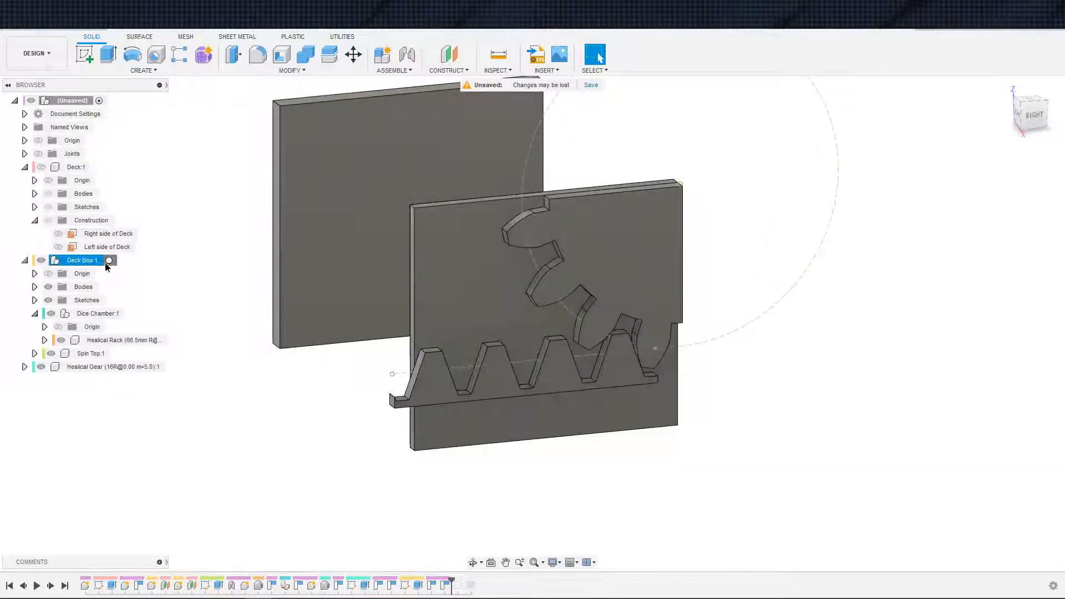
{"action": "scroll", "coordinate": [241, 291], "scroll_direction": "down", "scroll_amount": 2}
{"action": "middle_click_drag", "start_coordinate": [488, 344], "coordinate": [354, 344]}
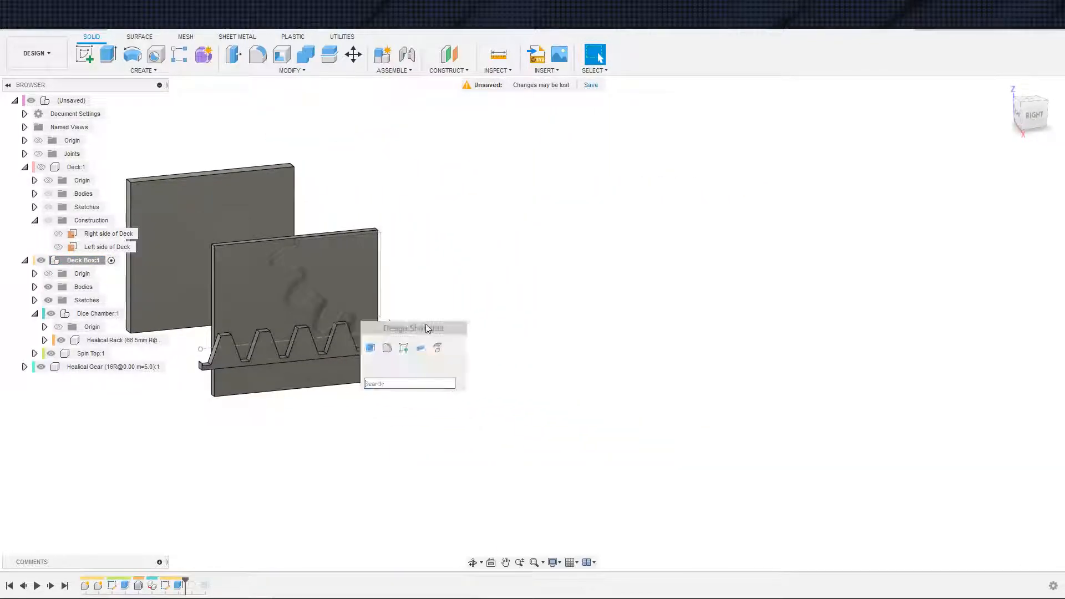
{"action": "key", "text": "Escape"}
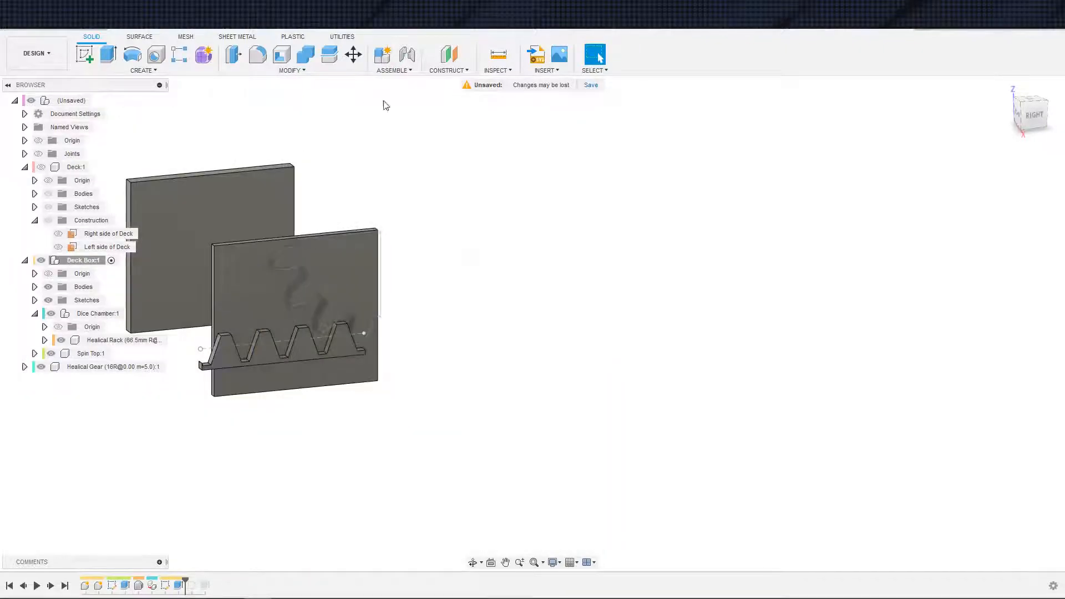
{"action": "left_click", "coordinate": [278, 271]}
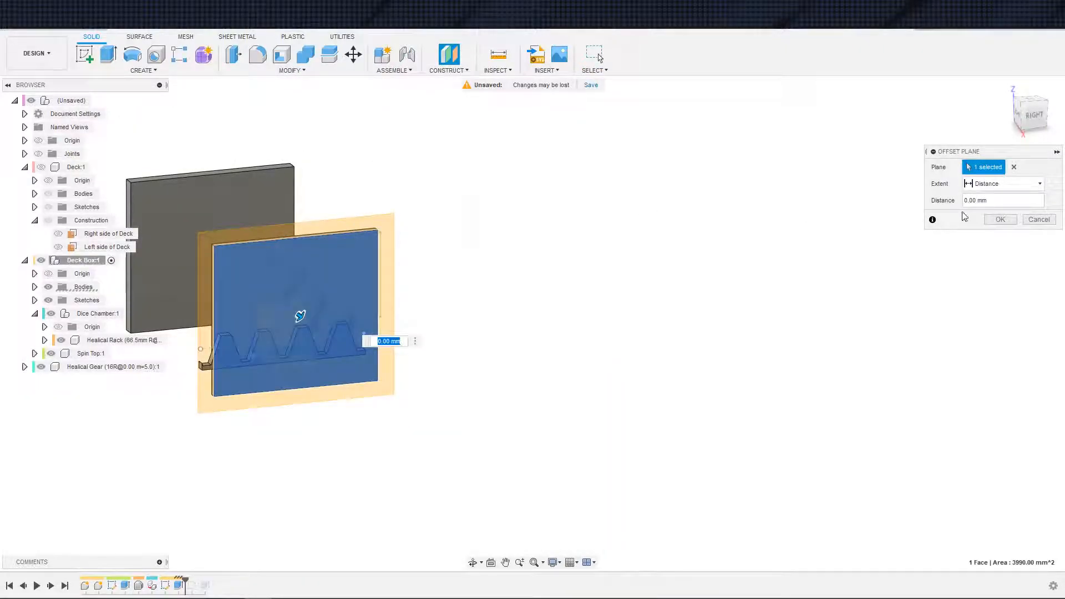
{"action": "left_click", "coordinate": [1000, 219]}
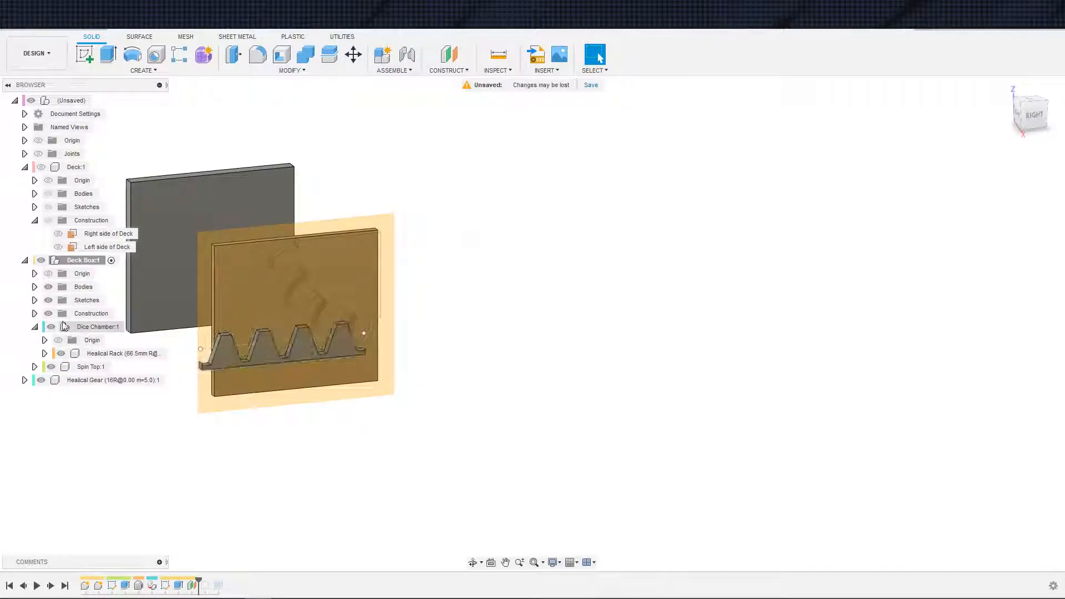
Rename the new construction plane as "Right side of Inner Case".
{"action": "left_click", "coordinate": [34, 314]}
{"action": "left_click", "coordinate": [83, 329]}
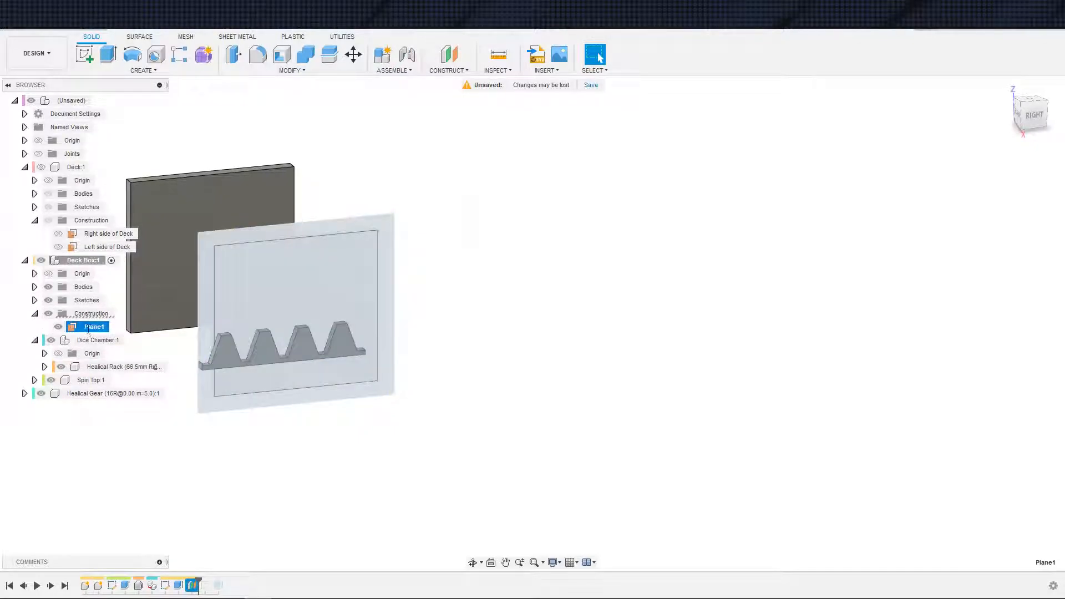
{"action": "double_click", "coordinate": [89, 329]}
{"action": "type", "text": "Right side of Inner Case"}
{"action": "key", "text": "Return"}
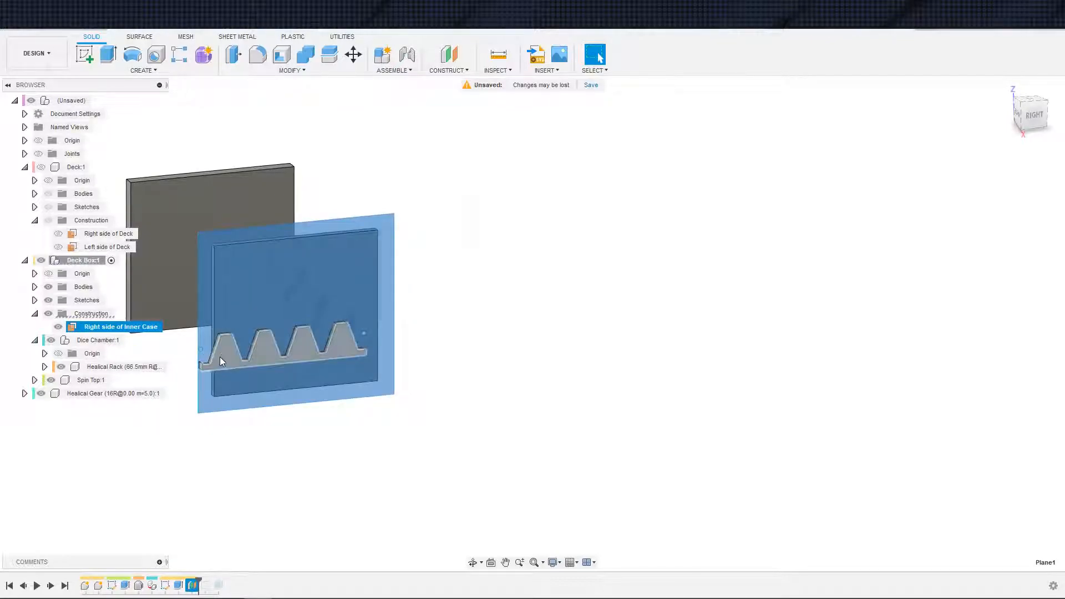
Start a sketch on the Right side of Inner Case plane and project the gear face and the right wall face into it.
{"action": "middle_click_drag", "start_coordinate": [247, 424], "coordinate": [302, 454]}
{"action": "key", "text": "s"}
{"action": "left_click", "coordinate": [346, 481]}
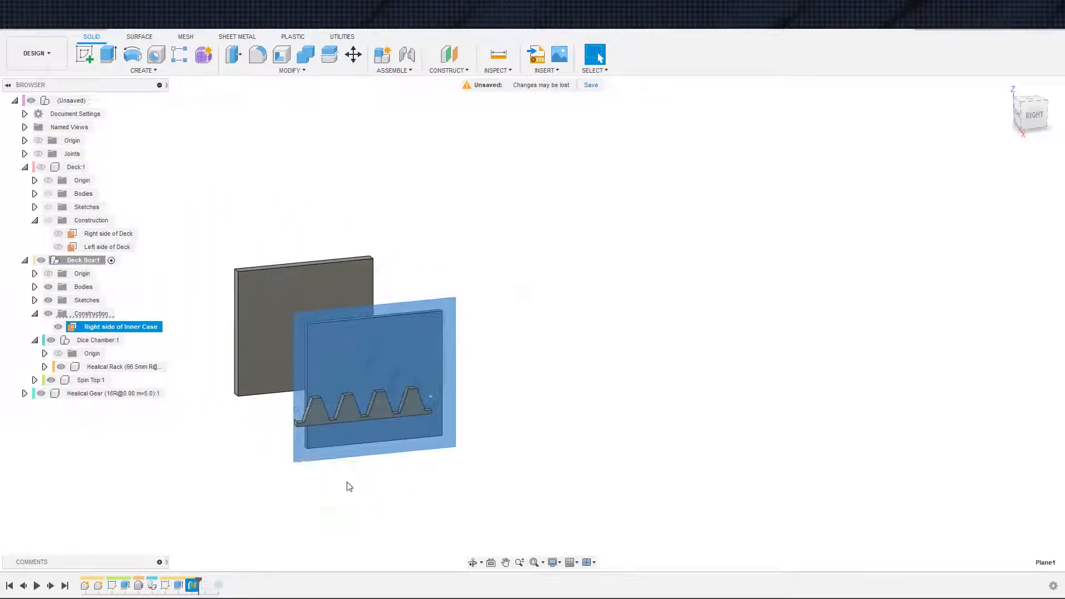
{"action": "scroll", "coordinate": [595, 296], "scroll_direction": "up", "scroll_amount": 3}
{"action": "middle_click_drag", "start_coordinate": [594, 296], "coordinate": [509, 374]}
{"action": "scroll", "coordinate": [567, 309], "scroll_direction": "up", "scroll_amount": 3}
{"action": "middle_click_drag", "start_coordinate": [560, 305], "coordinate": [456, 347]}
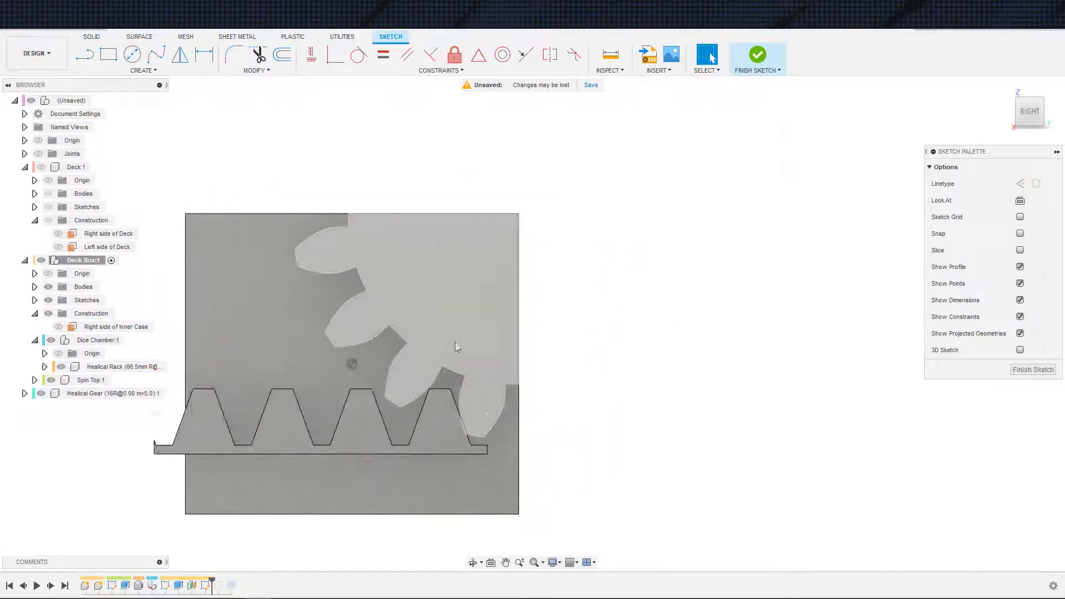
{"action": "key", "text": "s"}
{"action": "left_click", "coordinate": [579, 356]}
{"action": "left_click", "coordinate": [483, 340]}
{"action": "left_click", "coordinate": [285, 354]}
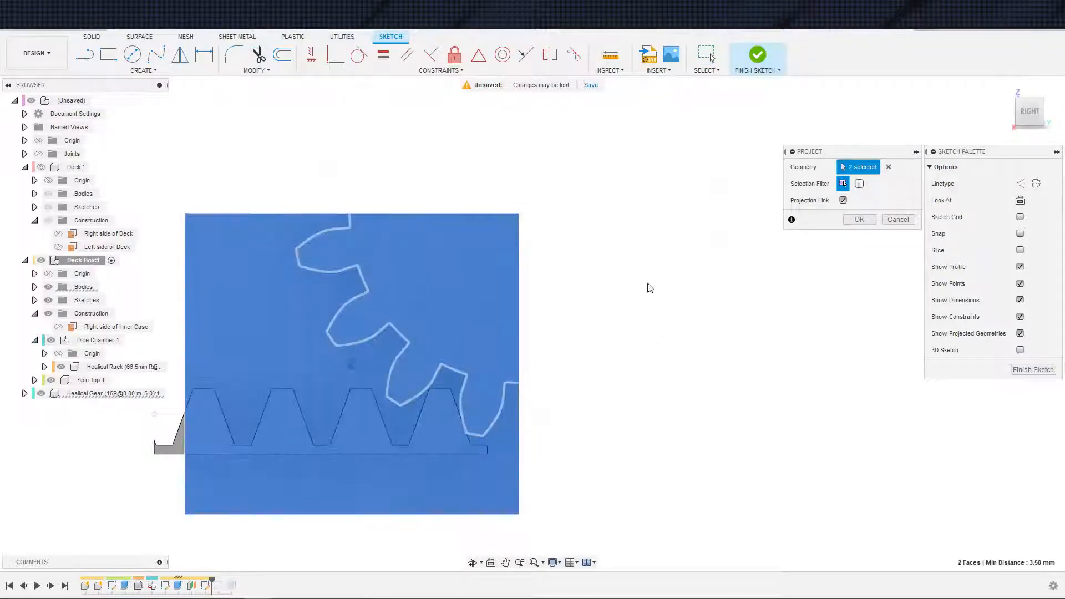
{"action": "left_click", "coordinate": [857, 219]}
Sketch a circle near the wall's upper right corner, inside the gear outline, and set its diameter to 10 mm.
{"action": "scroll", "coordinate": [523, 323], "scroll_direction": "up", "scroll_amount": 2}
{"action": "middle_click_drag", "start_coordinate": [566, 310], "coordinate": [614, 281]}
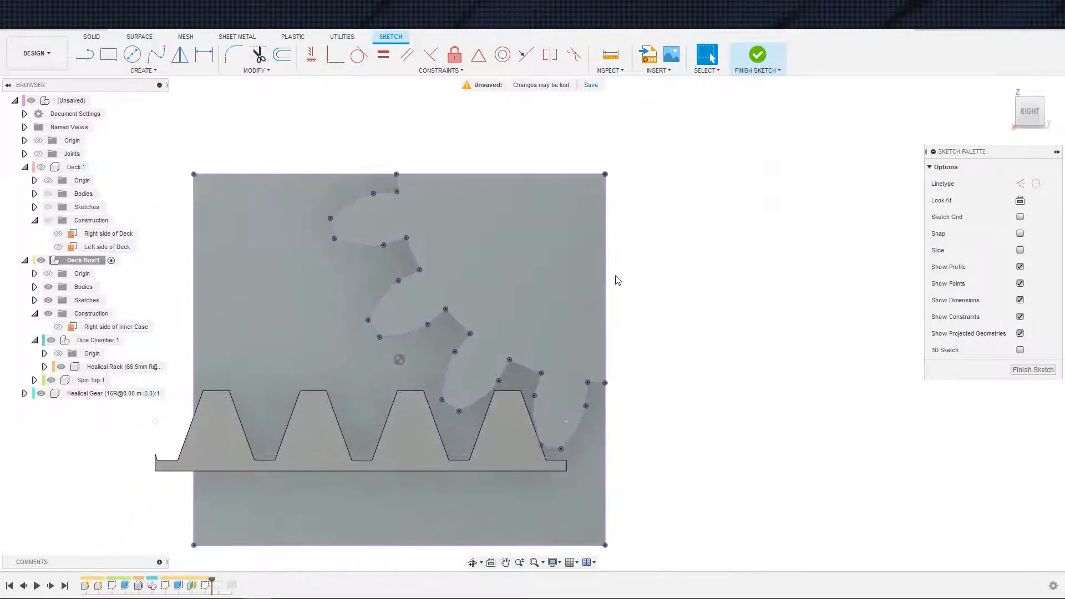
{"action": "key", "text": "c"}
{"action": "left_click", "coordinate": [564, 238]}
{"action": "key", "text": "d"}
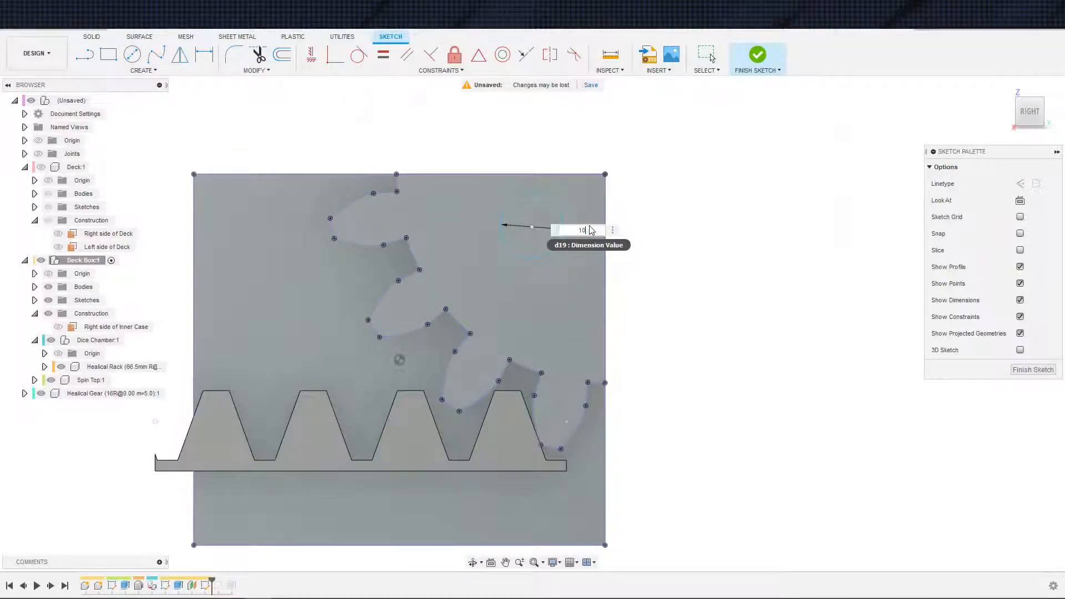
{"action": "scroll", "coordinate": [569, 337], "scroll_direction": "down", "scroll_amount": 2}
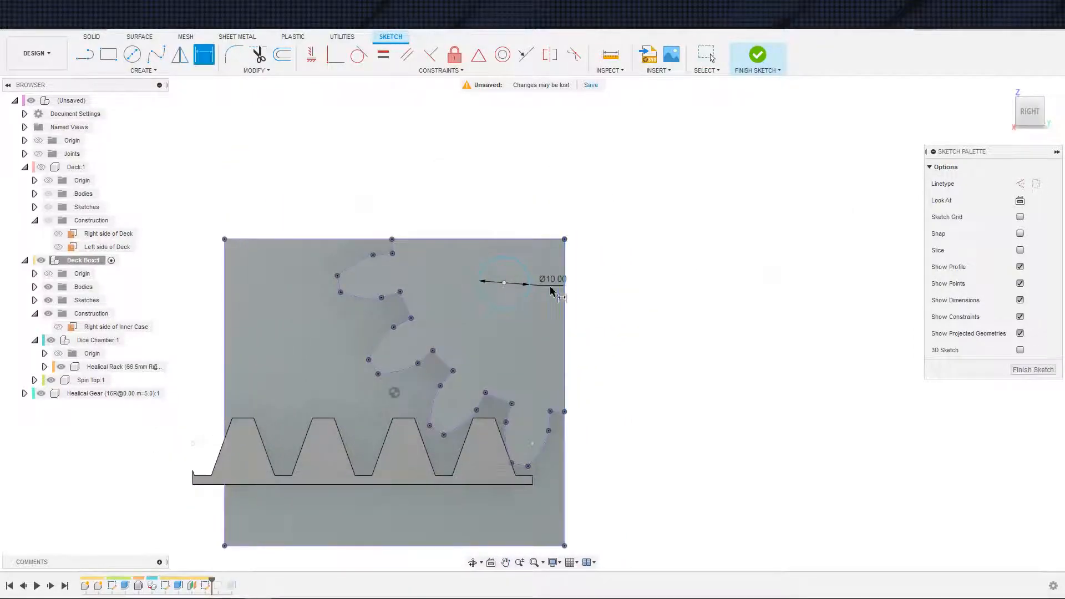
Dimension the circle's centre 10 mm from the wall's right edge and 10 mm from its top edge.
{"action": "left_click", "coordinate": [531, 218]}
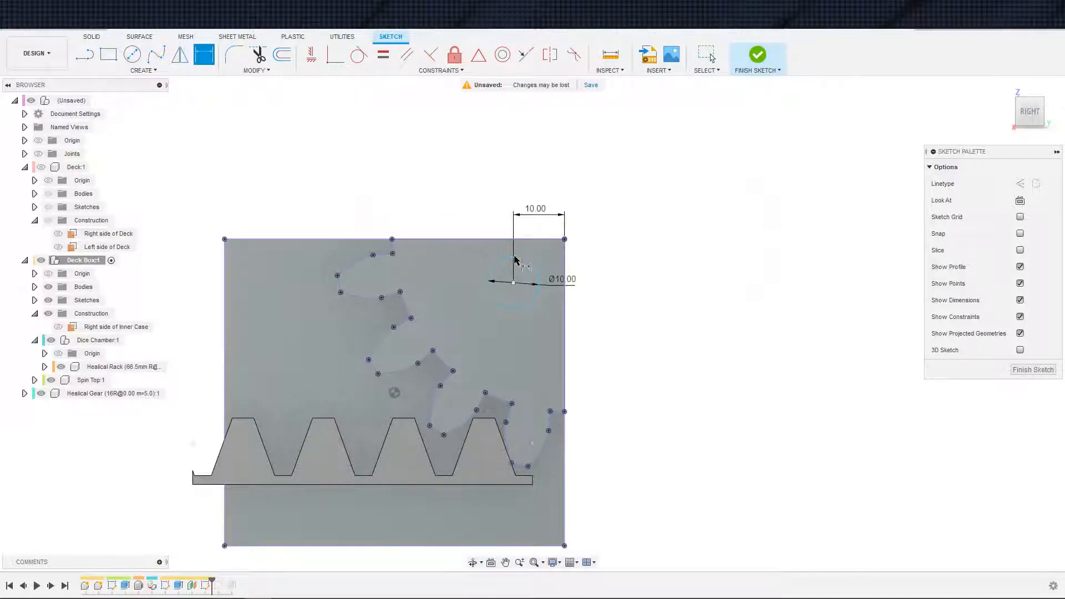
{"action": "left_click", "coordinate": [635, 265]}
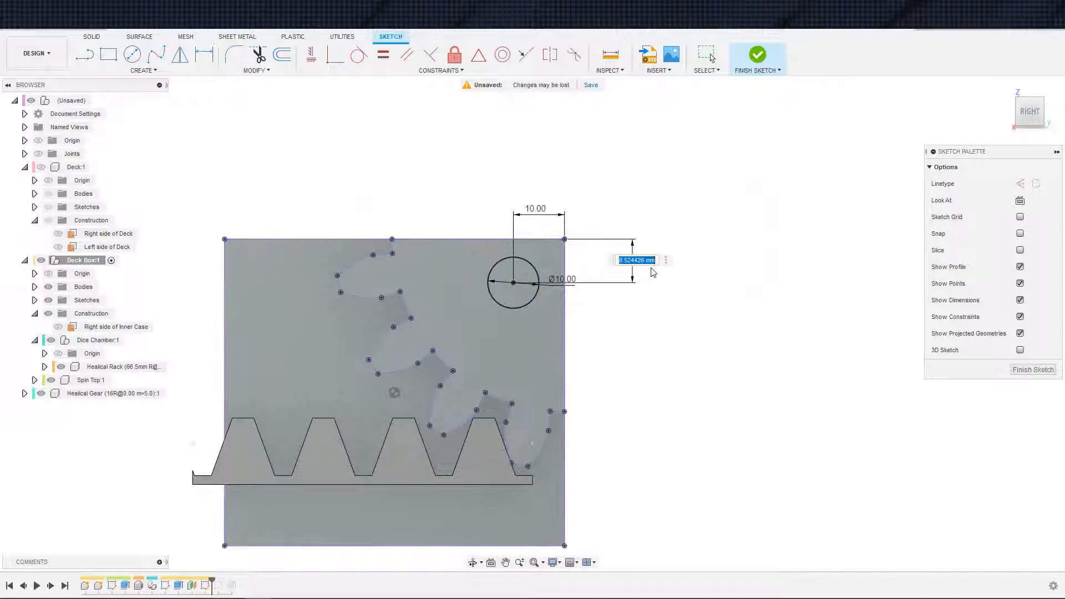
{"action": "type", "text": "10"}
{"action": "key", "text": "Return"}
{"action": "scroll", "coordinate": [610, 299], "scroll_direction": "up", "scroll_amount": 3}
{"action": "scroll", "coordinate": [657, 297], "scroll_direction": "down", "scroll_amount": 2}
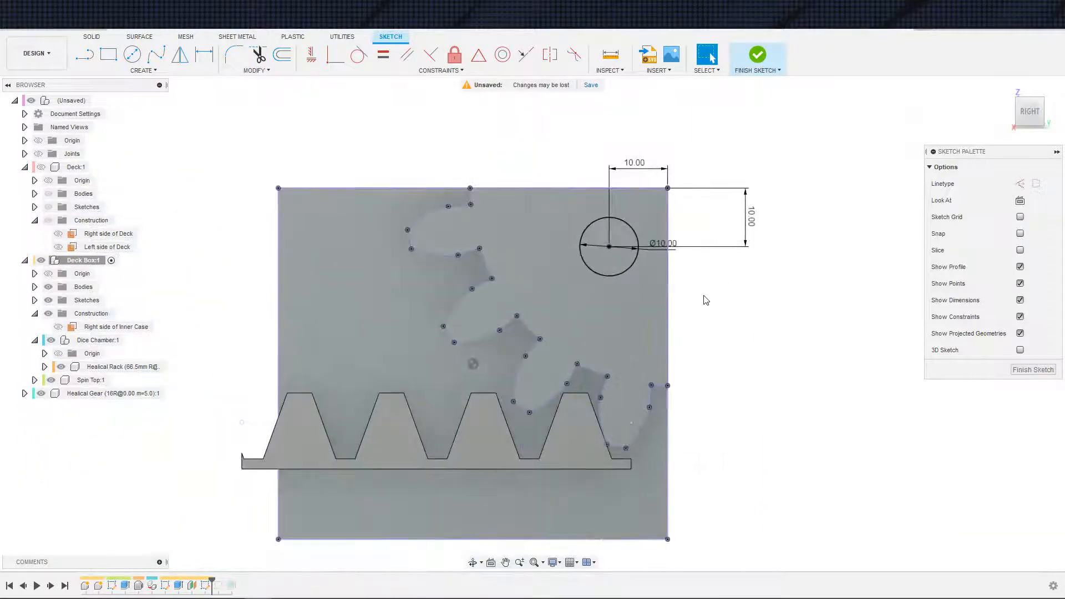
{"action": "key", "text": "e"}
{"action": "left_click", "coordinate": [604, 277]}
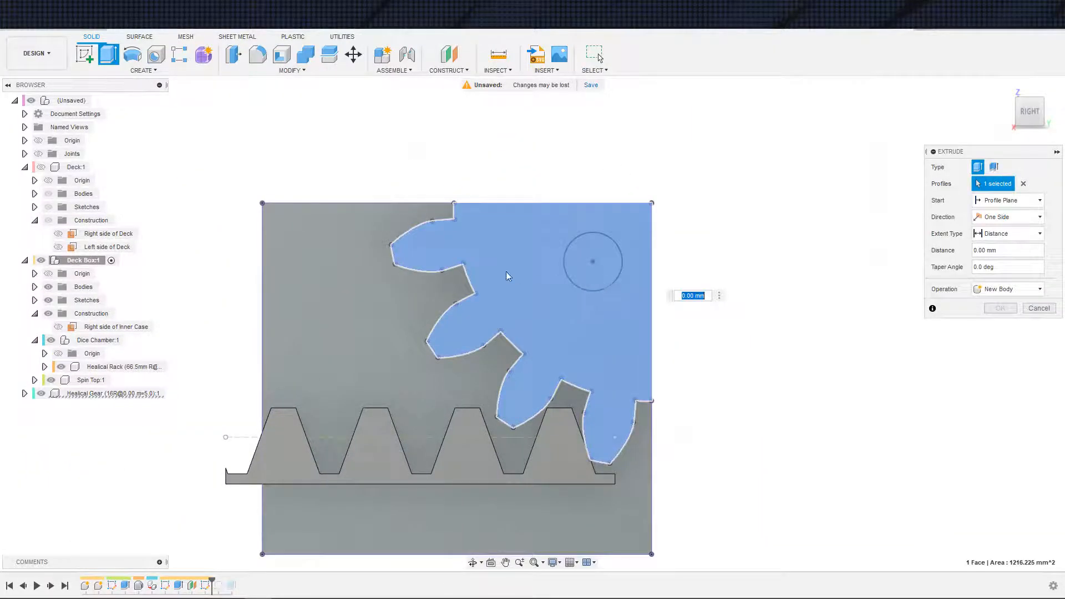
{"action": "key", "text": "Escape"}
Hide the gear and Dice Chamber, extrude the circle to the redisplayed gear's outer face, and join it to the wall.
{"action": "key", "text": "e"}
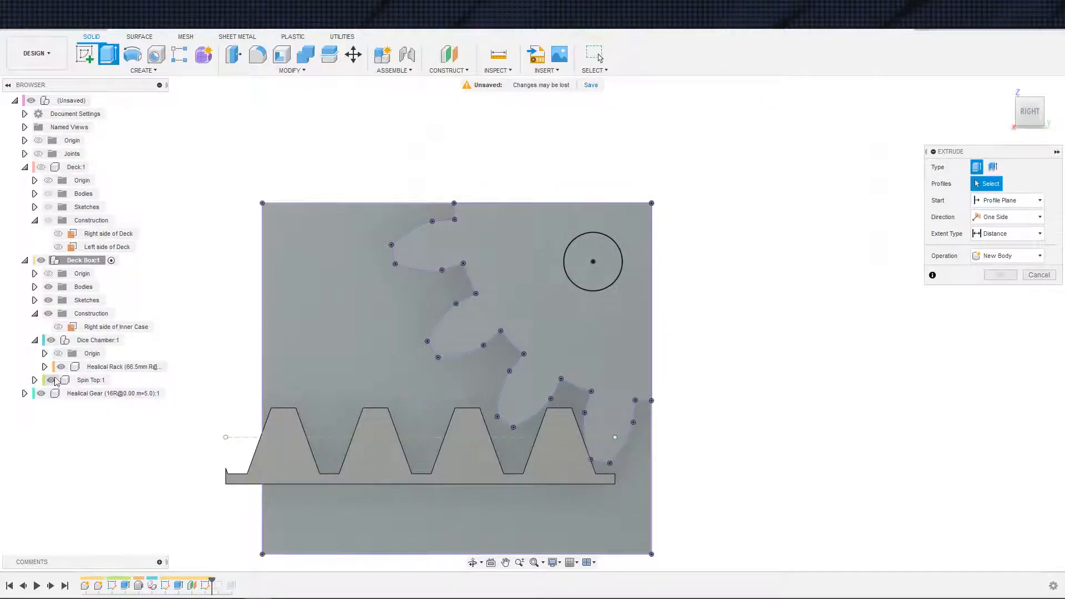
{"action": "left_click", "coordinate": [40, 394]}
{"action": "left_click", "coordinate": [51, 341]}
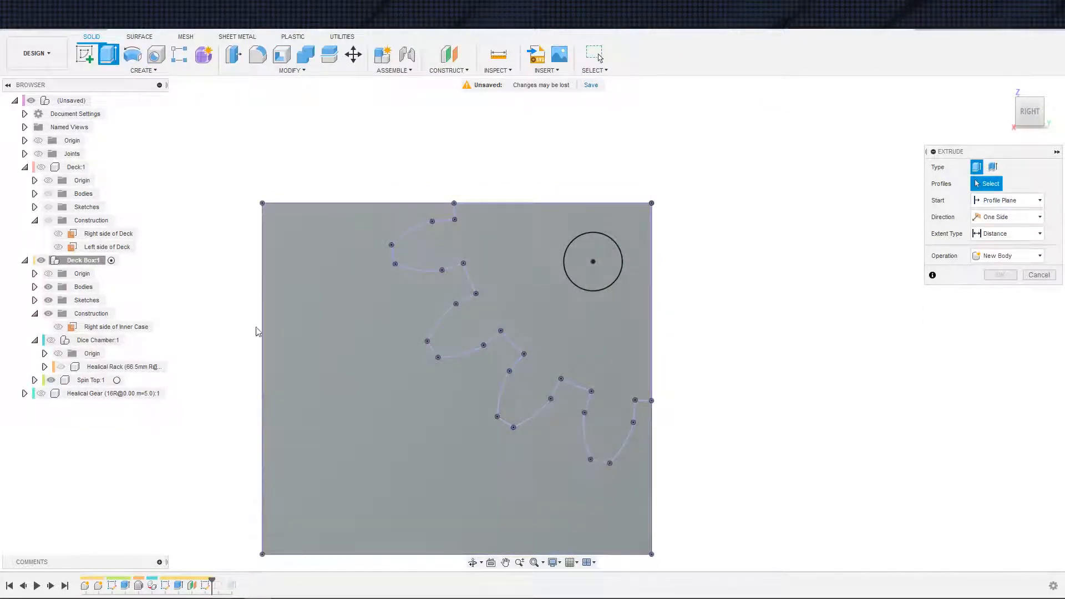
{"action": "left_click", "coordinate": [581, 275]}
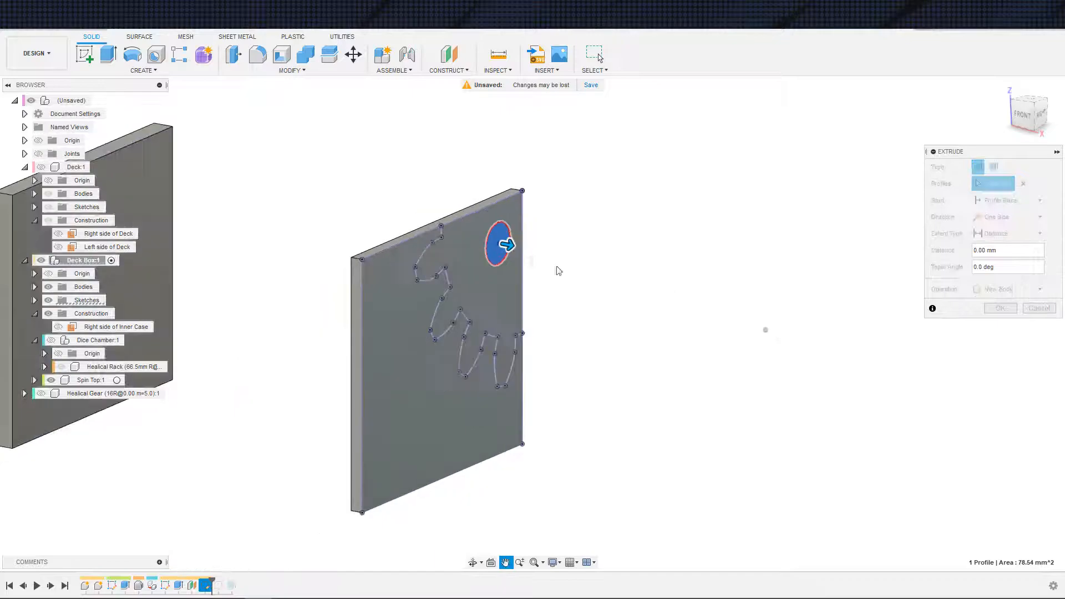
{"action": "left_click", "coordinate": [997, 260]}
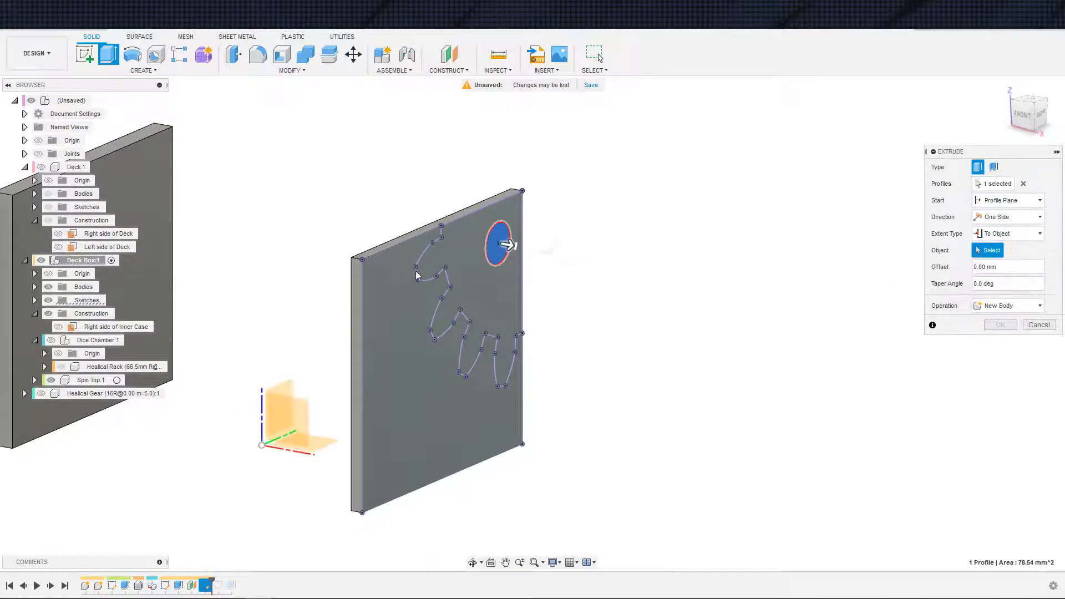
{"action": "left_click", "coordinate": [42, 394]}
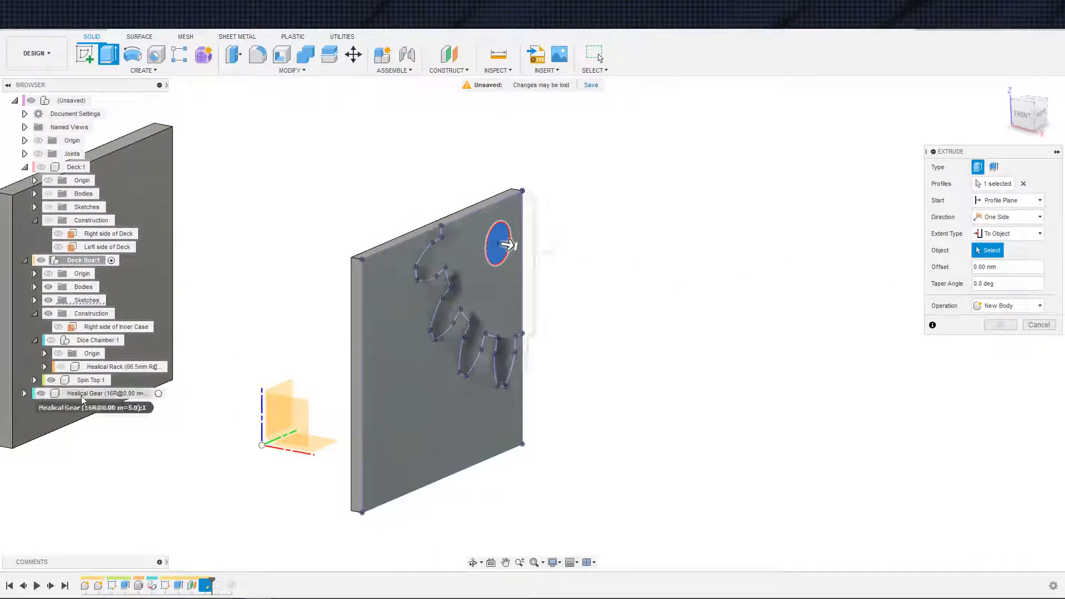
{"action": "left_click", "coordinate": [481, 319]}
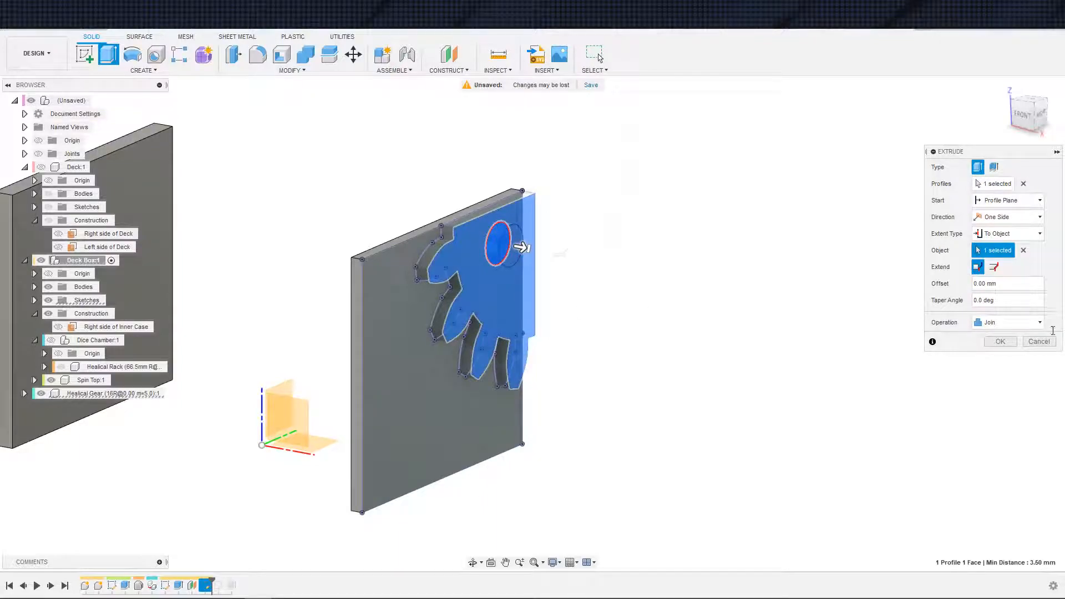
{"action": "left_click", "coordinate": [1001, 342]}
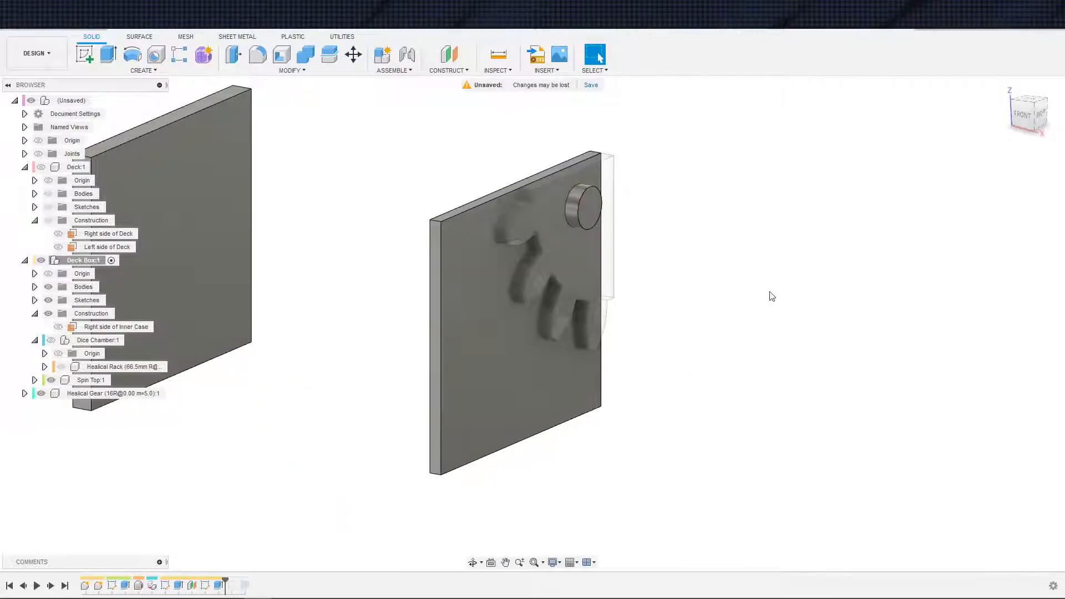
Combine with the Cut operation to subtract the wall and its pin from the helical gear, keeping the tool bodies.
{"action": "left_click", "coordinate": [311, 59]}
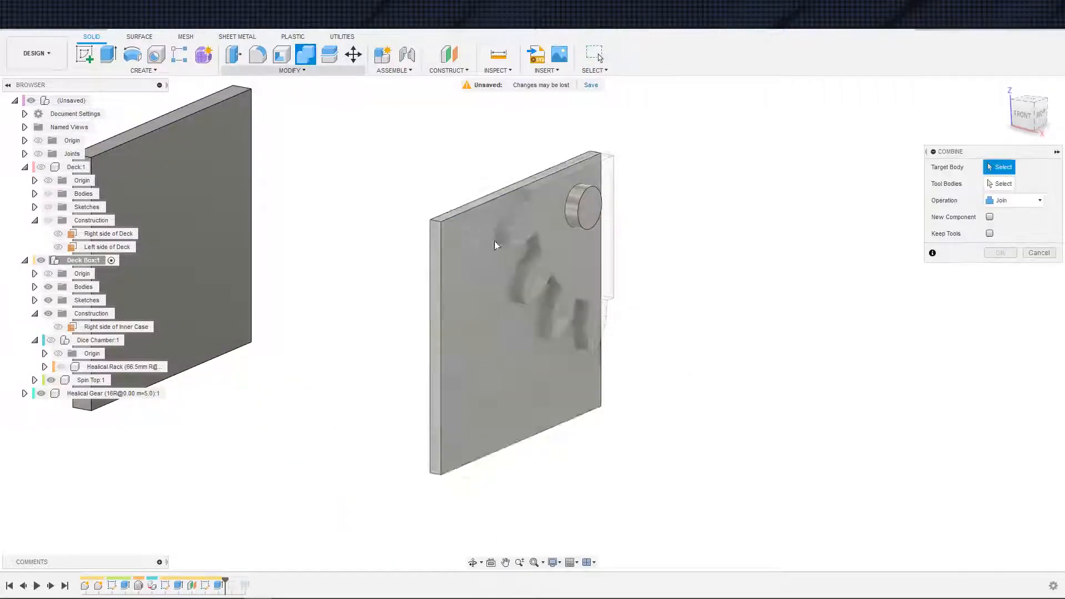
{"action": "left_click", "coordinate": [555, 255]}
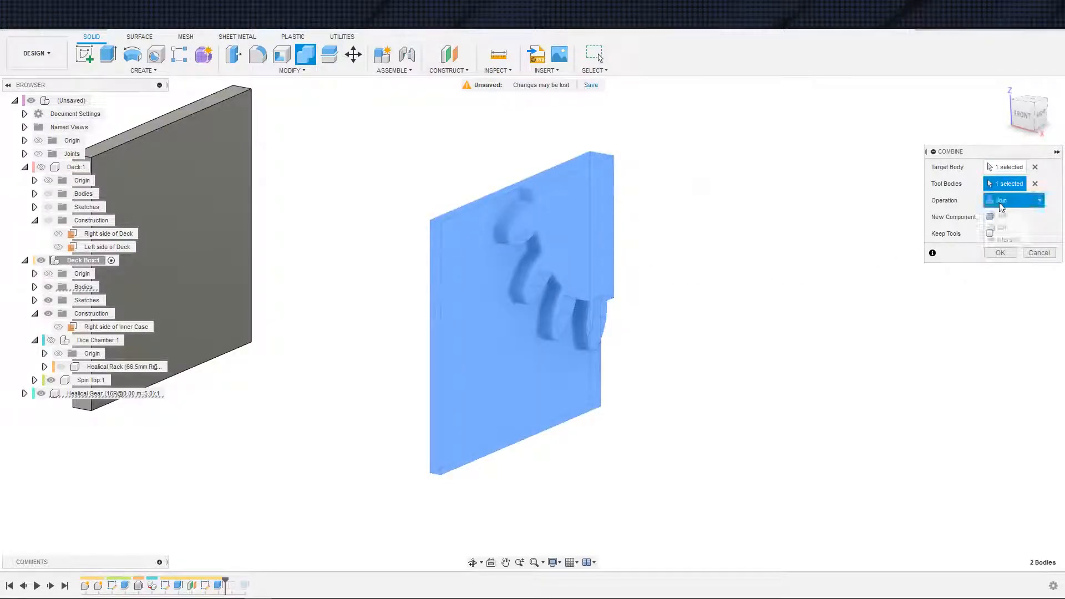
{"action": "left_click", "coordinate": [1001, 228]}
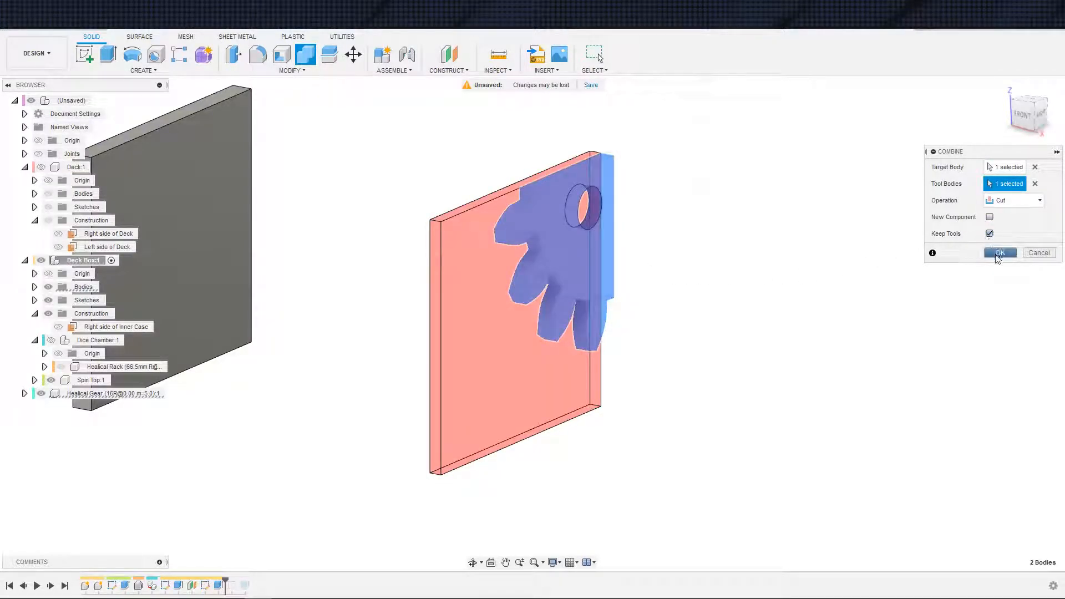
{"action": "left_click", "coordinate": [1000, 253]}
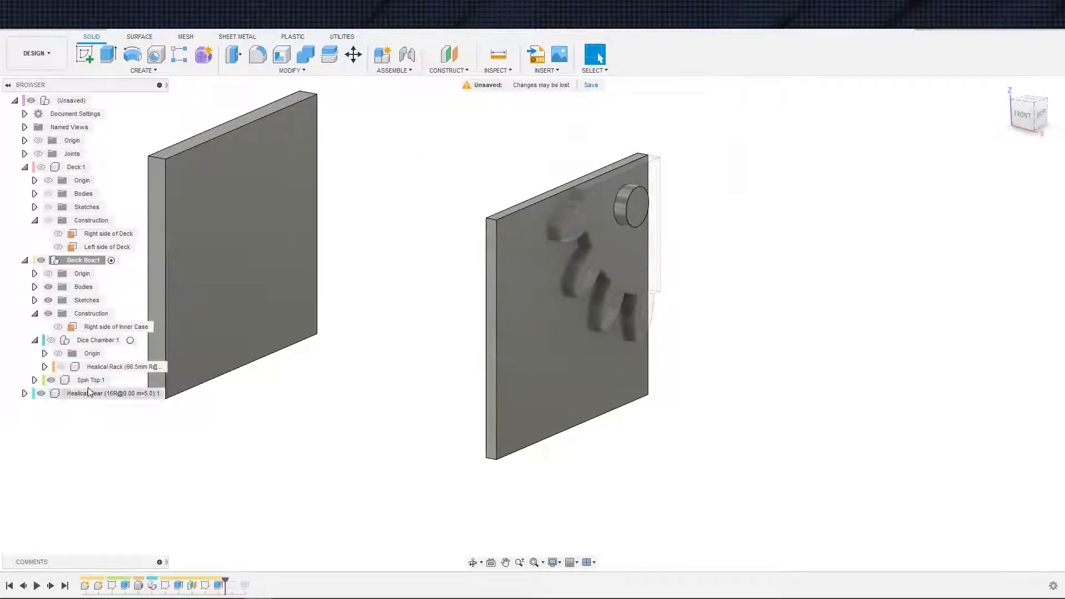
Activate the helical gear component and try to Press Pull the inner face of its pin hole.
{"action": "left_click", "coordinate": [159, 394]}
{"action": "scroll", "coordinate": [464, 368], "scroll_direction": "up", "scroll_amount": 5}
{"action": "middle_click_drag", "start_coordinate": [388, 361], "coordinate": [172, 383]}
{"action": "scroll", "coordinate": [178, 383], "scroll_direction": "down", "scroll_amount": 3}
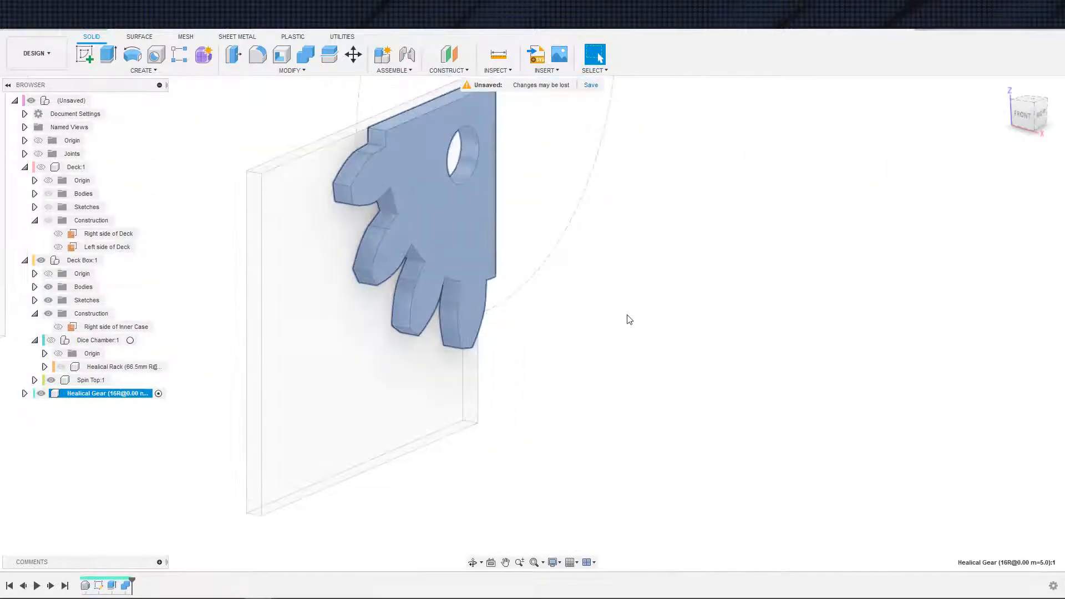
{"action": "left_click", "coordinate": [627, 318]}
{"action": "middle_click_drag", "start_coordinate": [586, 296], "coordinate": [576, 388]}
{"action": "key", "text": "q"}
{"action": "scroll", "coordinate": [465, 245], "scroll_direction": "up", "scroll_amount": 2}
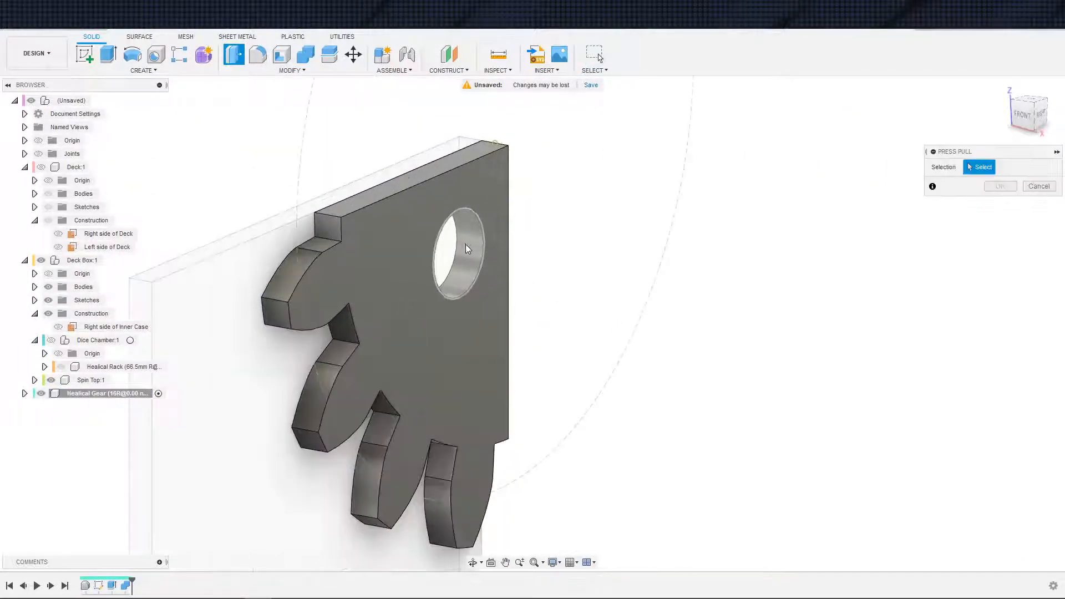
{"action": "left_click", "coordinate": [465, 244]}
{"action": "key", "text": "Escape"}
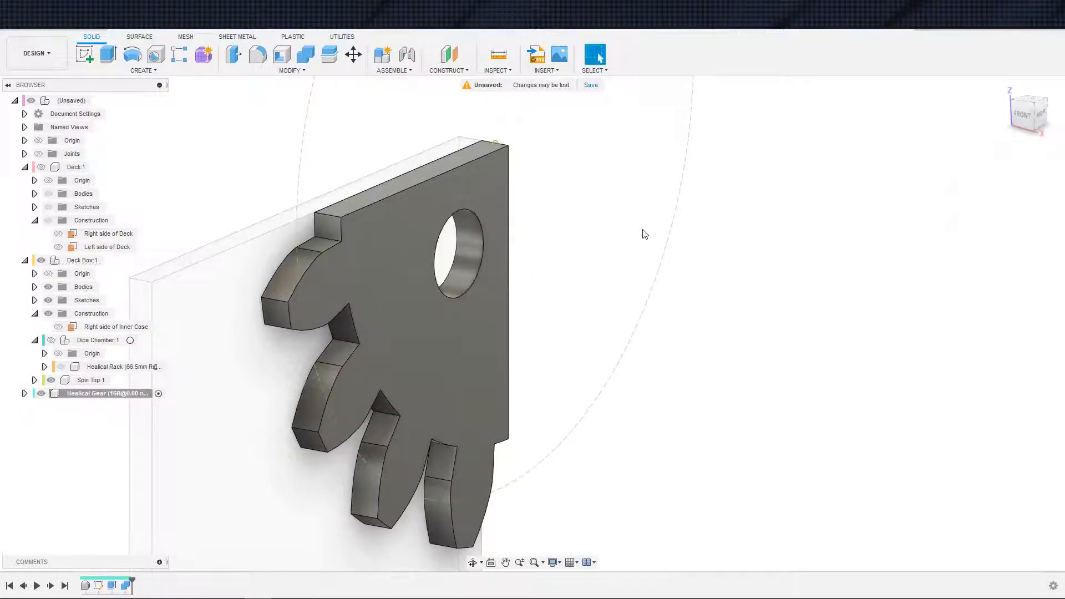
Show the Dice Chamber with its rack again and reactivate the Deck Box component.
{"action": "scroll", "coordinate": [449, 327], "scroll_direction": "down", "scroll_amount": 4}
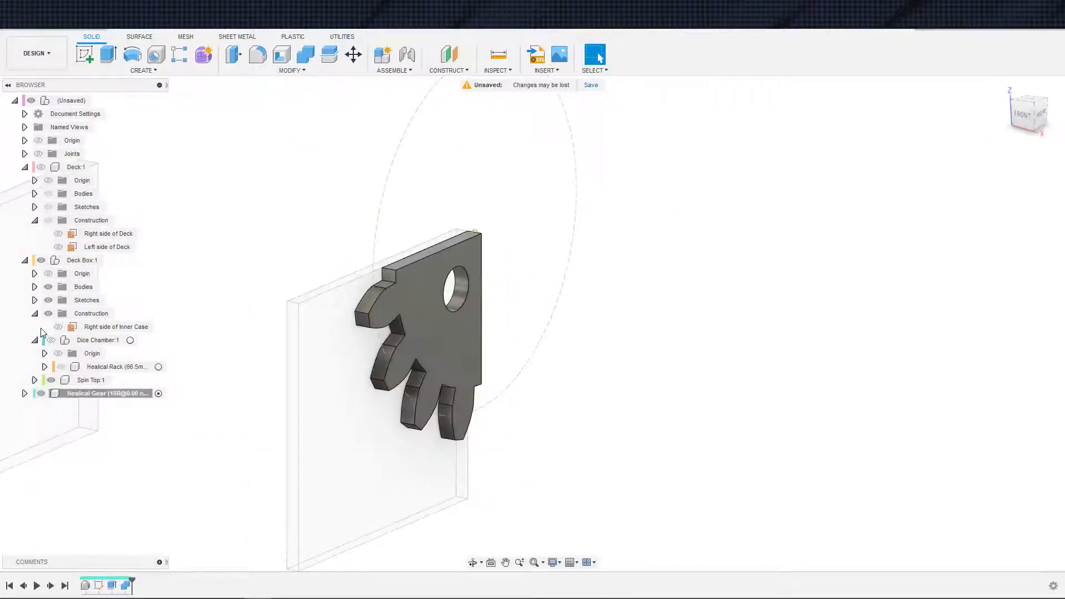
{"action": "left_click", "coordinate": [51, 340]}
{"action": "scroll", "coordinate": [178, 370], "scroll_direction": "down", "scroll_amount": 3}
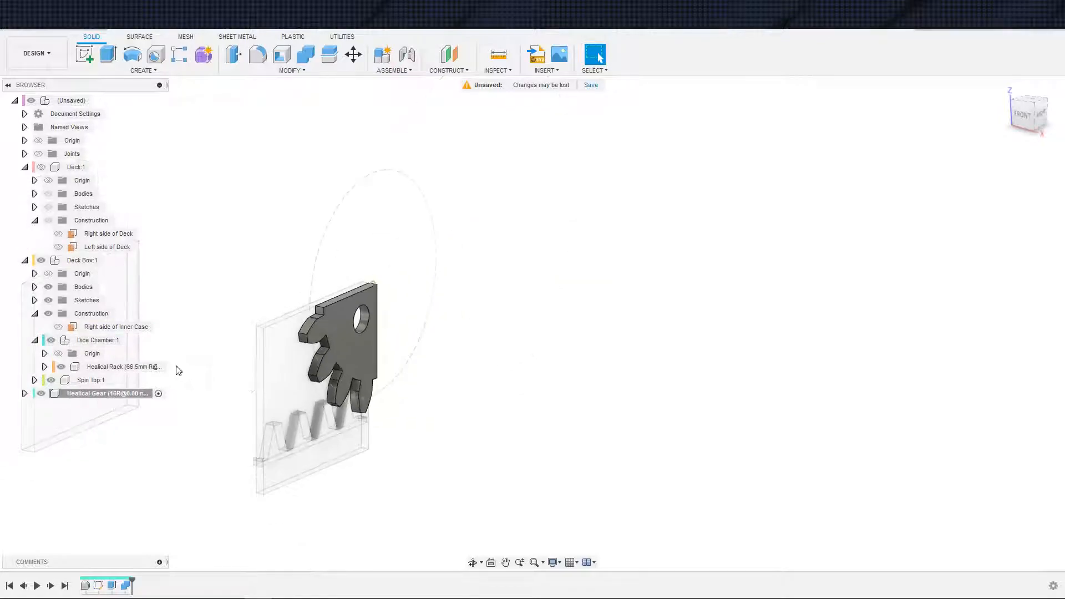
{"action": "middle_click_drag", "start_coordinate": [434, 425], "coordinate": [453, 411], "text": "shift"}
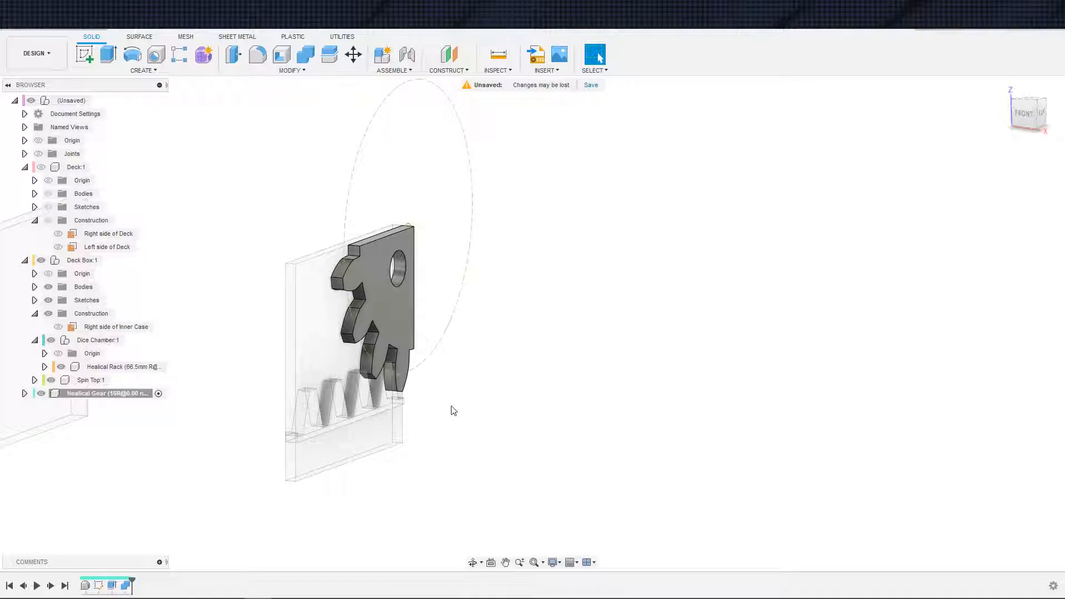
{"action": "left_click", "coordinate": [109, 261]}
{"action": "scroll", "coordinate": [207, 312], "scroll_direction": "down", "scroll_amount": 3}
{"action": "middle_click_drag", "start_coordinate": [460, 323], "coordinate": [391, 371], "text": "shift"}
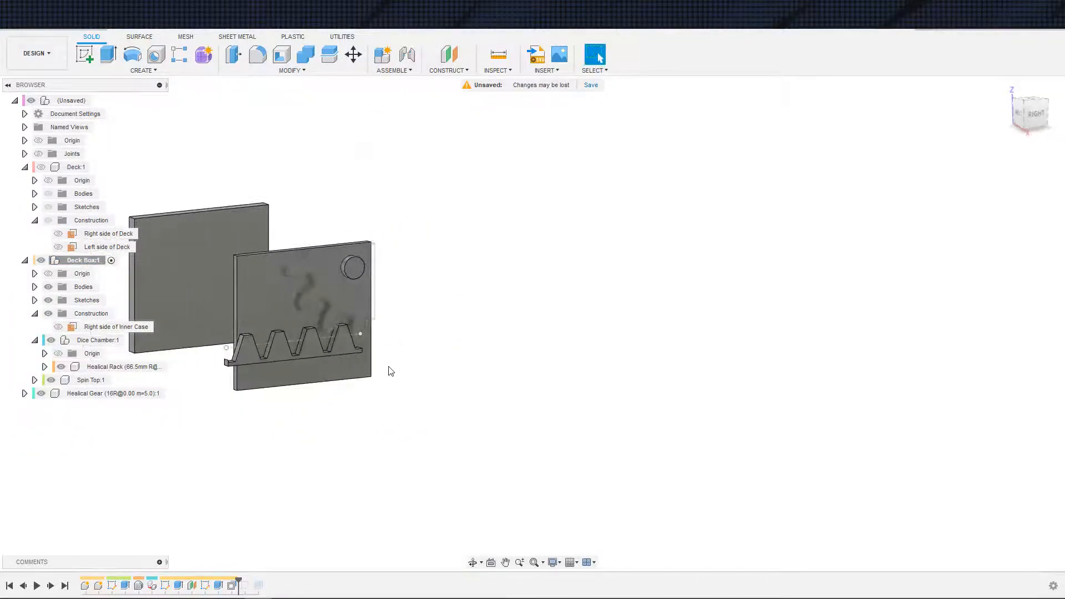
Create a revolute as-built joint between the helical gear and the Deck Box wall, rotating about the Z axis at the pin hole's centre.
{"action": "scroll", "coordinate": [407, 299], "scroll_direction": "up", "scroll_amount": 3}
{"action": "left_click", "coordinate": [394, 70]}
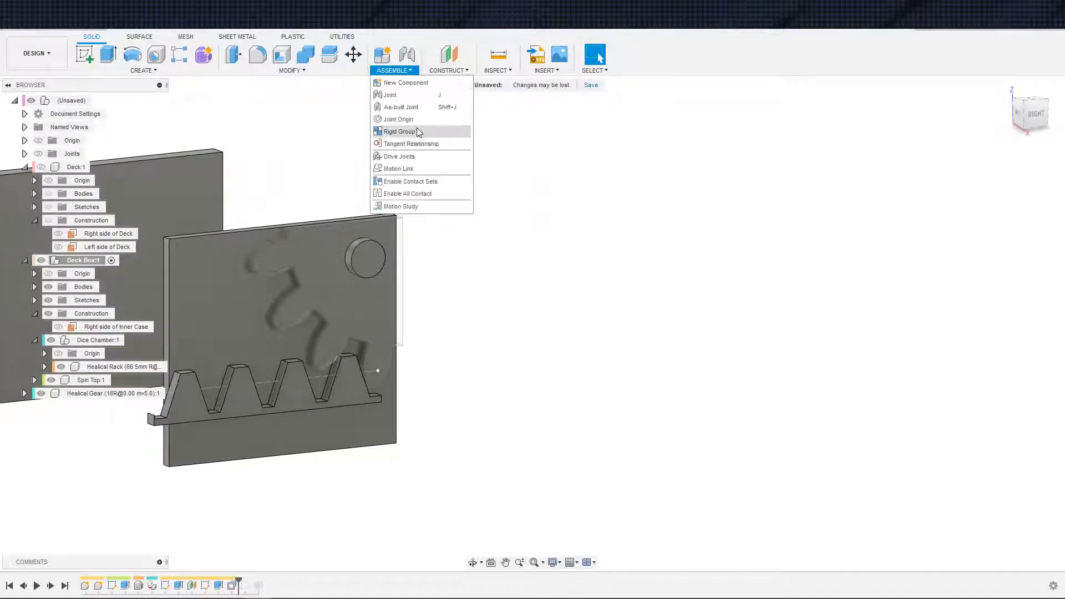
{"action": "left_click", "coordinate": [419, 114]}
{"action": "scroll", "coordinate": [359, 242], "scroll_direction": "up", "scroll_amount": 6}
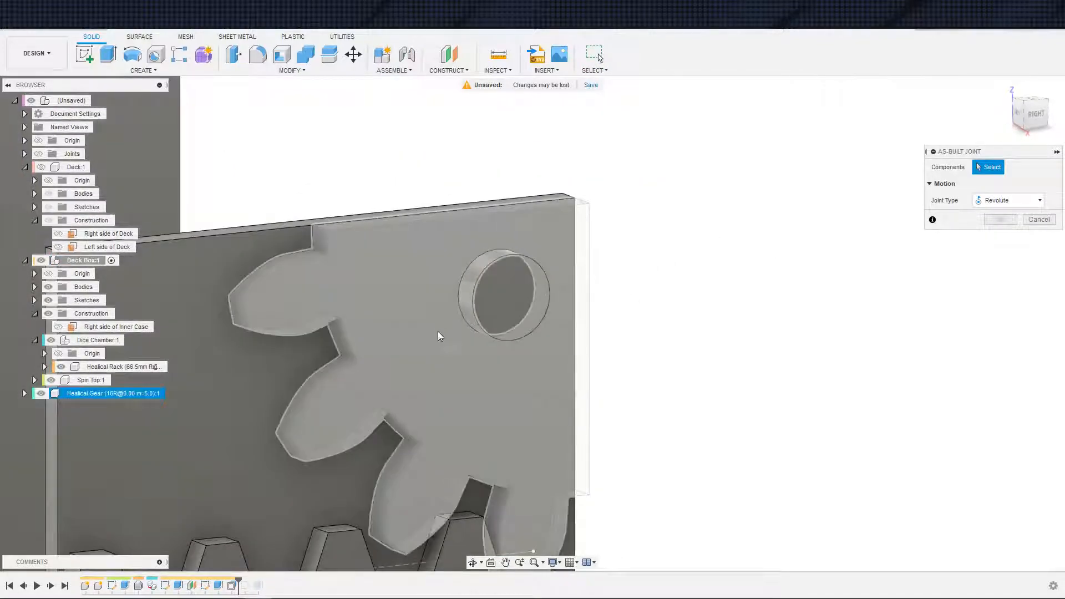
{"action": "left_click", "coordinate": [438, 332]}
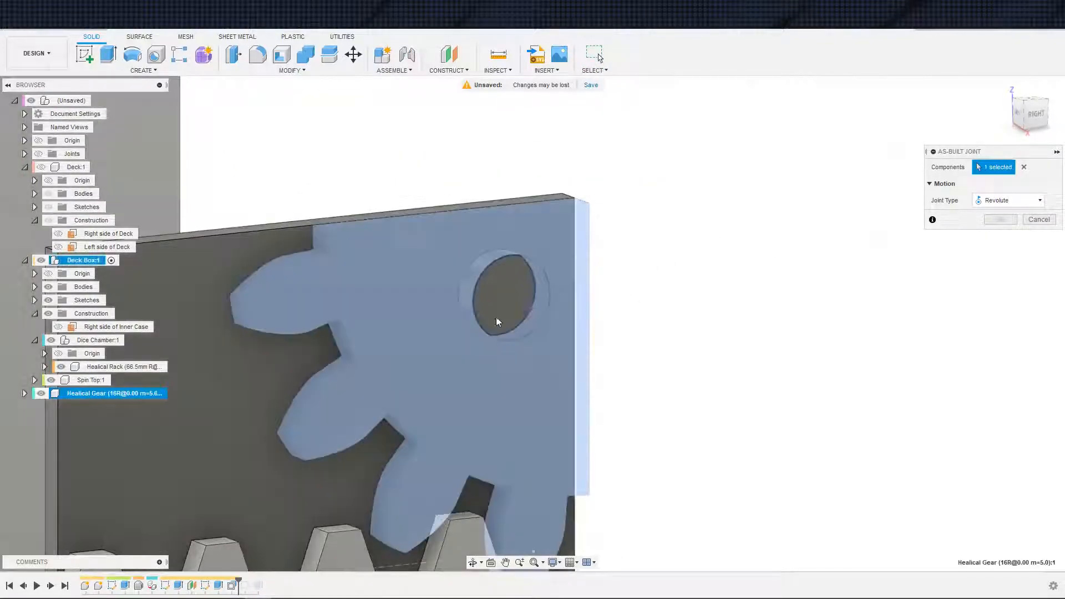
{"action": "left_click", "coordinate": [497, 318]}
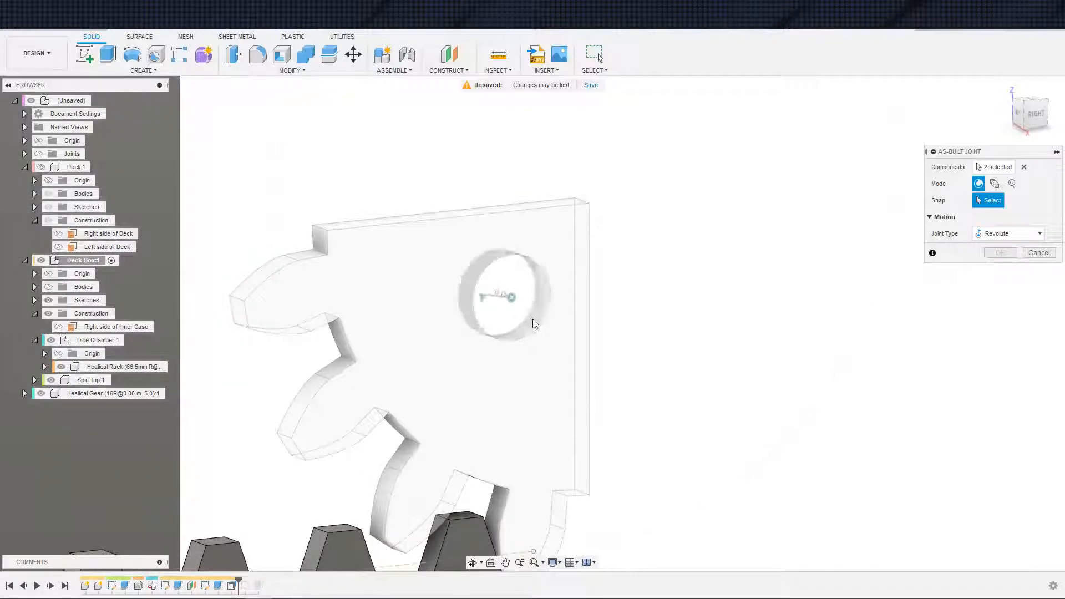
{"action": "left_click", "coordinate": [511, 298]}
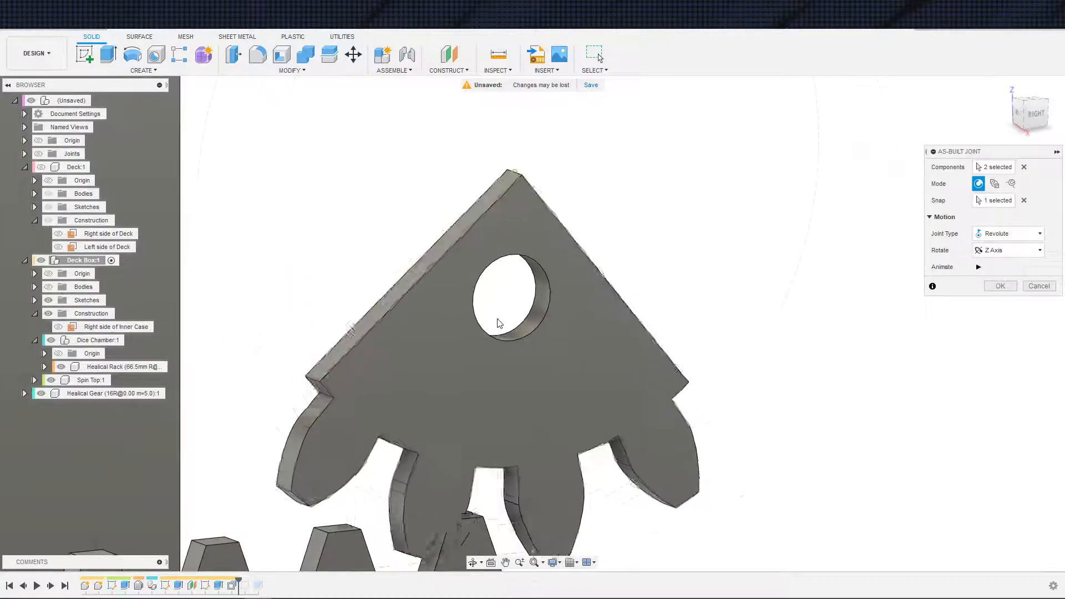
{"action": "left_click", "coordinate": [1001, 286]}
Create a slider as-built joint between the helical rack and the Deck Box wall, sliding along the Z axis of the line across the rack's teeth.
{"action": "scroll", "coordinate": [740, 365], "scroll_direction": "down", "scroll_amount": 5}
{"action": "middle_click_drag", "start_coordinate": [740, 365], "coordinate": [808, 308]}
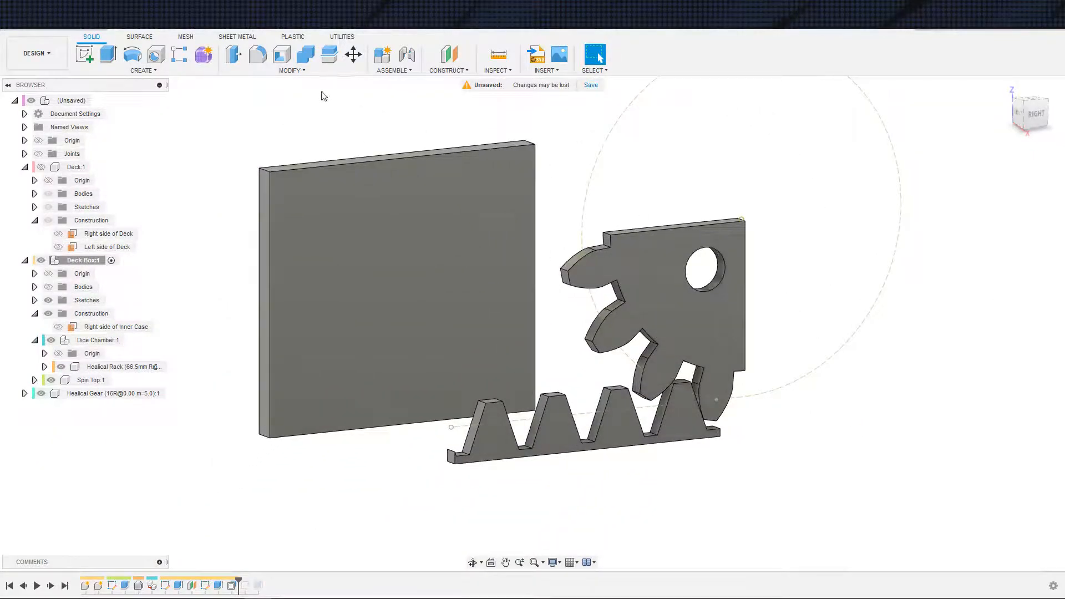
{"action": "left_click", "coordinate": [303, 71]}
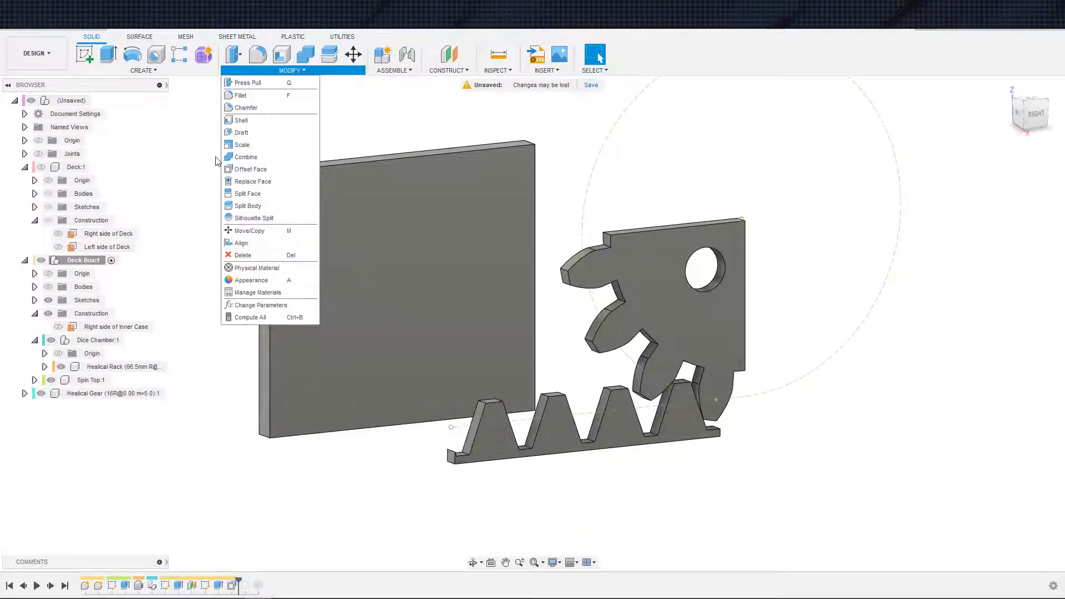
{"action": "left_click", "coordinate": [394, 70]}
{"action": "left_click", "coordinate": [391, 114]}
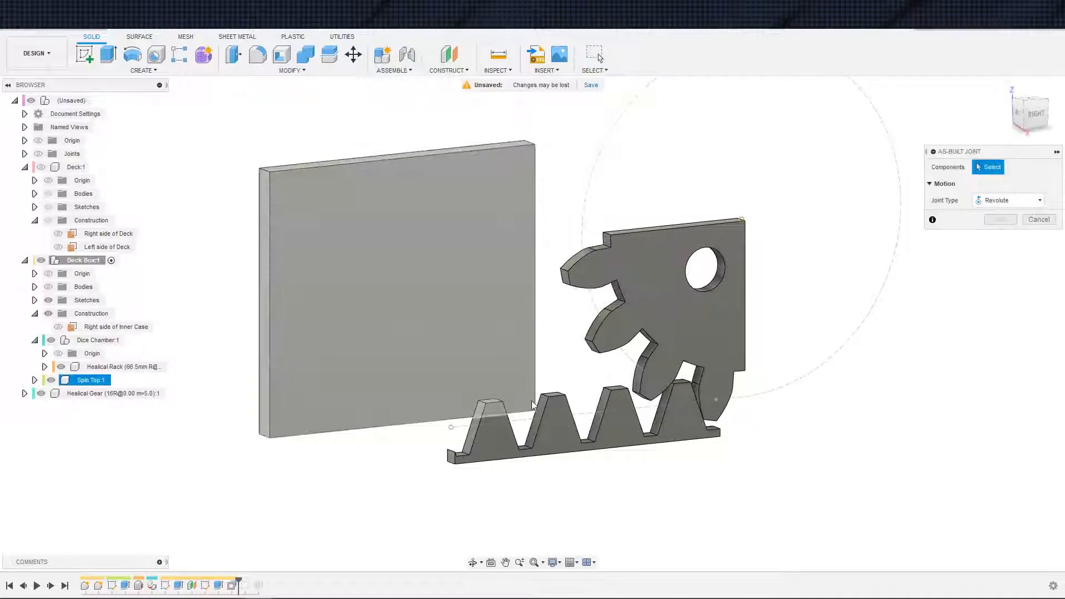
{"action": "middle_click_drag", "start_coordinate": [492, 441], "coordinate": [594, 484], "text": "shift"}
{"action": "left_click", "coordinate": [569, 484]}
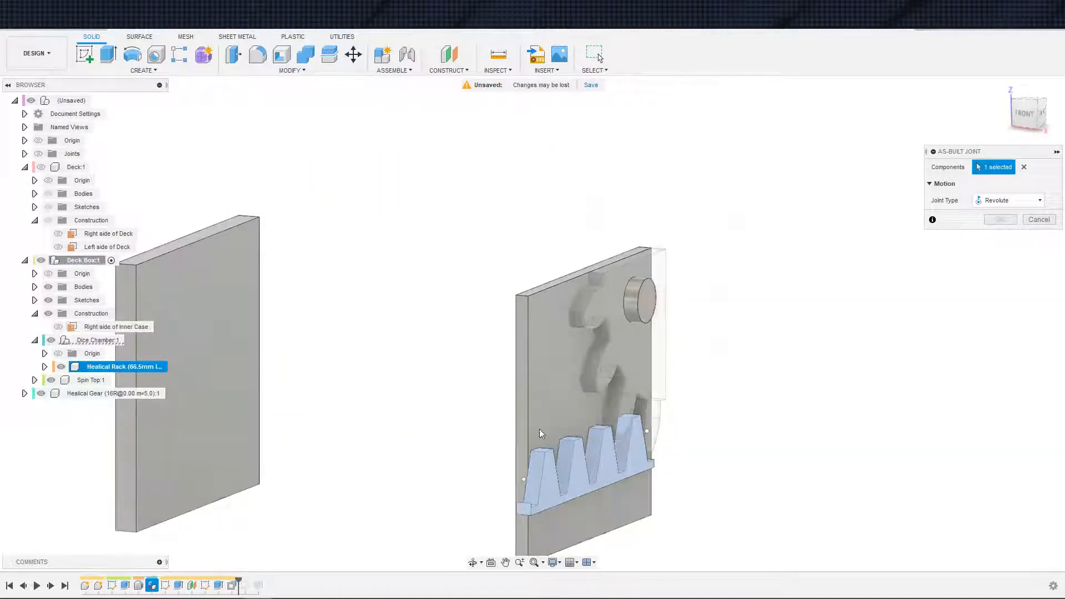
{"action": "left_click", "coordinate": [560, 404]}
{"action": "scroll", "coordinate": [512, 420], "scroll_direction": "down", "scroll_amount": 2}
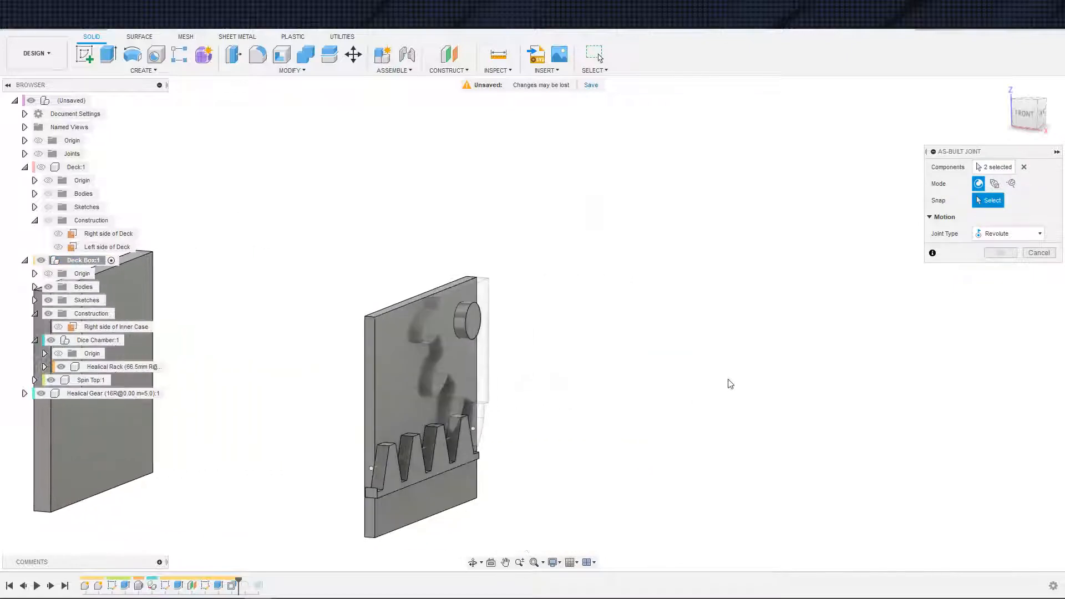
{"action": "left_click", "coordinate": [1005, 234]}
{"action": "left_click", "coordinate": [994, 273]}
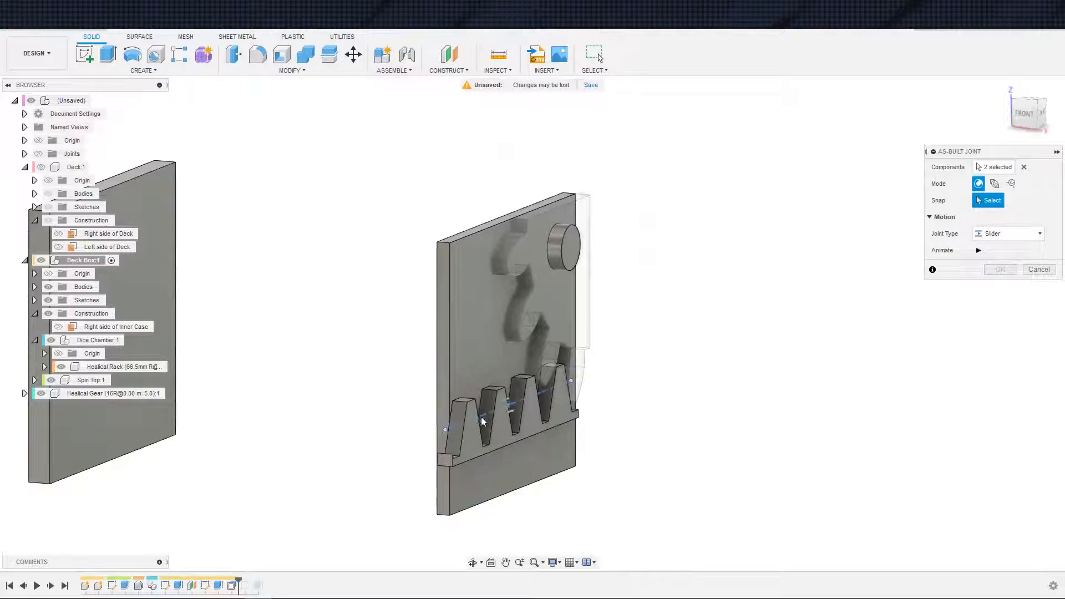
{"action": "left_click", "coordinate": [481, 418]}
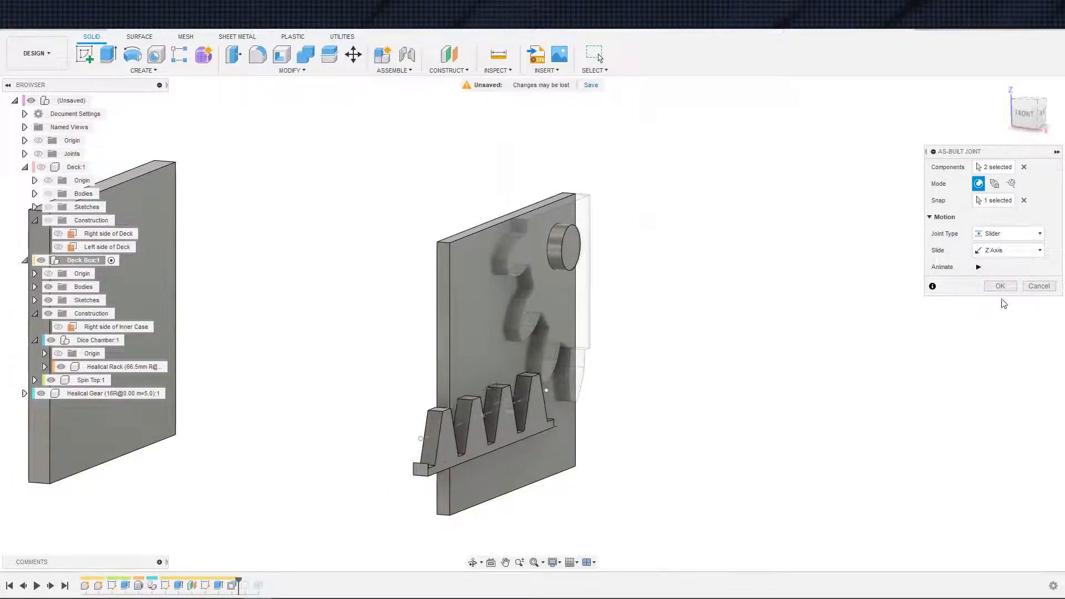
{"action": "left_click", "coordinate": [1000, 285]}
{"action": "left_click", "coordinate": [449, 70]}
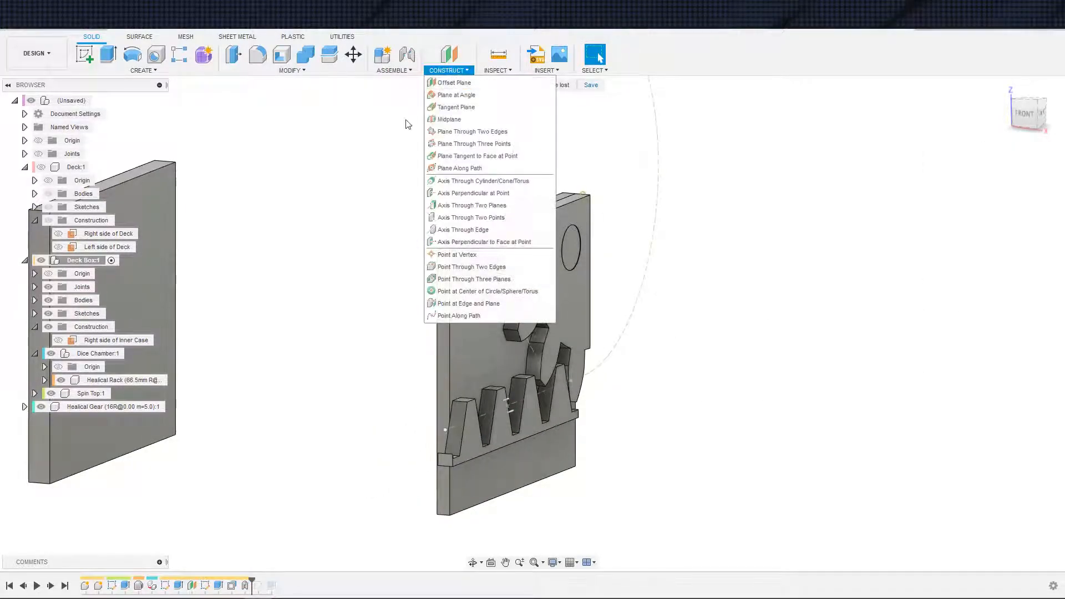
Create a motion link between joints Rev2 and Slider1, with 90 deg of rotation per 10 mm of slide.
{"action": "left_click", "coordinate": [393, 70]}
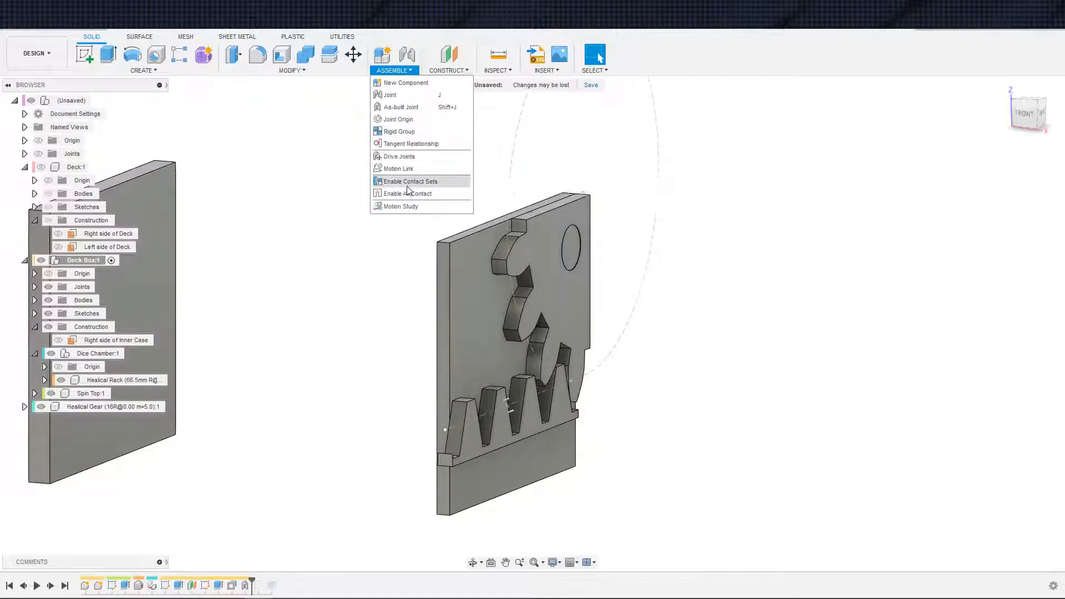
{"action": "left_click", "coordinate": [401, 168]}
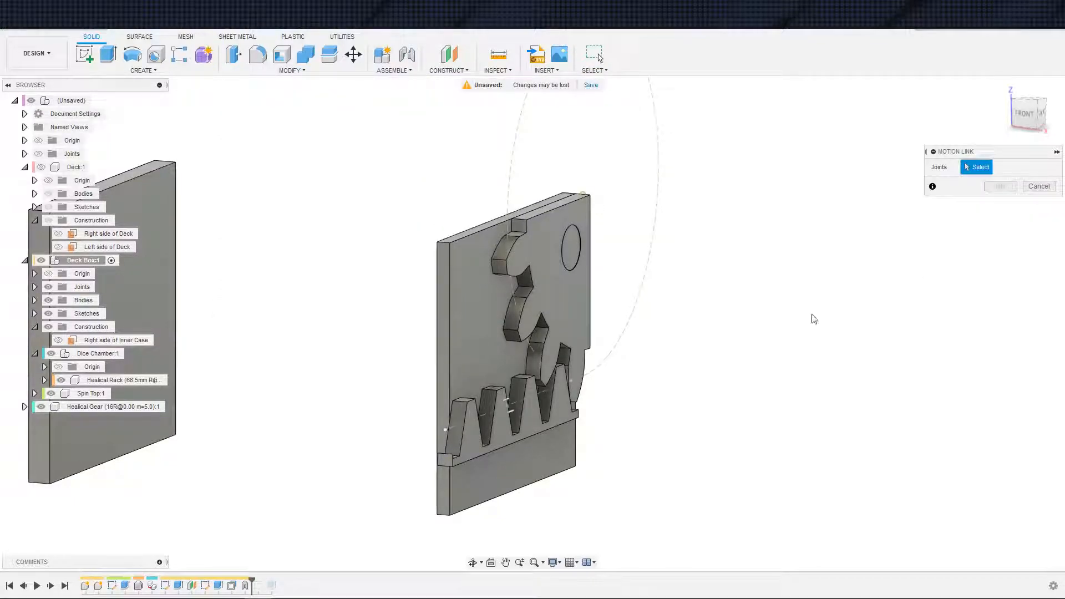
{"action": "left_click", "coordinate": [35, 287]}
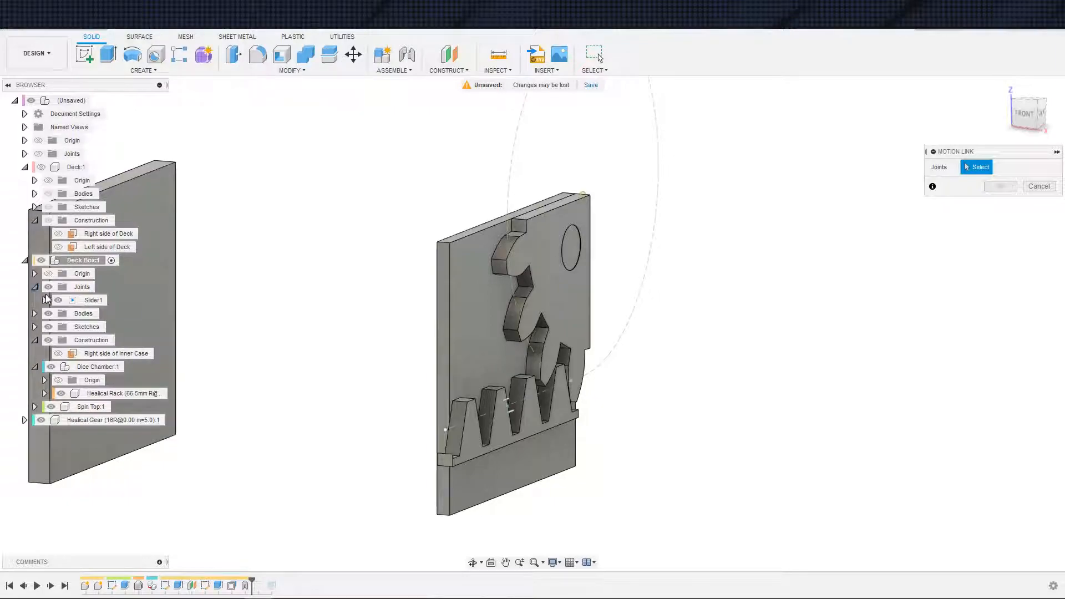
{"action": "left_click", "coordinate": [25, 154]}
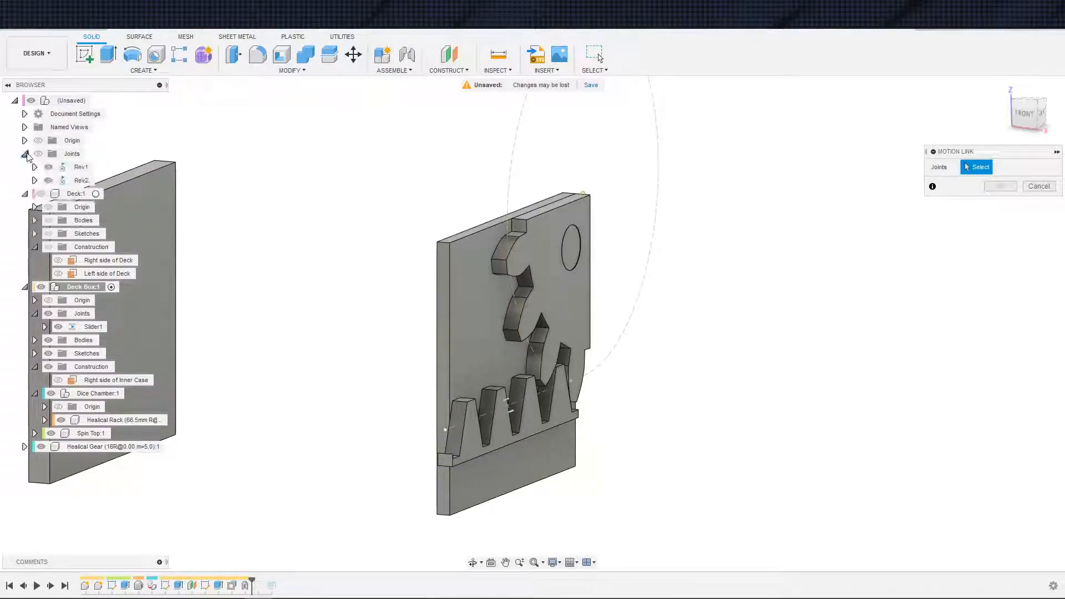
{"action": "left_click", "coordinate": [83, 180]}
{"action": "left_click", "coordinate": [94, 327]}
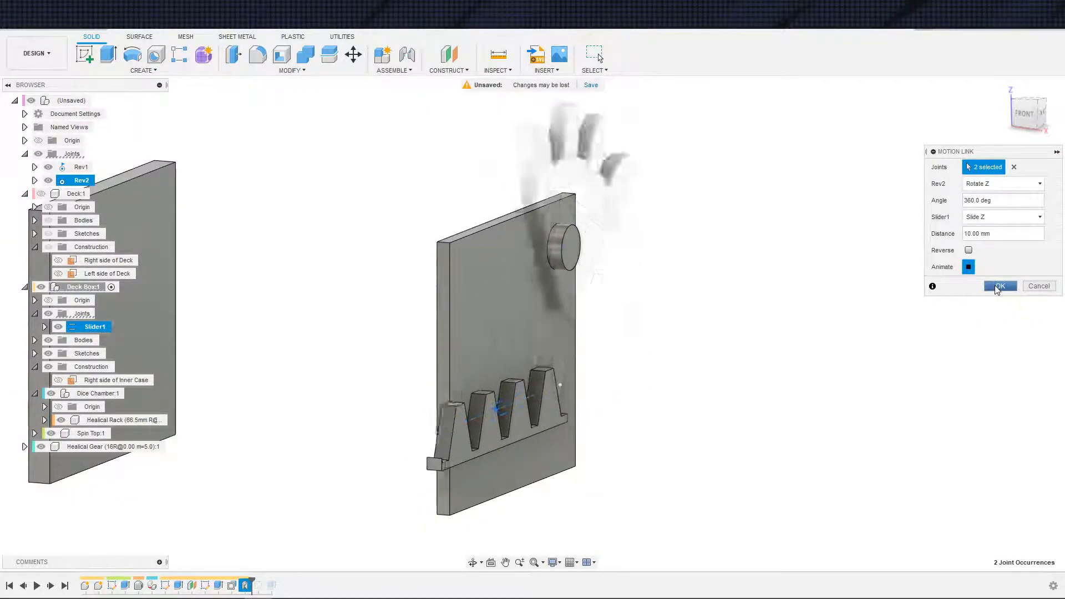
{"action": "left_click", "coordinate": [1001, 201]}
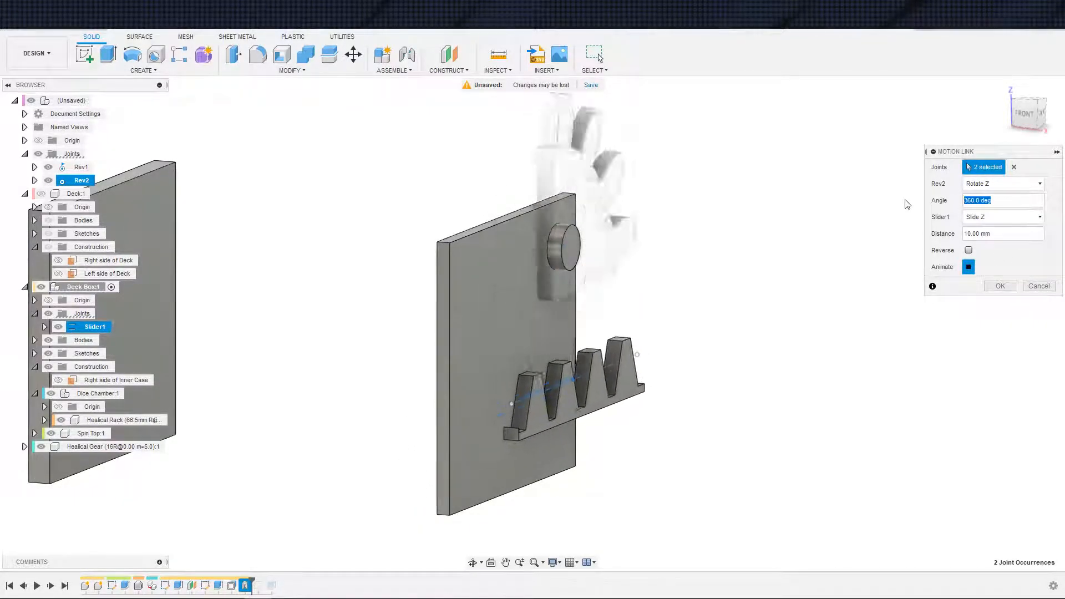
{"action": "type", "text": "90"}
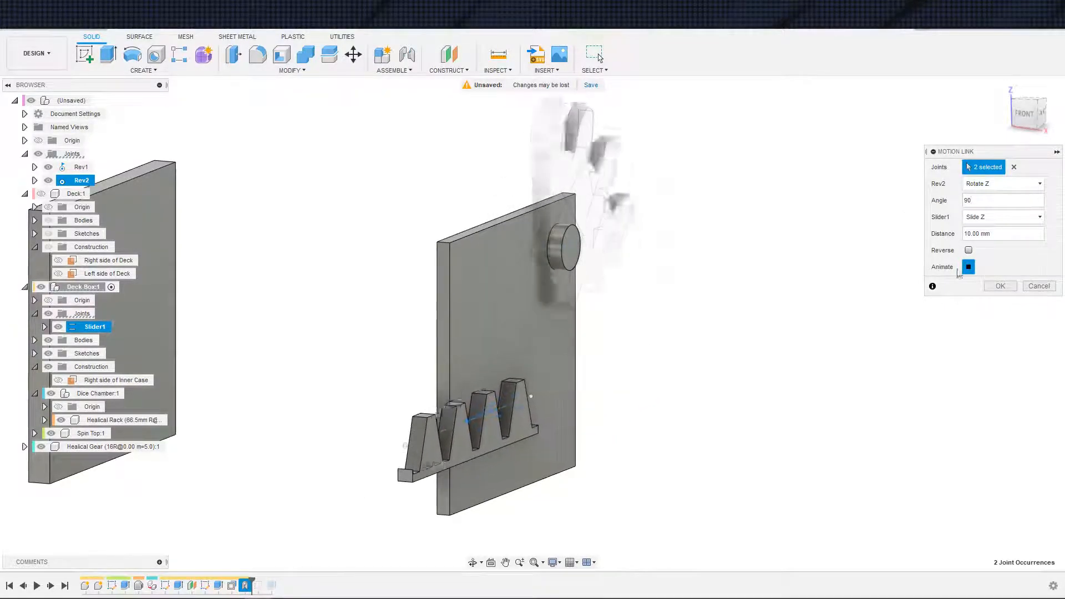
{"action": "left_click", "coordinate": [1011, 286]}
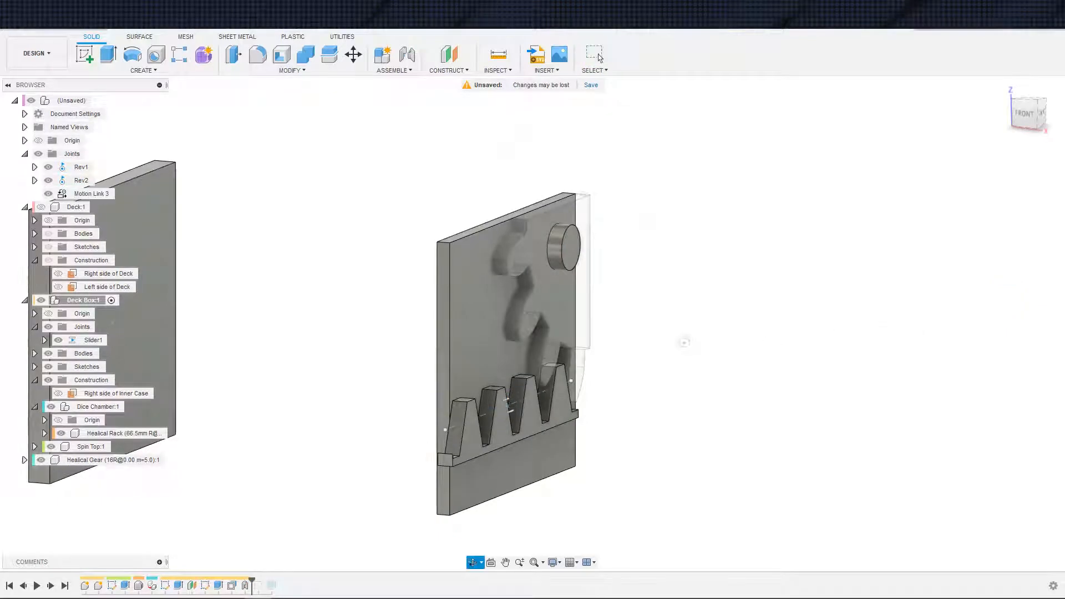
Test the motion link by sliding the rack along Slider1 to about -37 mm.
{"action": "double_click", "coordinate": [490, 392]}
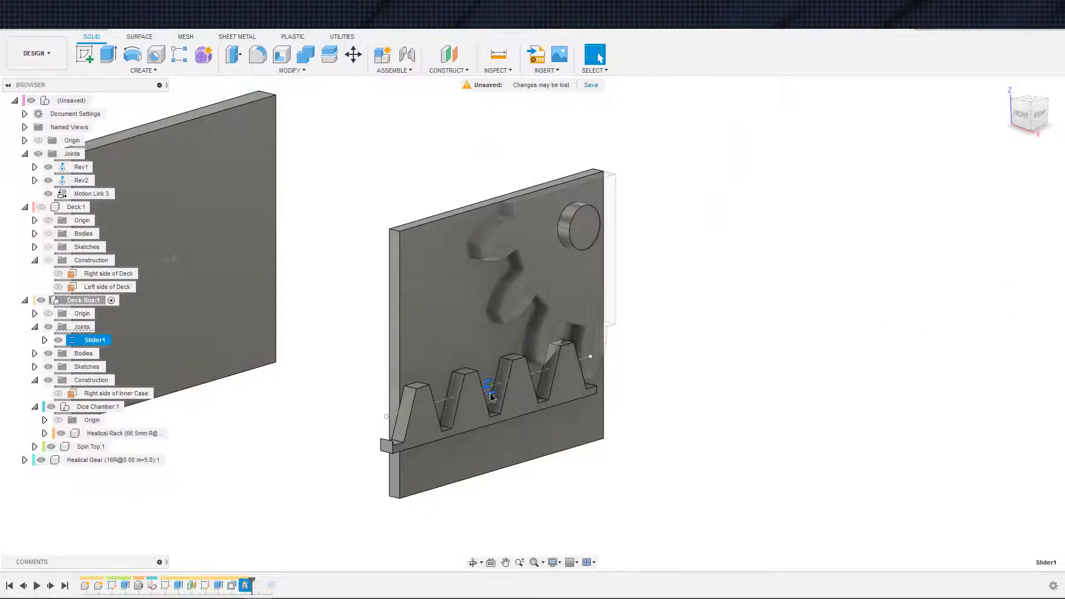
{"action": "left_click_drag", "start_coordinate": [486, 392], "coordinate": [609, 409]}
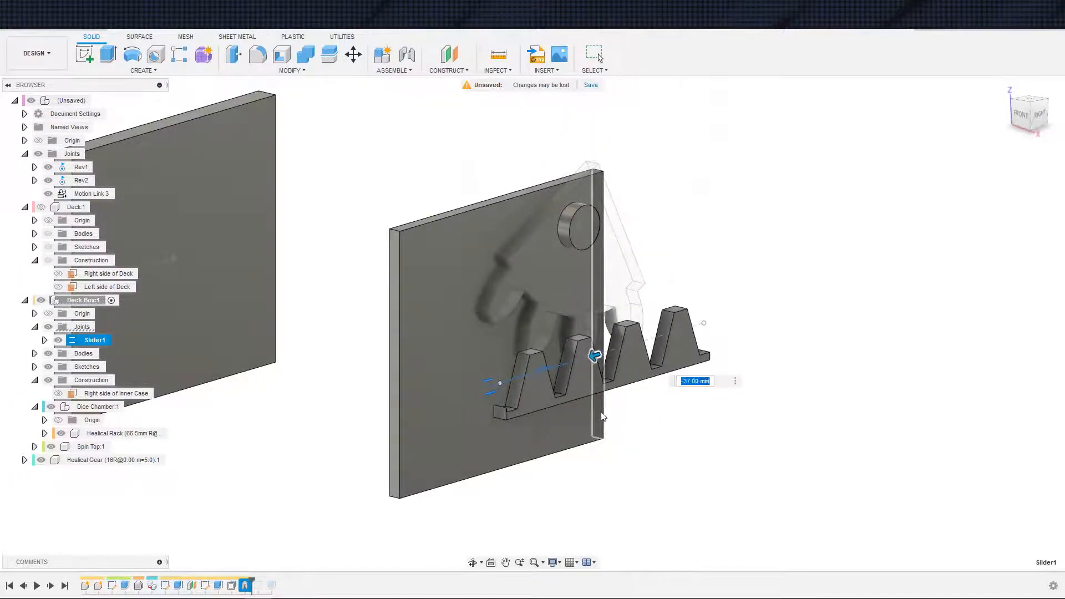
{"action": "key", "text": "Escape"}
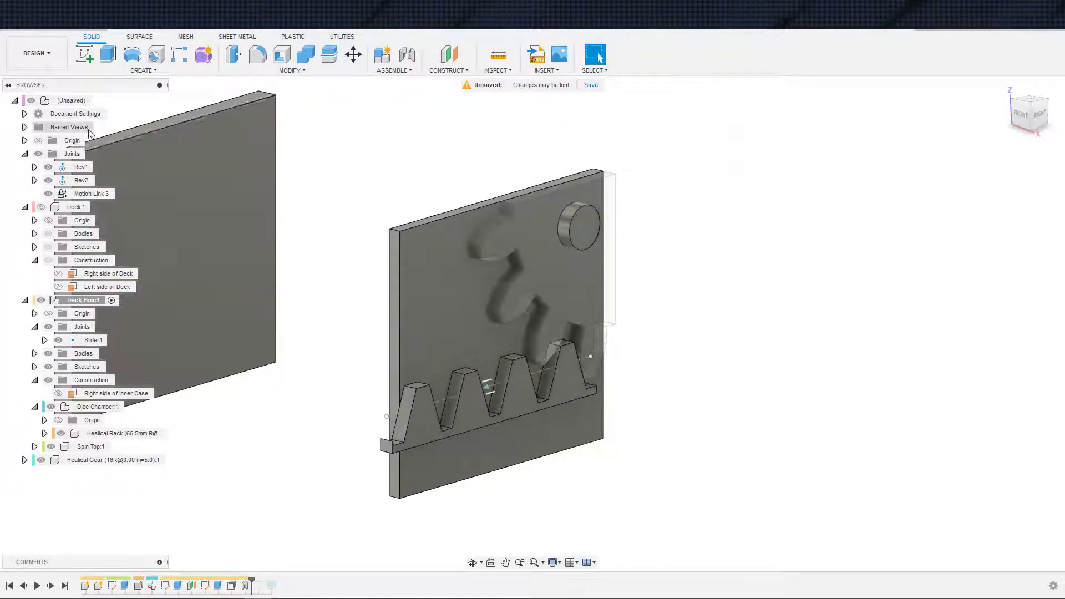
Activate the top-level assembly and reverse the direction of the motion link between Rev2 and Slider1.
{"action": "double_click", "coordinate": [74, 102]}
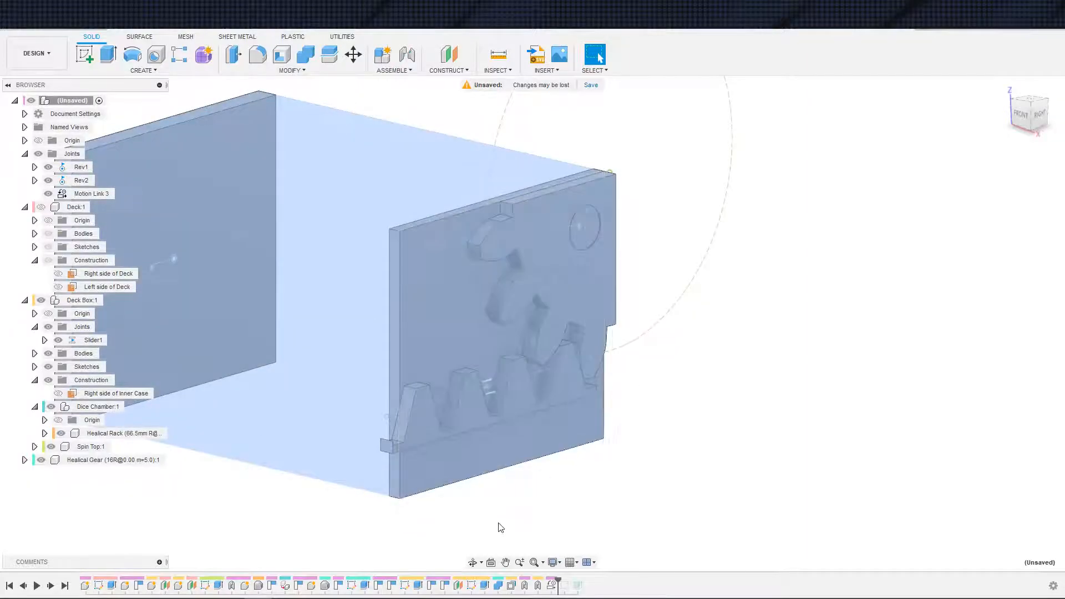
{"action": "double_click", "coordinate": [549, 586]}
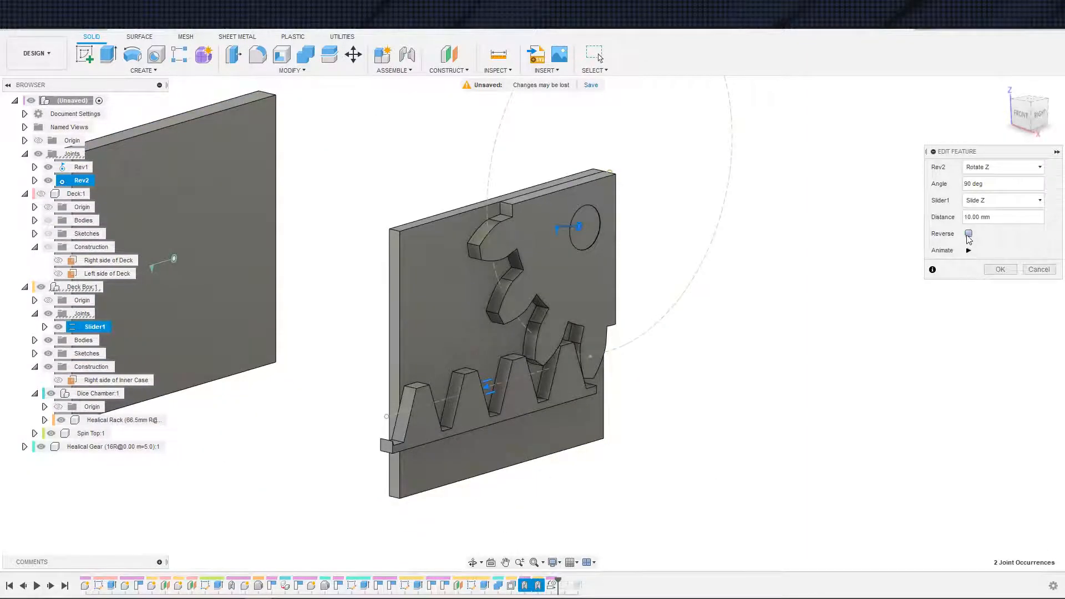
{"action": "left_click", "coordinate": [1010, 273]}
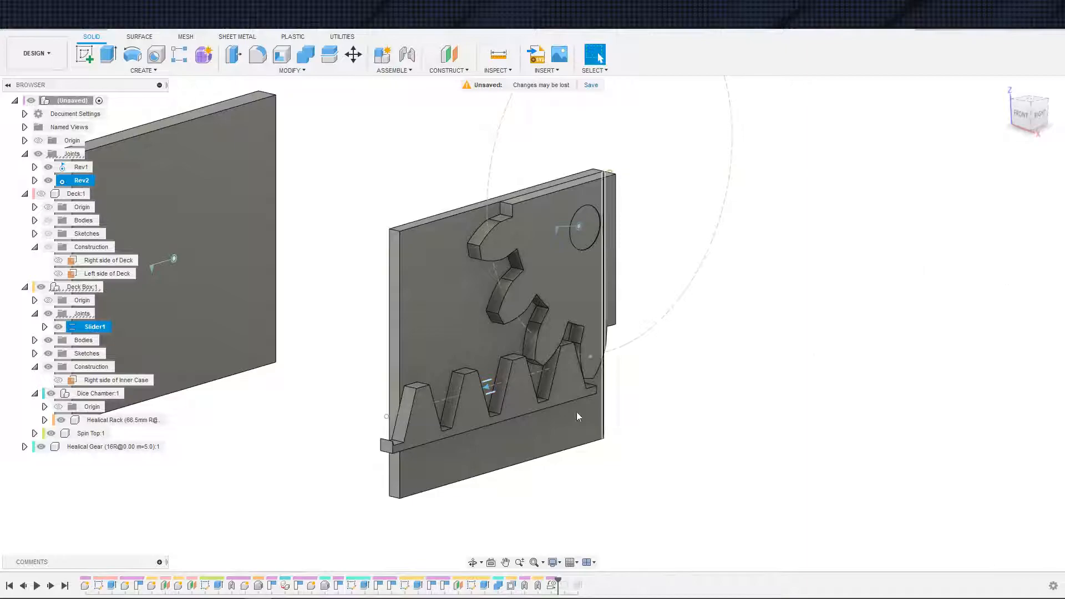
Test the reversed motion link by sliding the rack back and forth along Slider1.
{"action": "left_click", "coordinate": [491, 392]}
{"action": "left_click_drag", "start_coordinate": [491, 391], "coordinate": [498, 391]}
{"action": "mouse_move", "coordinate": [500, 392]}
{"action": "left_mouse_down"}
{"action": "mouse_move", "coordinate": [564, 388]}
{"action": "mouse_move", "coordinate": [496, 396]}
{"action": "left_mouse_up"}
{"action": "key", "text": "Escape"}
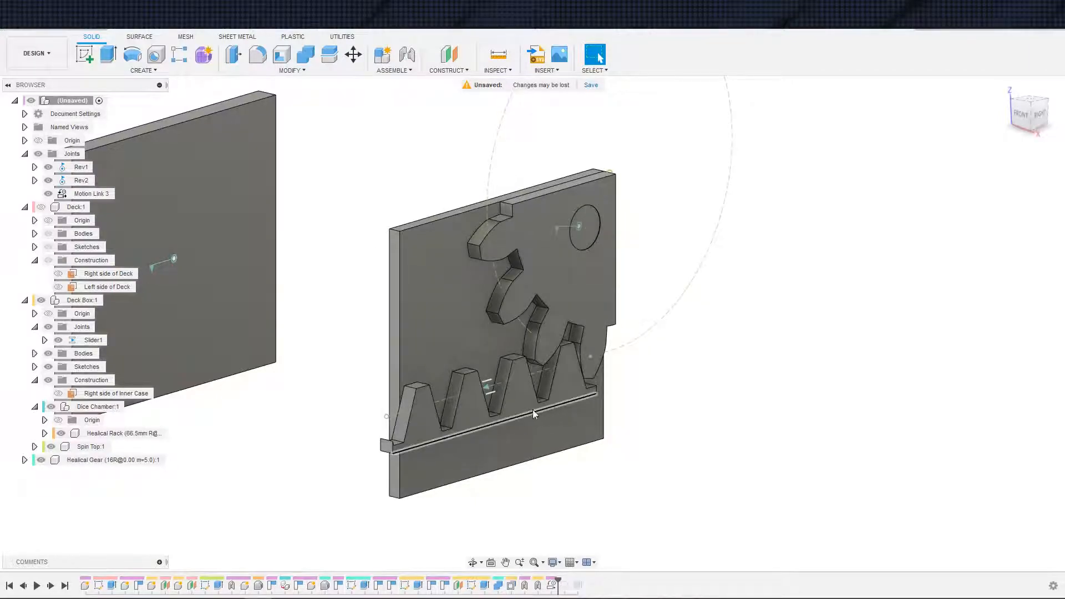
Create an internal standard component named Back Panel inside Deck Box and activate it.
{"action": "scroll", "coordinate": [643, 376], "scroll_direction": "down", "scroll_amount": 3}
{"action": "middle_click_drag", "start_coordinate": [694, 383], "coordinate": [453, 425], "text": "shift"}
{"action": "middle_click_drag", "start_coordinate": [499, 400], "coordinate": [328, 416], "text": "shift"}
{"action": "right_click", "coordinate": [83, 300]}
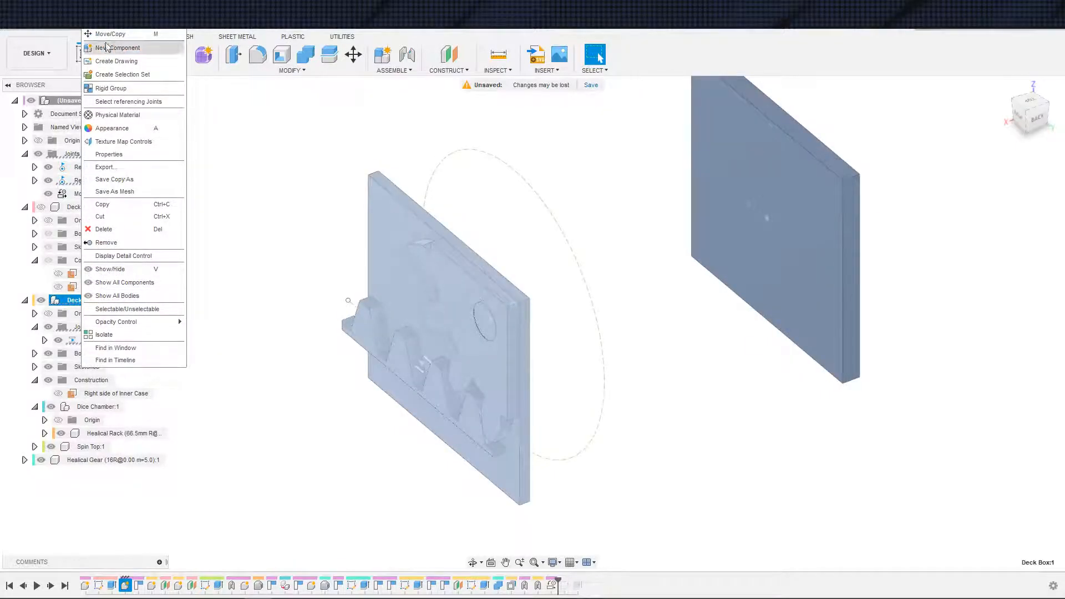
{"action": "left_click", "coordinate": [113, 47]}
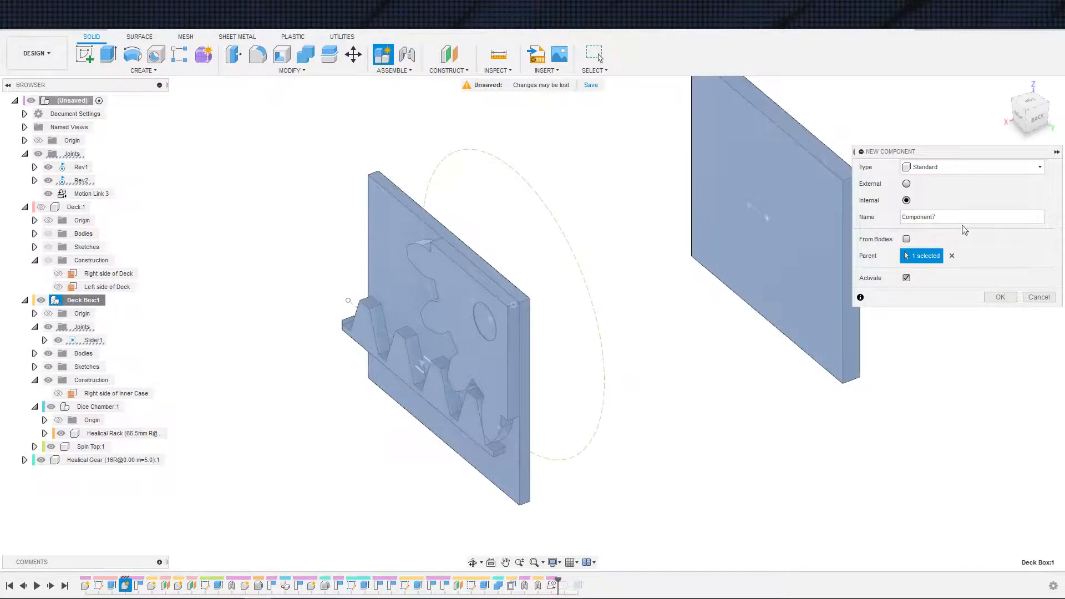
{"action": "left_click", "coordinate": [967, 220]}
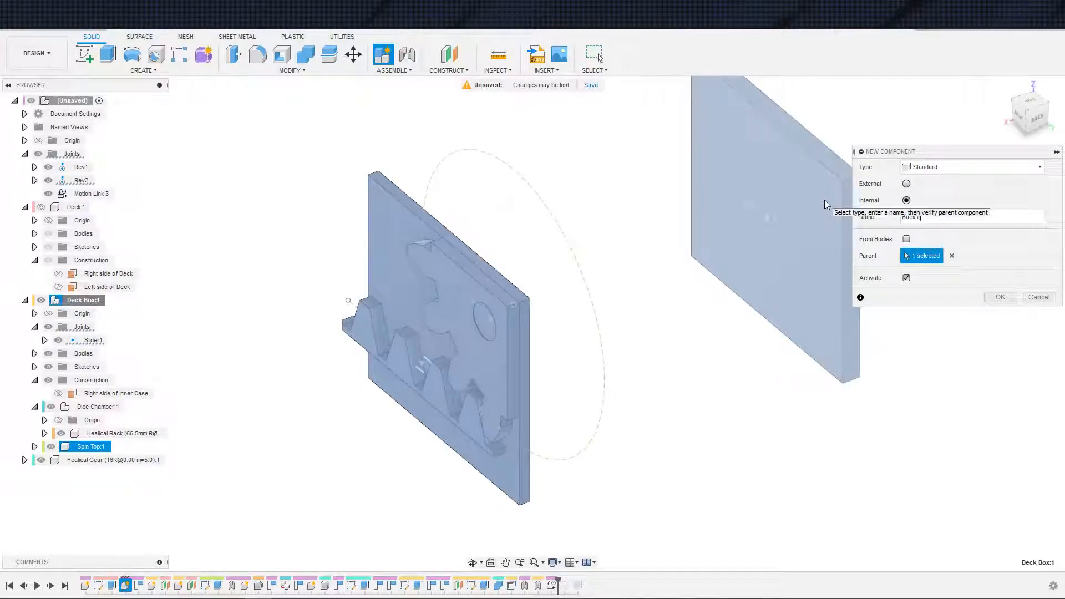
{"action": "key", "text": "Return"}
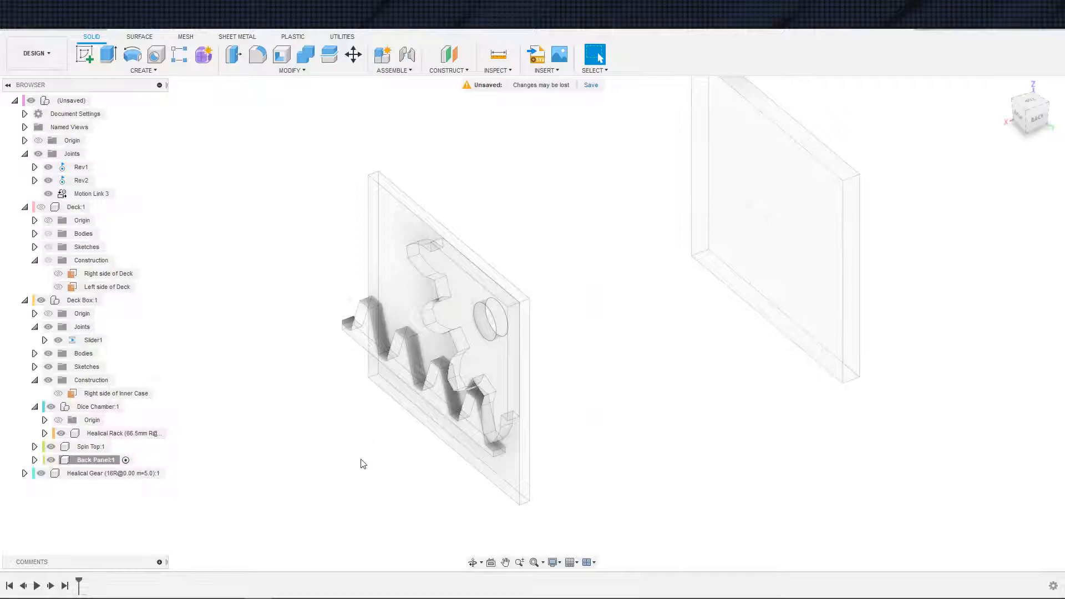
Abandon the sketch started in Back Panel and undo the creation of that component.
{"action": "middle_click_drag", "start_coordinate": [298, 484], "coordinate": [189, 469]}
{"action": "key", "text": "s"}
{"action": "left_click", "coordinate": [311, 491]}
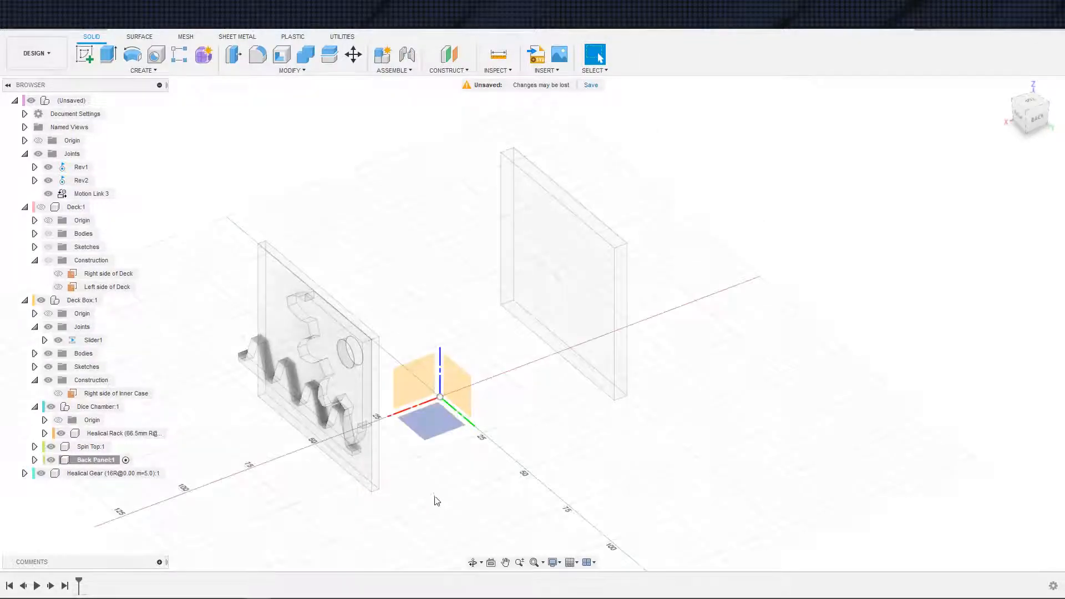
{"action": "middle_click_drag", "start_coordinate": [437, 501], "coordinate": [404, 424], "text": "shift"}
{"action": "key", "text": "Escape"}
{"action": "scroll", "coordinate": [396, 440], "scroll_direction": "down", "scroll_amount": 3}
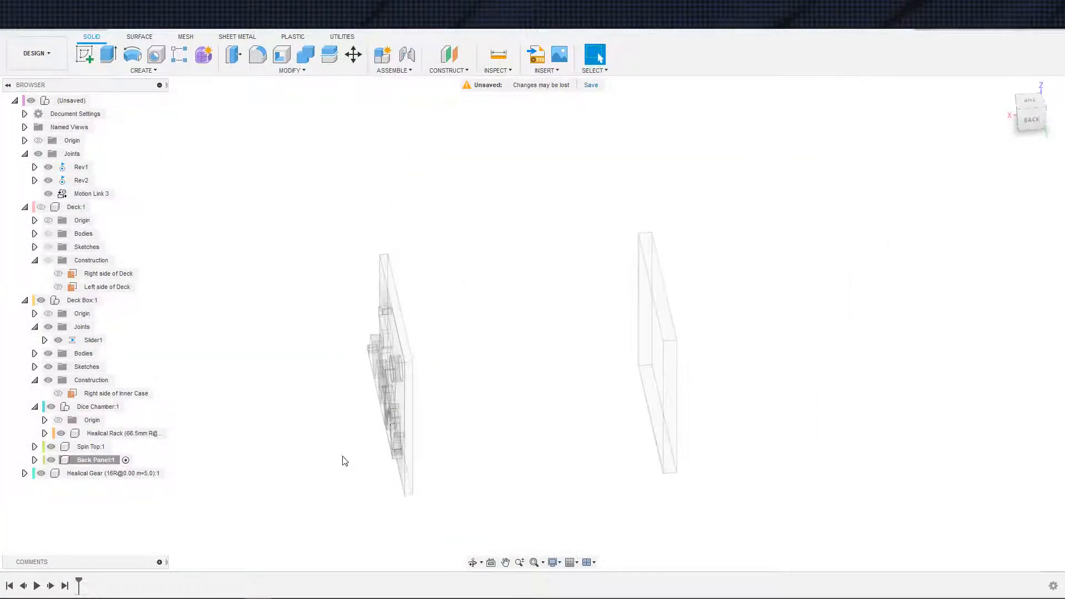
{"action": "middle_click_drag", "start_coordinate": [343, 457], "coordinate": [402, 455], "text": "shift"}
{"action": "key", "text": "ctrl+z"}
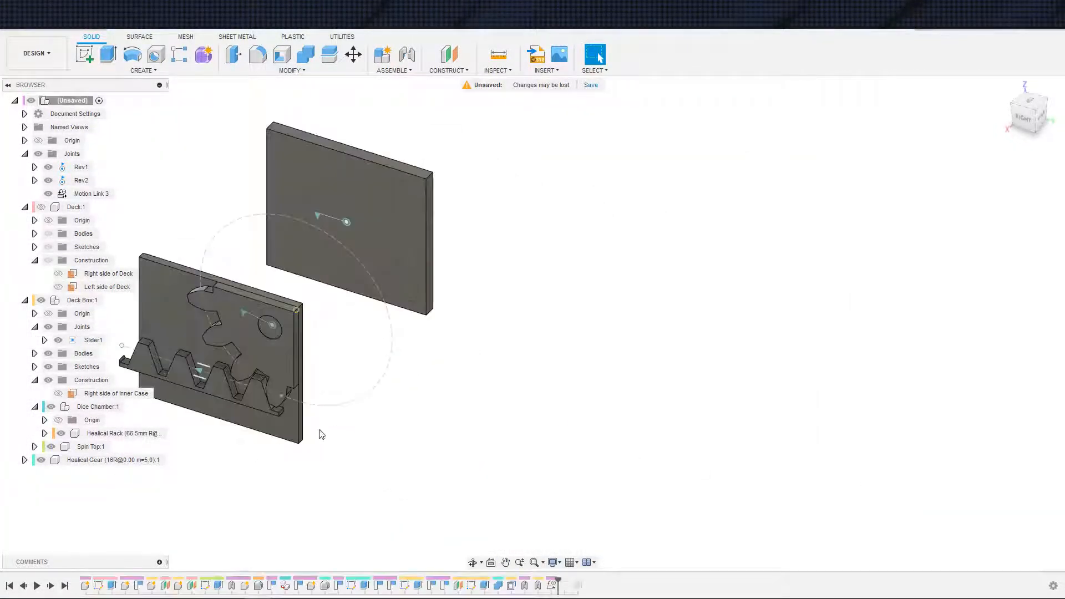
Examine the deck box's two side panels and the gear-and-rack mechanism from several angles.
{"action": "middle_click_drag", "start_coordinate": [222, 462], "coordinate": [310, 444], "text": "shift"}
{"action": "middle_click_drag", "start_coordinate": [345, 424], "coordinate": [473, 389]}
{"action": "scroll", "coordinate": [475, 390], "scroll_direction": "down", "scroll_amount": 3}
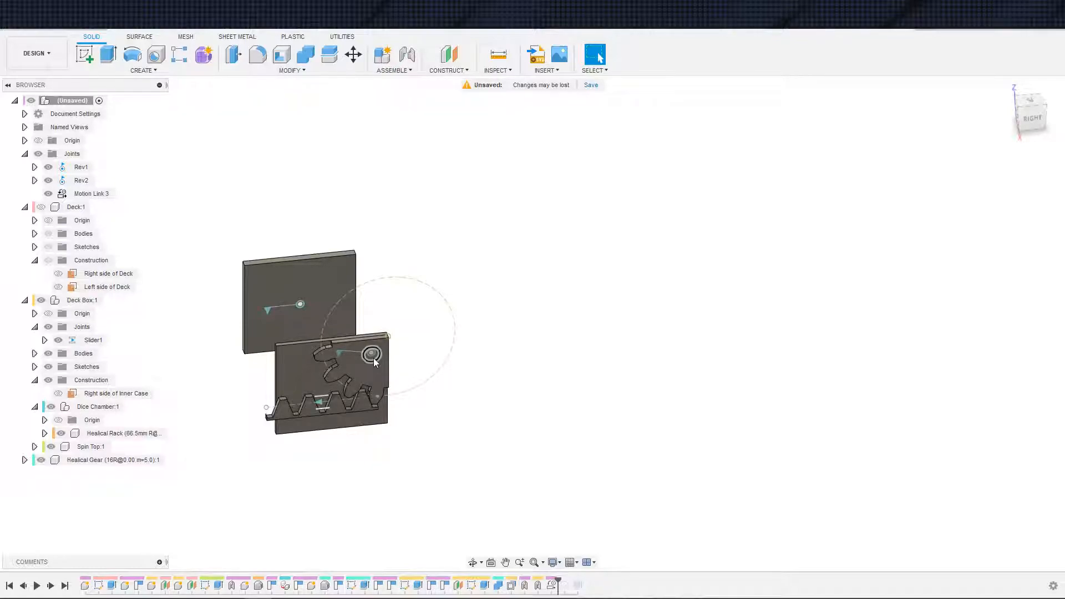
{"action": "scroll", "coordinate": [234, 405], "scroll_direction": "down", "scroll_amount": 2}
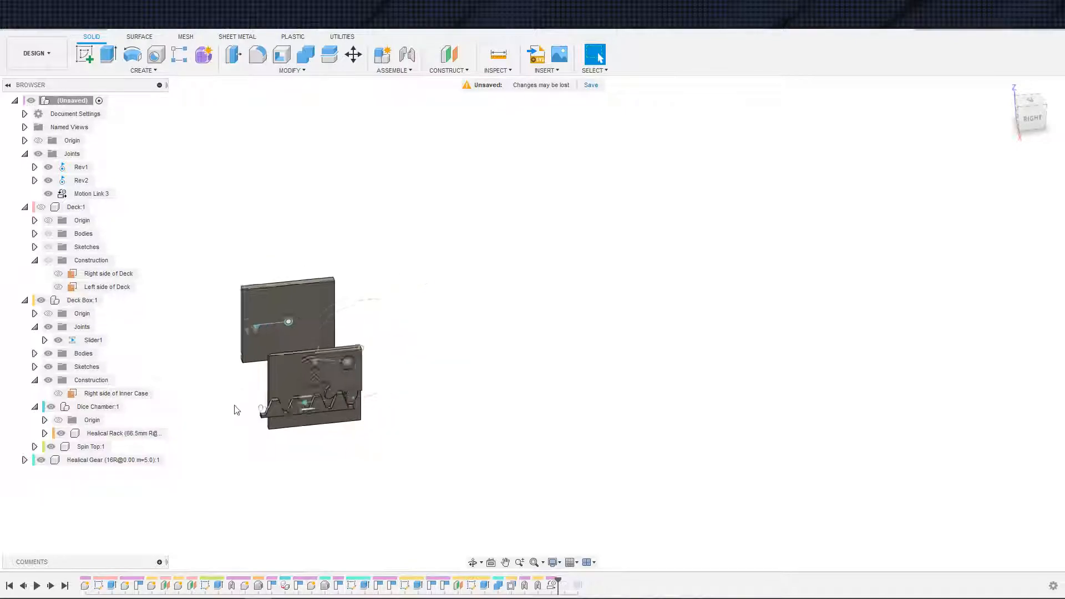
{"action": "scroll", "coordinate": [257, 440], "scroll_direction": "up", "scroll_amount": 3}
{"action": "middle_click_drag", "start_coordinate": [257, 440], "coordinate": [404, 373], "text": "shift"}
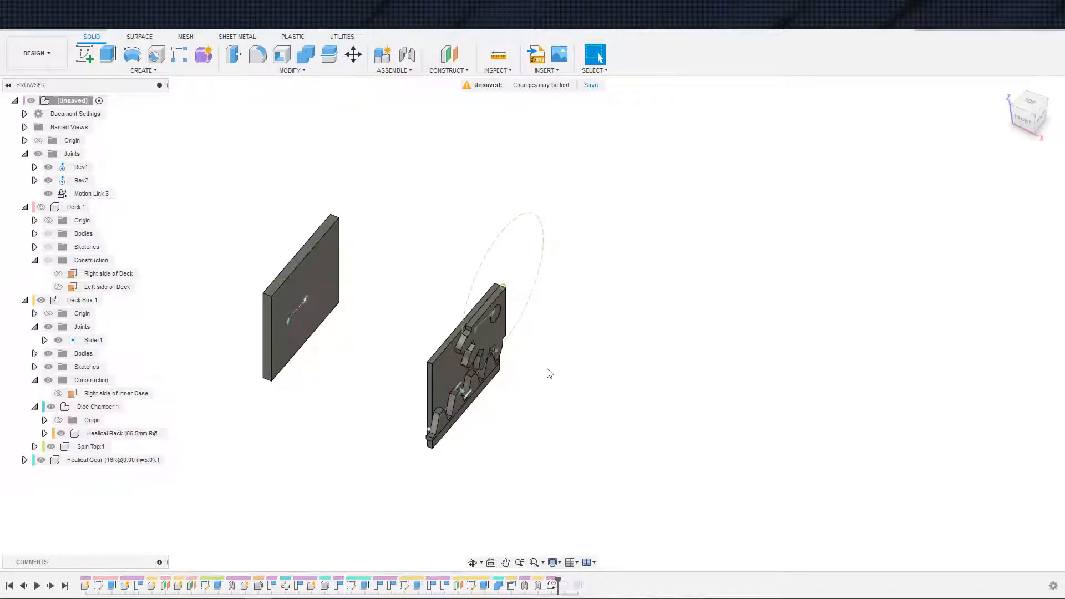
{"action": "middle_click_drag", "start_coordinate": [610, 348], "coordinate": [273, 369], "text": "shift"}
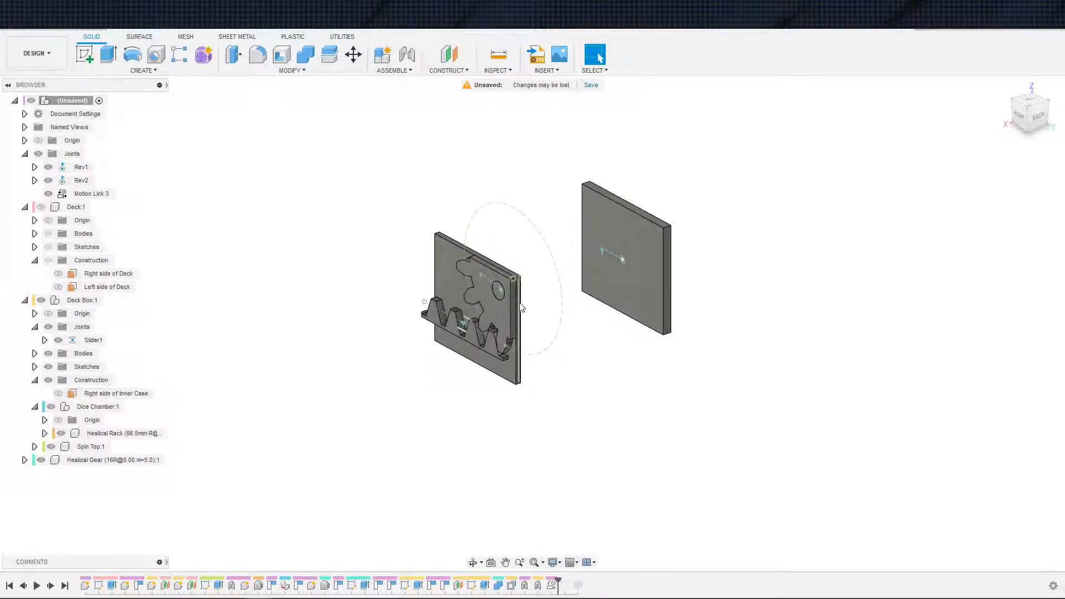
{"action": "scroll", "coordinate": [522, 308], "scroll_direction": "up", "scroll_amount": 3}
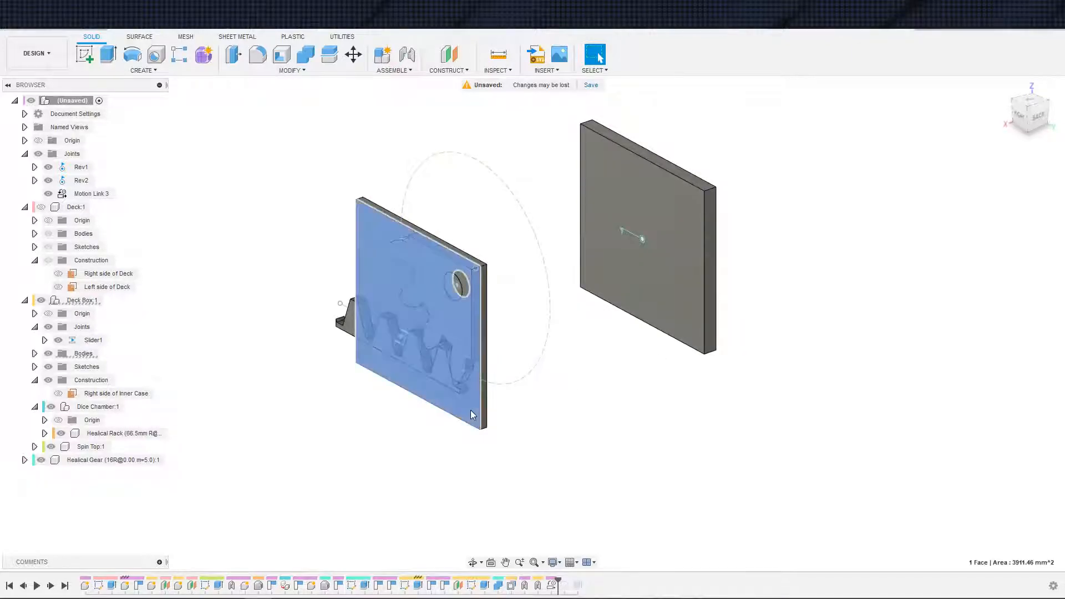
{"action": "left_click", "coordinate": [476, 411]}
{"action": "left_click", "coordinate": [700, 317]}
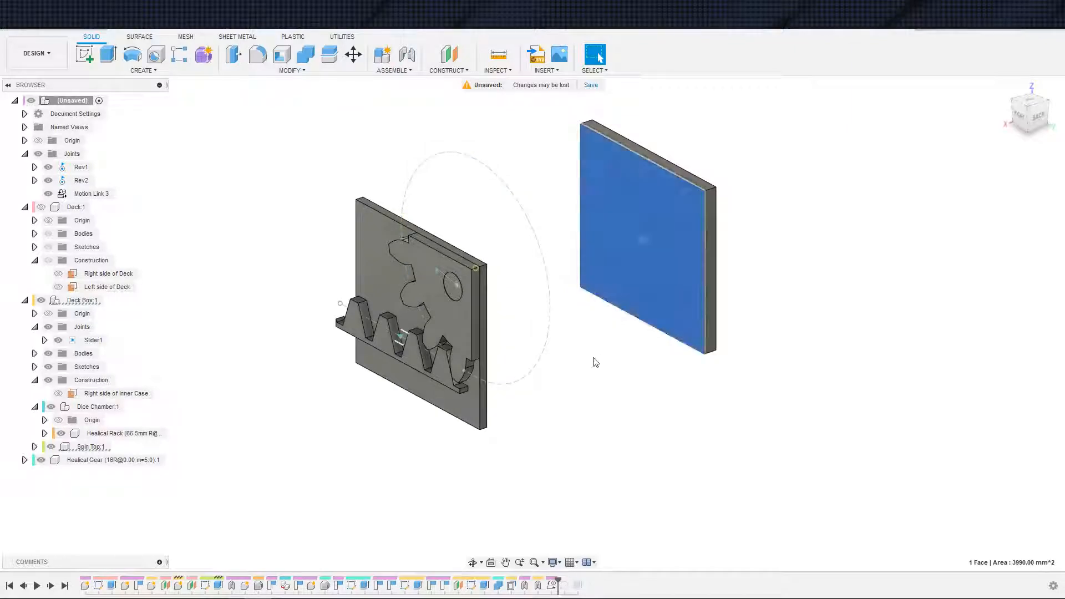
{"action": "scroll", "coordinate": [592, 362], "scroll_direction": "down", "scroll_amount": 1}
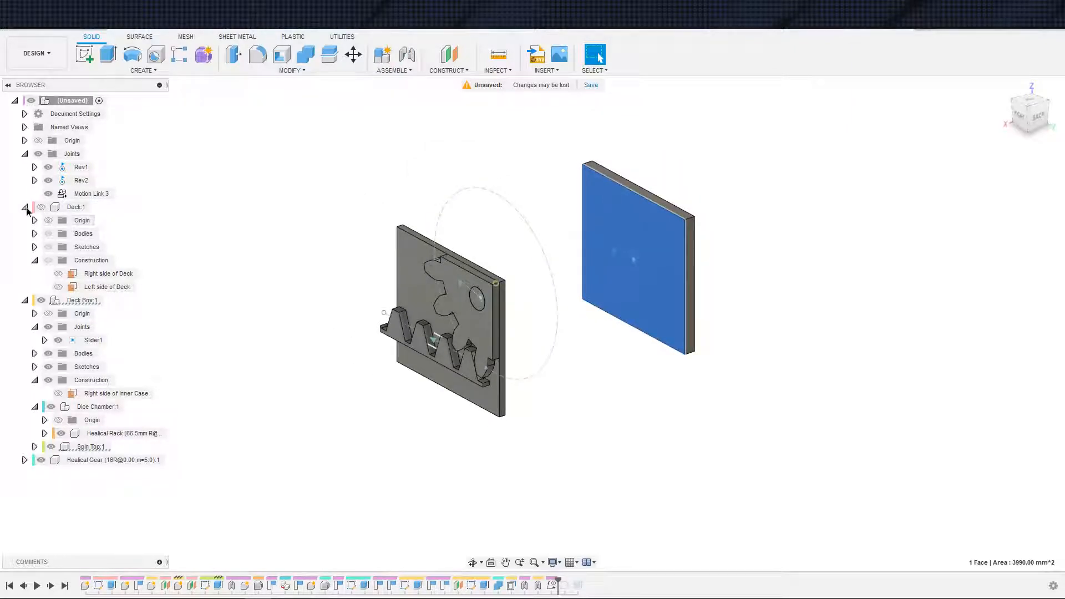
Show the Deck component and make Deck Box the active component.
{"action": "left_click", "coordinate": [25, 207]}
{"action": "left_click", "coordinate": [41, 207]}
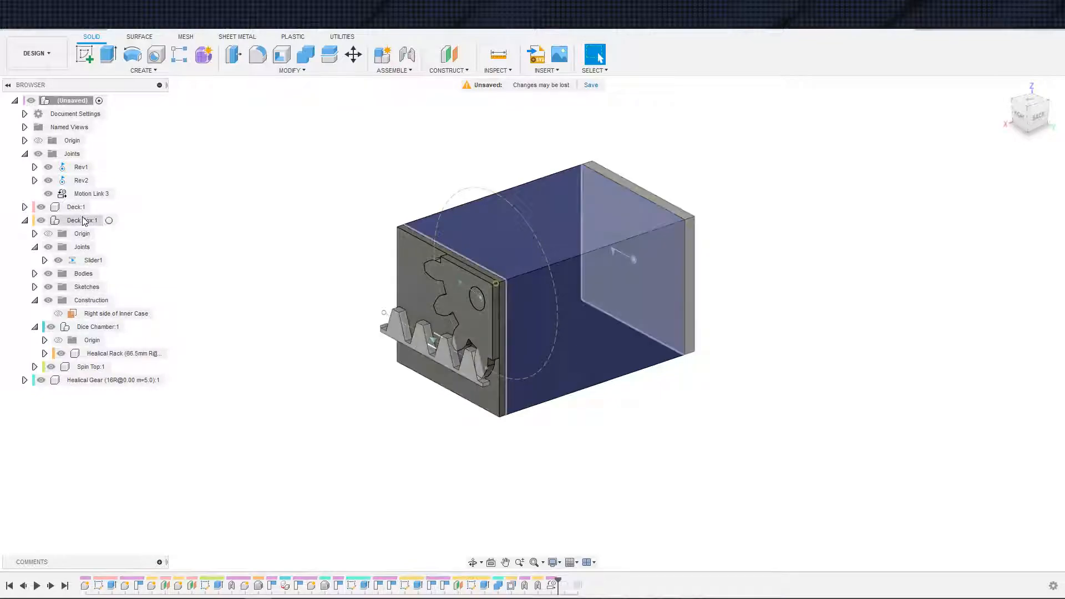
{"action": "left_click", "coordinate": [84, 220]}
{"action": "left_click", "coordinate": [109, 222]}
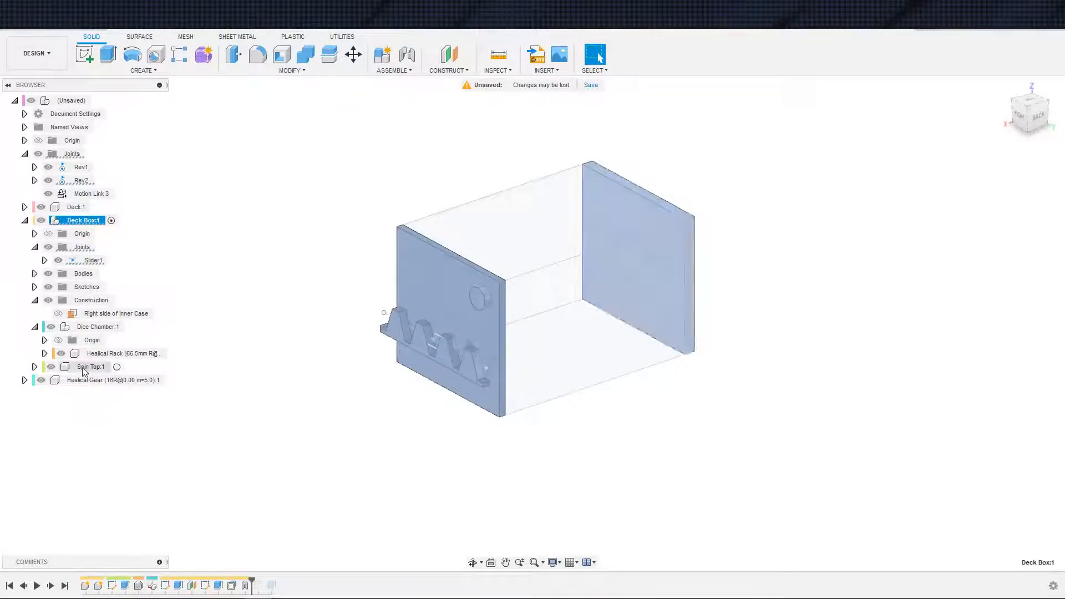
Turn Body1, the gear-side panel of Deck Box, into its own component and select that component.
{"action": "left_click", "coordinate": [34, 287]}
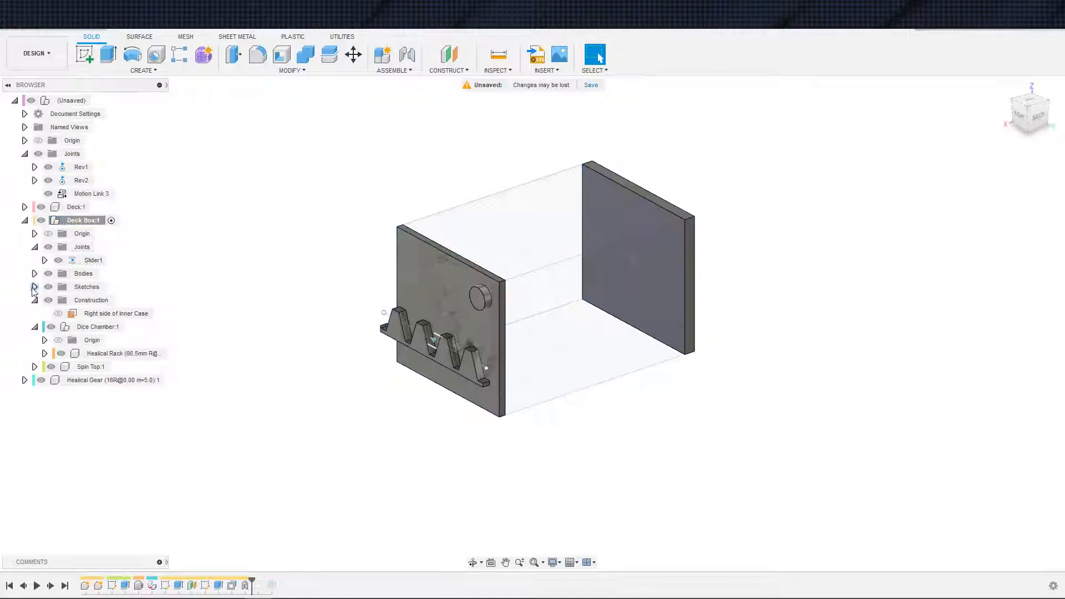
{"action": "left_click", "coordinate": [34, 286]}
{"action": "left_click", "coordinate": [35, 275]}
{"action": "left_click", "coordinate": [93, 288]}
{"action": "middle_click_drag", "start_coordinate": [168, 364], "coordinate": [319, 272], "text": "shift"}
{"action": "scroll", "coordinate": [338, 335], "scroll_direction": "up", "scroll_amount": 2}
{"action": "mouse_move", "coordinate": [421, 310]}
{"action": "middle_mouse_down"}
{"action": "mouse_move", "coordinate": [502, 298]}
{"action": "mouse_move", "coordinate": [406, 312]}
{"action": "middle_mouse_up"}
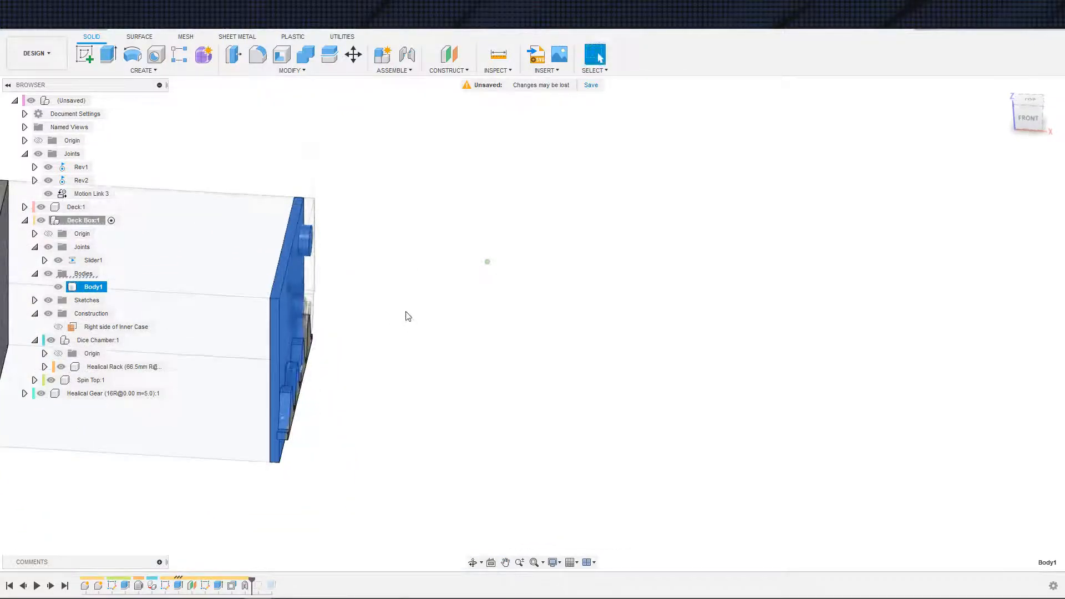
{"action": "right_click", "coordinate": [91, 286]}
{"action": "left_click", "coordinate": [149, 318]}
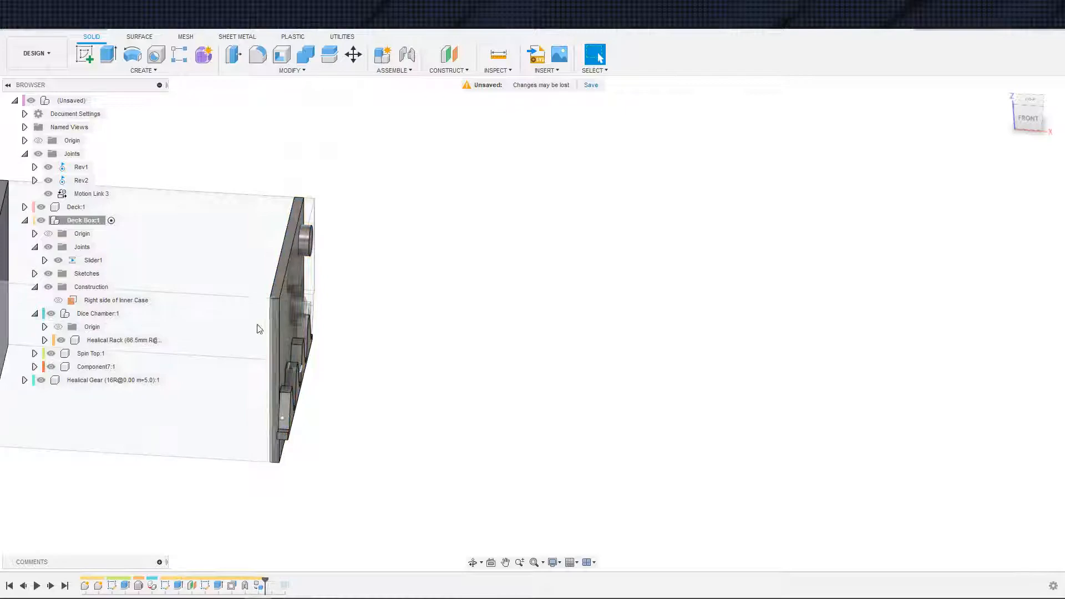
{"action": "left_click", "coordinate": [95, 367]}
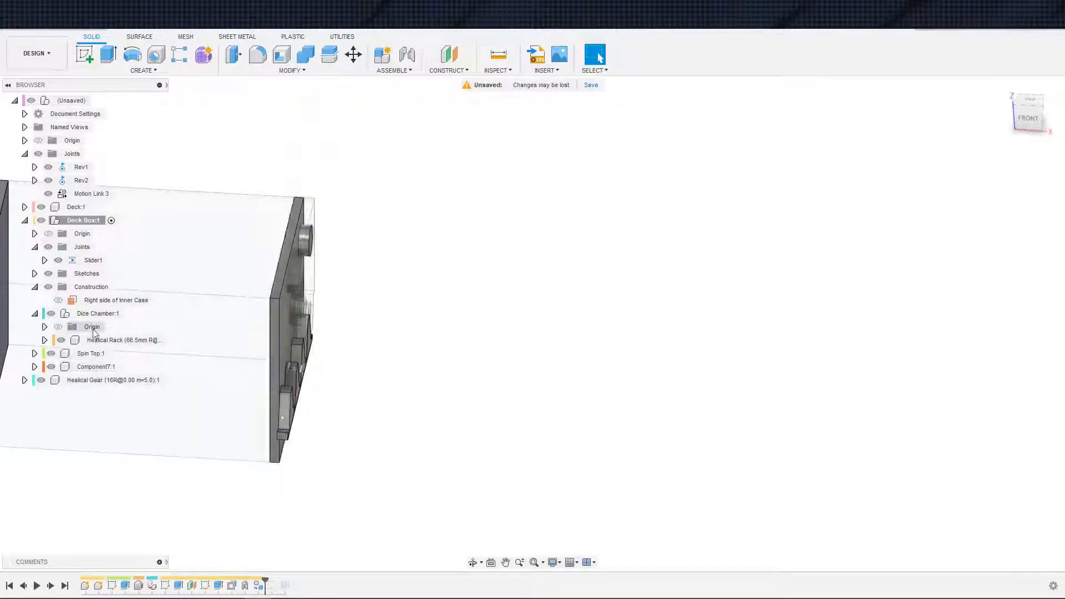
Rename the new gear-side panel component as Inner Case and deselect it.
{"action": "left_click", "coordinate": [95, 367]}
{"action": "type", "text": "Inner Case"}
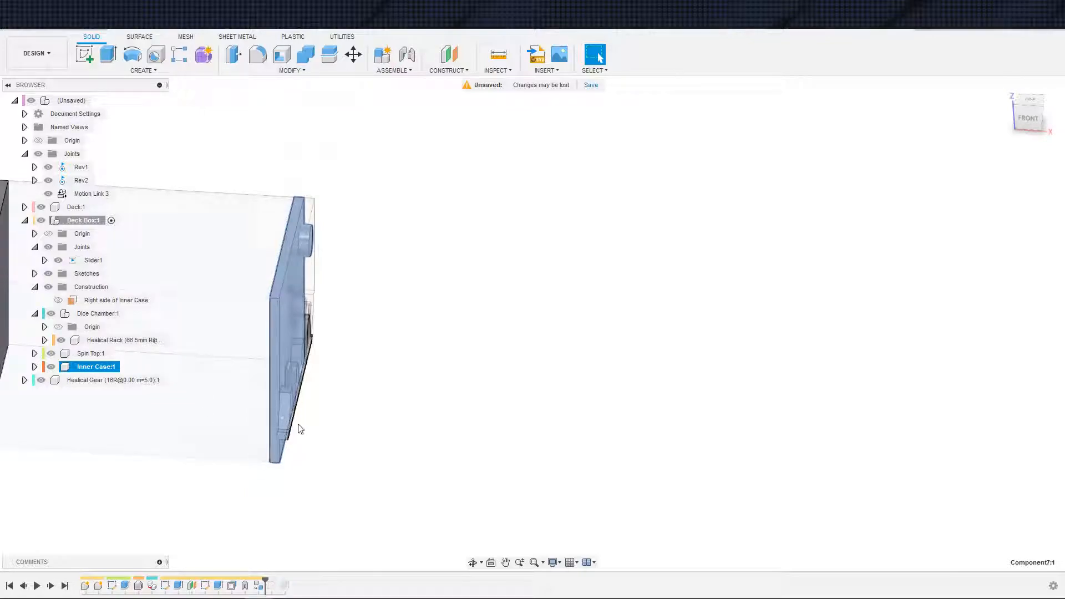
{"action": "left_click", "coordinate": [343, 413]}
{"action": "scroll", "coordinate": [413, 464], "scroll_direction": "down", "scroll_amount": 3}
{"action": "middle_click_drag", "start_coordinate": [428, 459], "coordinate": [491, 441]}
{"action": "scroll", "coordinate": [447, 444], "scroll_direction": "up", "scroll_amount": 2}
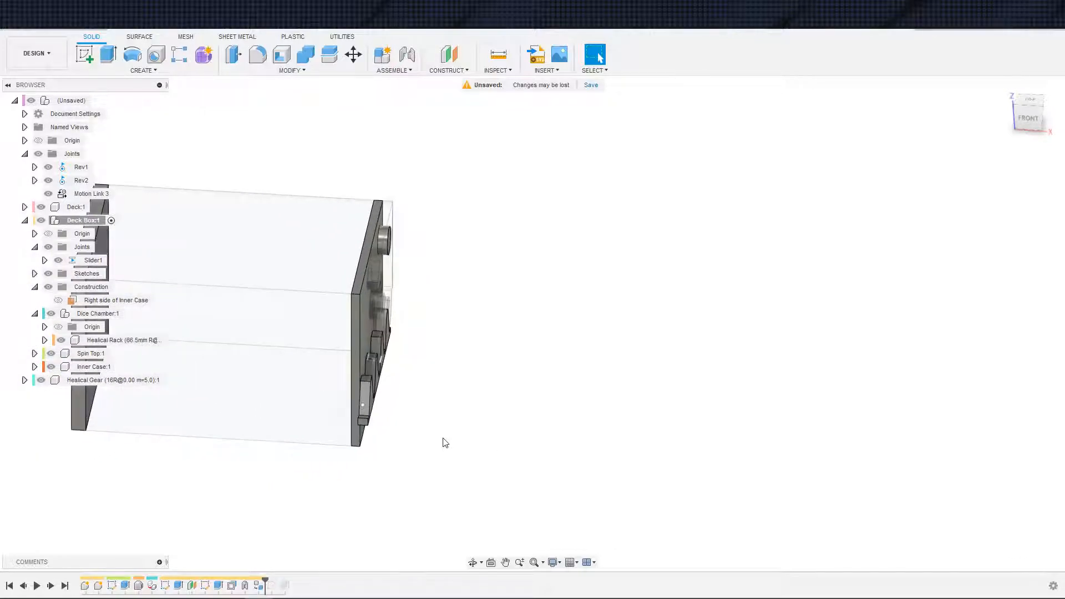
{"action": "middle_click_drag", "start_coordinate": [469, 391], "coordinate": [303, 431], "text": "shift"}
{"action": "key", "text": "s"}
{"action": "left_click", "coordinate": [347, 457]}
{"action": "middle_click_drag", "start_coordinate": [388, 413], "coordinate": [266, 422], "text": "shift"}
{"action": "key", "text": "Escape"}
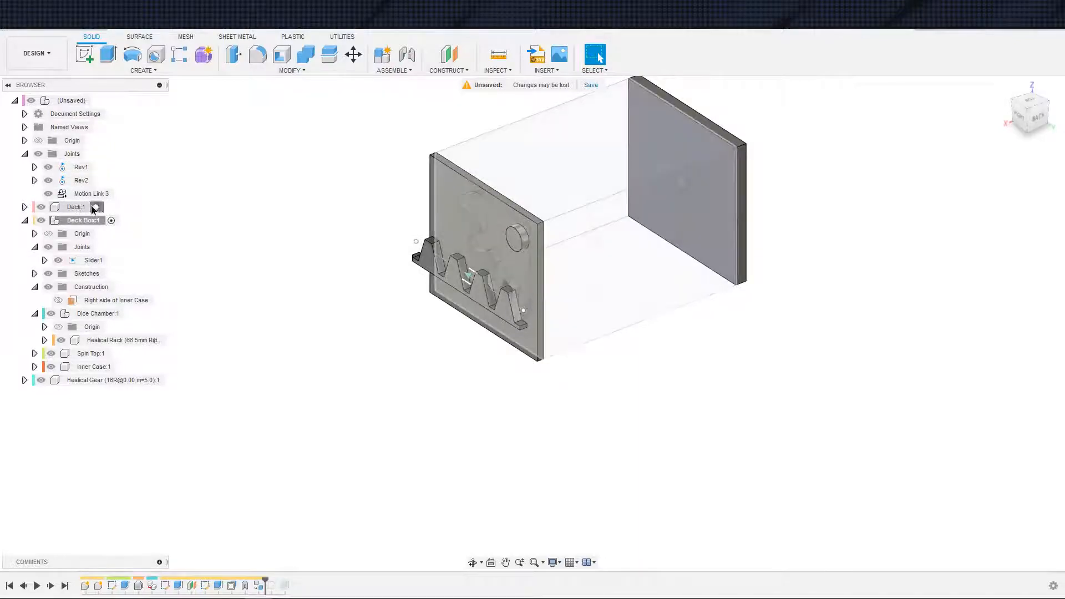
Make the Deck component active and create an offset plane directly on the deck body's back face.
{"action": "double_click", "coordinate": [76, 208]}
{"action": "left_click", "coordinate": [24, 207]}
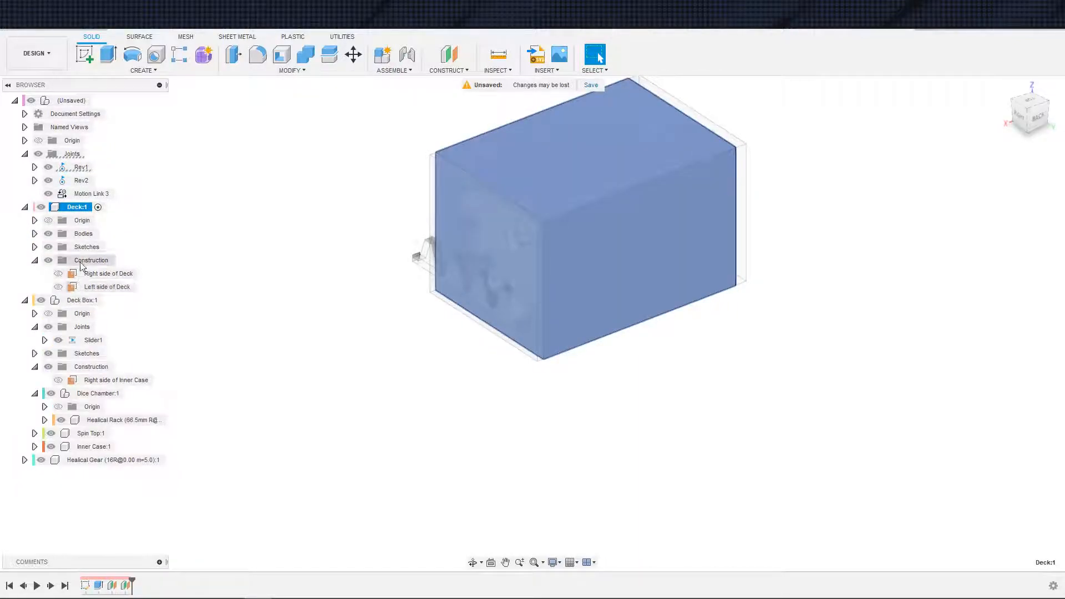
{"action": "left_click", "coordinate": [450, 54]}
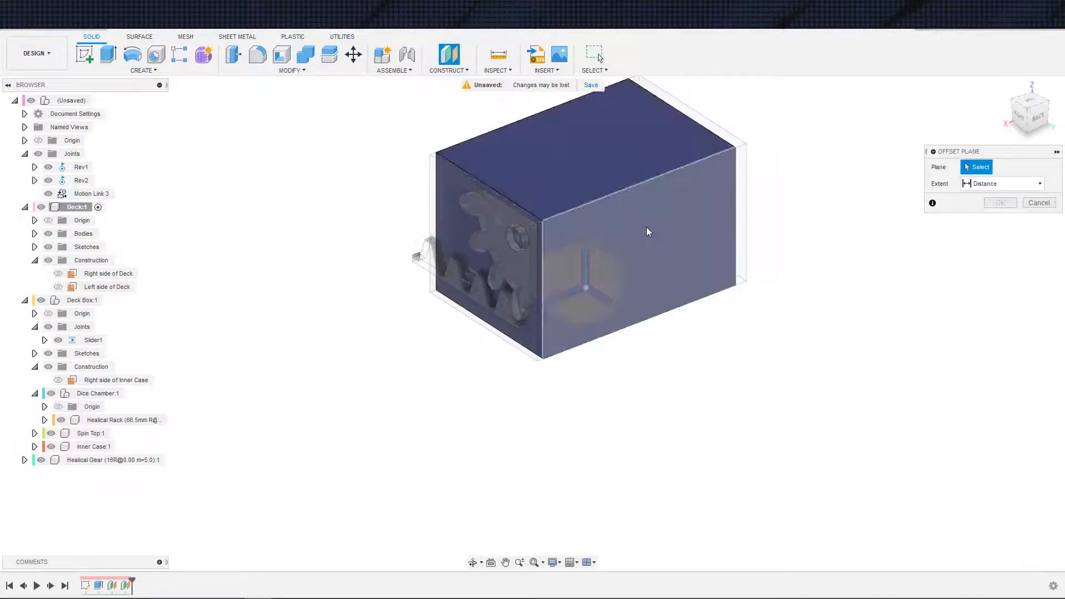
{"action": "left_click", "coordinate": [646, 257]}
{"action": "left_click", "coordinate": [1000, 221]}
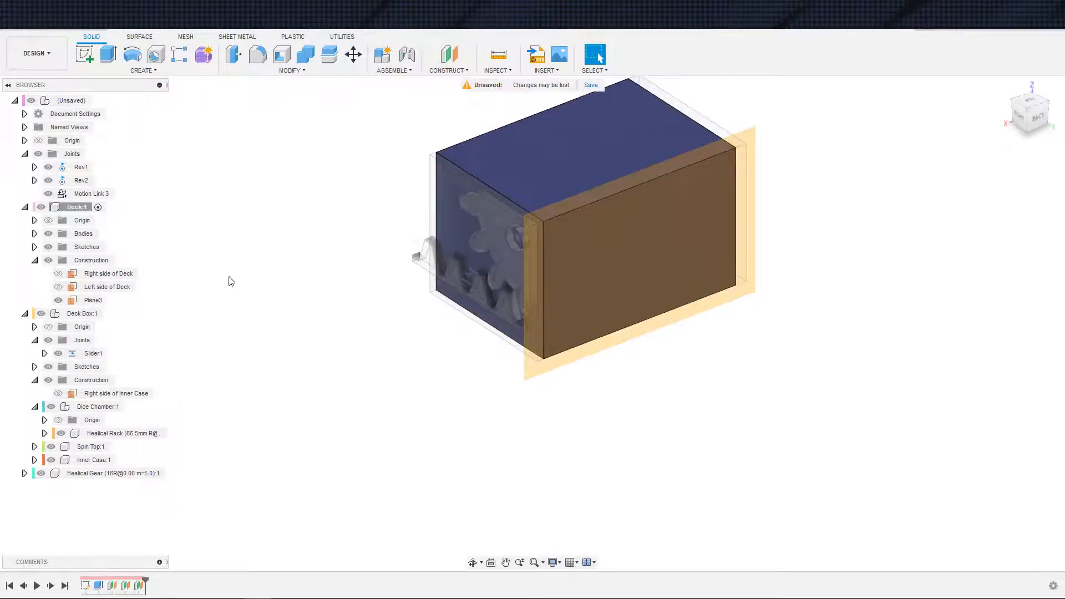
Rename the new construction plane as Back side of Deck.
{"action": "left_click", "coordinate": [91, 304]}
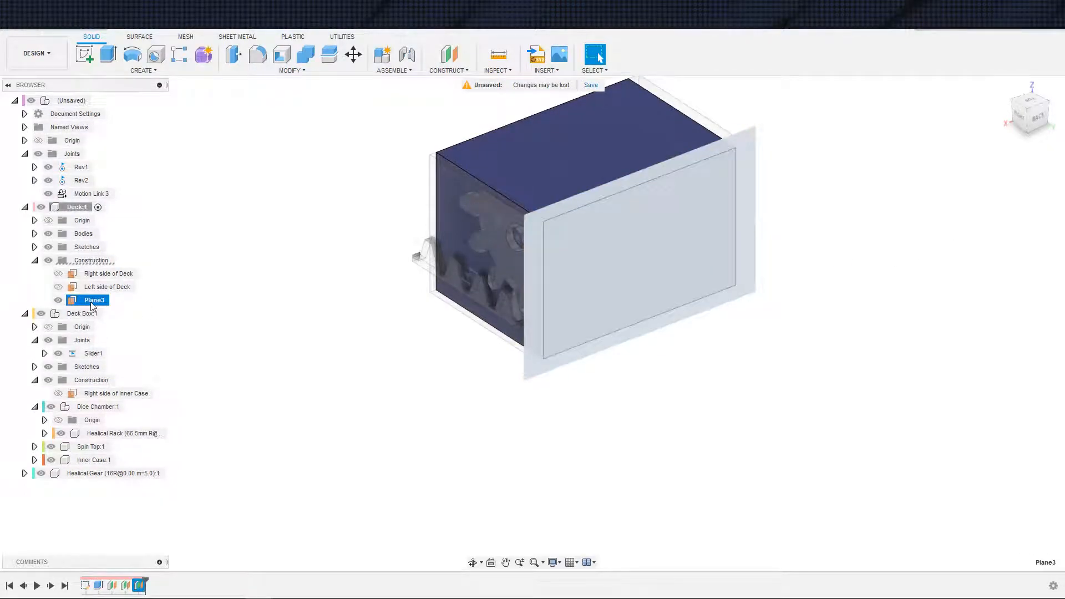
{"action": "double_click", "coordinate": [92, 303]}
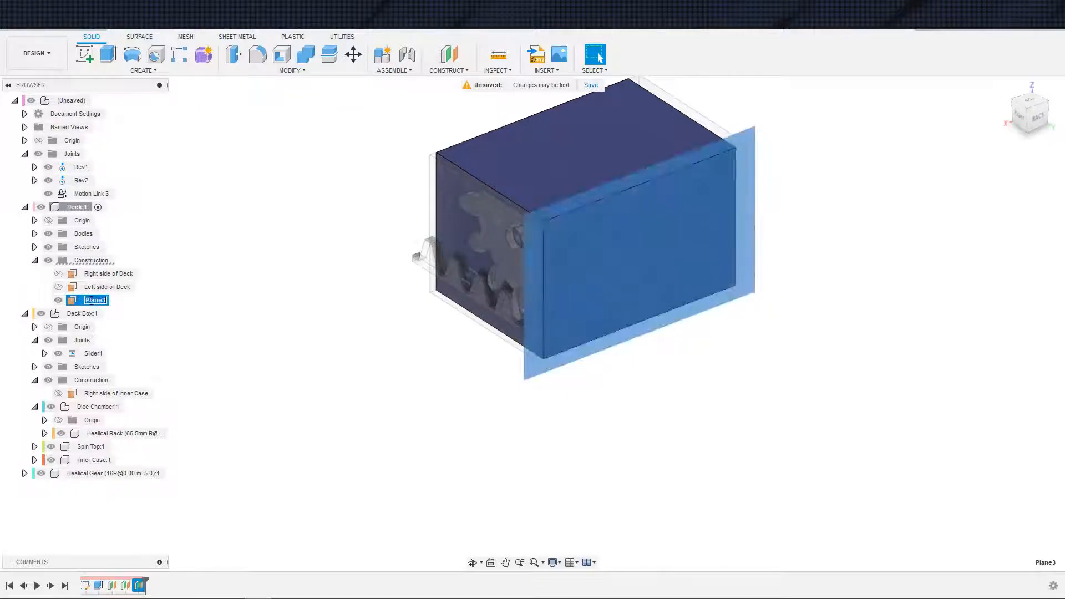
{"action": "type", "text": "Back side of Deck"}
{"action": "key", "text": "Return"}
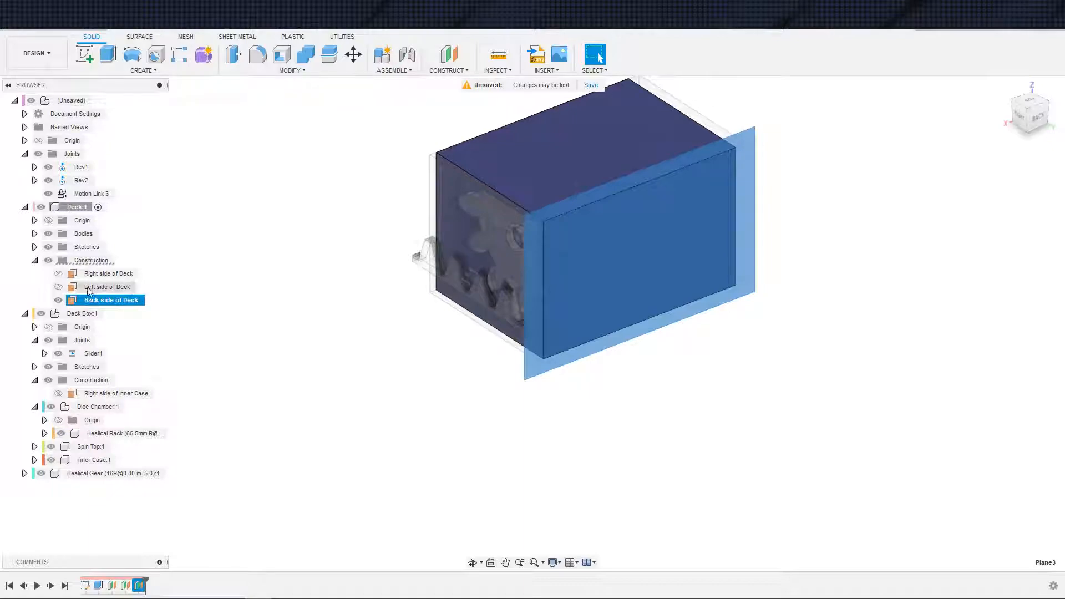
Start a sketch on the Back side of Deck plane within Deck and project the Inner Case panel's rear face.
{"action": "middle_click_drag", "start_coordinate": [376, 435], "coordinate": [599, 58], "text": "shift"}
{"action": "key", "text": "s"}
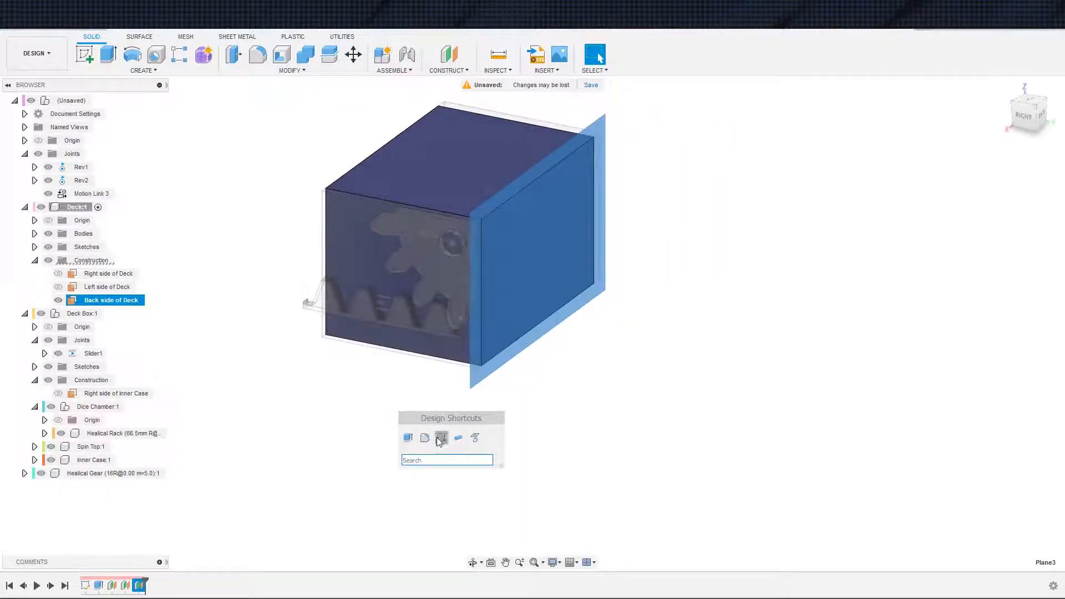
{"action": "left_click", "coordinate": [441, 439]}
{"action": "key", "text": "s"}
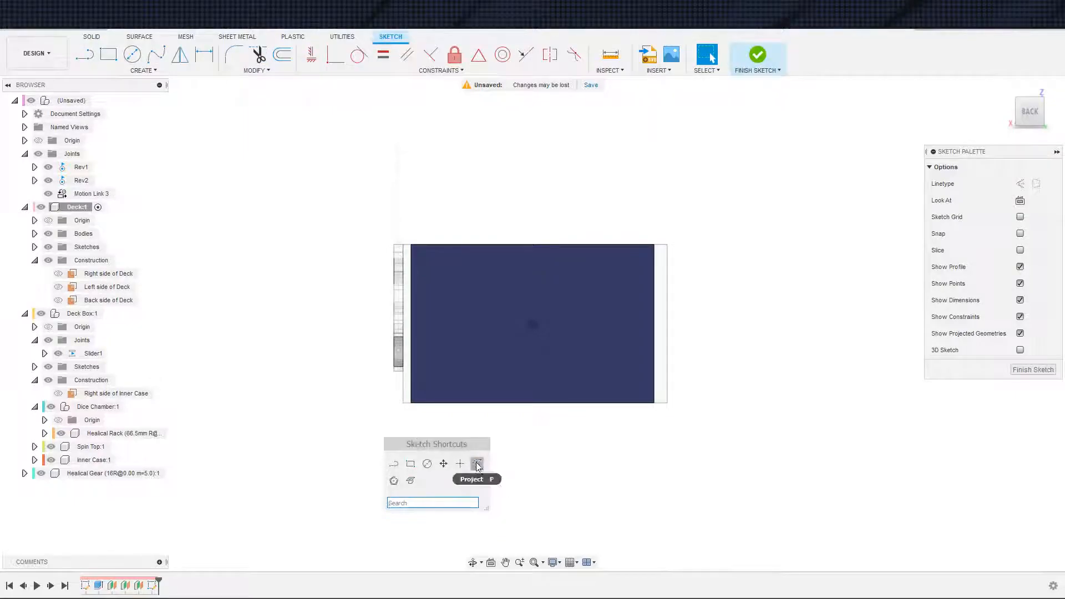
{"action": "left_click", "coordinate": [477, 463]}
{"action": "left_click", "coordinate": [410, 388]}
{"action": "scroll", "coordinate": [470, 468], "scroll_direction": "down", "scroll_amount": 3}
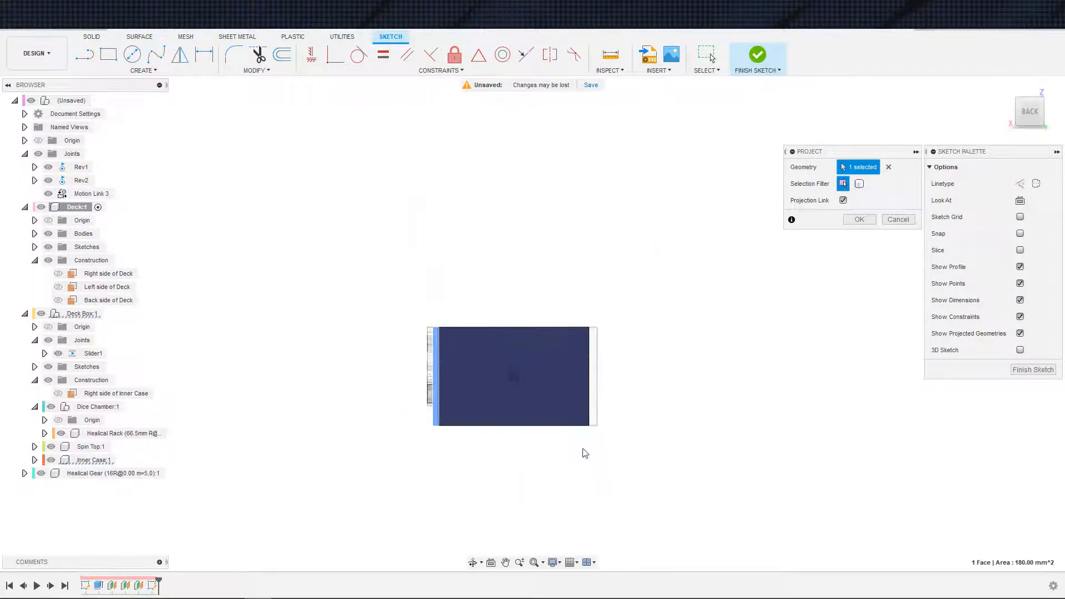
{"action": "middle_click_drag", "start_coordinate": [582, 454], "coordinate": [642, 510]}
{"action": "left_click", "coordinate": [852, 222]}
Project the deck body's back face into the same sketch.
{"action": "middle_click_drag", "start_coordinate": [706, 381], "coordinate": [735, 413], "text": "shift"}
{"action": "key", "text": "s"}
{"action": "left_click", "coordinate": [777, 422]}
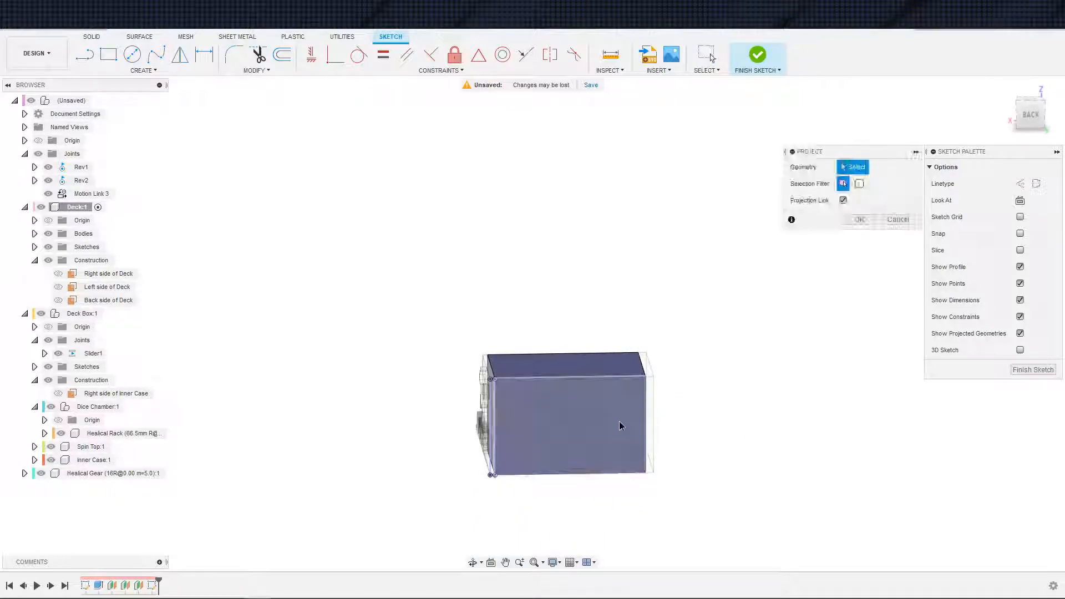
{"action": "left_click", "coordinate": [619, 421]}
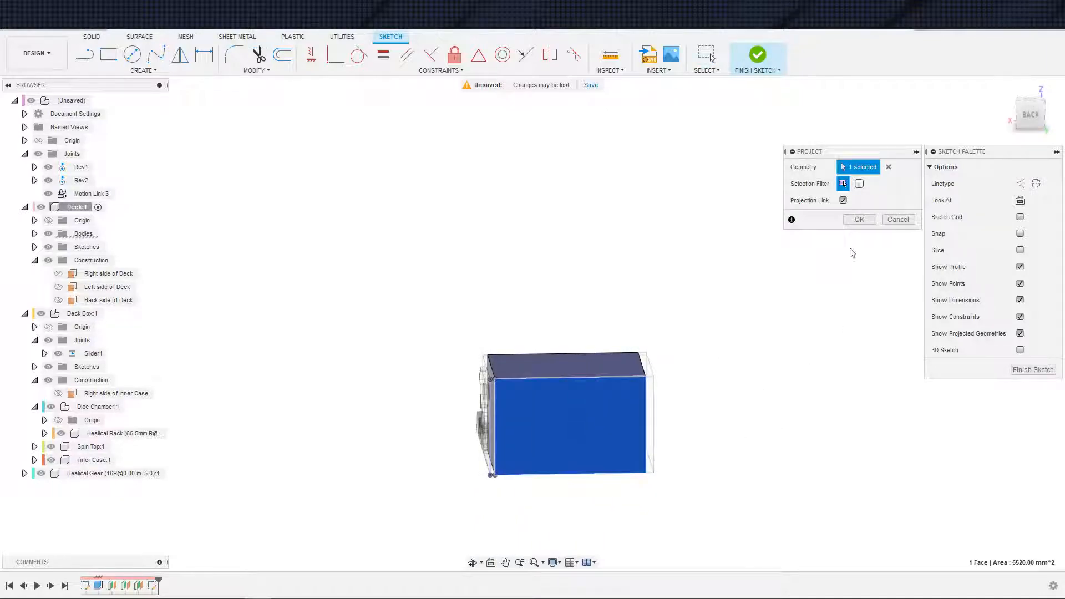
{"action": "left_click", "coordinate": [855, 222]}
{"action": "middle_click_drag", "start_coordinate": [681, 370], "coordinate": [772, 331]}
{"action": "scroll", "coordinate": [721, 340], "scroll_direction": "up", "scroll_amount": 7}
{"action": "scroll", "coordinate": [681, 347], "scroll_direction": "down", "scroll_amount": 1}
{"action": "middle_click_drag", "start_coordinate": [681, 347], "coordinate": [660, 247]}
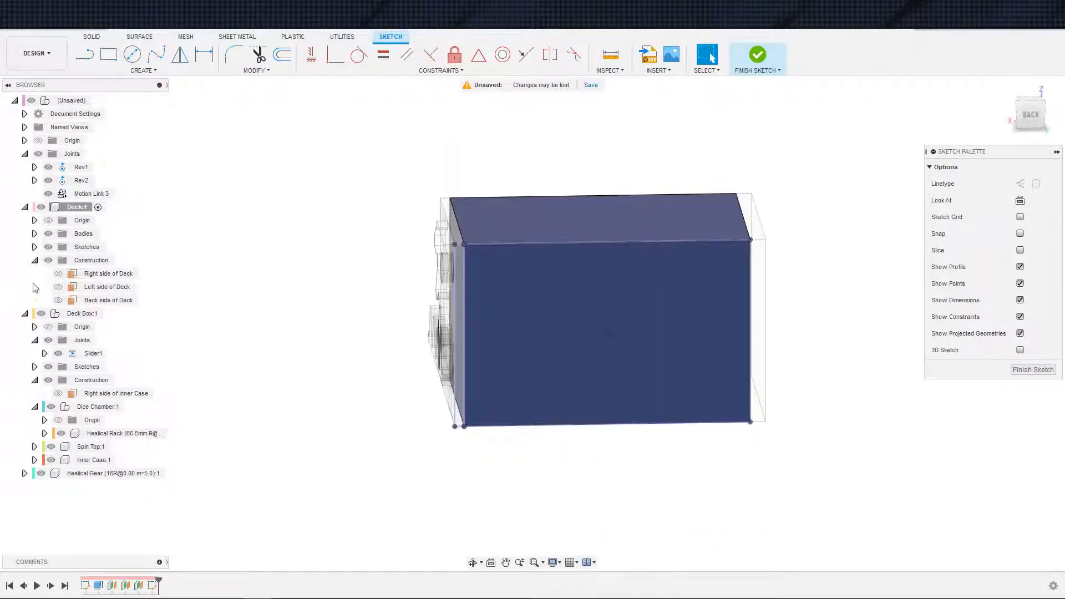
Hide Deck's bodies, Dice Chamber and Spin Top, and make Inner Case the active component.
{"action": "left_click", "coordinate": [48, 234]}
{"action": "middle_click_drag", "start_coordinate": [376, 385], "coordinate": [339, 330]}
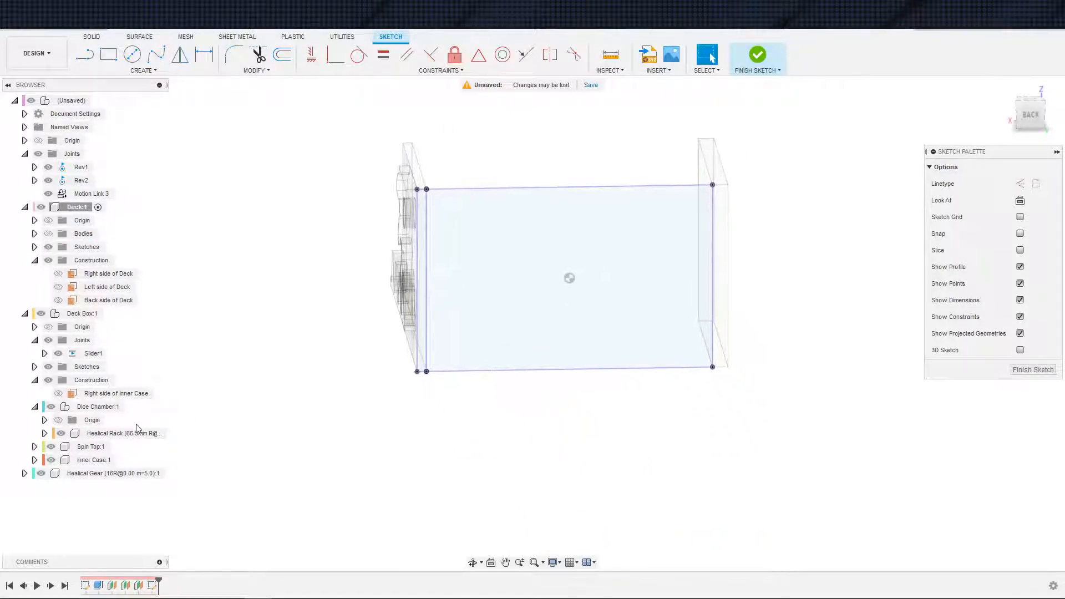
{"action": "left_click", "coordinate": [91, 406]}
{"action": "left_click", "coordinate": [92, 446], "text": "ctrl"}
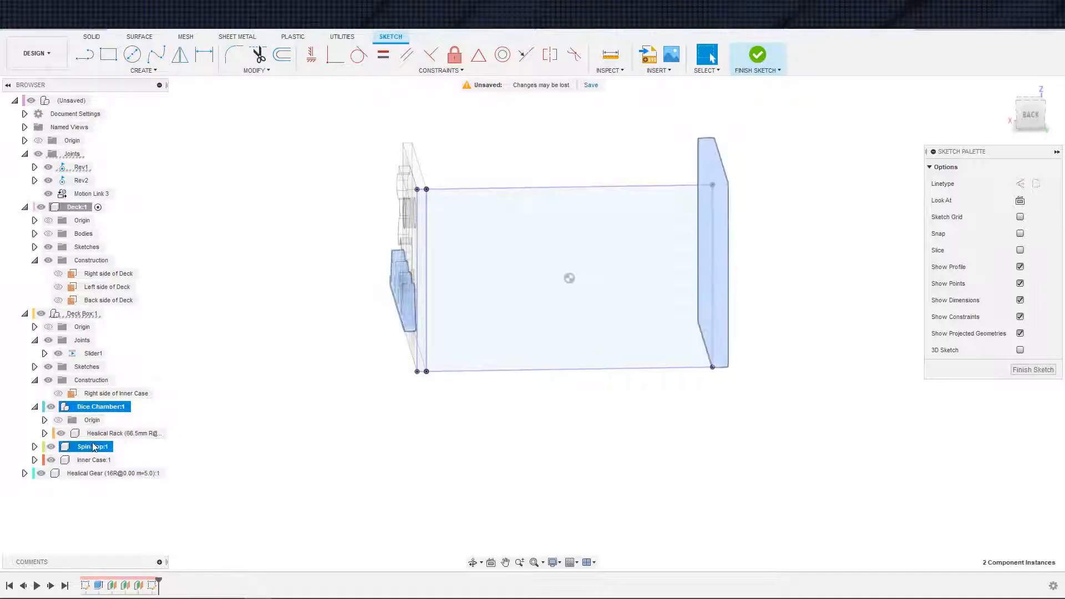
{"action": "key", "text": "v"}
{"action": "double_click", "coordinate": [104, 462]}
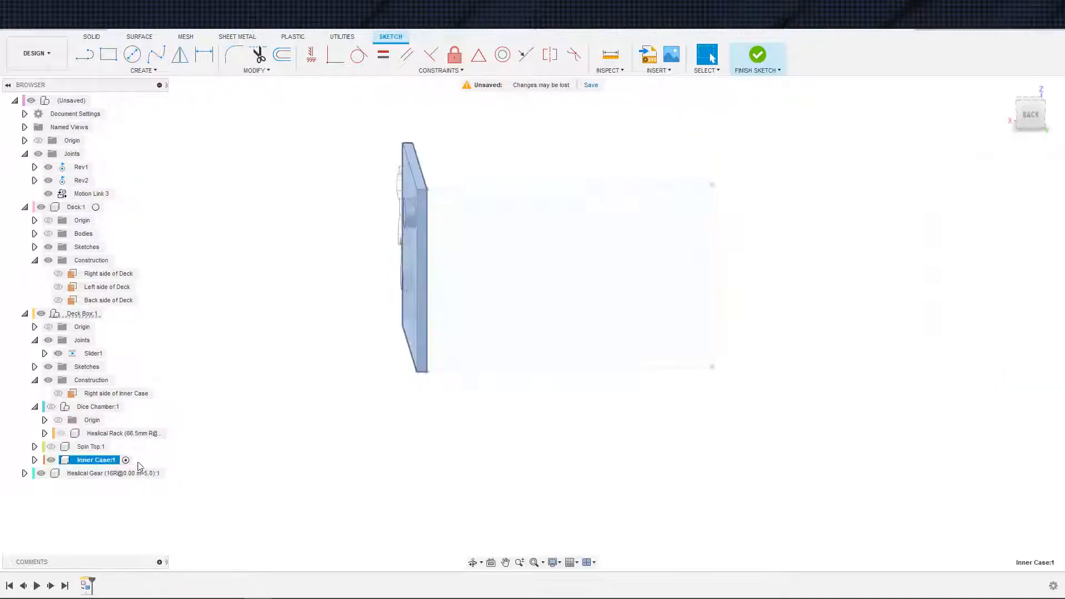
Undo the visibility and activation changes along with the back-plane sketch made in Deck.
{"action": "key", "text": "ctrl+z"}
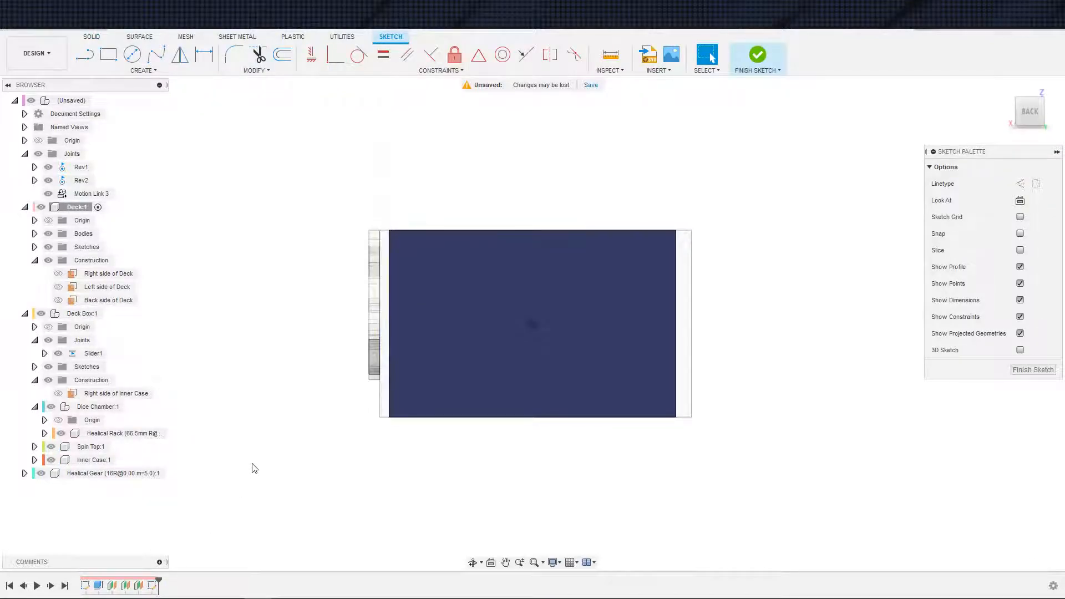
{"action": "key", "text": "ctrl+z"}
{"action": "scroll", "coordinate": [176, 478], "scroll_direction": "down", "scroll_amount": 1}
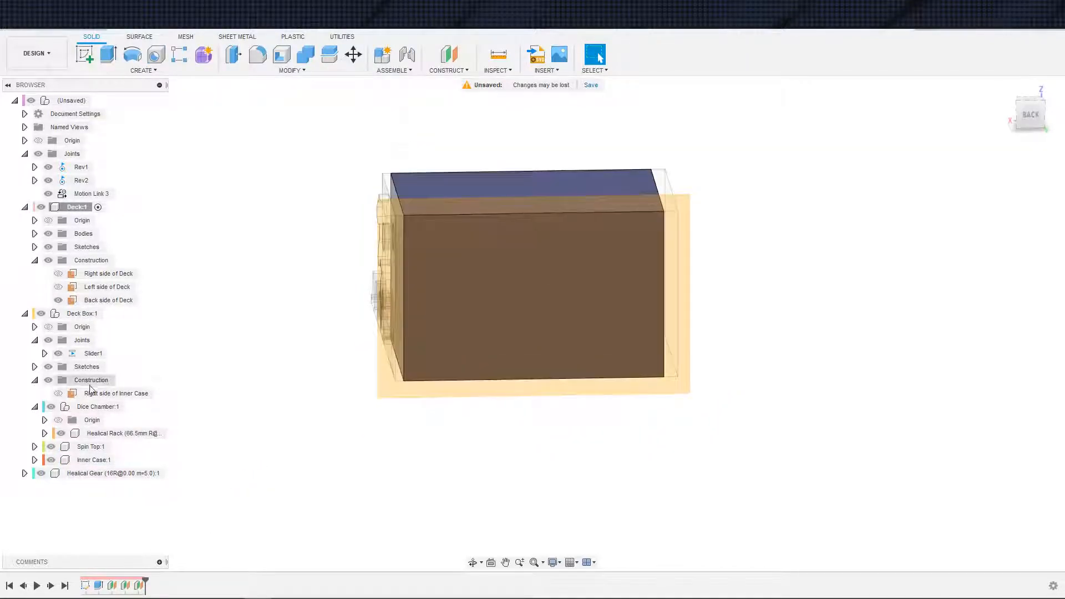
With Inner Case active, sketch on the Back side of Deck plane and project the panel's rear face and the deck's back face.
{"action": "middle_click_drag", "start_coordinate": [221, 519], "coordinate": [326, 514], "text": "shift"}
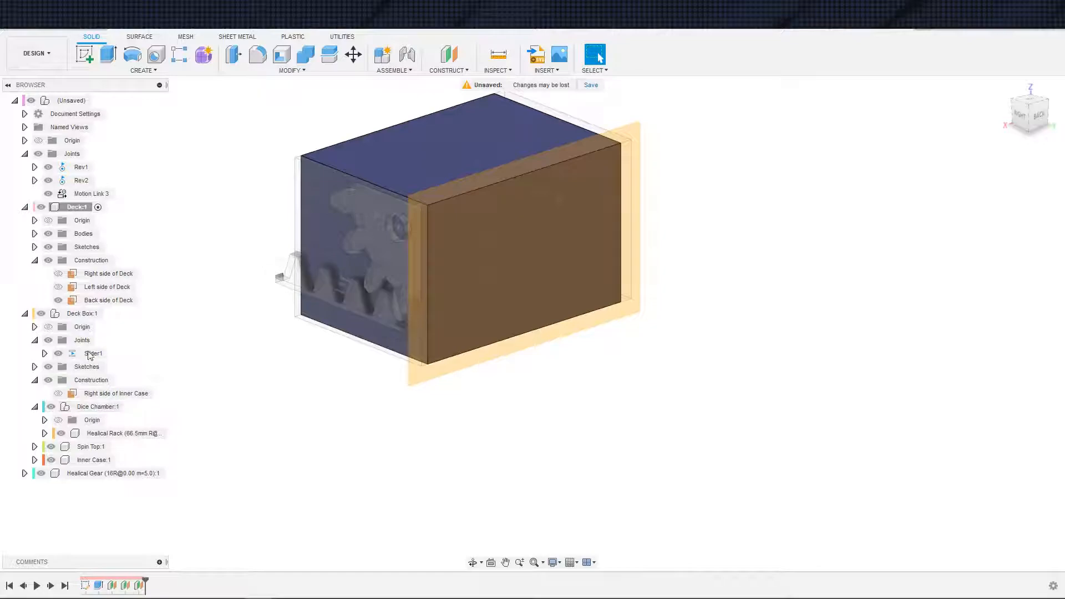
{"action": "left_click", "coordinate": [126, 460]}
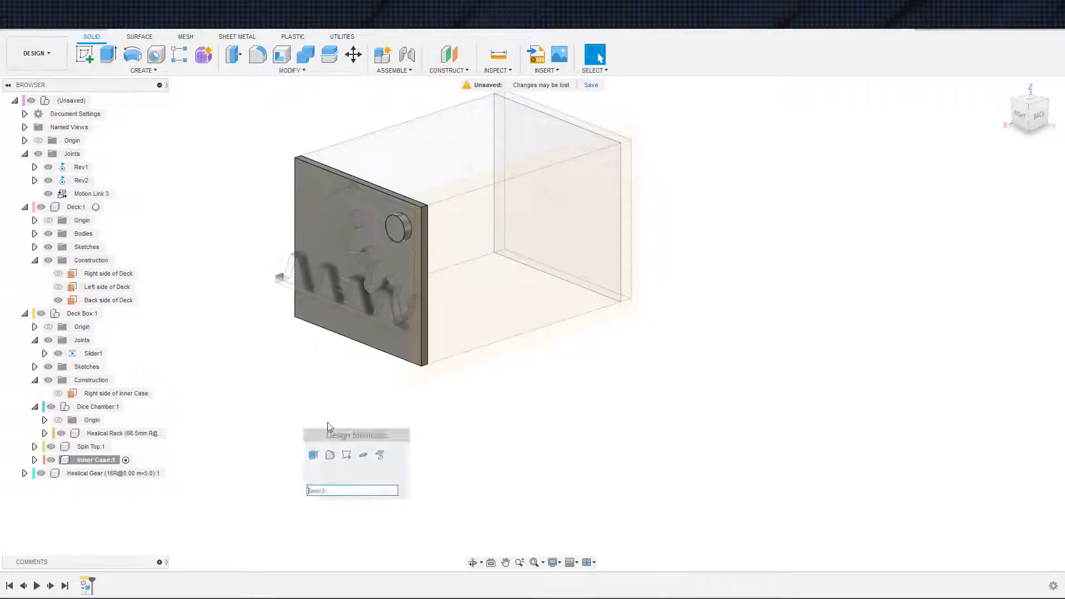
{"action": "left_click", "coordinate": [540, 343]}
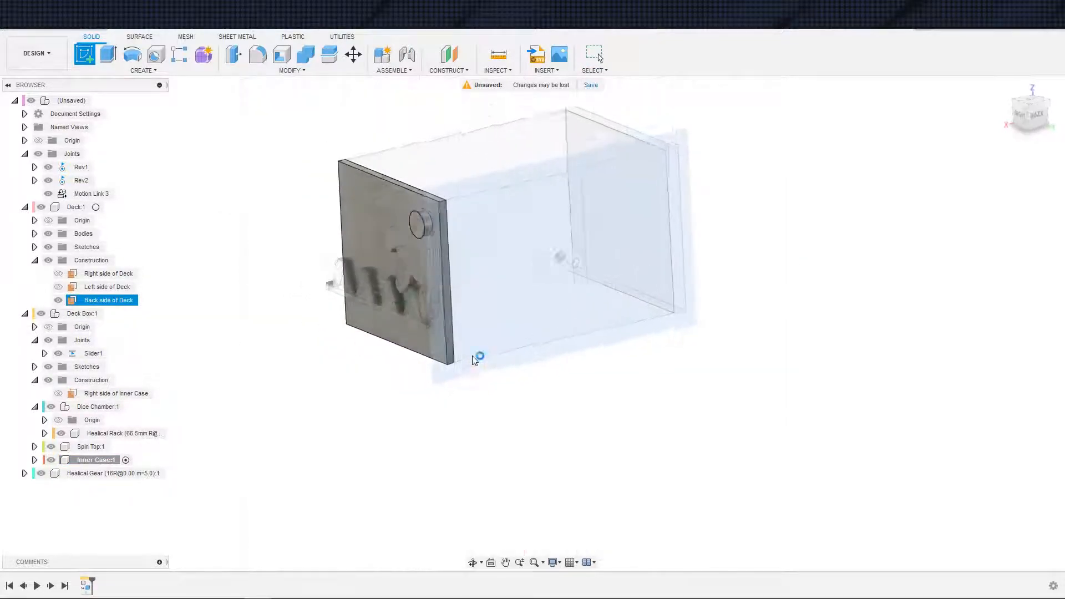
{"action": "key", "text": "s"}
{"action": "left_click", "coordinate": [619, 372]}
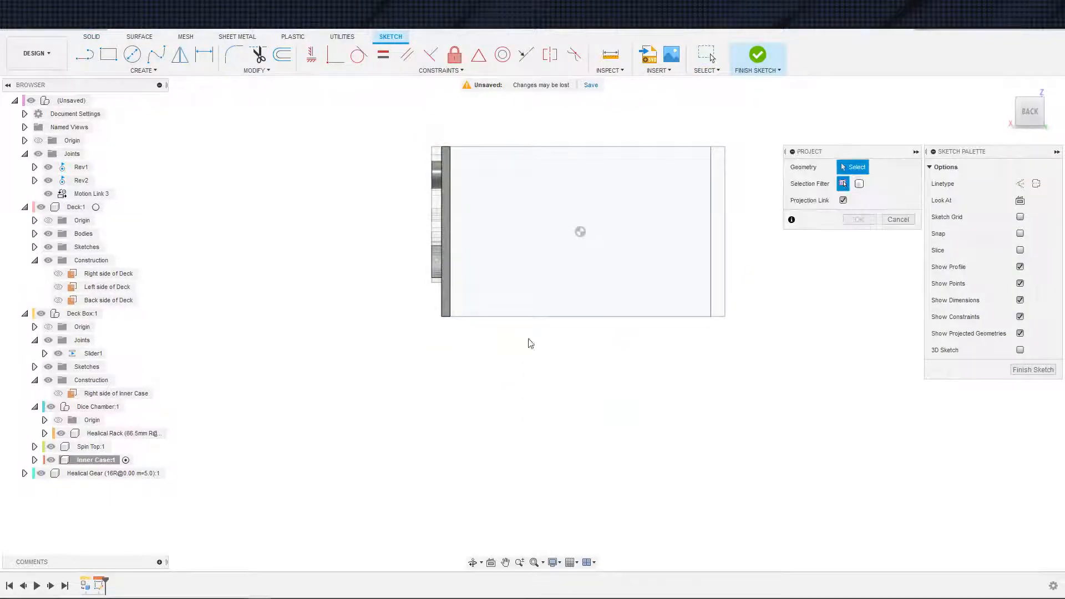
{"action": "left_click", "coordinate": [448, 303]}
{"action": "left_click", "coordinate": [555, 303]}
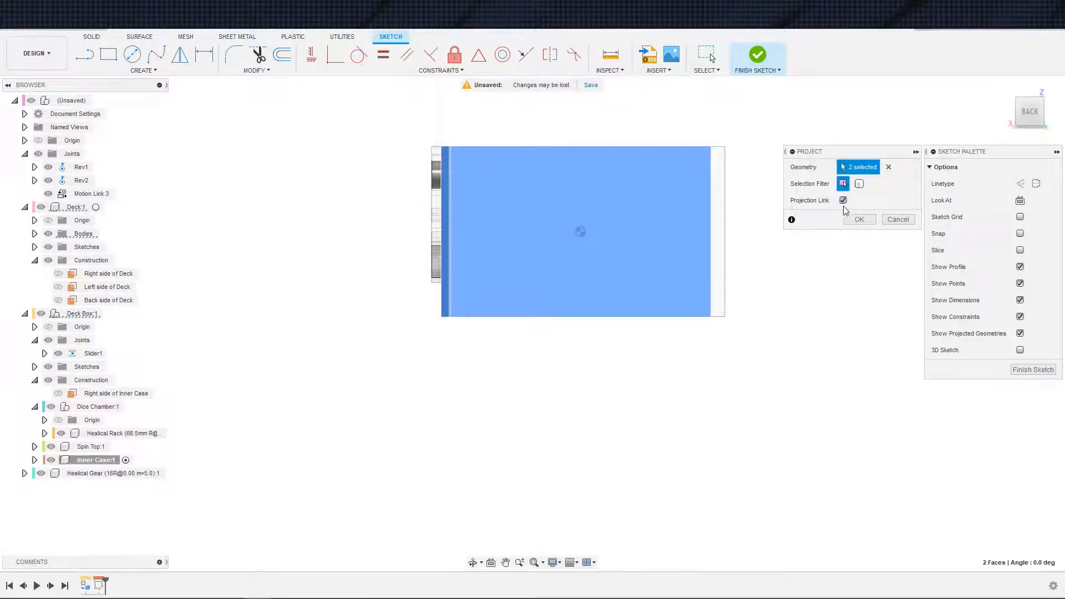
{"action": "left_click", "coordinate": [857, 220]}
{"action": "left_click_drag", "start_coordinate": [381, 171], "coordinate": [715, 353]}
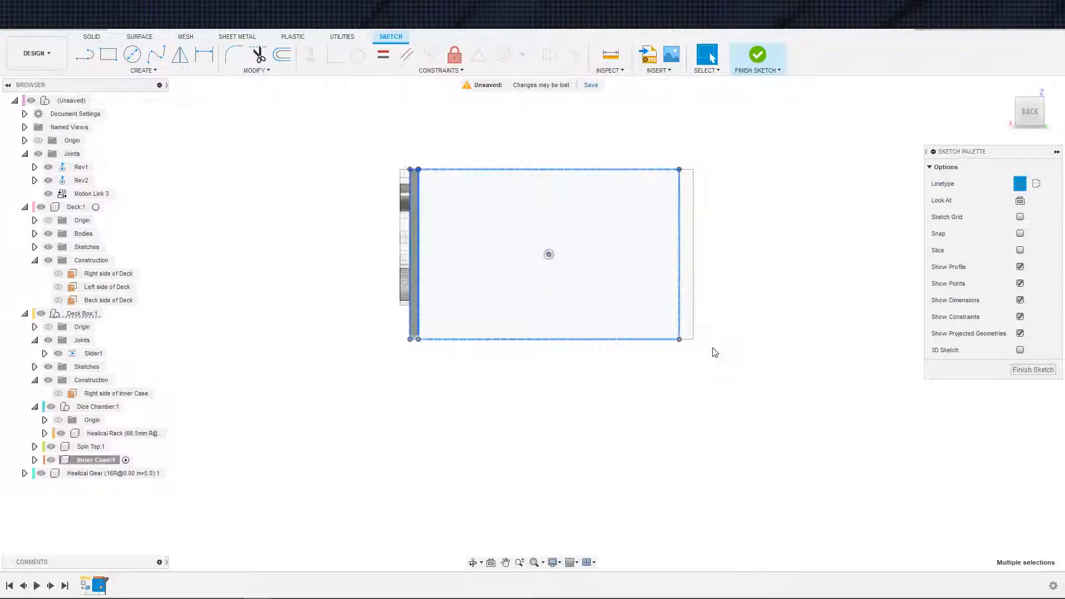
{"action": "left_click", "coordinate": [715, 353]}
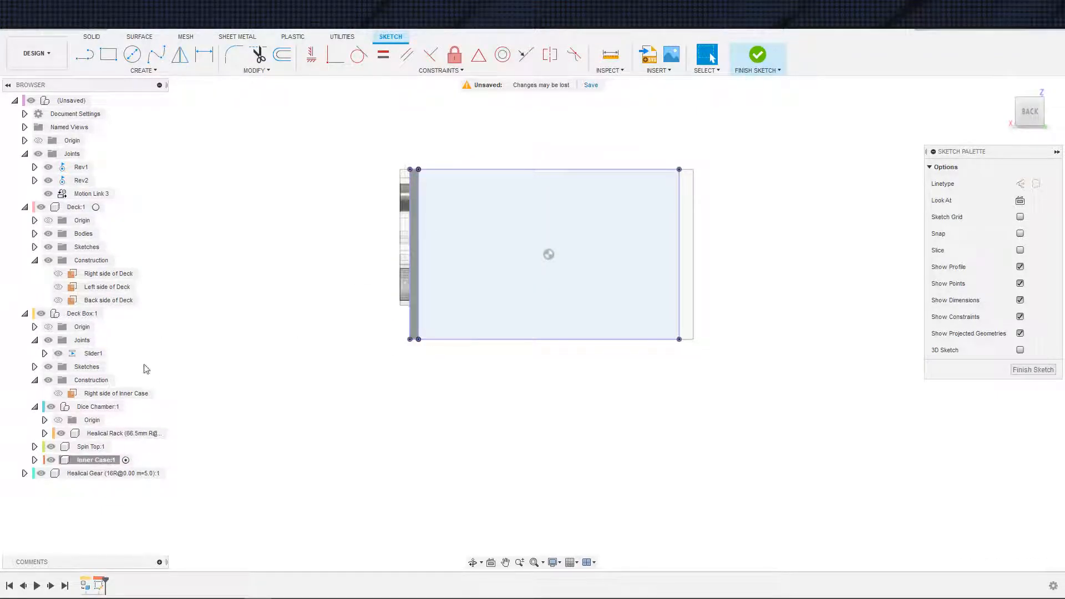
Hide Spin Top, Dice Chamber, the Healical Gear and Inner Case's bodies to isolate the projected sketch.
{"action": "left_click", "coordinate": [92, 446]}
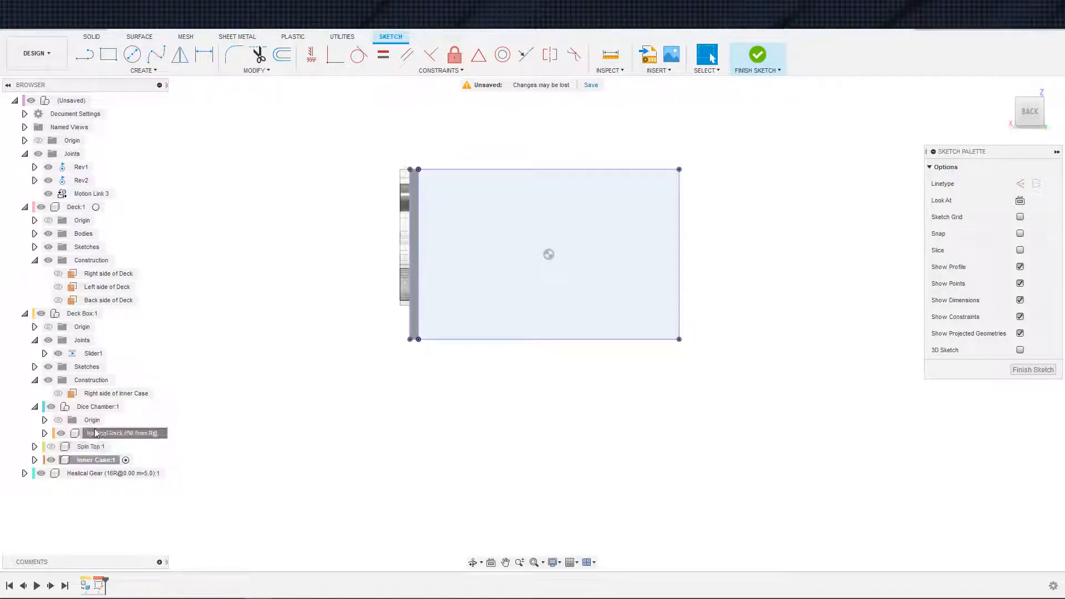
{"action": "left_click", "coordinate": [121, 433]}
{"action": "left_click", "coordinate": [99, 408]}
{"action": "key", "text": "v"}
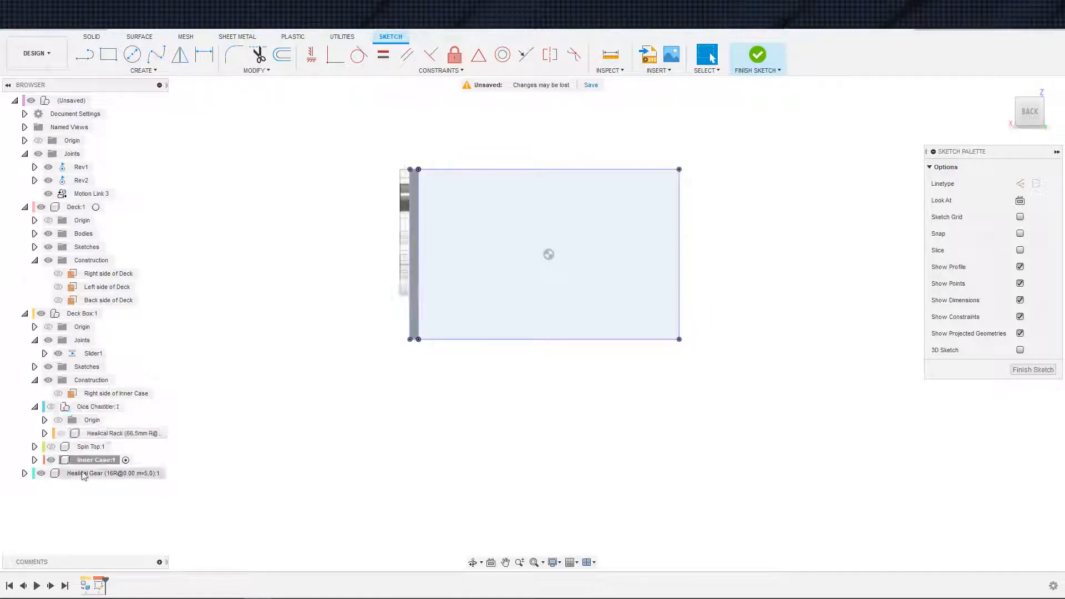
{"action": "left_click", "coordinate": [86, 474]}
{"action": "key", "text": "v"}
{"action": "mouse_move", "coordinate": [377, 437]}
{"action": "middle_mouse_down"}
{"action": "mouse_move", "coordinate": [307, 482]}
{"action": "mouse_move", "coordinate": [283, 481]}
{"action": "middle_mouse_up"}
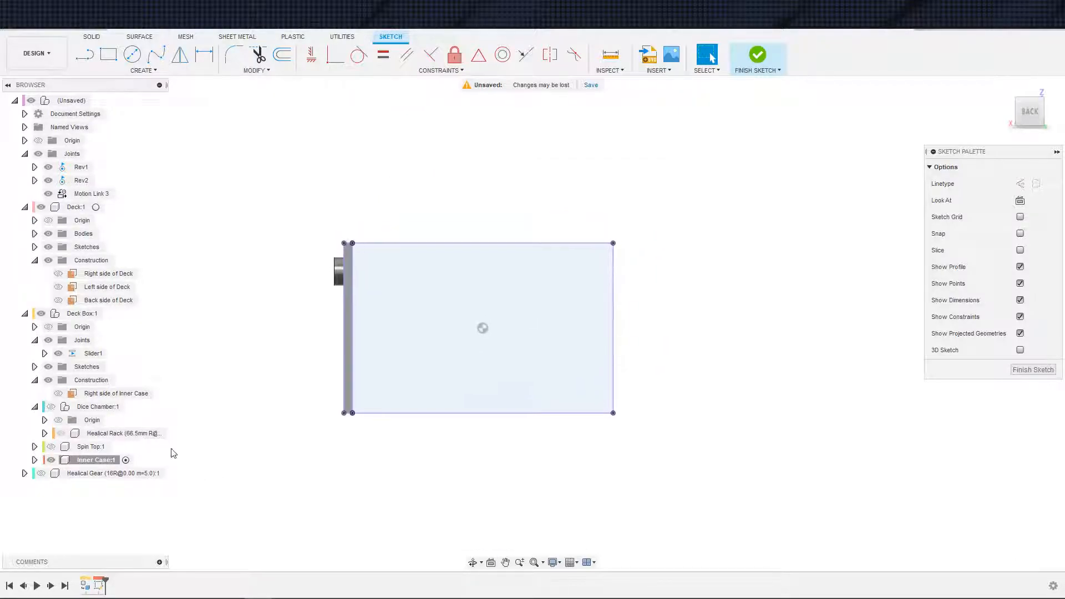
{"action": "left_click", "coordinate": [35, 460]}
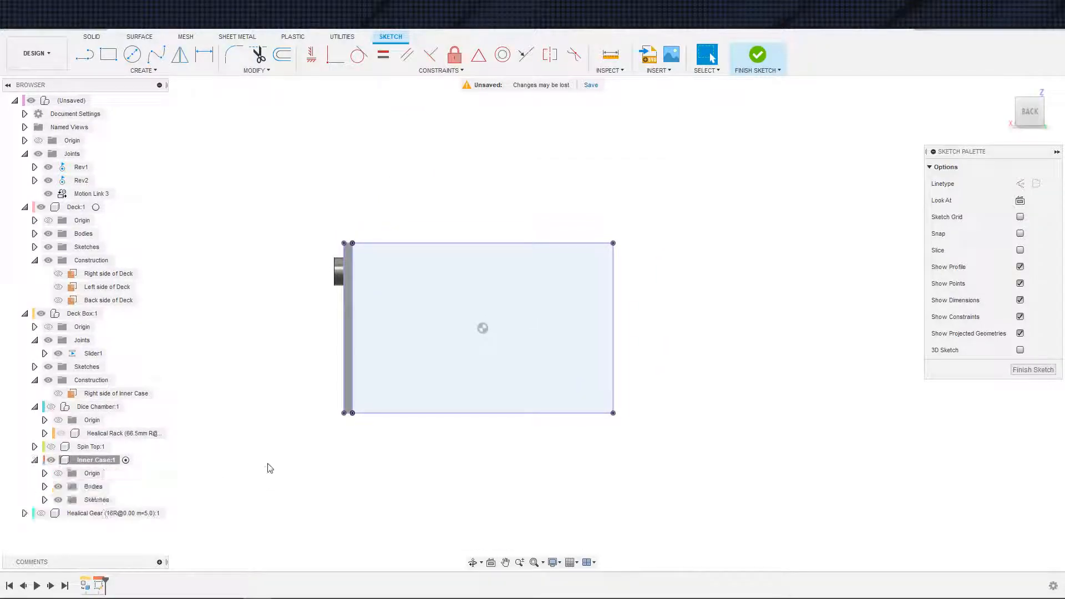
{"action": "scroll", "coordinate": [261, 460], "scroll_direction": "up", "scroll_amount": 2}
{"action": "left_click", "coordinate": [58, 487]}
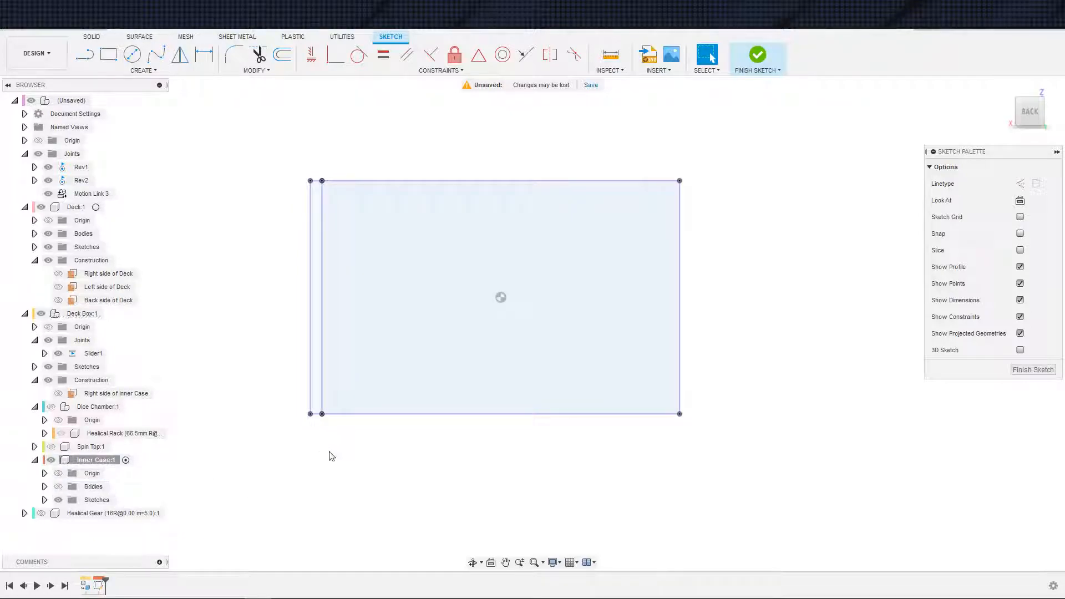
Extrude the projected back profile, including the narrow strip behind the panel, 3 mm outward and join it to Inner Case as the back wall.
{"action": "left_click", "coordinate": [322, 371]}
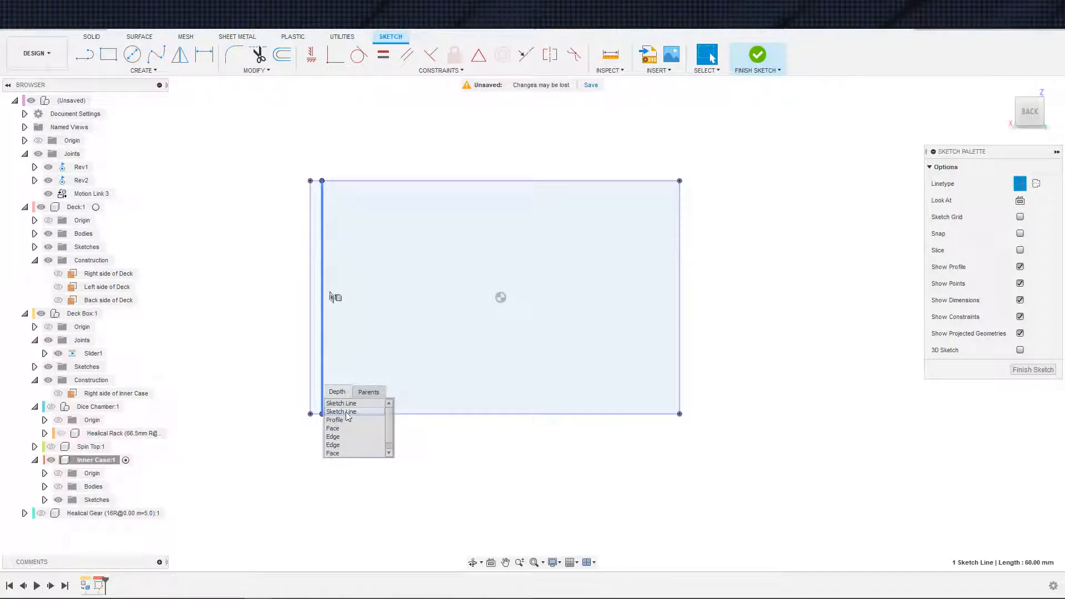
{"action": "left_click", "coordinate": [347, 413]}
{"action": "key", "text": "e"}
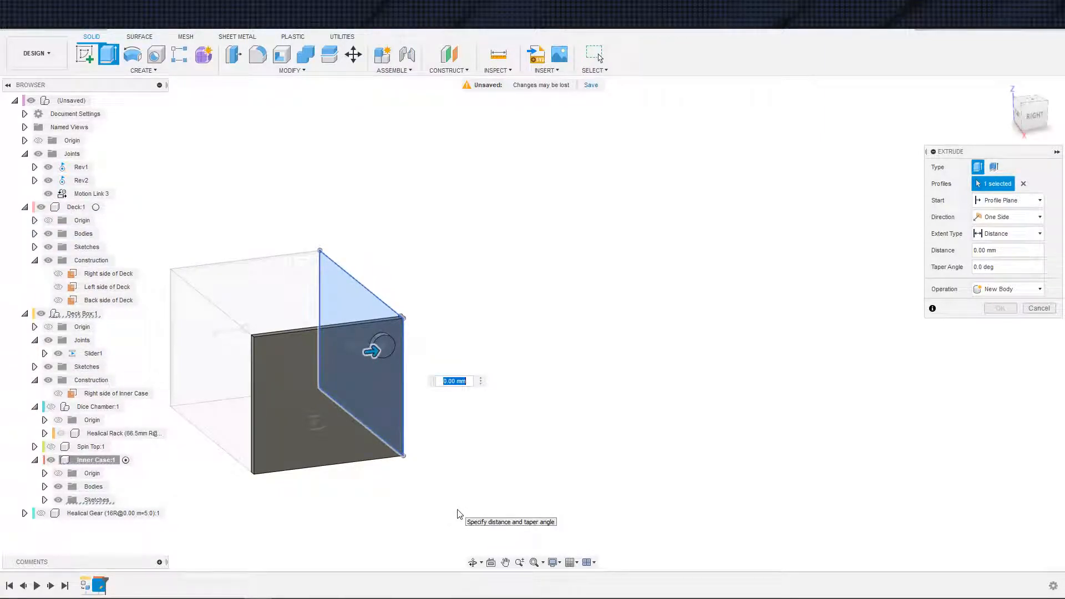
{"action": "type", "text": "3mm"}
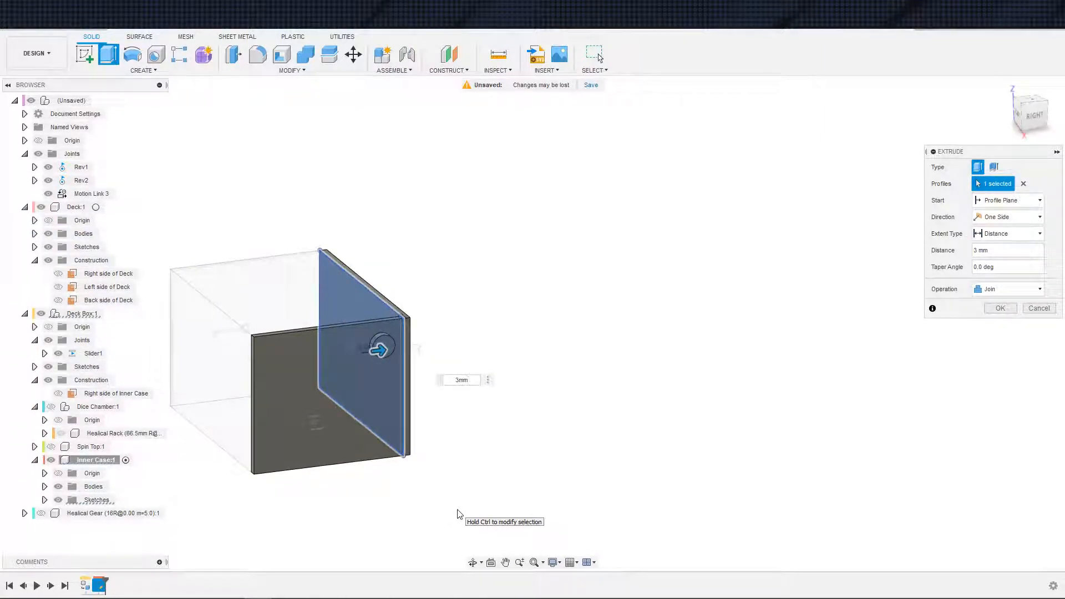
{"action": "key", "text": "Return"}
{"action": "middle_click_drag", "start_coordinate": [459, 510], "coordinate": [253, 437], "text": "shift"}
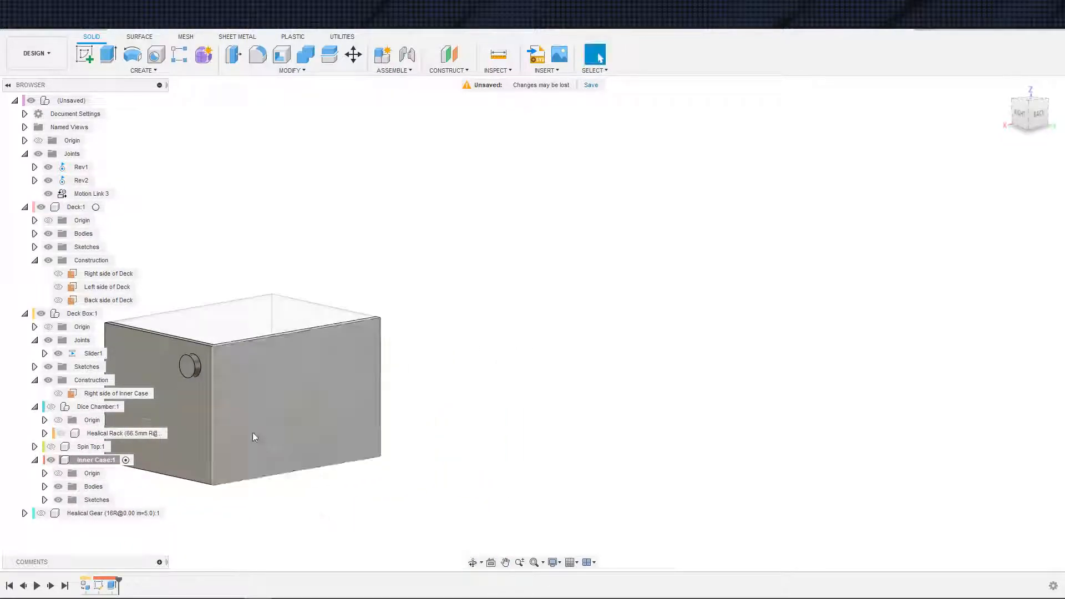
{"action": "middle_click_drag", "start_coordinate": [294, 390], "coordinate": [757, 470], "text": "shift"}
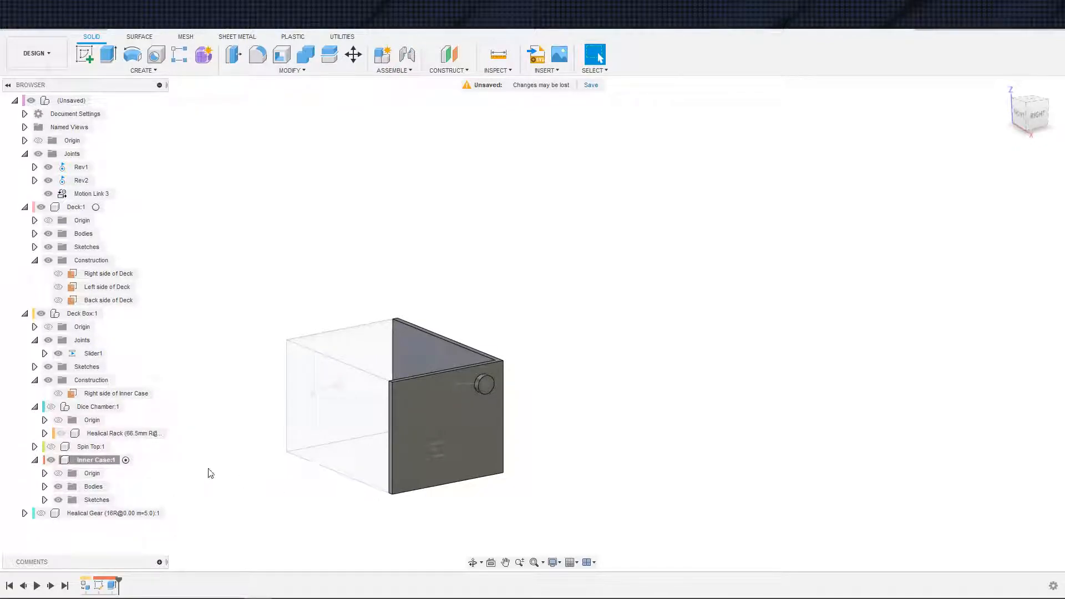
Check Spin Top and Dice Chamber against the new wall, hide both again, and show the Healical Gear.
{"action": "left_click", "coordinate": [56, 448]}
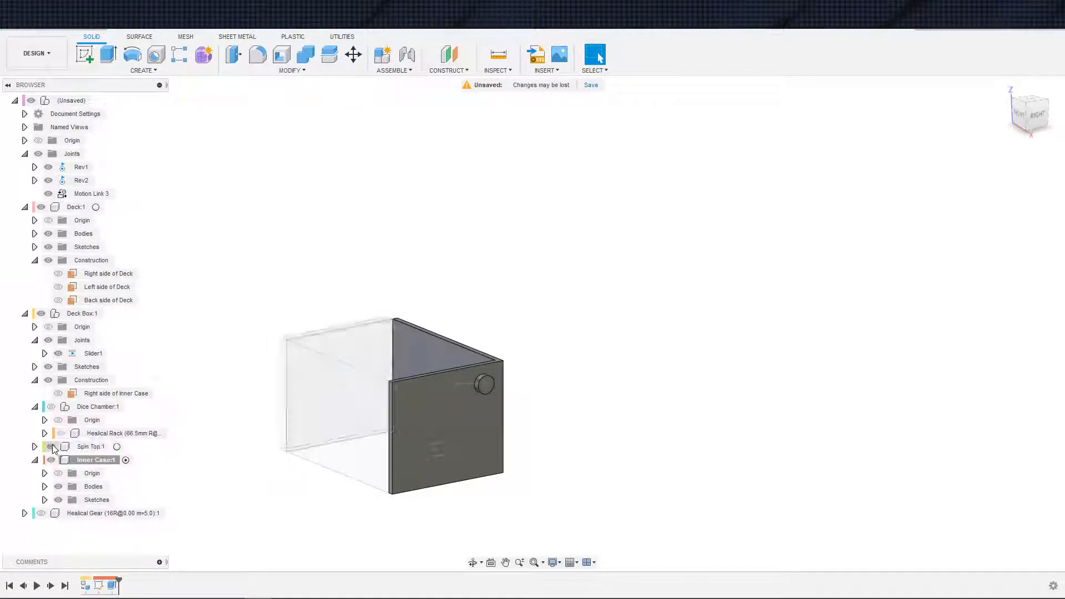
{"action": "left_click", "coordinate": [51, 447]}
{"action": "left_click", "coordinate": [50, 410]}
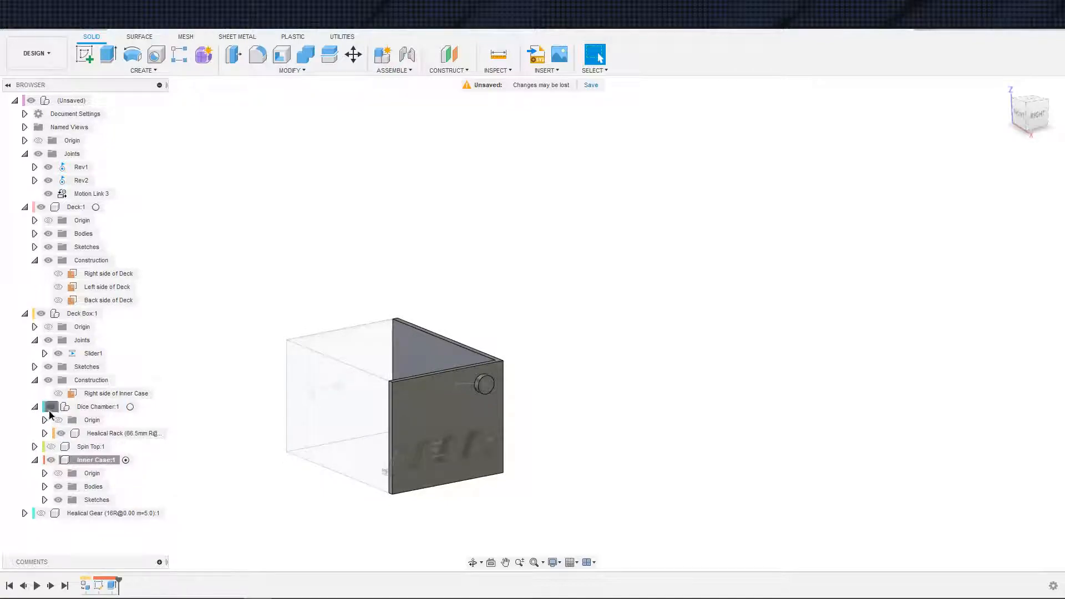
{"action": "left_click", "coordinate": [50, 407]}
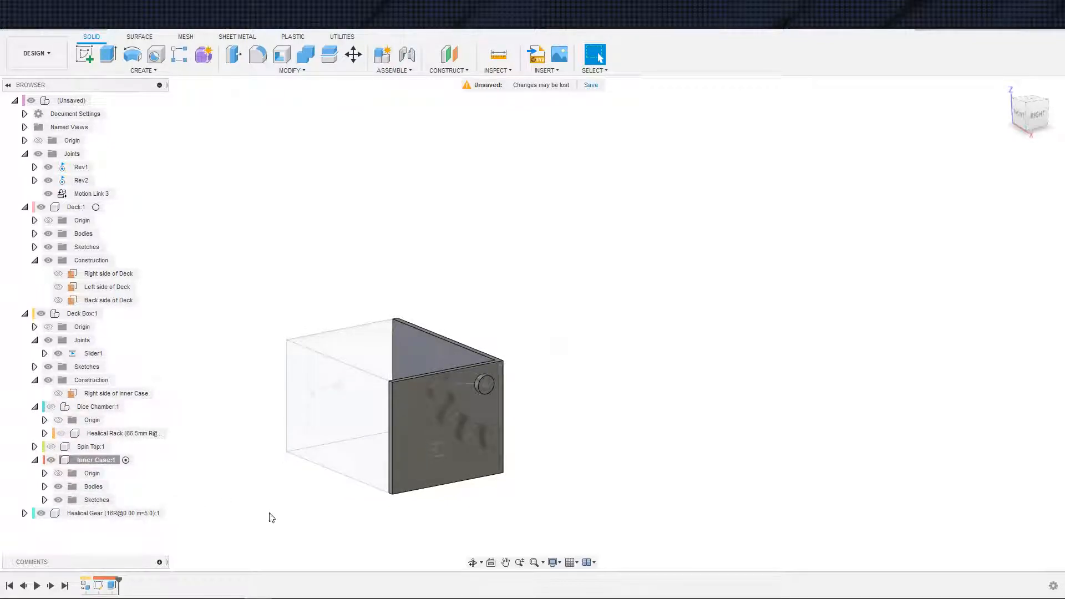
{"action": "middle_click_drag", "start_coordinate": [268, 515], "coordinate": [203, 511], "text": "shift"}
{"action": "scroll", "coordinate": [412, 528], "scroll_direction": "down", "scroll_amount": 1}
{"action": "middle_click_drag", "start_coordinate": [588, 530], "coordinate": [401, 511]}
{"action": "scroll", "coordinate": [411, 519], "scroll_direction": "up", "scroll_amount": 2}
{"action": "middle_click_drag", "start_coordinate": [393, 509], "coordinate": [318, 569]}
{"action": "scroll", "coordinate": [389, 528], "scroll_direction": "up", "scroll_amount": 2}
{"action": "middle_click_drag", "start_coordinate": [392, 533], "coordinate": [493, 529], "text": "shift"}
{"action": "scroll", "coordinate": [472, 514], "scroll_direction": "down", "scroll_amount": 1}
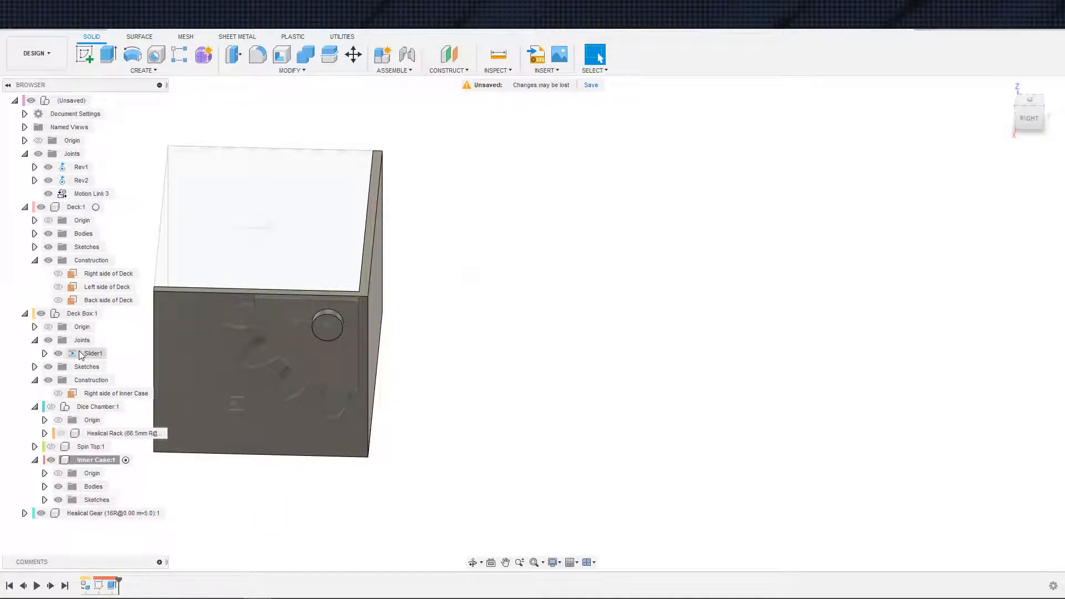
Activate Deck Box and examine its timeline around the body-to-component conversion and the back-wall sketch and extrusion.
{"action": "left_click", "coordinate": [110, 314]}
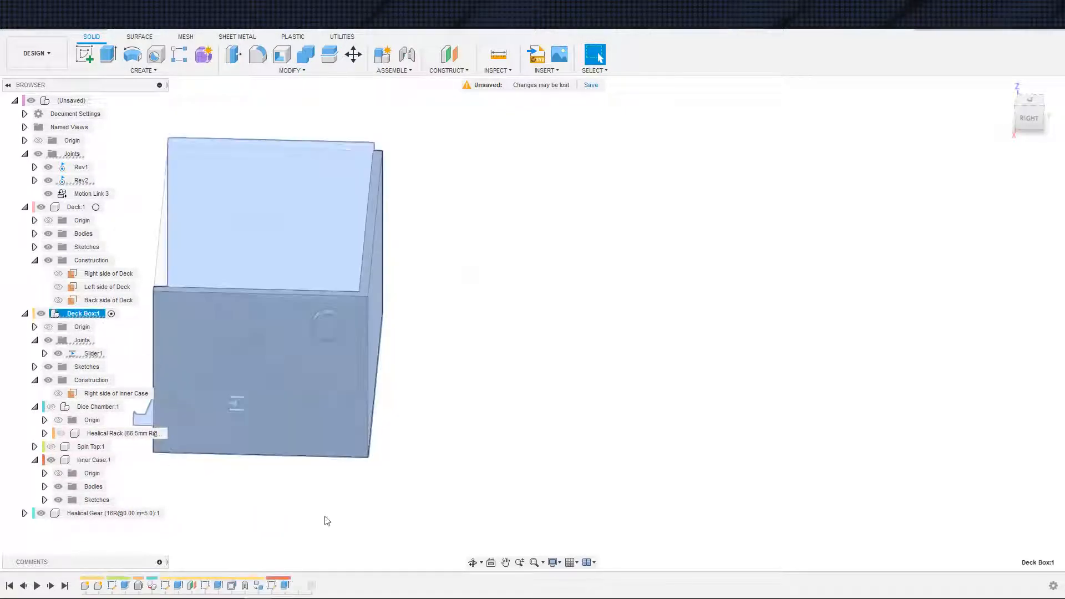
{"action": "scroll", "coordinate": [331, 534], "scroll_direction": "down", "scroll_amount": 2}
{"action": "left_click", "coordinate": [274, 585]}
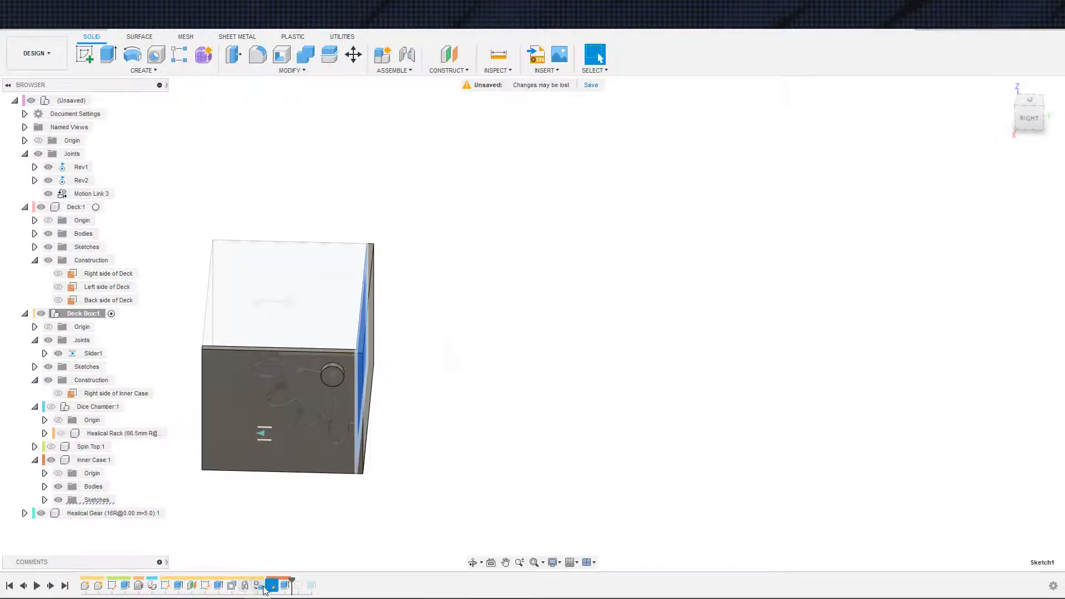
{"action": "left_click", "coordinate": [260, 587]}
{"action": "left_click", "coordinate": [283, 587], "text": "shift"}
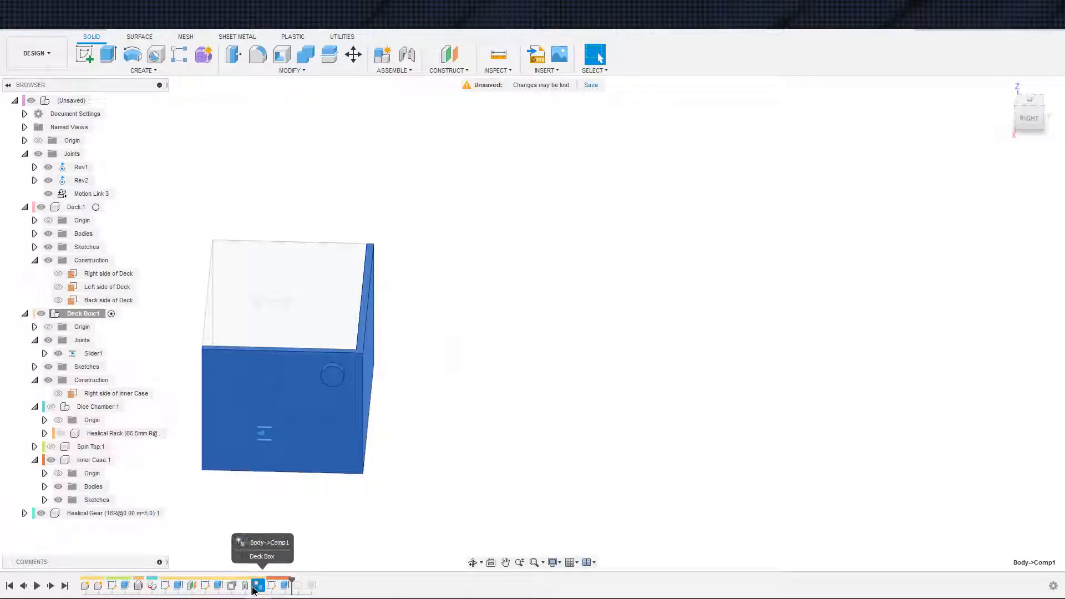
{"action": "scroll", "coordinate": [333, 538], "scroll_direction": "down", "scroll_amount": 3}
{"action": "middle_click_drag", "start_coordinate": [309, 537], "coordinate": [394, 546]}
{"action": "scroll", "coordinate": [391, 542], "scroll_direction": "up", "scroll_amount": 4}
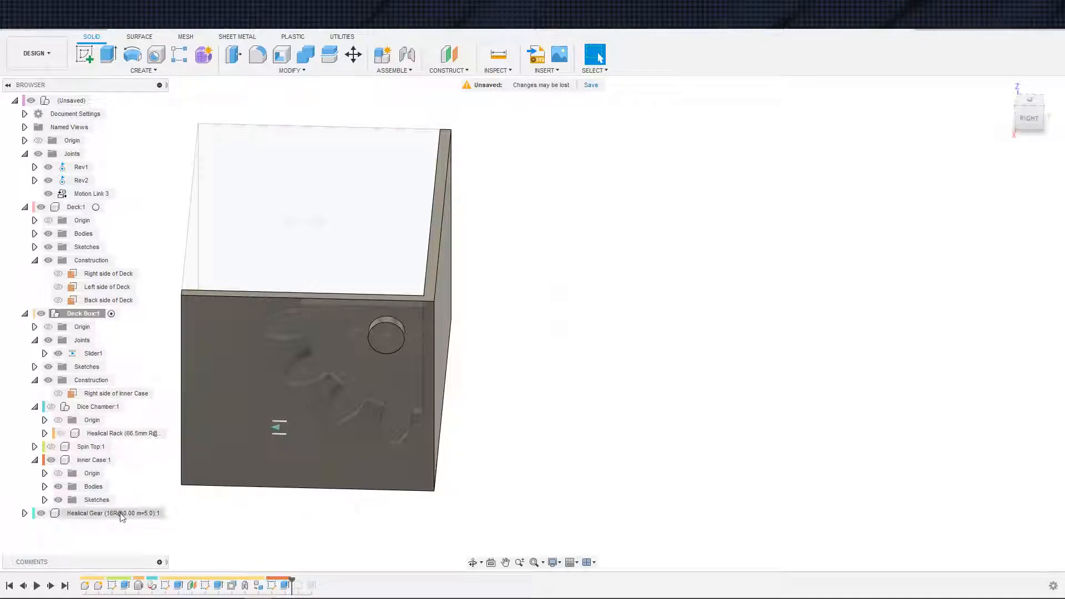
With Healical Gear active, extrude its straight rear edge face up to the outer face of Inner Case's back wall, using Join.
{"action": "left_click", "coordinate": [159, 515]}
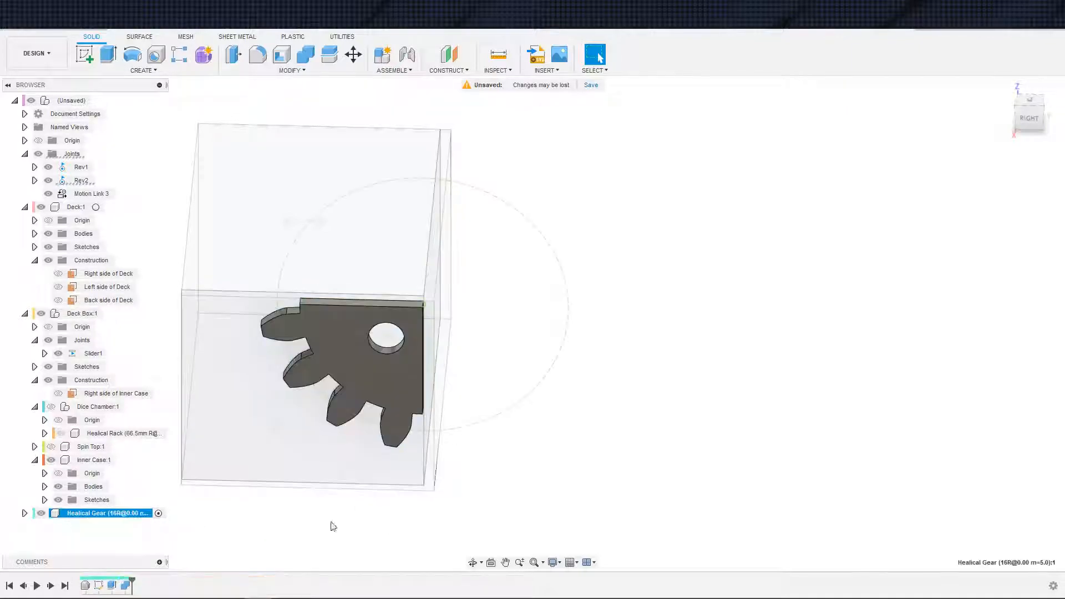
{"action": "scroll", "coordinate": [331, 524], "scroll_direction": "up", "scroll_amount": 2}
{"action": "middle_click_drag", "start_coordinate": [450, 462], "coordinate": [331, 497]}
{"action": "key", "text": "e"}
{"action": "scroll", "coordinate": [342, 397], "scroll_direction": "up", "scroll_amount": 3}
{"action": "middle_click_drag", "start_coordinate": [383, 397], "coordinate": [337, 382], "text": "shift"}
{"action": "scroll", "coordinate": [449, 411], "scroll_direction": "up", "scroll_amount": 2}
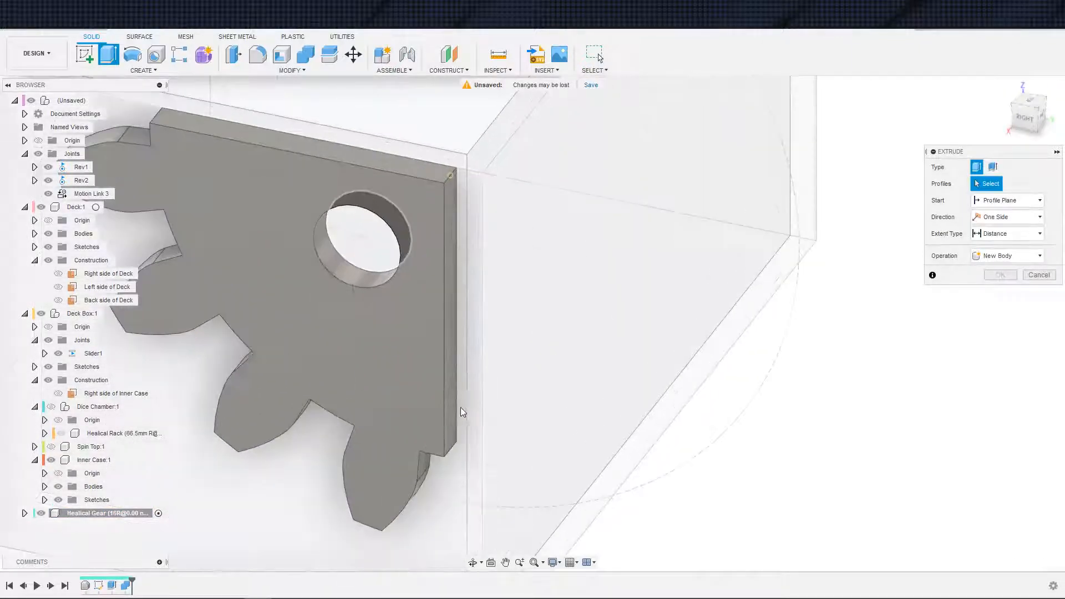
{"action": "left_click", "coordinate": [452, 404]}
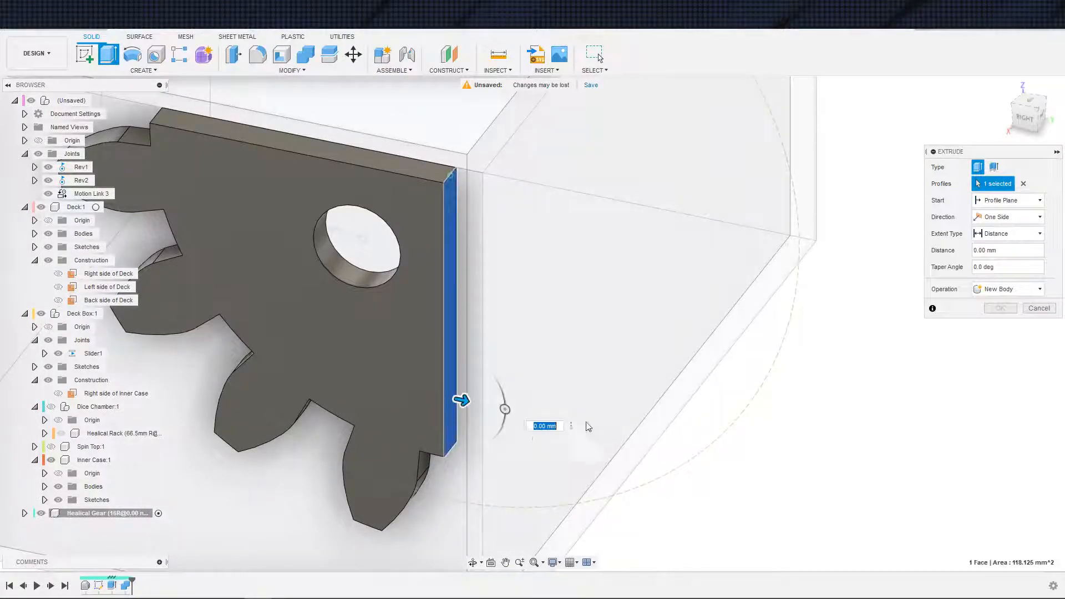
{"action": "left_click", "coordinate": [1008, 233]}
{"action": "left_click", "coordinate": [993, 257]}
{"action": "left_click", "coordinate": [845, 296]}
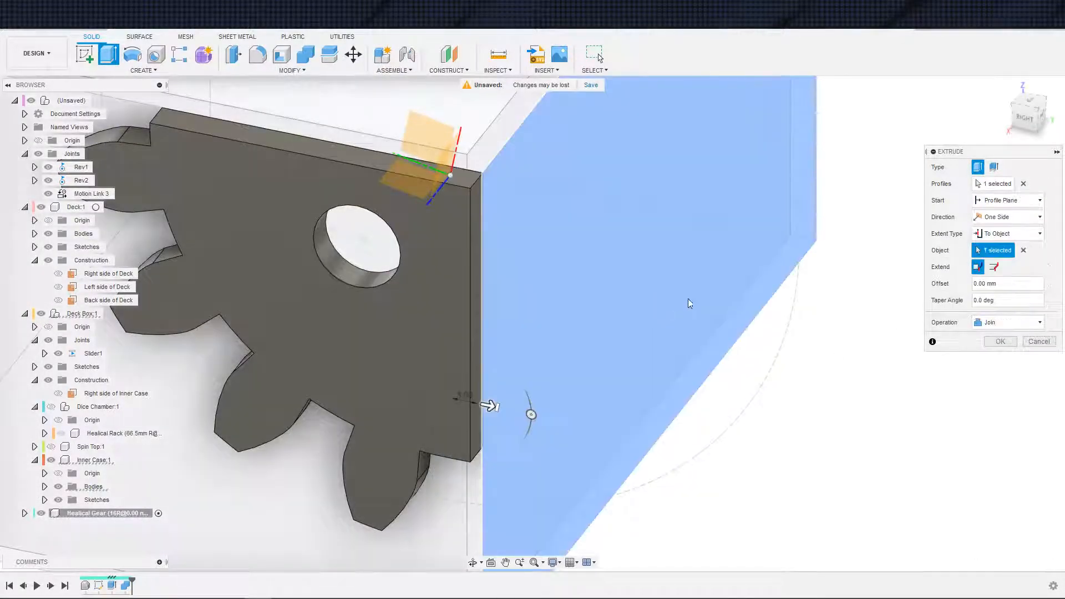
{"action": "left_click", "coordinate": [1001, 325]}
{"action": "scroll", "coordinate": [809, 399], "scroll_direction": "down", "scroll_amount": 2}
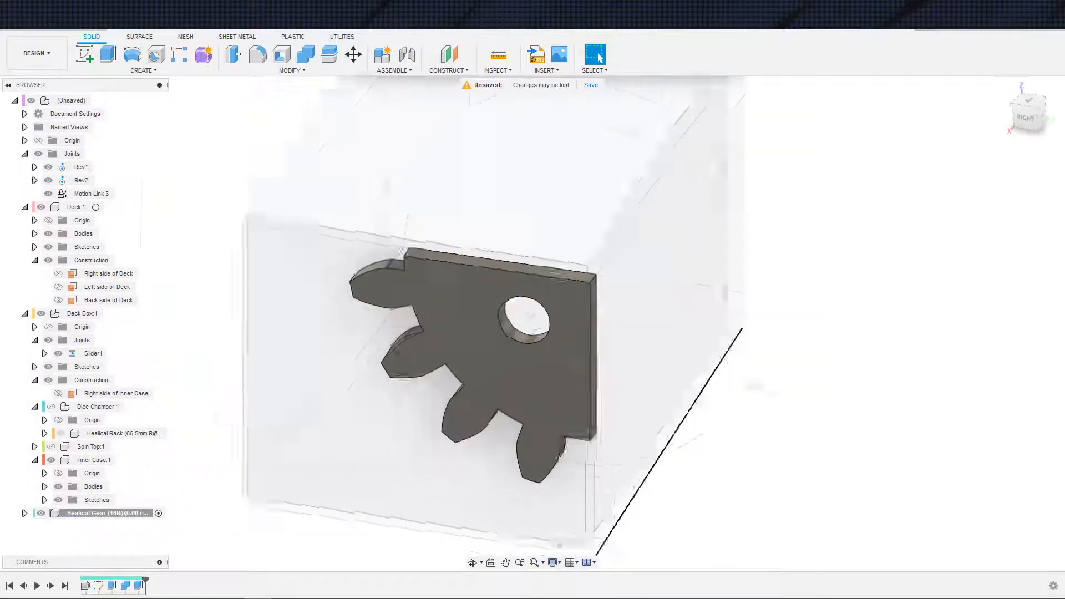
{"action": "middle_click_drag", "start_coordinate": [755, 385], "coordinate": [839, 283], "text": "shift"}
{"action": "scroll", "coordinate": [838, 283], "scroll_direction": "down", "scroll_amount": 2}
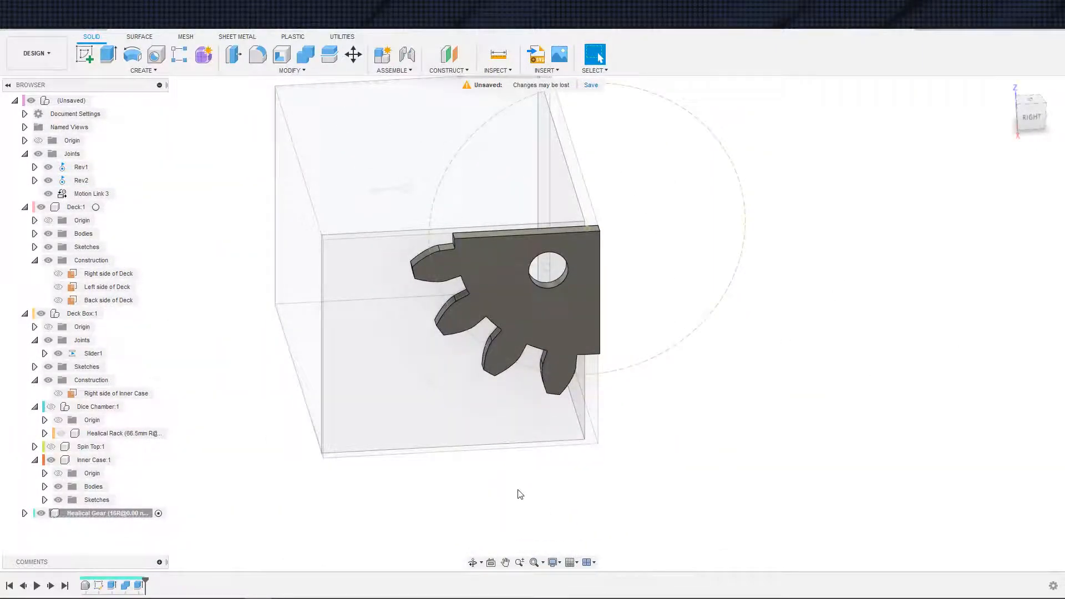
Make Deck Box the active component and locate the body-to-component conversion in its timeline.
{"action": "left_click", "coordinate": [111, 313]}
{"action": "scroll", "coordinate": [366, 465], "scroll_direction": "down", "scroll_amount": 3}
{"action": "middle_click_drag", "start_coordinate": [528, 436], "coordinate": [493, 460]}
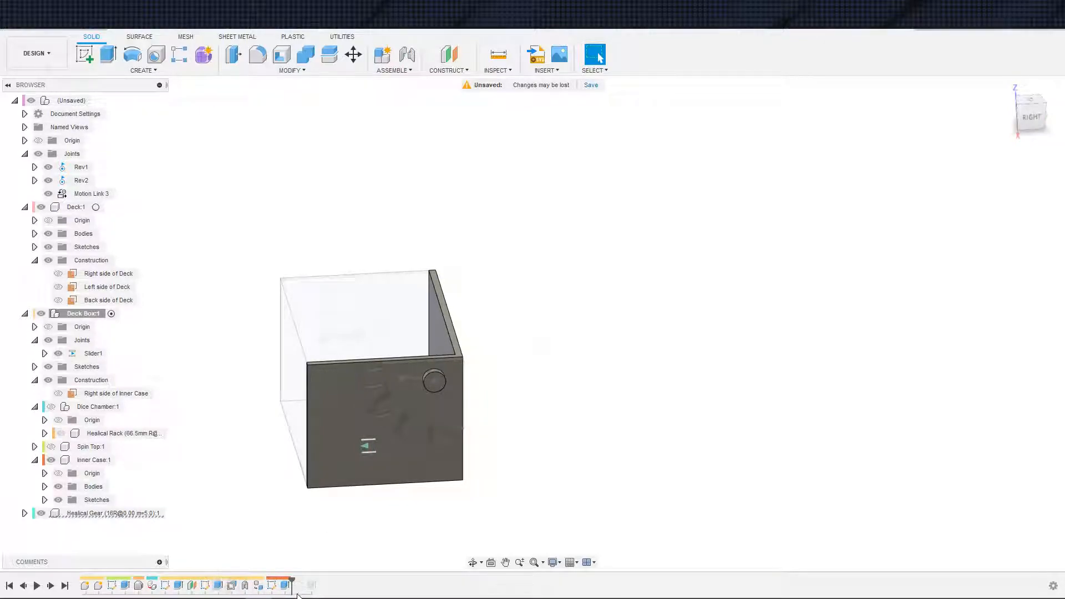
{"action": "scroll", "coordinate": [338, 566], "scroll_direction": "up", "scroll_amount": 1}
{"action": "middle_click_drag", "start_coordinate": [376, 509], "coordinate": [343, 535]}
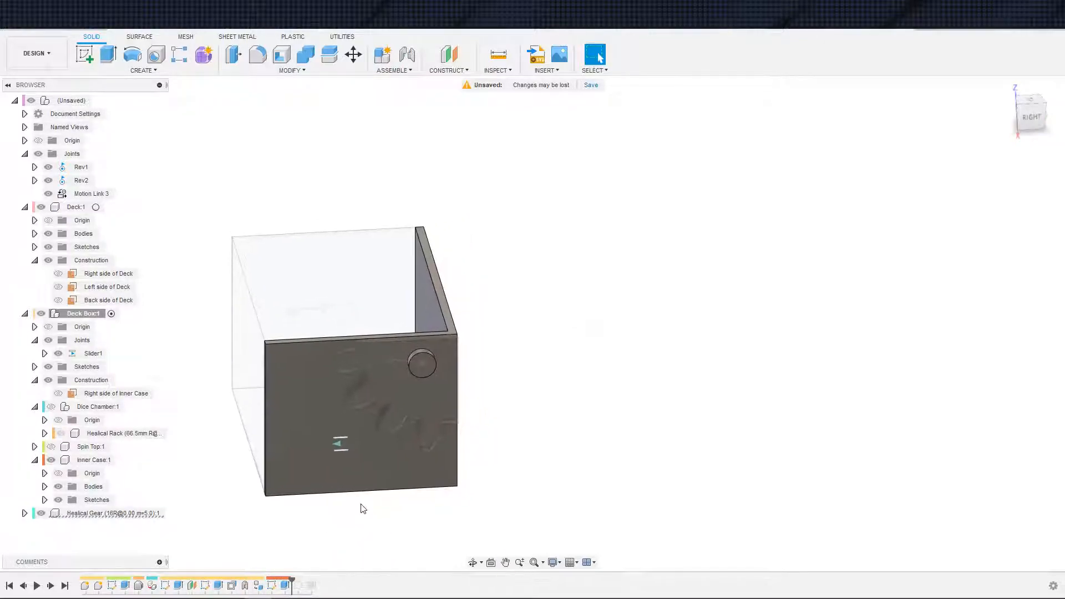
{"action": "left_click", "coordinate": [258, 585]}
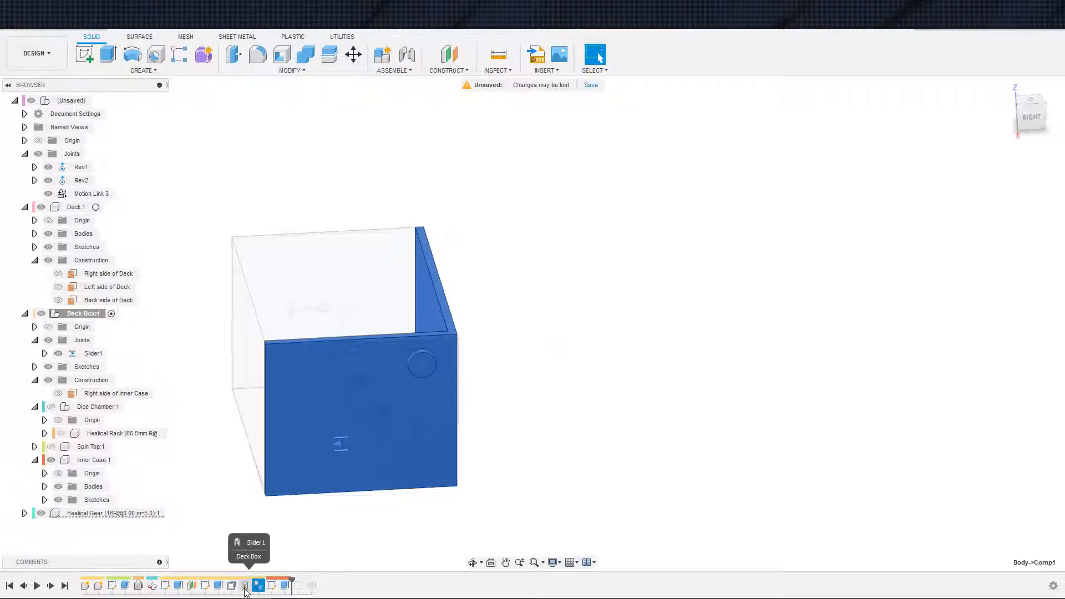
{"action": "scroll", "coordinate": [339, 554], "scroll_direction": "up", "scroll_amount": 1}
{"action": "middle_click_drag", "start_coordinate": [455, 514], "coordinate": [429, 535]}
{"action": "scroll", "coordinate": [455, 524], "scroll_direction": "down", "scroll_amount": 3}
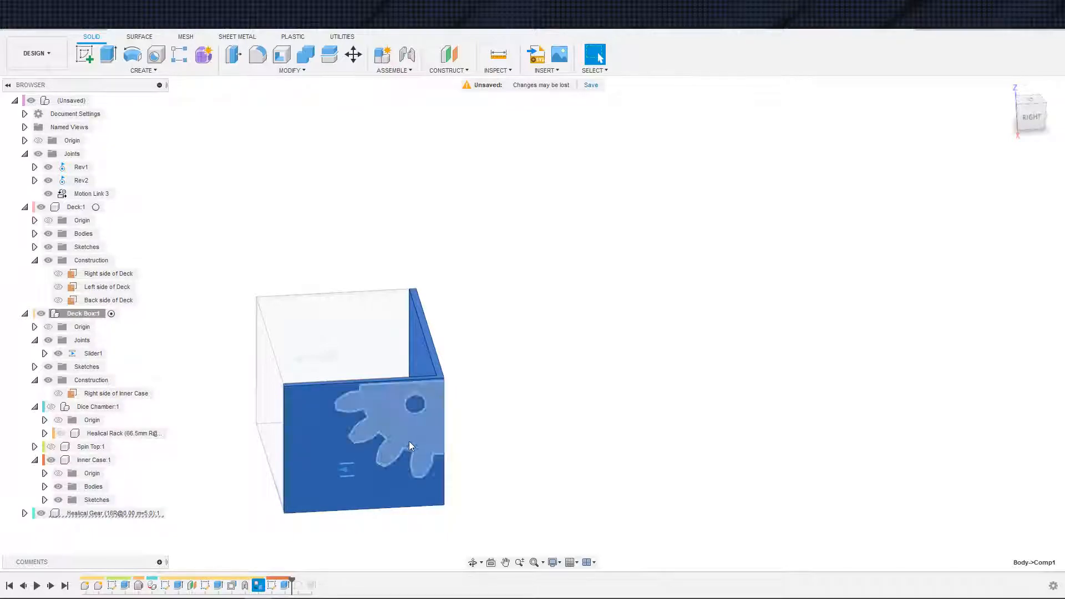
Inspect the gear's face and its fit against the side panel and back wall.
{"action": "left_click", "coordinate": [410, 436]}
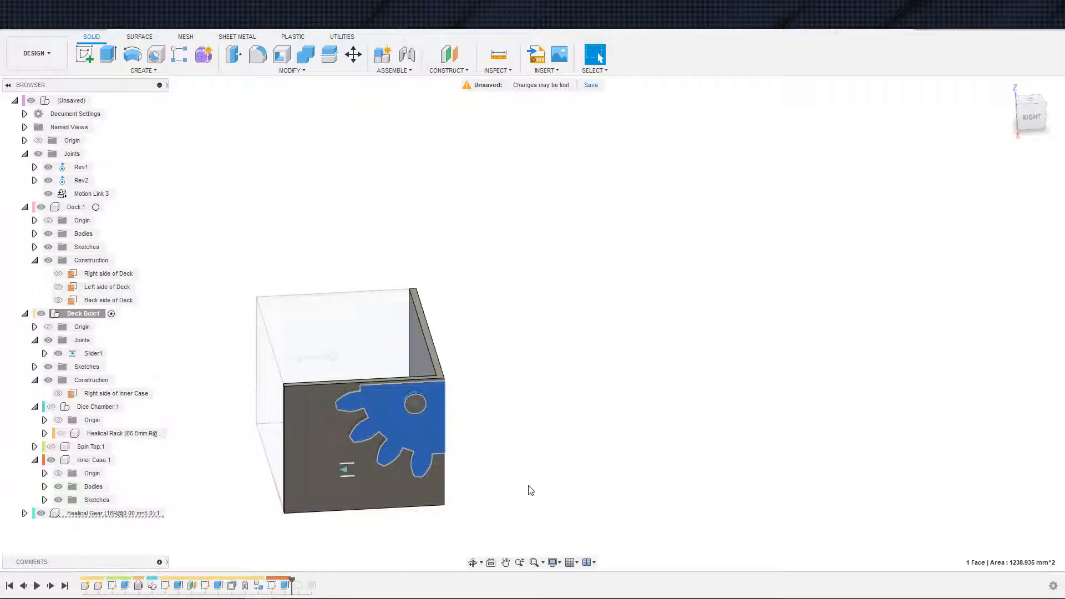
{"action": "scroll", "coordinate": [508, 494], "scroll_direction": "up", "scroll_amount": 4}
{"action": "scroll", "coordinate": [616, 491], "scroll_direction": "down", "scroll_amount": 2}
{"action": "middle_click_drag", "start_coordinate": [489, 483], "coordinate": [575, 481]}
{"action": "left_click", "coordinate": [665, 463]}
{"action": "middle_click_drag", "start_coordinate": [575, 482], "coordinate": [537, 481]}
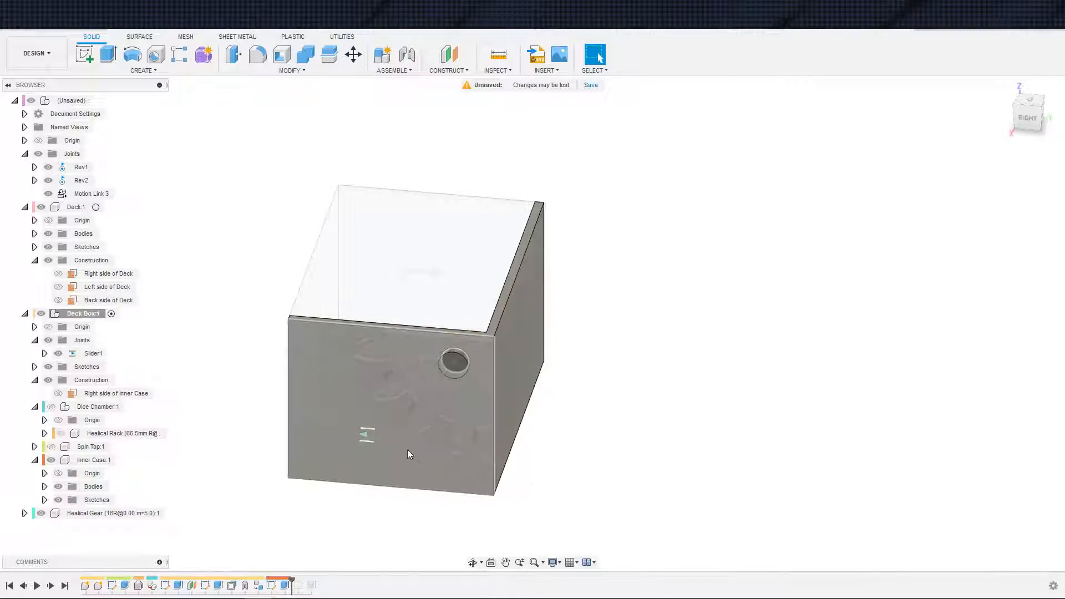
{"action": "scroll", "coordinate": [500, 456], "scroll_direction": "up", "scroll_amount": 3}
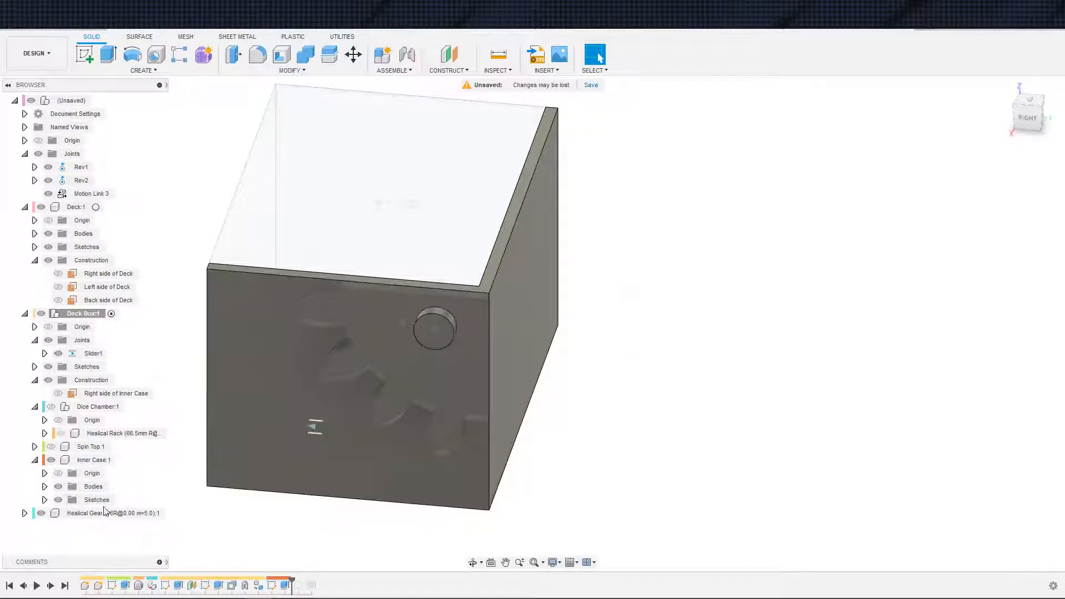
Create an internal Standard component named Outer Case inside Deck Box and activate it.
{"action": "mouse_move", "coordinate": [97, 513]}
{"action": "left_mouse_down"}
{"action": "mouse_move", "coordinate": [88, 311]}
{"action": "mouse_move", "coordinate": [86, 434]}
{"action": "mouse_move", "coordinate": [166, 541]}
{"action": "left_mouse_up"}
{"action": "right_click", "coordinate": [83, 313]}
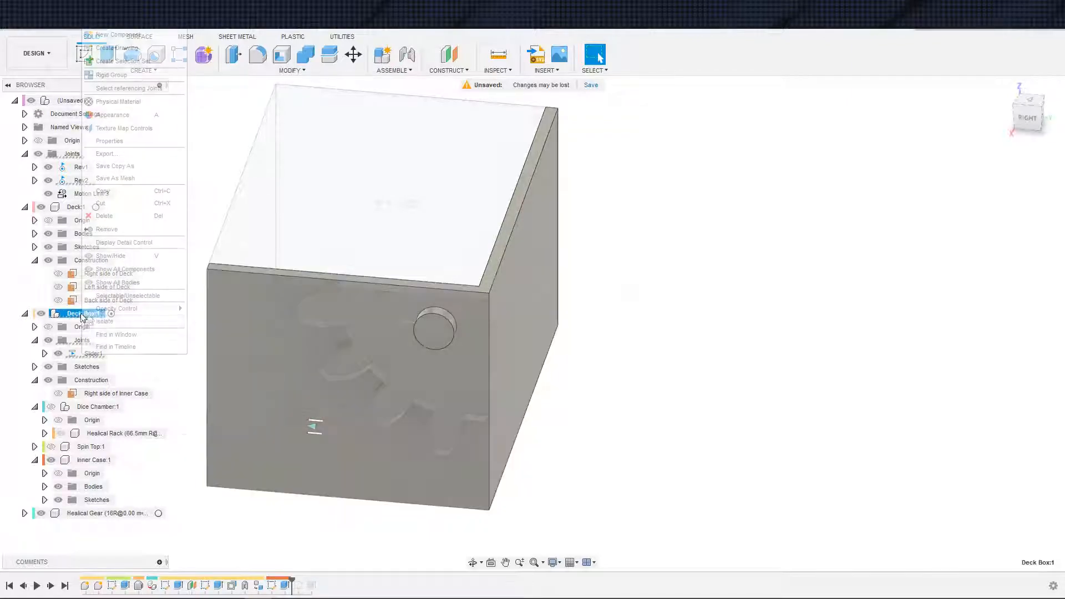
{"action": "left_click", "coordinate": [118, 34]}
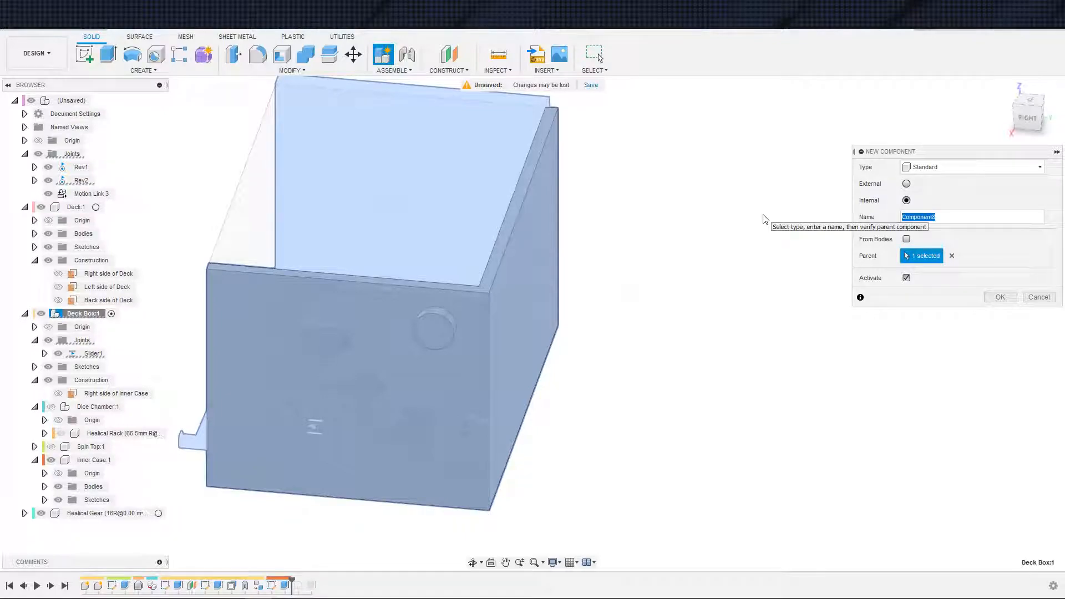
{"action": "type", "text": "oute"}
{"action": "type", "text": "r Case"}
{"action": "key", "text": "Return"}
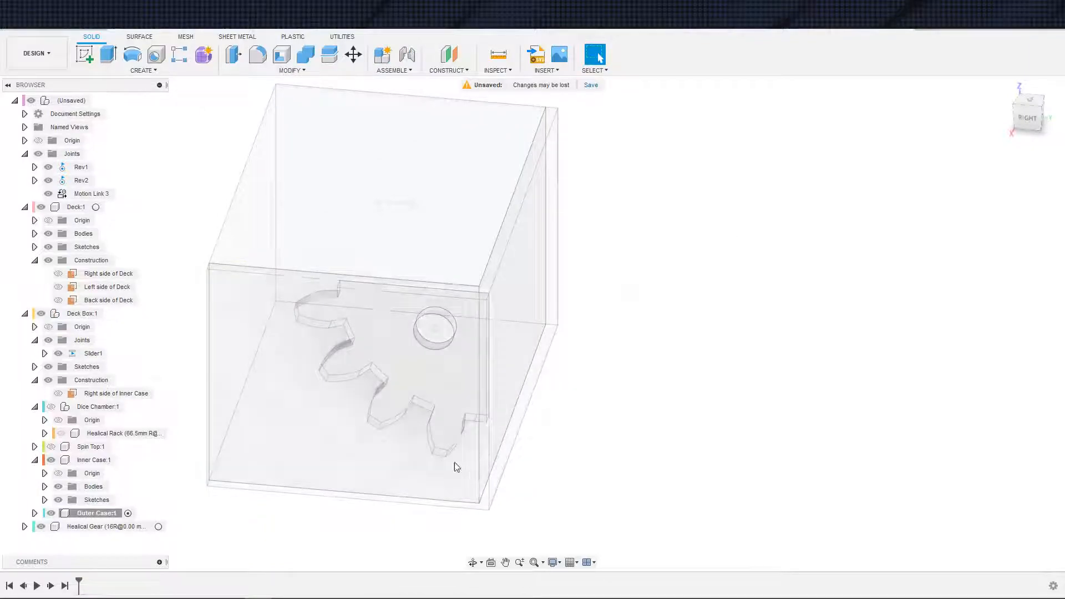
{"action": "scroll", "coordinate": [420, 485], "scroll_direction": "up", "scroll_amount": 3}
{"action": "scroll", "coordinate": [561, 467], "scroll_direction": "down", "scroll_amount": 3}
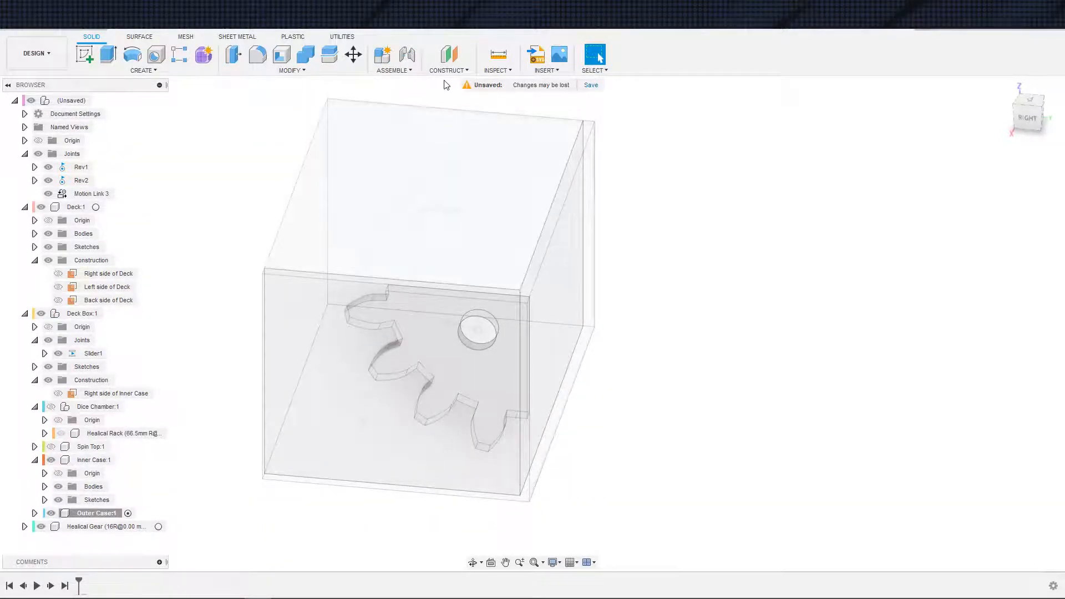
Activate Inner Case and construct a plane on the outer face of its back wall.
{"action": "left_click", "coordinate": [125, 460]}
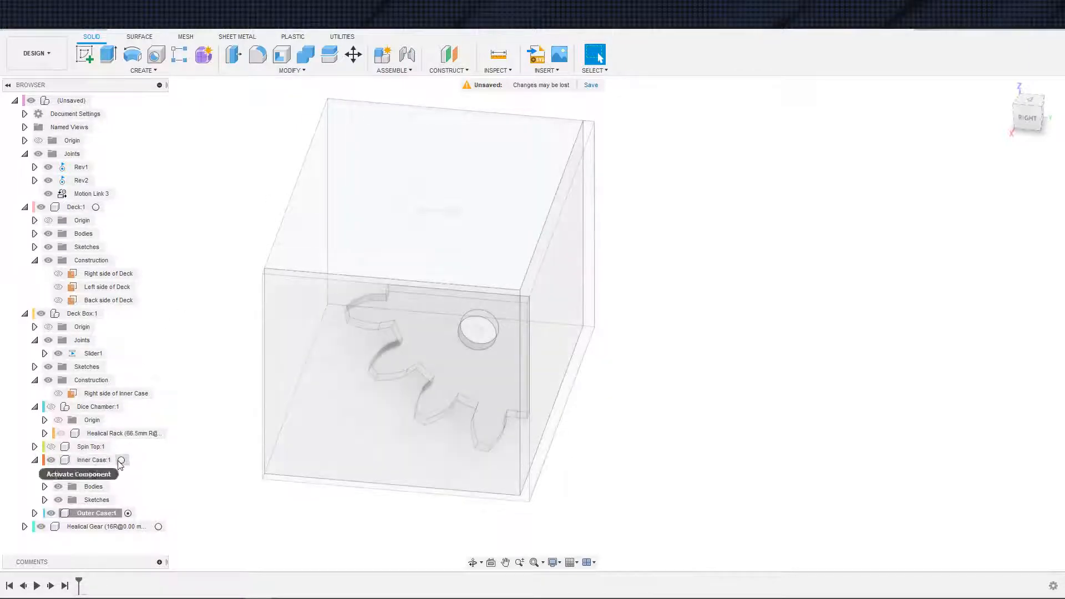
{"action": "left_click", "coordinate": [448, 54]}
{"action": "left_click", "coordinate": [546, 283]}
{"action": "left_click", "coordinate": [998, 220]}
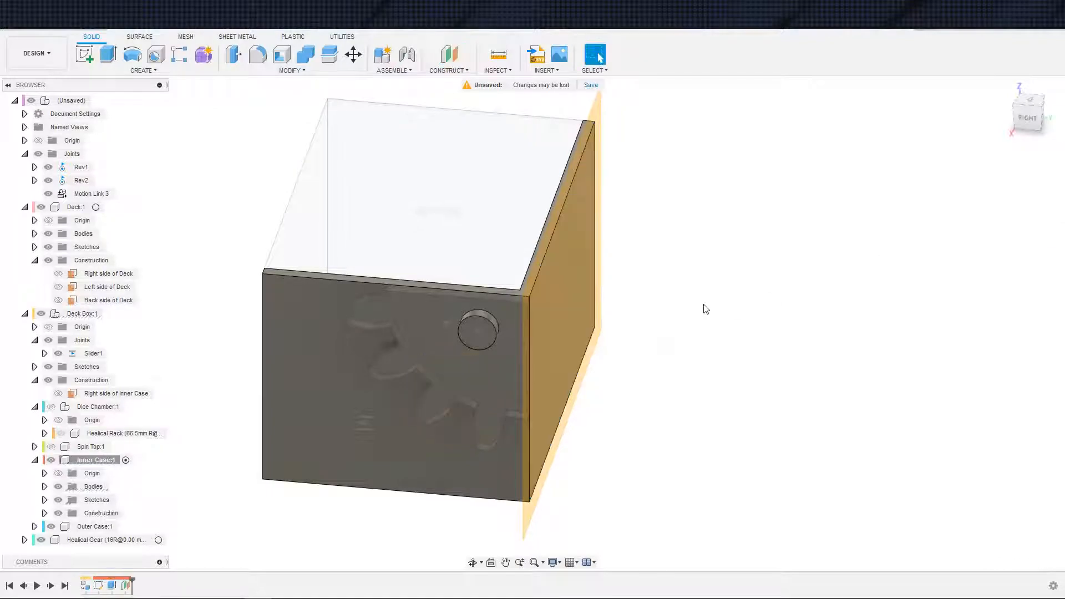
Rename Inner Case's new construction plane as Back of Inner Case.
{"action": "left_click", "coordinate": [44, 513]}
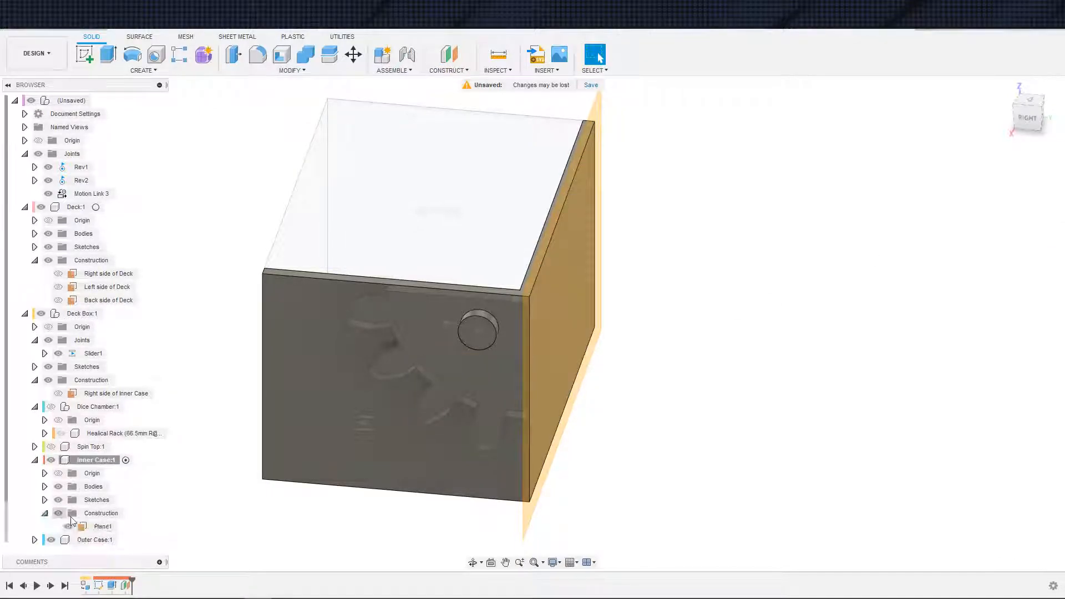
{"action": "double_click", "coordinate": [105, 526]}
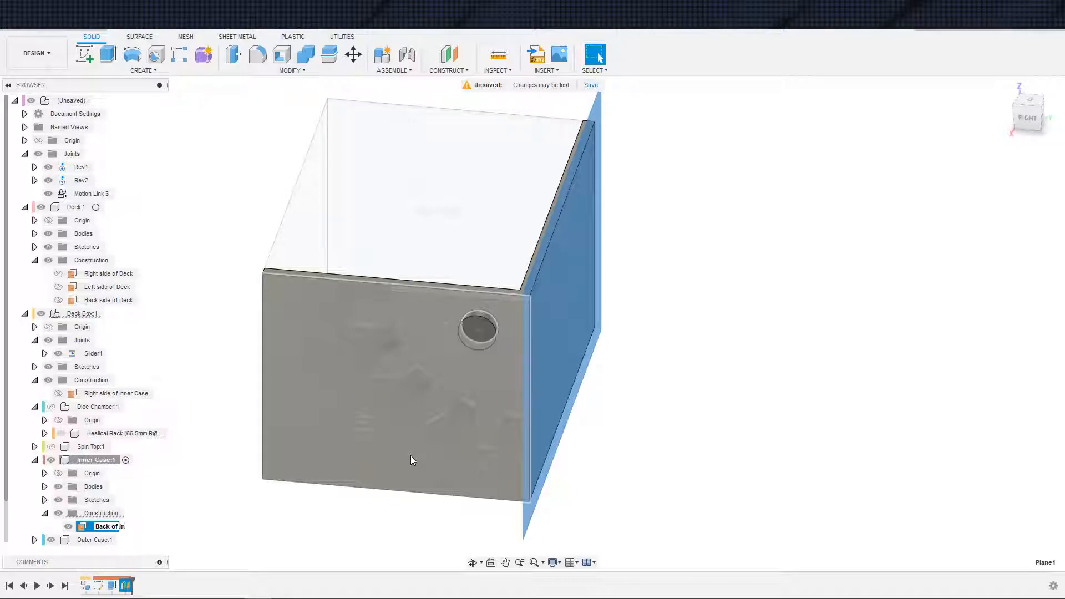
{"action": "key", "text": "Return"}
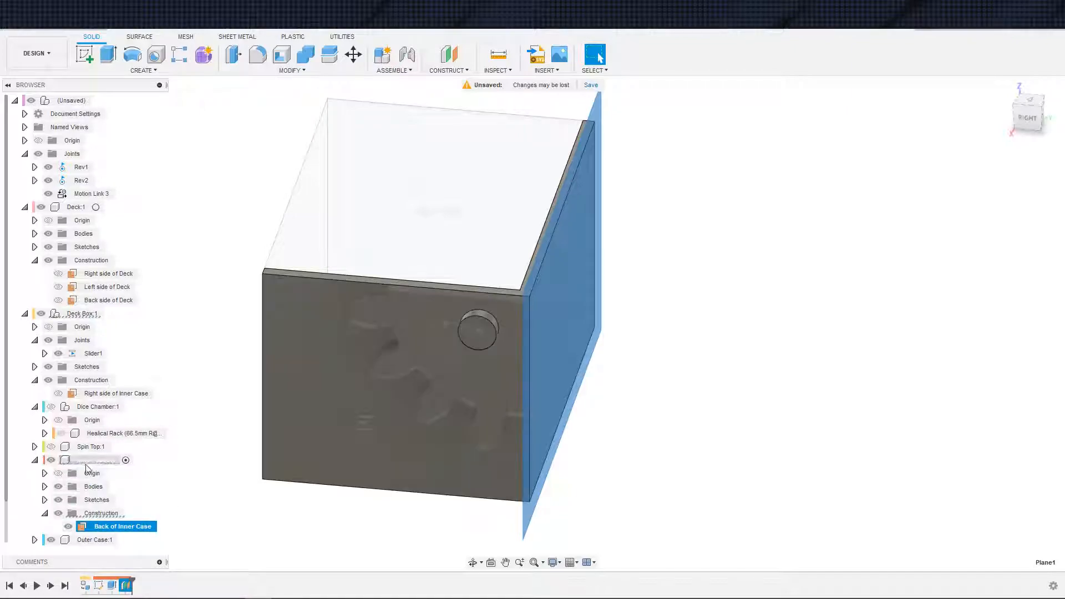
Activate Outer Case and start a sketch on the Back of Inner Case plane.
{"action": "left_click", "coordinate": [128, 540]}
{"action": "key", "text": "s"}
{"action": "left_click", "coordinate": [218, 567]}
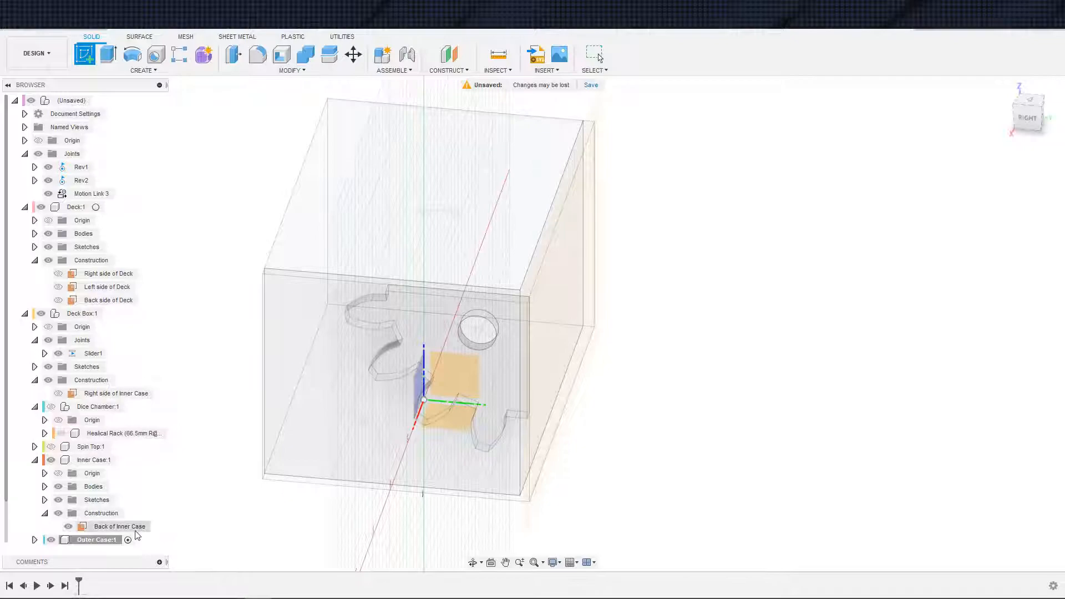
{"action": "left_click", "coordinate": [119, 526]}
Project Inner Case's back wall face and the gear's parallel end face into the sketch.
{"action": "key", "text": "s"}
{"action": "key", "text": "s"}
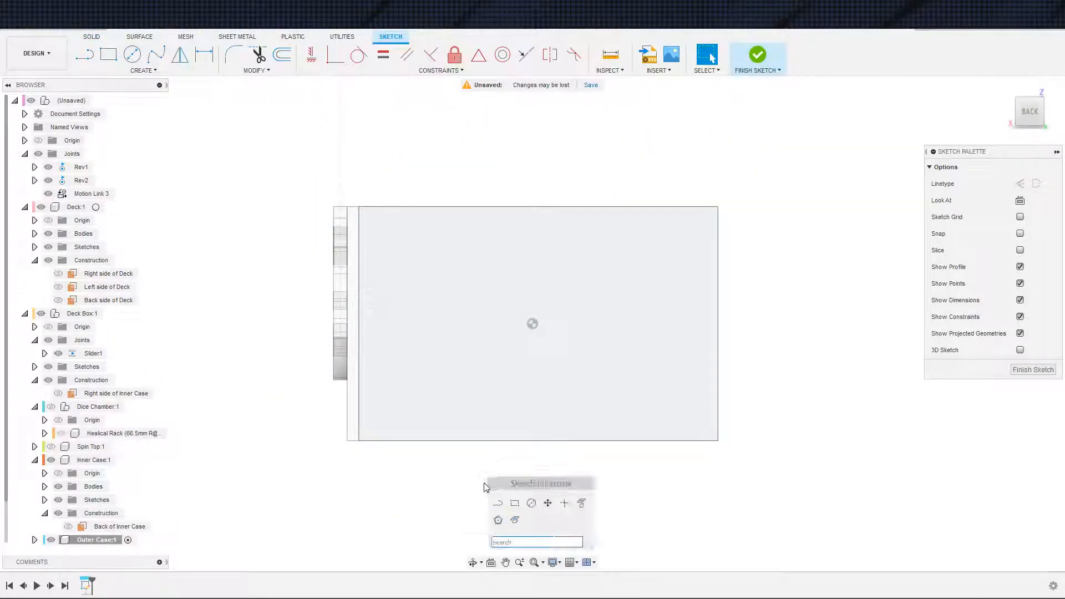
{"action": "left_click", "coordinate": [581, 504]}
{"action": "left_click", "coordinate": [423, 411]}
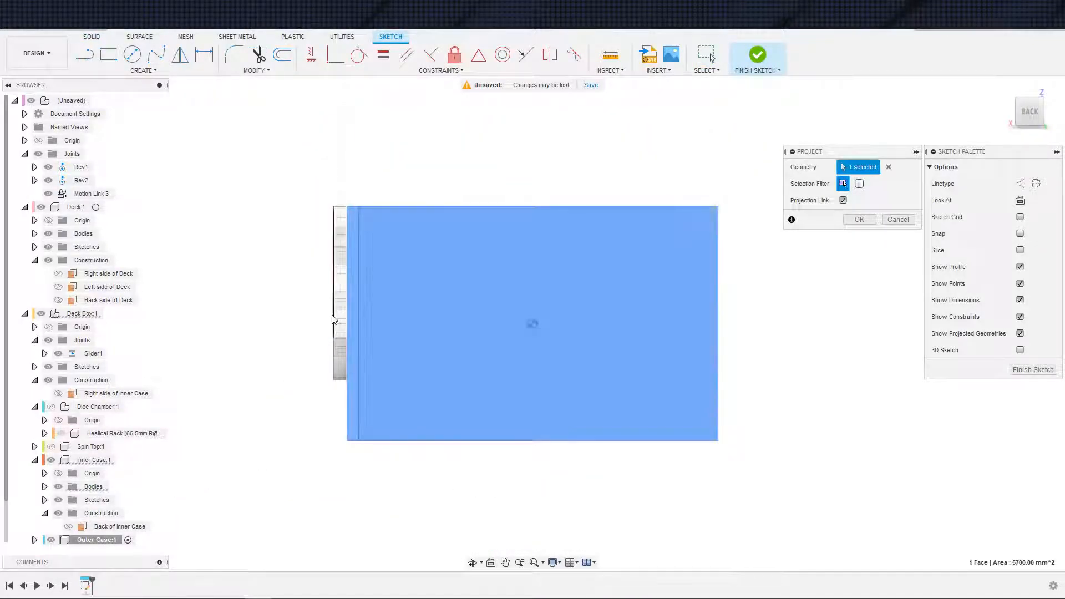
{"action": "middle_click_drag", "start_coordinate": [285, 373], "coordinate": [355, 368], "text": "shift"}
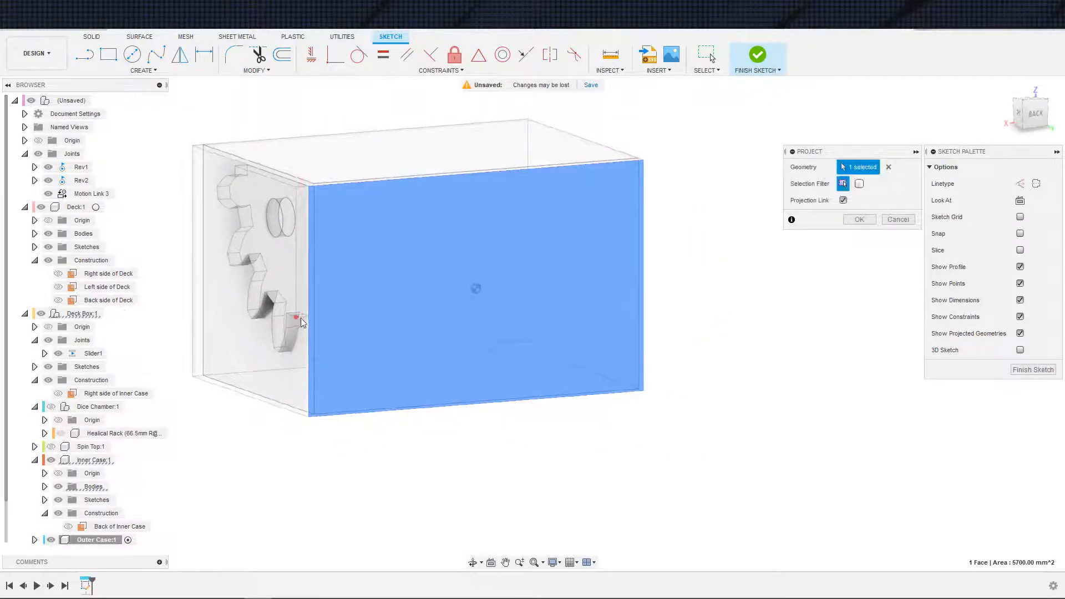
{"action": "left_click", "coordinate": [300, 244]}
{"action": "left_click", "coordinate": [859, 220]}
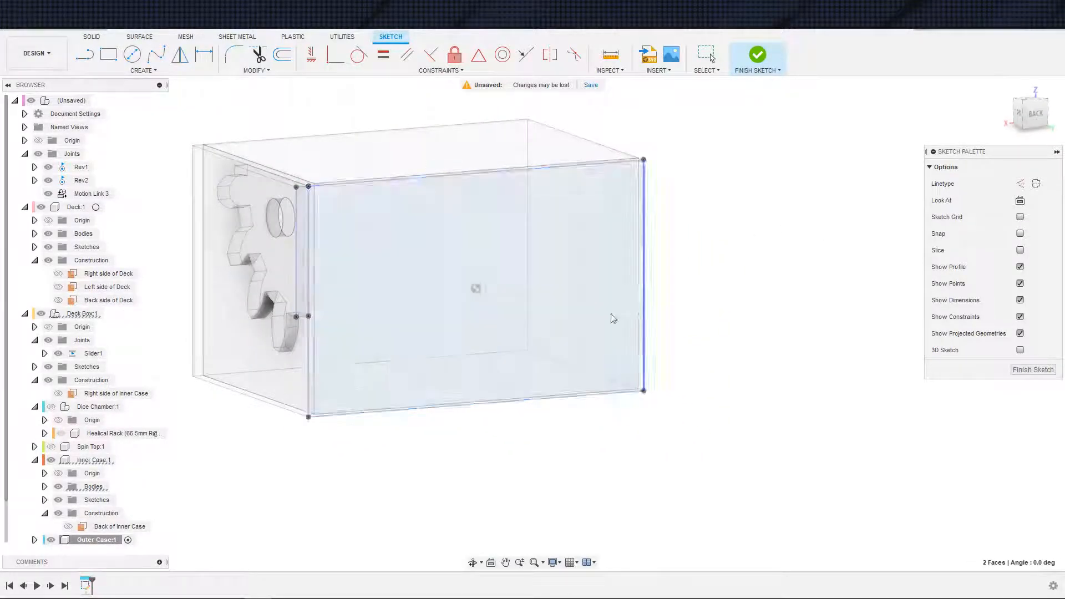
Hide Inner Case, the Helical Gear and Deck, leaving the projected sketch outlines in view.
{"action": "middle_click_drag", "start_coordinate": [608, 314], "coordinate": [293, 354], "text": "shift"}
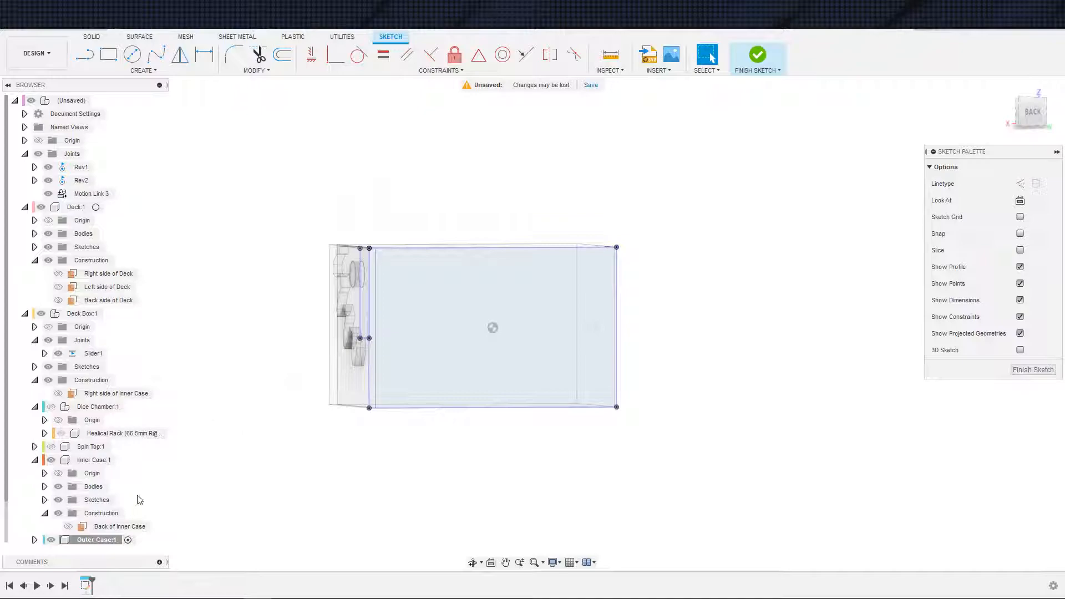
{"action": "left_click", "coordinate": [83, 461]}
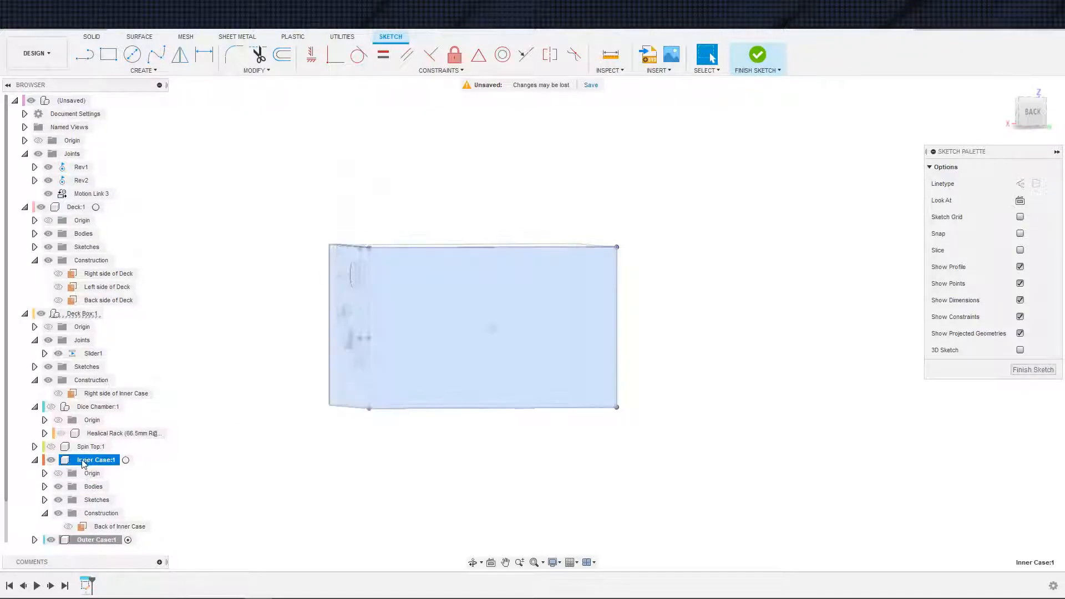
{"action": "left_click", "coordinate": [35, 460]}
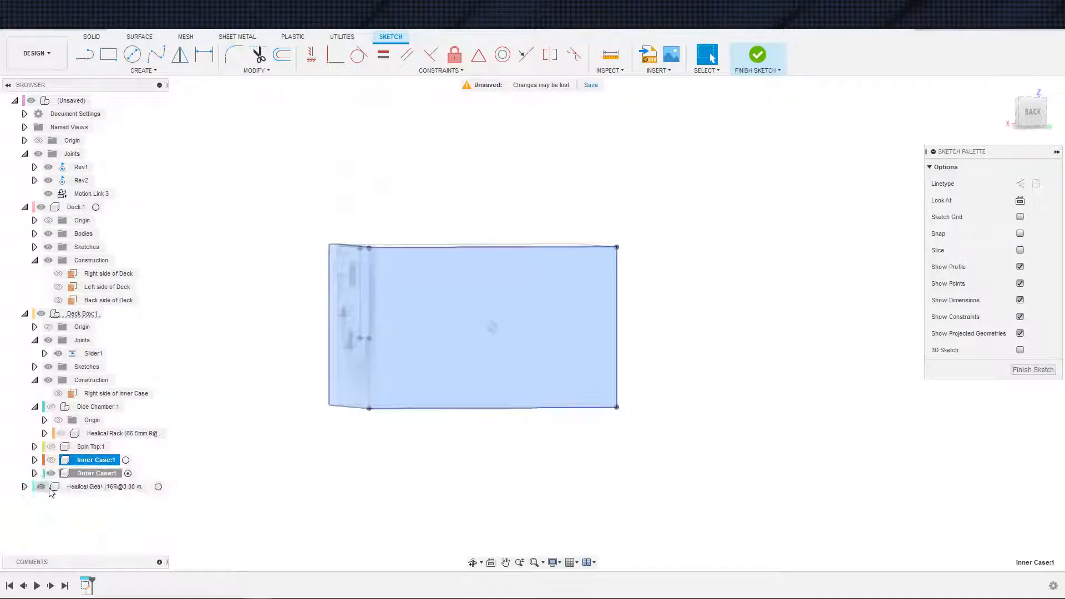
{"action": "left_click", "coordinate": [349, 412]}
{"action": "middle_click_drag", "start_coordinate": [270, 501], "coordinate": [230, 527]}
{"action": "scroll", "coordinate": [278, 494], "scroll_direction": "up", "scroll_amount": 2}
{"action": "middle_click_drag", "start_coordinate": [278, 479], "coordinate": [234, 470], "text": "shift"}
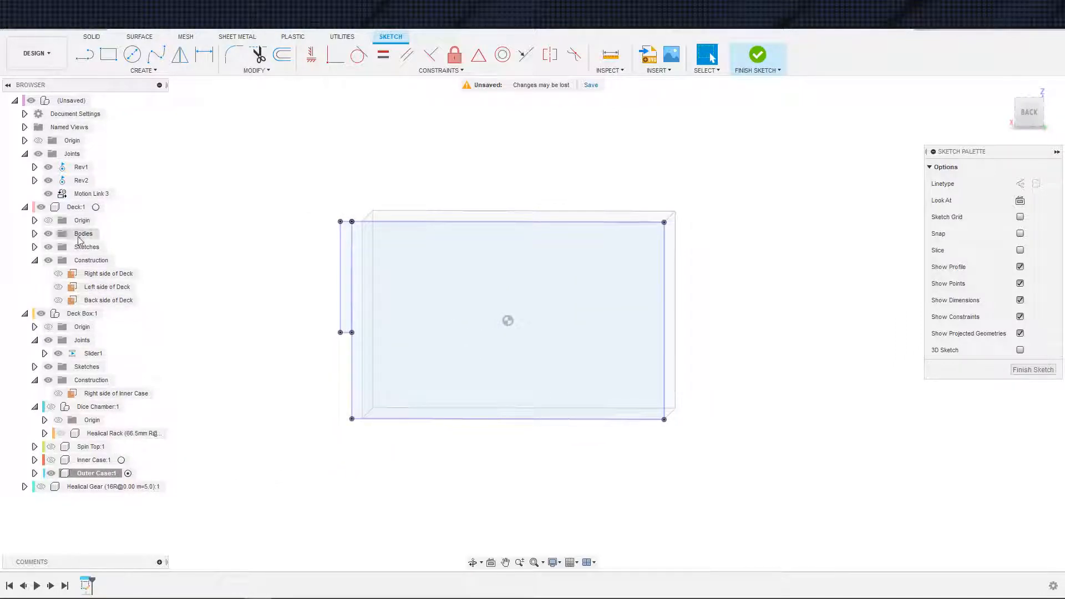
{"action": "left_click", "coordinate": [34, 262]}
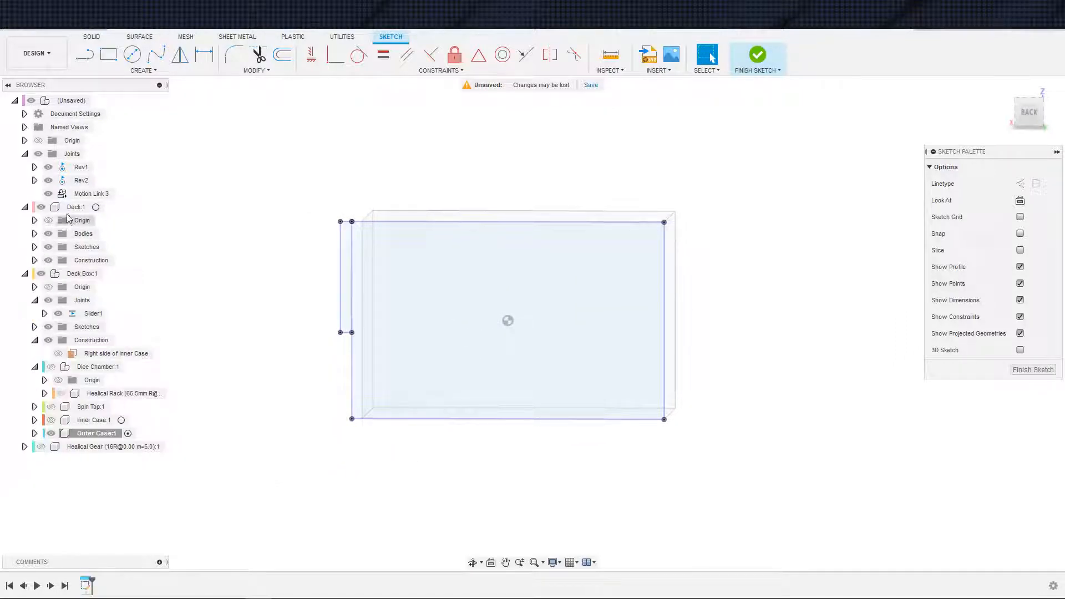
{"action": "left_click", "coordinate": [76, 208]}
{"action": "key", "text": "v"}
{"action": "middle_click_drag", "start_coordinate": [297, 336], "coordinate": [230, 332]}
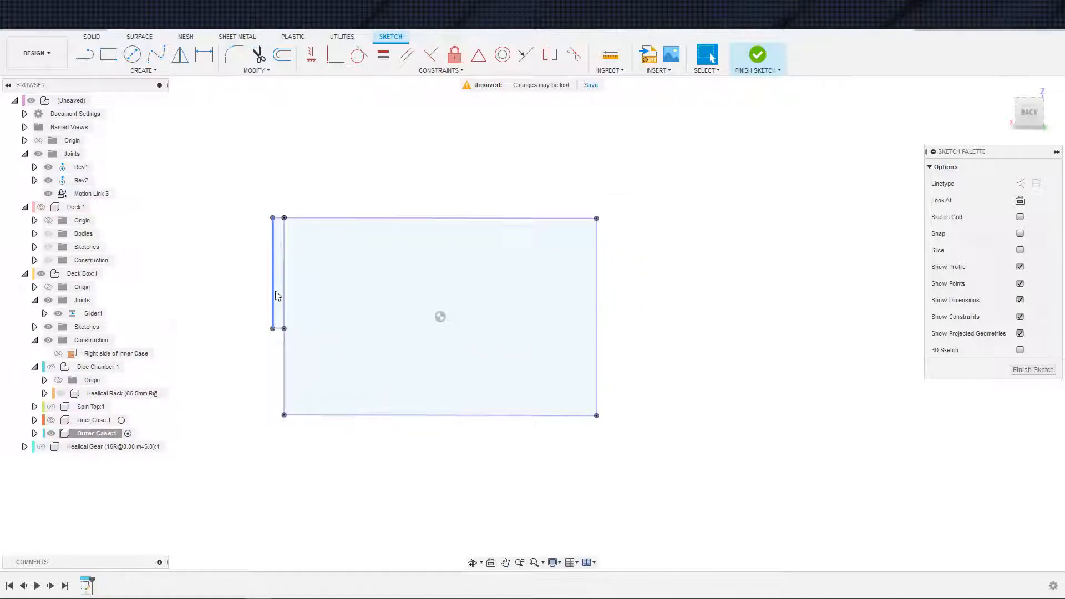
Convert all projected lines to construction and draw a rectangle about 76 mm high around them.
{"action": "left_click_drag", "start_coordinate": [242, 196], "coordinate": [622, 430]}
{"action": "key", "text": "x"}
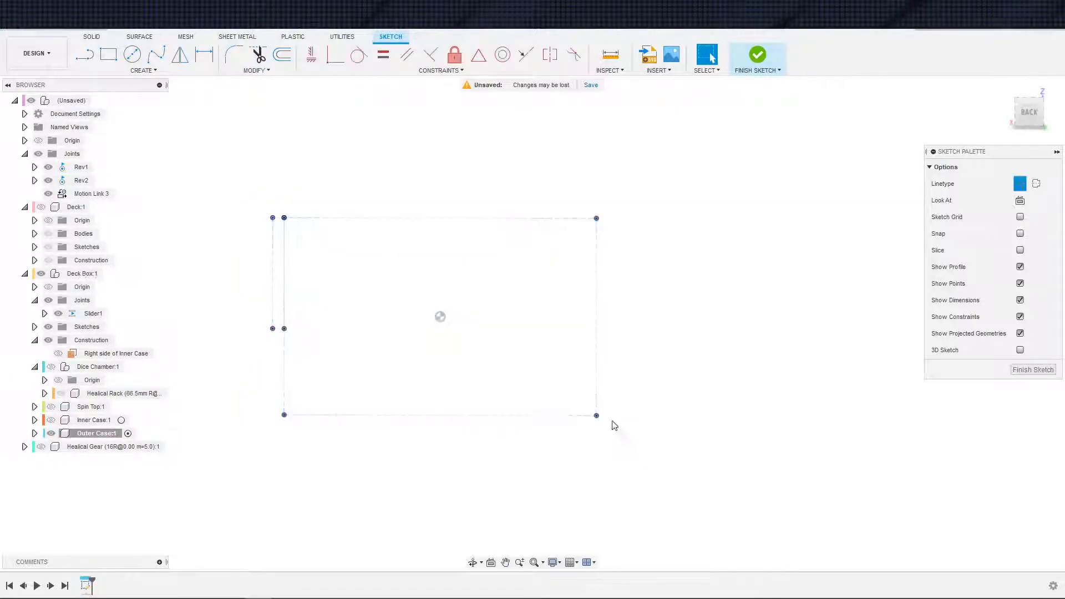
{"action": "key", "text": "s"}
{"action": "left_click", "coordinate": [306, 396]}
{"action": "left_click", "coordinate": [241, 206]}
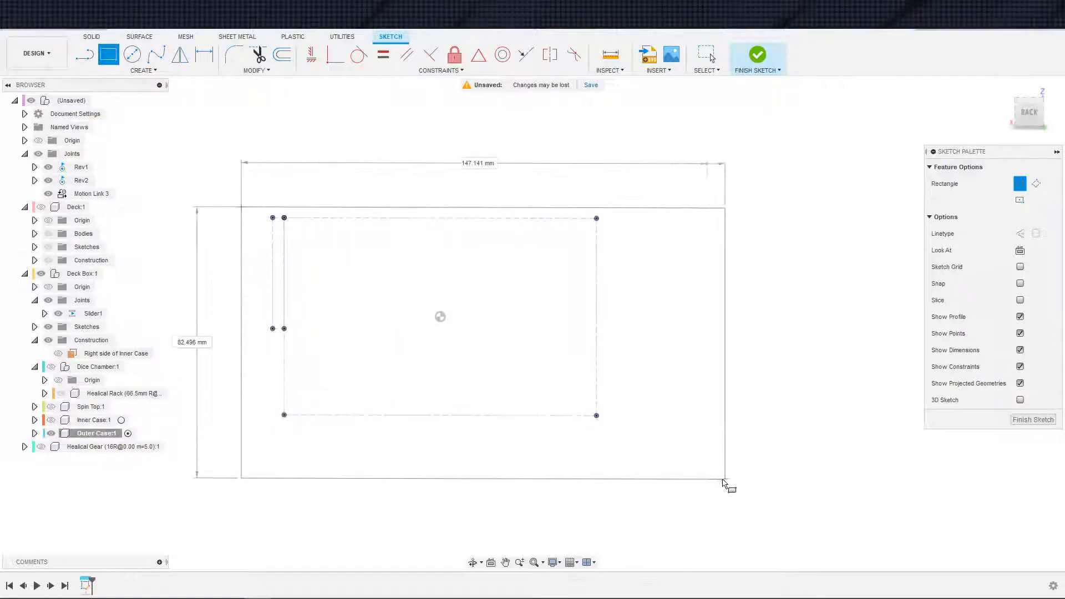
{"action": "left_click", "coordinate": [633, 457]}
{"action": "key", "text": "Escape"}
Make the rectangle's four sides collinear with the outermost projected lines of the back wall and gear.
{"action": "left_click", "coordinate": [634, 325]}
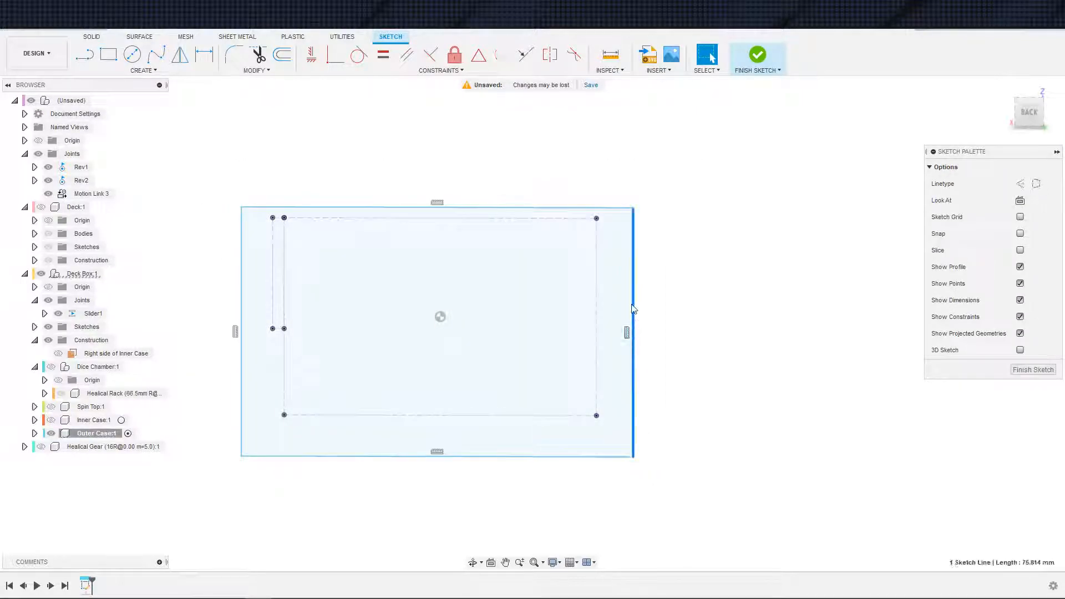
{"action": "left_click", "coordinate": [526, 58]}
{"action": "left_click", "coordinate": [597, 280]}
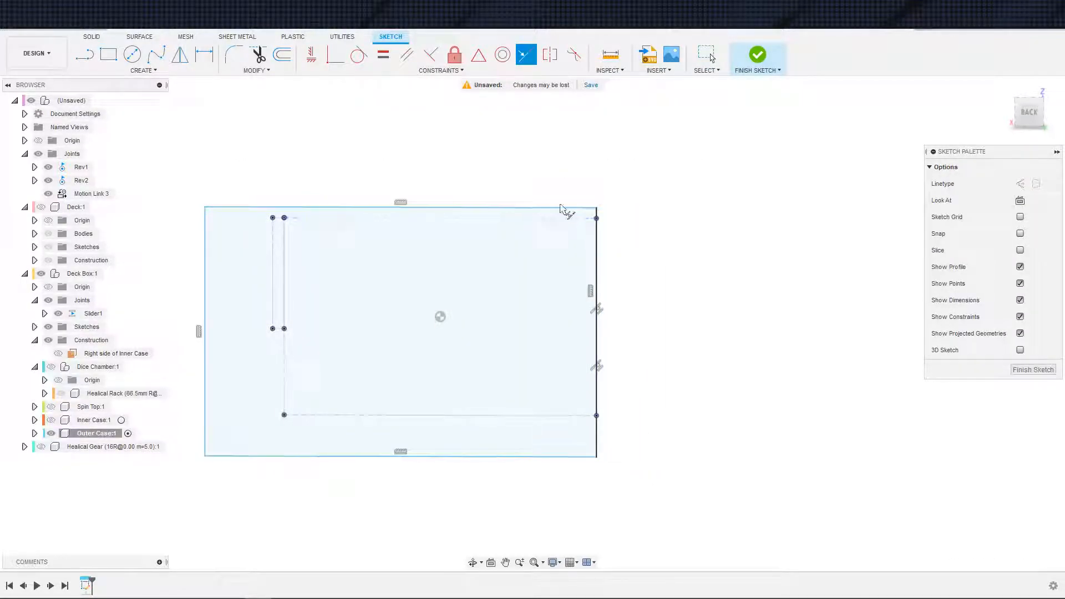
{"action": "left_click", "coordinate": [564, 209]}
{"action": "left_click", "coordinate": [555, 218]}
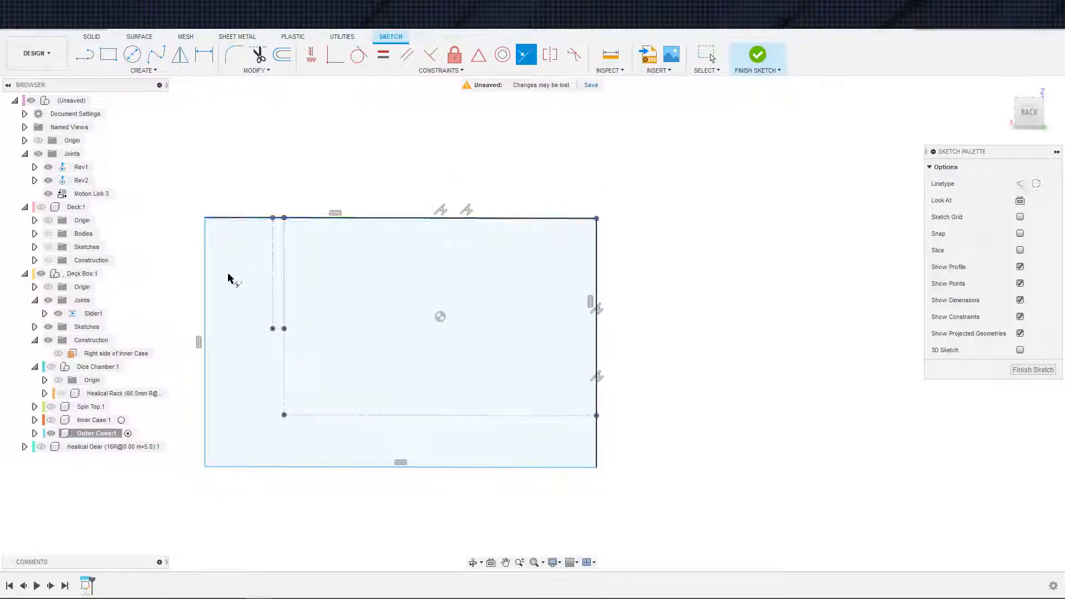
{"action": "left_click", "coordinate": [206, 293]}
{"action": "left_click", "coordinate": [273, 301]}
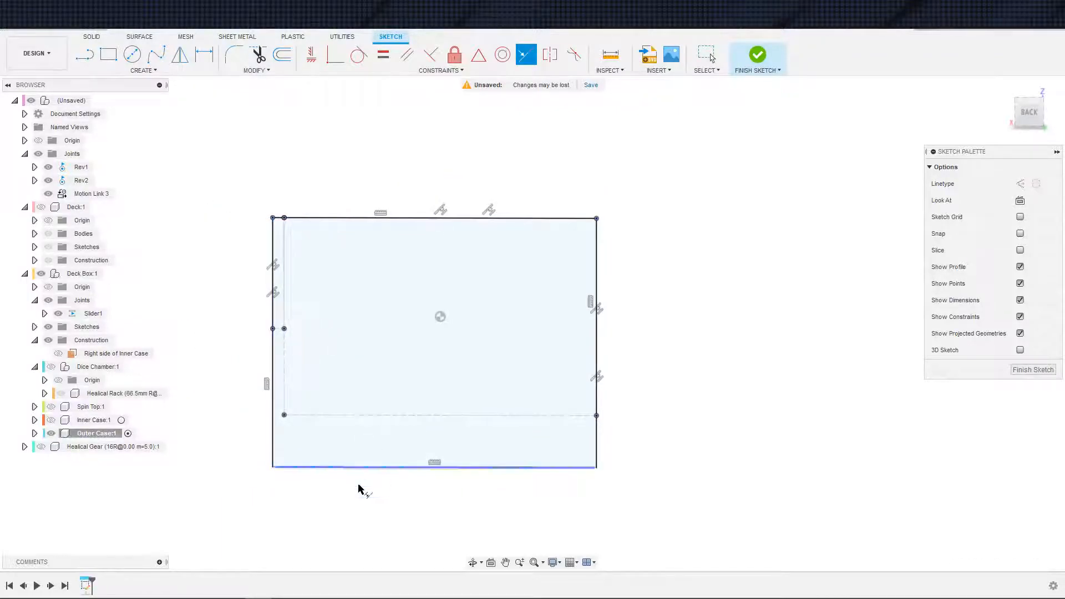
{"action": "left_click", "coordinate": [360, 467]}
{"action": "left_click", "coordinate": [425, 415]}
{"action": "scroll", "coordinate": [622, 394], "scroll_direction": "down", "scroll_amount": 3}
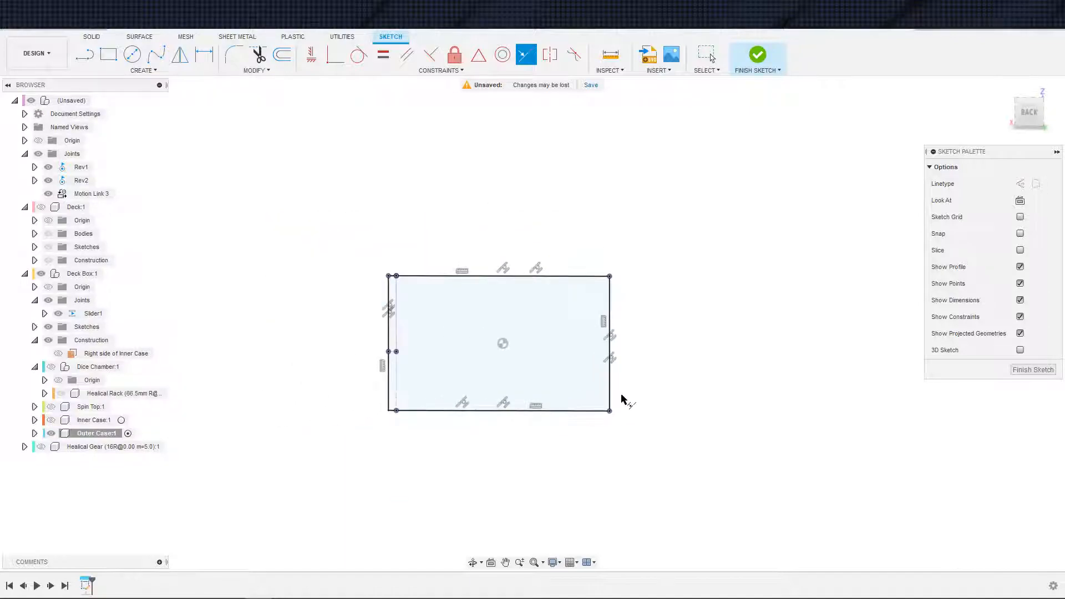
{"action": "key", "text": "Escape"}
Delete the collinear constraint on the rectangle's vertical side opposite the gear and move that side outward.
{"action": "scroll", "coordinate": [625, 393], "scroll_direction": "up", "scroll_amount": 1}
{"action": "middle_click_drag", "start_coordinate": [637, 382], "coordinate": [574, 432]}
{"action": "scroll", "coordinate": [561, 381], "scroll_direction": "up", "scroll_amount": 3}
{"action": "scroll", "coordinate": [603, 374], "scroll_direction": "up", "scroll_amount": 1}
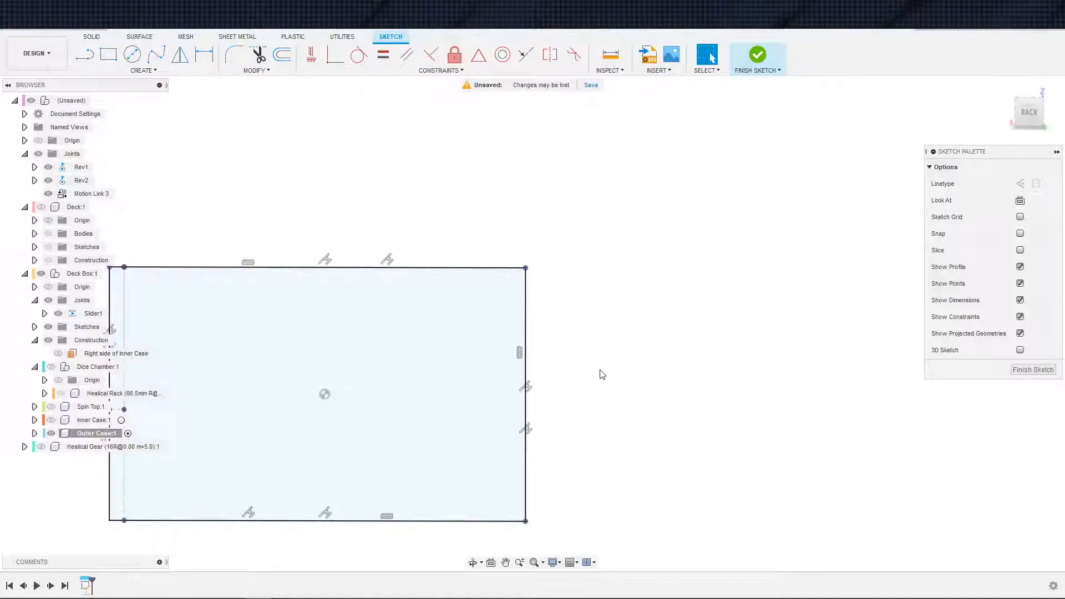
{"action": "left_click", "coordinate": [526, 429]}
{"action": "key", "text": "Delete"}
{"action": "left_click_drag", "start_coordinate": [527, 463], "coordinate": [551, 463]}
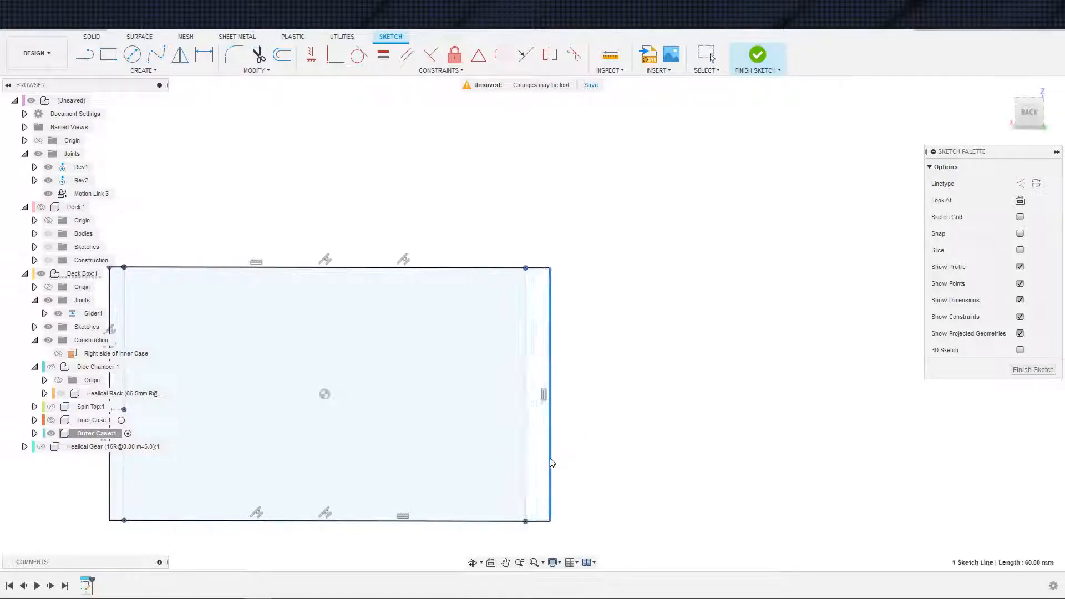
Dimension the gap between the moved side and the projected wall edge as 3.5 mm.
{"action": "key", "text": "d"}
{"action": "left_click", "coordinate": [526, 472]}
{"action": "scroll", "coordinate": [548, 508], "scroll_direction": "down", "scroll_amount": 1}
{"action": "middle_click_drag", "start_coordinate": [548, 508], "coordinate": [546, 430]}
{"action": "left_click", "coordinate": [543, 480]}
{"action": "type", "text": "3"}
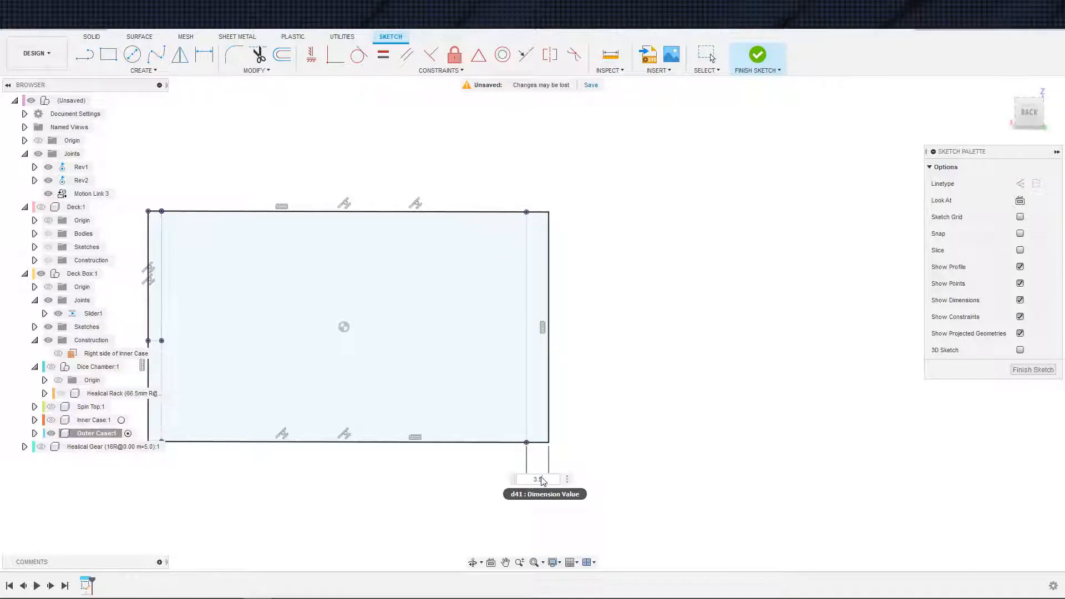
{"action": "type", "text": ".5"}
{"action": "key", "text": "Return"}
{"action": "scroll", "coordinate": [550, 494], "scroll_direction": "down", "scroll_amount": 1}
{"action": "key", "text": "Escape"}
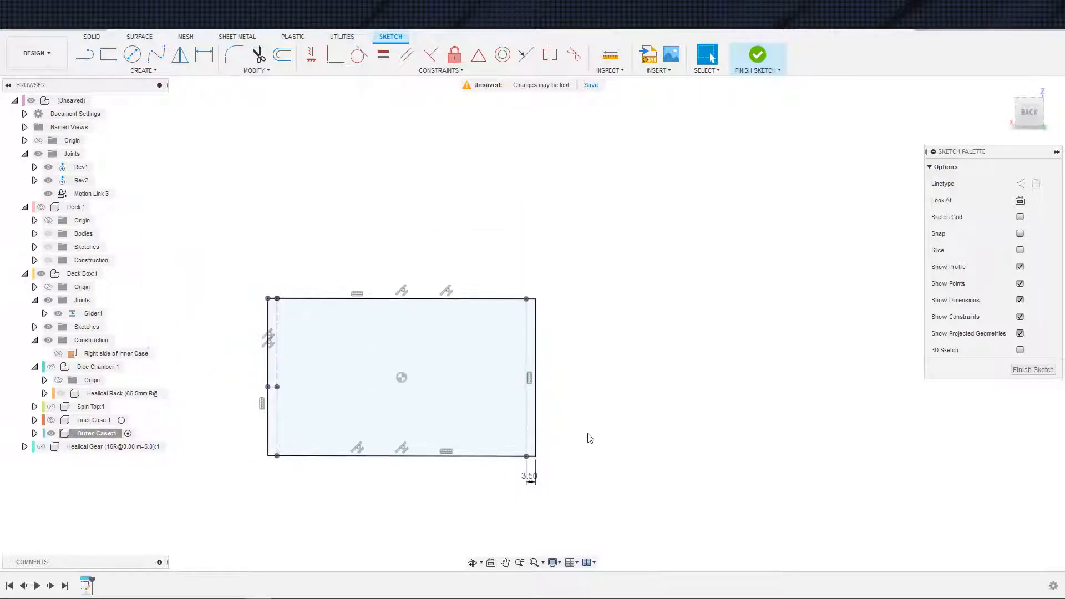
Finish the Outer Case sketch and activate Inner Case.
{"action": "left_click", "coordinate": [757, 56]}
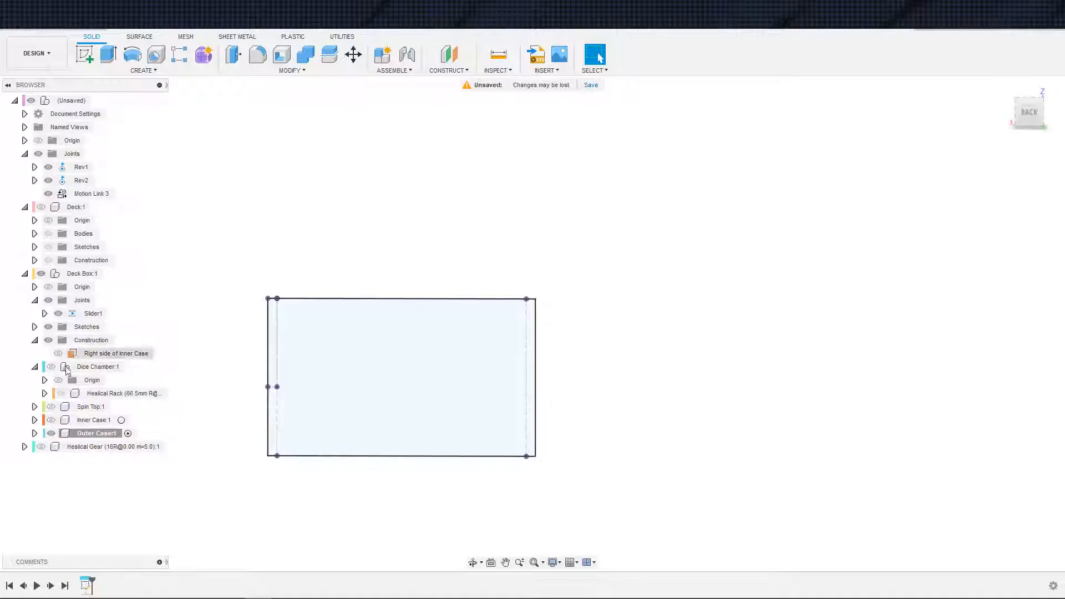
{"action": "left_click", "coordinate": [121, 421]}
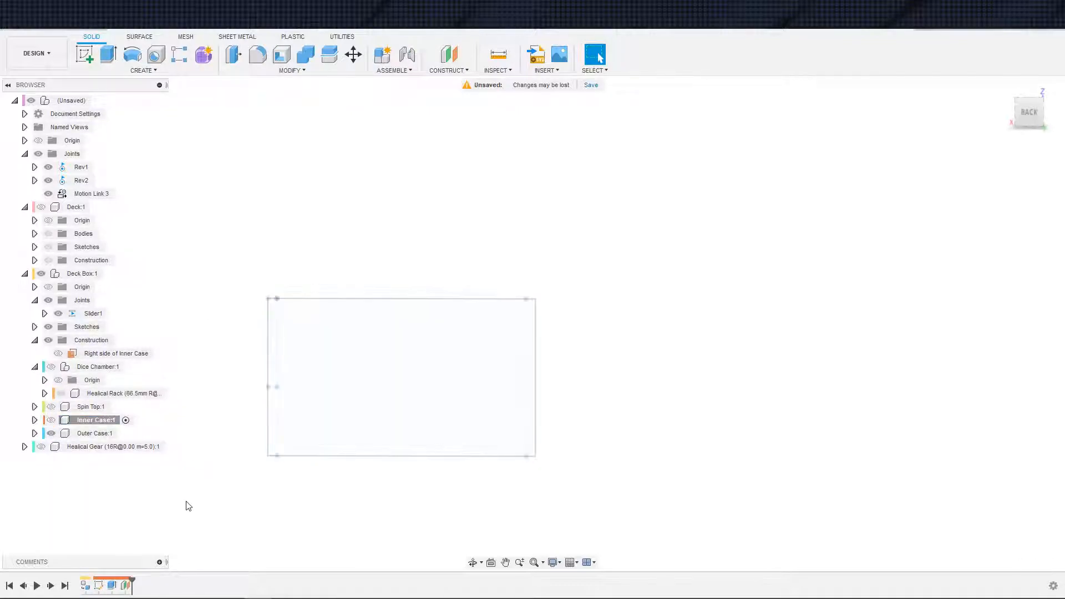
{"action": "double_click", "coordinate": [98, 586]}
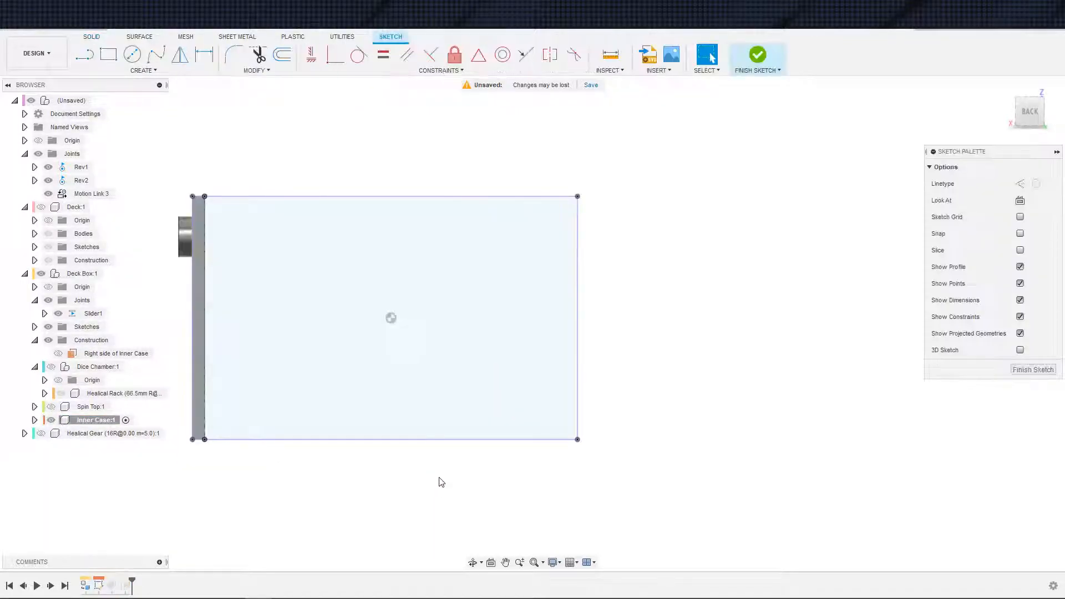
{"action": "scroll", "coordinate": [452, 504], "scroll_direction": "down", "scroll_amount": 3}
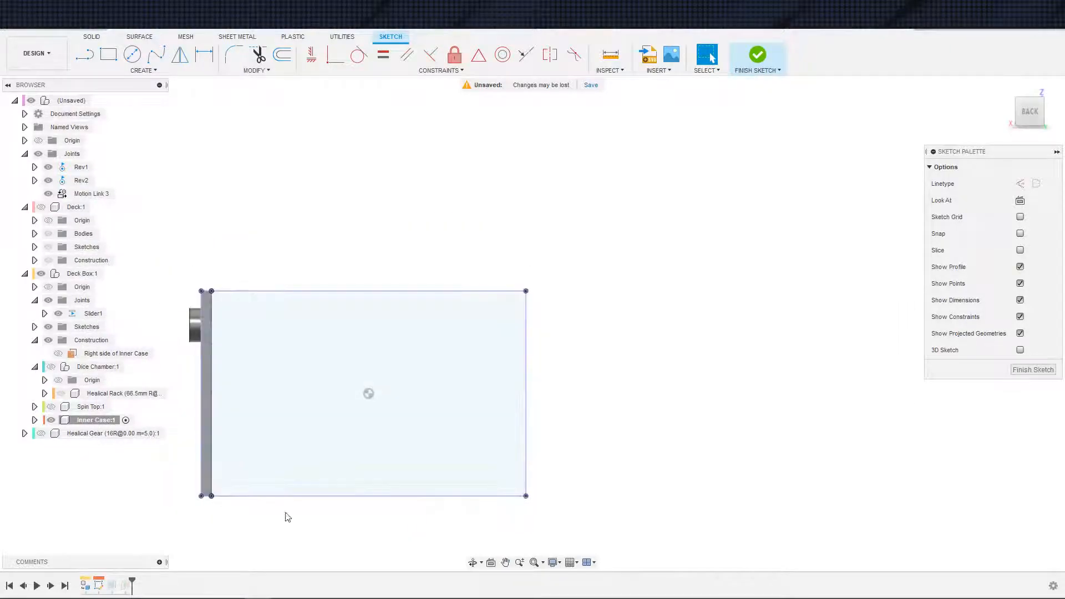
{"action": "key", "text": "ctrl+z"}
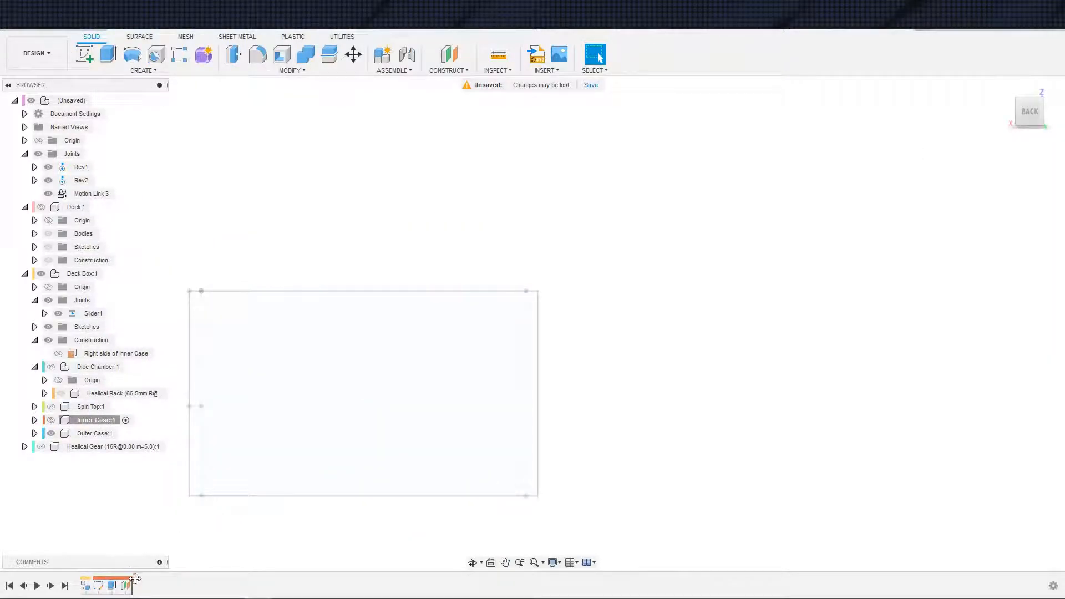
Roll the timeline back to before Inner Case's back wall sketch and show Inner Case and Deck.
{"action": "left_click_drag", "start_coordinate": [133, 578], "coordinate": [91, 581]}
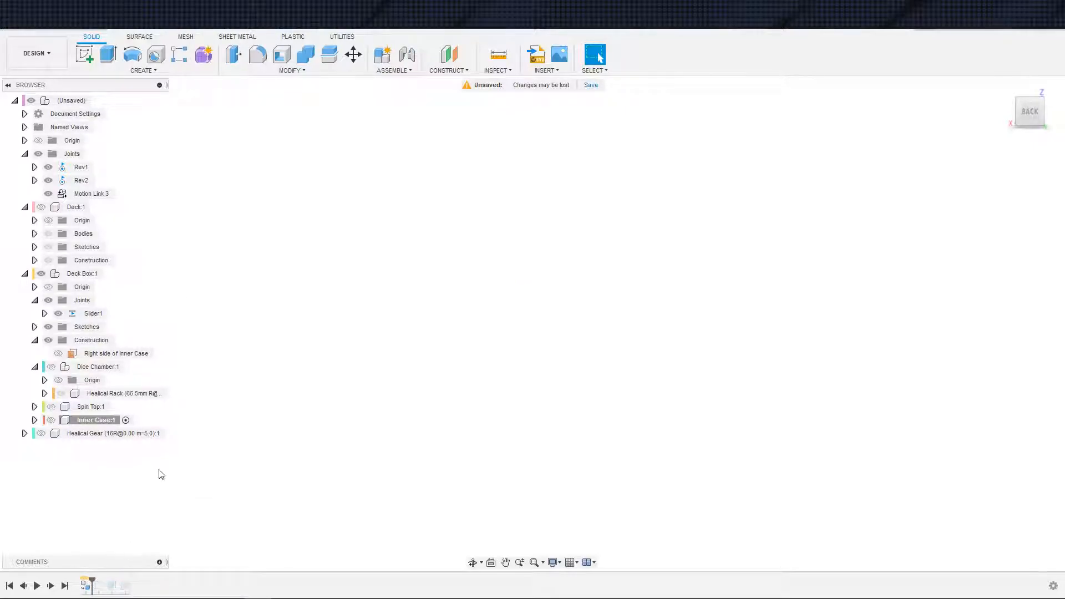
{"action": "left_click", "coordinate": [52, 420]}
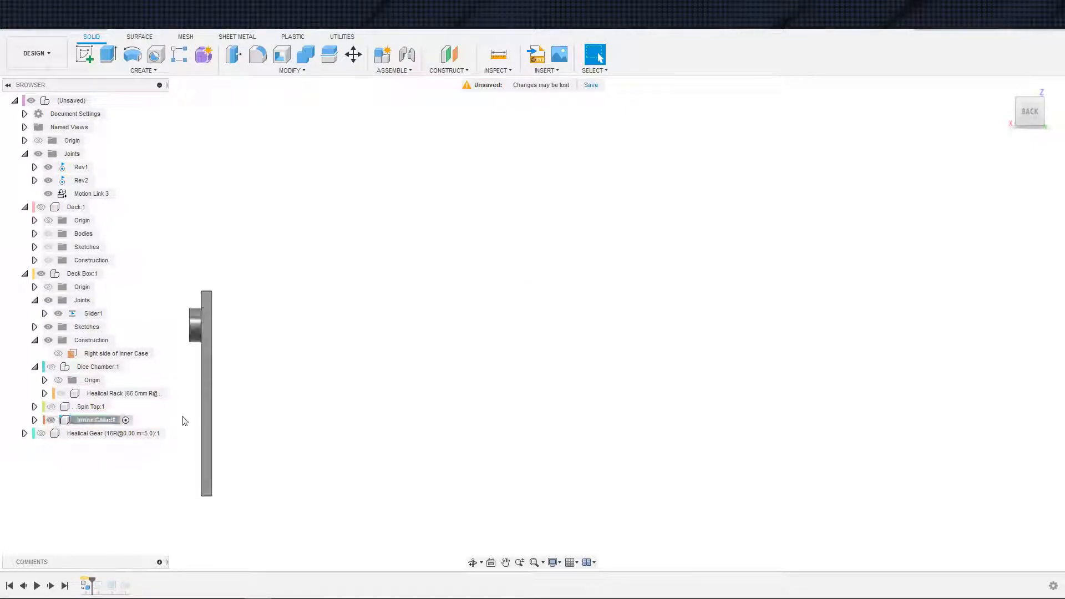
{"action": "middle_click_drag", "start_coordinate": [235, 434], "coordinate": [195, 442], "text": "shift"}
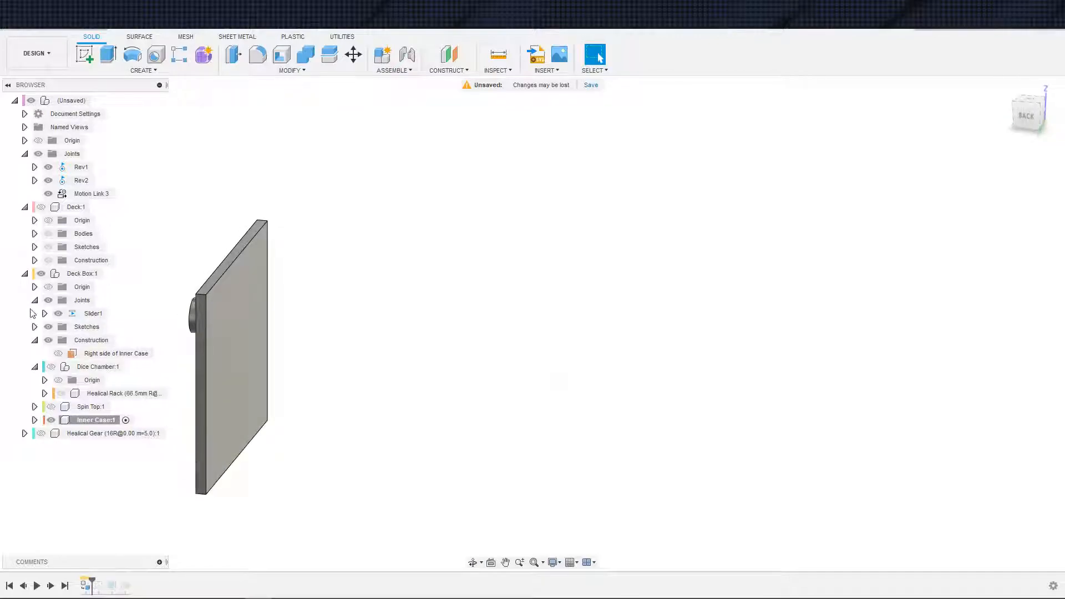
{"action": "left_click", "coordinate": [42, 207]}
{"action": "scroll", "coordinate": [297, 383], "scroll_direction": "down", "scroll_amount": 3}
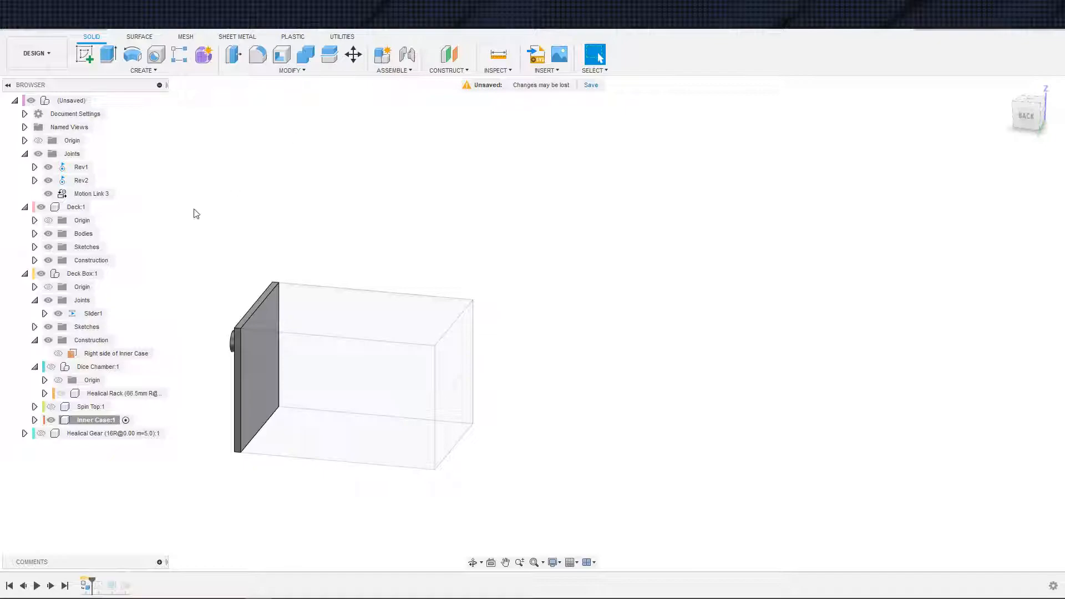
Create a sketch on the Left side of Deck plane and project the deck body's left face into it.
{"action": "left_click", "coordinate": [34, 260]}
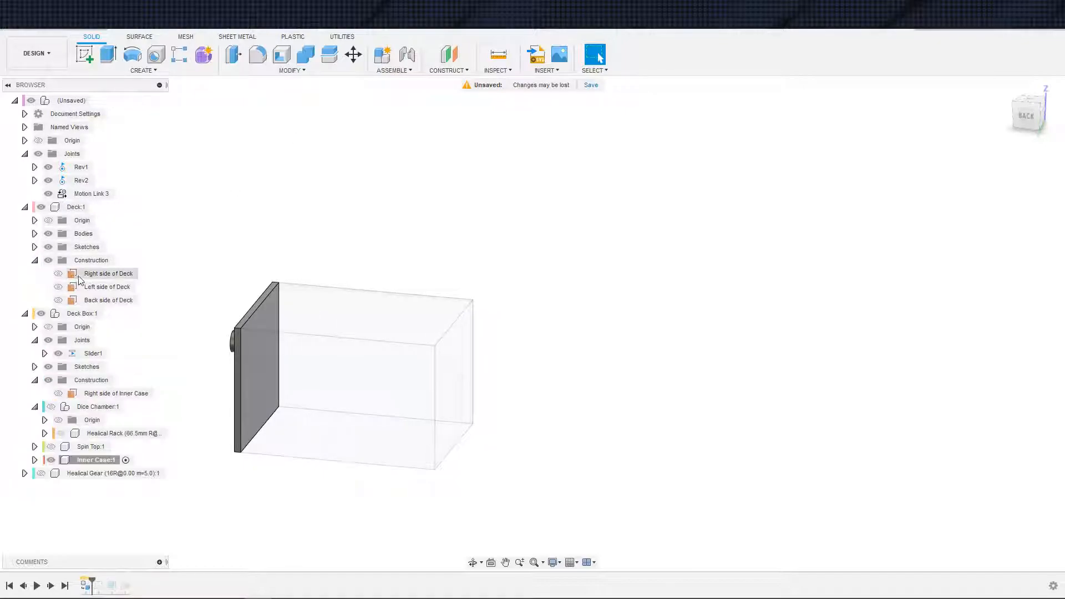
{"action": "left_click", "coordinate": [105, 287]}
{"action": "key", "text": "s"}
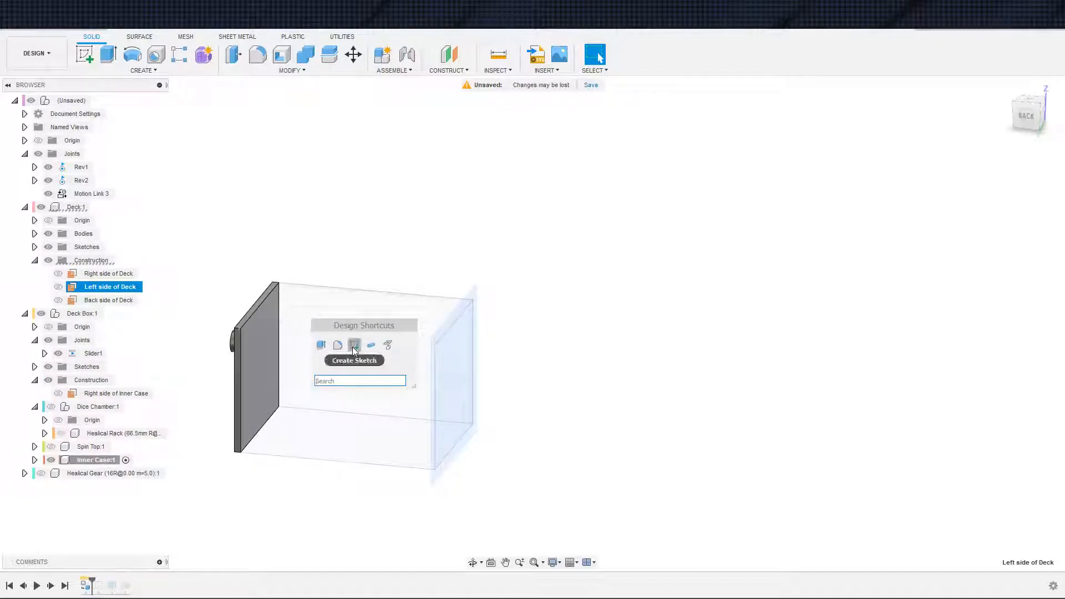
{"action": "left_click", "coordinate": [355, 345]}
{"action": "key", "text": "s"}
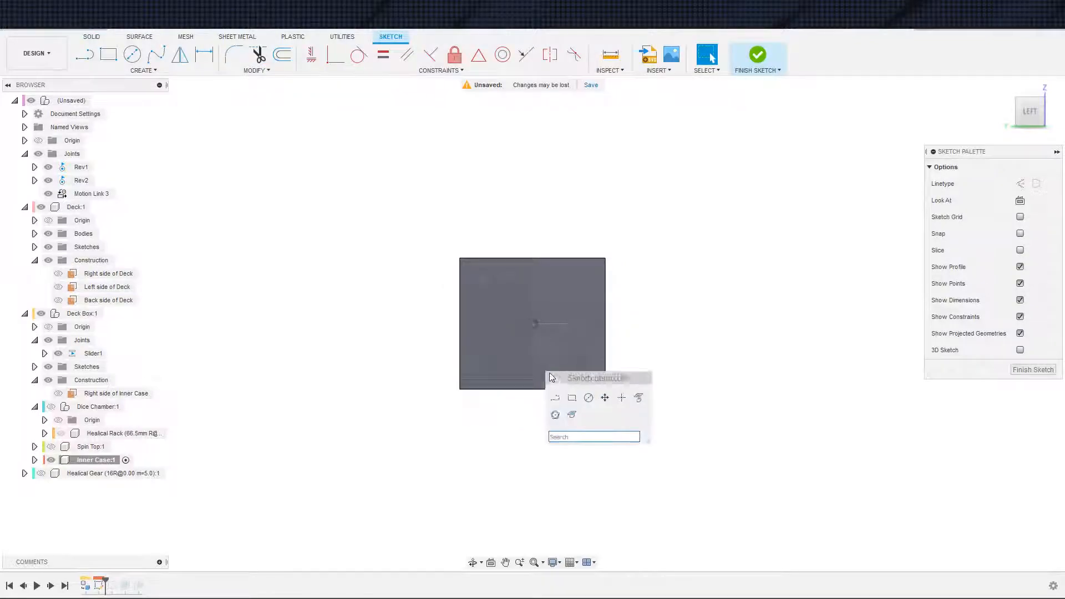
{"action": "left_click", "coordinate": [558, 377]}
{"action": "left_click", "coordinate": [571, 363]}
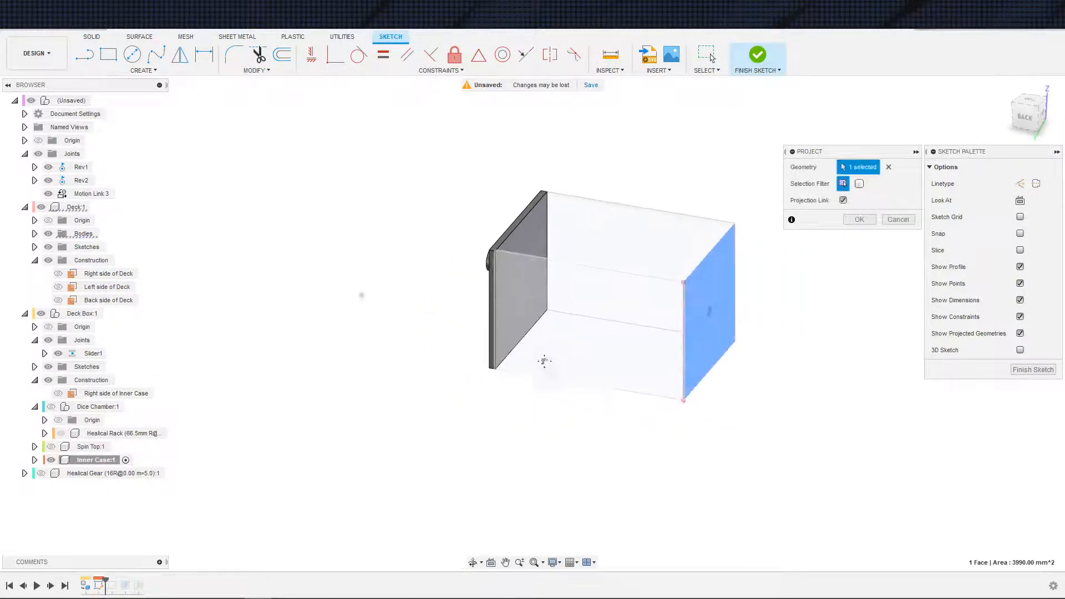
{"action": "left_click", "coordinate": [859, 220]}
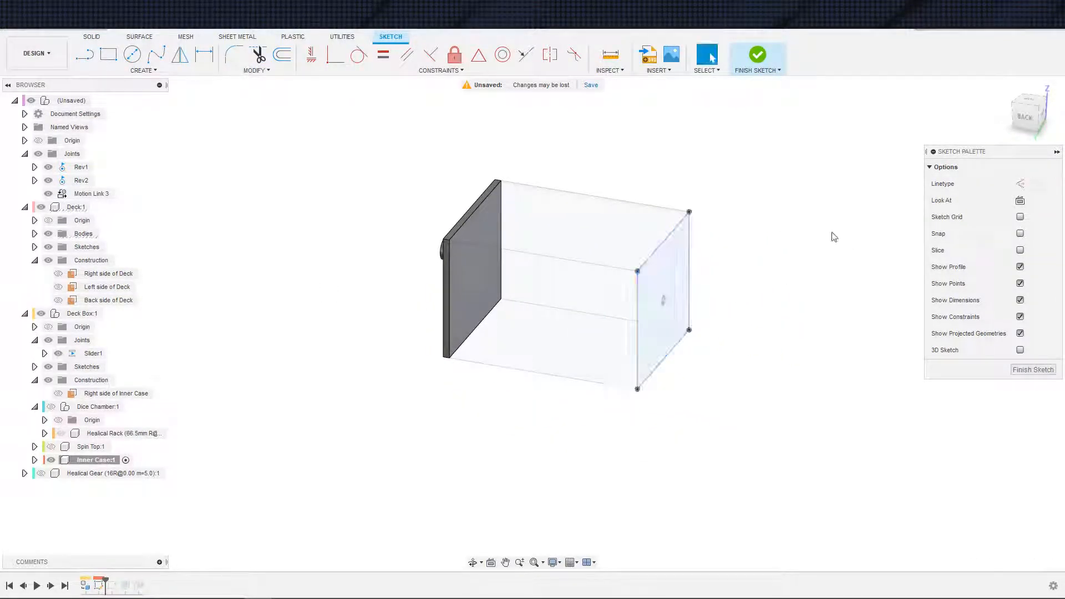
Extrude the projected left-side profile 3 mm outward as a new body for Inner Case's left wall.
{"action": "type", "text": "e"}
{"action": "type", "text": "3mm"}
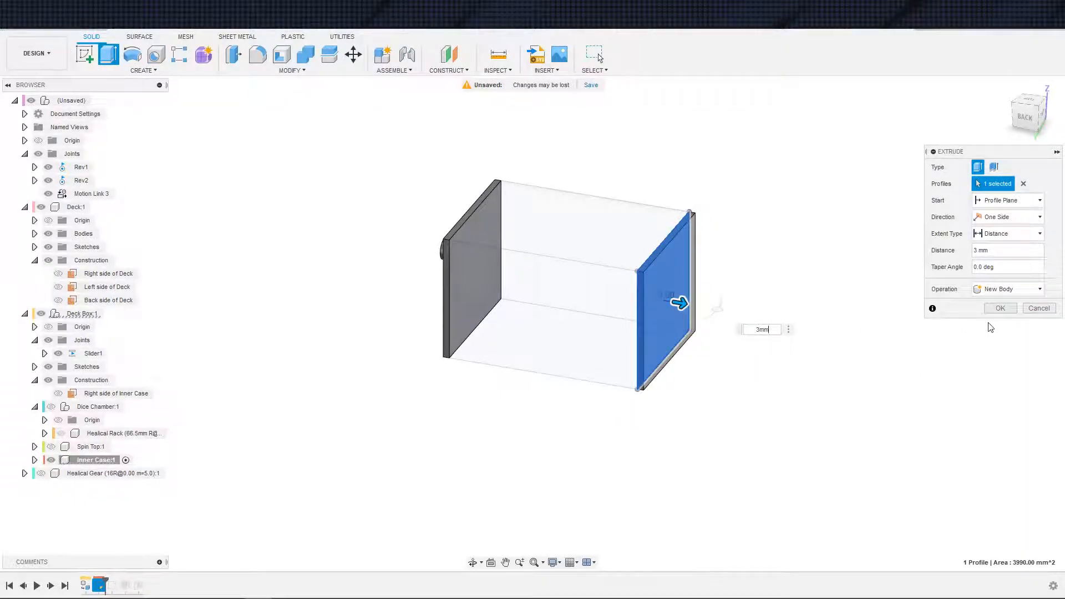
{"action": "left_click", "coordinate": [1016, 311]}
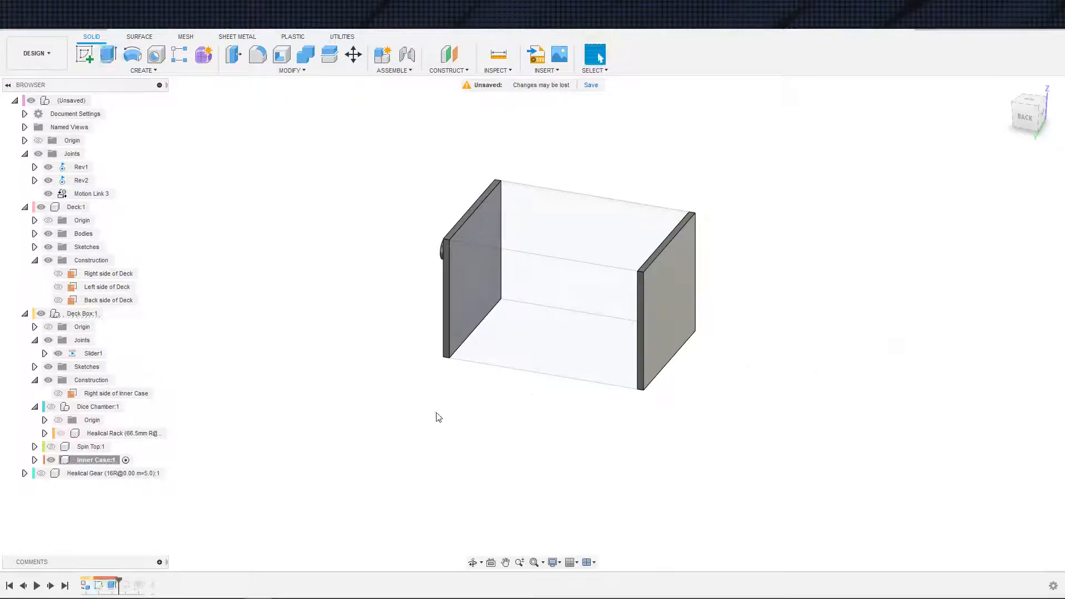
Reopen Inner Case's back wall sketch and project the left wall's 3 mm wide end face into it.
{"action": "left_click", "coordinate": [50, 587]}
{"action": "left_click", "coordinate": [48, 587]}
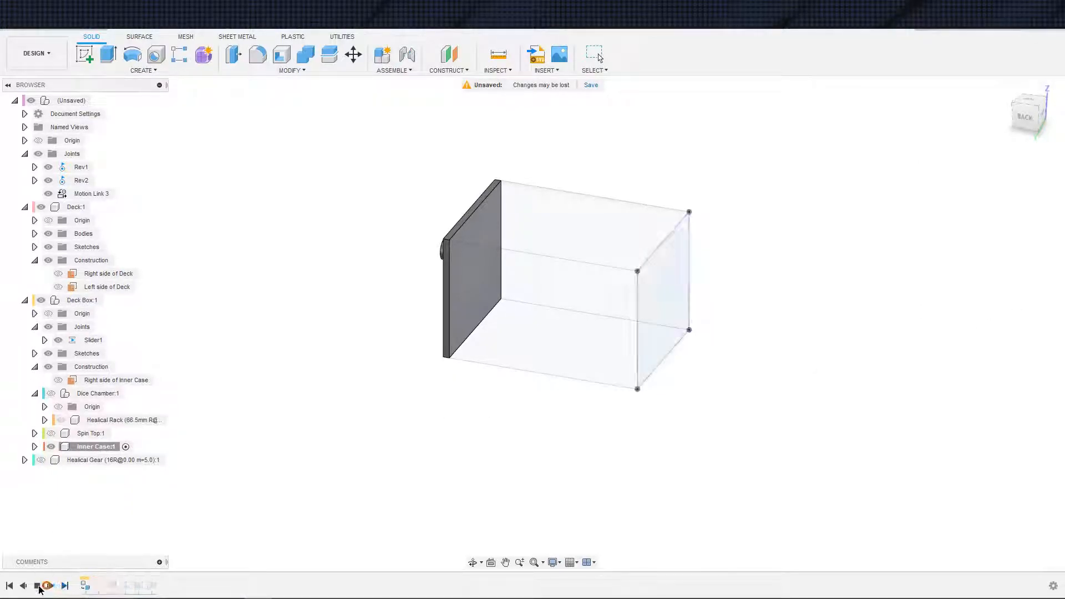
{"action": "double_click", "coordinate": [112, 586]}
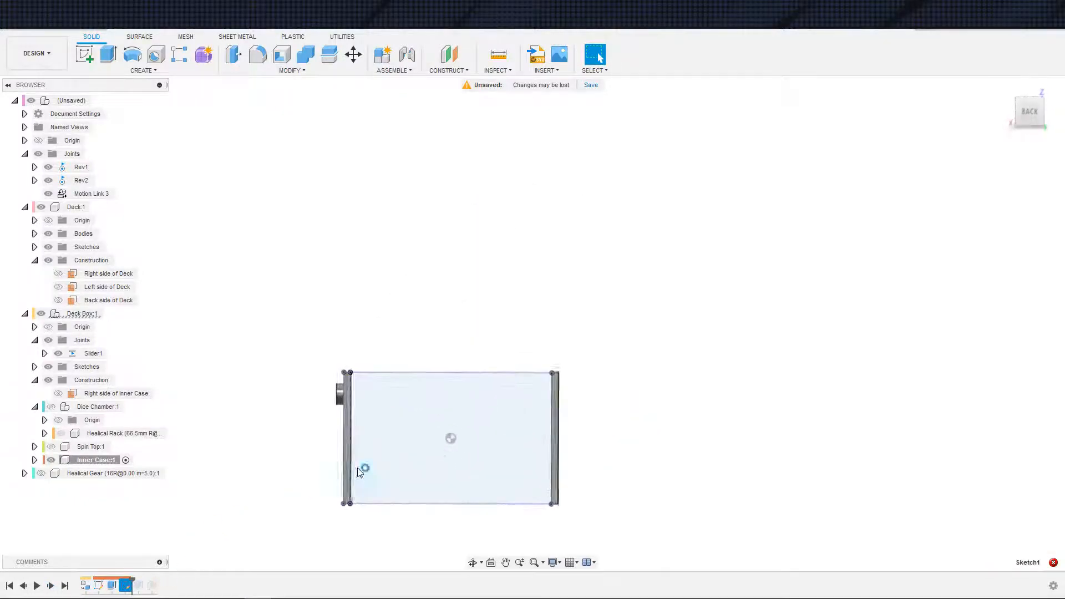
{"action": "scroll", "coordinate": [444, 461], "scroll_direction": "up", "scroll_amount": 6}
{"action": "key", "text": "s"}
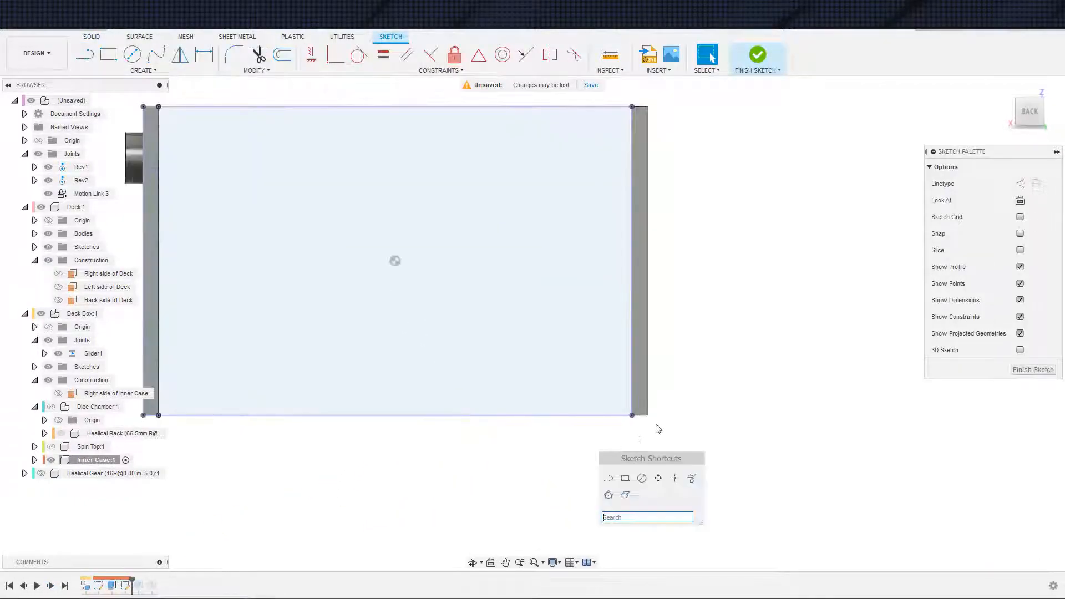
{"action": "left_click", "coordinate": [694, 478]}
{"action": "left_click", "coordinate": [643, 392]}
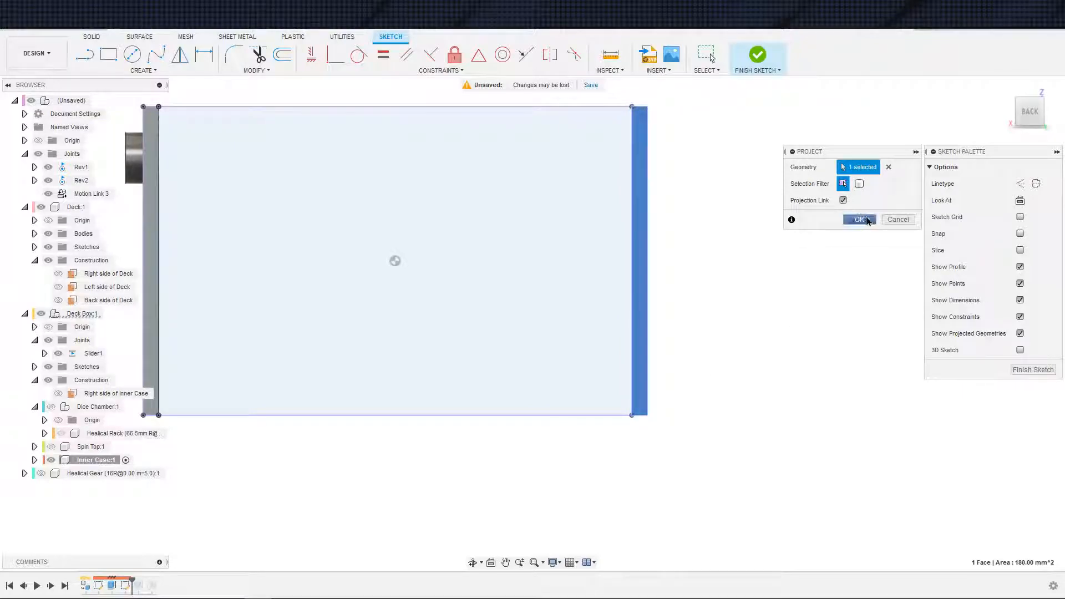
{"action": "key", "text": "Return"}
{"action": "scroll", "coordinate": [301, 335], "scroll_direction": "down", "scroll_amount": 3}
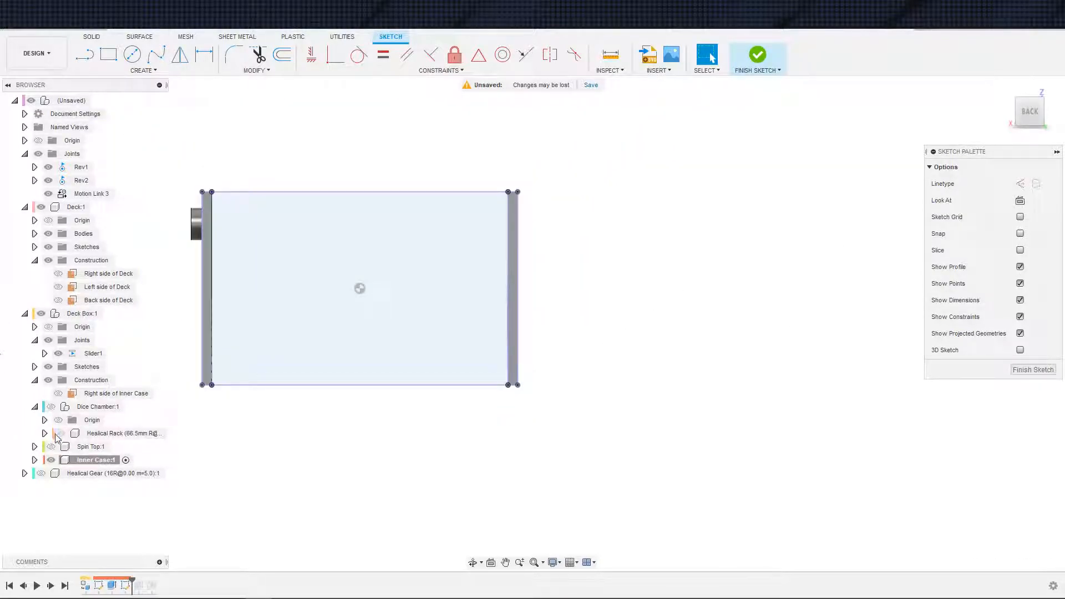
Take the overlapping dividing lines at the left wall's inner edge out of the back wall sketch's profile boundaries.
{"action": "right_click", "coordinate": [510, 349]}
{"action": "left_click", "coordinate": [526, 389]}
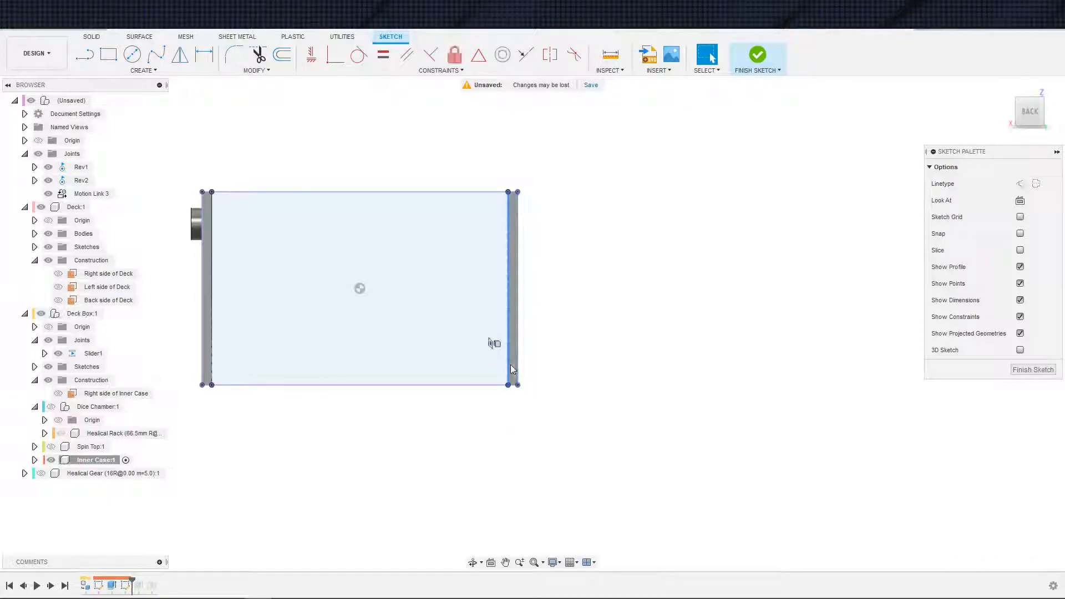
{"action": "left_click", "coordinate": [512, 369]}
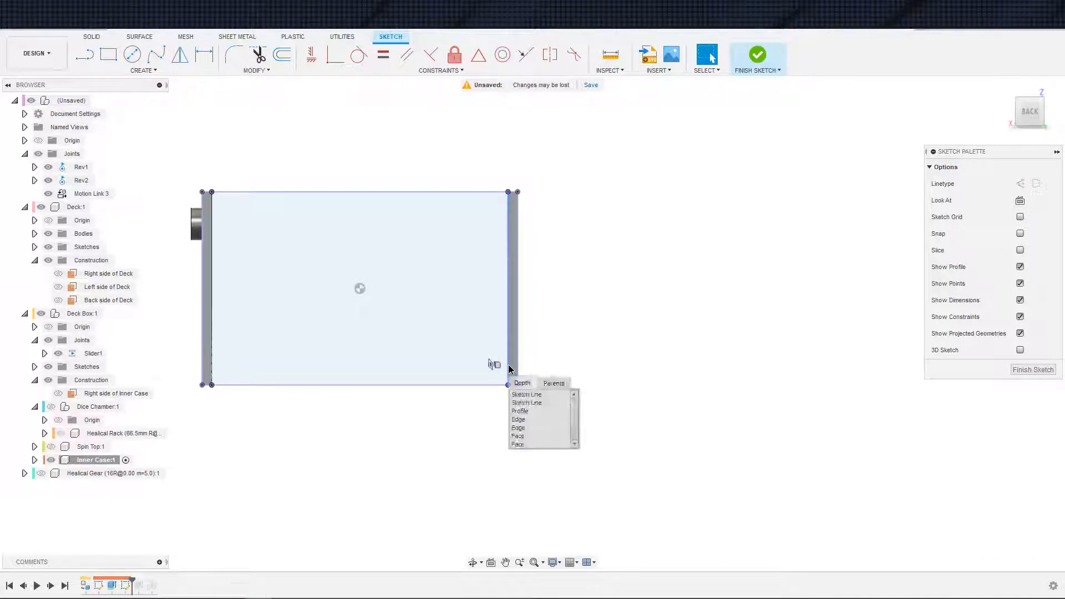
{"action": "left_click", "coordinate": [530, 401]}
{"action": "scroll", "coordinate": [552, 348], "scroll_direction": "down", "scroll_amount": 2}
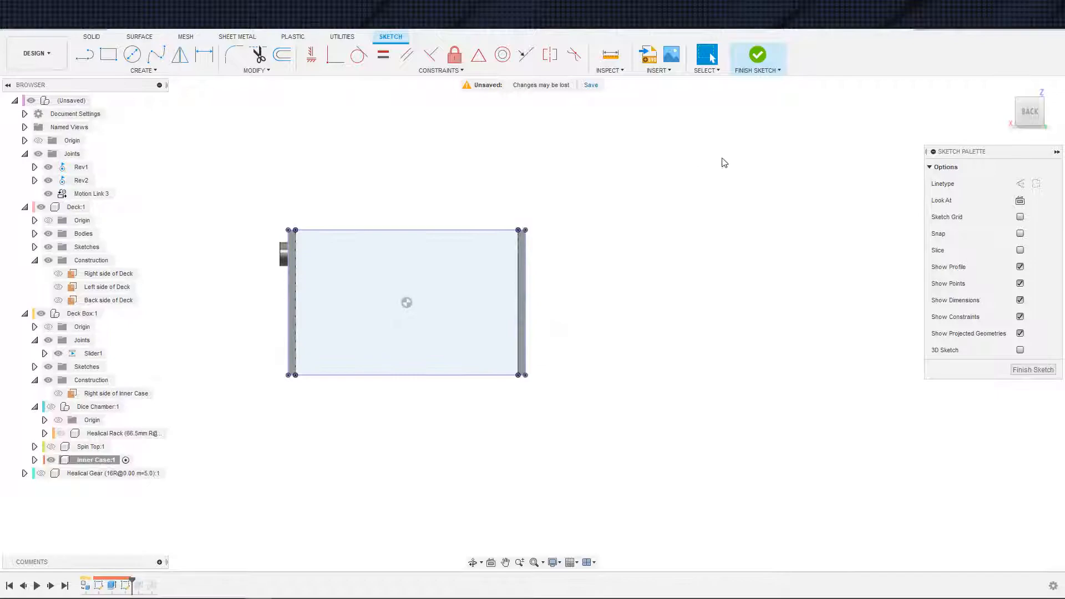
Finish the back wall sketch and keep its full-width extrusion as a 3 mm Join.
{"action": "left_click", "coordinate": [758, 55]}
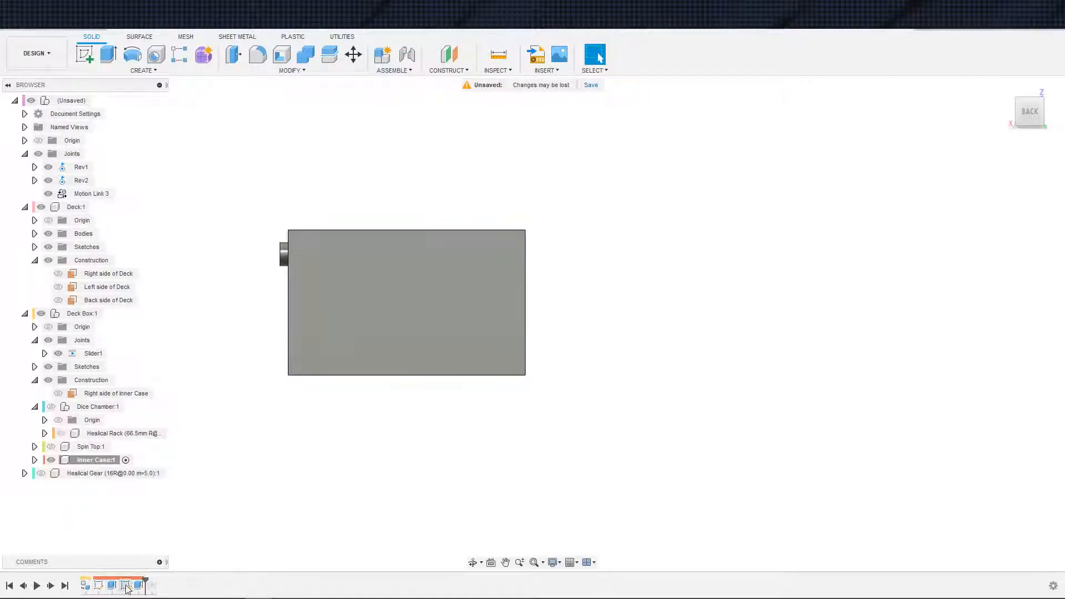
{"action": "double_click", "coordinate": [138, 586]}
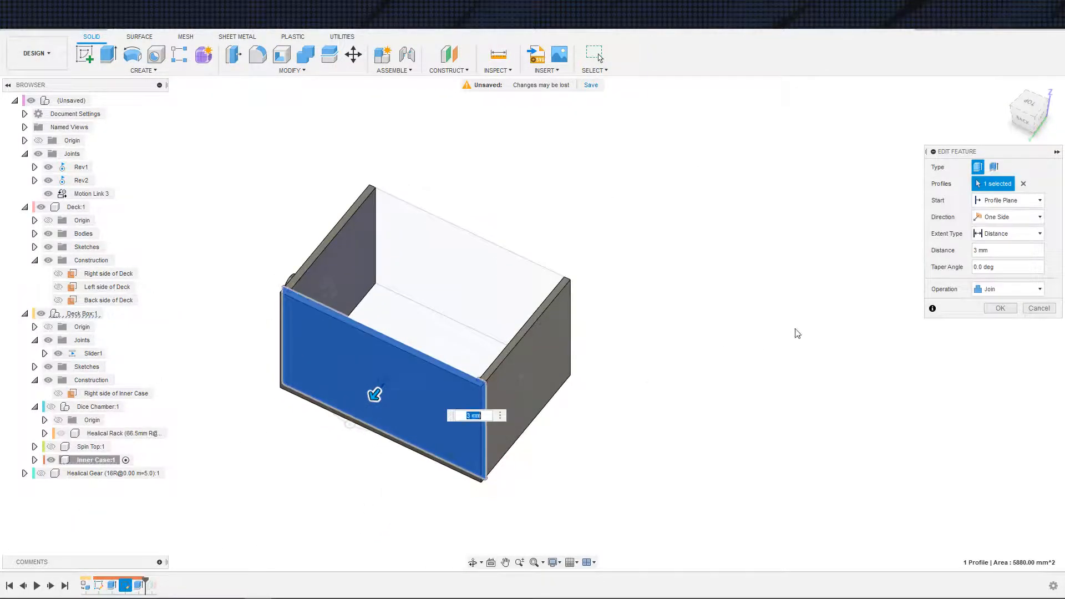
{"action": "left_click", "coordinate": [1001, 308]}
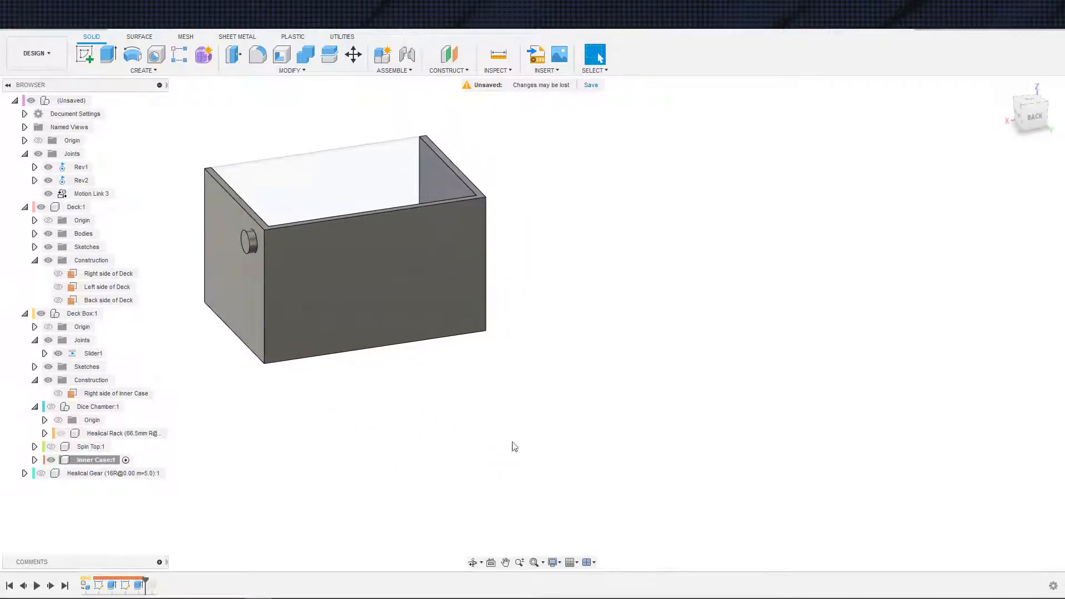
Activate the top-level assembly and reopen the Outer Case sketch for editing.
{"action": "left_click", "coordinate": [110, 462]}
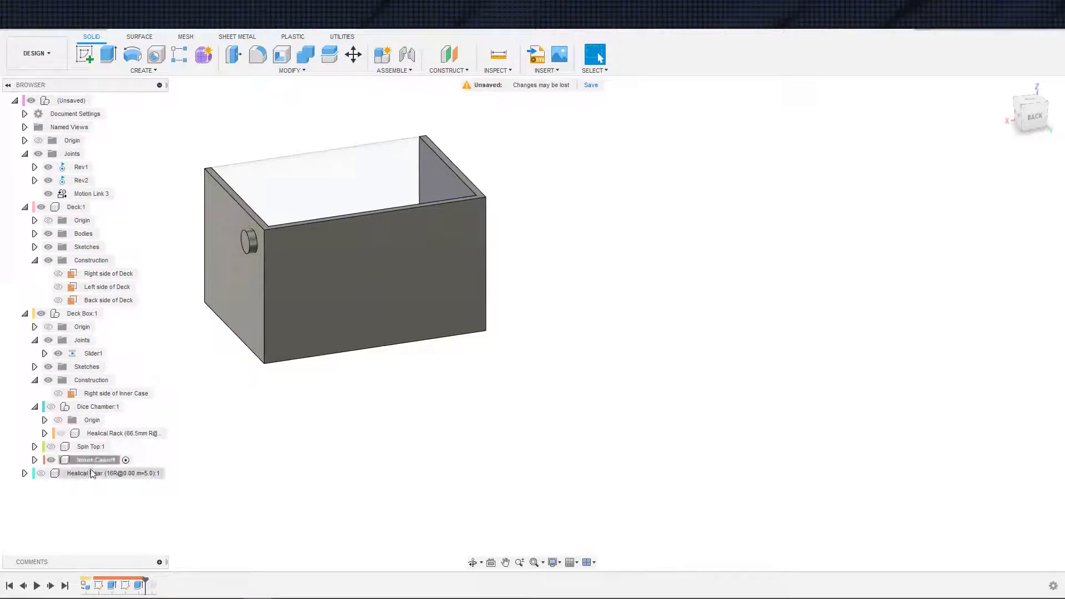
{"action": "left_click", "coordinate": [96, 100]}
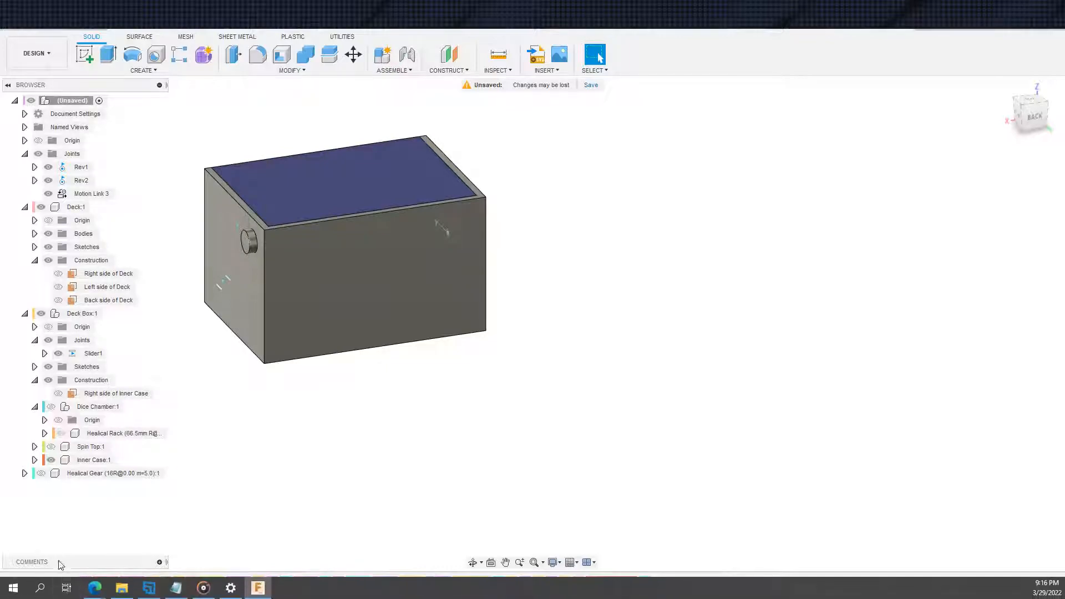
{"action": "left_click", "coordinate": [50, 586]}
{"action": "left_click", "coordinate": [50, 586]}
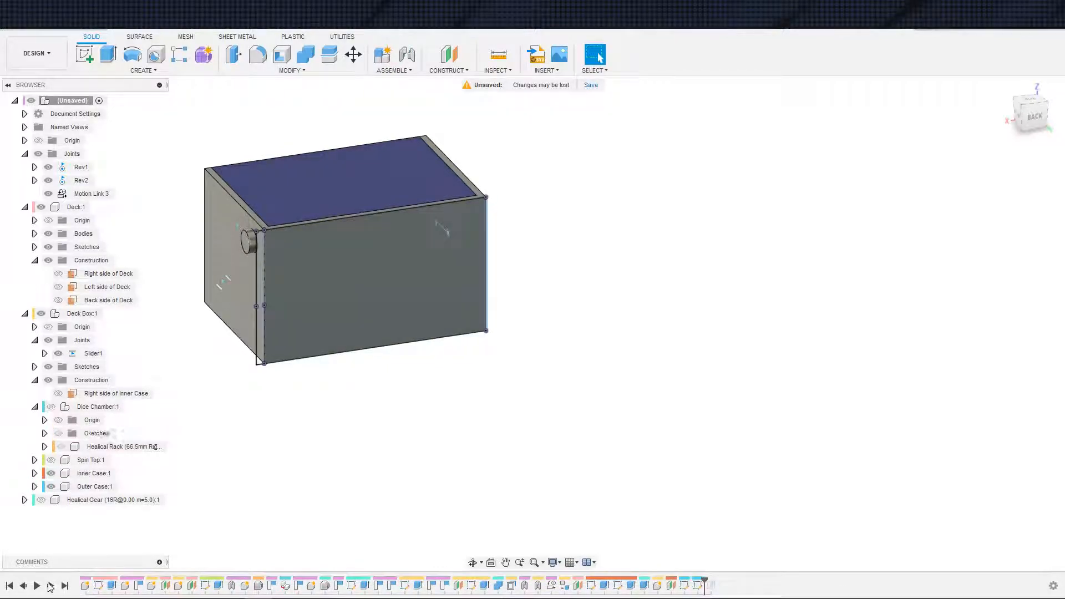
{"action": "double_click", "coordinate": [695, 584]}
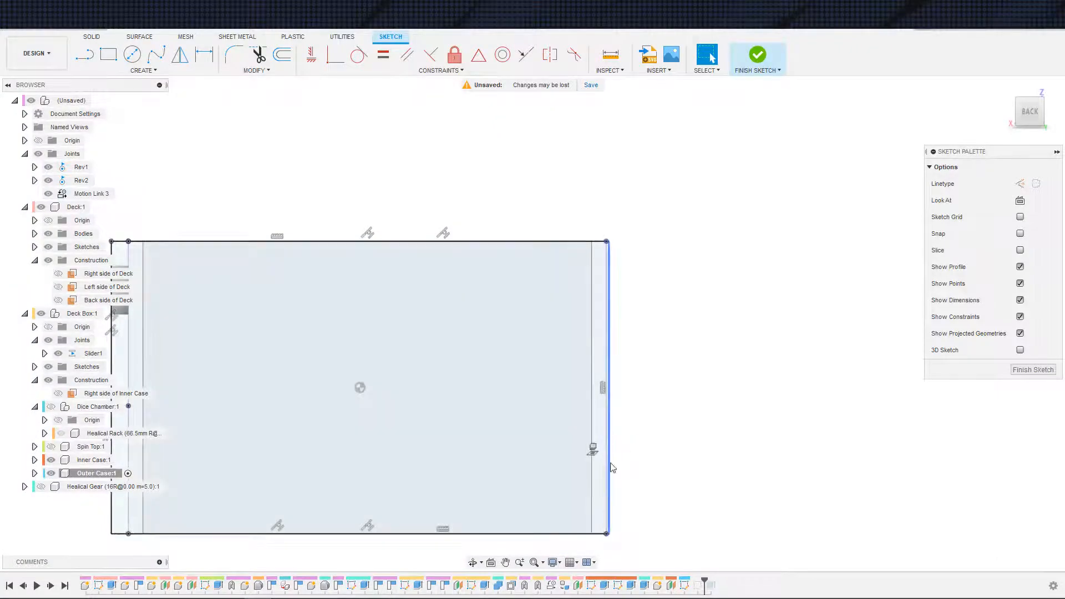
Move the Outer Case rectangle's left-wall side outward and dimension its gap to the projected wall edge as 3 mm.
{"action": "left_click", "coordinate": [611, 412]}
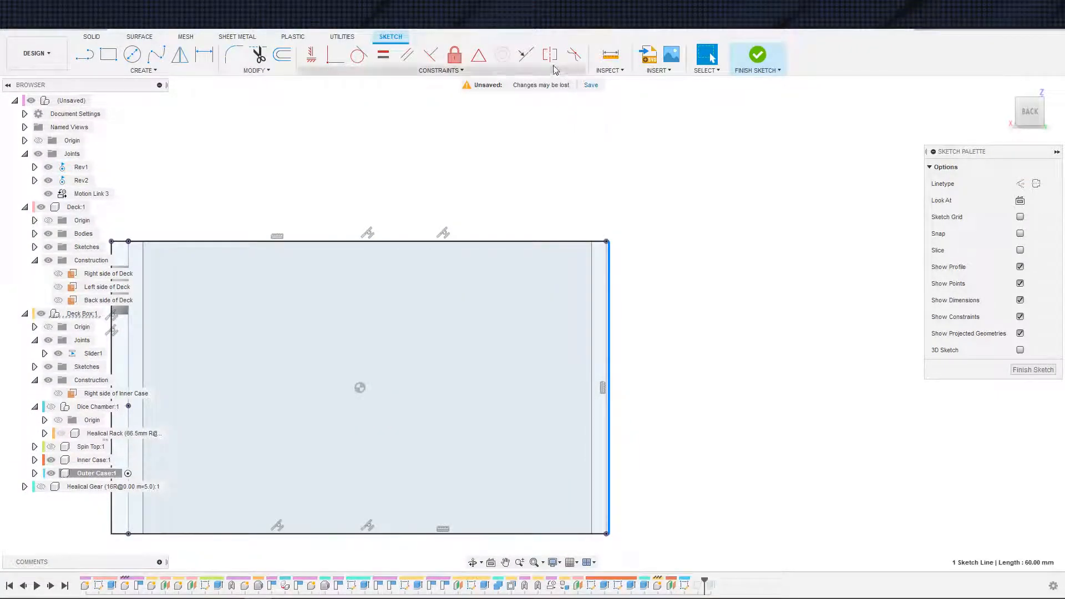
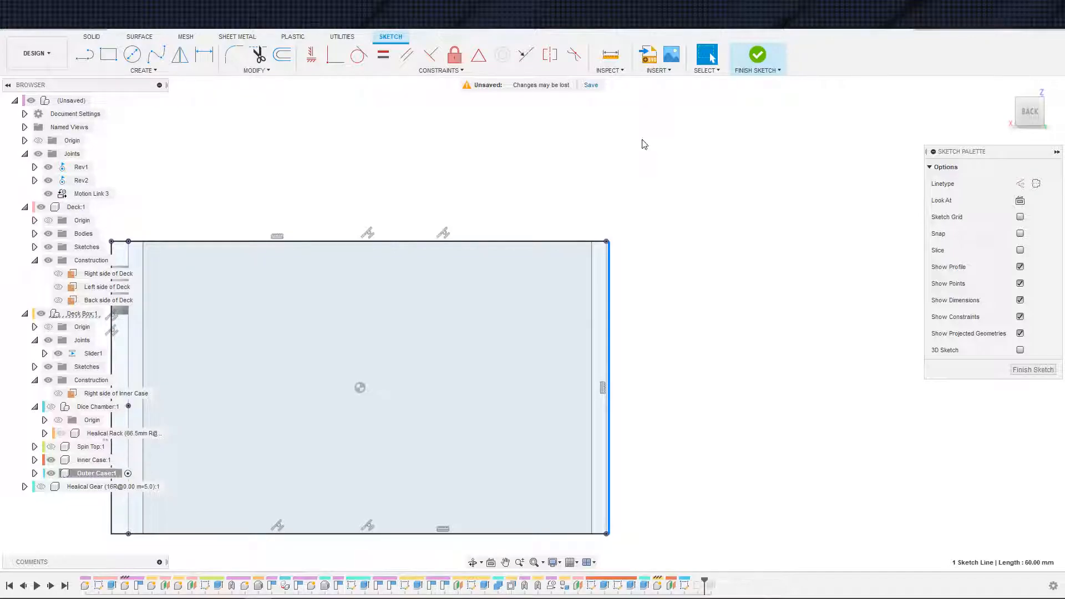
{"action": "left_click_drag", "start_coordinate": [609, 377], "coordinate": [659, 383]}
{"action": "key", "text": "d"}
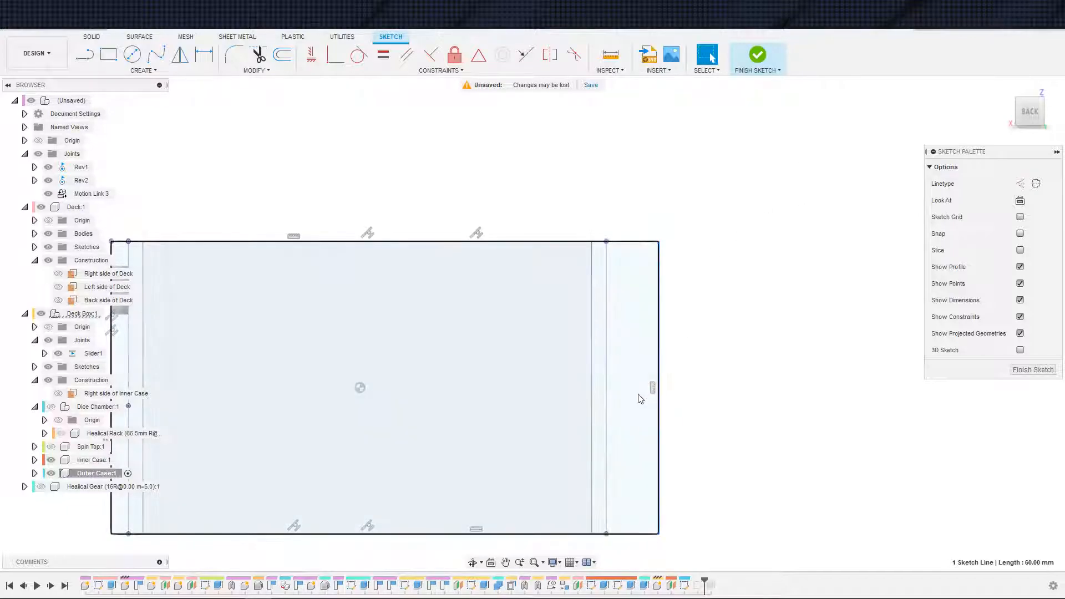
{"action": "left_click", "coordinate": [606, 418]}
{"action": "middle_click_drag", "start_coordinate": [606, 381], "coordinate": [645, 223]}
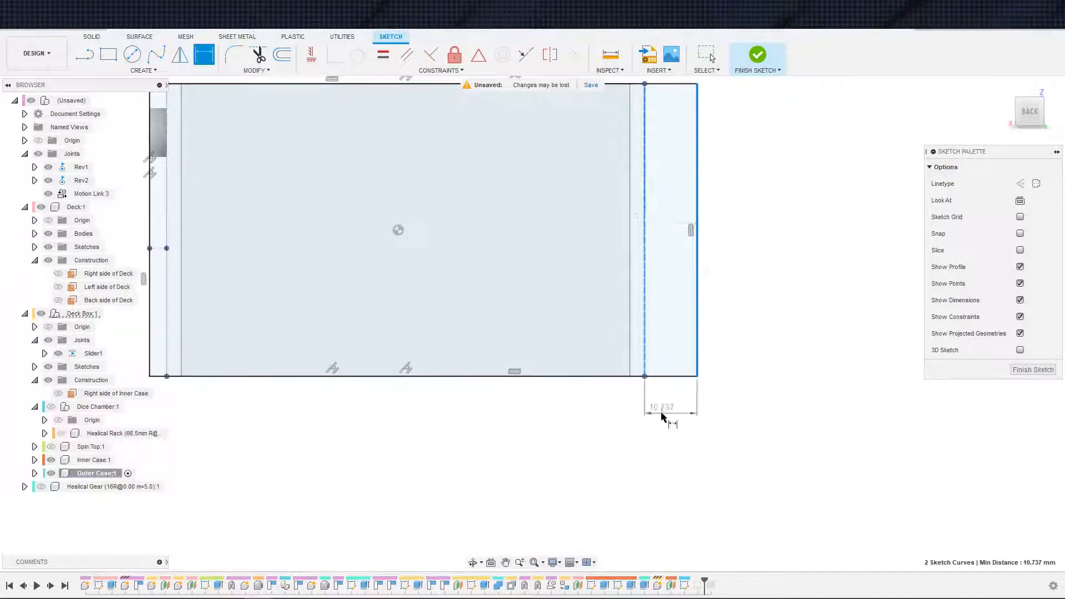
{"action": "left_click", "coordinate": [662, 416]}
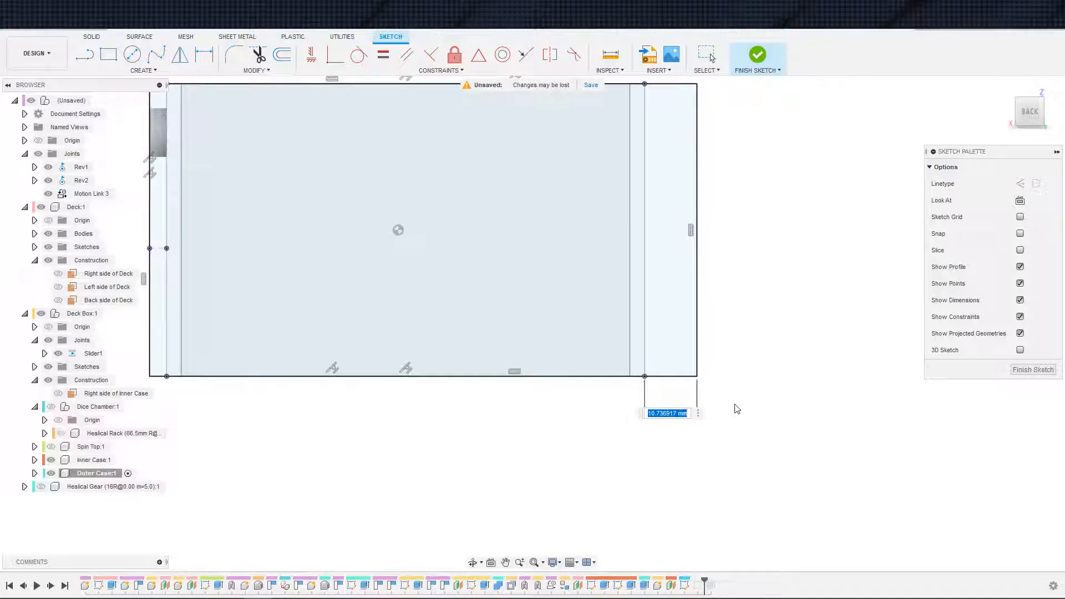
{"action": "type", "text": "3"}
{"action": "key", "text": "Return"}
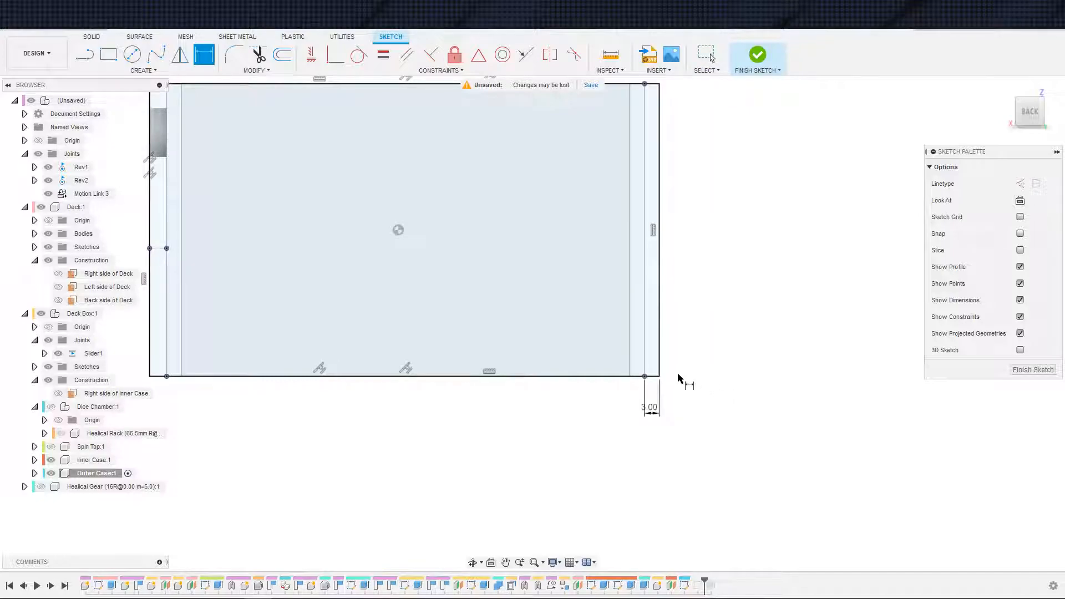
{"action": "scroll", "coordinate": [687, 382], "scroll_direction": "up", "scroll_amount": 3}
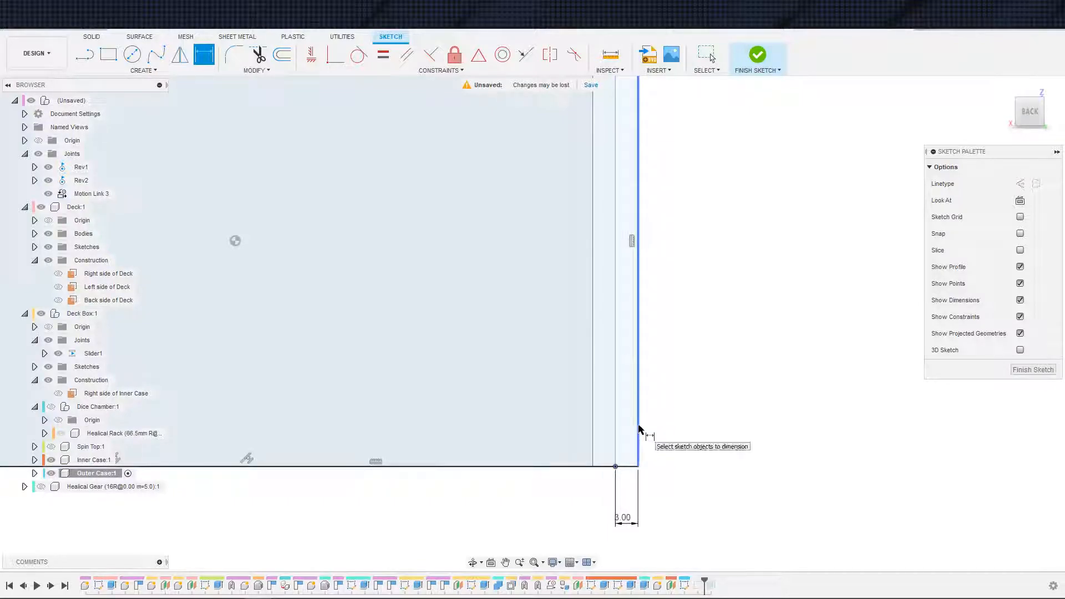
{"action": "scroll", "coordinate": [617, 461], "scroll_direction": "down", "scroll_amount": 3}
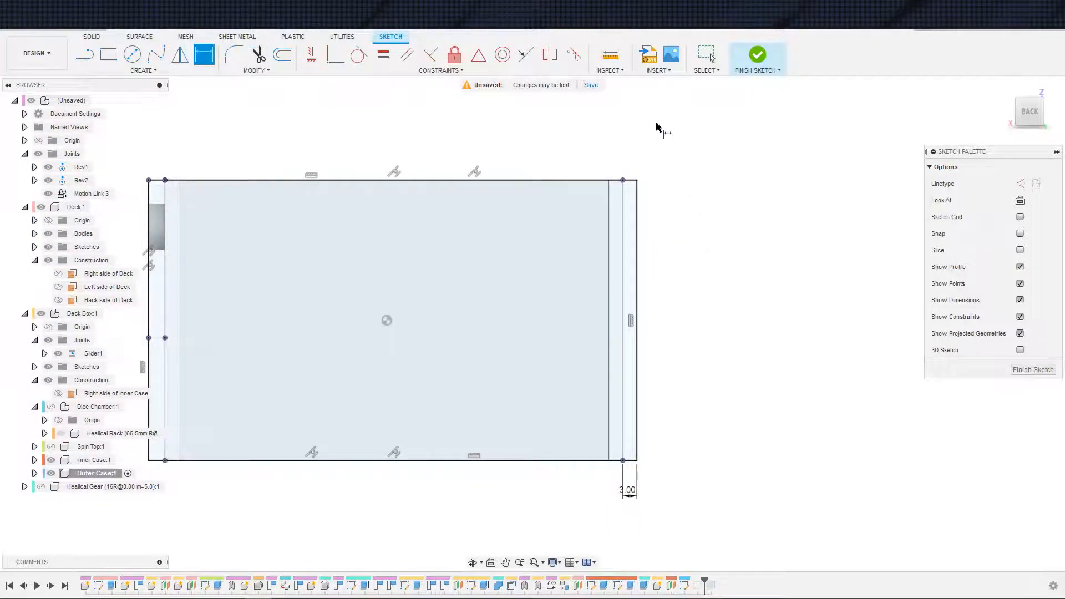
Finish the Outer Case sketch, advance the timeline past the following feature, and activate Outer Case.
{"action": "left_click", "coordinate": [758, 62]}
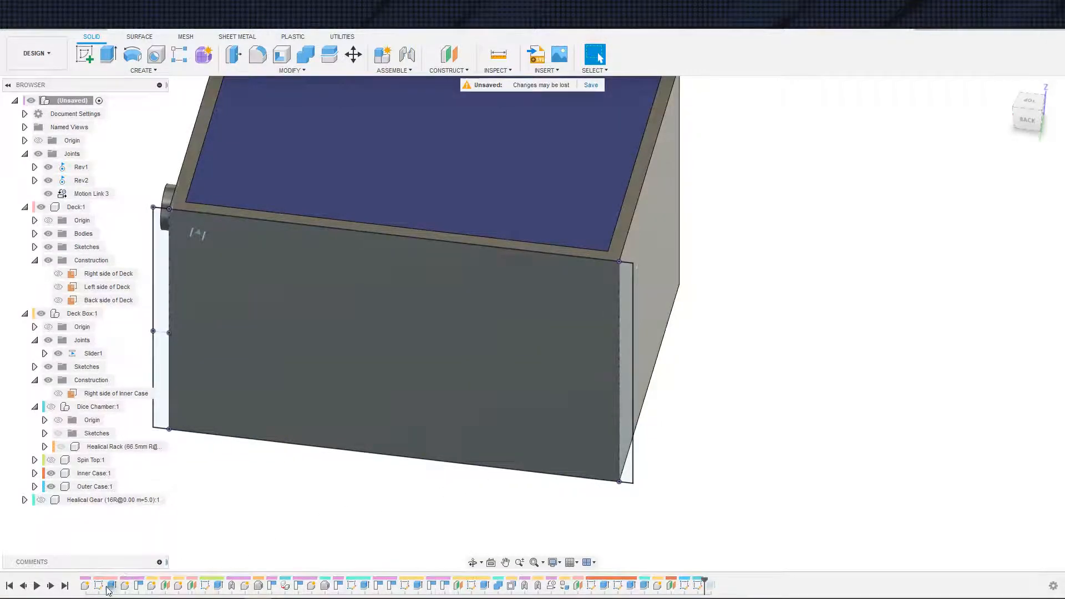
{"action": "left_click", "coordinate": [50, 587]}
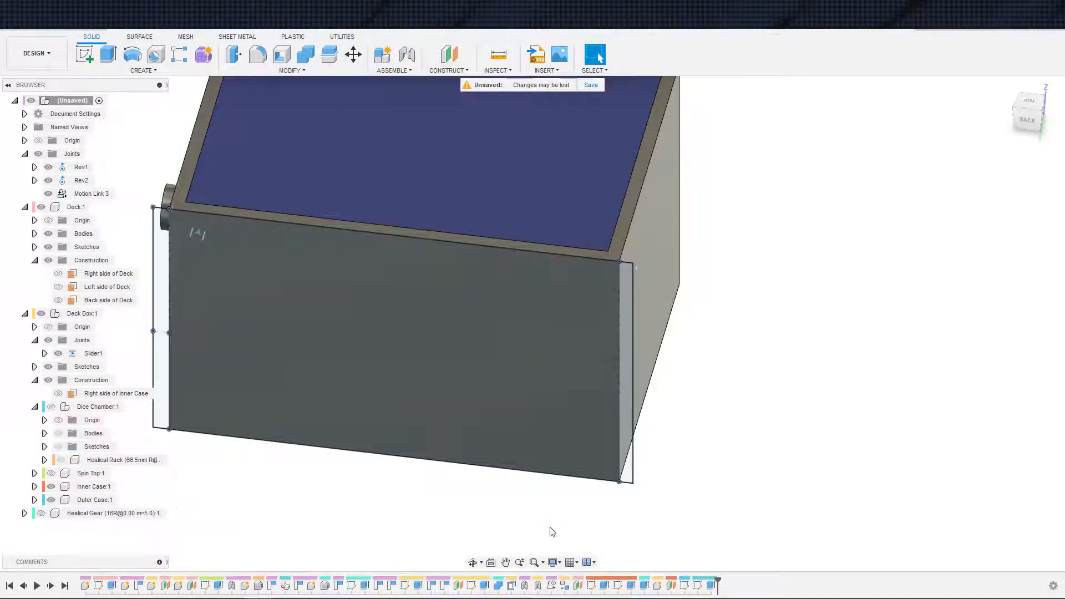
{"action": "scroll", "coordinate": [432, 511], "scroll_direction": "down", "scroll_amount": 2}
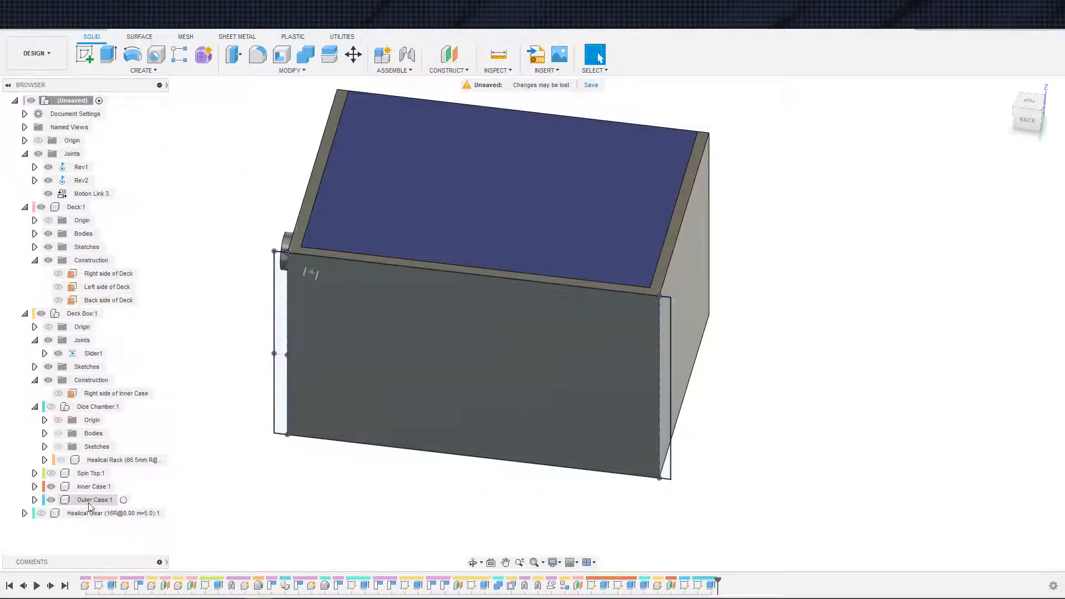
{"action": "left_click", "coordinate": [121, 501]}
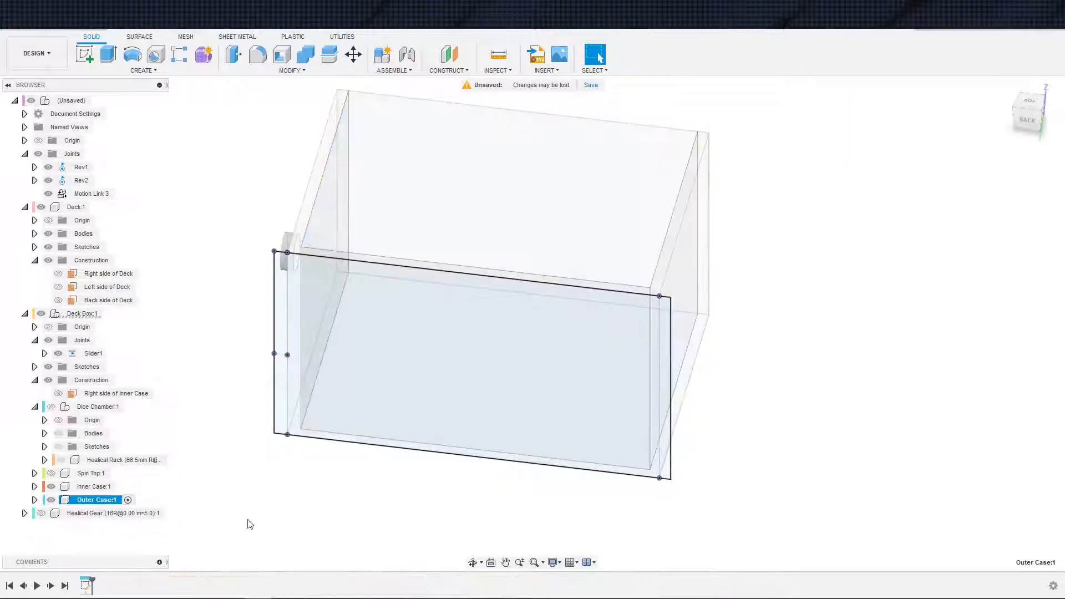
Extrude the Outer Case rectangle profile 3 mm as a New Body to form its back wall.
{"action": "left_click", "coordinate": [364, 409]}
{"action": "key", "text": "e"}
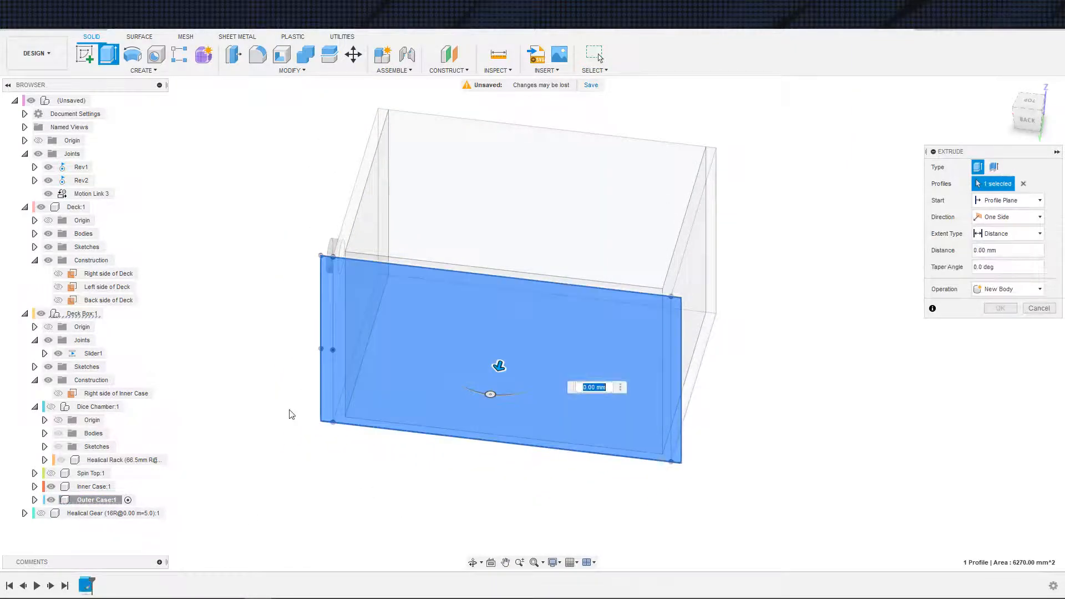
{"action": "middle_click_drag", "start_coordinate": [290, 416], "coordinate": [599, 58], "text": "shift"}
{"action": "middle_click_drag", "start_coordinate": [324, 422], "coordinate": [513, 478], "text": "shift"}
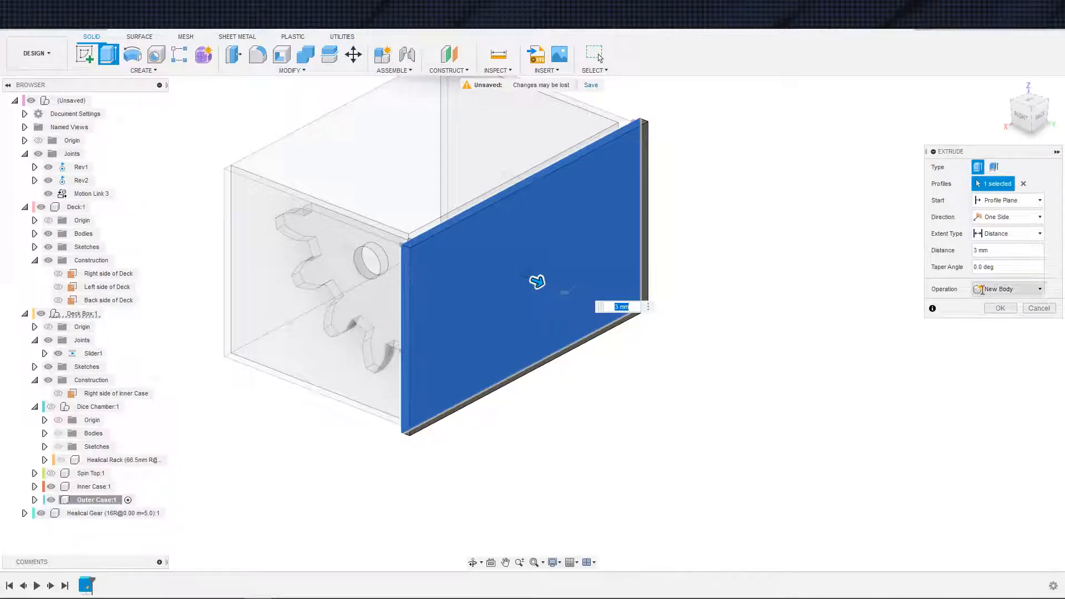
{"action": "left_click", "coordinate": [1007, 289]}
{"action": "left_click", "coordinate": [992, 304]}
{"action": "left_click", "coordinate": [1002, 289]}
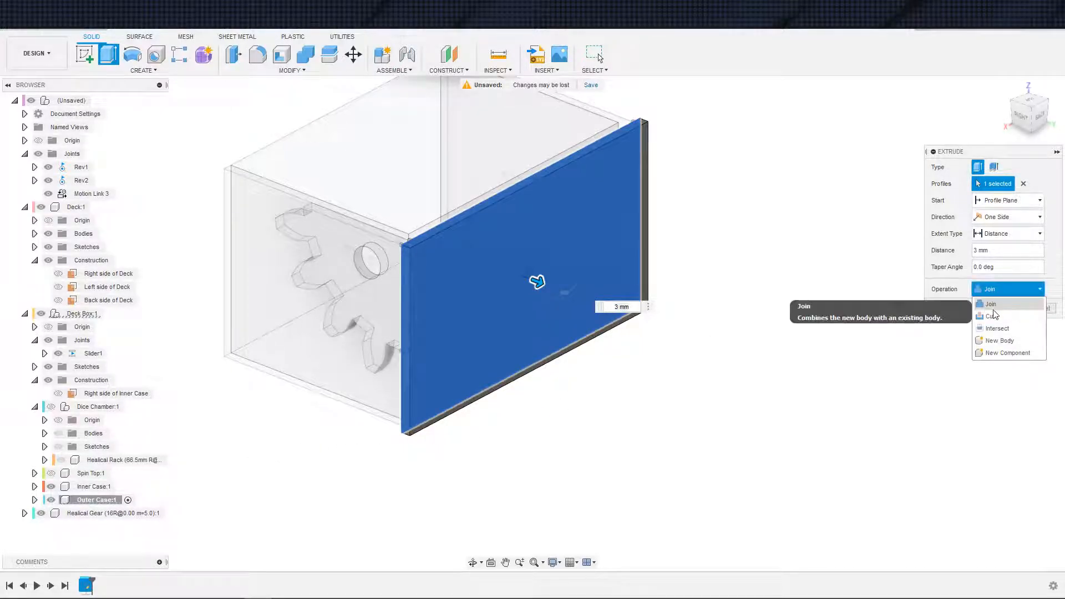
{"action": "left_click", "coordinate": [996, 341]}
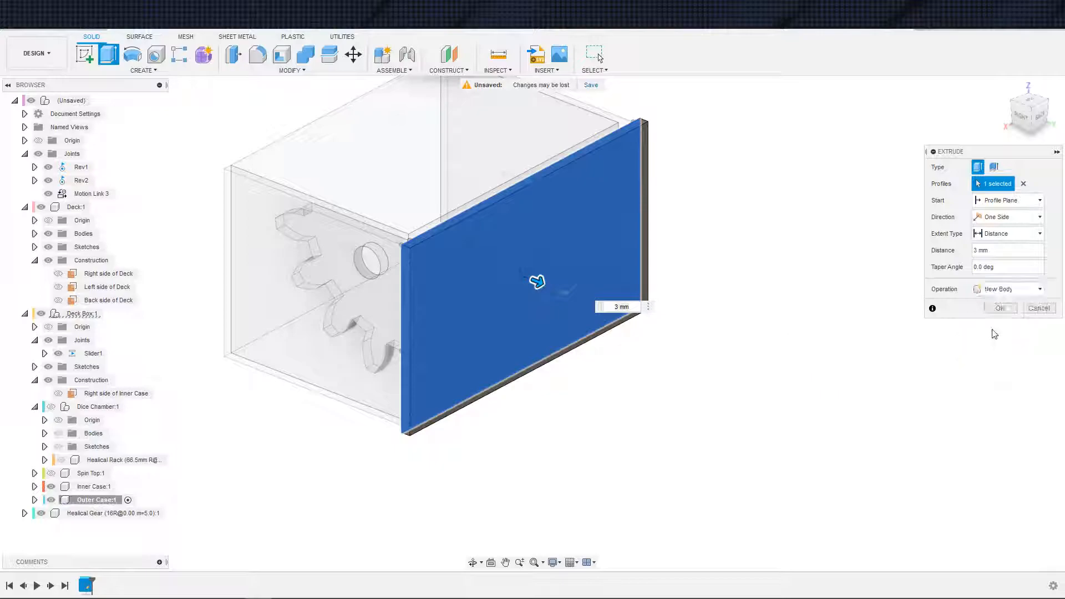
{"action": "left_click", "coordinate": [1018, 308]}
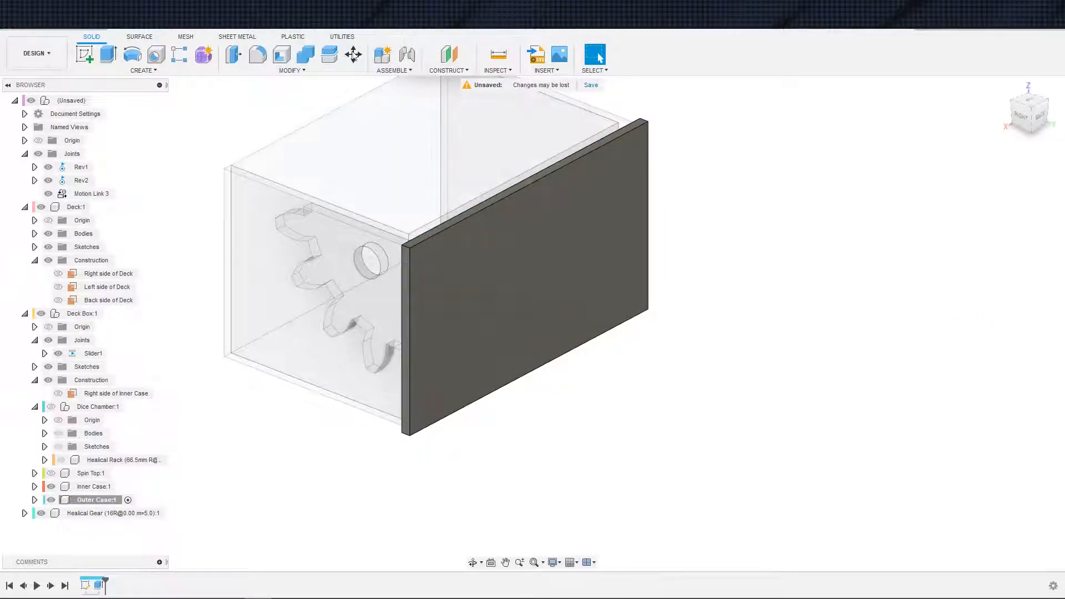
Try combining the Outer Case back wall with the gear as a Join with Keep Tools enabled, and undo it.
{"action": "left_click", "coordinate": [307, 53]}
{"action": "left_click", "coordinate": [421, 294]}
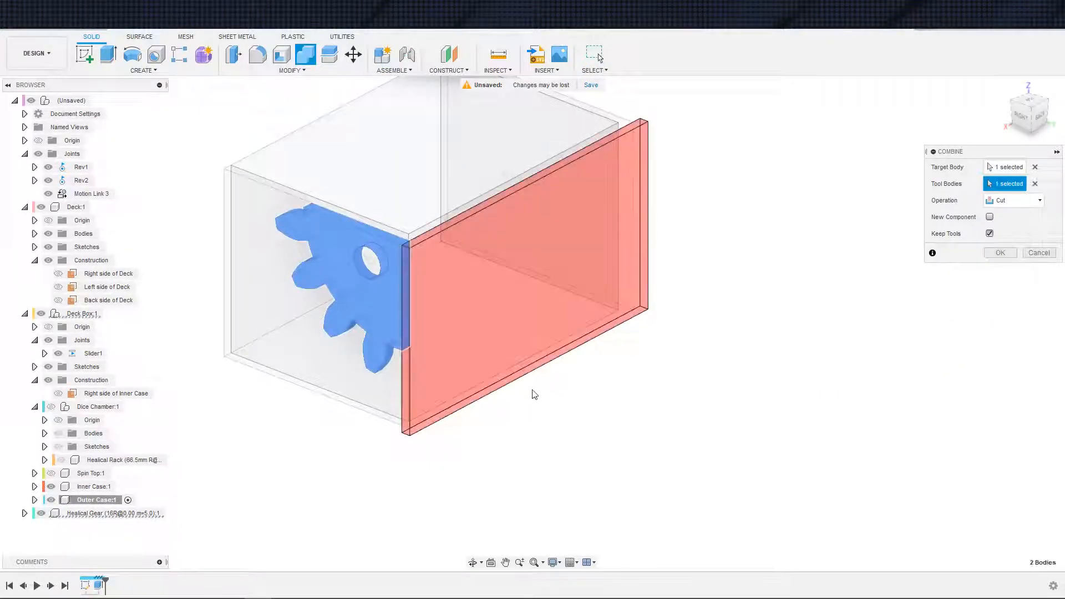
{"action": "left_click", "coordinate": [1009, 203]}
{"action": "left_click", "coordinate": [1010, 215]}
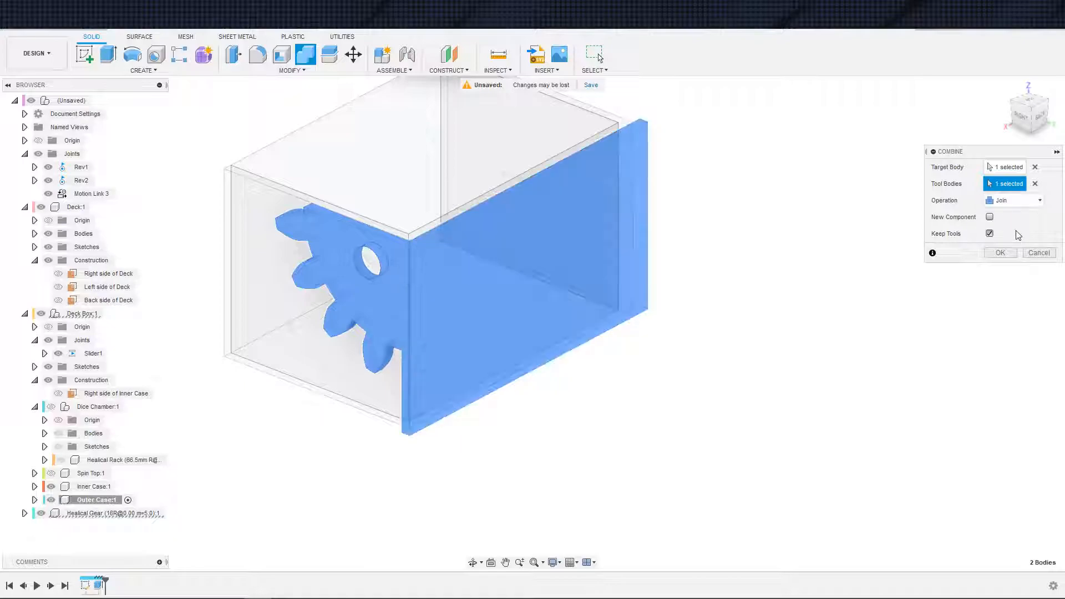
{"action": "left_click", "coordinate": [991, 254]}
{"action": "middle_click_drag", "start_coordinate": [581, 428], "coordinate": [561, 456], "text": "shift"}
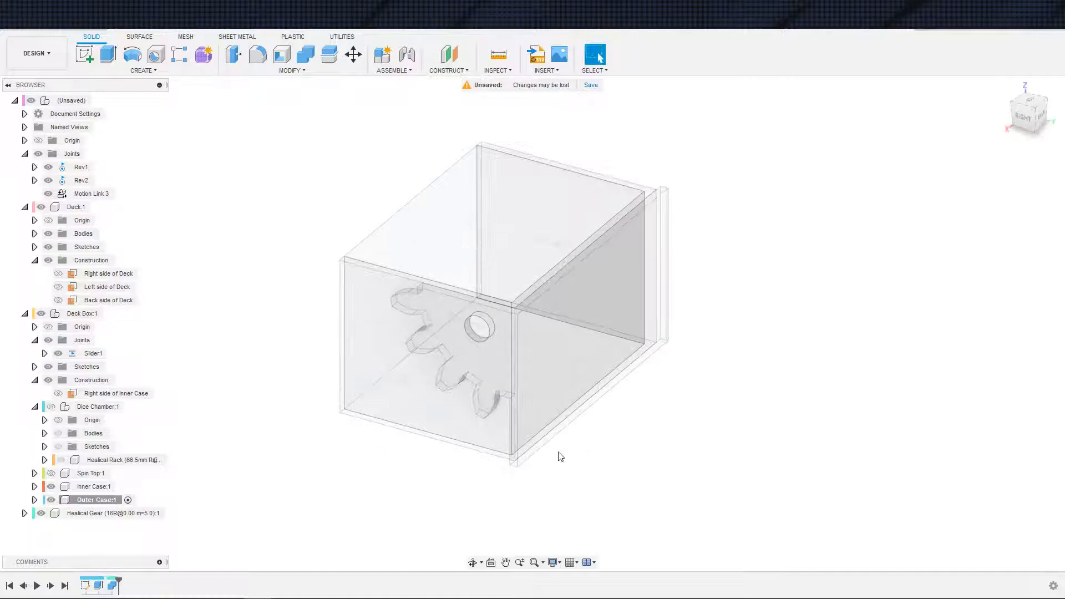
{"action": "key", "text": "ctrl+z"}
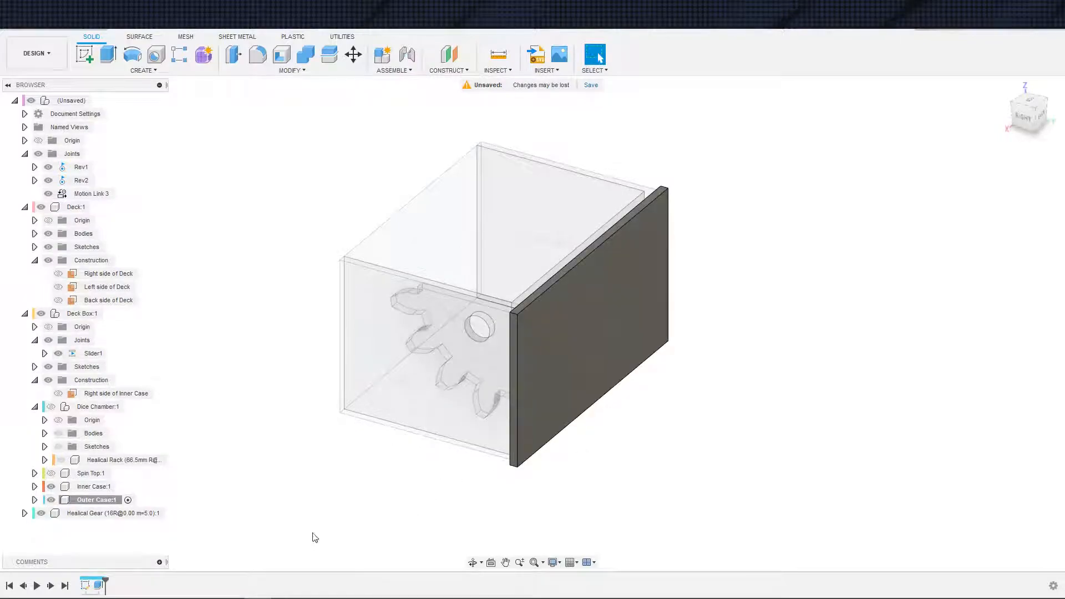
Join the Healical Gear's Body1 to the Outer Case back wall with Combine, leaving Keep Tools off and Inner Case out of the selection.
{"action": "left_click", "coordinate": [307, 58]}
{"action": "left_click", "coordinate": [547, 335]}
{"action": "left_click", "coordinate": [453, 333]}
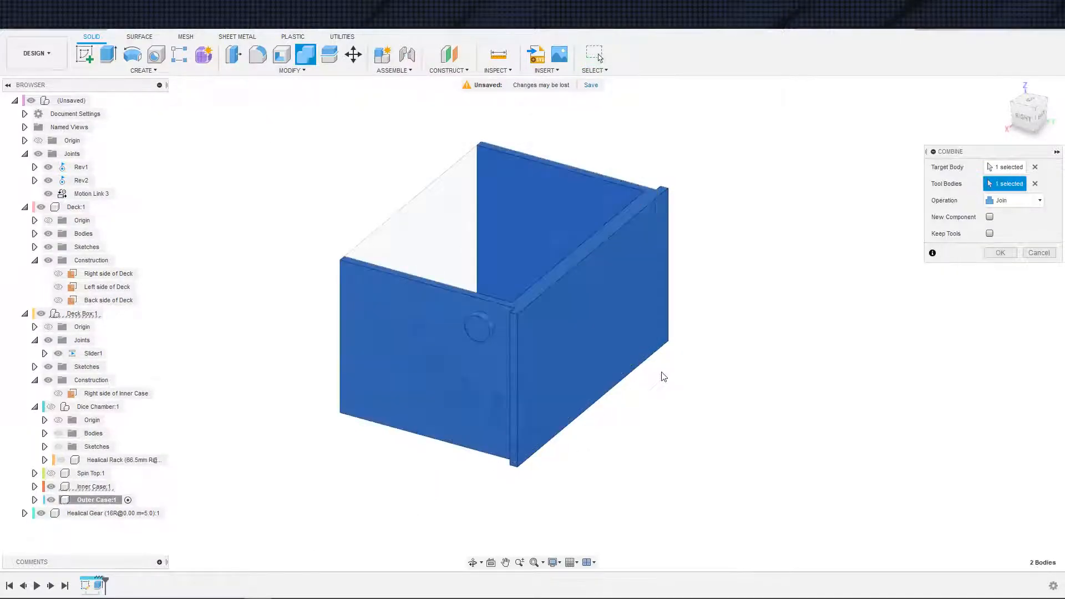
{"action": "left_click", "coordinate": [1035, 183]}
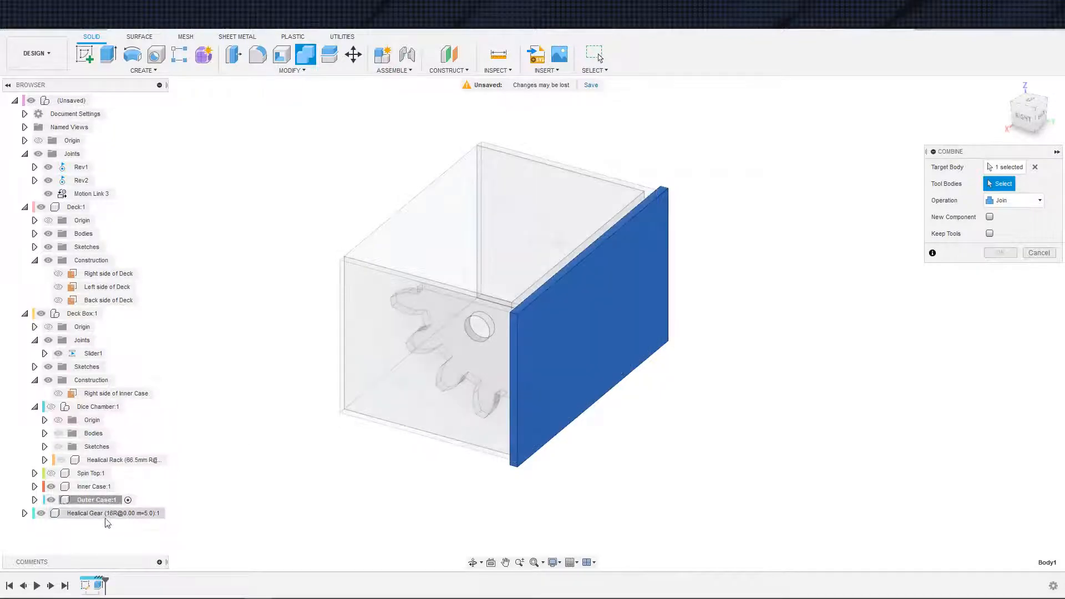
{"action": "left_click", "coordinate": [25, 514]}
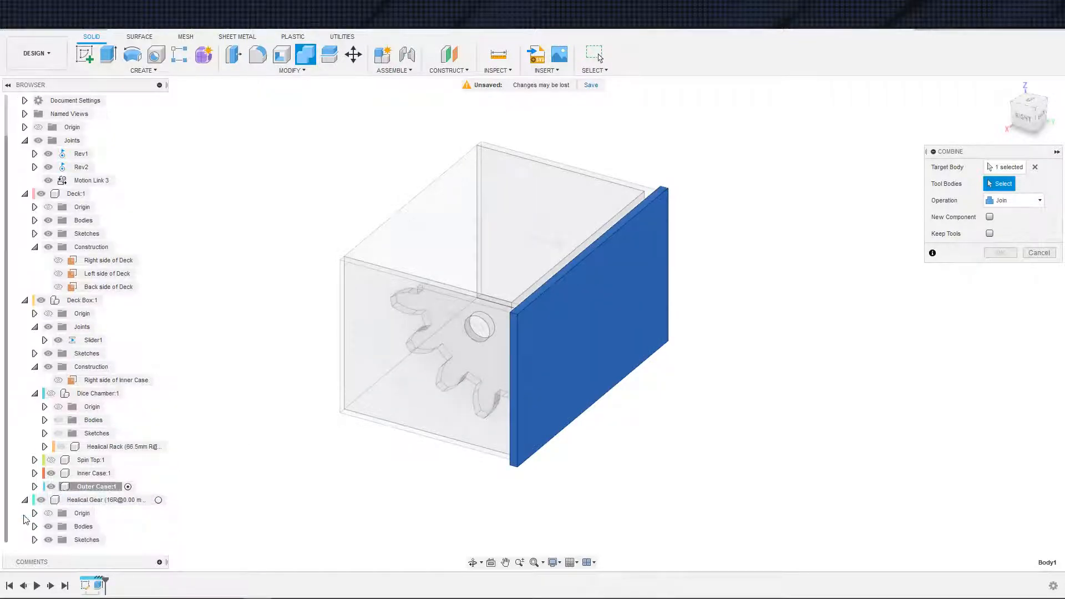
{"action": "left_click", "coordinate": [35, 527]}
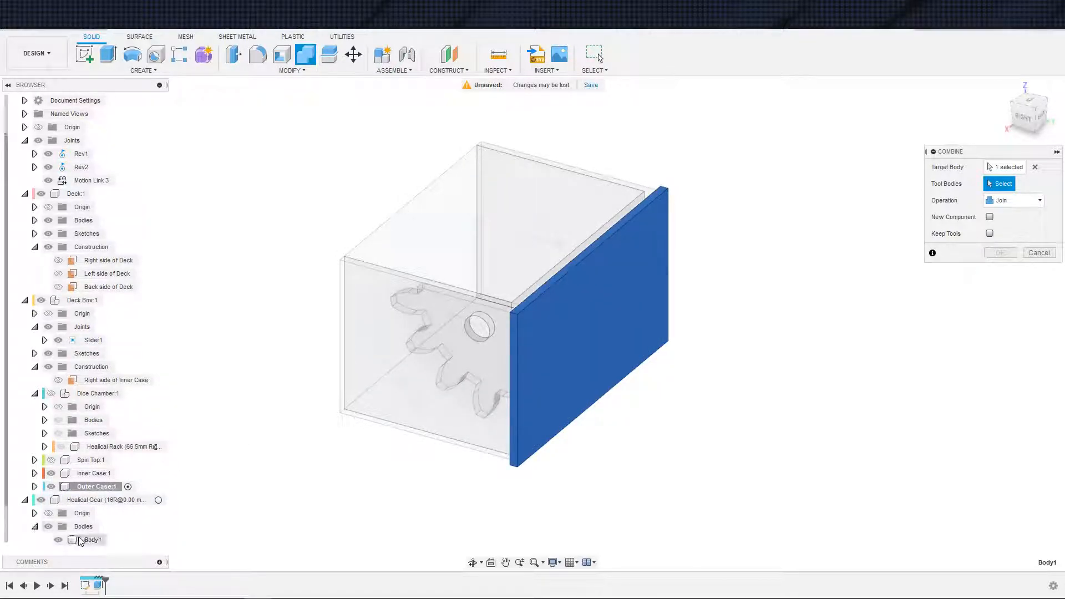
{"action": "left_click", "coordinate": [89, 540]}
{"action": "left_click", "coordinate": [999, 254]}
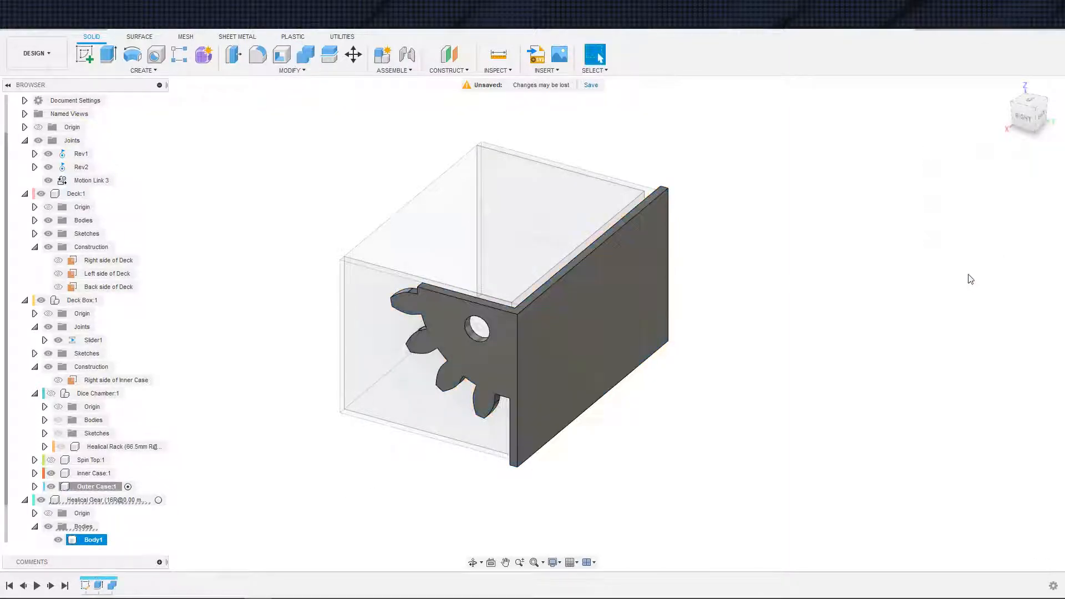
Collapse the Healical Gear component and activate the top-level assembly.
{"action": "scroll", "coordinate": [645, 398], "scroll_direction": "down", "scroll_amount": 2}
{"action": "middle_click_drag", "start_coordinate": [600, 422], "coordinate": [559, 417]}
{"action": "scroll", "coordinate": [609, 342], "scroll_direction": "up", "scroll_amount": 2}
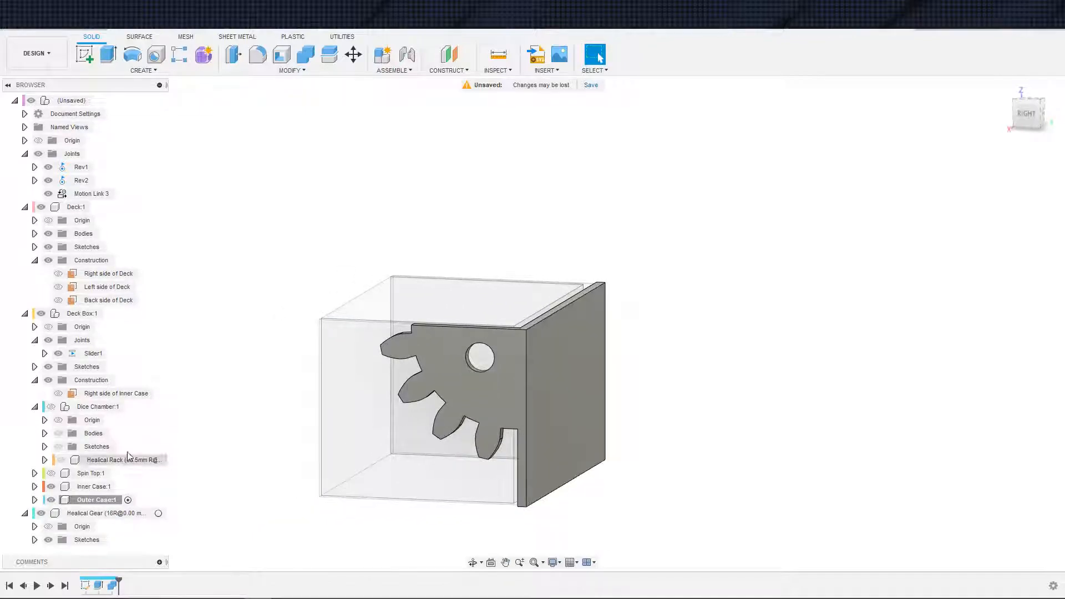
{"action": "left_click", "coordinate": [25, 514]}
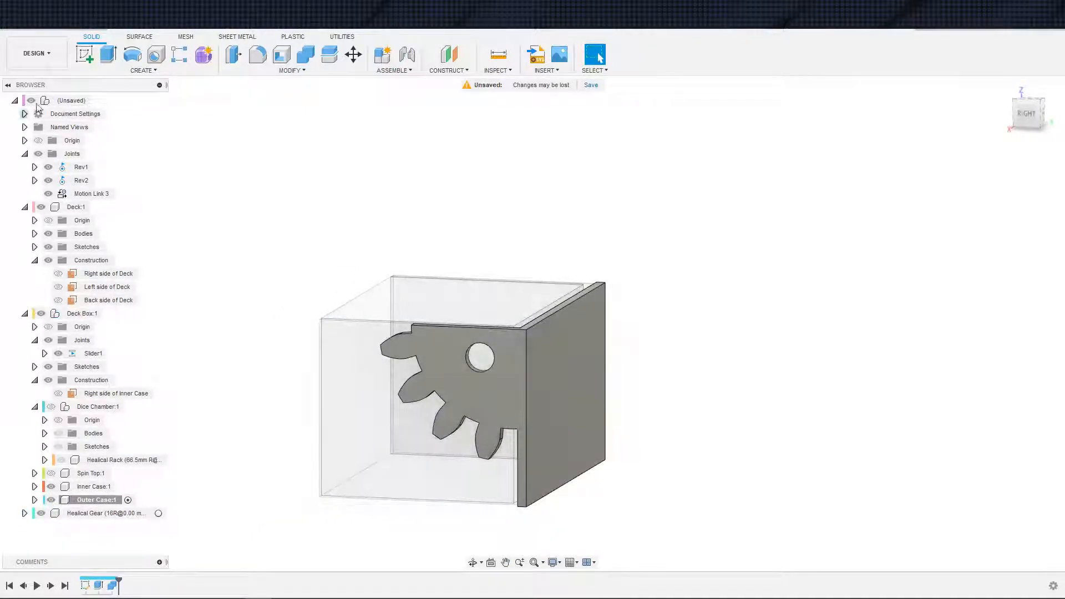
{"action": "left_click", "coordinate": [99, 101]}
{"action": "scroll", "coordinate": [215, 201], "scroll_direction": "down", "scroll_amount": 3}
{"action": "middle_click_drag", "start_coordinate": [213, 205], "coordinate": [311, 253], "text": "shift"}
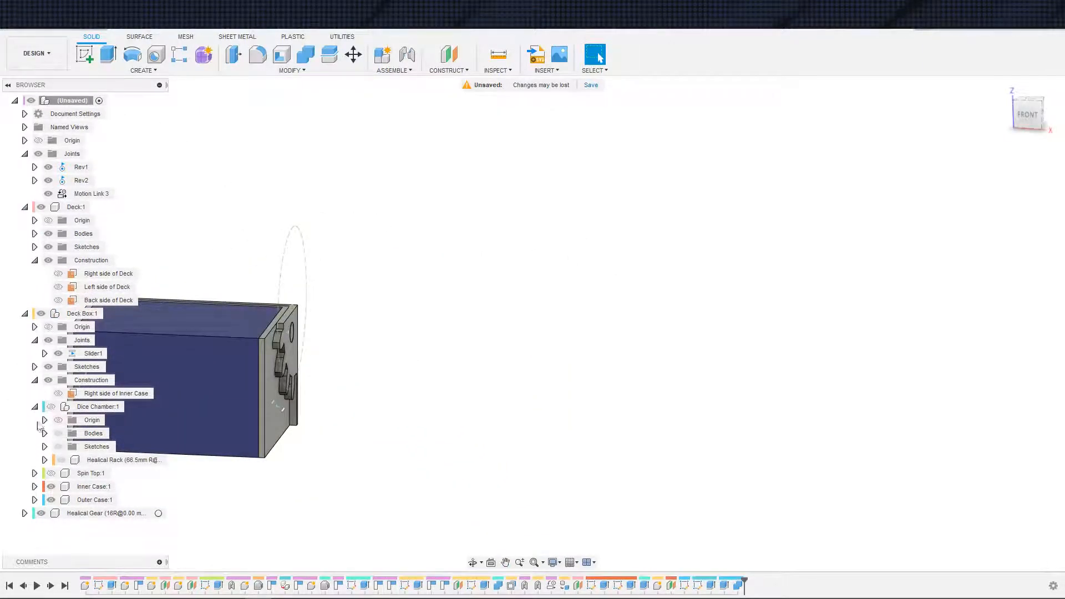
Show the Dice Chamber component but hide its bodies so only the helical rack is displayed.
{"action": "left_click", "coordinate": [97, 408]}
{"action": "key", "text": "v"}
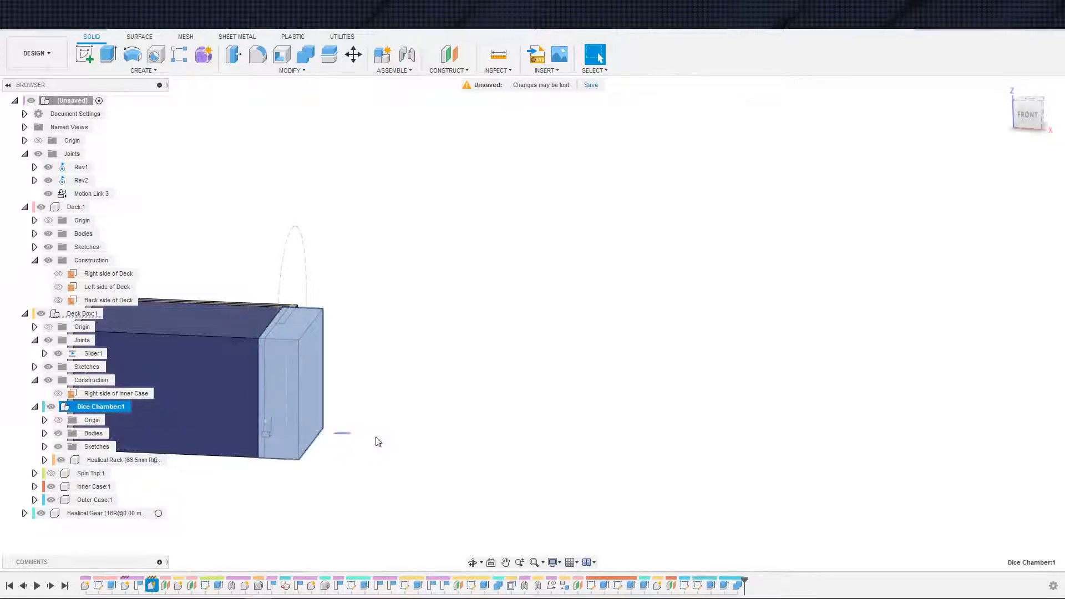
{"action": "left_click", "coordinate": [376, 437]}
{"action": "middle_click_drag", "start_coordinate": [371, 427], "coordinate": [368, 455], "text": "shift"}
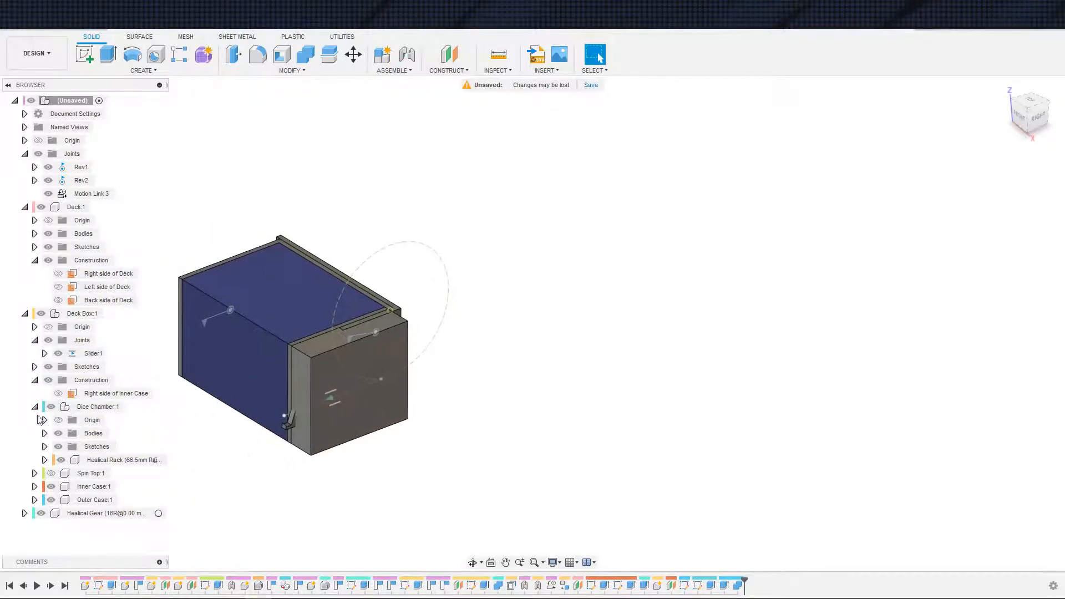
{"action": "left_click", "coordinate": [89, 434]}
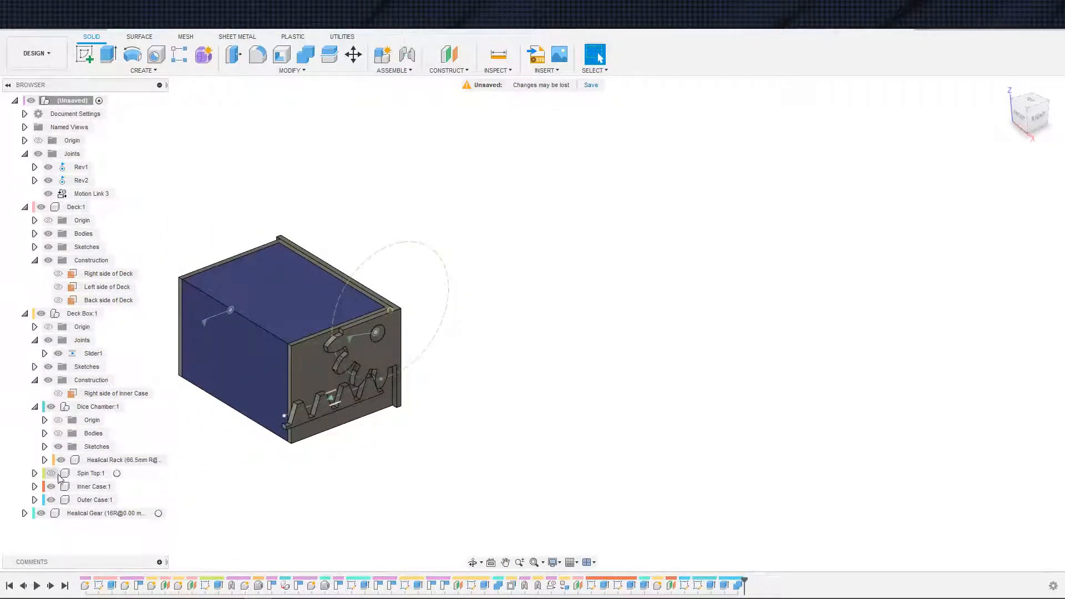
Open the Slider1 joint's drive value to check the rack's motion against the gear.
{"action": "middle_click_drag", "start_coordinate": [290, 489], "coordinate": [276, 463], "text": "shift"}
{"action": "double_click", "coordinate": [340, 404]}
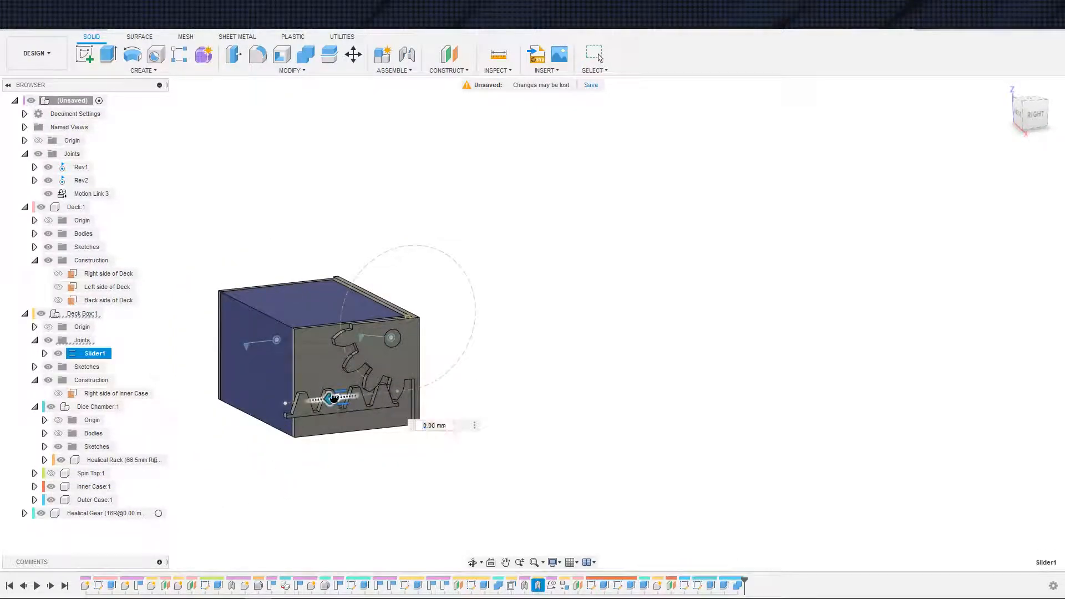
{"action": "left_click", "coordinate": [482, 377]}
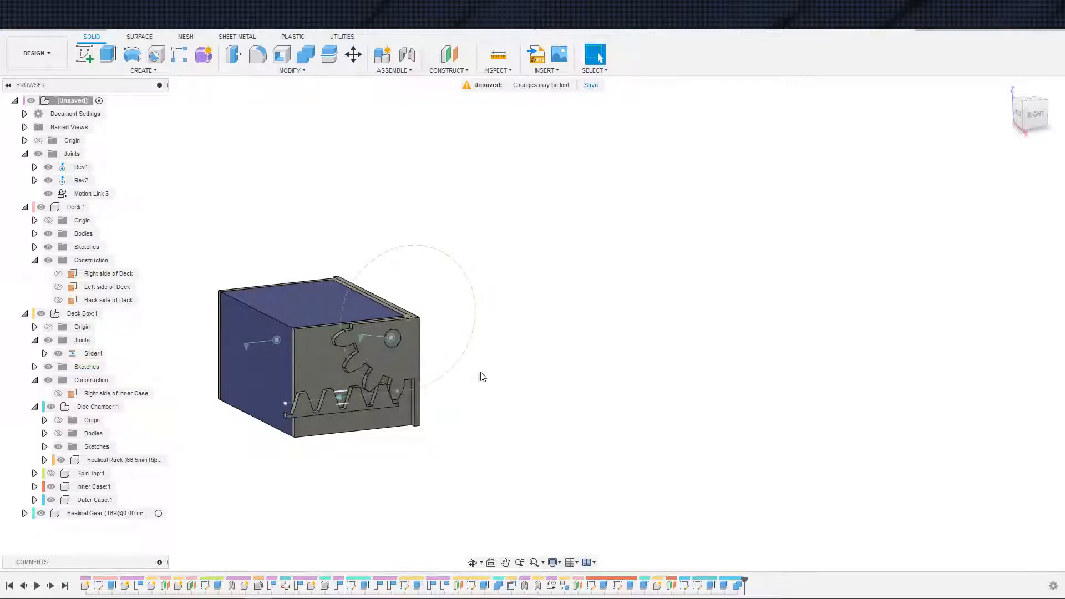
Locate the Rev2 joint in the timeline and delete it together with its dependent motion link.
{"action": "right_click", "coordinate": [349, 376]}
{"action": "left_click", "coordinate": [455, 412]}
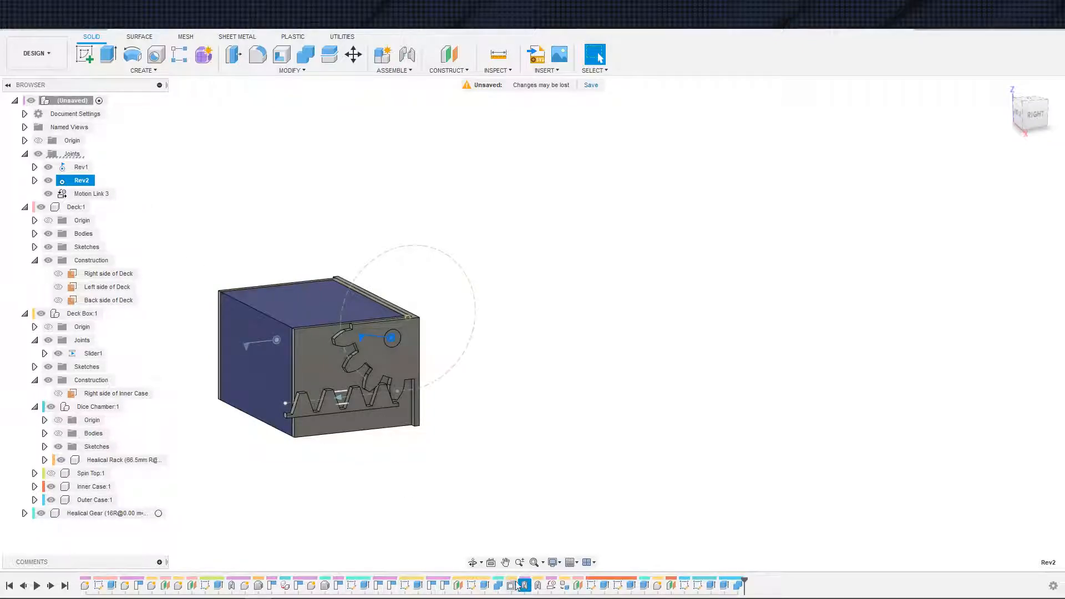
{"action": "left_click", "coordinate": [605, 526]}
{"action": "left_click", "coordinate": [524, 585]}
{"action": "key", "text": "Delete"}
{"action": "left_click", "coordinate": [494, 326]}
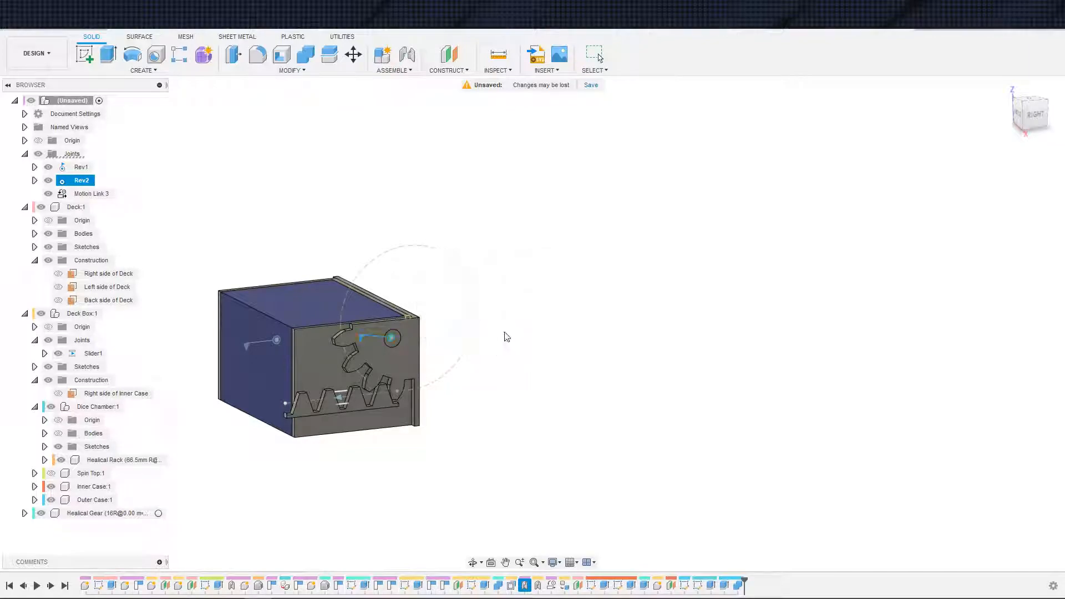
{"action": "scroll", "coordinate": [513, 485], "scroll_direction": "down", "scroll_amount": 2}
{"action": "scroll", "coordinate": [467, 447], "scroll_direction": "up", "scroll_amount": 2}
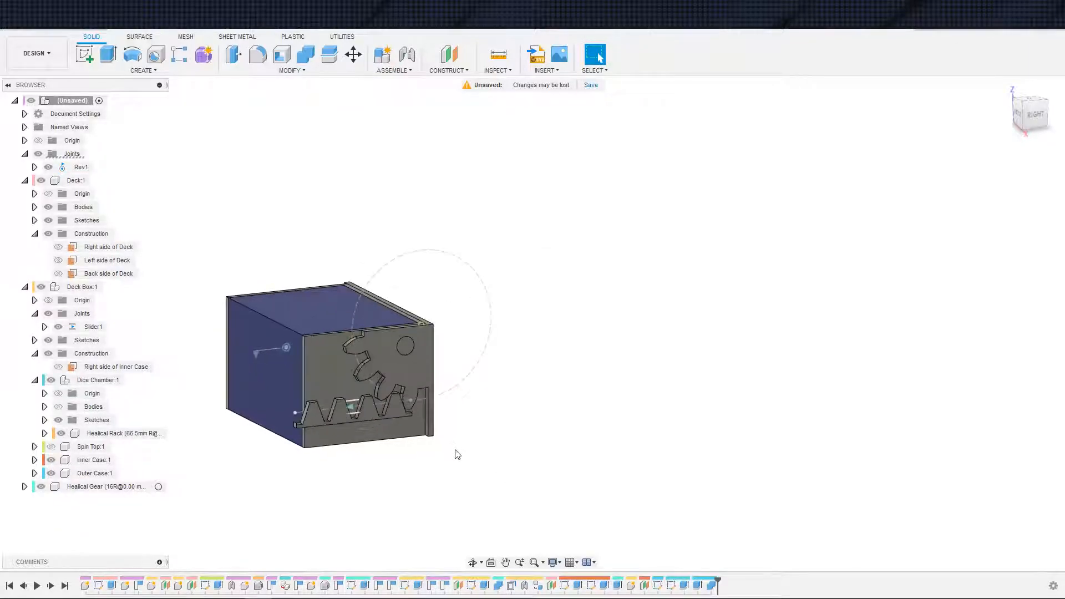
Start an As-built Joint between the two case components and hide Inner Case to expose the pivot hole.
{"action": "middle_click_drag", "start_coordinate": [456, 447], "coordinate": [564, 466]}
{"action": "left_click", "coordinate": [394, 71]}
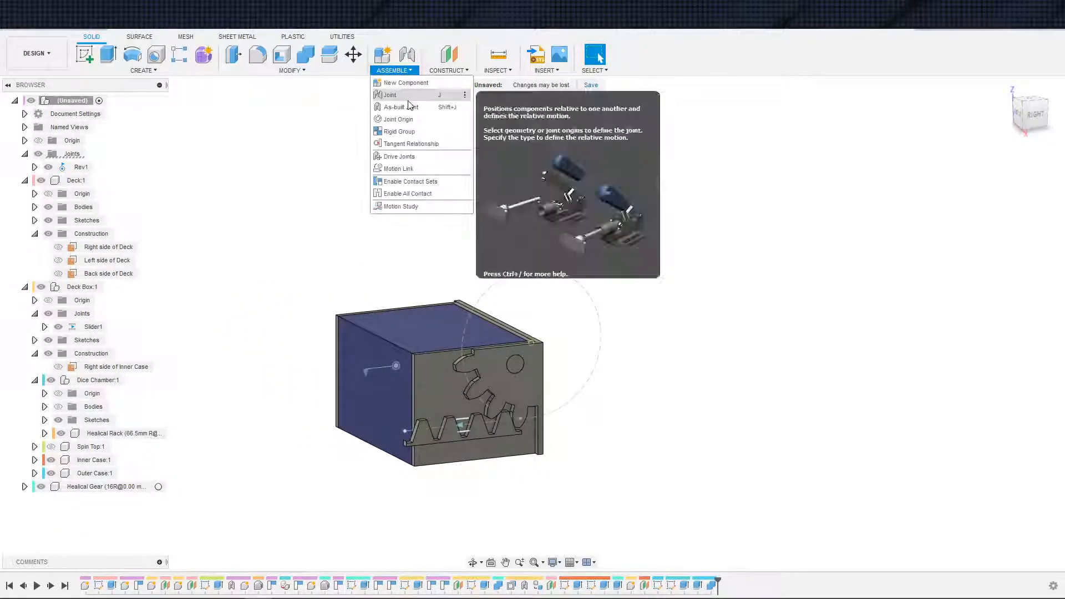
{"action": "left_click", "coordinate": [404, 109]}
{"action": "scroll", "coordinate": [500, 321], "scroll_direction": "up", "scroll_amount": 3}
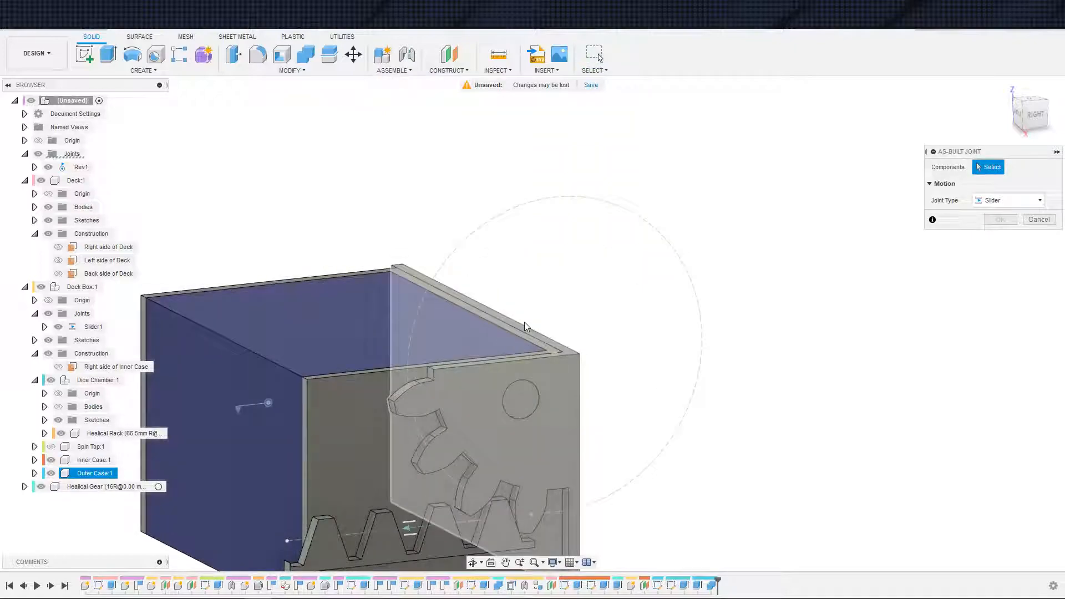
{"action": "left_click", "coordinate": [554, 471]}
{"action": "left_click", "coordinate": [340, 455]}
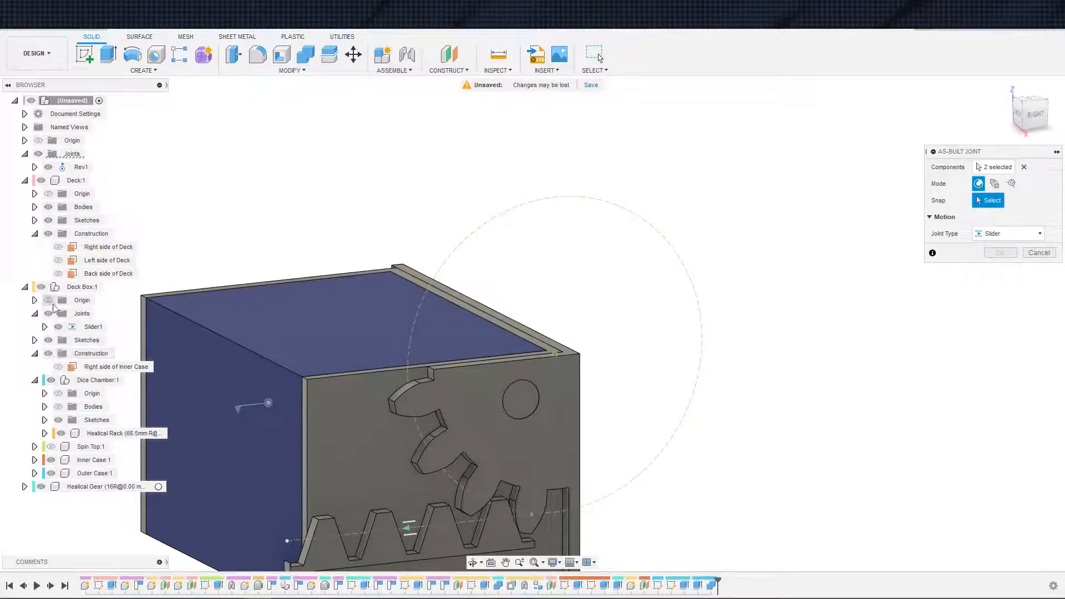
{"action": "left_click", "coordinate": [51, 460]}
{"action": "scroll", "coordinate": [530, 422], "scroll_direction": "up", "scroll_amount": 5}
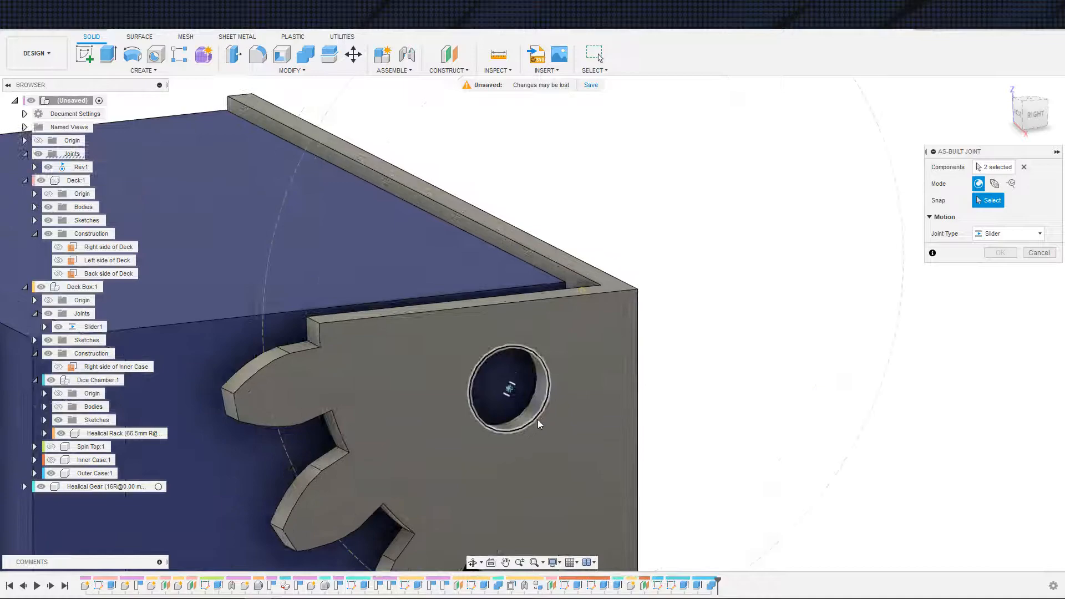
Create a Revolute as-built joint between Outer Case and Inner Case, with its axis centred on the pivot hole.
{"action": "left_click", "coordinate": [1002, 234]}
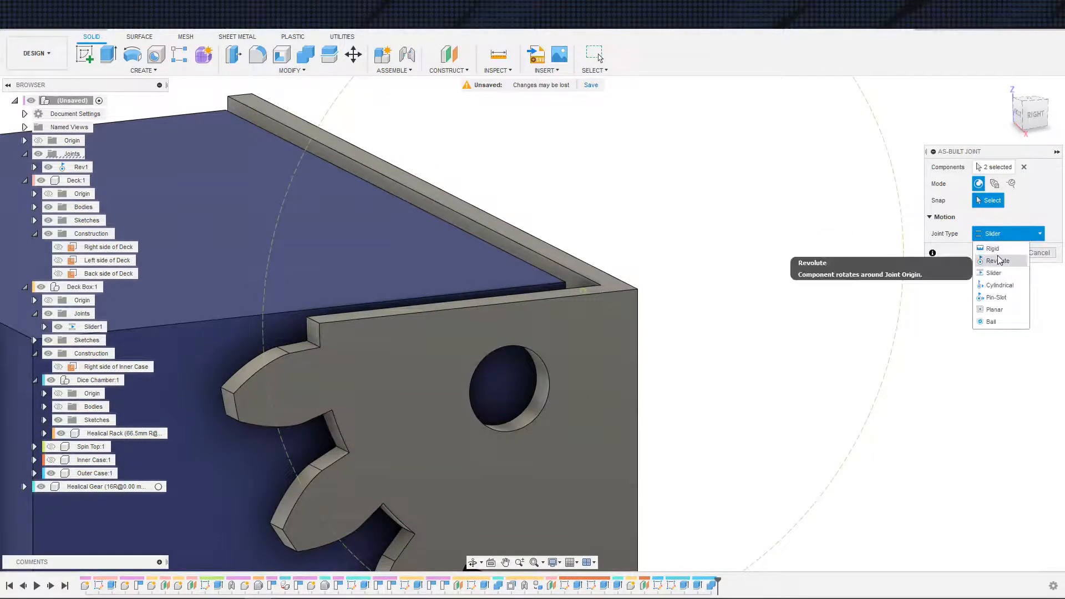
{"action": "left_click", "coordinate": [999, 261]}
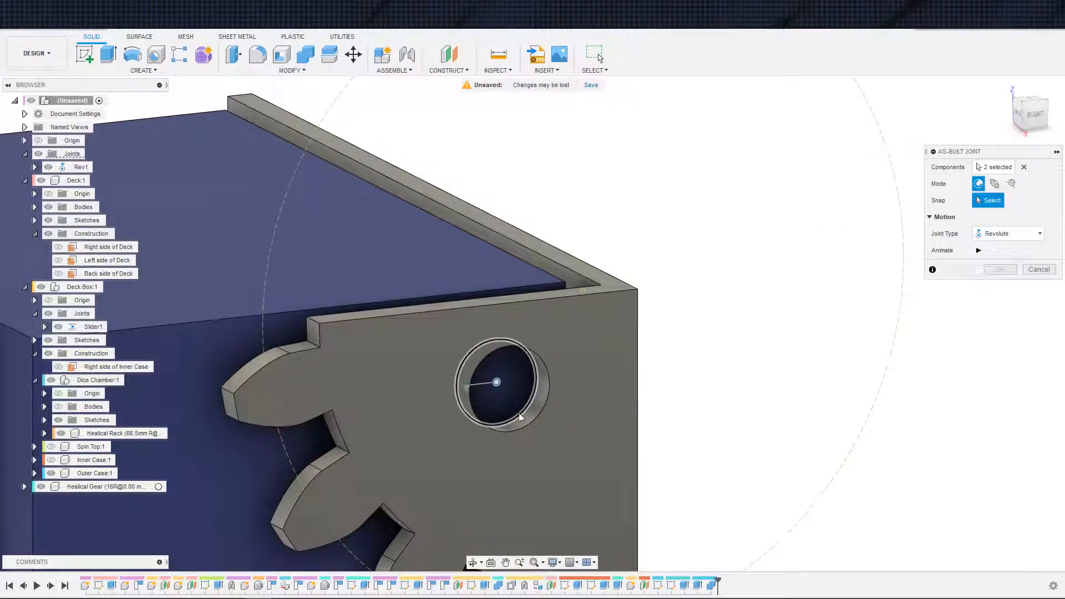
{"action": "middle_click_drag", "start_coordinate": [519, 417], "coordinate": [623, 448], "text": "shift"}
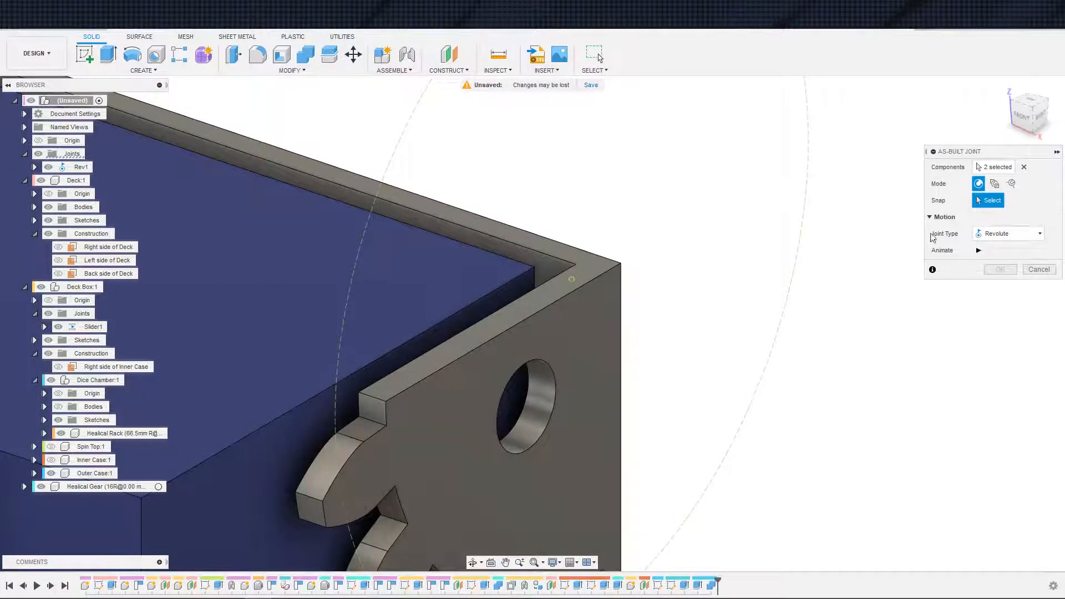
{"action": "left_click", "coordinate": [1025, 167]}
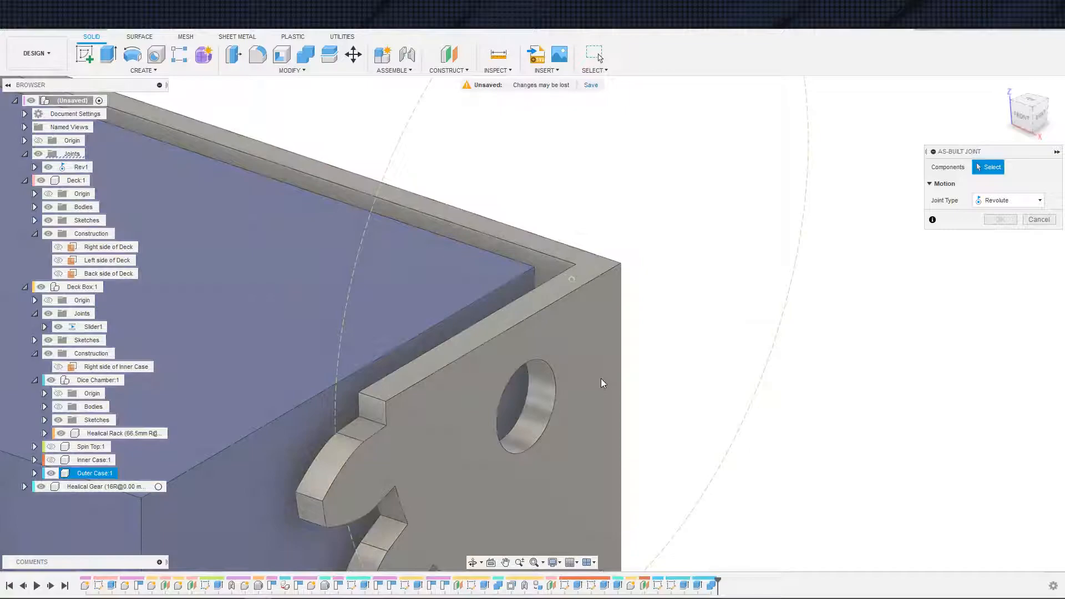
{"action": "left_click", "coordinate": [572, 421]}
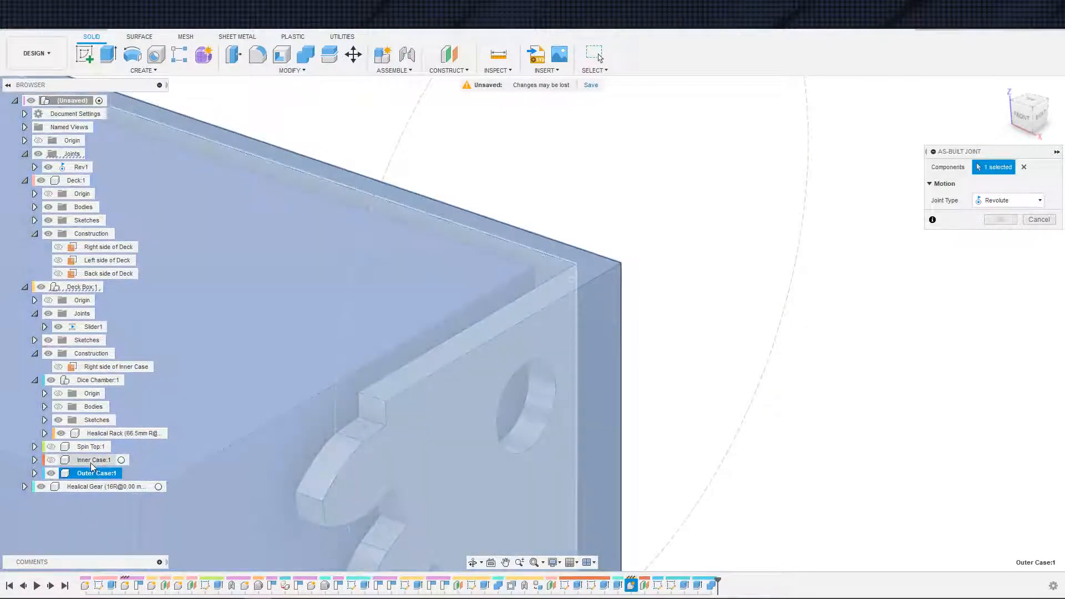
{"action": "left_click", "coordinate": [91, 461]}
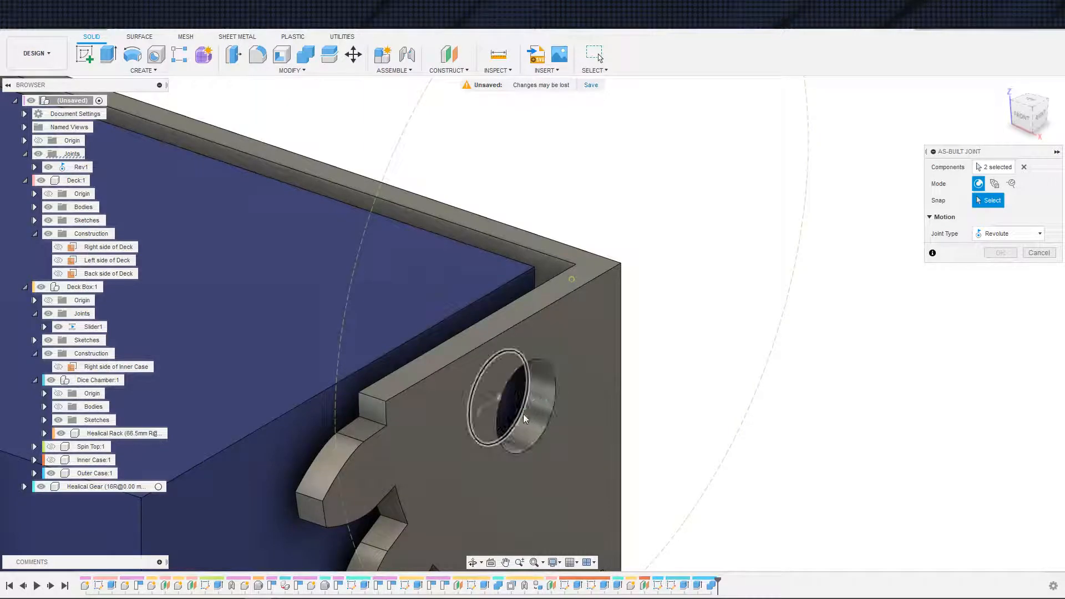
{"action": "left_click", "coordinate": [512, 412]}
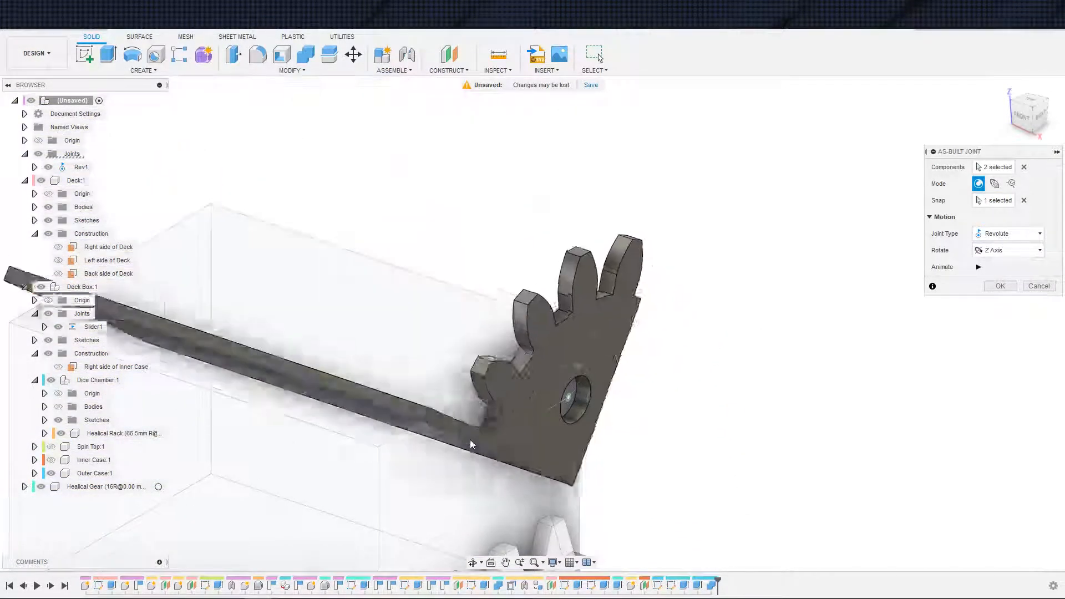
{"action": "left_click", "coordinate": [988, 290]}
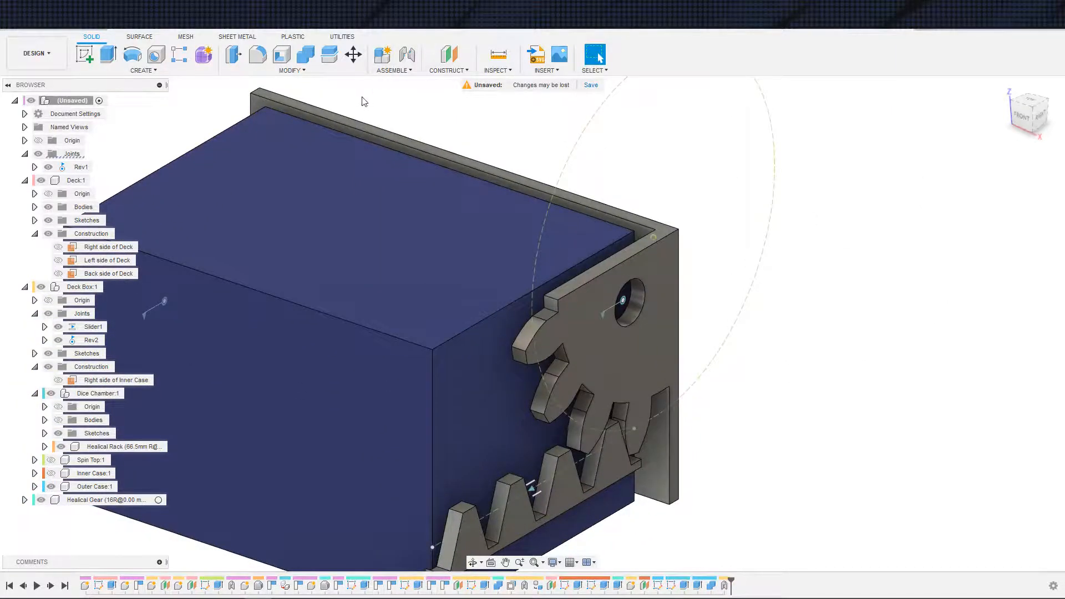
Start a Motion Link between the Slider1 and Rev2 joints.
{"action": "left_click", "coordinate": [291, 70]}
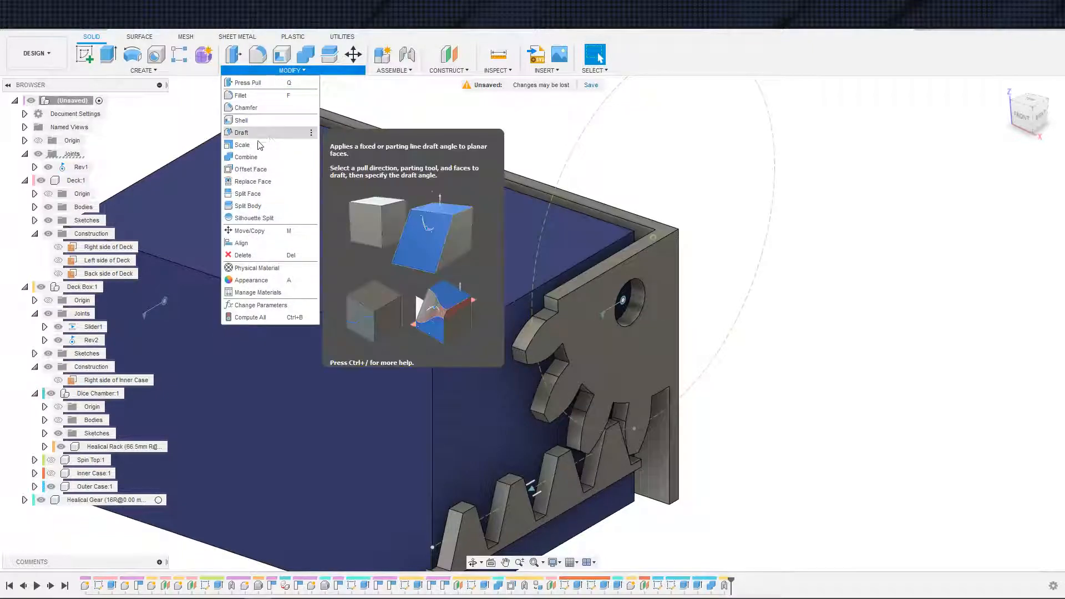
{"action": "left_click", "coordinate": [394, 70]}
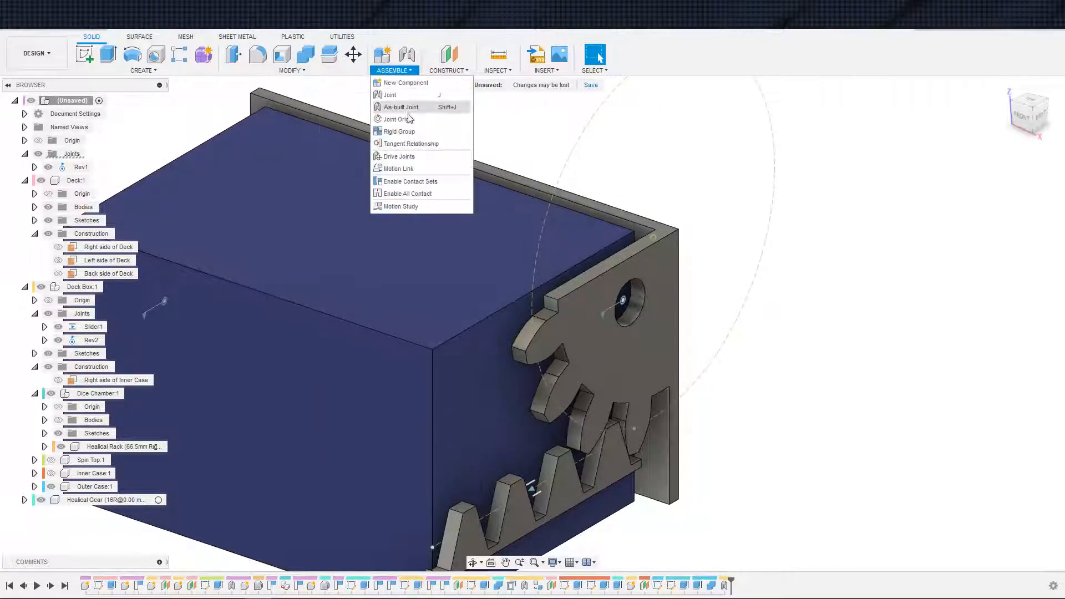
{"action": "left_click", "coordinate": [399, 168]}
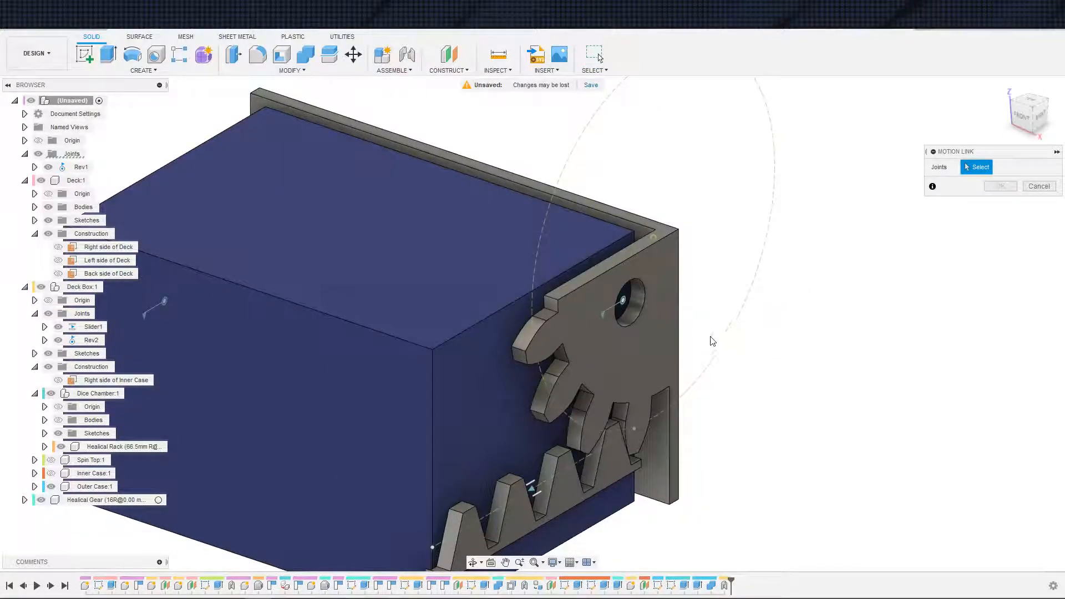
{"action": "left_click", "coordinate": [534, 497]}
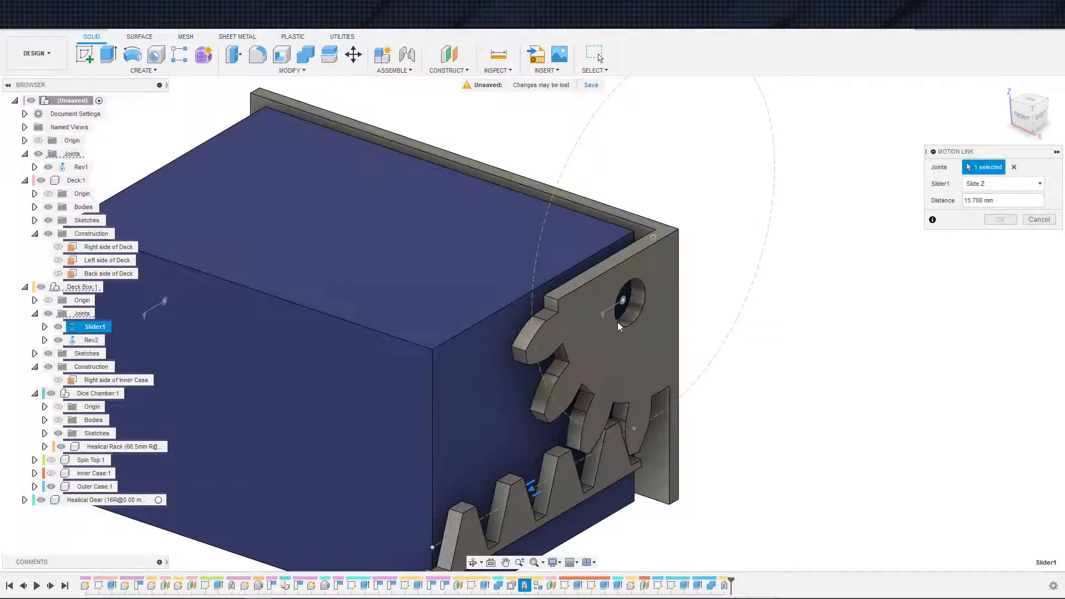
{"action": "left_click", "coordinate": [623, 303]}
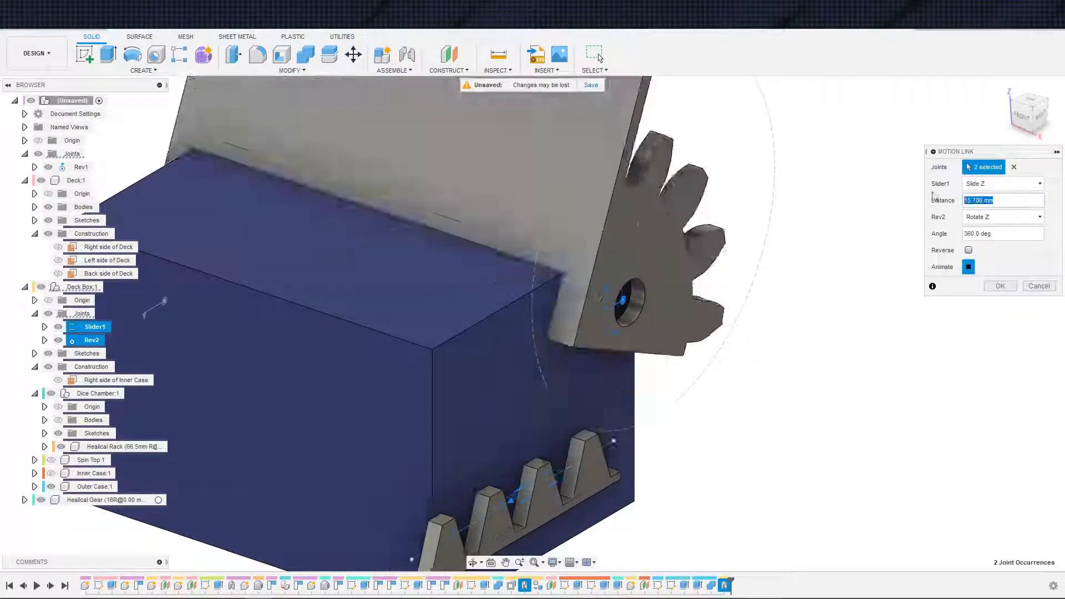
Set the motion link to a 66 mm slide distance per 90 degrees of rotation and create it.
{"action": "left_click", "coordinate": [981, 234]}
{"action": "type", "text": "960"}
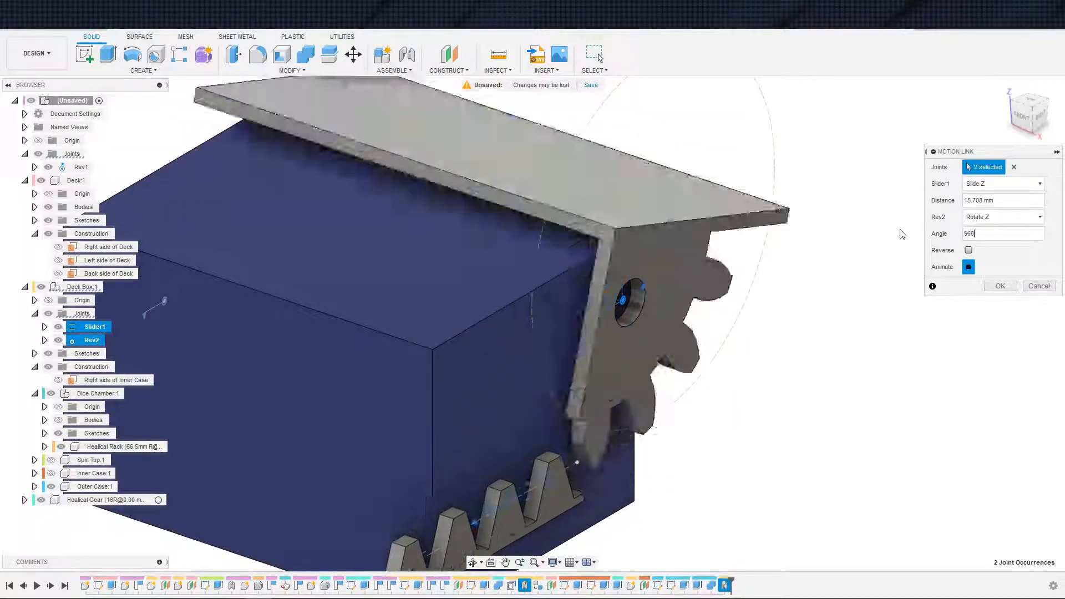
{"action": "key", "text": "BackSpace"}
{"action": "key", "text": "BackSpace"}
{"action": "key", "text": "BackSpace"}
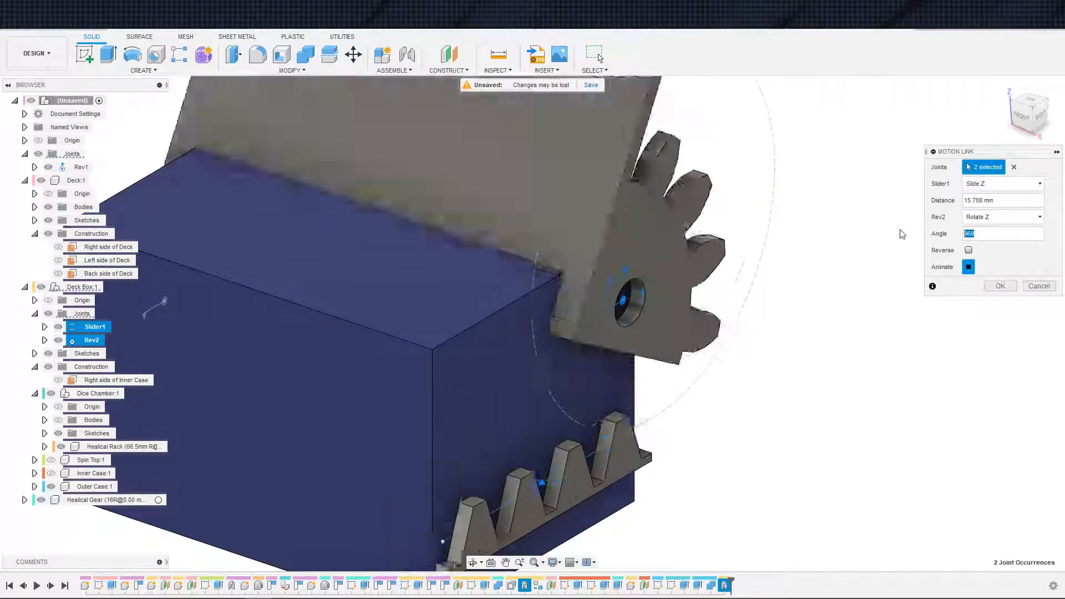
{"action": "type", "text": "90"}
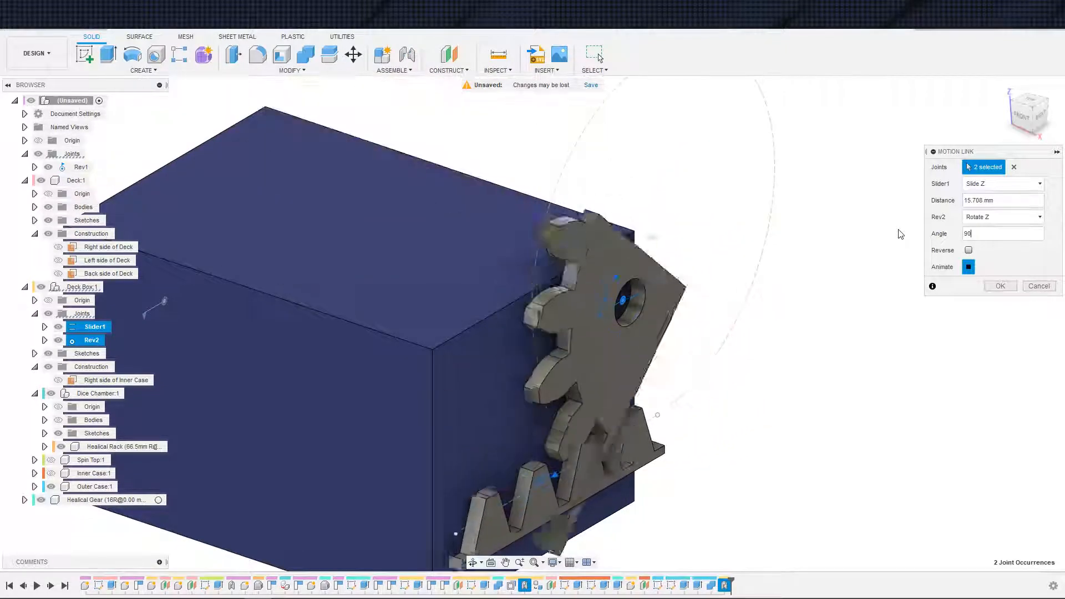
{"action": "left_click", "coordinate": [965, 200]}
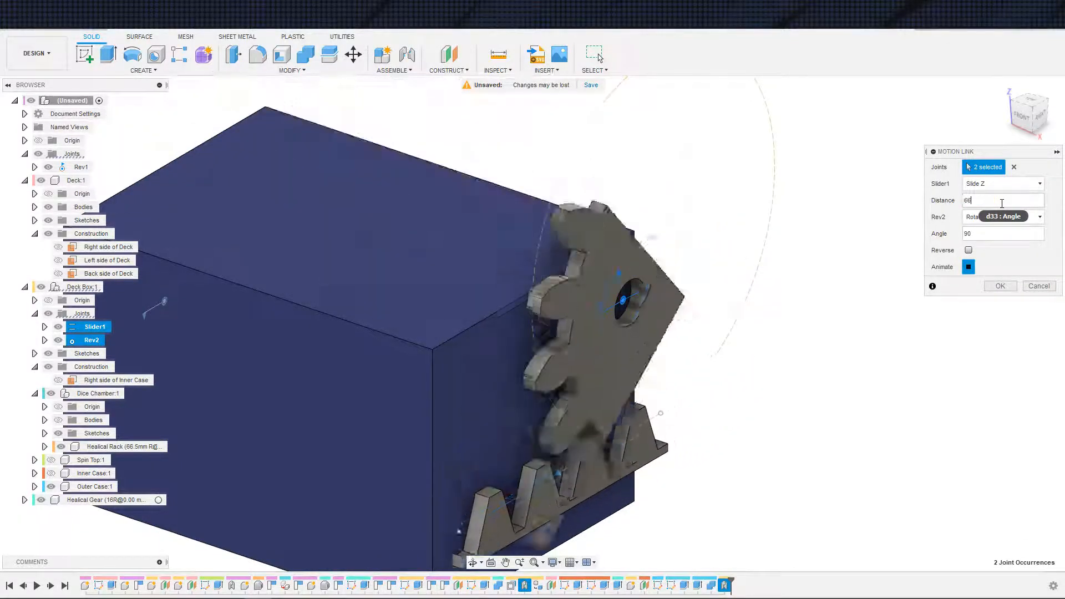
{"action": "type", "text": "66"}
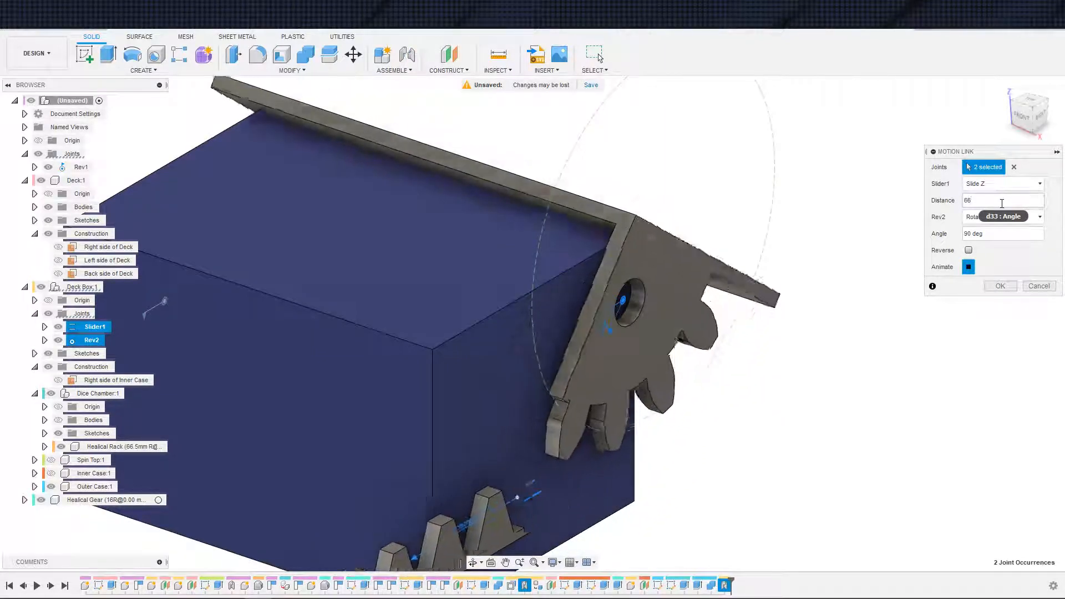
{"action": "key", "text": "Return"}
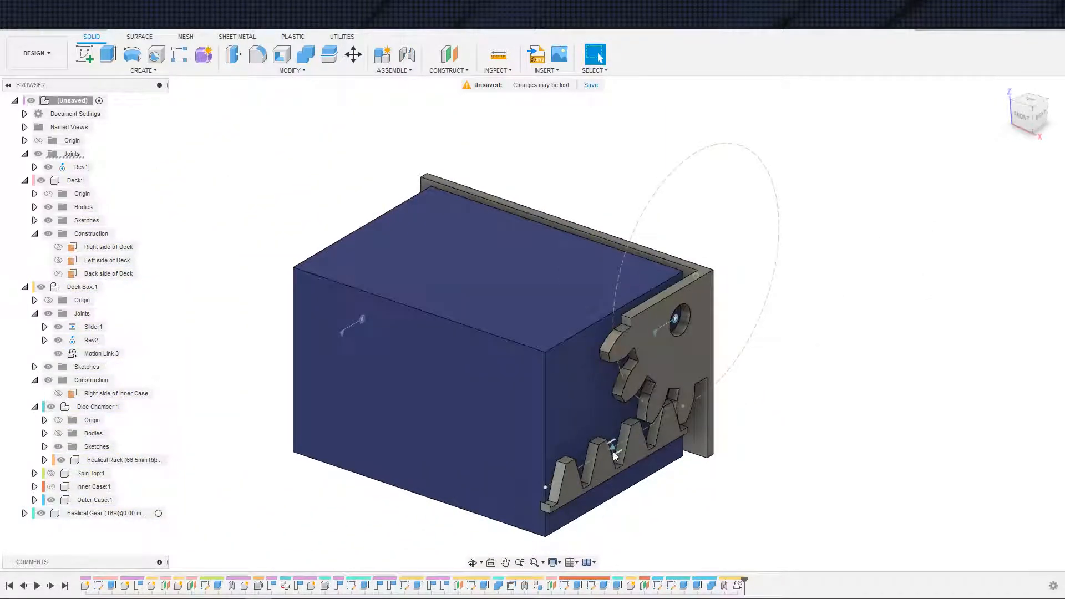
Check the linked motion by driving Slider1, and reverse the direction of the motion link.
{"action": "left_click", "coordinate": [615, 456]}
{"action": "left_click_drag", "start_coordinate": [613, 452], "coordinate": [654, 444]}
{"action": "double_click", "coordinate": [726, 585]}
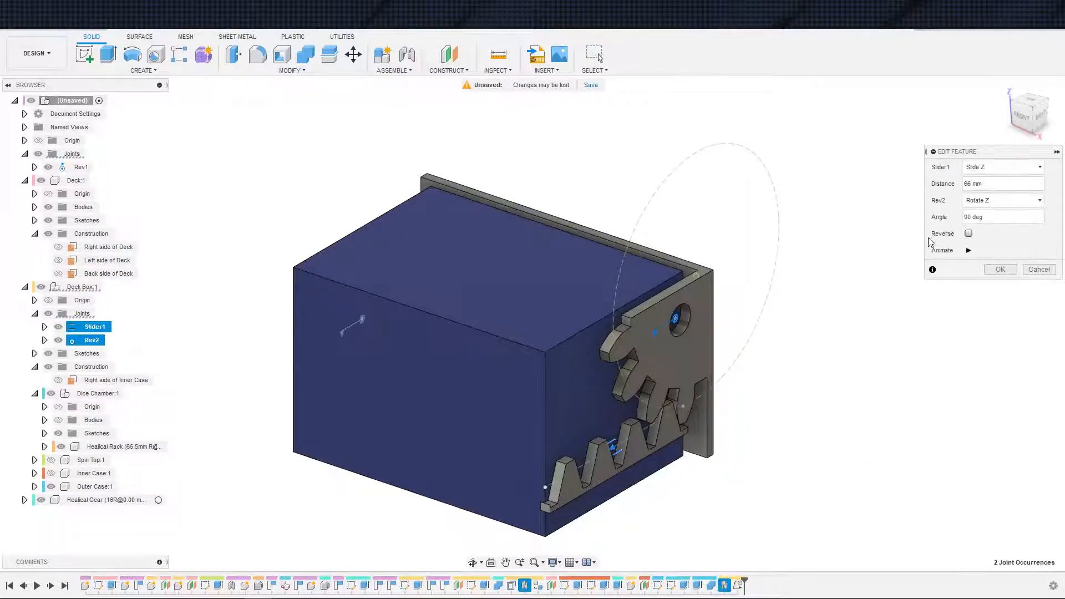
{"action": "left_click", "coordinate": [1000, 269]}
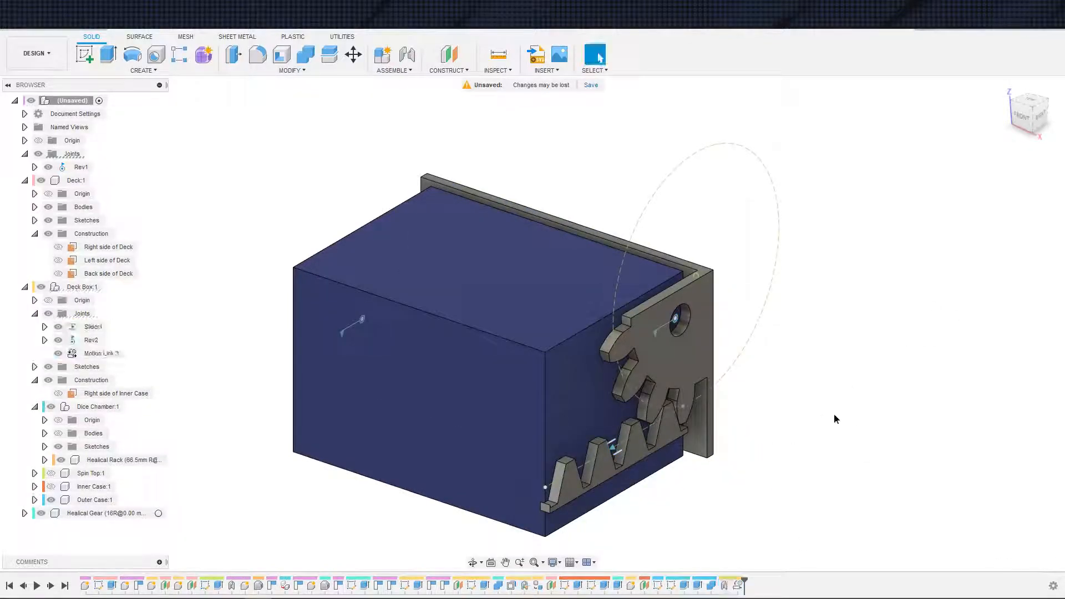
Drive the Slider1 joint to check the motion of the reversed link.
{"action": "left_click", "coordinate": [618, 450]}
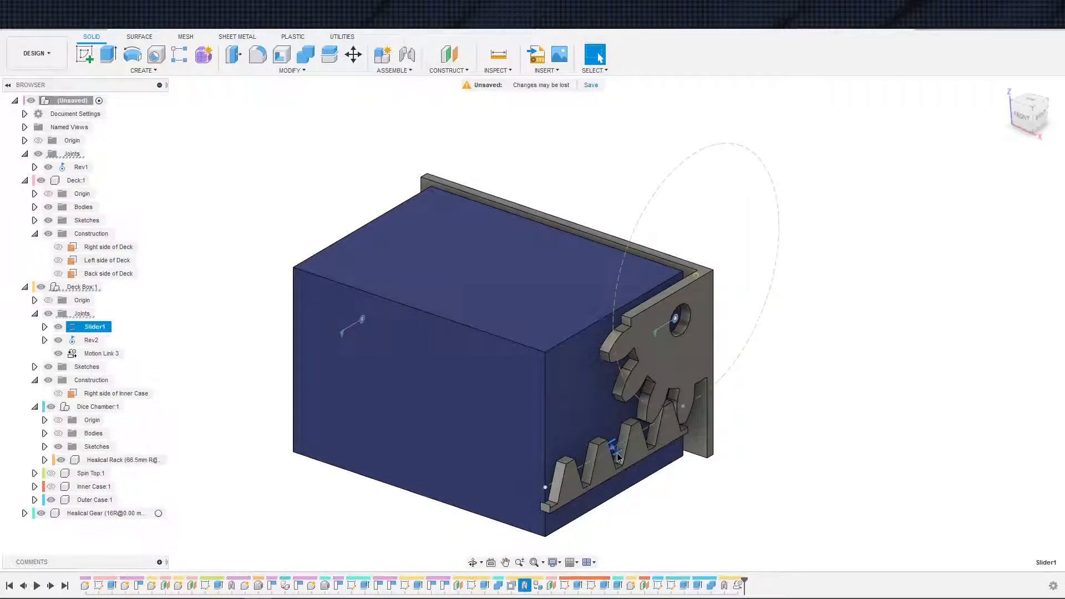
{"action": "mouse_move", "coordinate": [619, 450]}
{"action": "left_mouse_down"}
{"action": "mouse_move", "coordinate": [784, 433]}
{"action": "mouse_move", "coordinate": [632, 469]}
{"action": "mouse_move", "coordinate": [763, 438]}
{"action": "mouse_move", "coordinate": [654, 471]}
{"action": "mouse_move", "coordinate": [625, 468]}
{"action": "left_mouse_up"}
{"action": "key", "text": "Escape"}
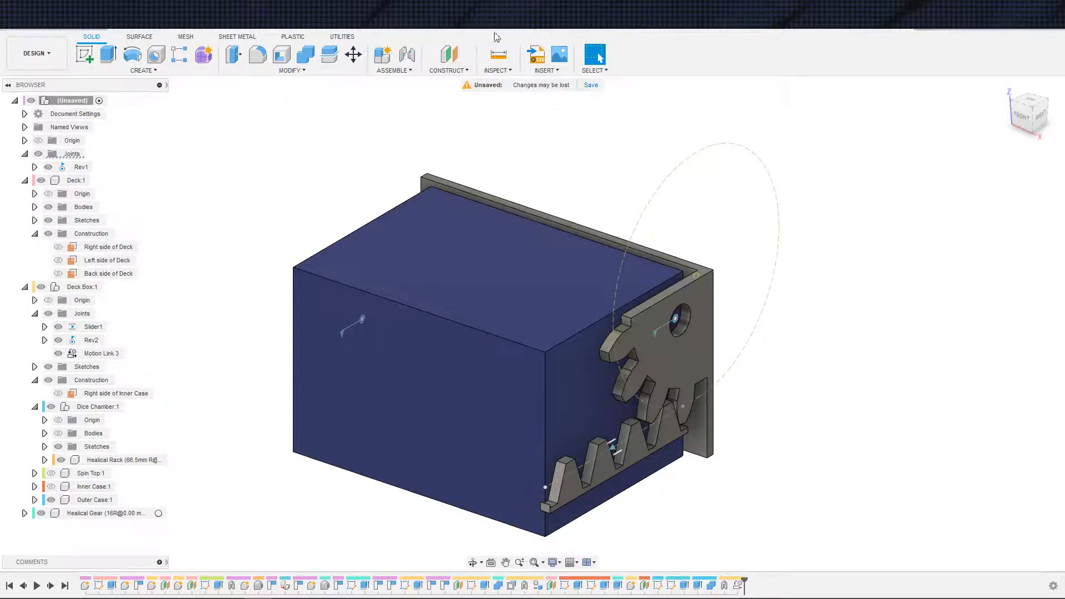
Start a measurement near the rack and review the motion link's distance and angle settings.
{"action": "left_click", "coordinate": [499, 54]}
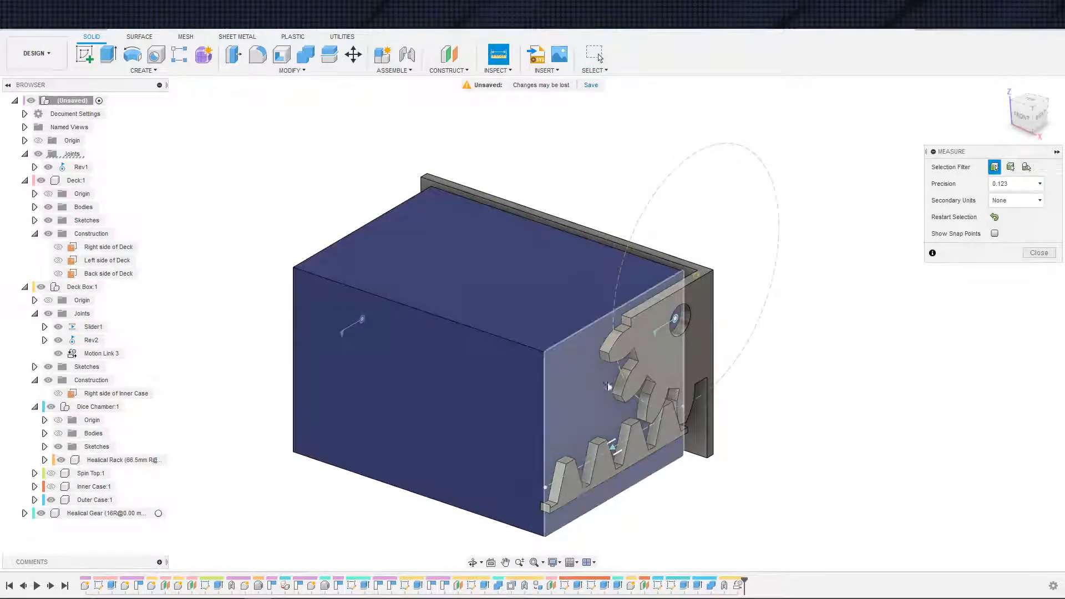
{"action": "left_click", "coordinate": [611, 487]}
{"action": "key", "text": "Escape"}
{"action": "double_click", "coordinate": [738, 586]}
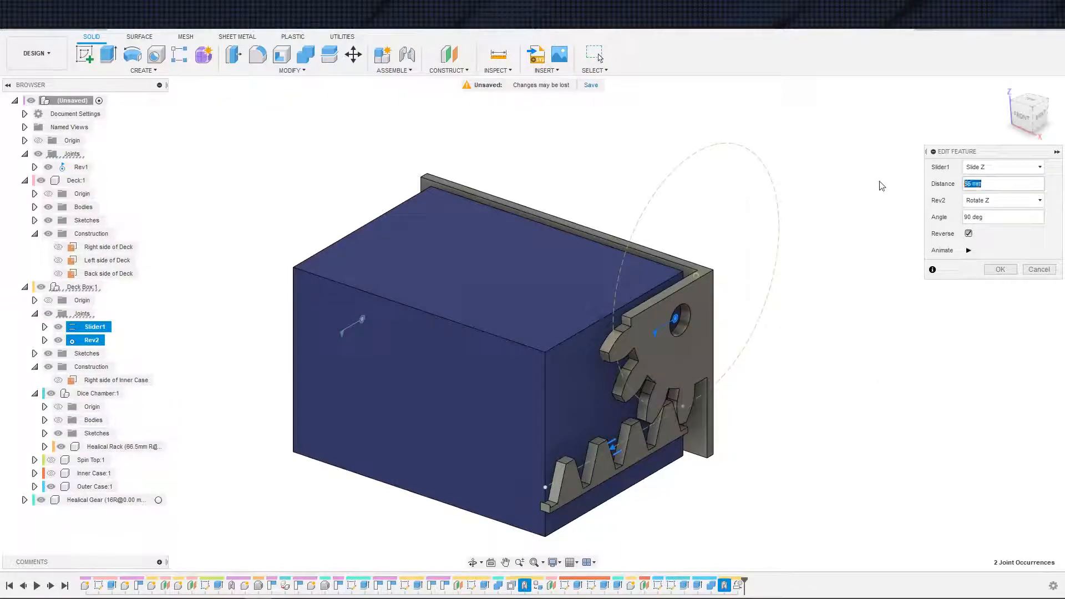
{"action": "key", "text": "Return"}
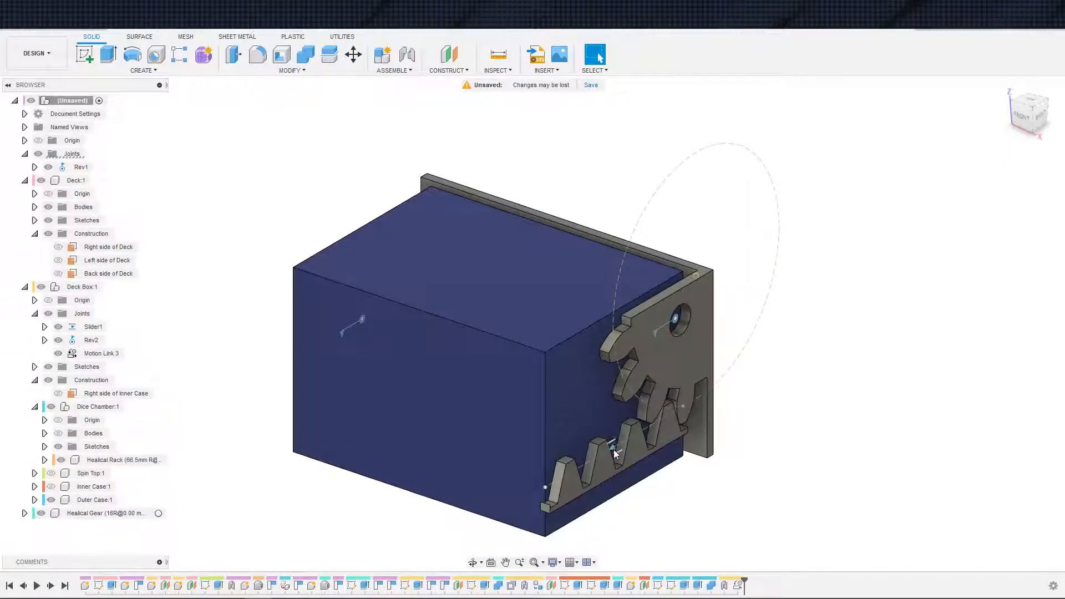
Drive Slider1 to -70 mm and inspect from the side how the rack teeth mesh with the turning gear.
{"action": "left_click_drag", "start_coordinate": [611, 450], "coordinate": [794, 436]}
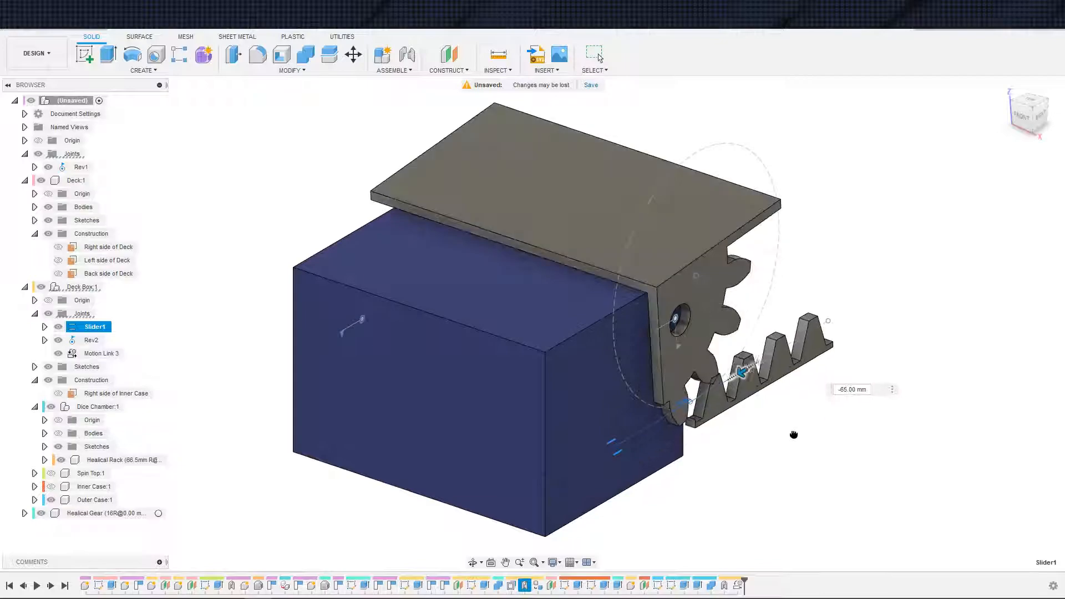
{"action": "middle_click_drag", "start_coordinate": [794, 433], "coordinate": [655, 448], "text": "shift"}
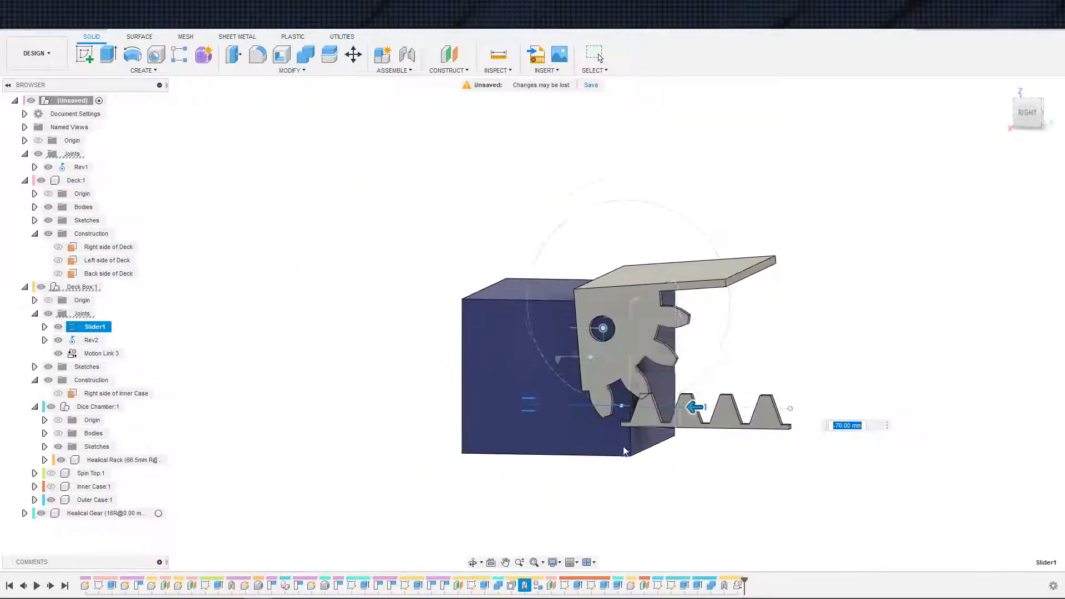
{"action": "scroll", "coordinate": [645, 442], "scroll_direction": "up", "scroll_amount": 3}
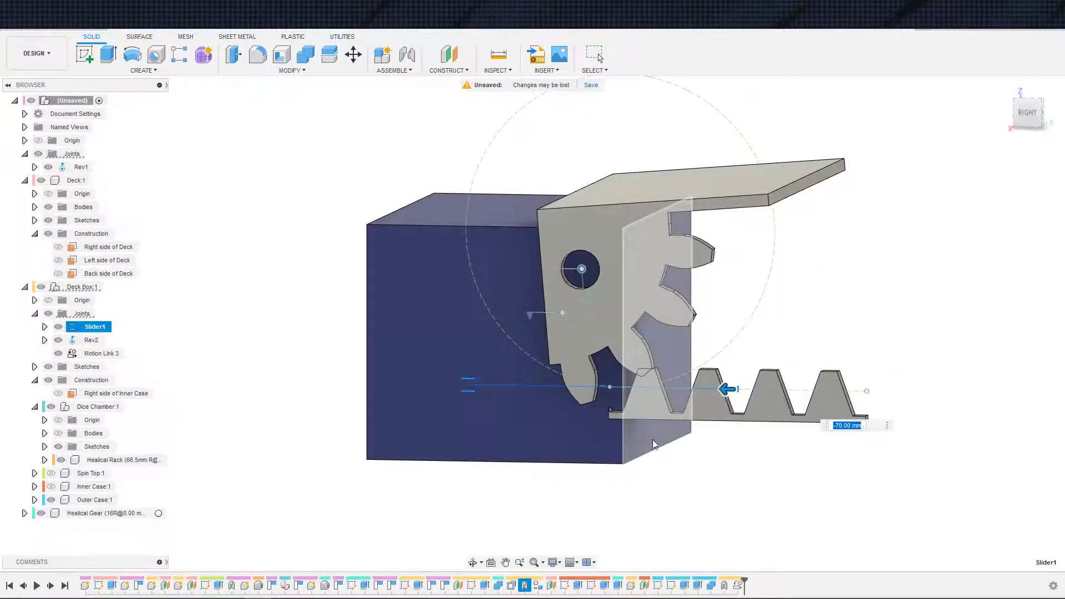
{"action": "middle_click_drag", "start_coordinate": [697, 461], "coordinate": [622, 470]}
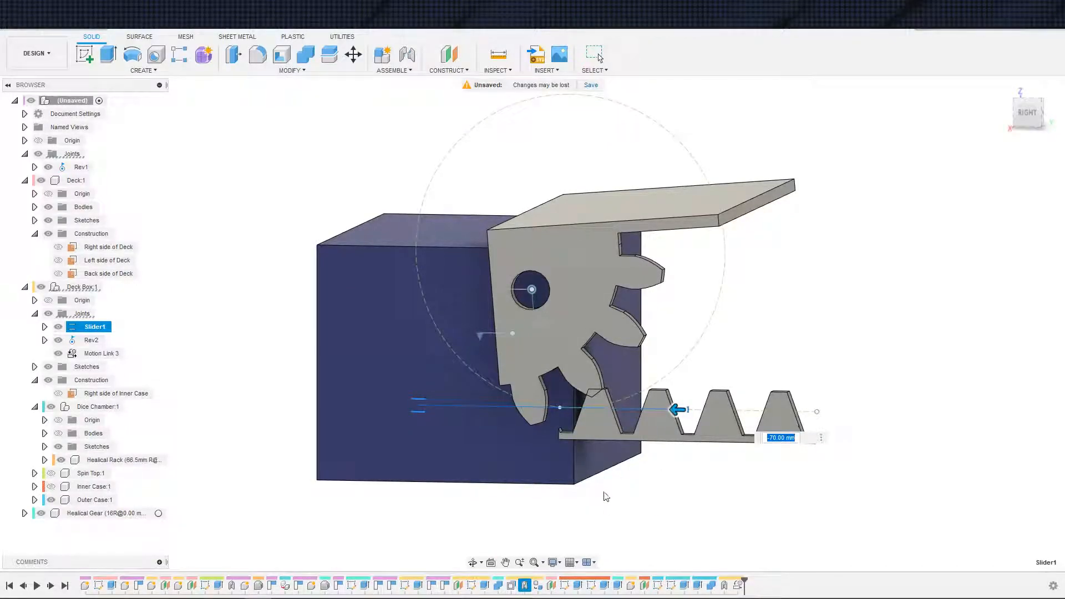
{"action": "key", "text": "Escape"}
{"action": "middle_click_drag", "start_coordinate": [626, 491], "coordinate": [543, 499], "text": "shift"}
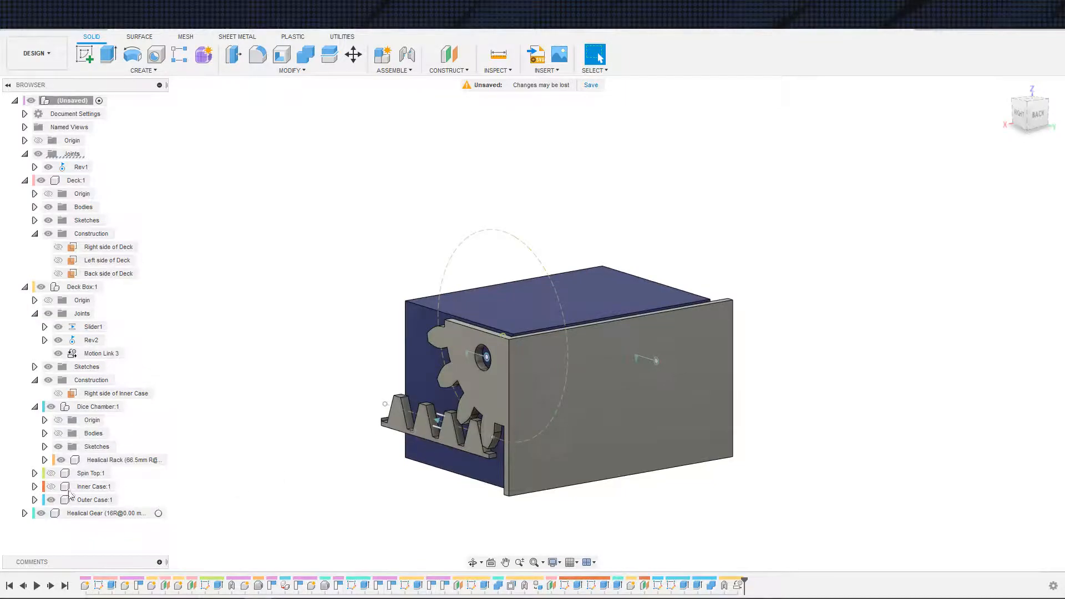
Activate the Outer Case component for editing, with its gear and the rack in side view.
{"action": "left_click", "coordinate": [91, 500]}
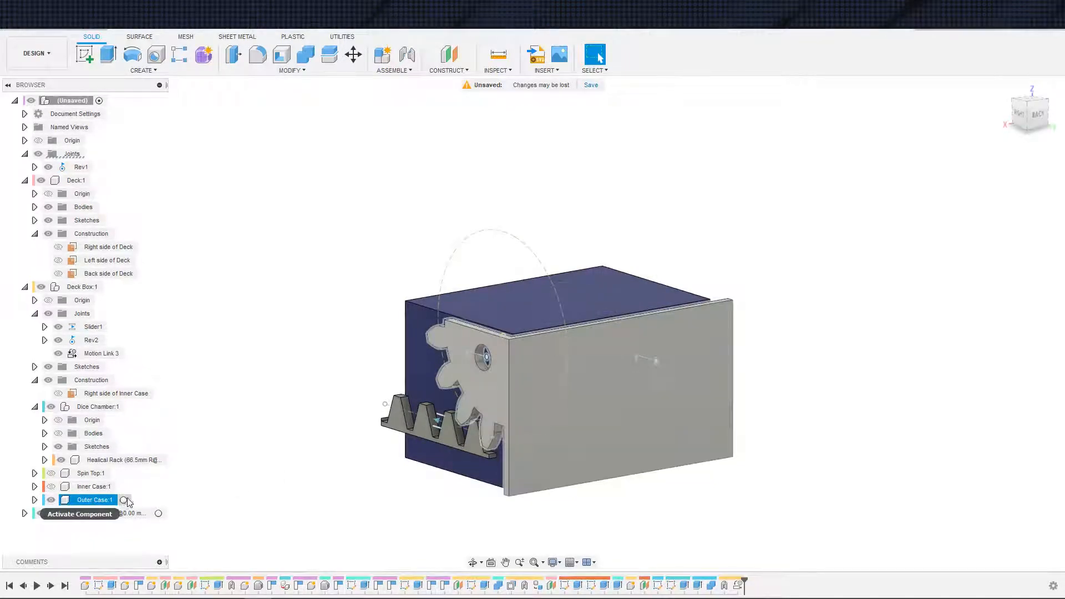
{"action": "left_click", "coordinate": [125, 500]}
{"action": "middle_click_drag", "start_coordinate": [311, 509], "coordinate": [478, 494], "text": "shift"}
{"action": "scroll", "coordinate": [467, 484], "scroll_direction": "up", "scroll_amount": 3}
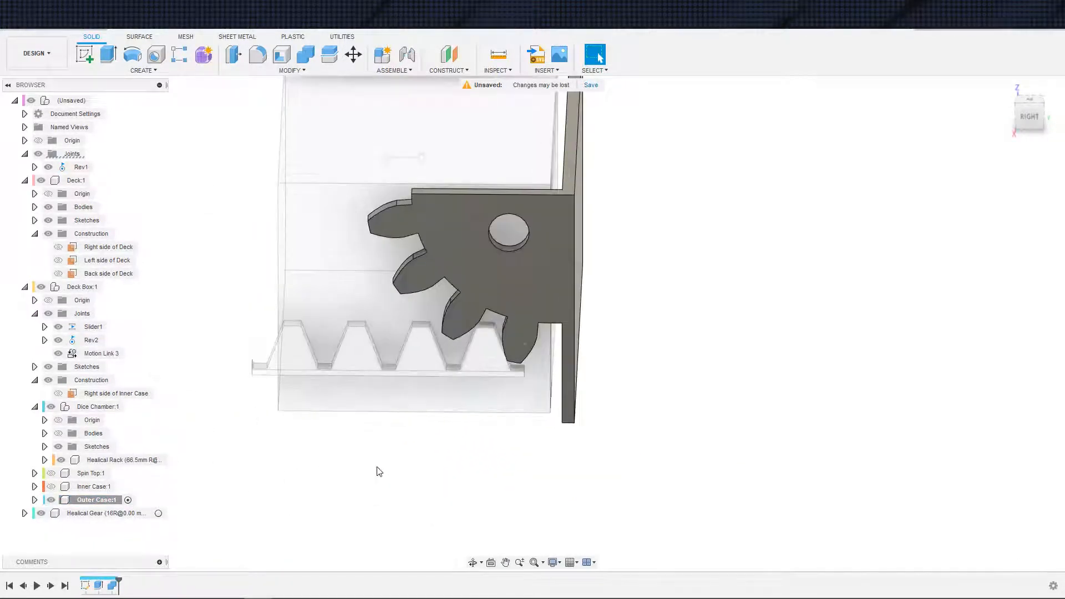
{"action": "middle_click_drag", "start_coordinate": [379, 472], "coordinate": [474, 553]}
Move the Healical Rack component from Dice Chamber into Outer Case and expand Outer Case's contents.
{"action": "left_click_drag", "start_coordinate": [123, 463], "coordinate": [95, 501]}
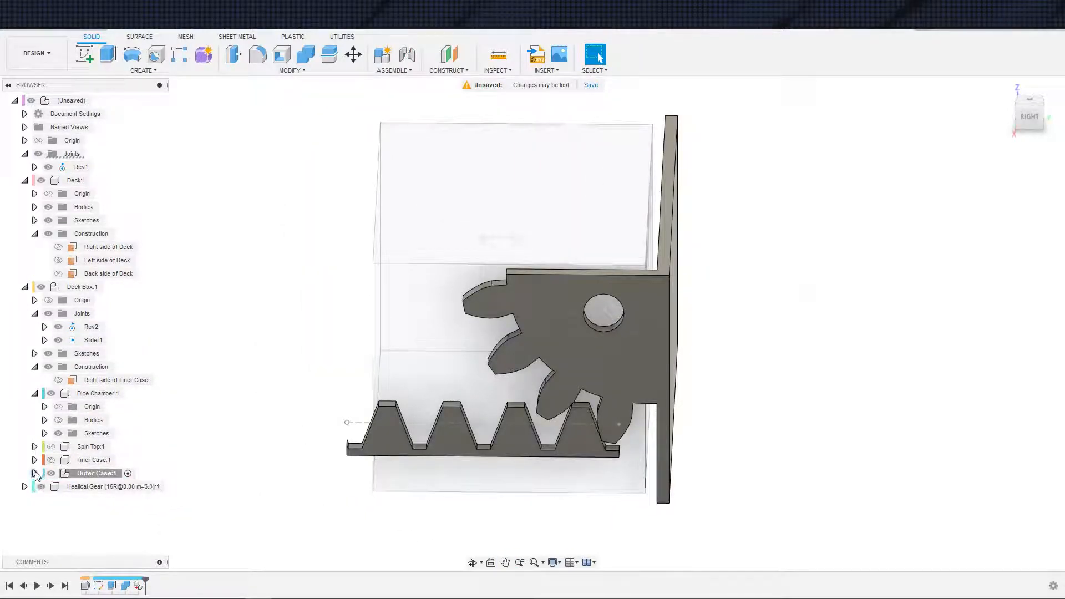
{"action": "left_click", "coordinate": [34, 474]}
{"action": "middle_click_drag", "start_coordinate": [409, 525], "coordinate": [225, 546]}
{"action": "middle_click_drag", "start_coordinate": [328, 534], "coordinate": [373, 525]}
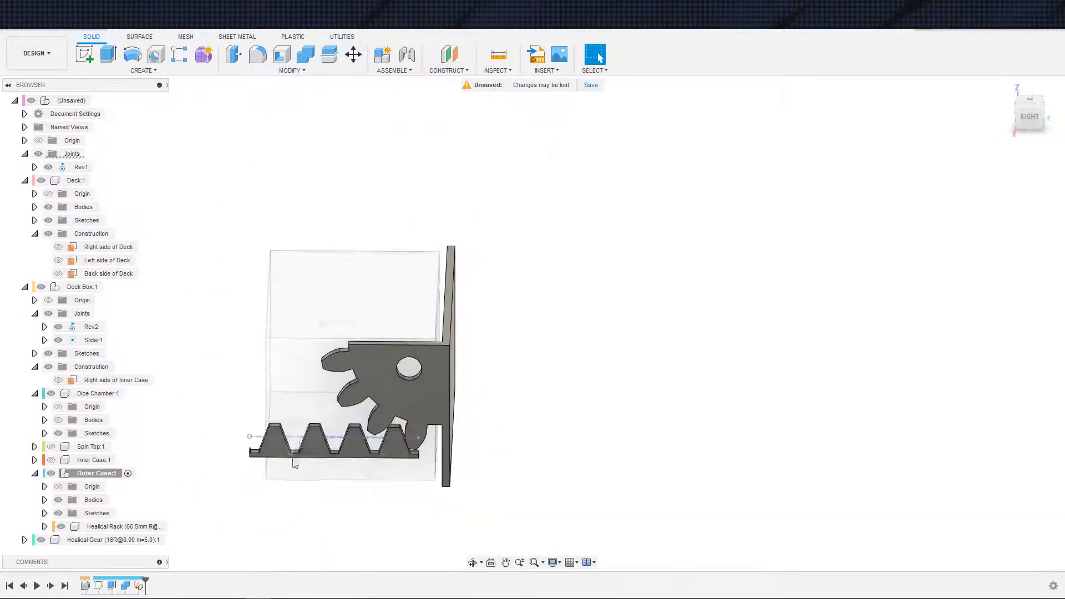
Create an offset plane on the gear's outer face in Outer Case and rename it Outside of Gear.
{"action": "middle_click_drag", "start_coordinate": [349, 451], "coordinate": [384, 402], "text": "shift"}
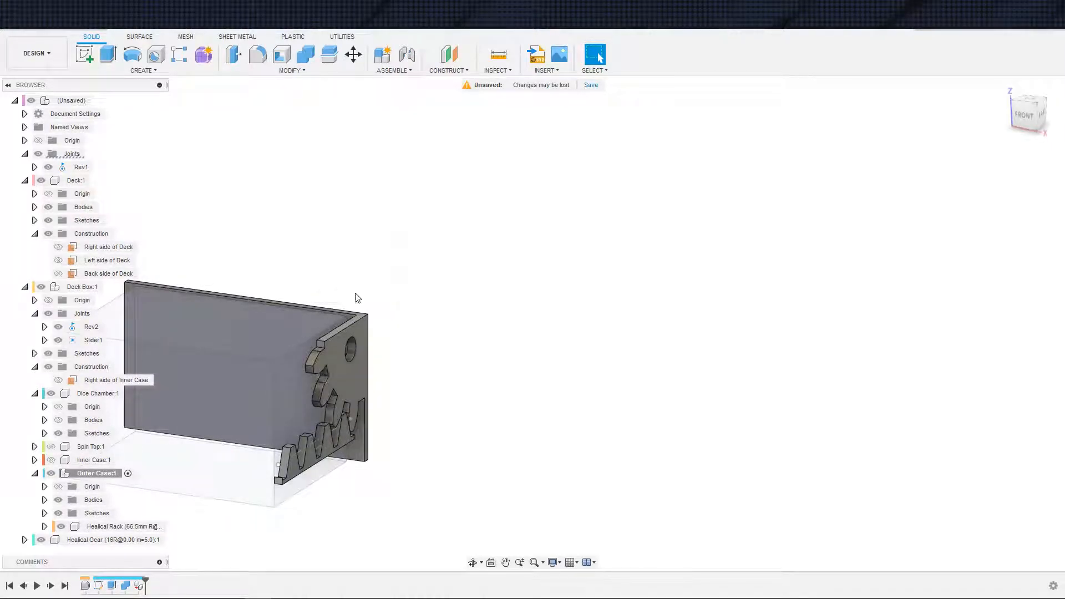
{"action": "left_click", "coordinate": [450, 57]}
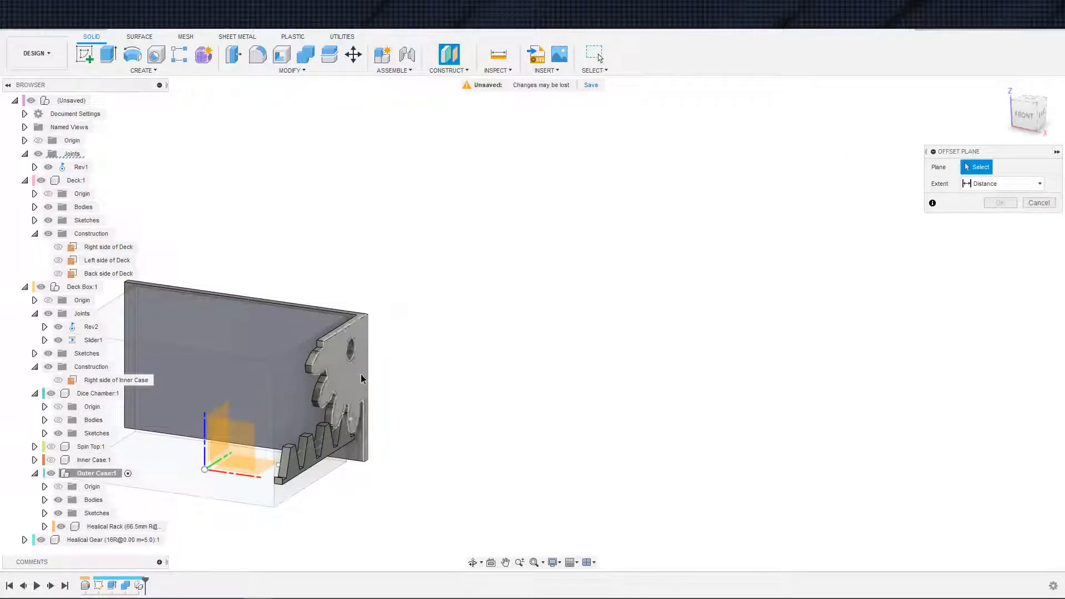
{"action": "left_click", "coordinate": [342, 383]}
{"action": "left_click", "coordinate": [990, 221]}
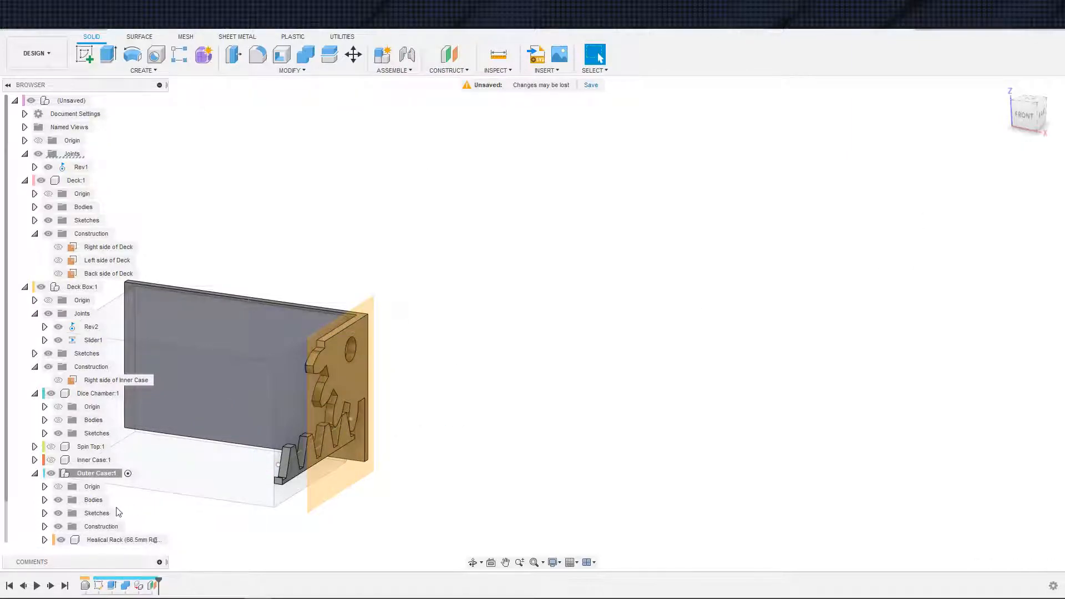
{"action": "double_click", "coordinate": [100, 540]}
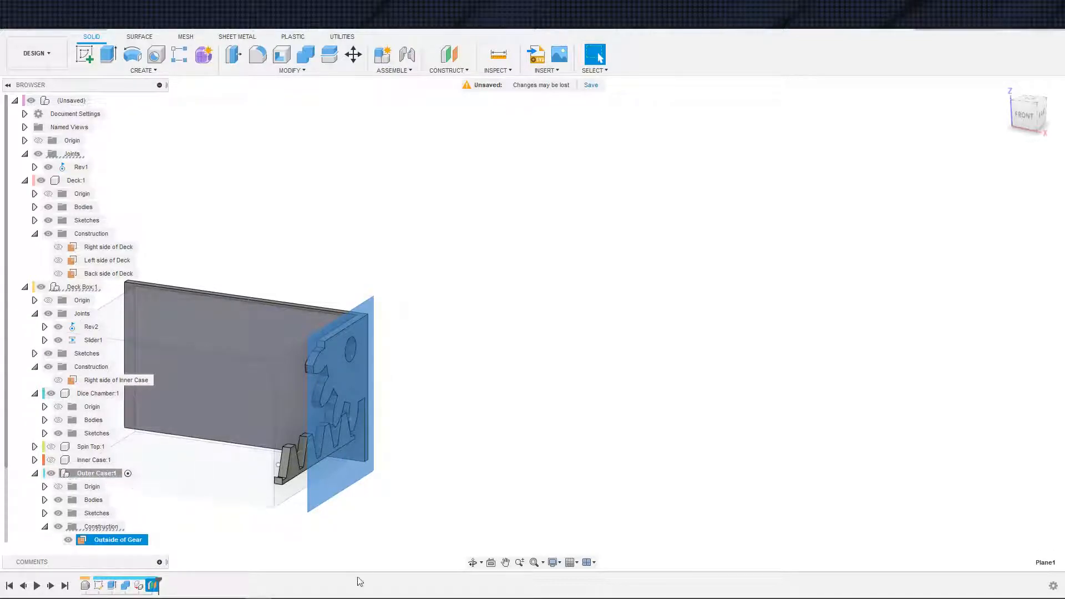
Start a sketch on the Outside of Gear plane and project the gear and rack side faces into it.
{"action": "middle_click_drag", "start_coordinate": [383, 523], "coordinate": [450, 493]}
{"action": "key", "text": "s"}
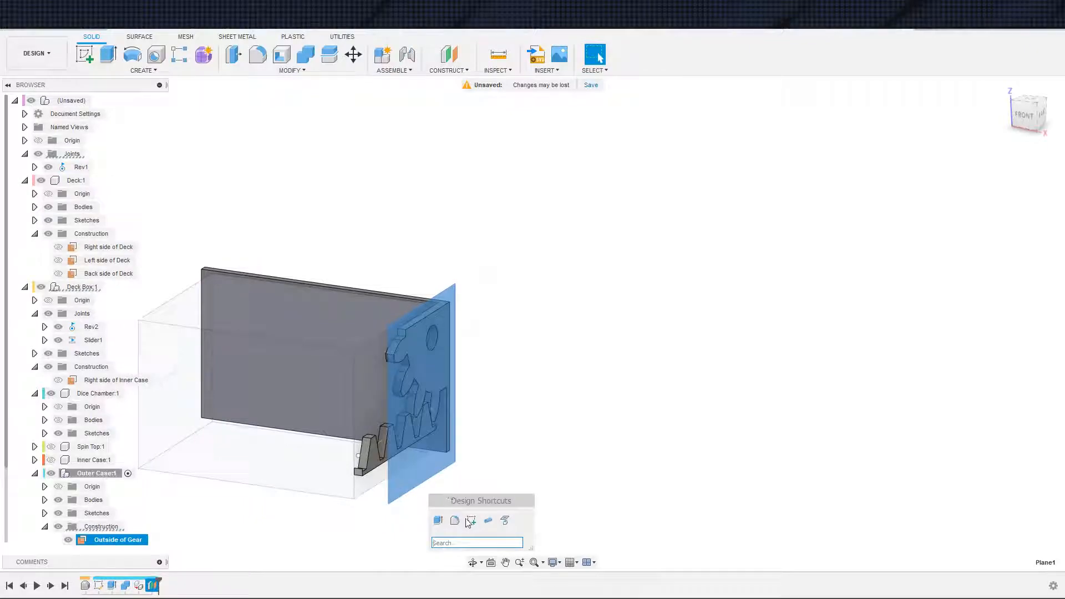
{"action": "left_click", "coordinate": [470, 521]}
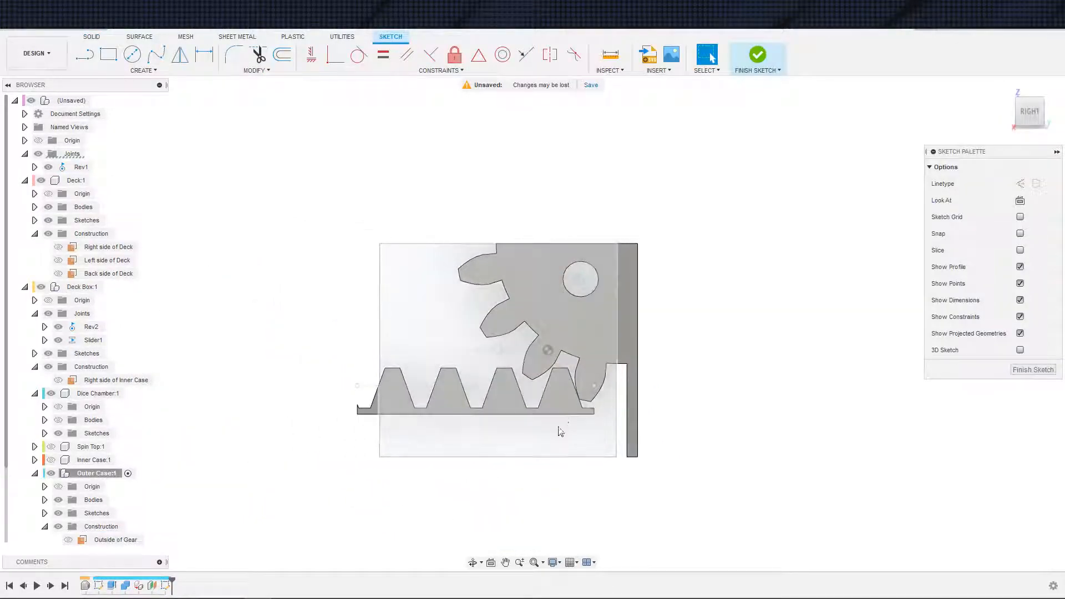
{"action": "left_click", "coordinate": [632, 344]}
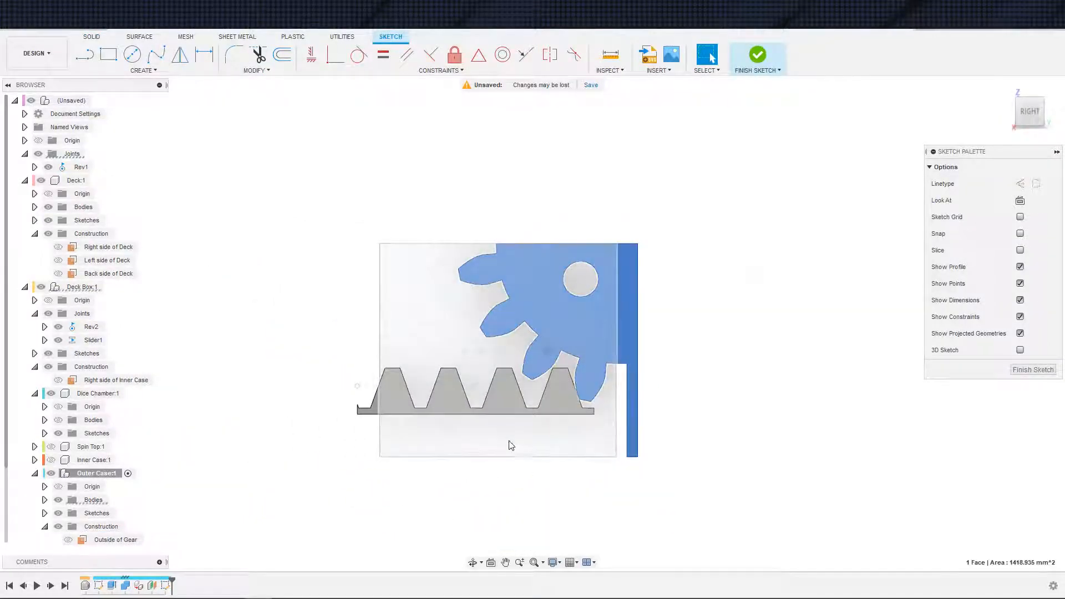
{"action": "left_click", "coordinate": [386, 405]}
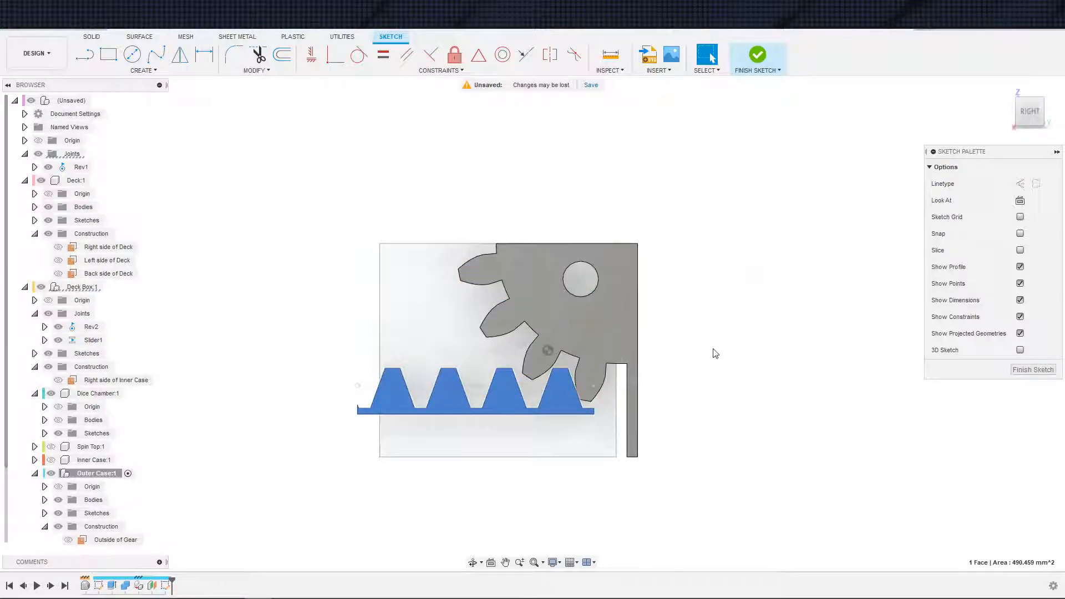
{"action": "left_click", "coordinate": [666, 376]}
{"action": "key", "text": "s"}
{"action": "left_click", "coordinate": [827, 423]}
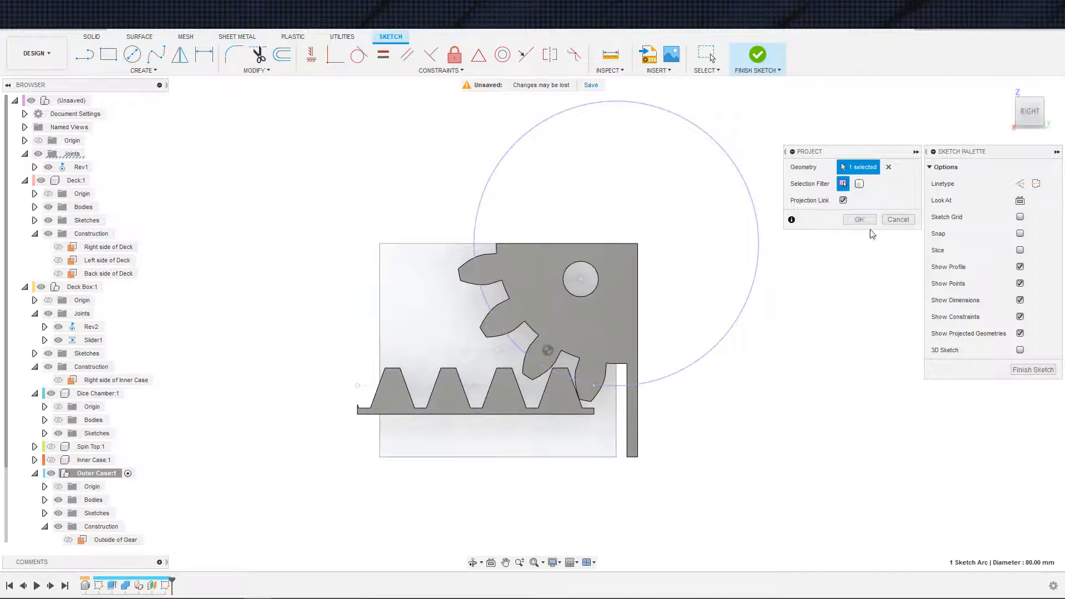
{"action": "left_click", "coordinate": [888, 167]}
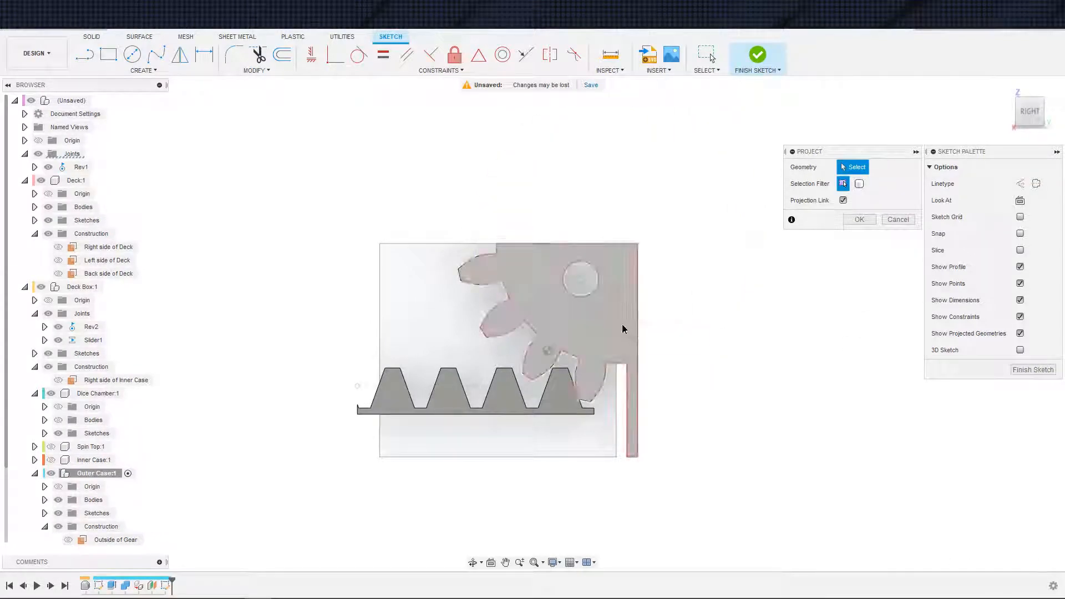
{"action": "left_click", "coordinate": [624, 328]}
{"action": "left_click", "coordinate": [558, 412]}
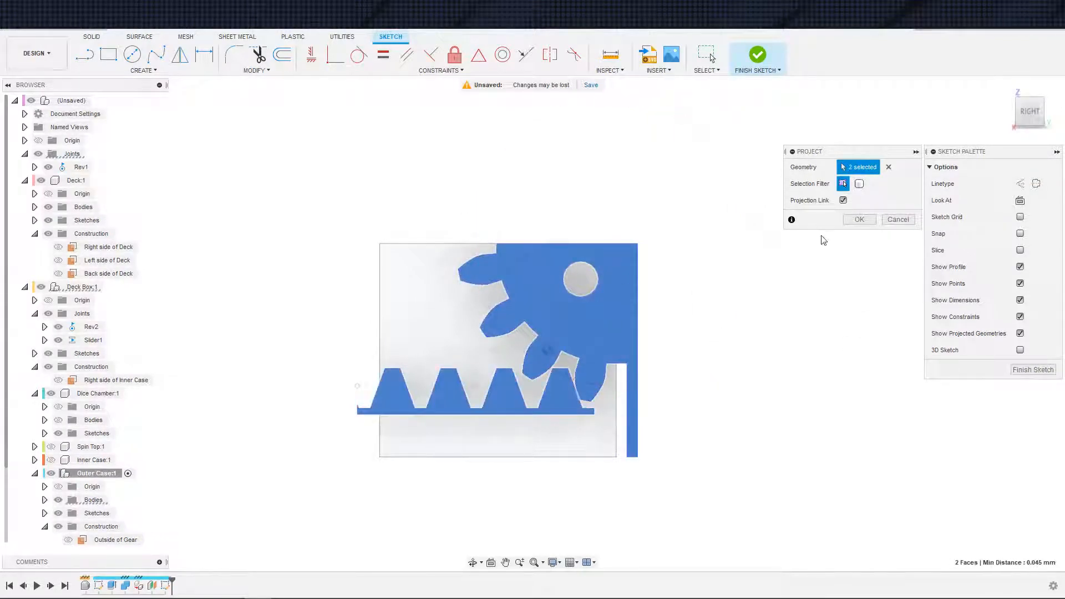
{"action": "left_click", "coordinate": [860, 220]}
Hide the Healical Gear component, Outer Case's bodies and the Healical Rack component so only the projected outlines remain.
{"action": "scroll", "coordinate": [72, 516], "scroll_direction": "down", "scroll_amount": 2}
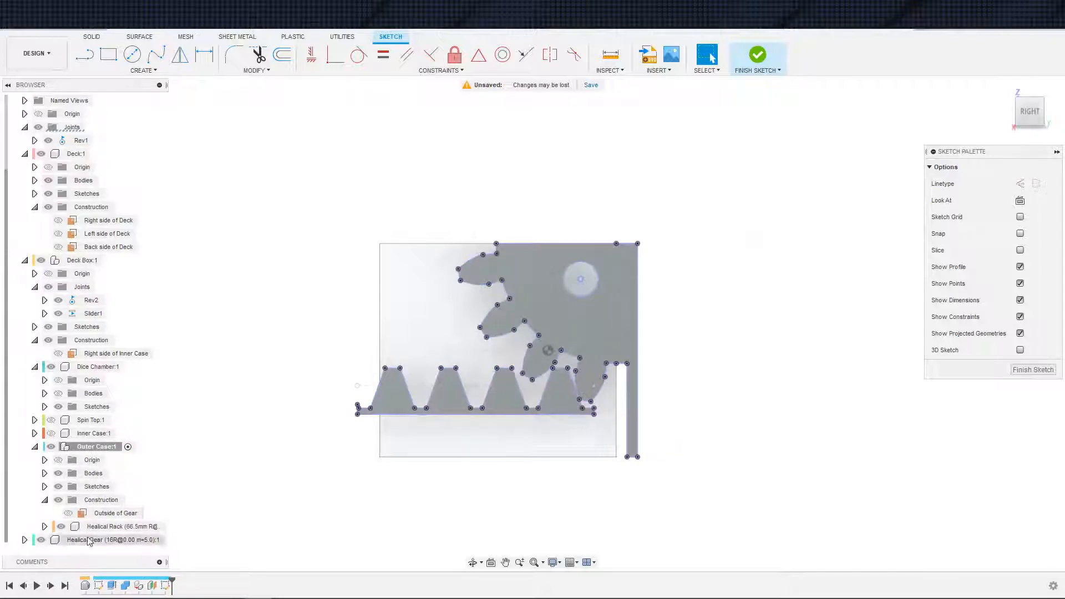
{"action": "left_click", "coordinate": [41, 541]}
{"action": "mouse_move", "coordinate": [313, 478]}
{"action": "middle_mouse_down"}
{"action": "mouse_move", "coordinate": [293, 499]}
{"action": "mouse_move", "coordinate": [254, 506]}
{"action": "mouse_move", "coordinate": [322, 509]}
{"action": "mouse_move", "coordinate": [330, 487]}
{"action": "mouse_move", "coordinate": [309, 503]}
{"action": "middle_mouse_up"}
{"action": "scroll", "coordinate": [294, 500], "scroll_direction": "down", "scroll_amount": 1}
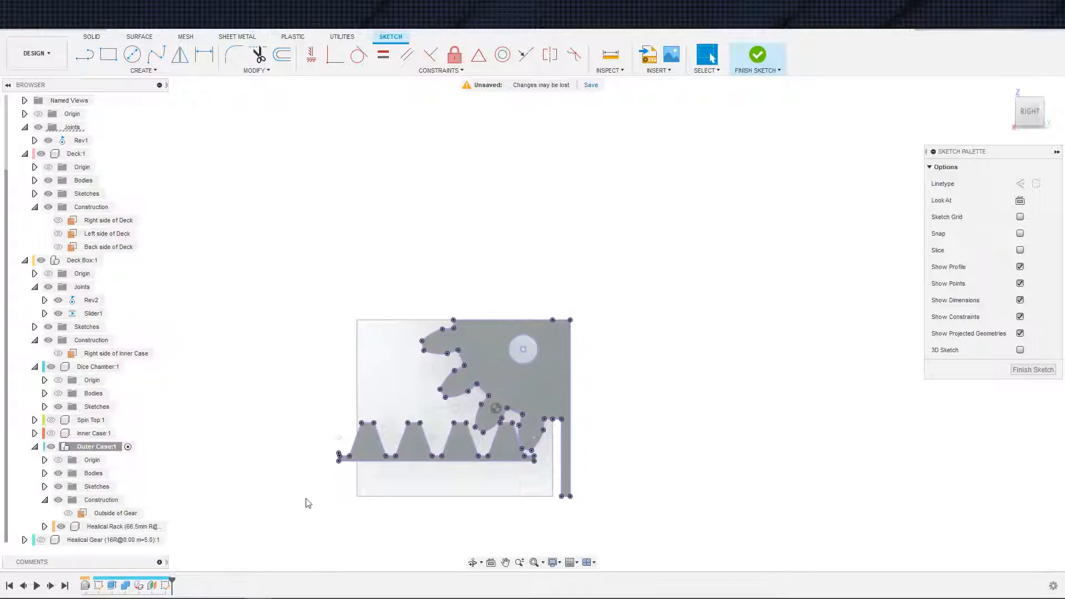
{"action": "scroll", "coordinate": [457, 493], "scroll_direction": "up", "scroll_amount": 3}
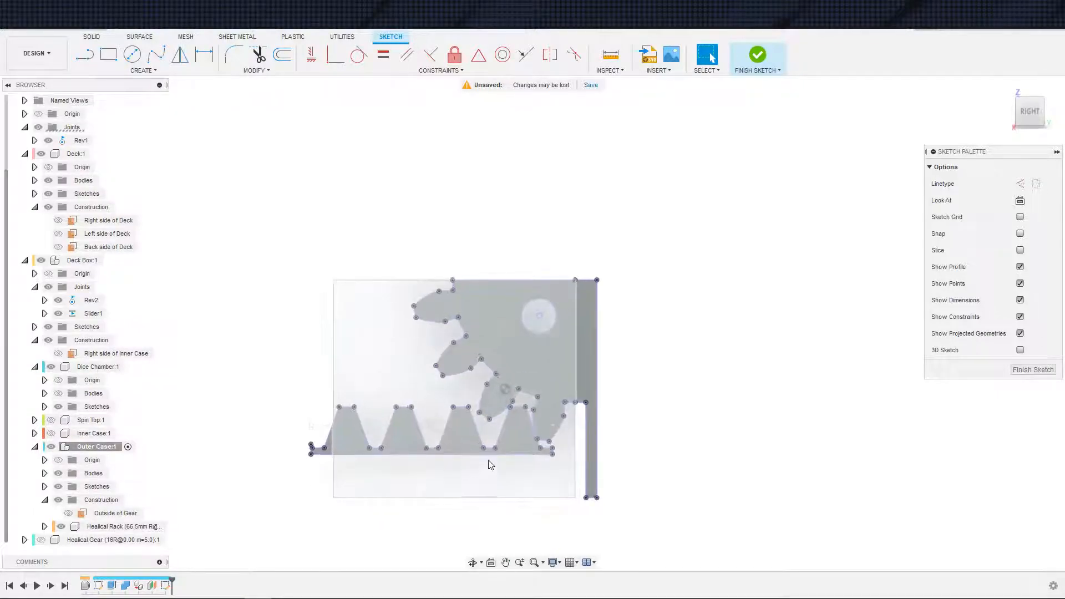
{"action": "left_click", "coordinate": [58, 474]}
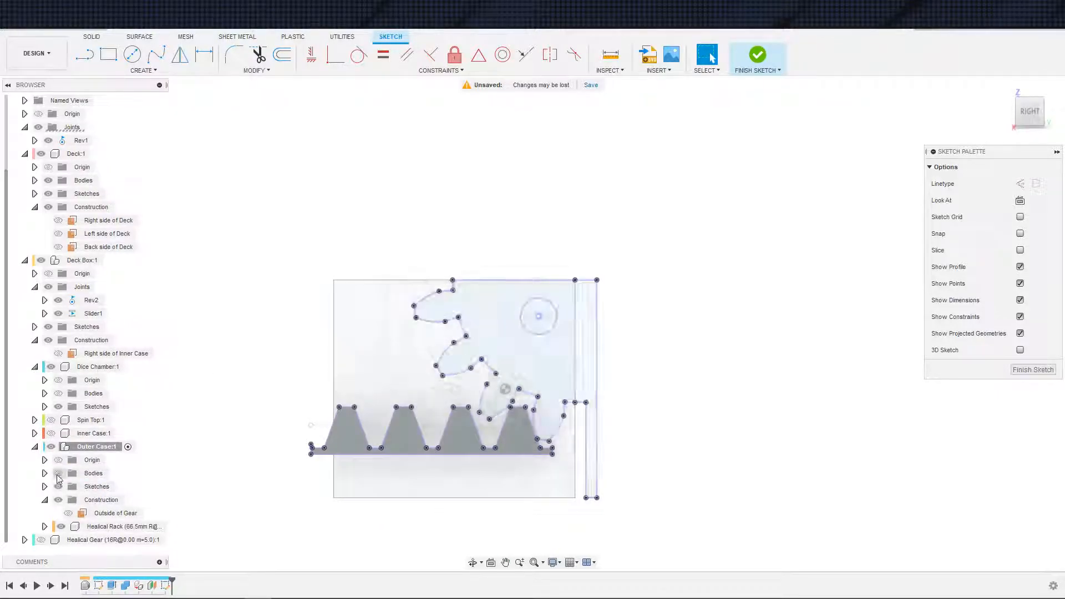
{"action": "left_click", "coordinate": [61, 526]}
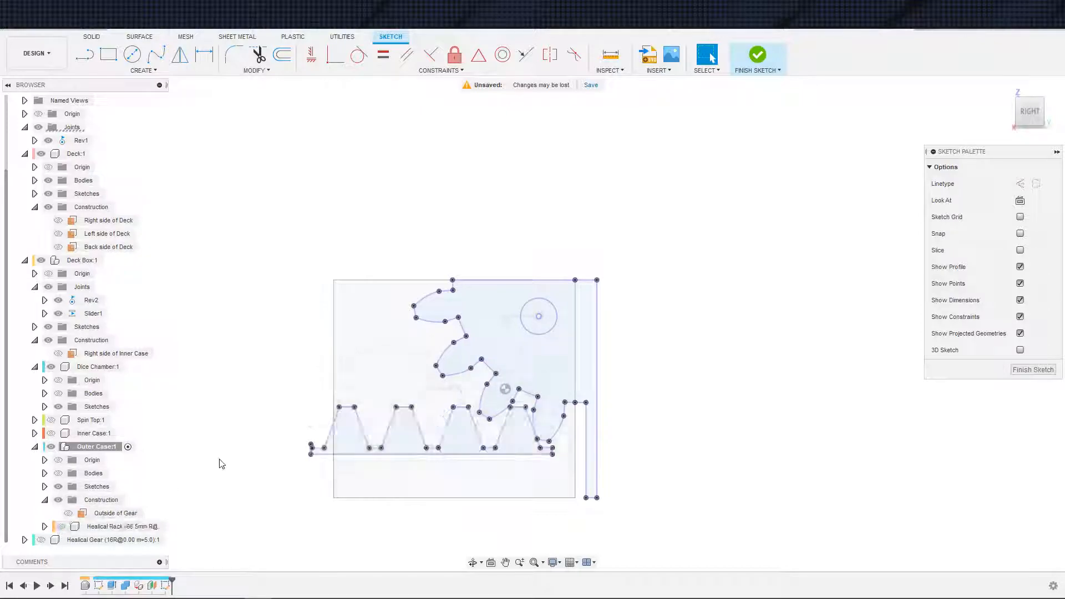
{"action": "scroll", "coordinate": [222, 464], "scroll_direction": "down", "scroll_amount": 3}
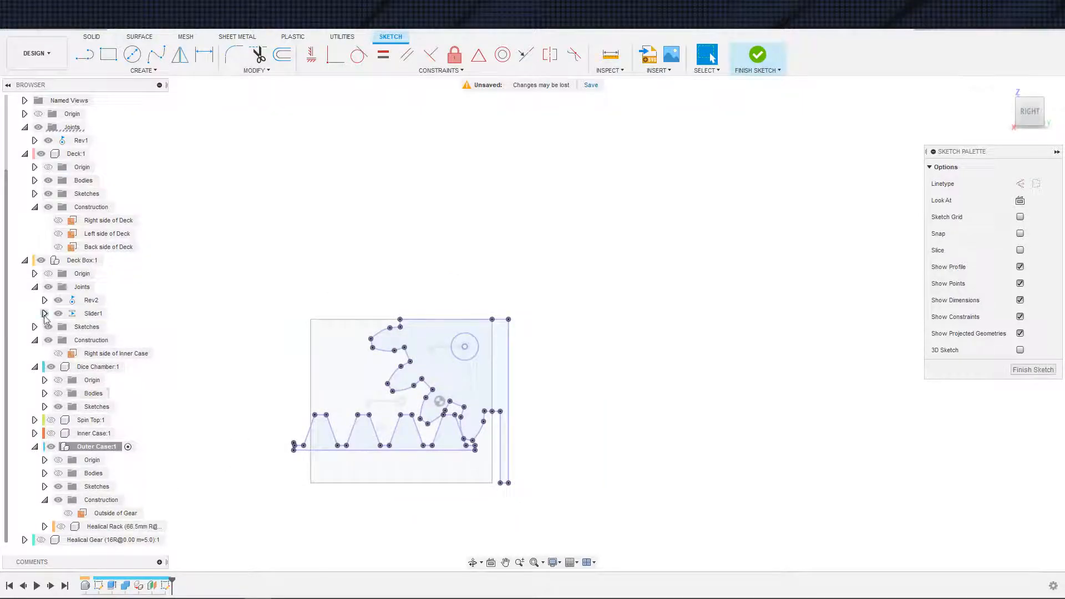
Hide the Dice Chamber and Deck components and collapse Deck Box's Joints and Construction folders.
{"action": "left_click", "coordinate": [41, 261]}
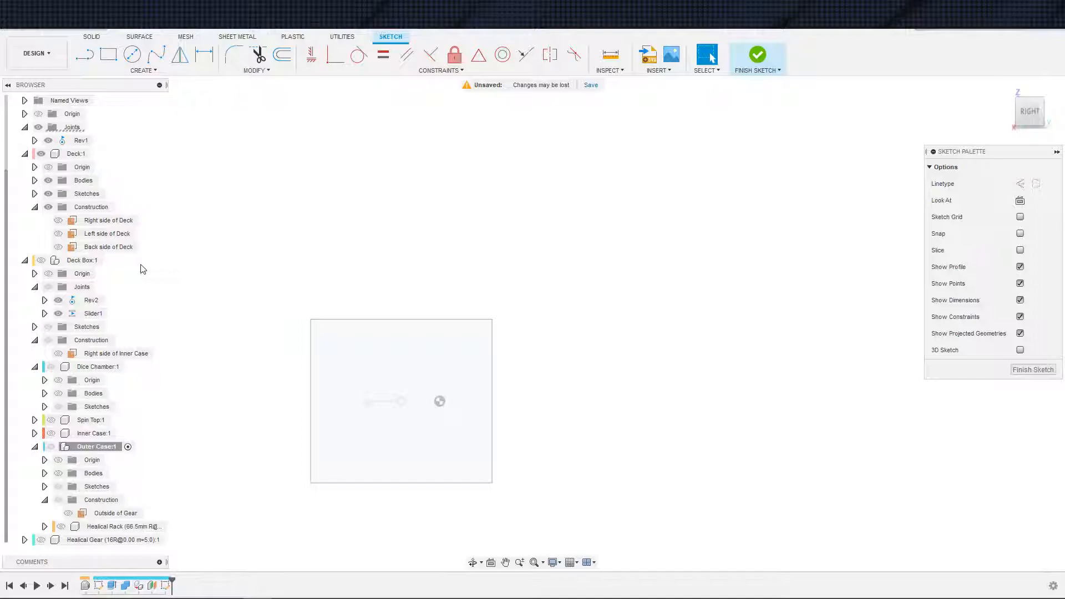
{"action": "left_click", "coordinate": [41, 261]}
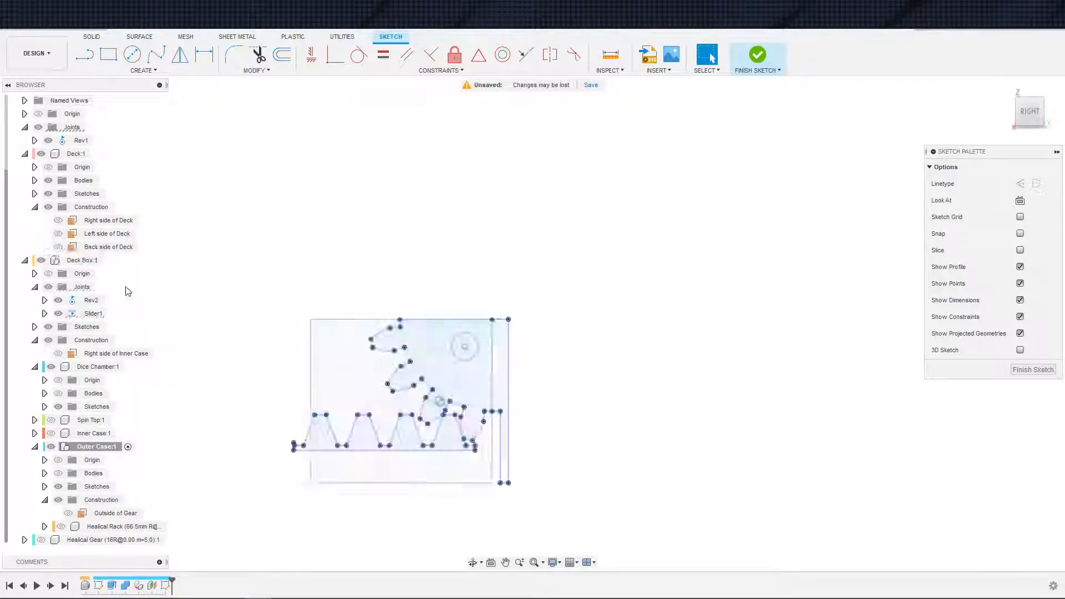
{"action": "left_click", "coordinate": [34, 341]}
{"action": "left_click", "coordinate": [34, 340]}
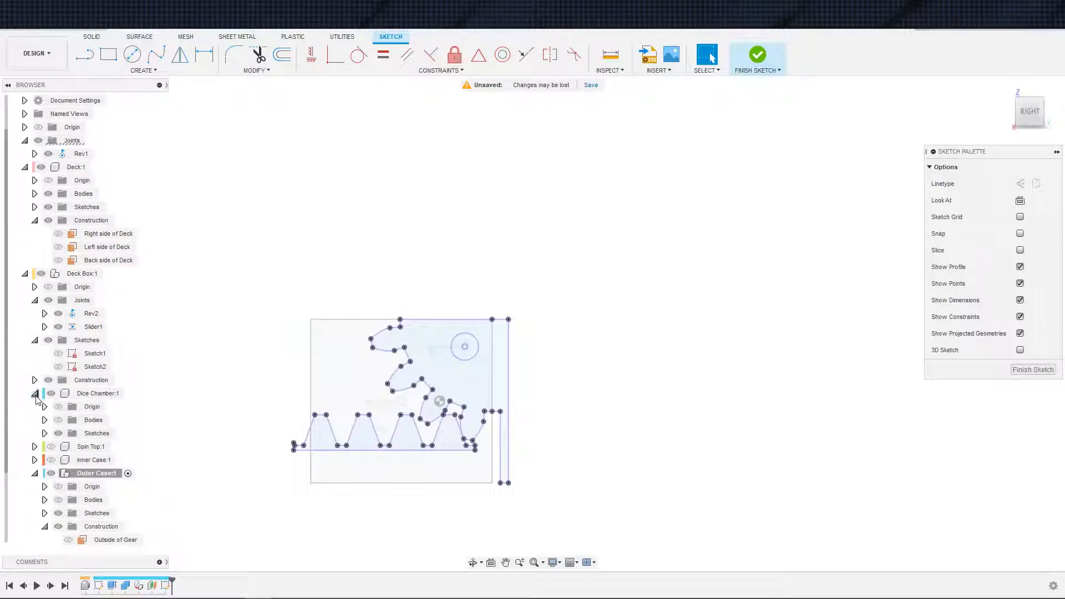
{"action": "left_click", "coordinate": [50, 394]}
{"action": "left_click", "coordinate": [34, 340]}
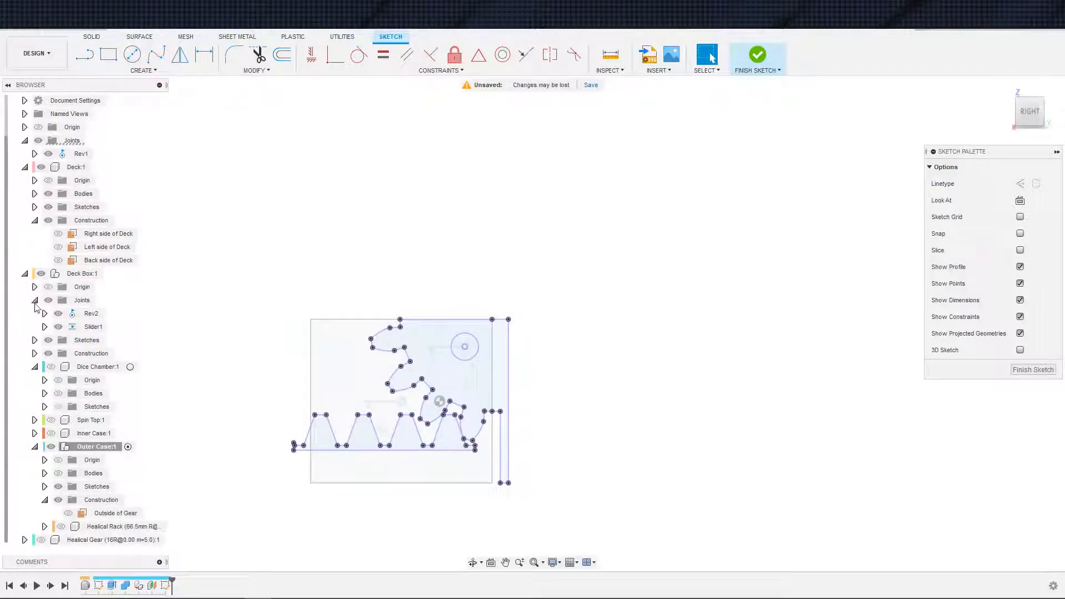
{"action": "left_click", "coordinate": [36, 301]}
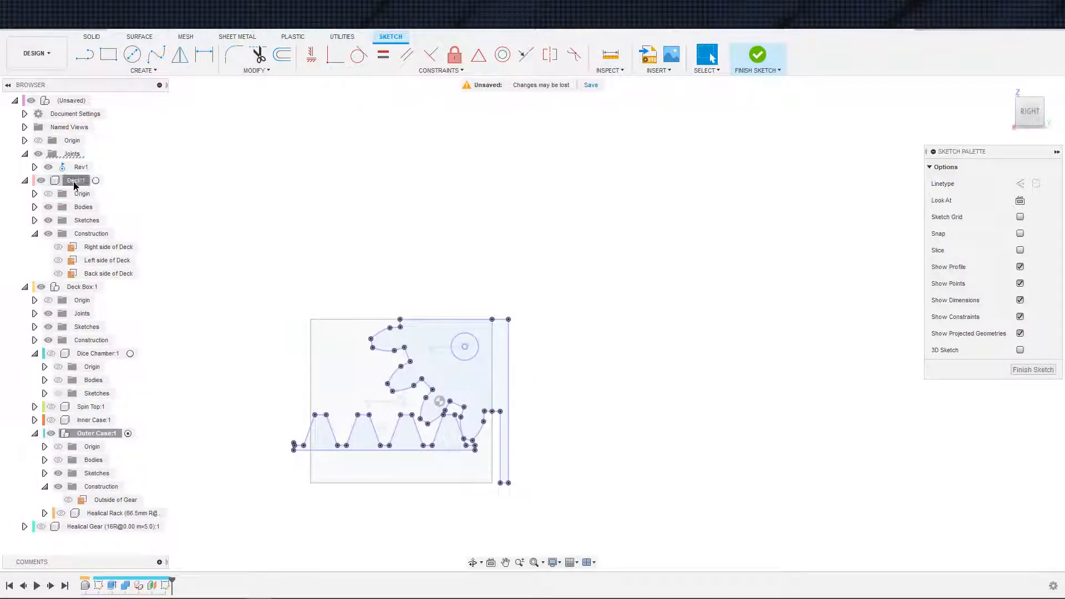
{"action": "left_click", "coordinate": [41, 180]}
Convert all the projected gear, case and rack lines to construction geometry.
{"action": "middle_click_drag", "start_coordinate": [293, 279], "coordinate": [374, 246]}
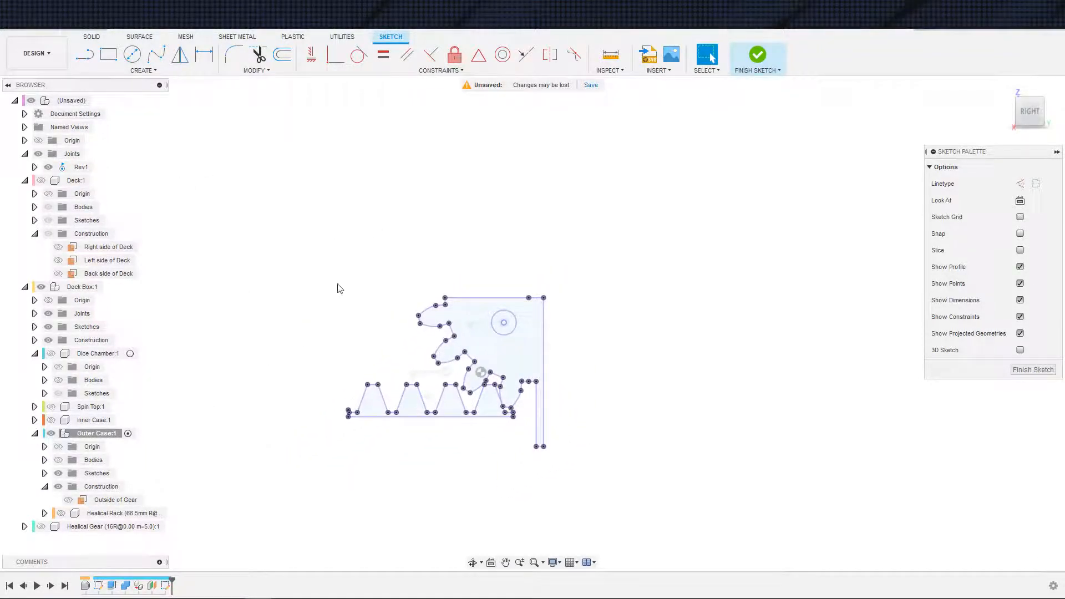
{"action": "left_click_drag", "start_coordinate": [331, 267], "coordinate": [591, 506]}
{"action": "scroll", "coordinate": [489, 428], "scroll_direction": "down", "scroll_amount": 1}
{"action": "mouse_move", "coordinate": [475, 416]}
{"action": "middle_mouse_down"}
{"action": "mouse_move", "coordinate": [487, 429]}
{"action": "mouse_move", "coordinate": [519, 423]}
{"action": "middle_mouse_up"}
Draw a two-point rectangle enclosing all of the projected gear and rack outlines.
{"action": "key", "text": "s"}
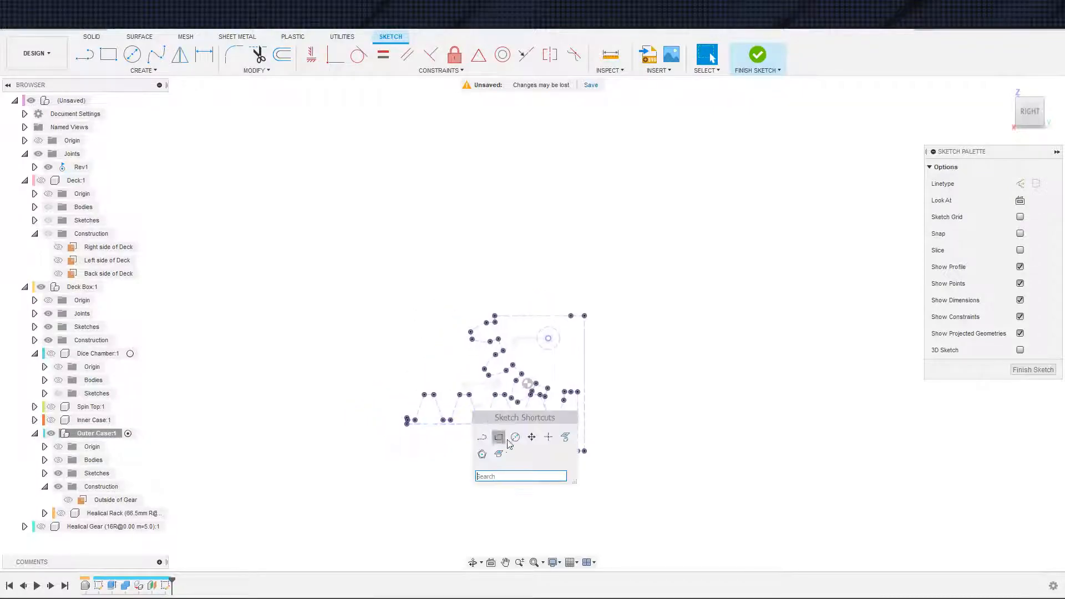
{"action": "left_click", "coordinate": [502, 439]}
{"action": "left_click", "coordinate": [378, 291]}
{"action": "left_click", "coordinate": [612, 467]}
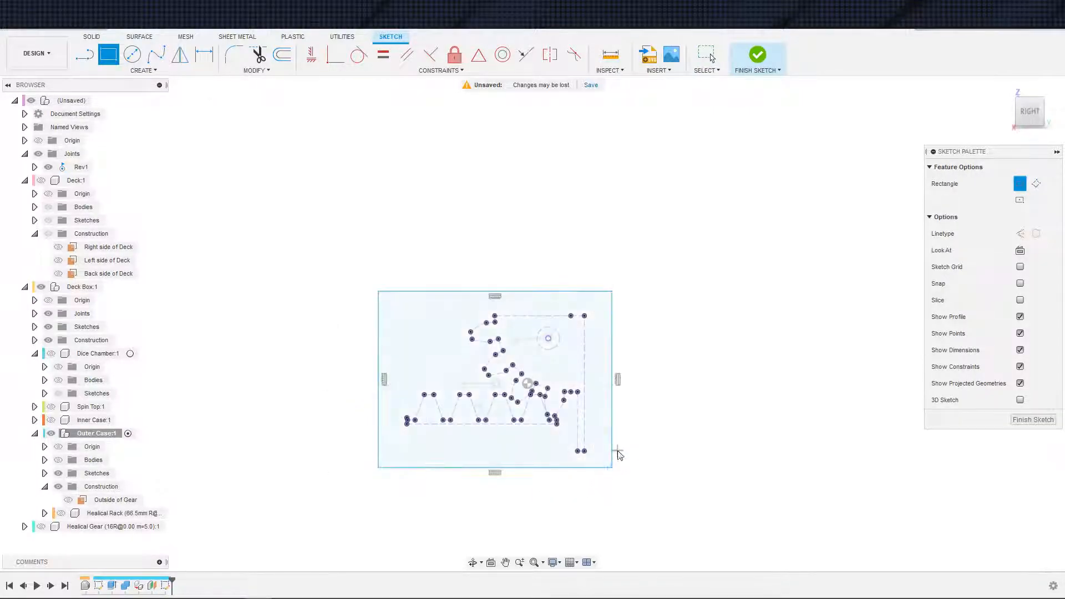
{"action": "key", "text": "Escape"}
Make the rectangle's top edge collinear with the gear's top line and its right edge collinear with the case wall's outer line.
{"action": "scroll", "coordinate": [568, 382], "scroll_direction": "up", "scroll_amount": 3}
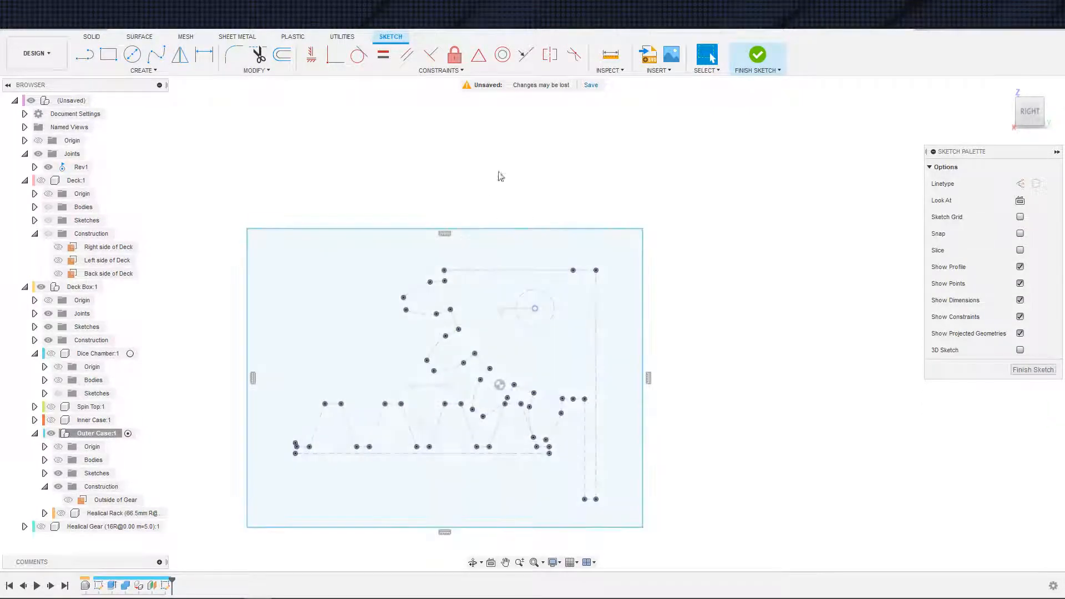
{"action": "left_click", "coordinate": [526, 54]}
{"action": "left_click", "coordinate": [513, 271]}
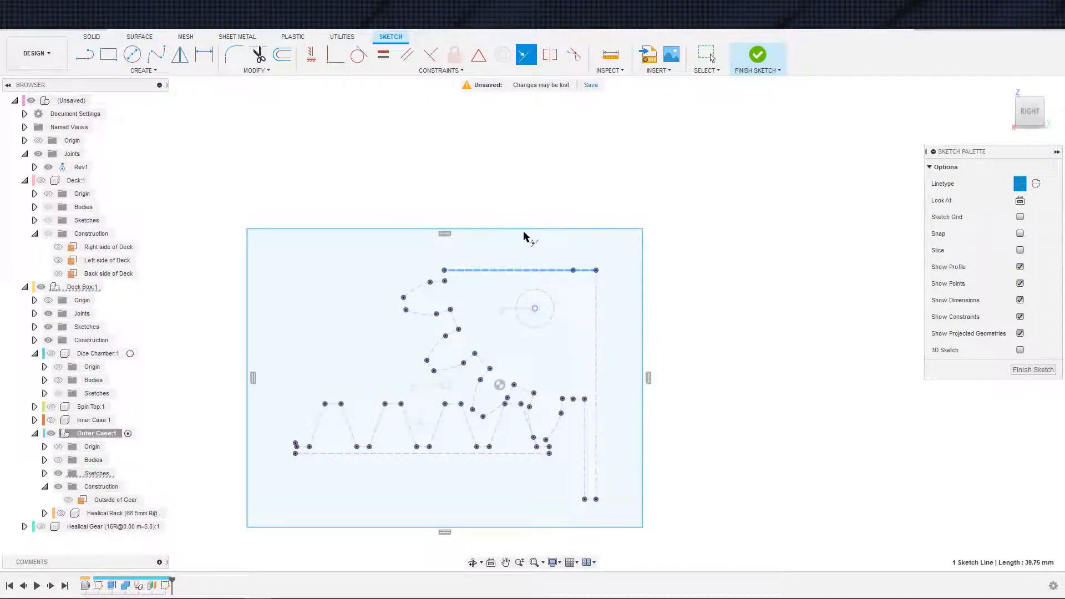
{"action": "left_click", "coordinate": [524, 230]}
{"action": "left_click", "coordinate": [643, 318]}
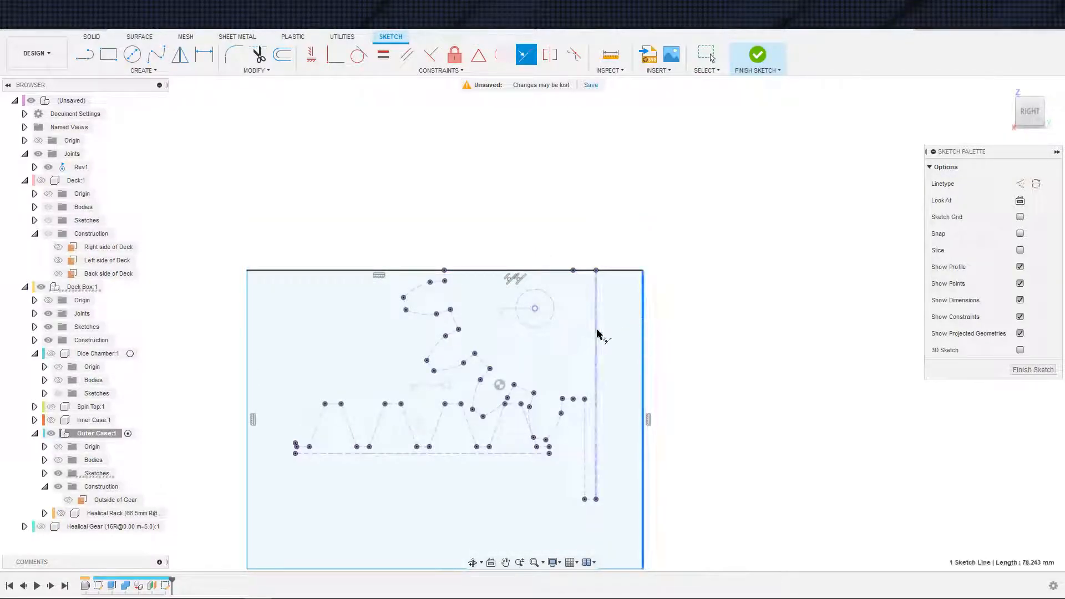
{"action": "left_click", "coordinate": [596, 333]}
Make the rectangle's bottom edge collinear with the short bottom line of the projected case wall.
{"action": "scroll", "coordinate": [618, 360], "scroll_direction": "down", "scroll_amount": 1}
{"action": "middle_click_drag", "start_coordinate": [622, 368], "coordinate": [675, 361]}
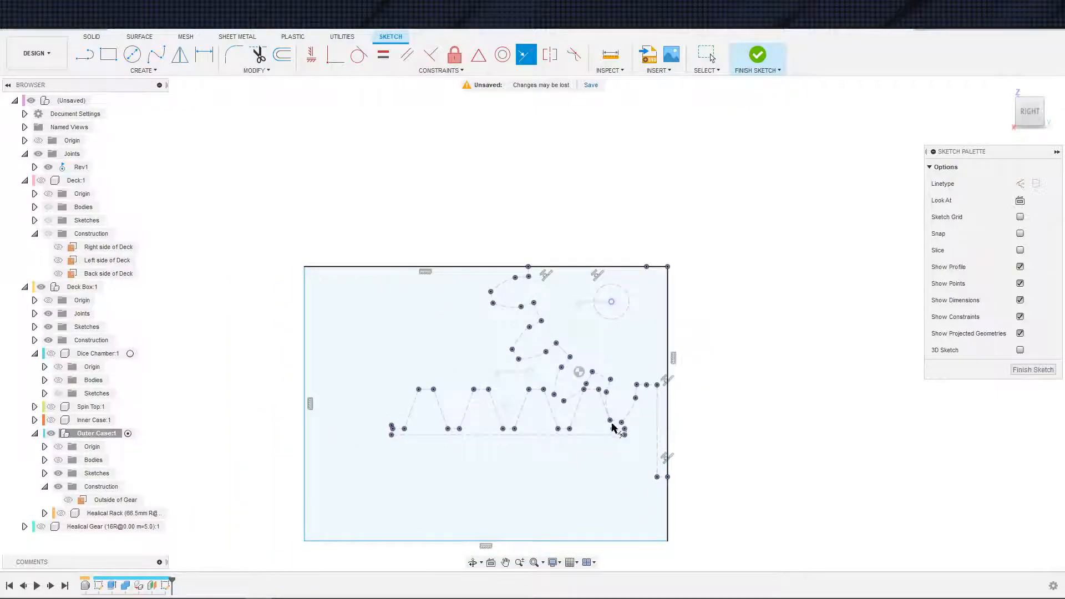
{"action": "middle_click_drag", "start_coordinate": [599, 475], "coordinate": [600, 505]}
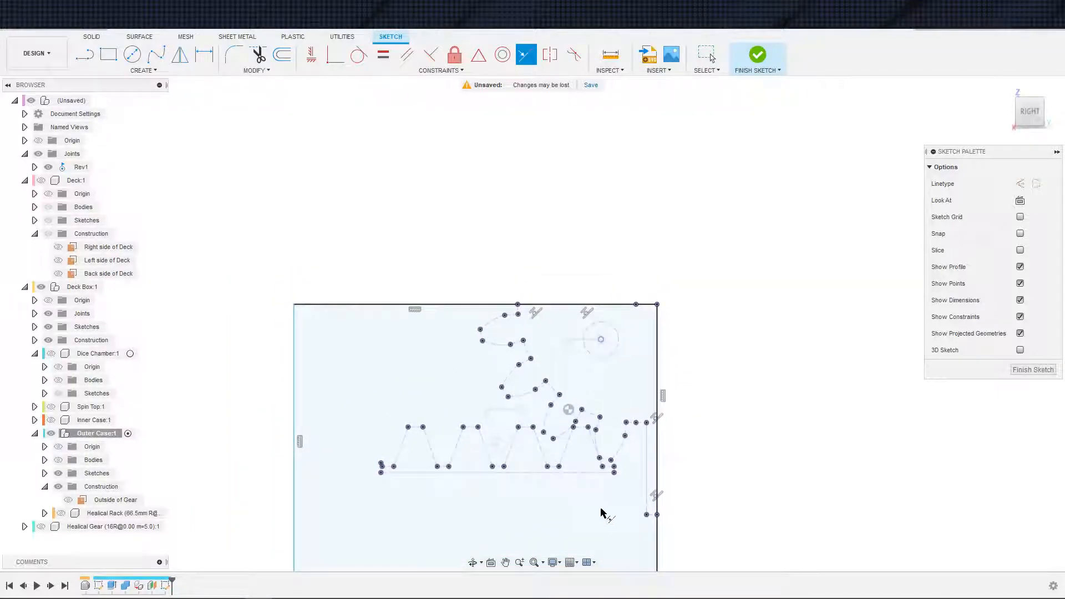
{"action": "scroll", "coordinate": [602, 513], "scroll_direction": "down", "scroll_amount": 1}
{"action": "left_click", "coordinate": [643, 493]}
{"action": "scroll", "coordinate": [655, 452], "scroll_direction": "up", "scroll_amount": 4}
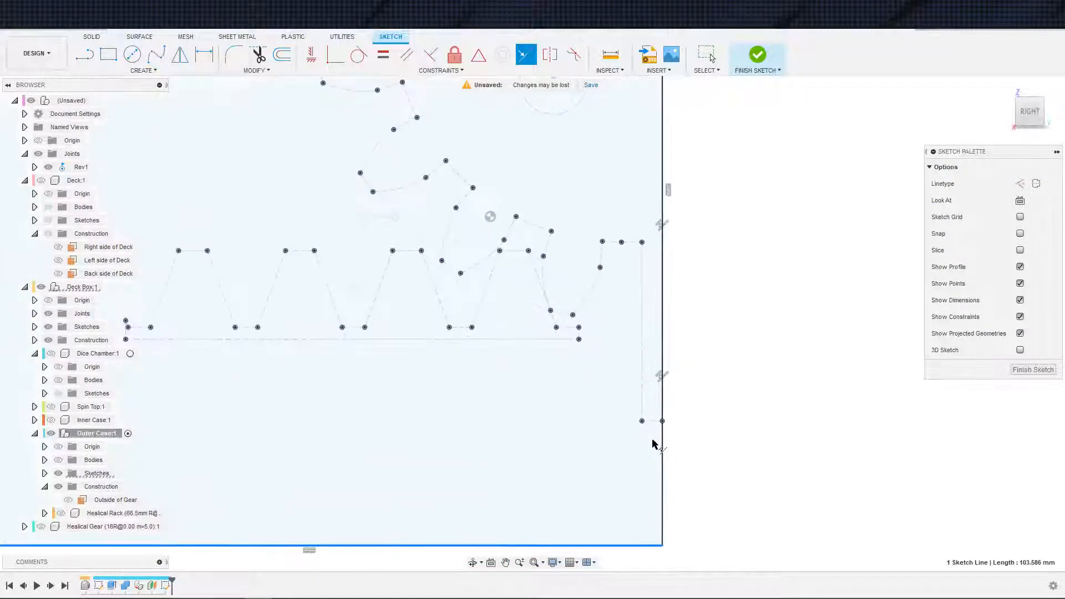
{"action": "left_click", "coordinate": [653, 421]}
{"action": "scroll", "coordinate": [588, 481], "scroll_direction": "down", "scroll_amount": 3}
{"action": "middle_click_drag", "start_coordinate": [516, 466], "coordinate": [629, 501]}
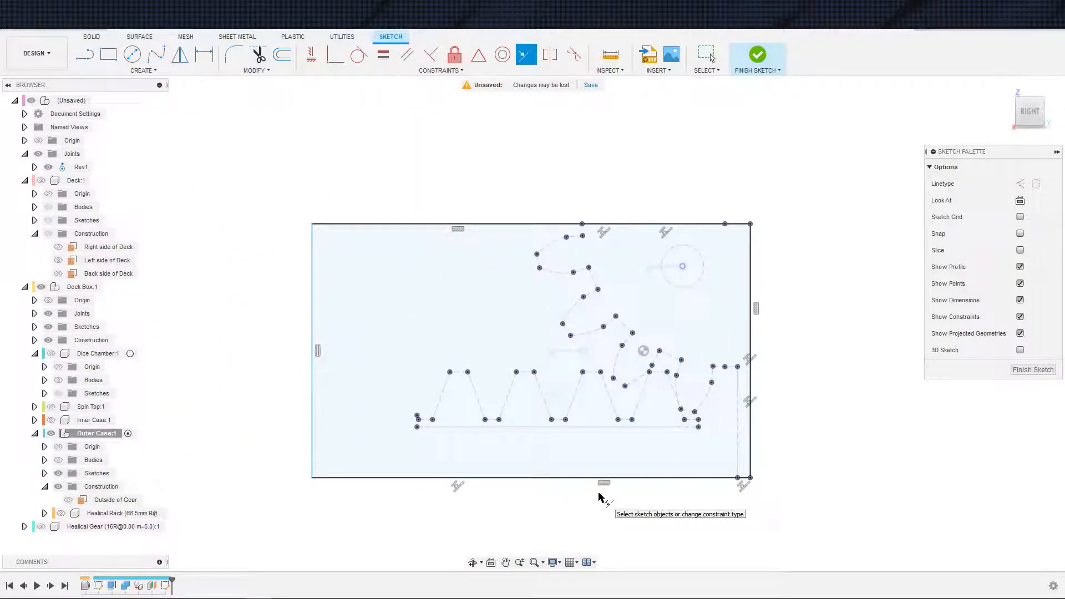
{"action": "middle_click_drag", "start_coordinate": [533, 521], "coordinate": [519, 529]}
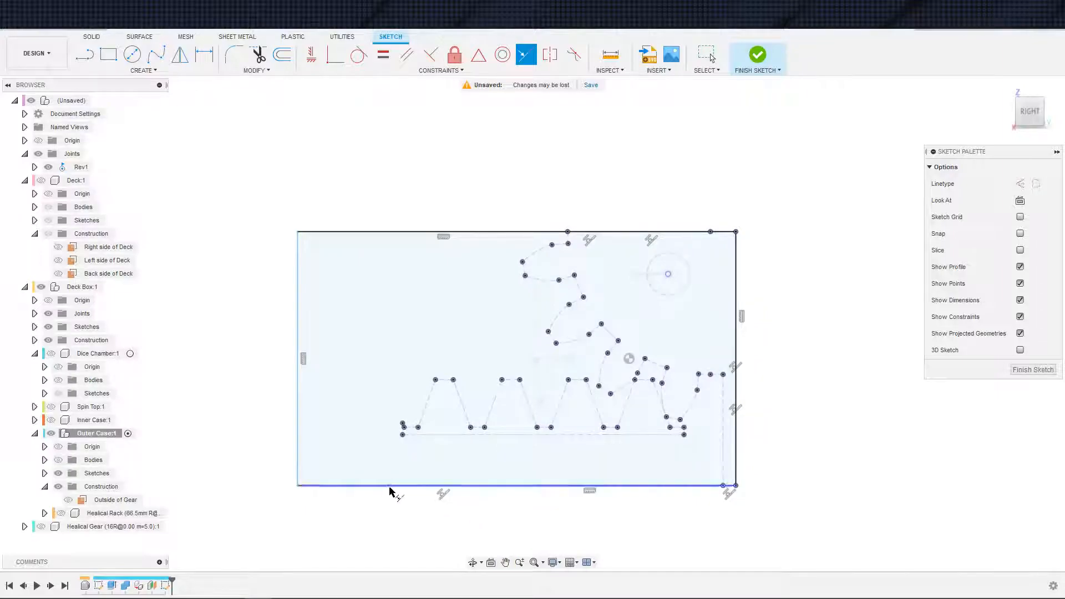
{"action": "scroll", "coordinate": [356, 479], "scroll_direction": "down", "scroll_amount": 1}
{"action": "key", "text": "Escape"}
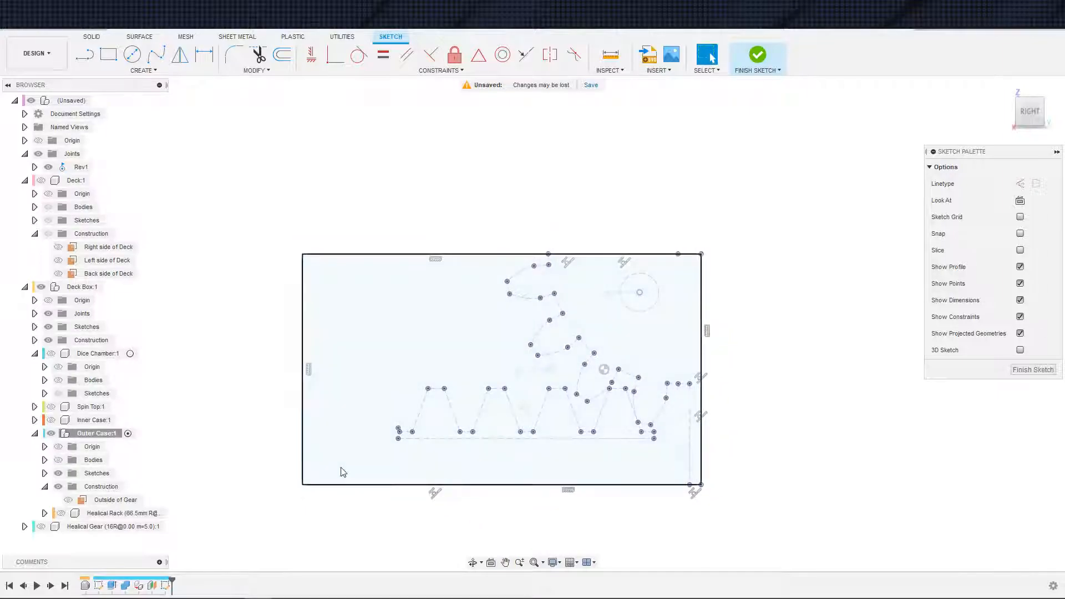
Show the Deck, project its side face into the sketch, and make the projected edge facing the rectangle's free side construction geometry.
{"action": "left_click", "coordinate": [300, 448]}
{"action": "scroll", "coordinate": [372, 437], "scroll_direction": "up", "scroll_amount": 4}
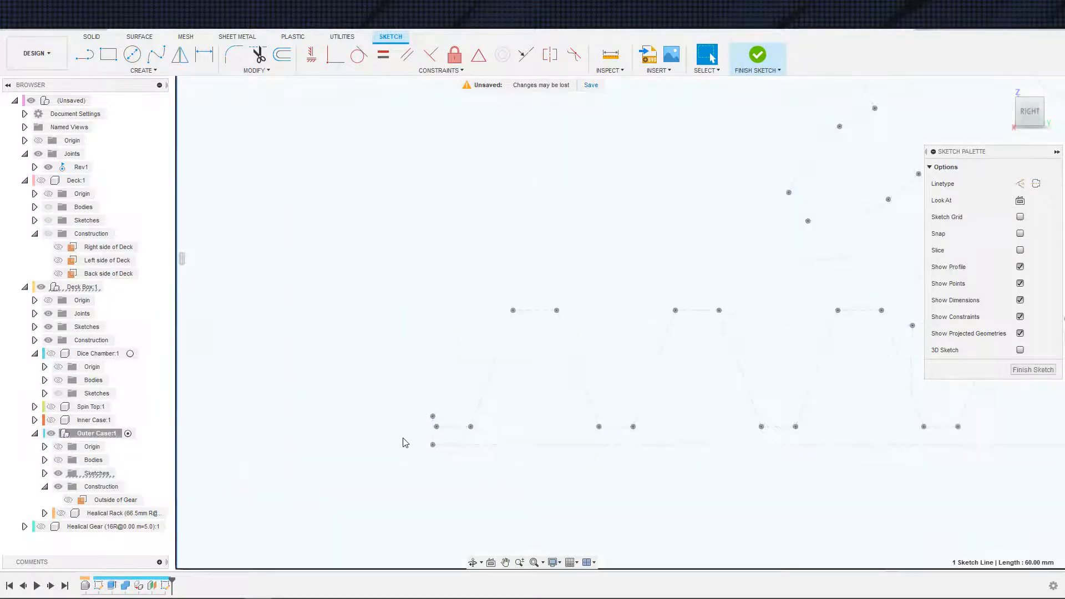
{"action": "scroll", "coordinate": [351, 337], "scroll_direction": "down", "scroll_amount": 3}
{"action": "key", "text": "s"}
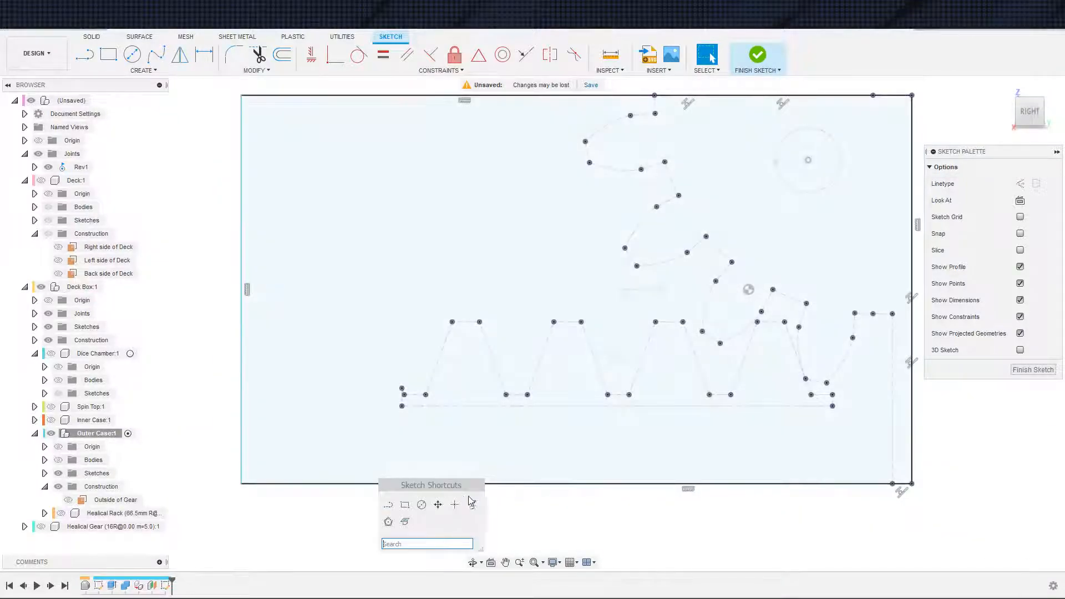
{"action": "left_click", "coordinate": [471, 504]}
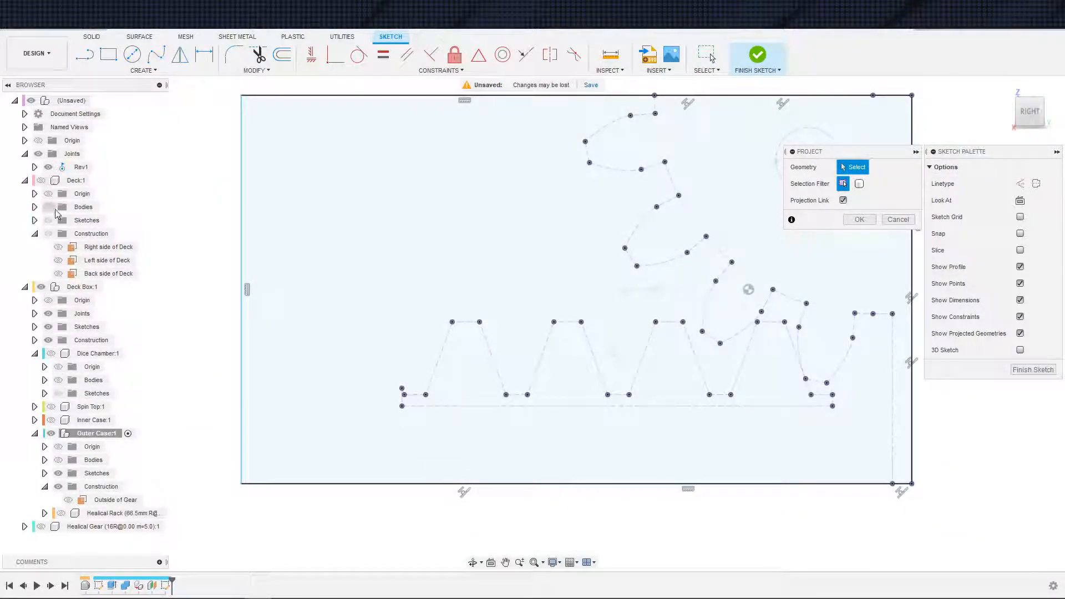
{"action": "left_click", "coordinate": [41, 181]}
{"action": "left_click", "coordinate": [455, 292]}
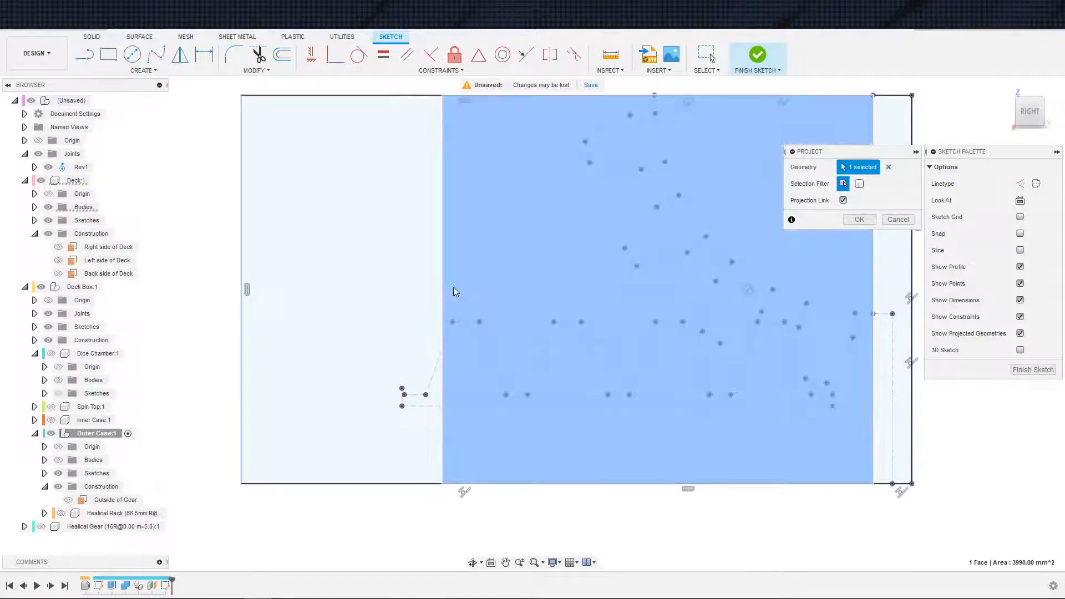
{"action": "left_click", "coordinate": [859, 219]}
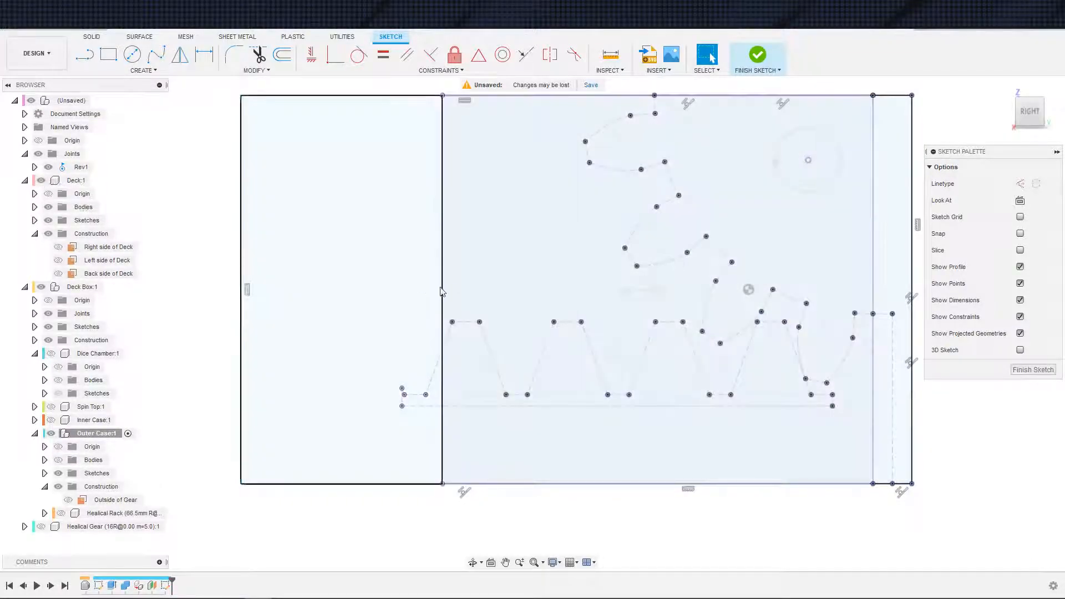
{"action": "key", "text": "x"}
Dimension the gap between the rectangle's free vertical edge and the nearest projected deck edge at 3 mm.
{"action": "key", "text": "d"}
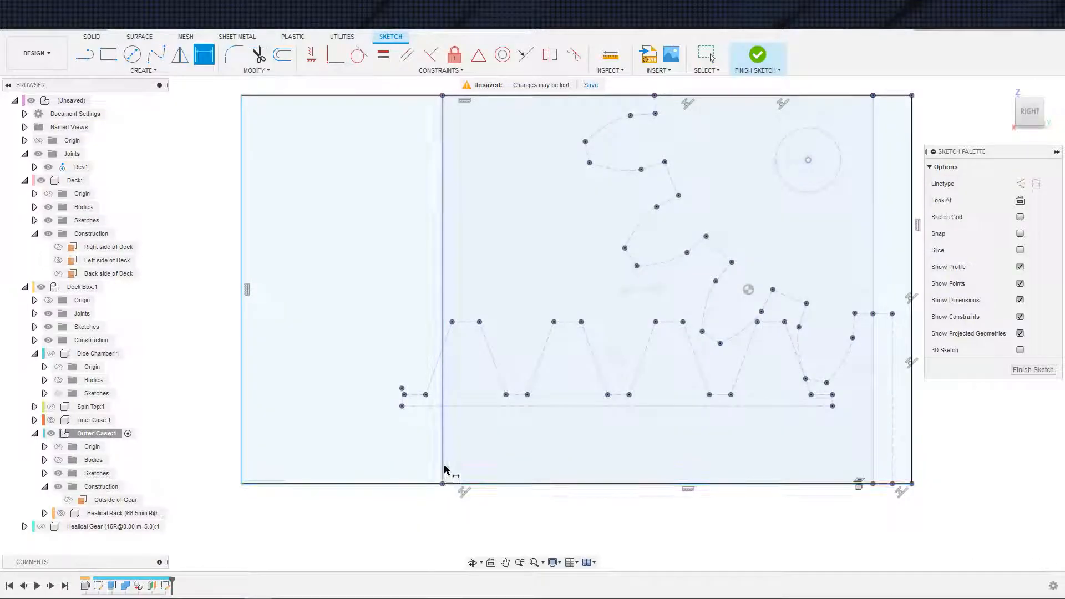
{"action": "left_click", "coordinate": [442, 468]}
{"action": "left_click", "coordinate": [245, 447]}
{"action": "key", "text": "Escape"}
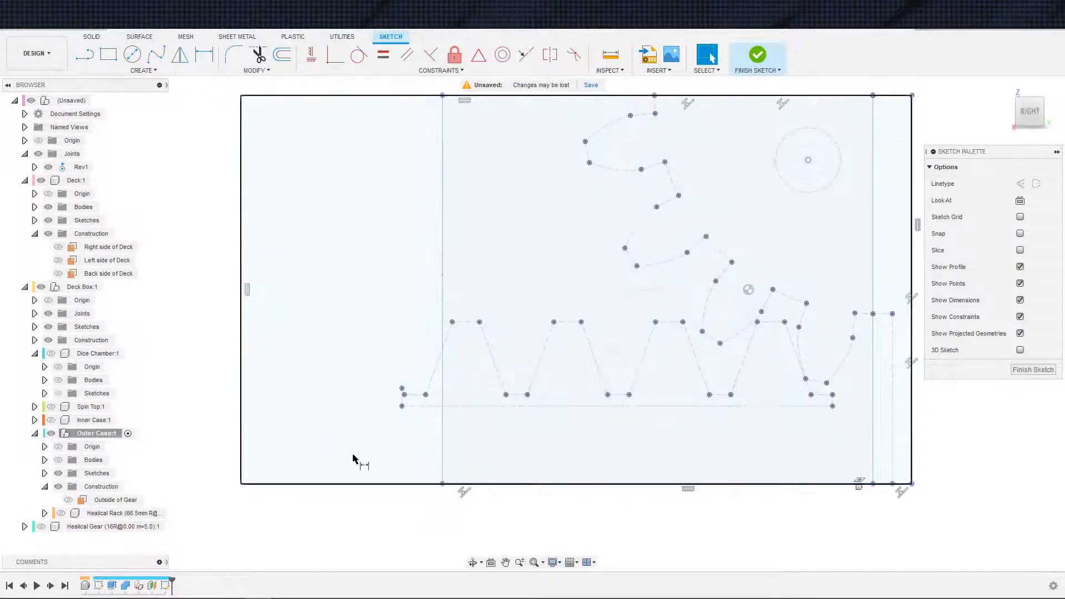
{"action": "left_click", "coordinate": [443, 448]}
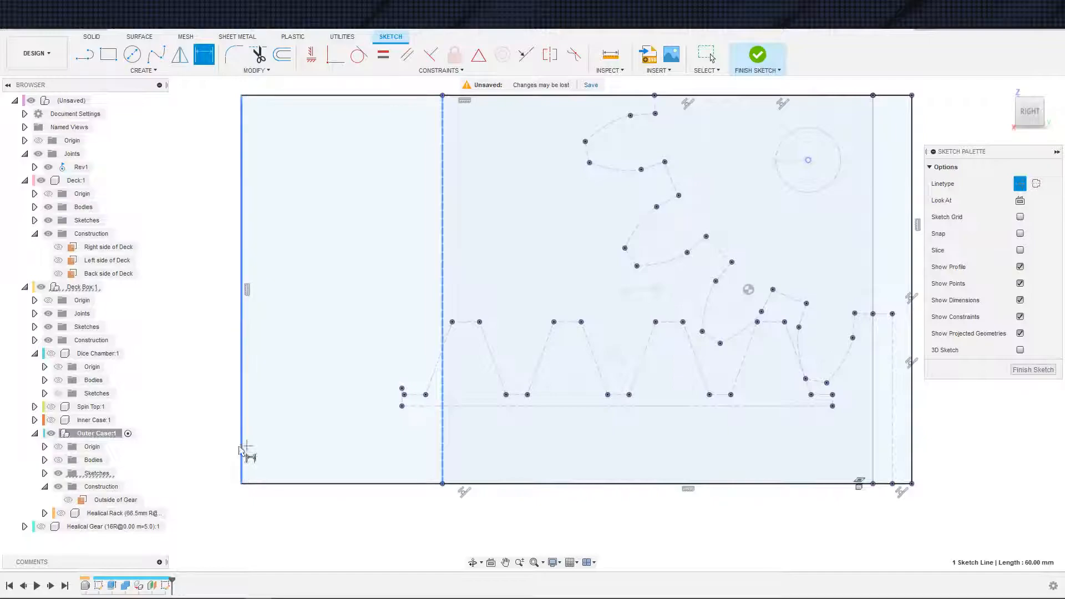
{"action": "left_click", "coordinate": [241, 450]}
{"action": "left_click", "coordinate": [356, 519]}
{"action": "type", "text": "3mm"}
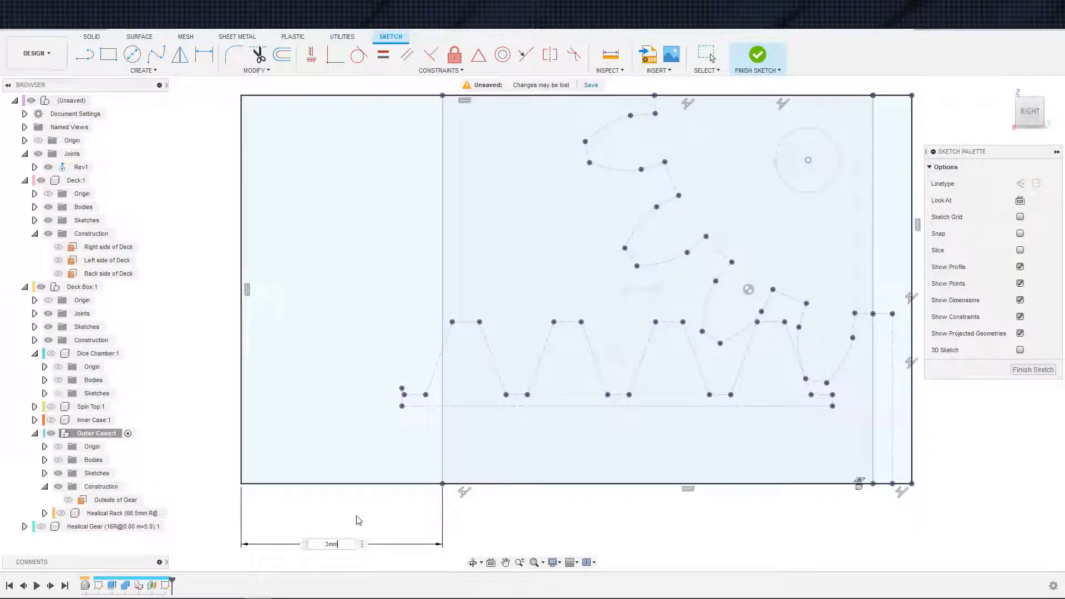
{"action": "key", "text": "Return"}
{"action": "scroll", "coordinate": [404, 476], "scroll_direction": "down", "scroll_amount": 2}
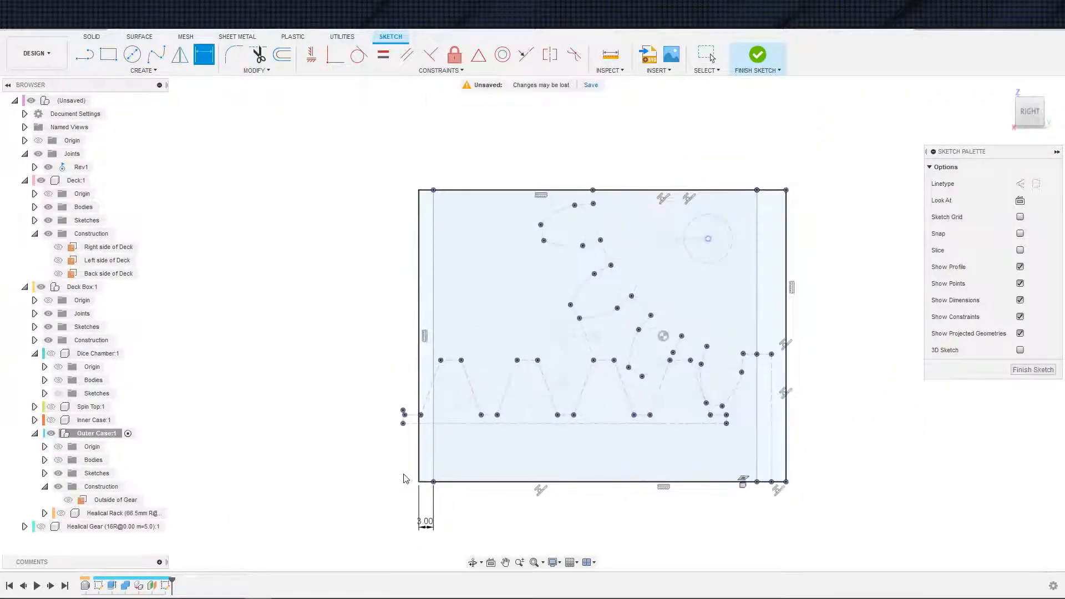
{"action": "key", "text": "Escape"}
Set up an extrusion of the full rectangular sketch profile with a distance of 3 mm.
{"action": "middle_click_drag", "start_coordinate": [356, 473], "coordinate": [315, 468]}
{"action": "scroll", "coordinate": [326, 449], "scroll_direction": "up", "scroll_amount": 2}
{"action": "left_click", "coordinate": [451, 448]}
{"action": "key", "text": "e"}
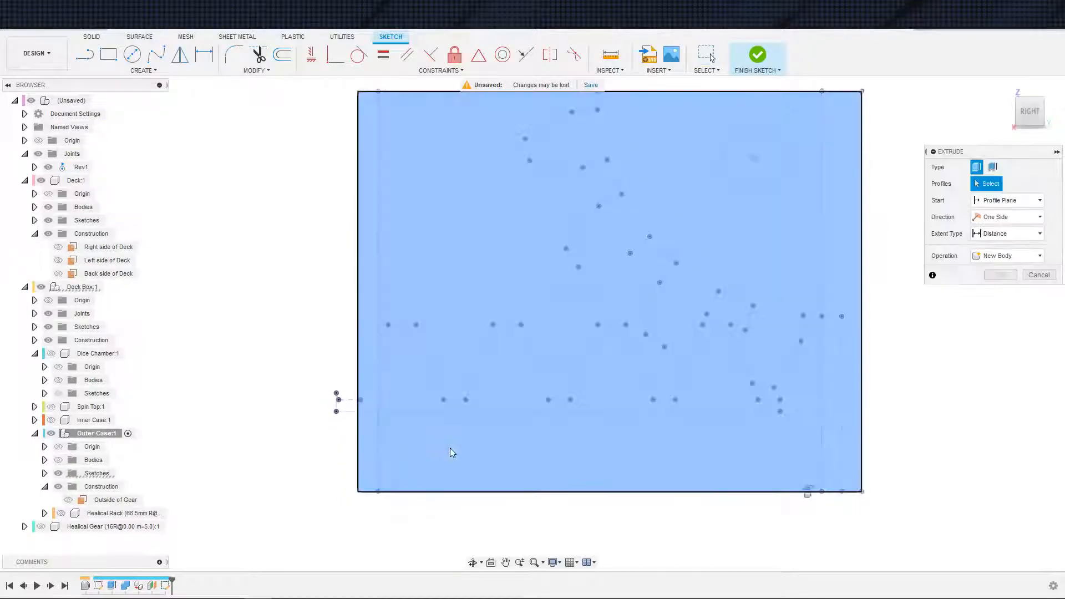
{"action": "scroll", "coordinate": [335, 448], "scroll_direction": "down", "scroll_amount": 2}
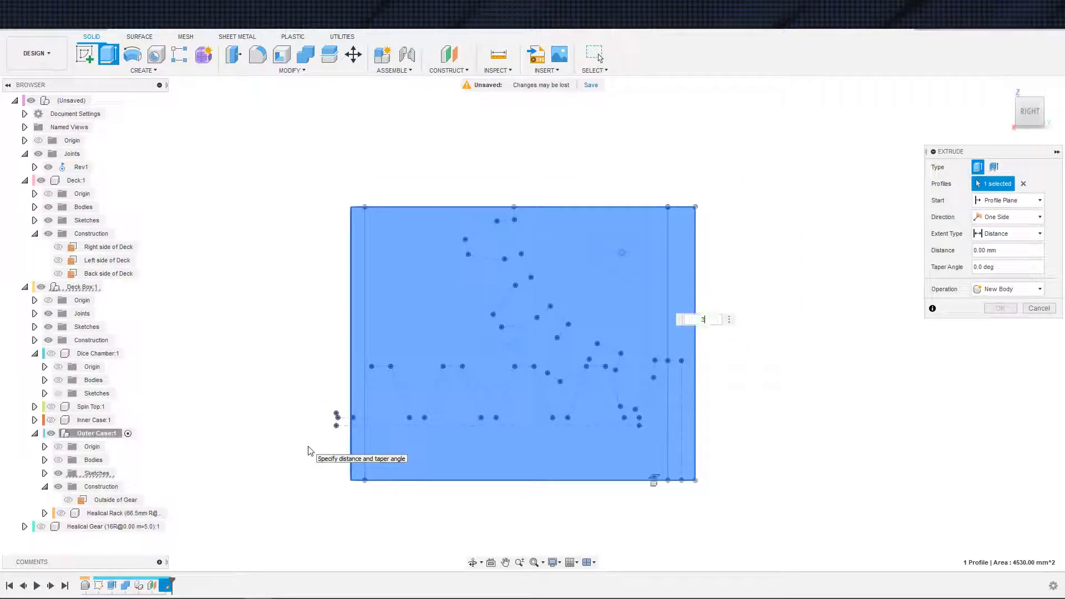
{"action": "type", "text": "3mm"}
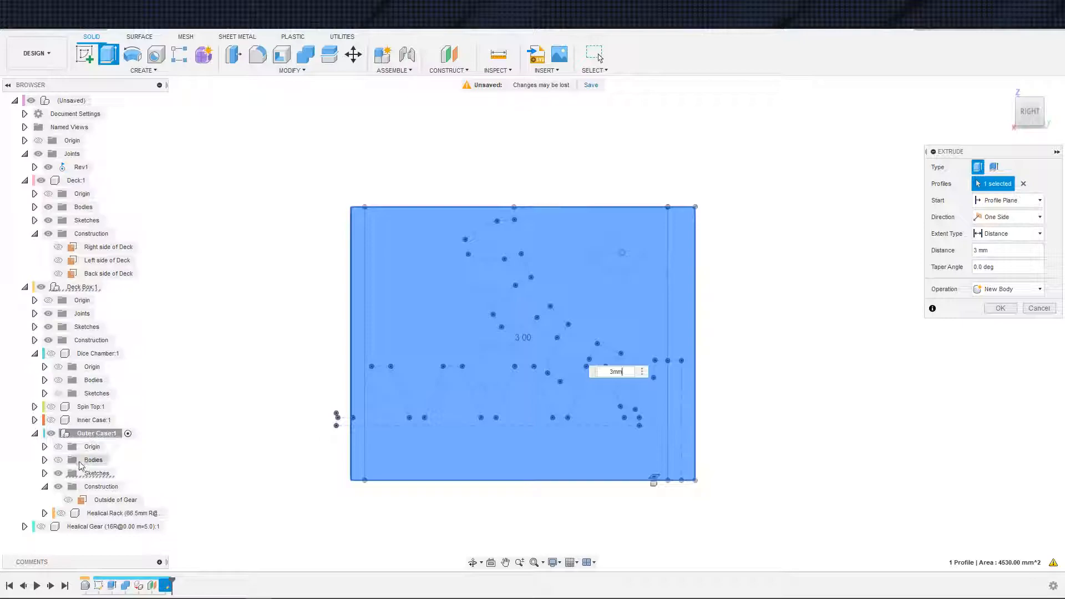
Show the helical rack, keep the Outer Case's Body1 hidden, and complete the wall extrusion as a new body.
{"action": "left_click", "coordinate": [59, 460]}
{"action": "middle_click_drag", "start_coordinate": [266, 339], "coordinate": [589, 383], "text": "shift"}
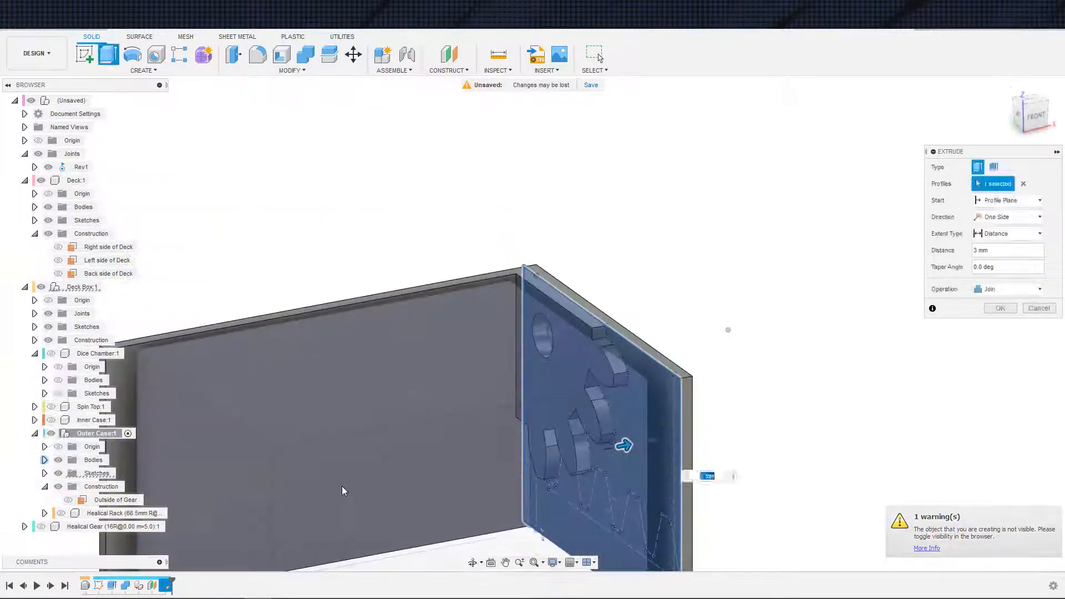
{"action": "scroll", "coordinate": [342, 490], "scroll_direction": "down", "scroll_amount": 2}
{"action": "middle_click_drag", "start_coordinate": [343, 490], "coordinate": [203, 384]}
{"action": "middle_click_drag", "start_coordinate": [438, 419], "coordinate": [460, 439], "text": "shift"}
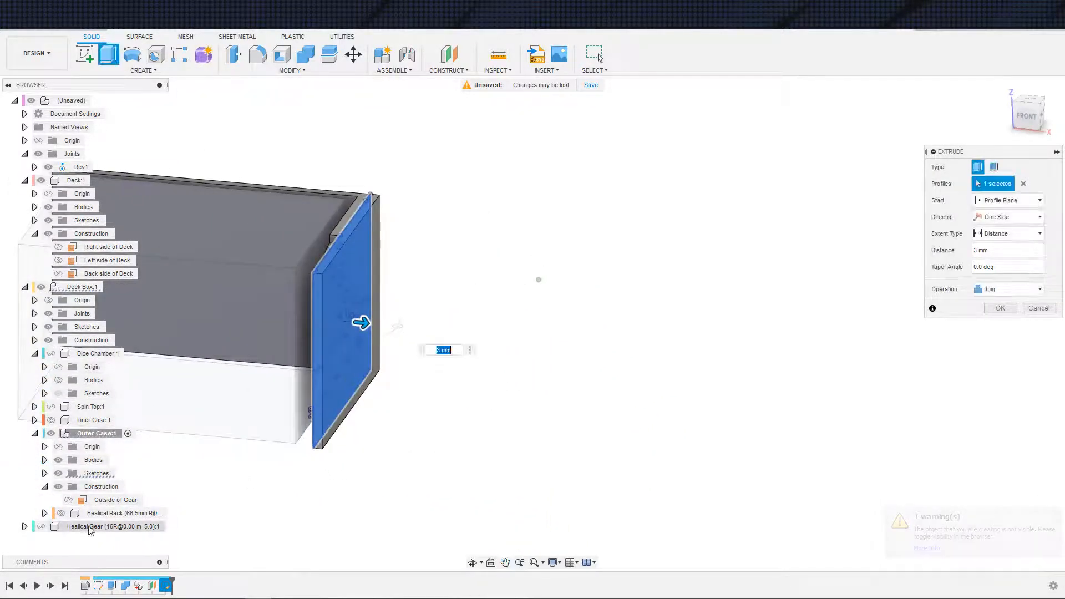
{"action": "left_click", "coordinate": [61, 513]}
{"action": "mouse_move", "coordinate": [264, 473]}
{"action": "middle_mouse_down", "text": "shift"}
{"action": "mouse_move", "coordinate": [342, 446]}
{"action": "mouse_move", "coordinate": [348, 494]}
{"action": "middle_mouse_up", "text": "shift"}
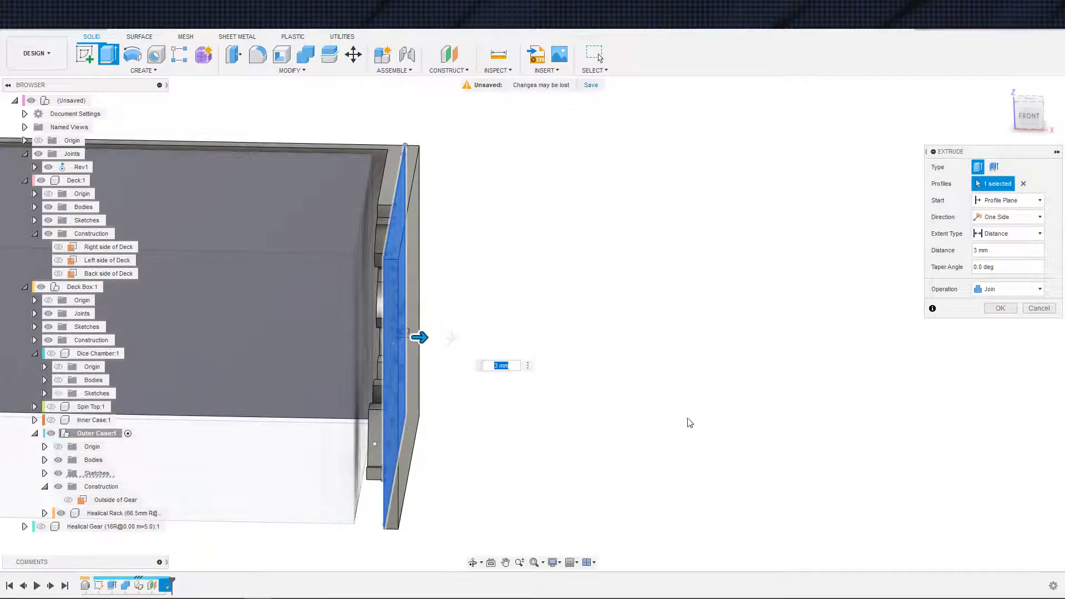
{"action": "left_click", "coordinate": [44, 460]}
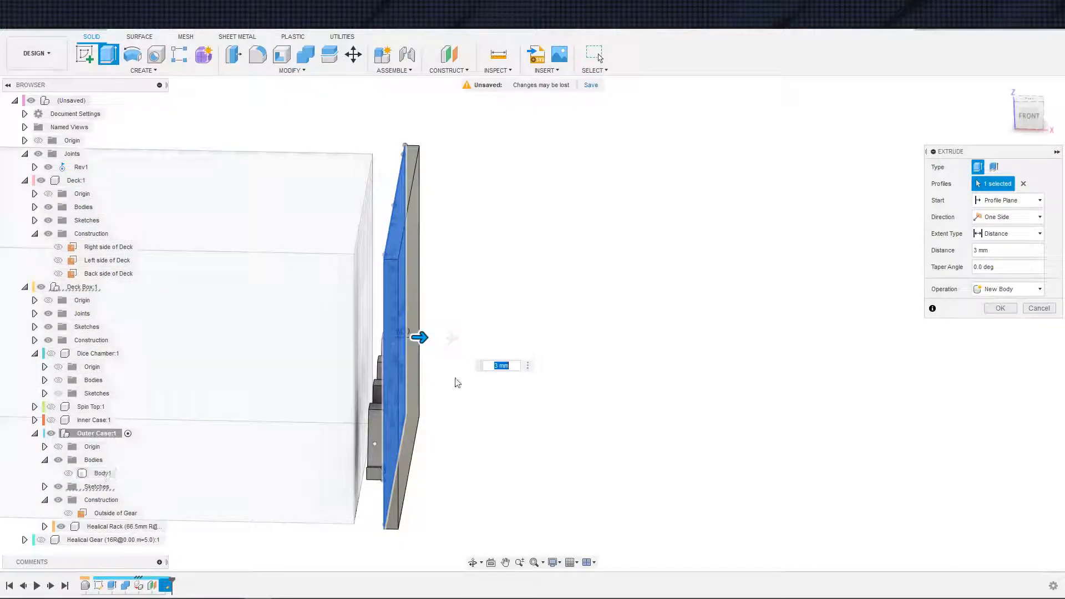
{"action": "left_click", "coordinate": [997, 309]}
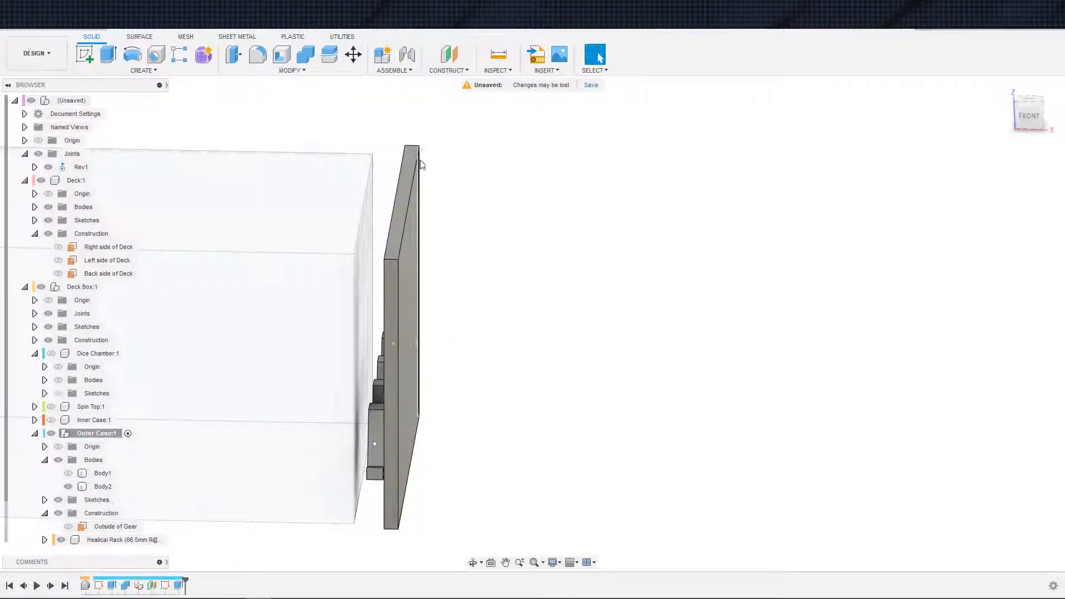
Combine the new side wall with the helical rack body using the Join operation.
{"action": "left_click", "coordinate": [306, 55]}
{"action": "left_click", "coordinate": [404, 344]}
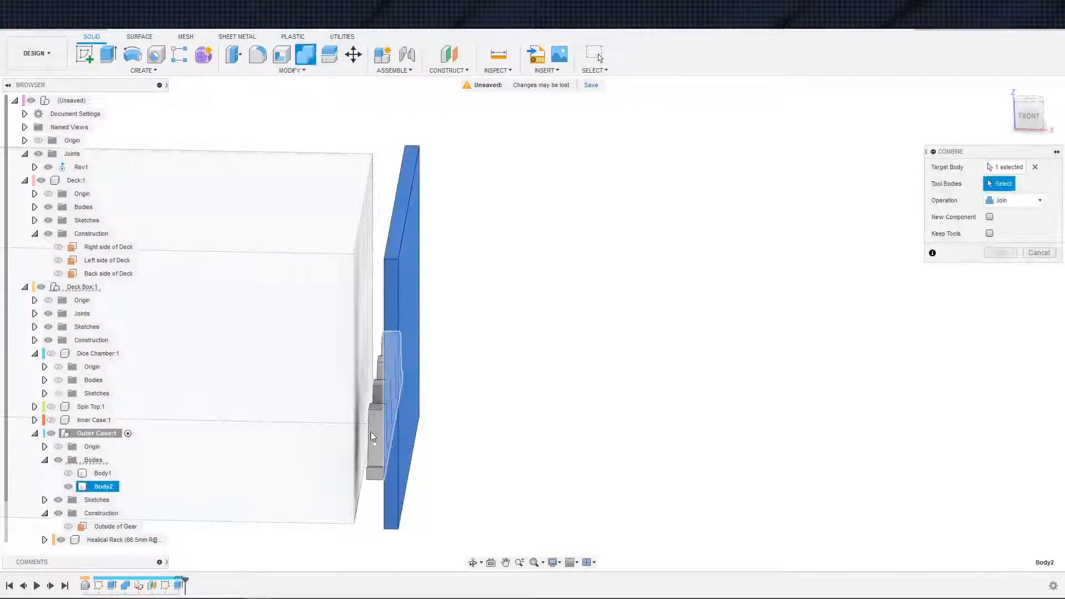
{"action": "left_click", "coordinate": [370, 432]}
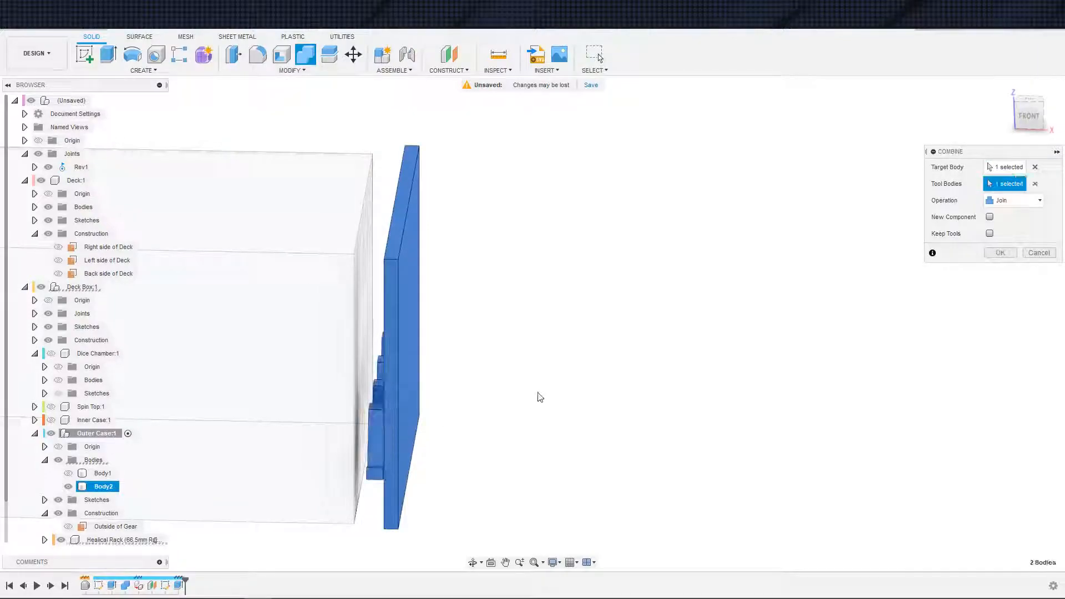
{"action": "left_click", "coordinate": [999, 253]}
{"action": "middle_click_drag", "start_coordinate": [958, 261], "coordinate": [321, 367], "text": "shift"}
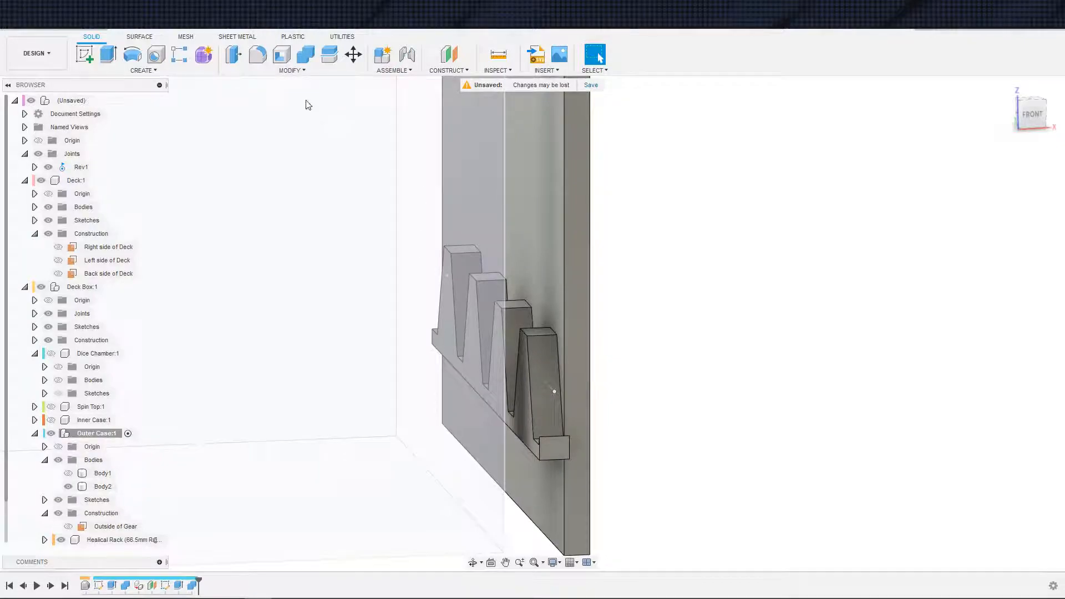
{"action": "left_click", "coordinate": [292, 69]}
{"action": "left_click", "coordinate": [245, 254]}
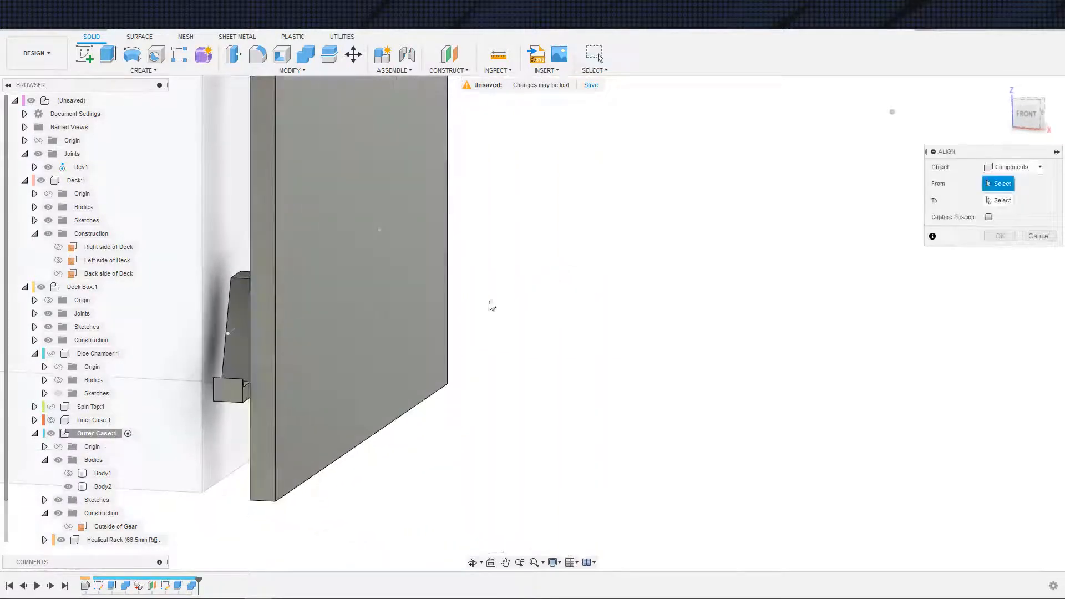
{"action": "scroll", "coordinate": [240, 393], "scroll_direction": "up", "scroll_amount": 5}
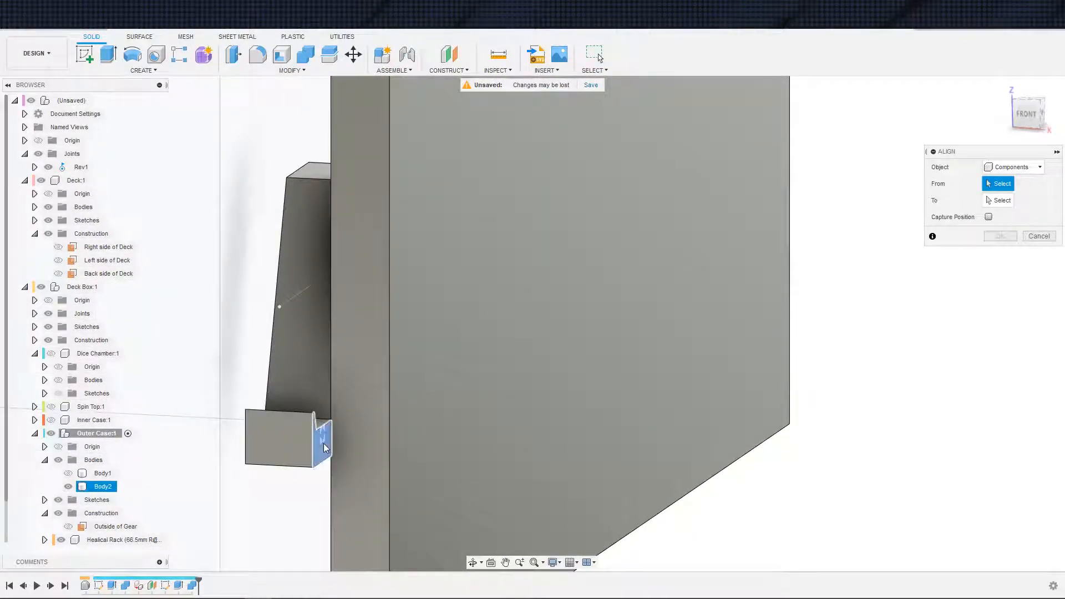
{"action": "left_click", "coordinate": [325, 448]}
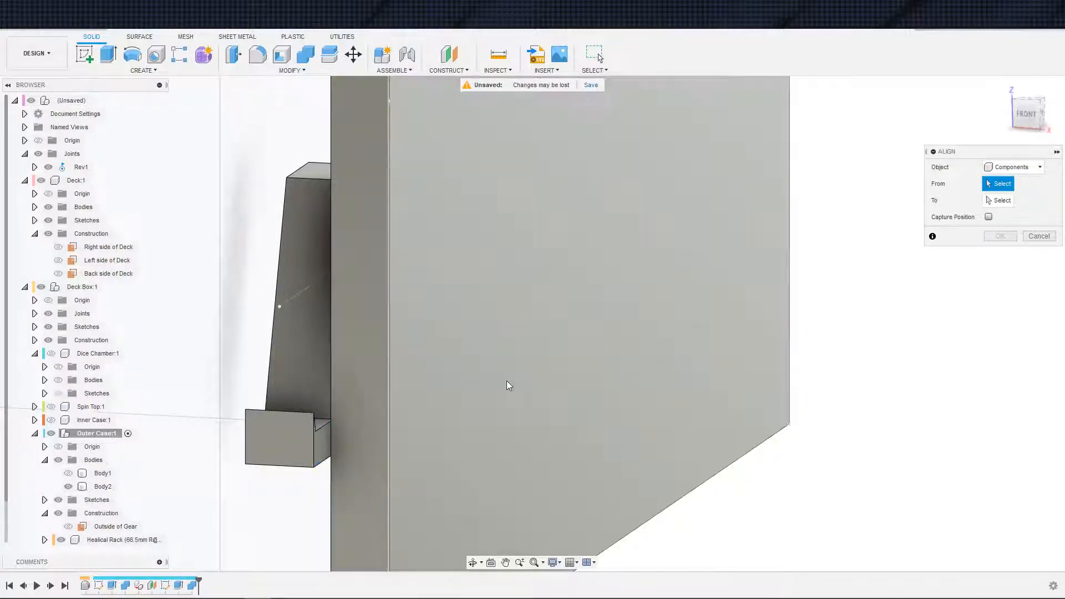
{"action": "scroll", "coordinate": [317, 361], "scroll_direction": "down", "scroll_amount": 4}
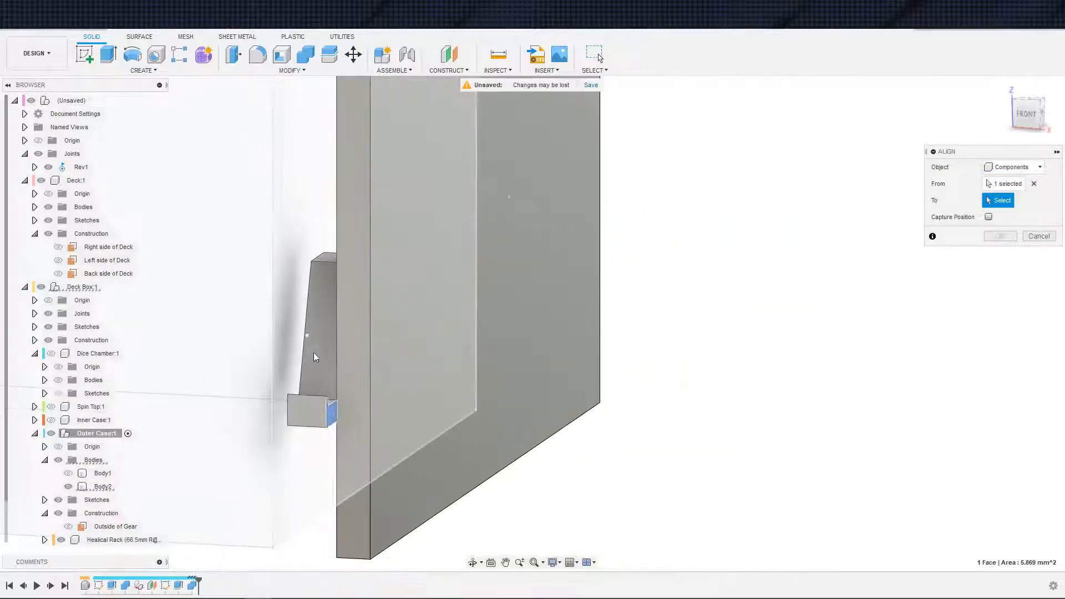
{"action": "middle_click_drag", "start_coordinate": [314, 356], "coordinate": [330, 345], "text": "shift"}
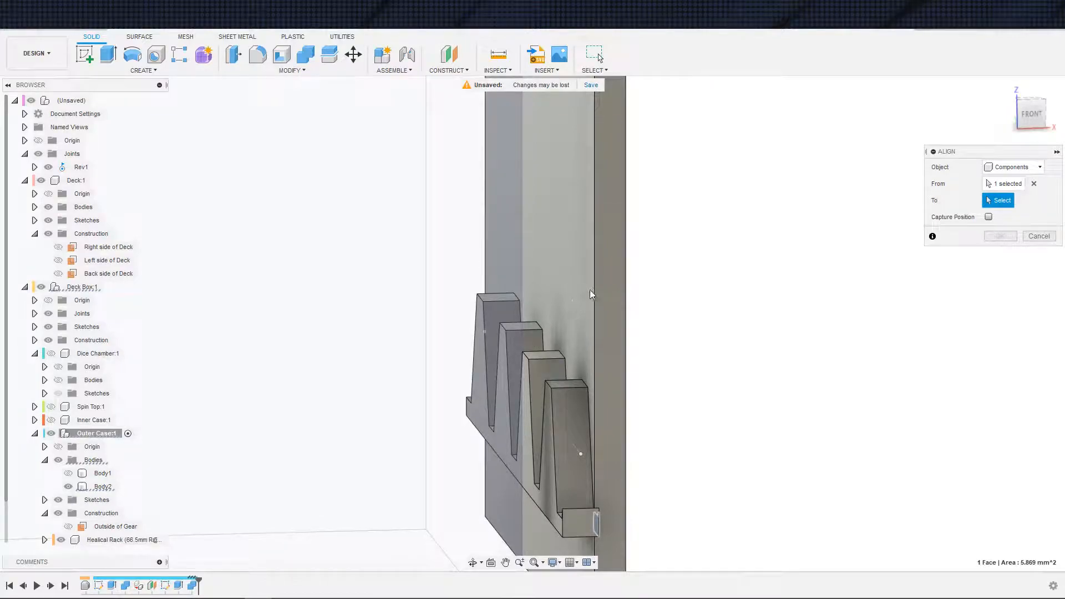
{"action": "middle_click_drag", "start_coordinate": [590, 281], "coordinate": [642, 317], "text": "shift"}
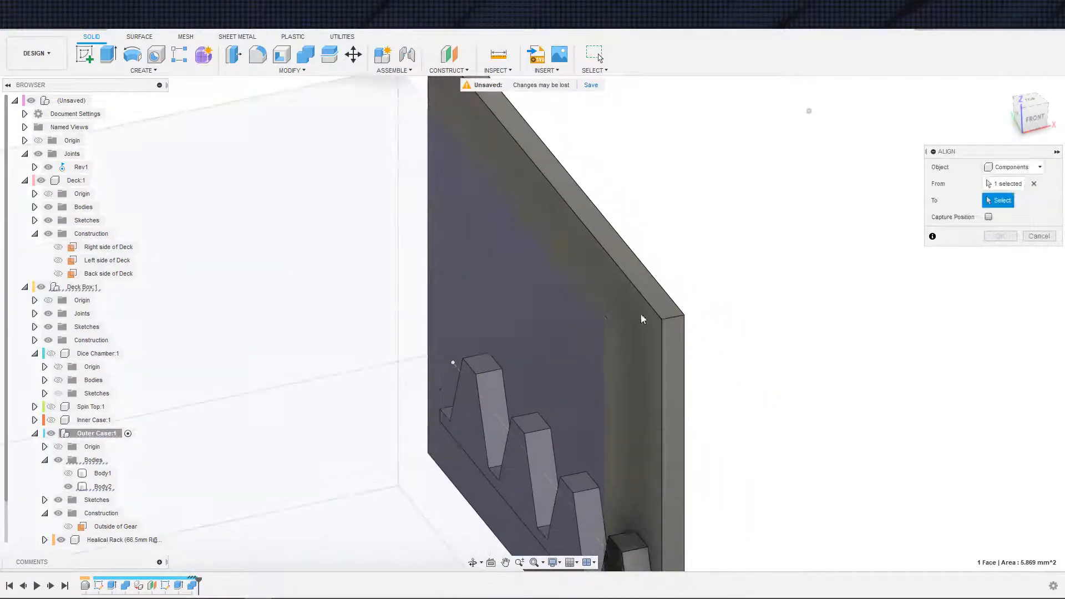
{"action": "middle_click_drag", "start_coordinate": [710, 369], "coordinate": [432, 334], "text": "shift"}
{"action": "key", "text": "Escape"}
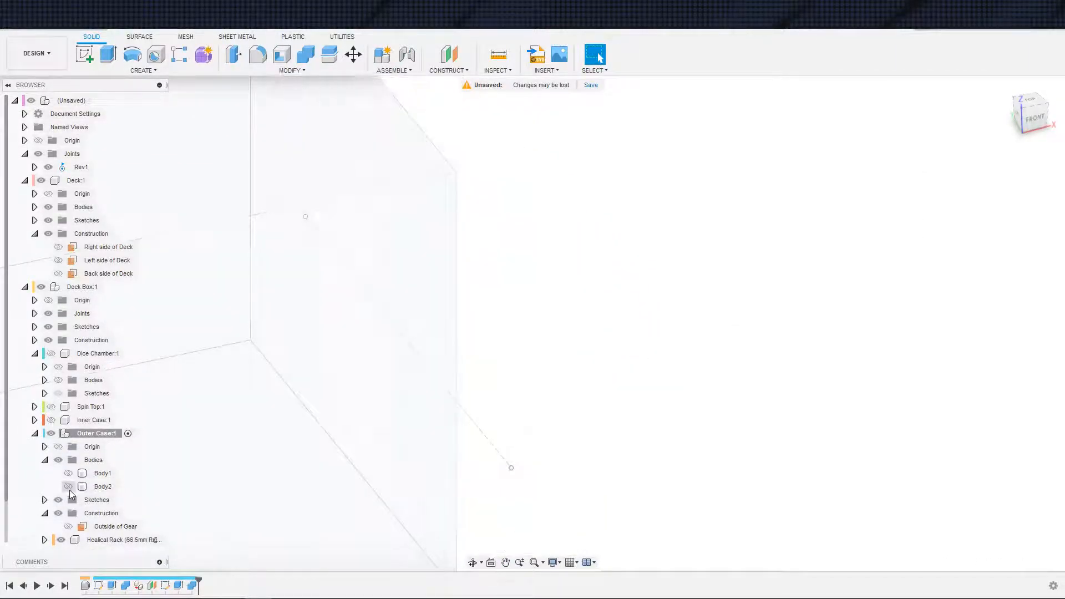
Show the Outer Case's Body1, create a component from it, and name the component Back Wall.
{"action": "mouse_move", "coordinate": [167, 471]}
{"action": "middle_mouse_down", "text": "shift"}
{"action": "mouse_move", "coordinate": [273, 442]}
{"action": "mouse_move", "coordinate": [417, 431]}
{"action": "mouse_move", "coordinate": [274, 428]}
{"action": "mouse_move", "coordinate": [345, 463]}
{"action": "mouse_move", "coordinate": [183, 477]}
{"action": "middle_mouse_up", "text": "shift"}
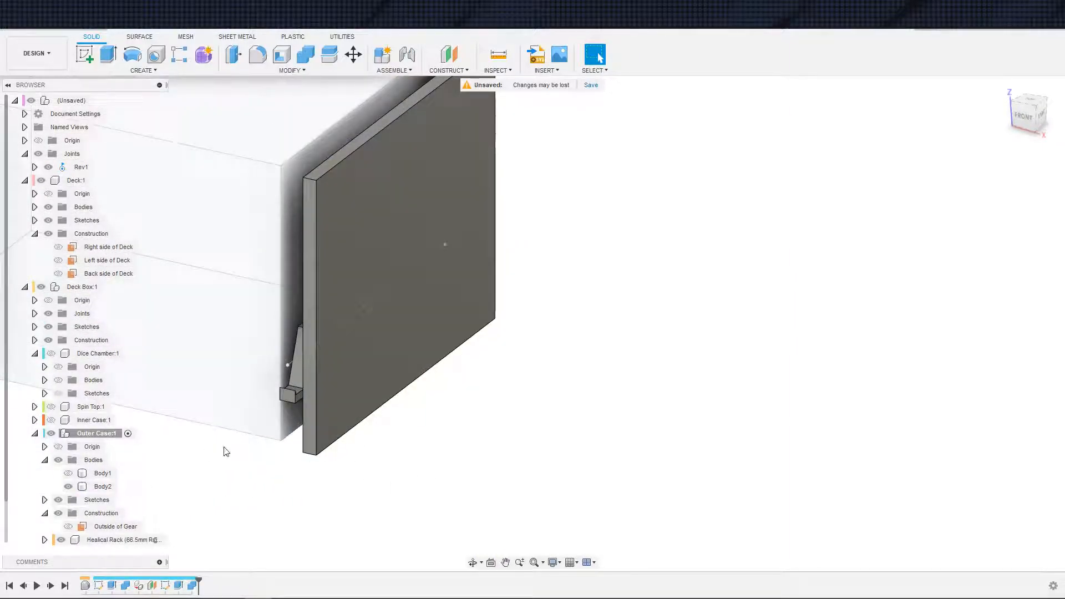
{"action": "mouse_move", "coordinate": [222, 449]}
{"action": "middle_mouse_down"}
{"action": "mouse_move", "coordinate": [230, 495]}
{"action": "mouse_move", "coordinate": [212, 437]}
{"action": "middle_mouse_up"}
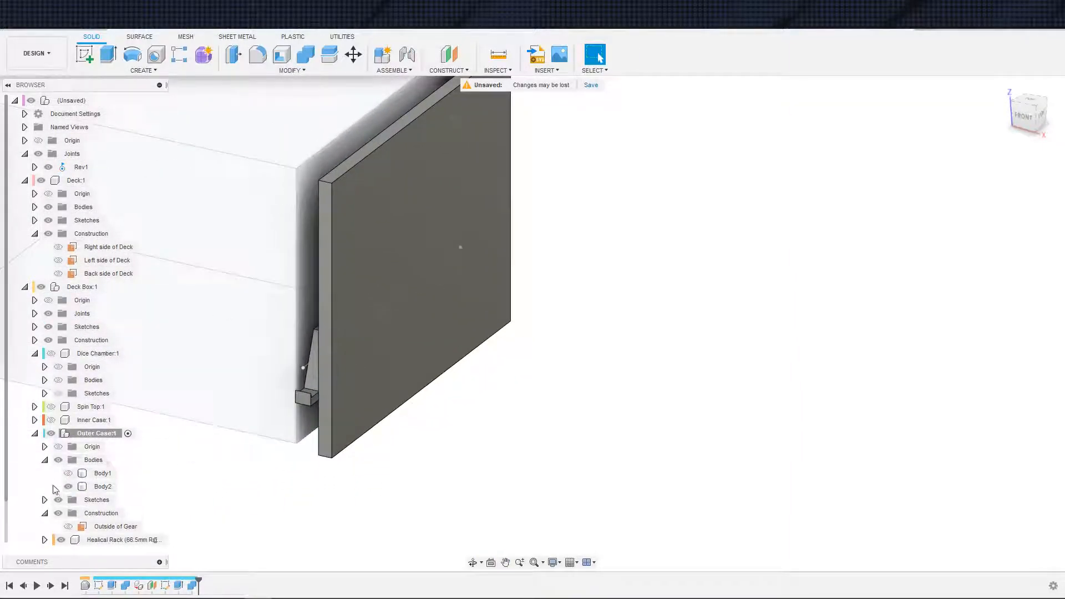
{"action": "left_click", "coordinate": [68, 473]}
{"action": "middle_click_drag", "start_coordinate": [189, 488], "coordinate": [166, 473], "text": "shift"}
{"action": "double_click", "coordinate": [104, 474]}
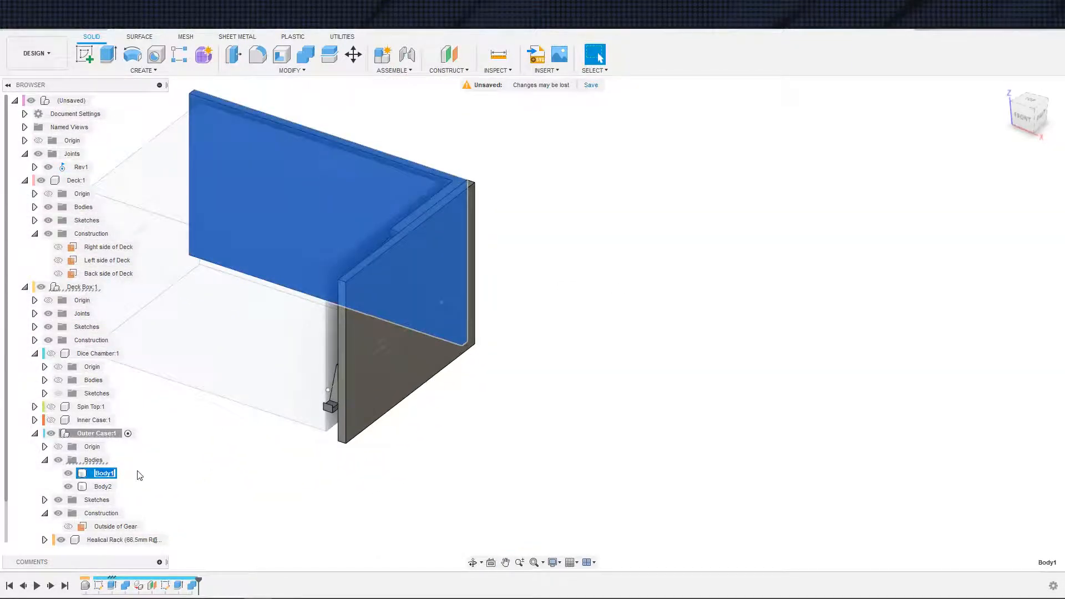
{"action": "right_click", "coordinate": [92, 475]}
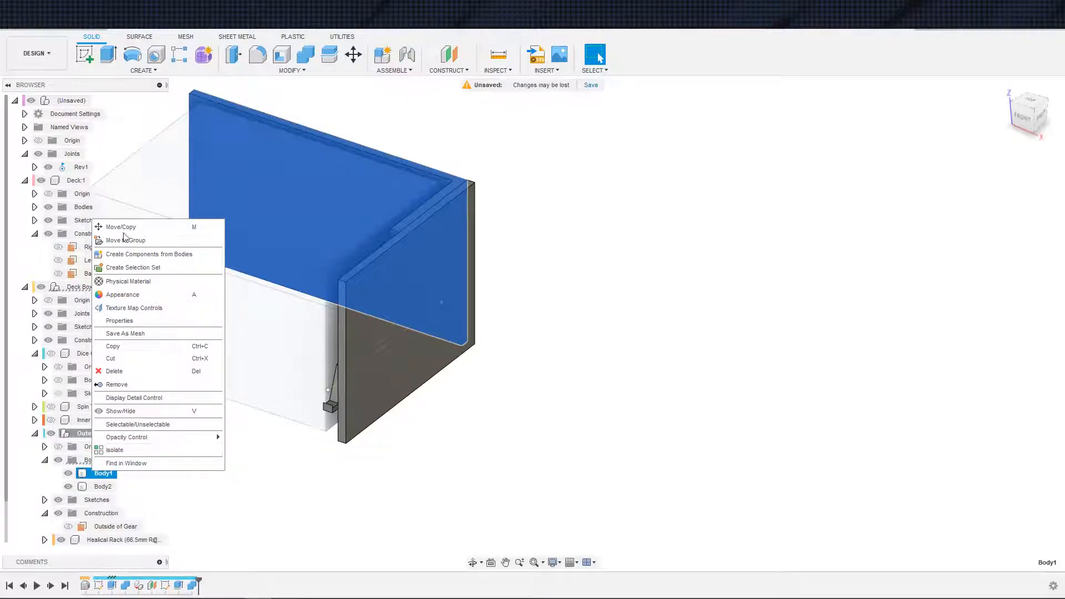
{"action": "left_click", "coordinate": [152, 255]}
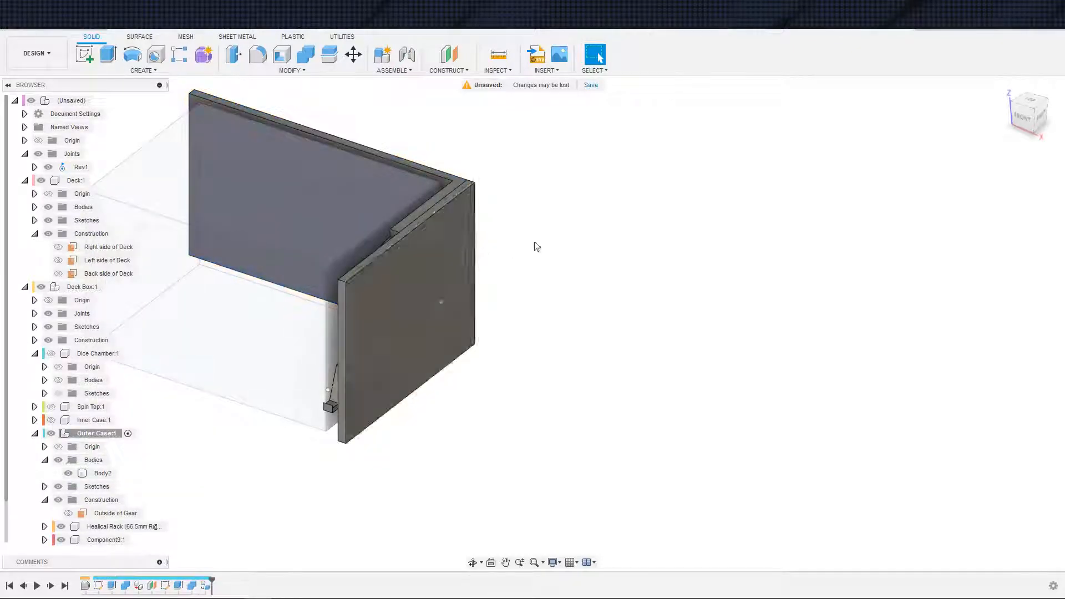
{"action": "double_click", "coordinate": [108, 526]}
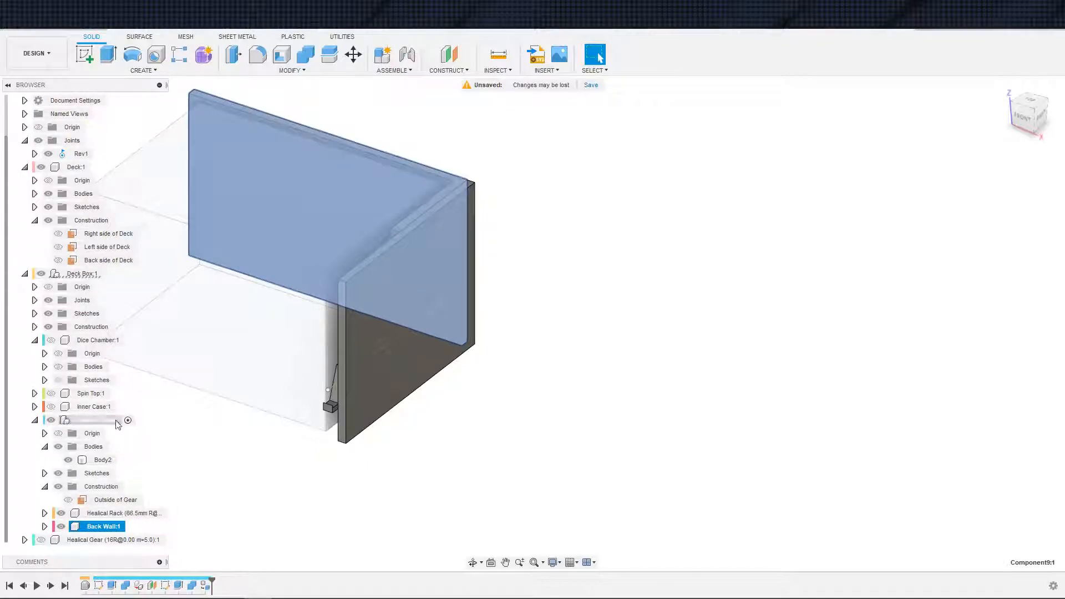
Create a component from the Outer Case's Body2 and name it Right Side Wall.
{"action": "right_click", "coordinate": [104, 460]}
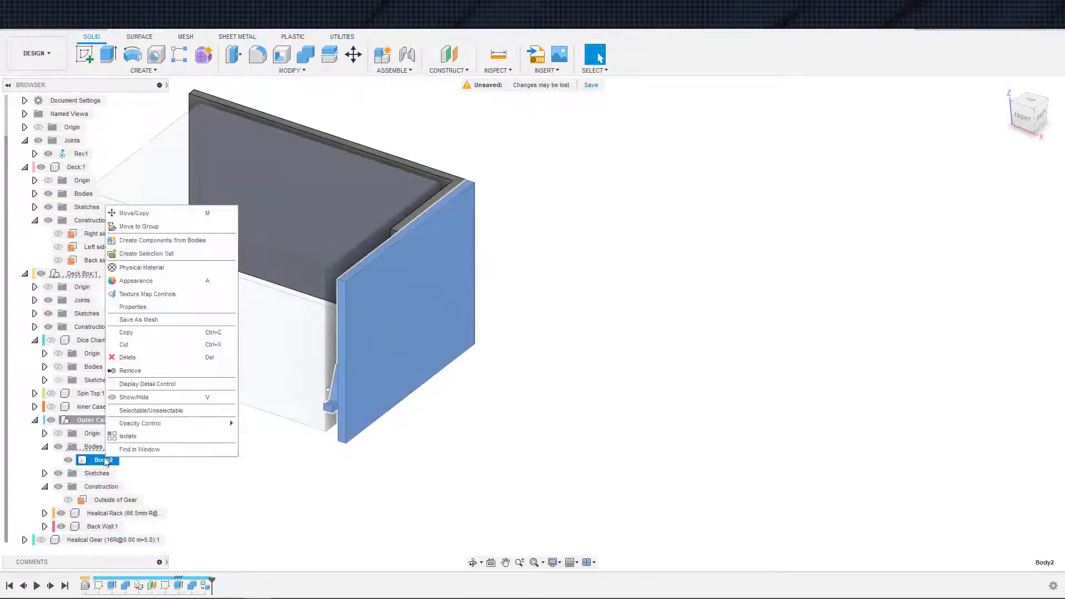
{"action": "left_click", "coordinate": [164, 240]}
{"action": "double_click", "coordinate": [114, 527]}
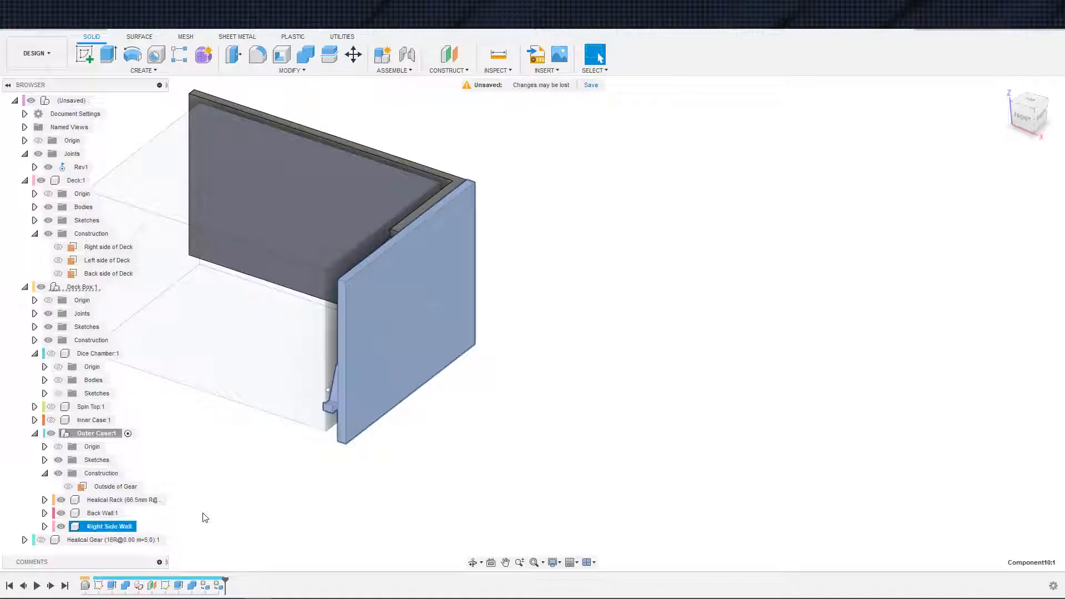
{"action": "left_click", "coordinate": [205, 517]}
{"action": "scroll", "coordinate": [257, 508], "scroll_direction": "down", "scroll_amount": 2}
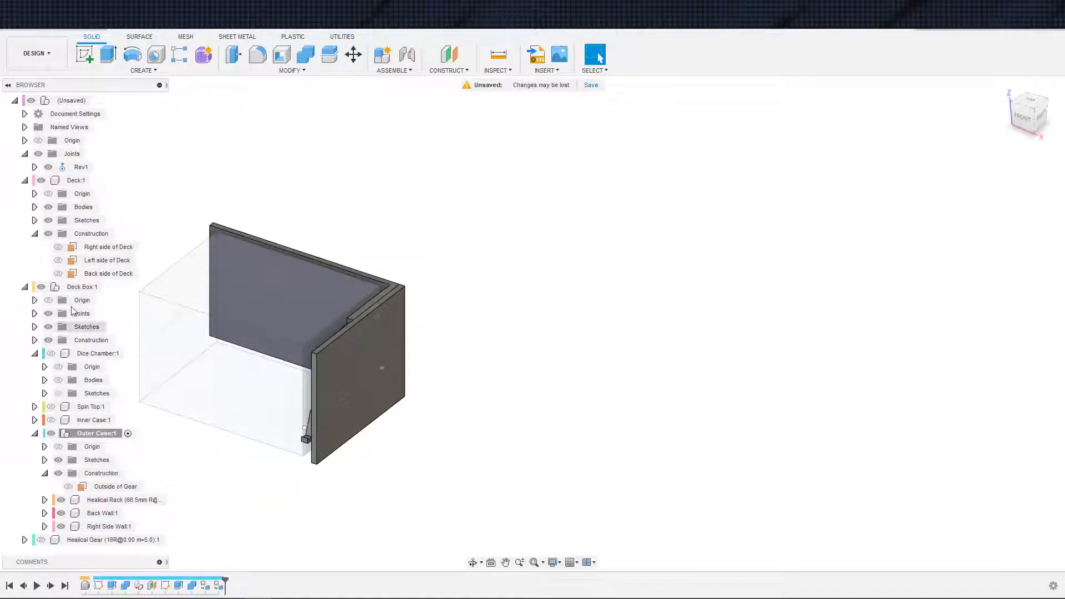
Expand the Deck Box's joints and test the motion of its slider joint.
{"action": "left_click", "coordinate": [34, 314]}
{"action": "left_click", "coordinate": [91, 326]}
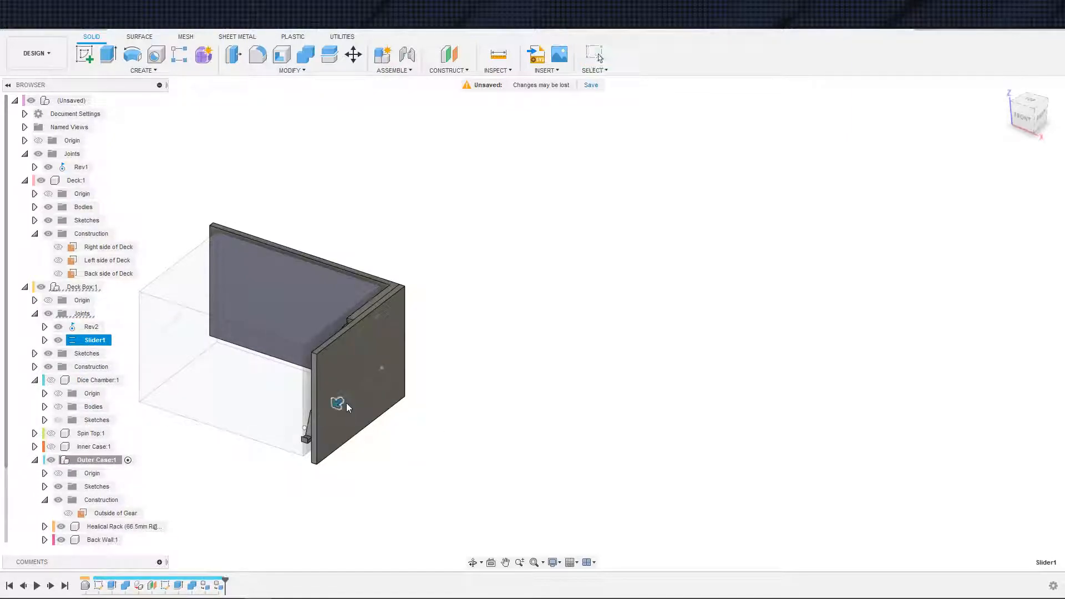
{"action": "left_click_drag", "start_coordinate": [347, 404], "coordinate": [292, 436]}
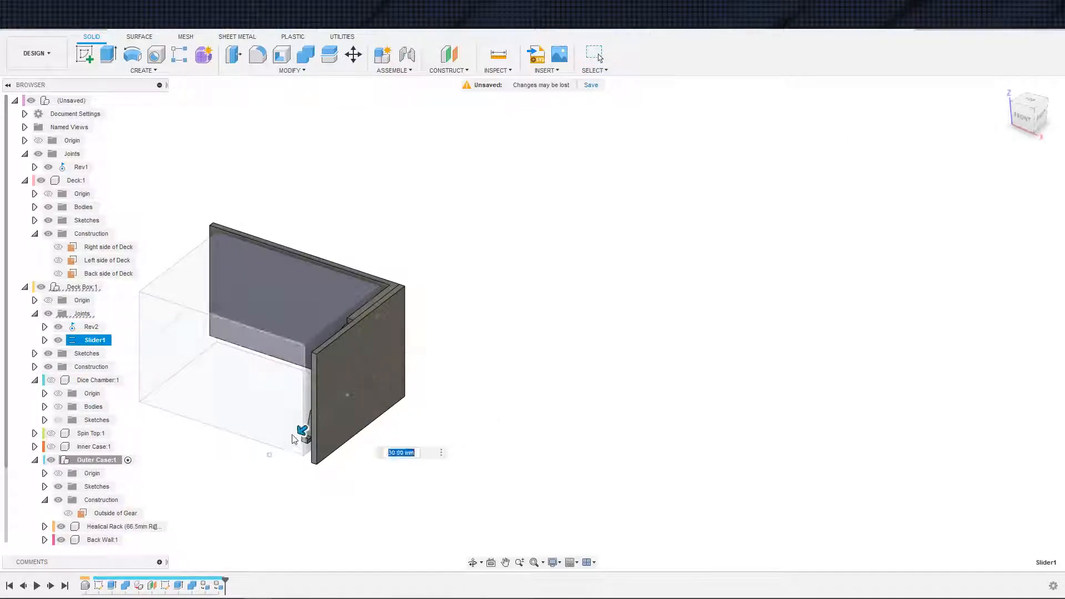
{"action": "left_click", "coordinate": [89, 327]}
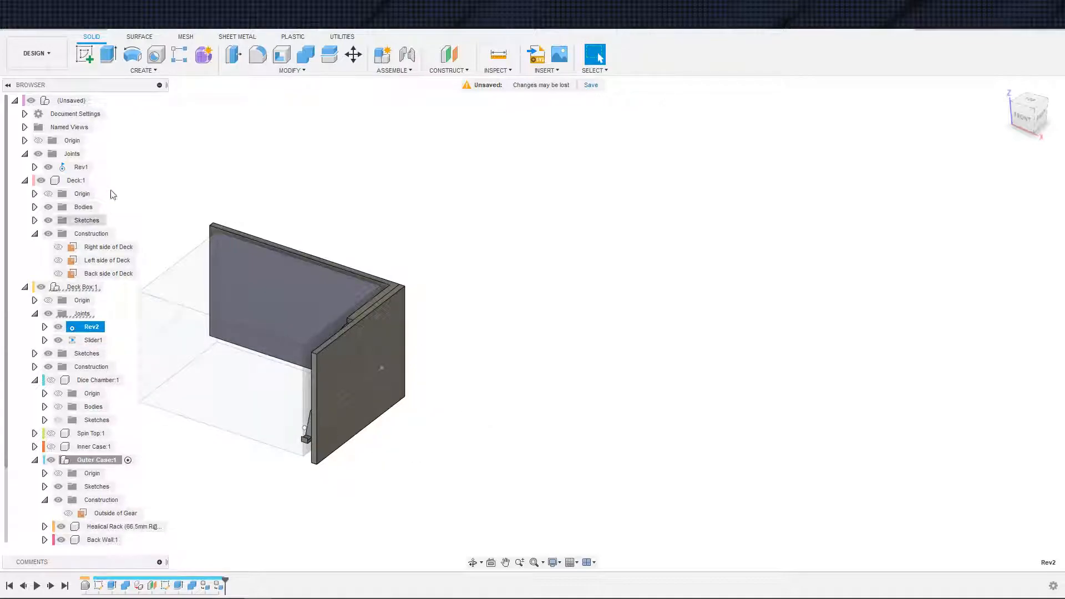
Activate the top-level component and delete the Deck Box's Slider1 joint despite its references by other features.
{"action": "left_click", "coordinate": [99, 100]}
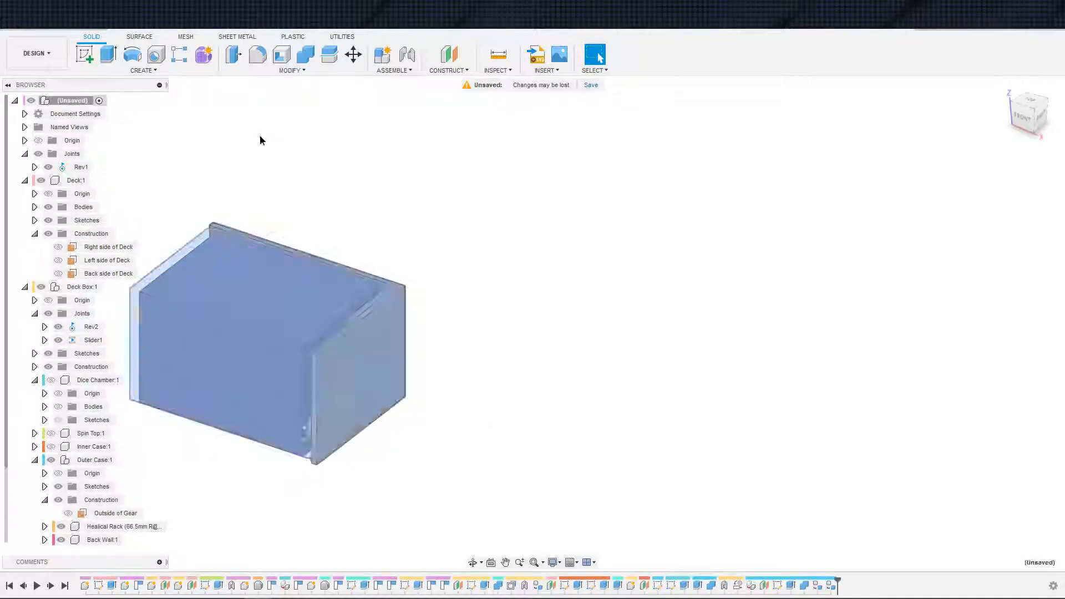
{"action": "left_click", "coordinate": [344, 401]}
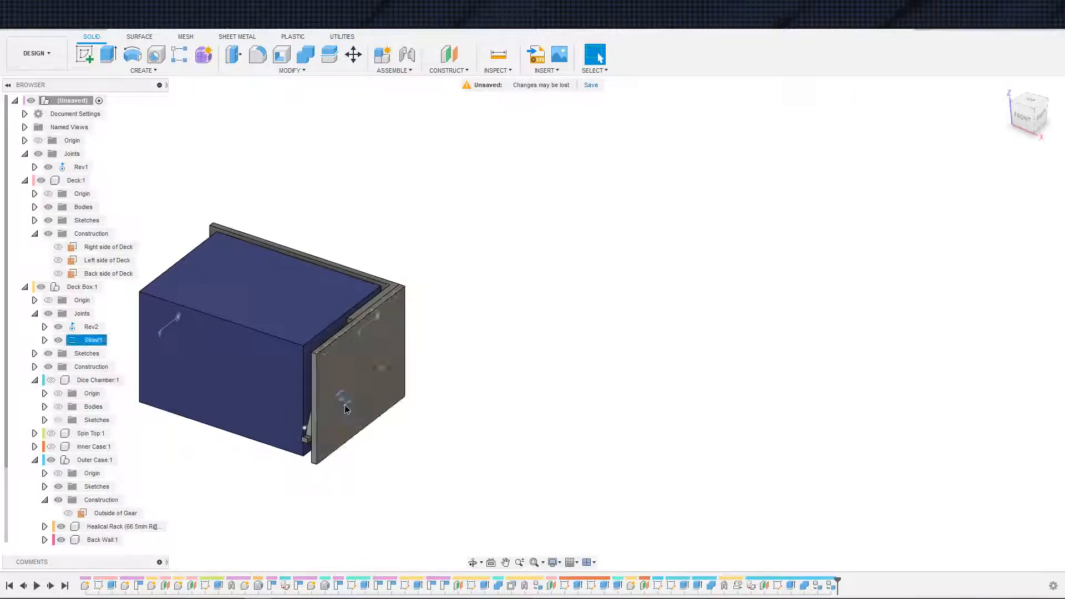
{"action": "double_click", "coordinate": [523, 584]}
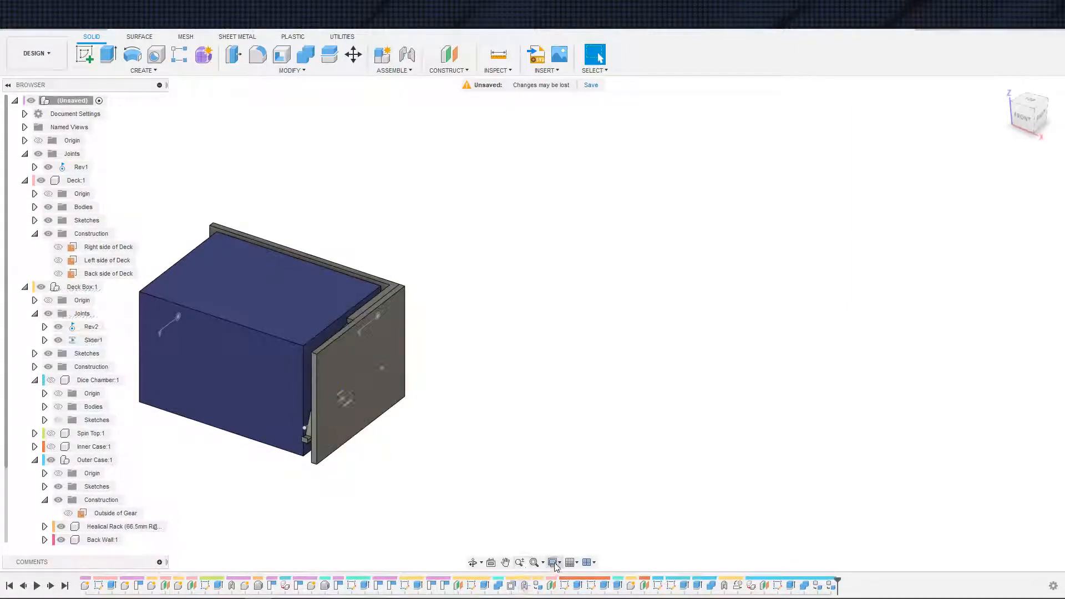
{"action": "left_click", "coordinate": [525, 585]}
{"action": "key", "text": "Delete"}
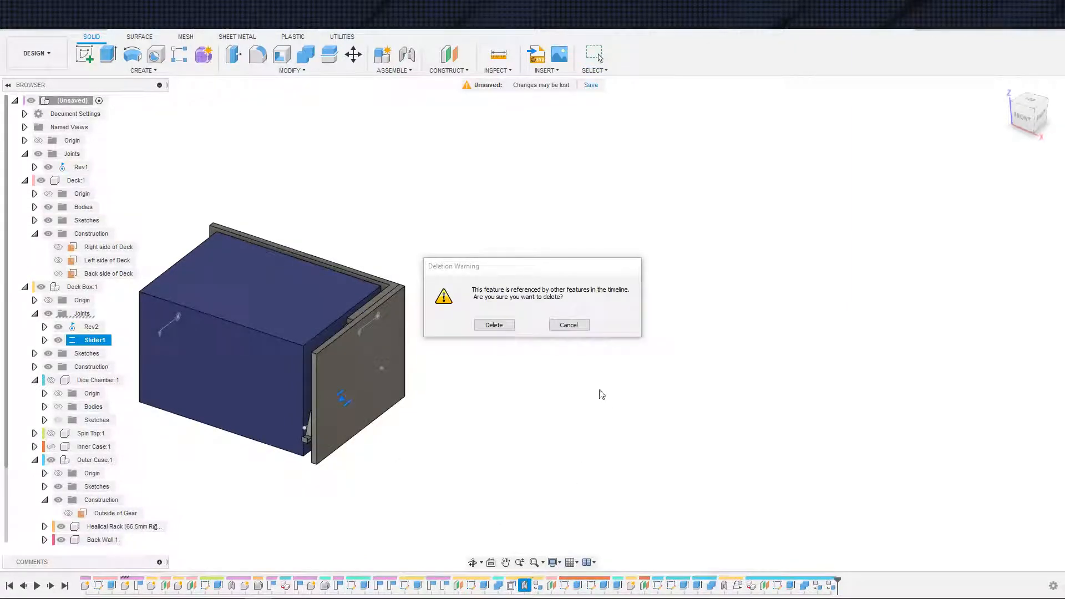
{"action": "left_click", "coordinate": [484, 328]}
Delete the Deck Box's Rev2 joint and inspect the gap between the rack, side wall and inner box.
{"action": "left_click", "coordinate": [711, 586]}
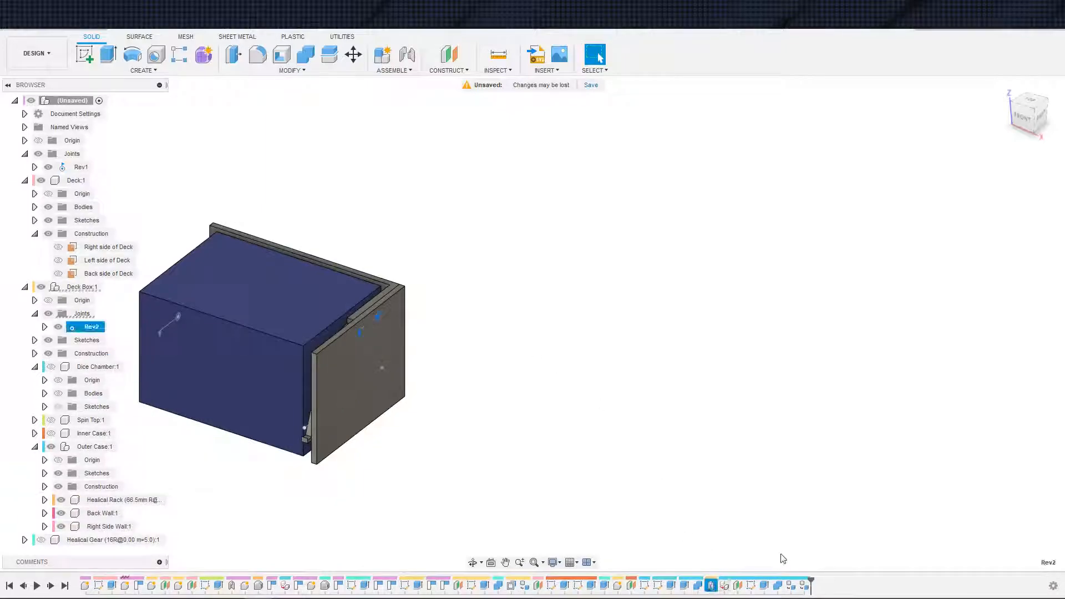
{"action": "key", "text": "Delete"}
{"action": "scroll", "coordinate": [334, 433], "scroll_direction": "up", "scroll_amount": 5}
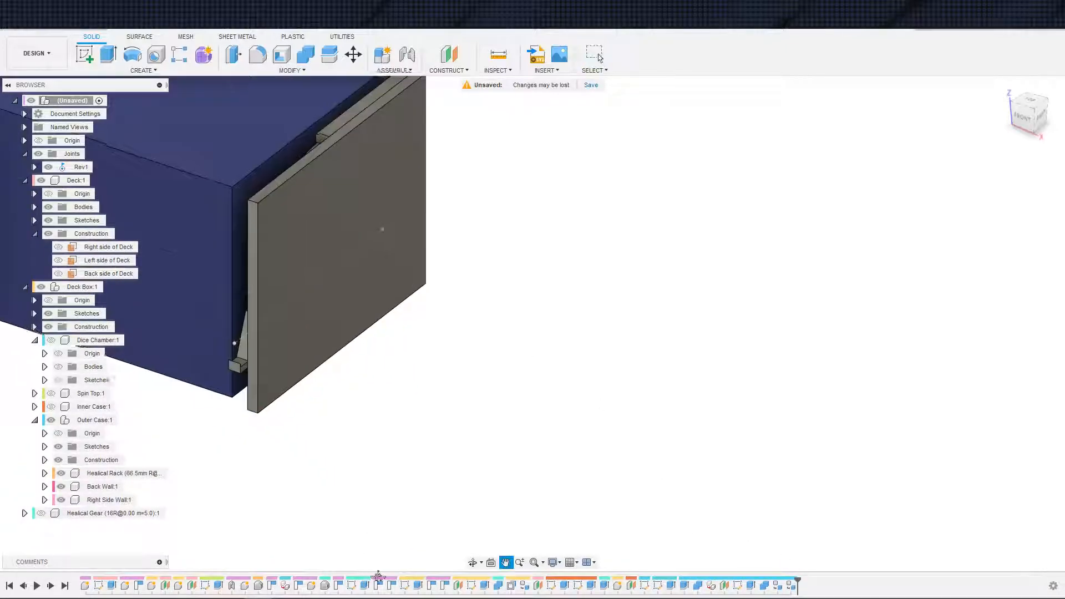
{"action": "left_click", "coordinate": [284, 70]}
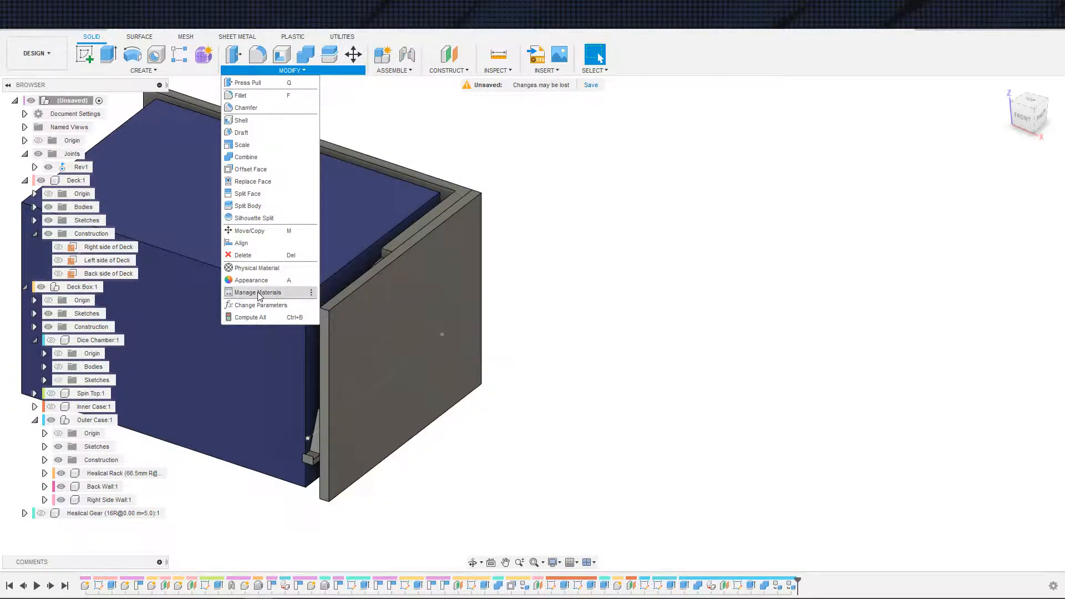
{"action": "scroll", "coordinate": [331, 397], "scroll_direction": "up", "scroll_amount": 4}
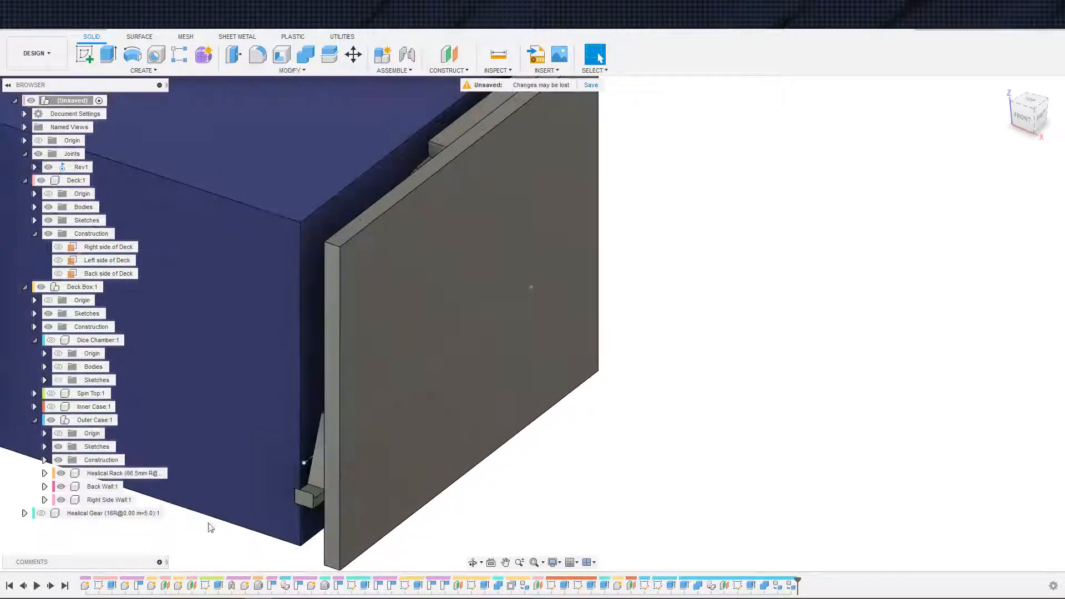
{"action": "middle_click_drag", "start_coordinate": [210, 527], "coordinate": [192, 376], "text": "shift"}
{"action": "middle_click_drag", "start_coordinate": [262, 390], "coordinate": [218, 494], "text": "shift"}
{"action": "scroll", "coordinate": [291, 414], "scroll_direction": "down", "scroll_amount": 2}
{"action": "middle_click_drag", "start_coordinate": [291, 414], "coordinate": [333, 311]}
{"action": "left_click", "coordinate": [293, 70]}
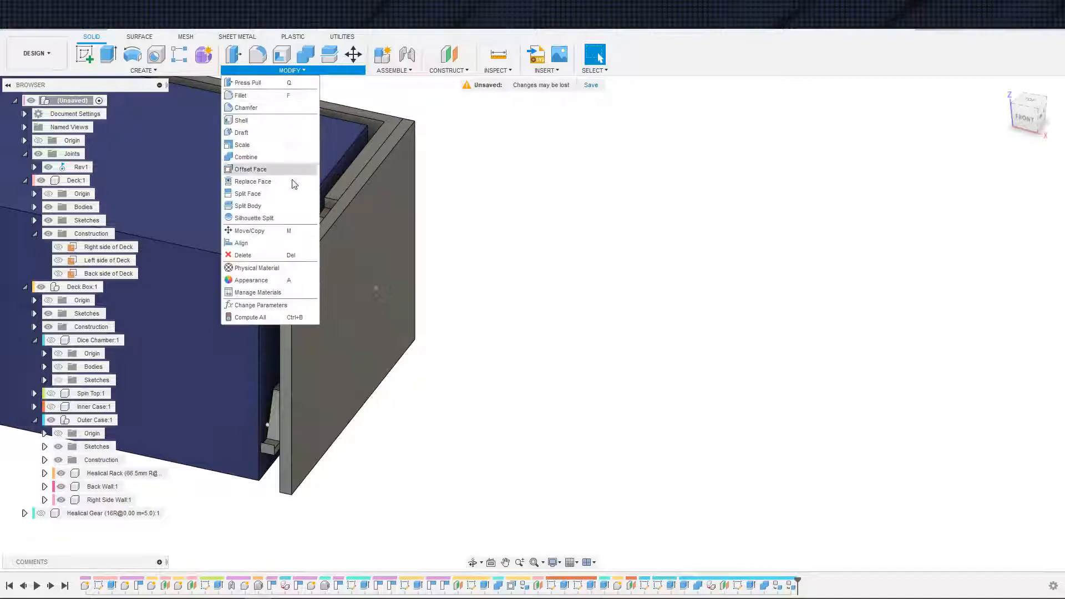
{"action": "left_click", "coordinate": [394, 70]}
{"action": "left_click", "coordinate": [401, 107]}
{"action": "left_click", "coordinate": [375, 184]}
{"action": "left_click", "coordinate": [367, 167]}
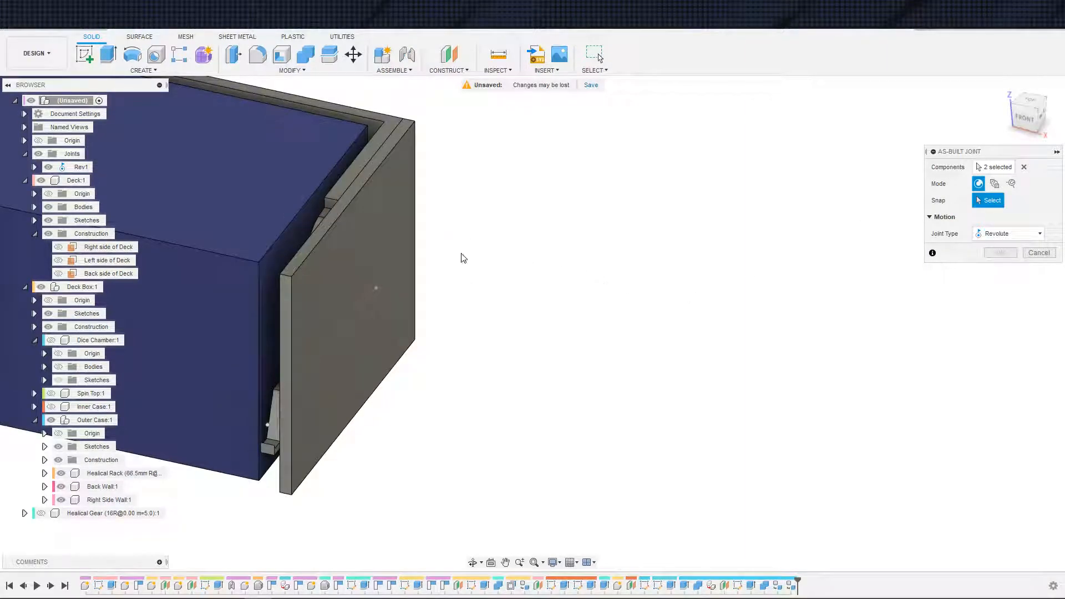
{"action": "key", "text": "Escape"}
Undo the deletion of the Deck Box's Rev2 joint.
{"action": "middle_click_drag", "start_coordinate": [451, 257], "coordinate": [559, 280]}
{"action": "key", "text": "ctrl+z"}
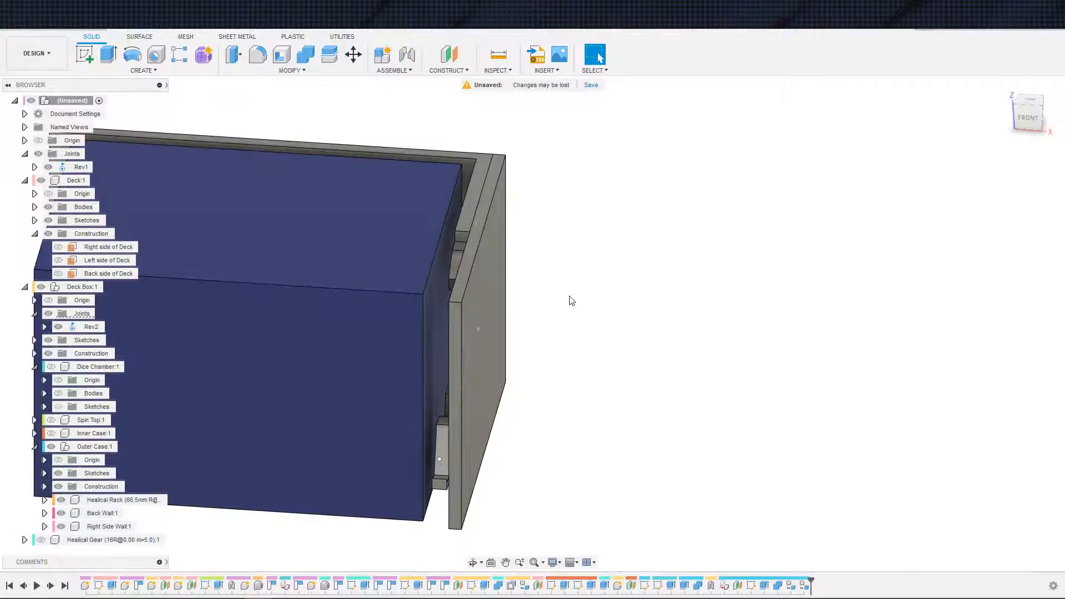
Create an as-built Slider joint along the Z axis between the Right Side Wall and the Inner Case, showing the Inner Case for selection.
{"action": "left_click", "coordinate": [392, 71]}
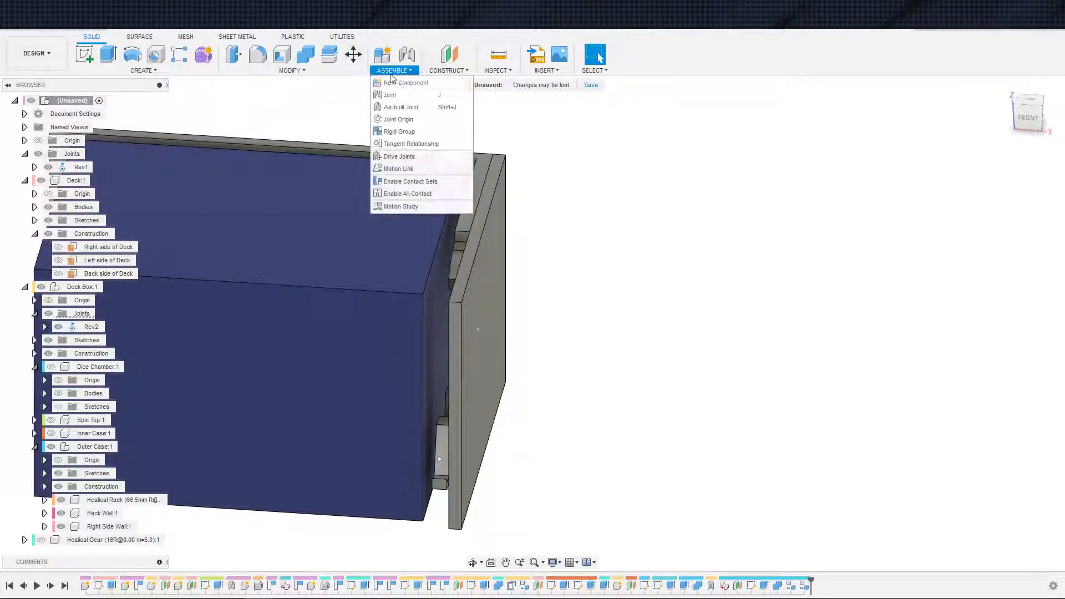
{"action": "left_click", "coordinate": [397, 107]}
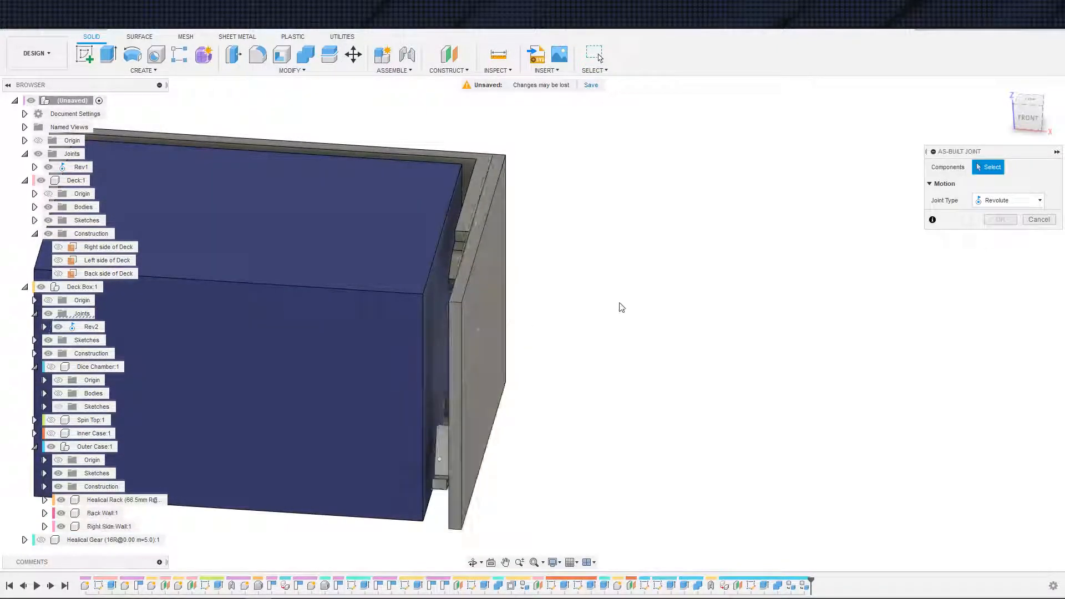
{"action": "scroll", "coordinate": [555, 344], "scroll_direction": "up", "scroll_amount": 3}
{"action": "left_click", "coordinate": [988, 202]}
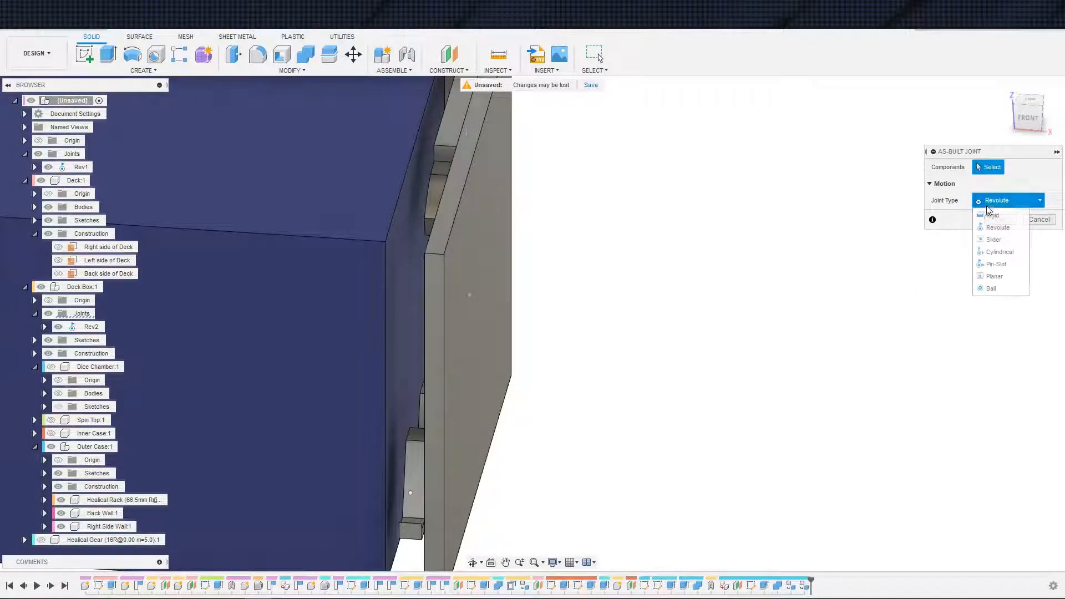
{"action": "left_click", "coordinate": [994, 239]}
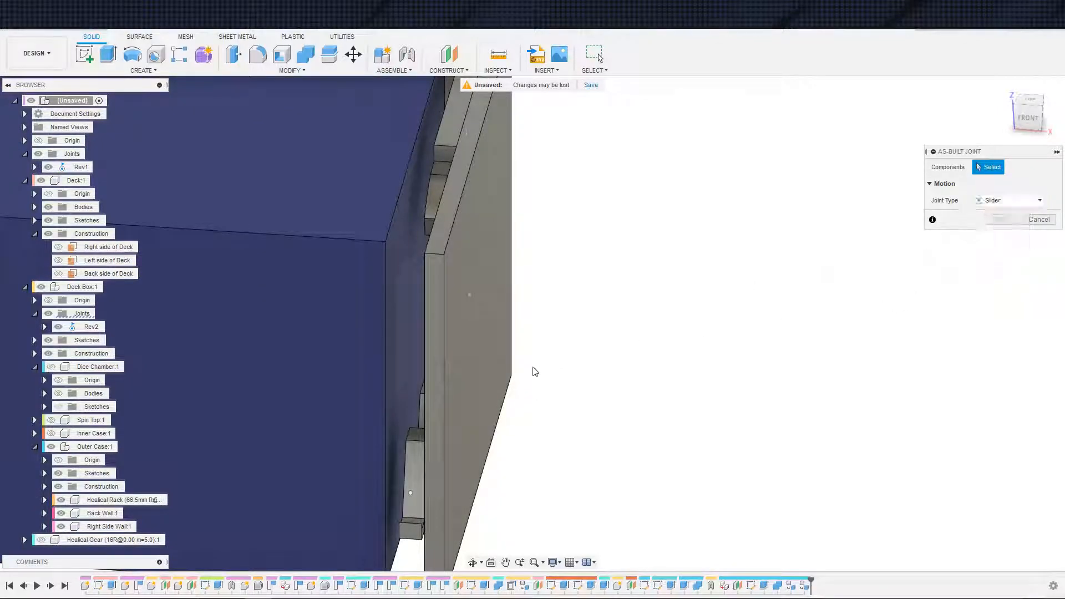
{"action": "left_click", "coordinate": [492, 384]}
{"action": "scroll", "coordinate": [413, 378], "scroll_direction": "down", "scroll_amount": 3}
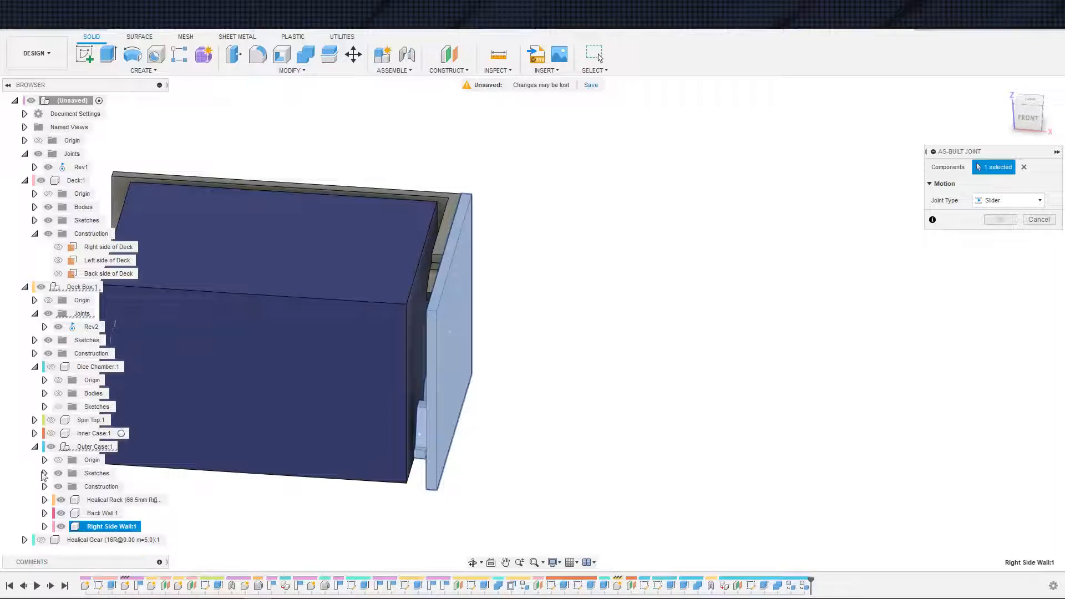
{"action": "scroll", "coordinate": [369, 426], "scroll_direction": "up", "scroll_amount": 5}
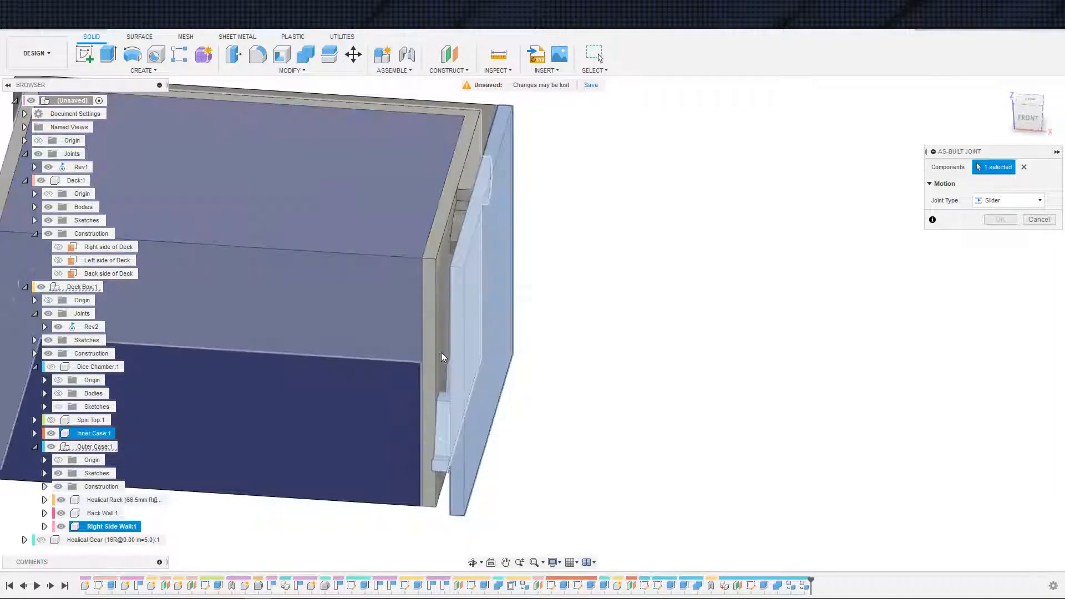
{"action": "left_click", "coordinate": [442, 357]}
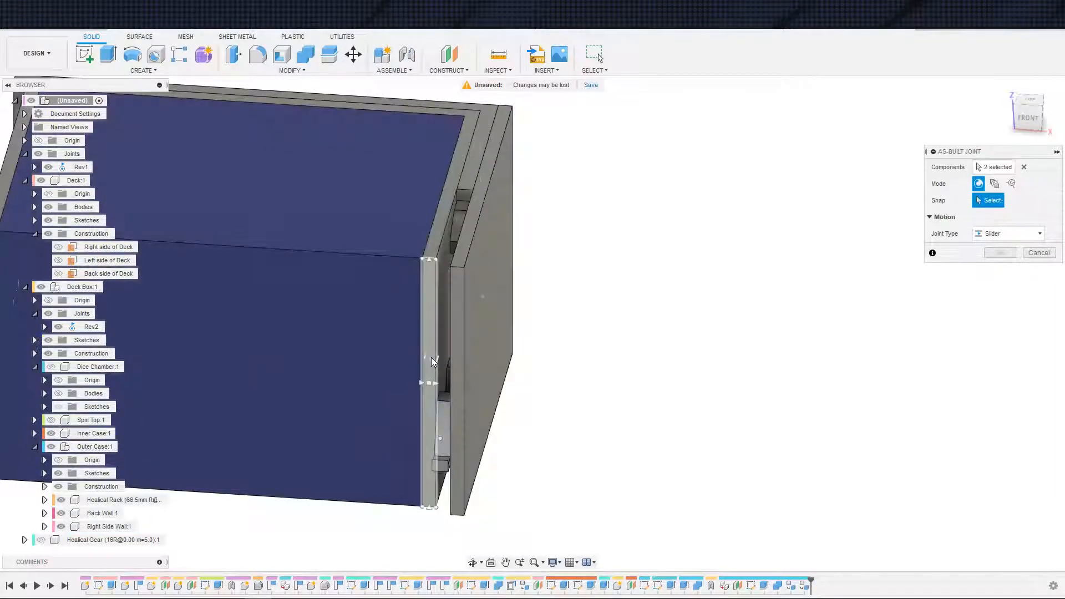
{"action": "left_click", "coordinate": [457, 394]}
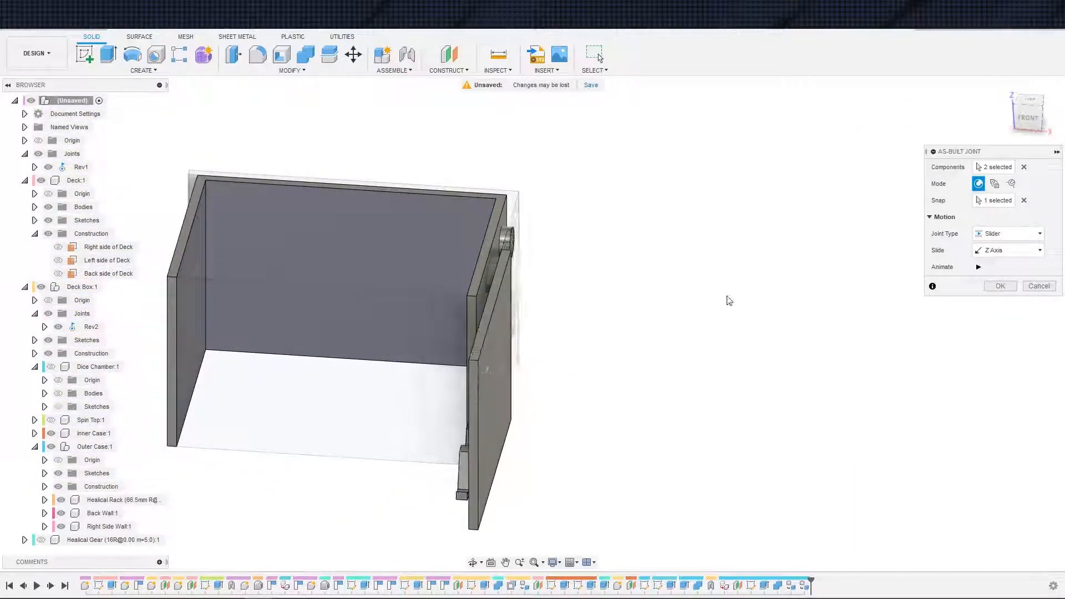
{"action": "left_click", "coordinate": [1000, 287]}
Set up a motion link between the side wall's slider joint and the Rev2 joint.
{"action": "left_click", "coordinate": [399, 73]}
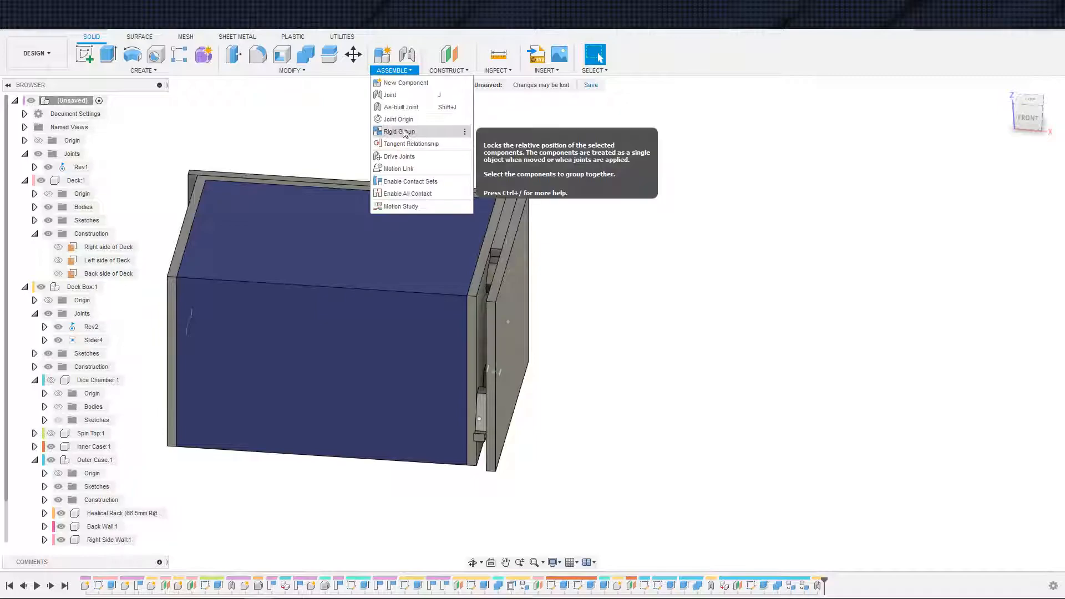
{"action": "left_click", "coordinate": [394, 167]}
{"action": "scroll", "coordinate": [589, 290], "scroll_direction": "up", "scroll_amount": 4}
{"action": "middle_click_drag", "start_coordinate": [523, 359], "coordinate": [441, 393], "text": "shift"}
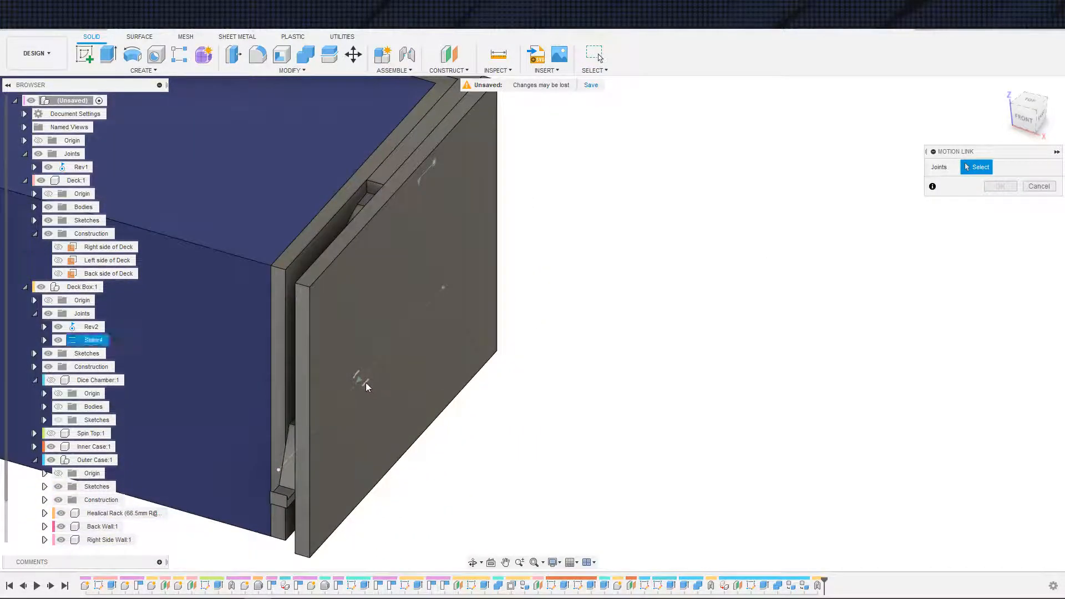
{"action": "left_click", "coordinate": [365, 383]}
{"action": "left_click", "coordinate": [428, 173]}
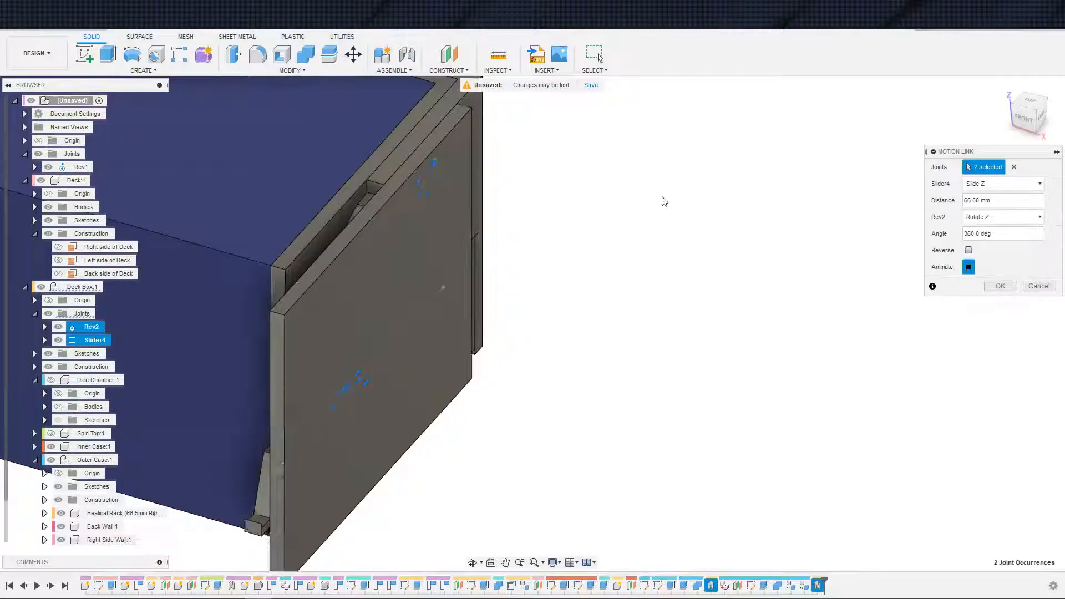
Set the motion link's rotation angle to 90 degrees, reverse its direction, and complete the link.
{"action": "left_click", "coordinate": [999, 234]}
{"action": "type", "text": "90"}
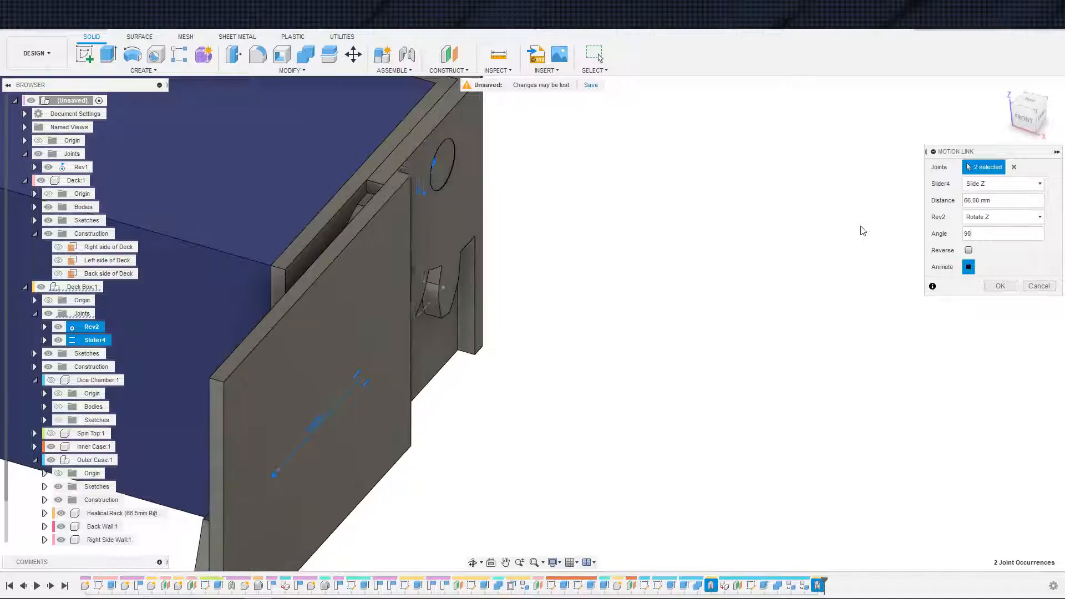
{"action": "scroll", "coordinate": [685, 259], "scroll_direction": "down", "scroll_amount": 2}
{"action": "middle_click_drag", "start_coordinate": [755, 255], "coordinate": [673, 377], "text": "shift"}
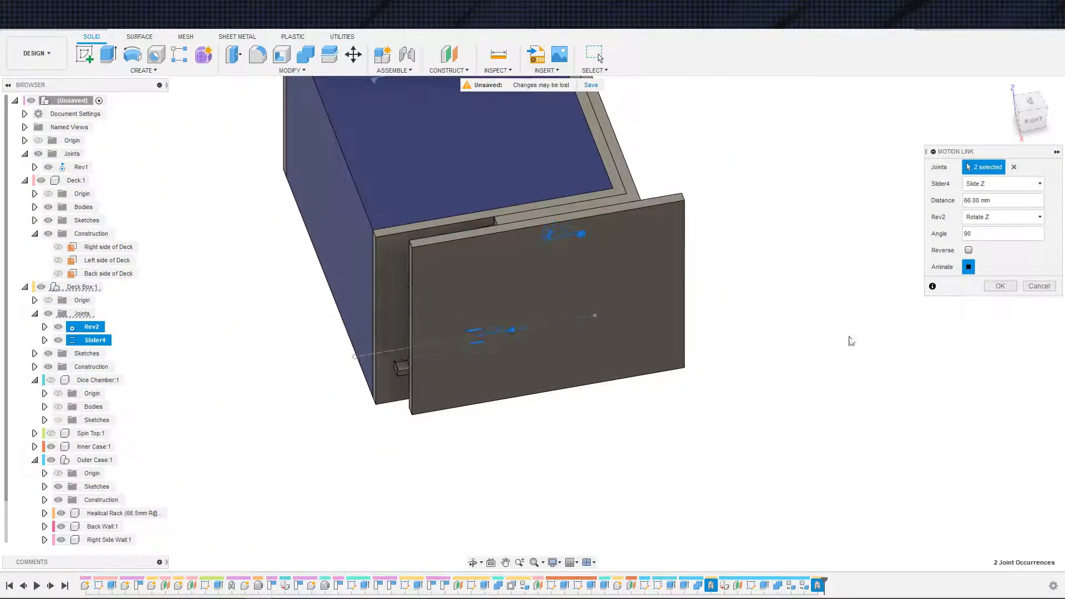
{"action": "left_click", "coordinate": [969, 250]}
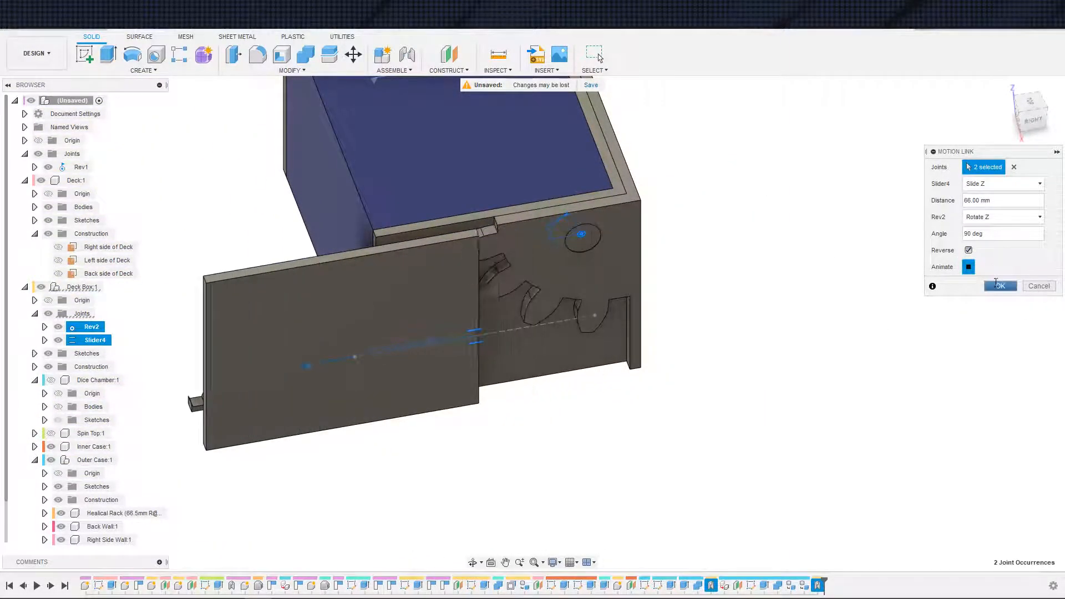
{"action": "left_click", "coordinate": [1000, 286]}
Test the linked motion by sliding the Right Side Wall along its slider joint.
{"action": "middle_click_drag", "start_coordinate": [742, 321], "coordinate": [598, 324], "text": "shift"}
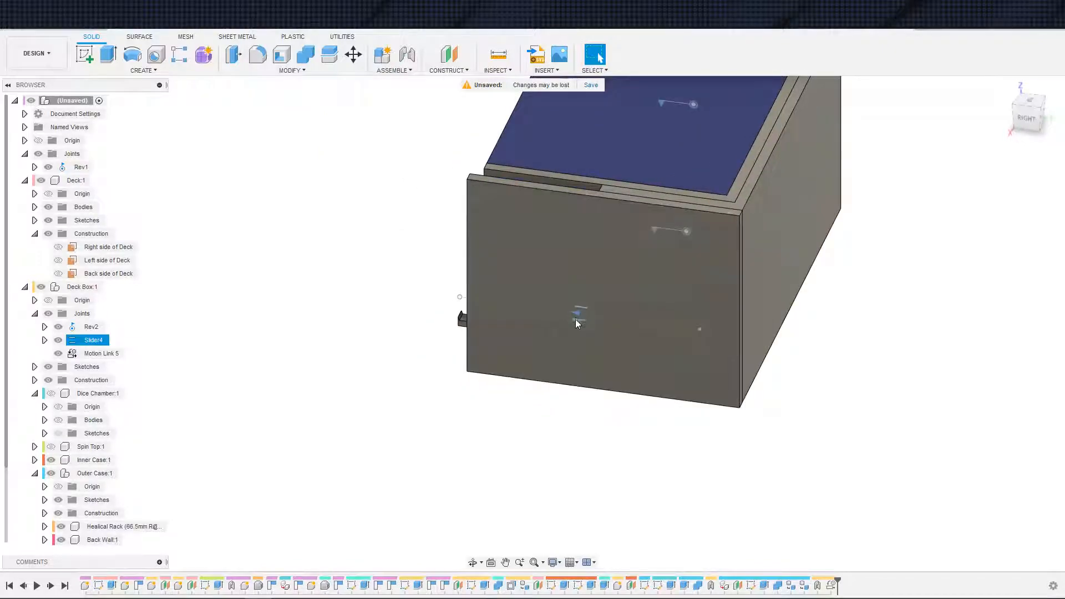
{"action": "double_click", "coordinate": [576, 318]}
{"action": "left_click_drag", "start_coordinate": [576, 318], "coordinate": [465, 298]}
{"action": "key", "text": "Escape"}
{"action": "scroll", "coordinate": [641, 305], "scroll_direction": "up", "scroll_amount": 2}
{"action": "middle_click_drag", "start_coordinate": [552, 309], "coordinate": [430, 398]}
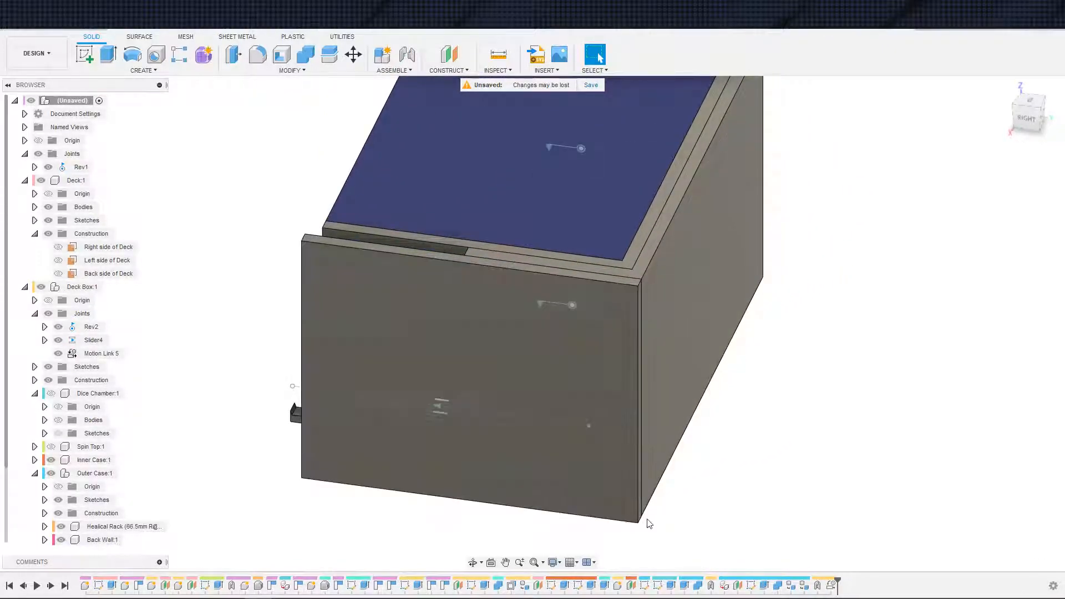
Delete the Rev2 joint from the timeline.
{"action": "left_click", "coordinate": [712, 592]}
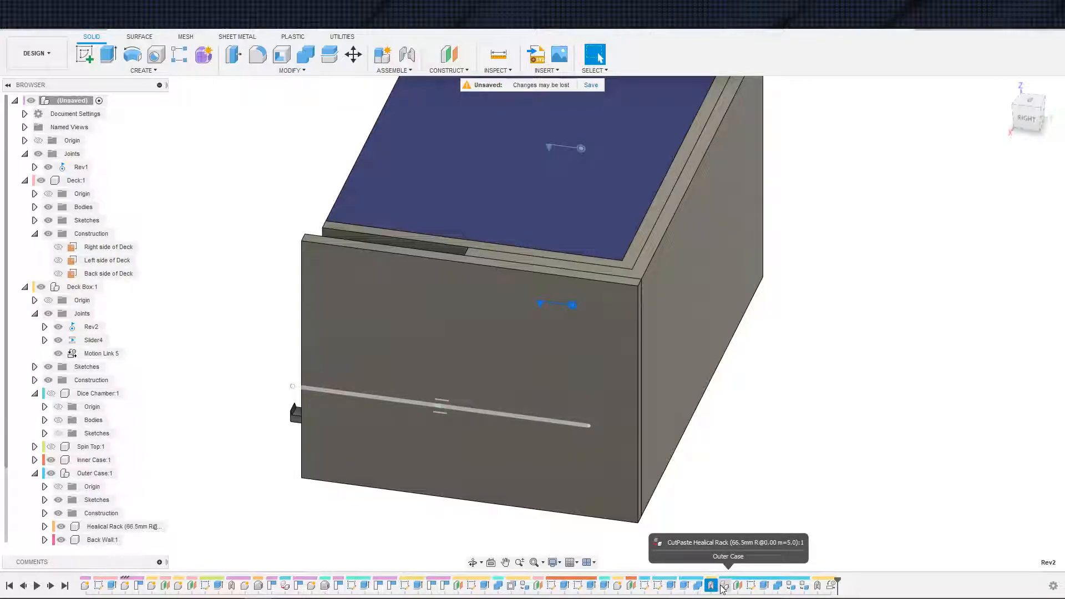
{"action": "key", "text": "Delete"}
{"action": "left_click", "coordinate": [496, 325]}
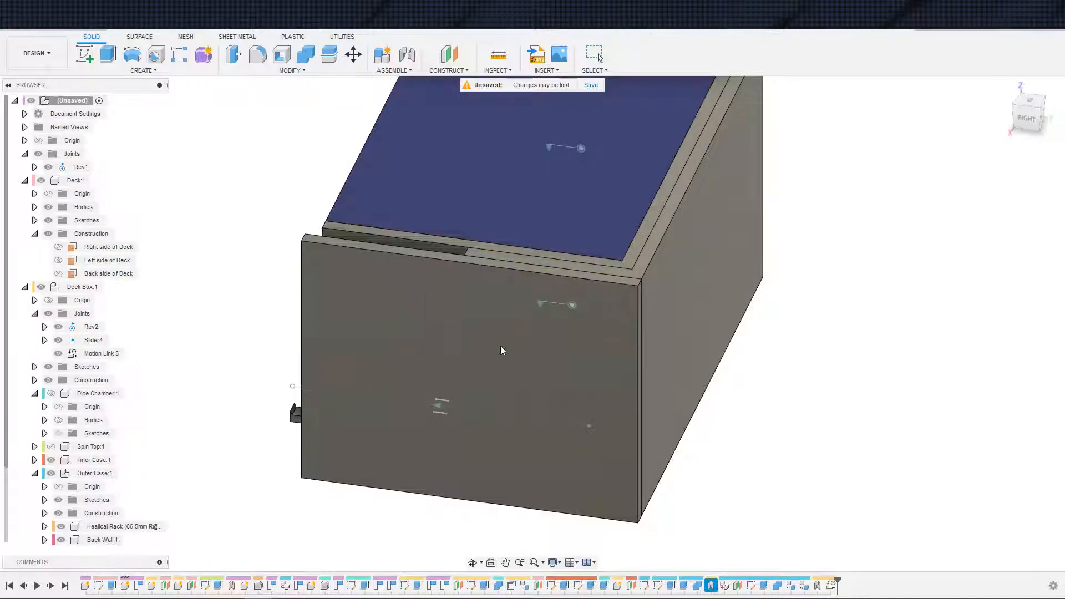
Examine the deck box from several sides, checking the side wall's position and the rack beside the inner case.
{"action": "scroll", "coordinate": [781, 543], "scroll_direction": "up", "scroll_amount": 3}
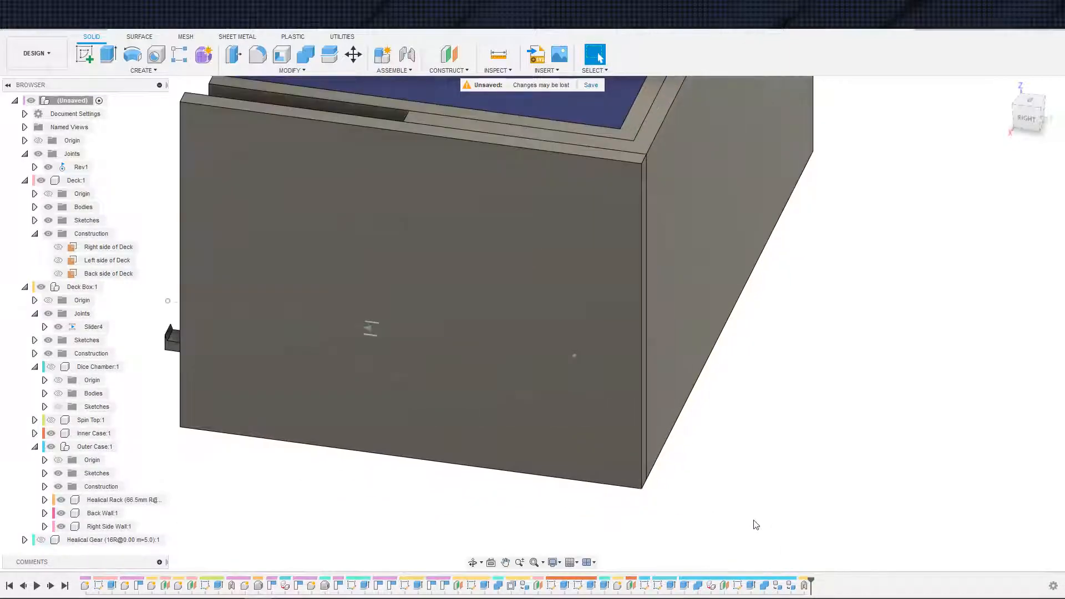
{"action": "middle_click_drag", "start_coordinate": [754, 522], "coordinate": [756, 507], "text": "shift"}
{"action": "scroll", "coordinate": [758, 500], "scroll_direction": "down", "scroll_amount": 1}
{"action": "scroll", "coordinate": [765, 499], "scroll_direction": "down", "scroll_amount": 1}
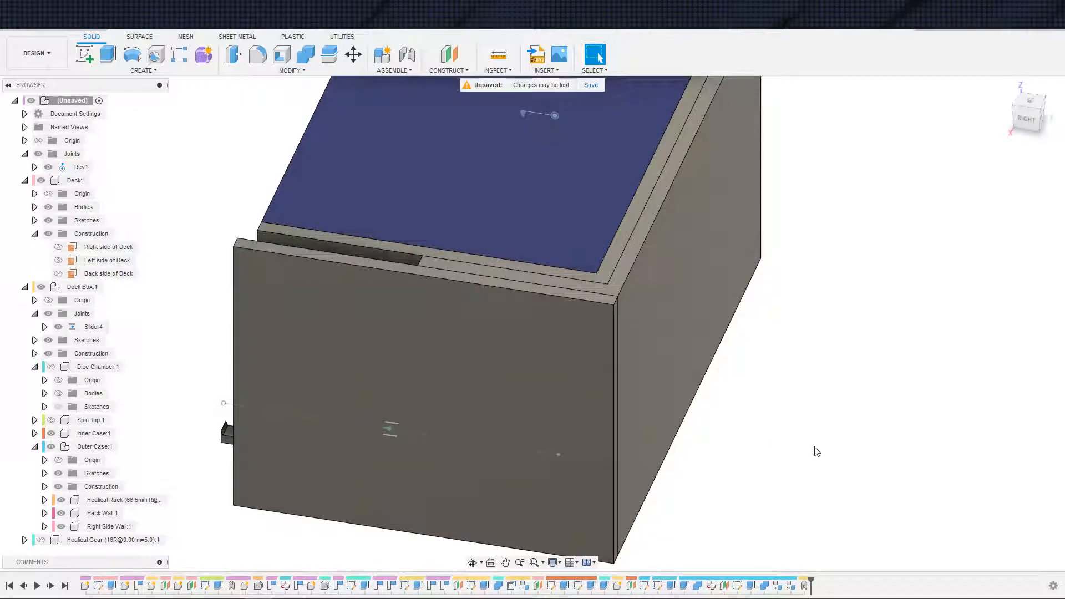
{"action": "scroll", "coordinate": [858, 475], "scroll_direction": "down", "scroll_amount": 2}
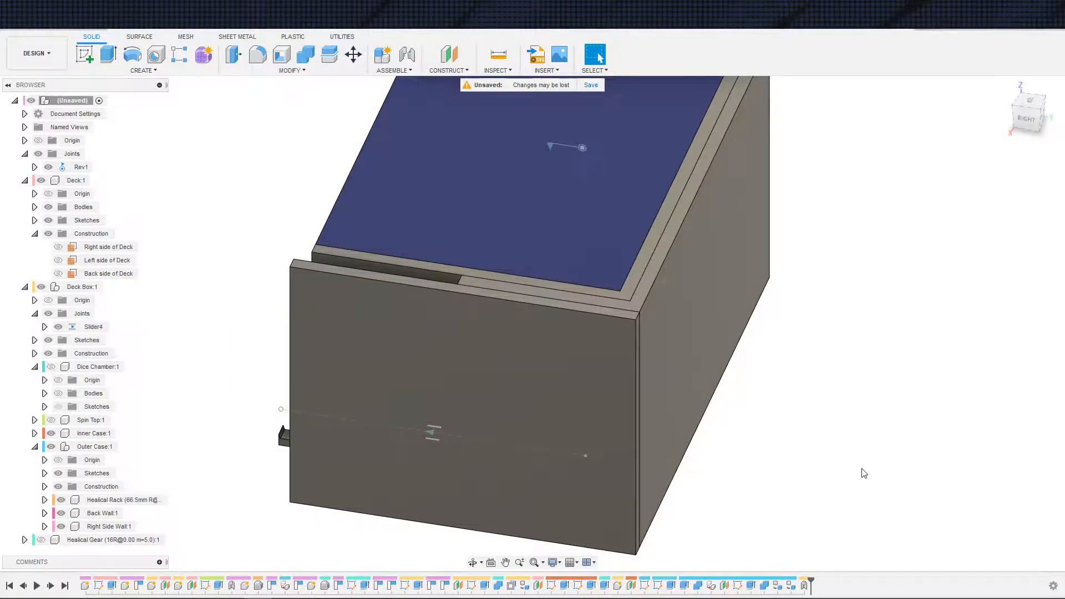
{"action": "middle_click_drag", "start_coordinate": [925, 448], "coordinate": [900, 560]}
{"action": "middle_click_drag", "start_coordinate": [839, 473], "coordinate": [579, 371], "text": "shift"}
{"action": "scroll", "coordinate": [776, 418], "scroll_direction": "down", "scroll_amount": 3}
{"action": "middle_click_drag", "start_coordinate": [644, 370], "coordinate": [344, 396]}
{"action": "middle_click_drag", "start_coordinate": [680, 363], "coordinate": [621, 229]}
{"action": "scroll", "coordinate": [526, 421], "scroll_direction": "up", "scroll_amount": 3}
{"action": "middle_click_drag", "start_coordinate": [547, 405], "coordinate": [756, 276]}
{"action": "scroll", "coordinate": [744, 335], "scroll_direction": "up", "scroll_amount": 1}
{"action": "middle_click_drag", "start_coordinate": [666, 340], "coordinate": [650, 356], "text": "shift"}
{"action": "middle_click_drag", "start_coordinate": [651, 356], "coordinate": [602, 414]}
{"action": "scroll", "coordinate": [637, 371], "scroll_direction": "up", "scroll_amount": 1}
{"action": "scroll", "coordinate": [603, 414], "scroll_direction": "down", "scroll_amount": 3}
{"action": "middle_click_drag", "start_coordinate": [768, 495], "coordinate": [694, 463], "text": "shift"}
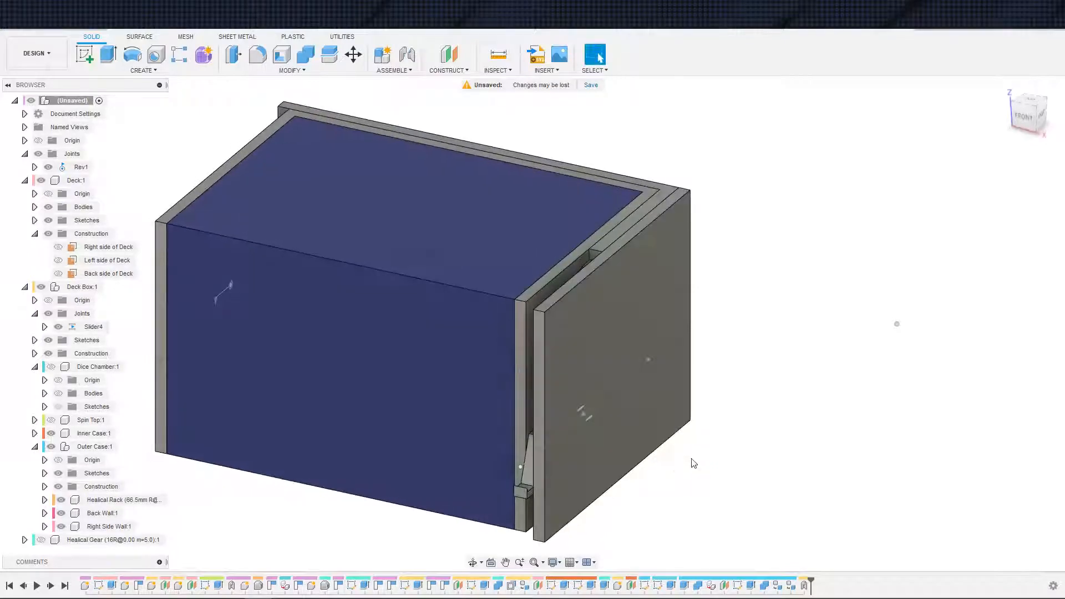
Try the Plastic - Matte (Yellow) appearance on the deck block and undo it.
{"action": "key", "text": "a"}
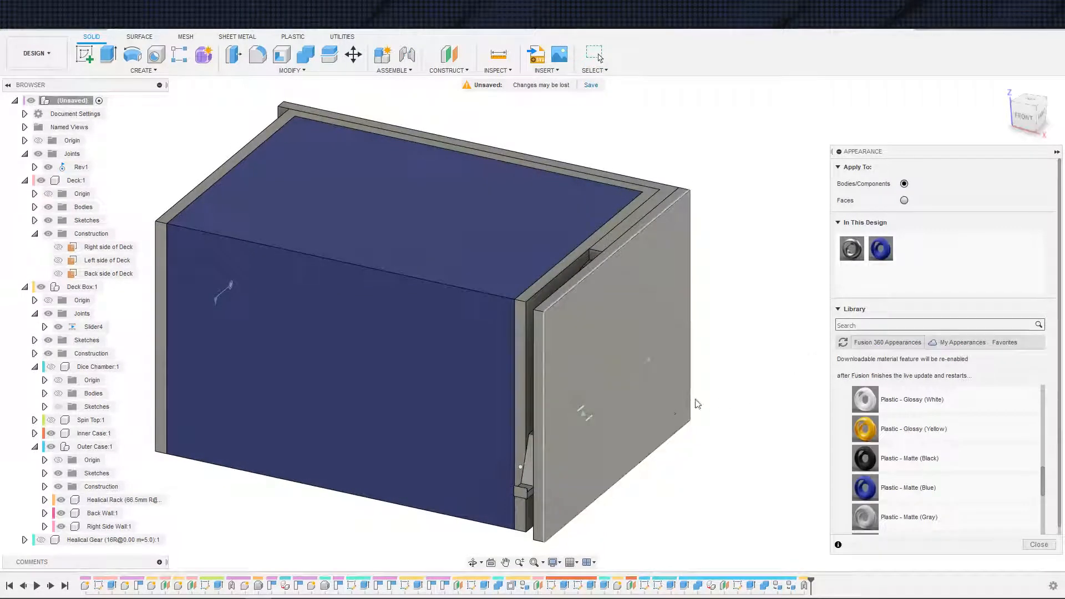
{"action": "scroll", "coordinate": [865, 436], "scroll_direction": "down", "scroll_amount": 5}
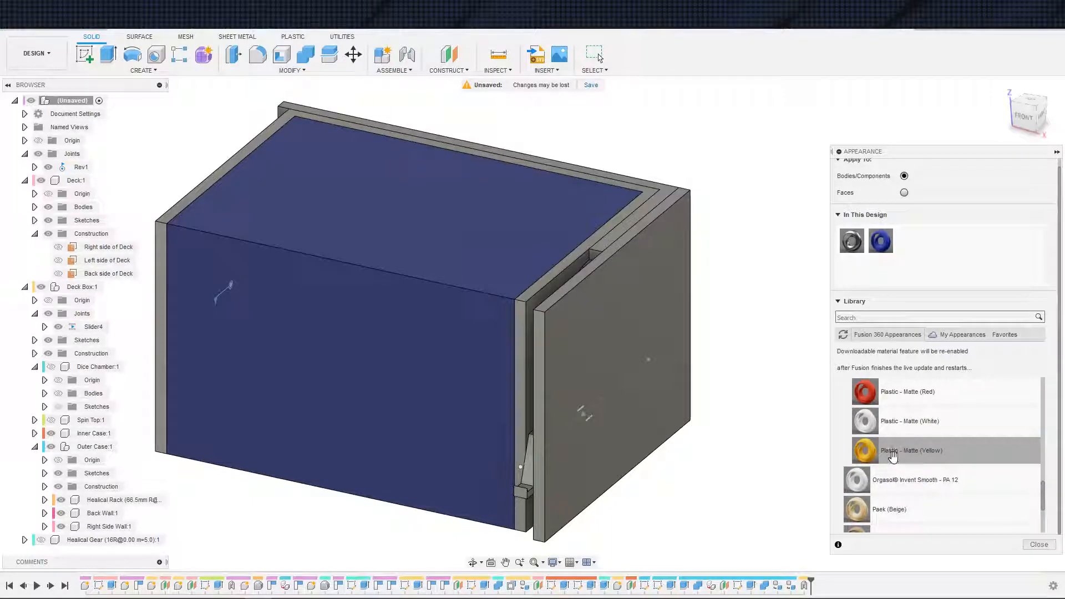
{"action": "left_click_drag", "start_coordinate": [892, 452], "coordinate": [516, 396]}
{"action": "key", "text": "Escape"}
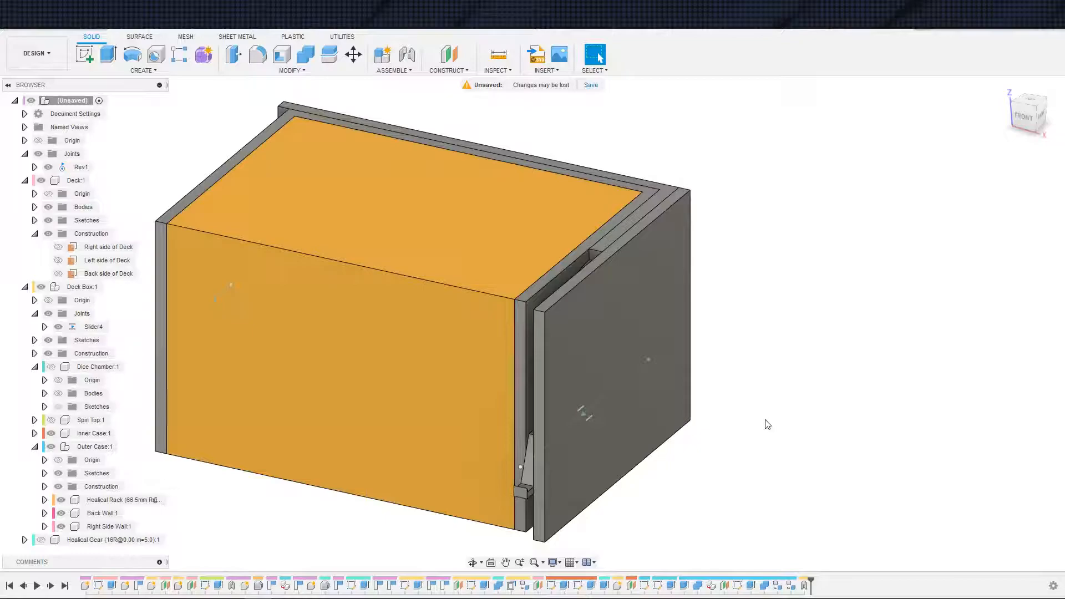
{"action": "key", "text": "ctrl+z"}
Apply the Plastic - Matte (Yellow) appearance to the inner case and Plastic - Matte (Red) to the right side wall.
{"action": "key", "text": "a"}
{"action": "left_click_drag", "start_coordinate": [898, 457], "coordinate": [564, 280]}
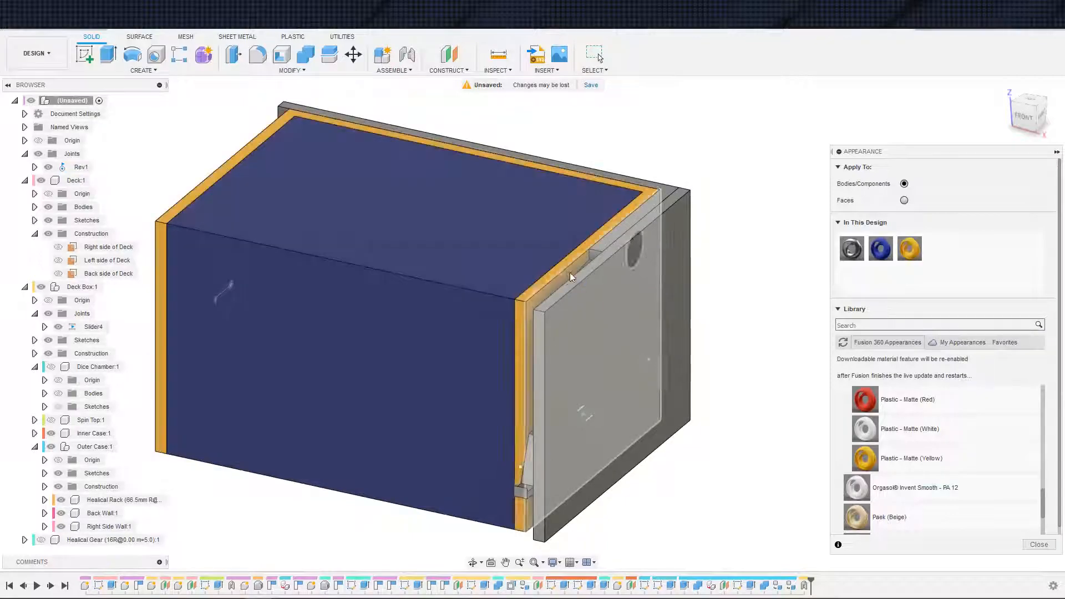
{"action": "left_click_drag", "start_coordinate": [884, 411], "coordinate": [674, 394]}
Apply the Plastic - Matte (Green) appearance to the outer case's back wall and finish the appearance changes.
{"action": "scroll", "coordinate": [719, 362], "scroll_direction": "down", "scroll_amount": 2}
{"action": "middle_click_drag", "start_coordinate": [720, 363], "coordinate": [775, 380], "text": "shift"}
{"action": "scroll", "coordinate": [905, 439], "scroll_direction": "up", "scroll_amount": 3}
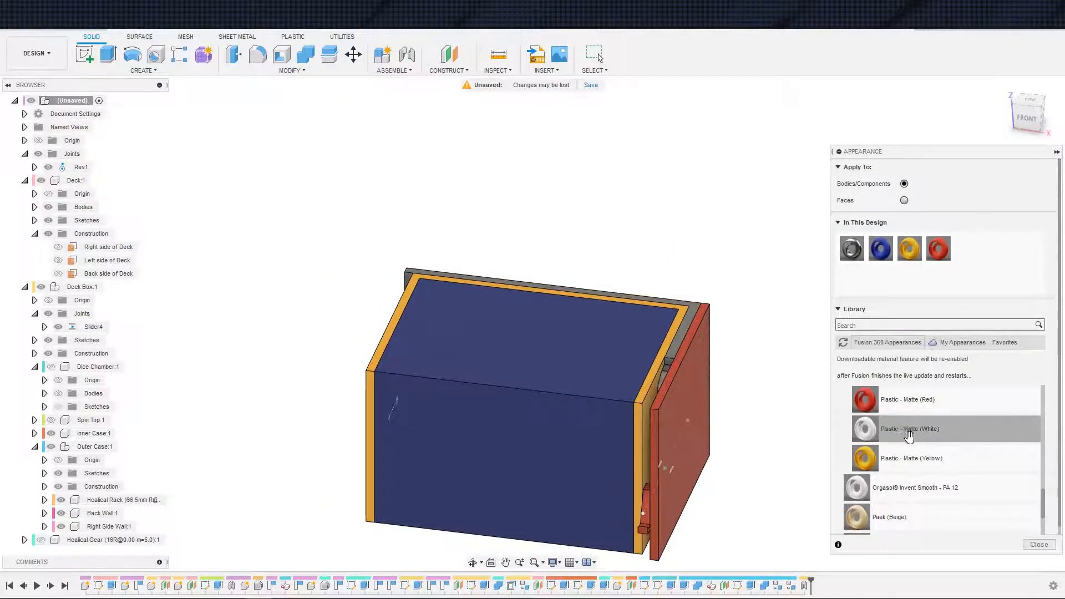
{"action": "scroll", "coordinate": [905, 438], "scroll_direction": "down", "scroll_amount": 3}
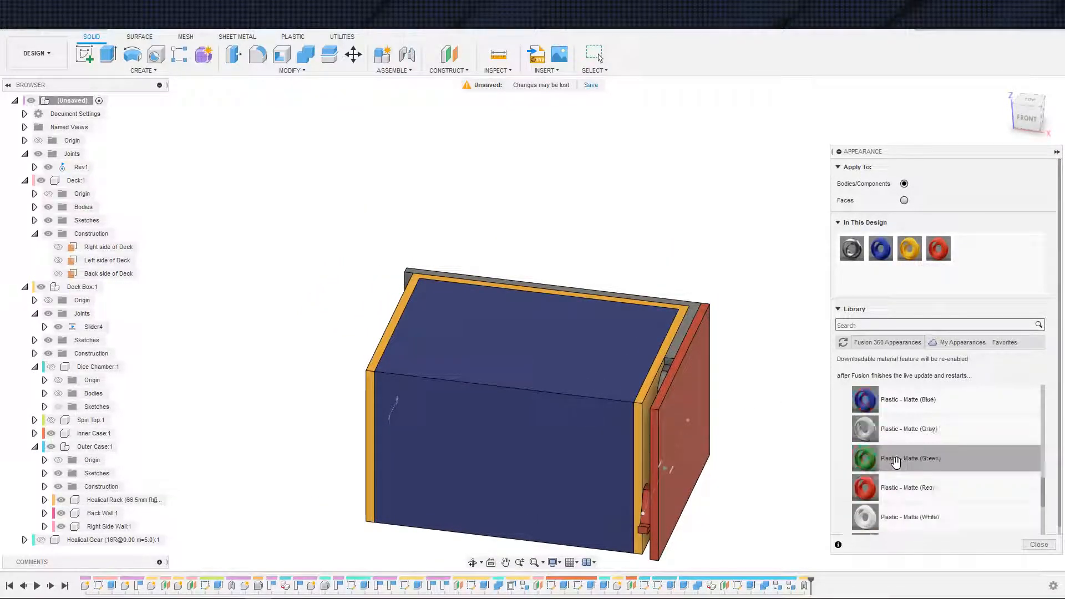
{"action": "left_click_drag", "start_coordinate": [895, 463], "coordinate": [688, 361]}
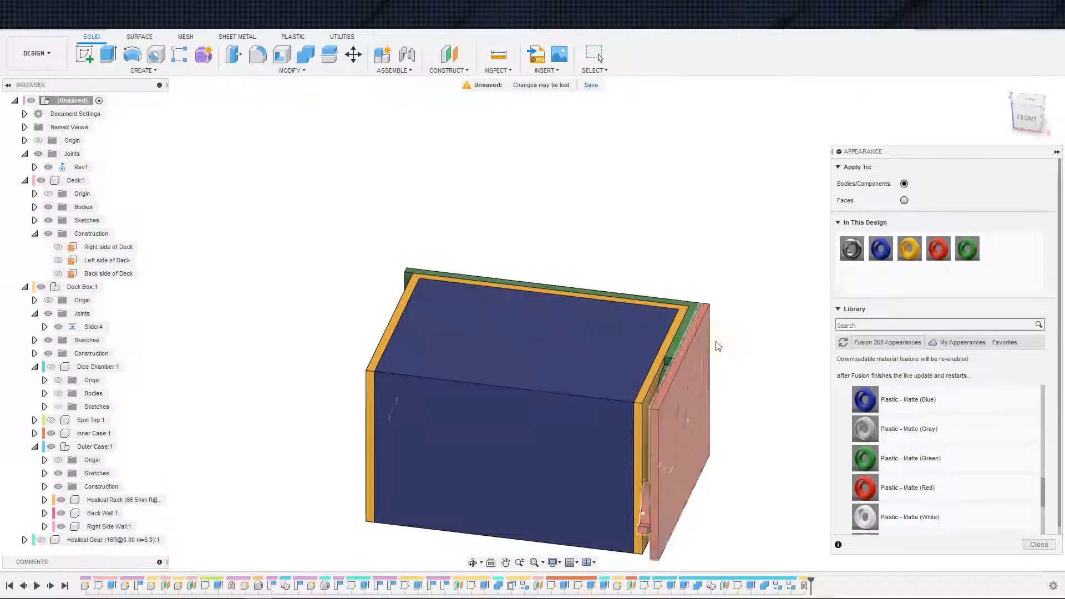
{"action": "middle_click_drag", "start_coordinate": [744, 429], "coordinate": [827, 481], "text": "shift"}
{"action": "scroll", "coordinate": [666, 451], "scroll_direction": "up", "scroll_amount": 5}
{"action": "key", "text": "Escape"}
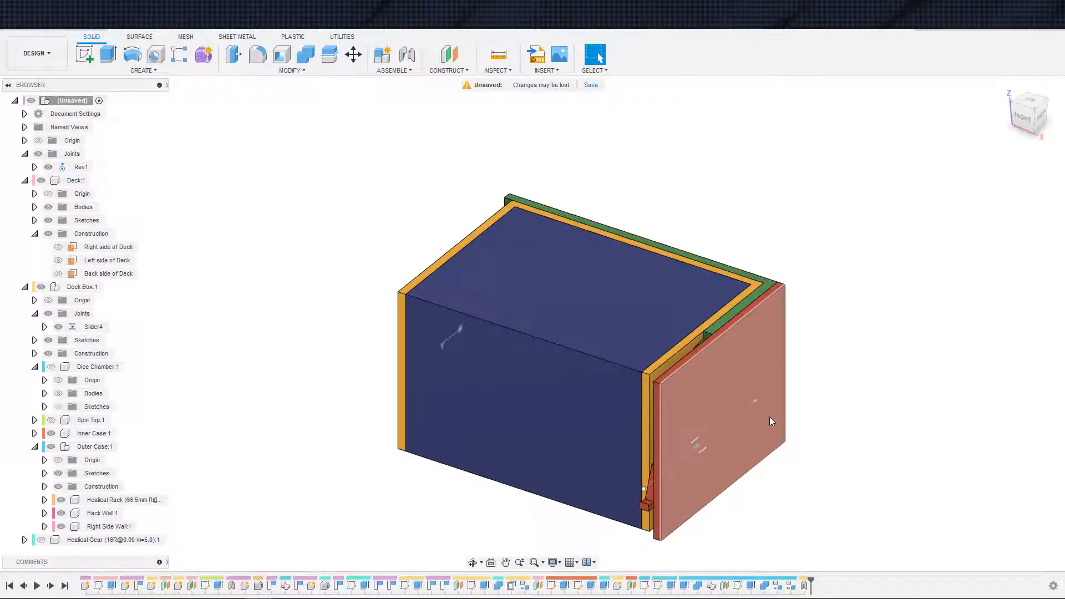
Inspect the coloured deck box from the back, right, left and front, checking how the case walls and rack fit together.
{"action": "scroll", "coordinate": [747, 443], "scroll_direction": "down", "scroll_amount": 1}
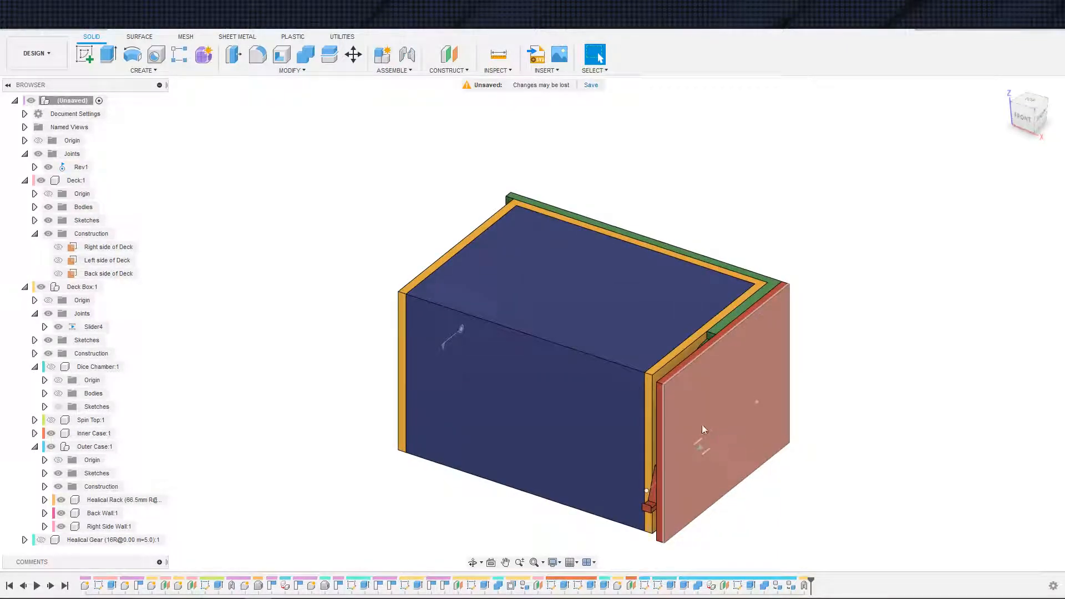
{"action": "middle_click_drag", "start_coordinate": [823, 421], "coordinate": [513, 452], "text": "shift"}
{"action": "middle_click_drag", "start_coordinate": [439, 444], "coordinate": [351, 434]}
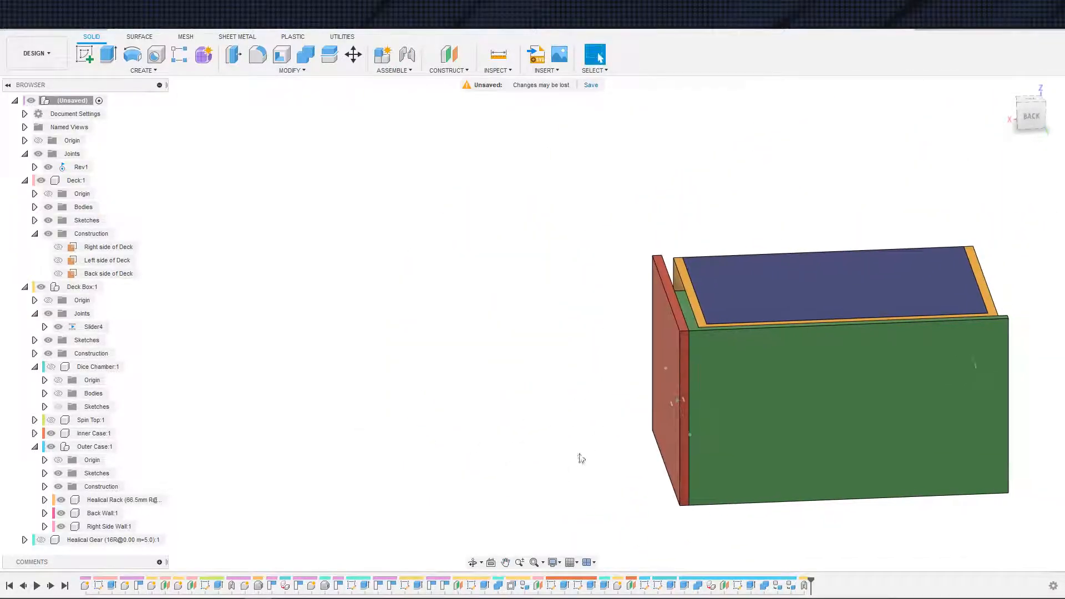
{"action": "middle_click_drag", "start_coordinate": [578, 455], "coordinate": [513, 443]}
{"action": "middle_click_drag", "start_coordinate": [491, 408], "coordinate": [615, 398], "text": "shift"}
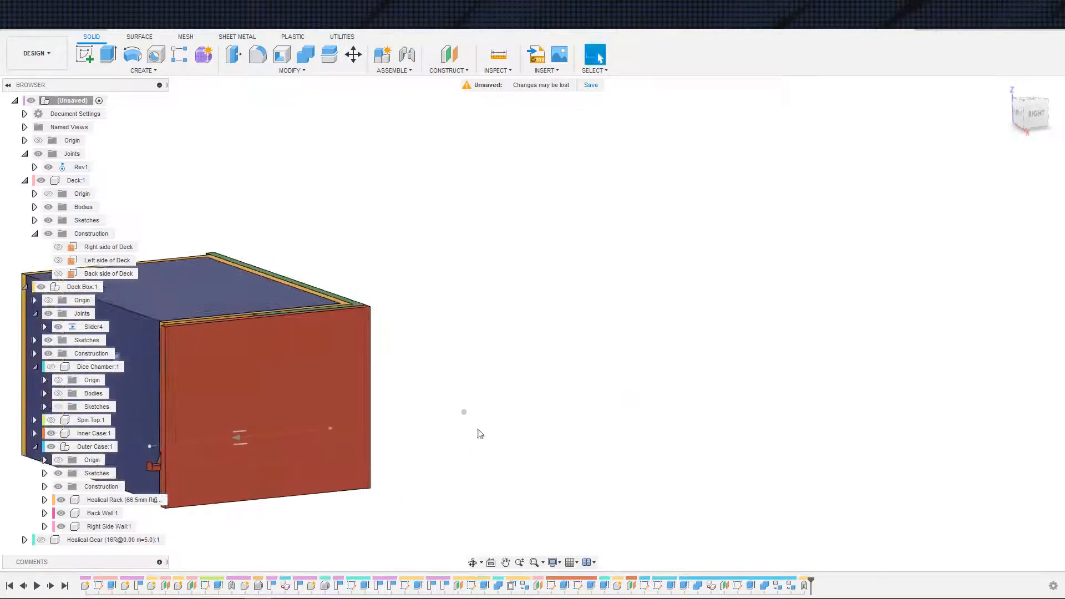
{"action": "middle_click_drag", "start_coordinate": [394, 462], "coordinate": [683, 455]}
{"action": "middle_click_drag", "start_coordinate": [578, 452], "coordinate": [727, 458], "text": "shift"}
{"action": "middle_click_drag", "start_coordinate": [688, 447], "coordinate": [715, 346]}
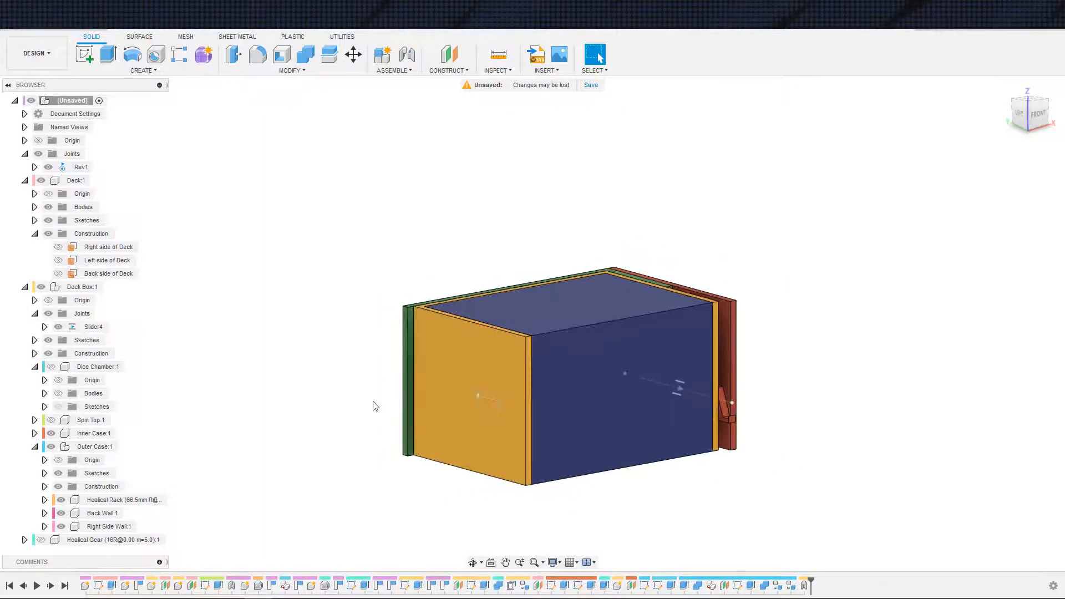
{"action": "middle_click_drag", "start_coordinate": [356, 469], "coordinate": [418, 363], "text": "shift"}
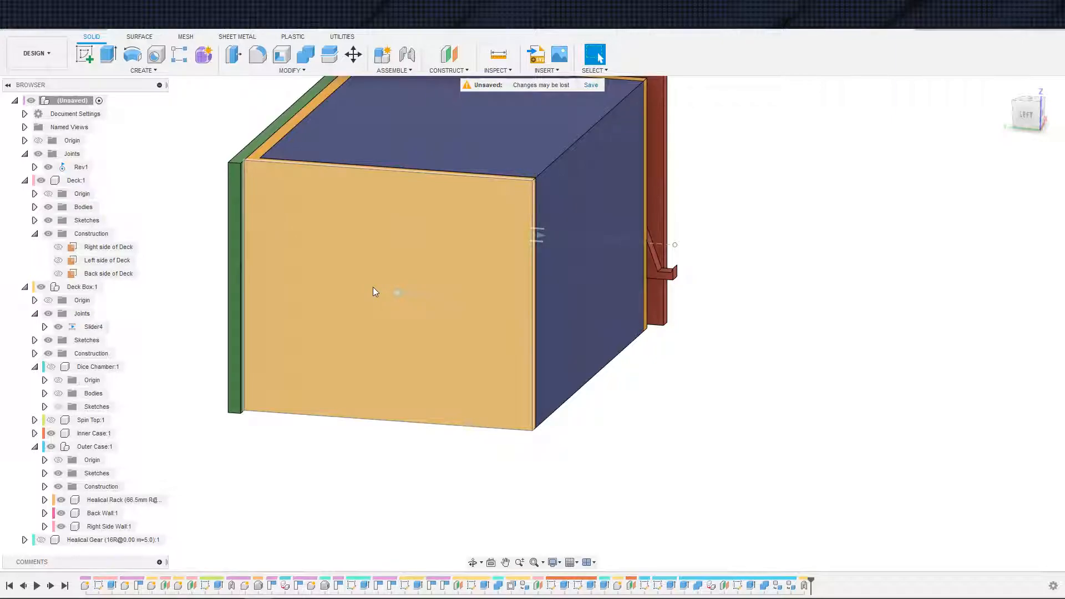
{"action": "scroll", "coordinate": [444, 267], "scroll_direction": "down", "scroll_amount": 3}
{"action": "middle_click_drag", "start_coordinate": [444, 271], "coordinate": [575, 335], "text": "shift"}
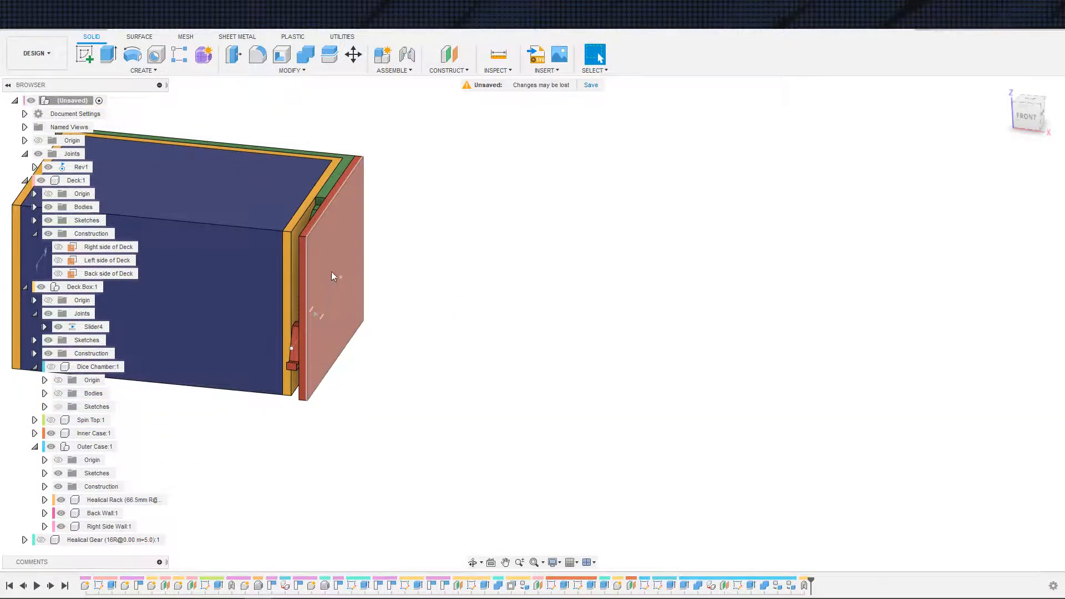
{"action": "middle_click_drag", "start_coordinate": [369, 311], "coordinate": [533, 344], "text": "shift"}
{"action": "scroll", "coordinate": [506, 336], "scroll_direction": "up", "scroll_amount": 3}
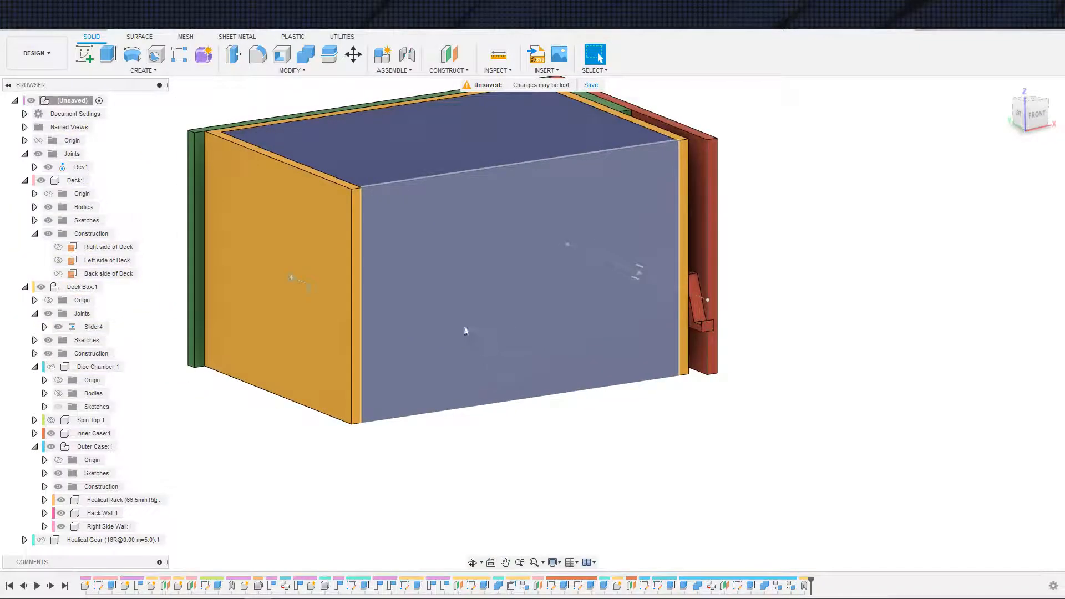
{"action": "scroll", "coordinate": [469, 329], "scroll_direction": "down", "scroll_amount": 3}
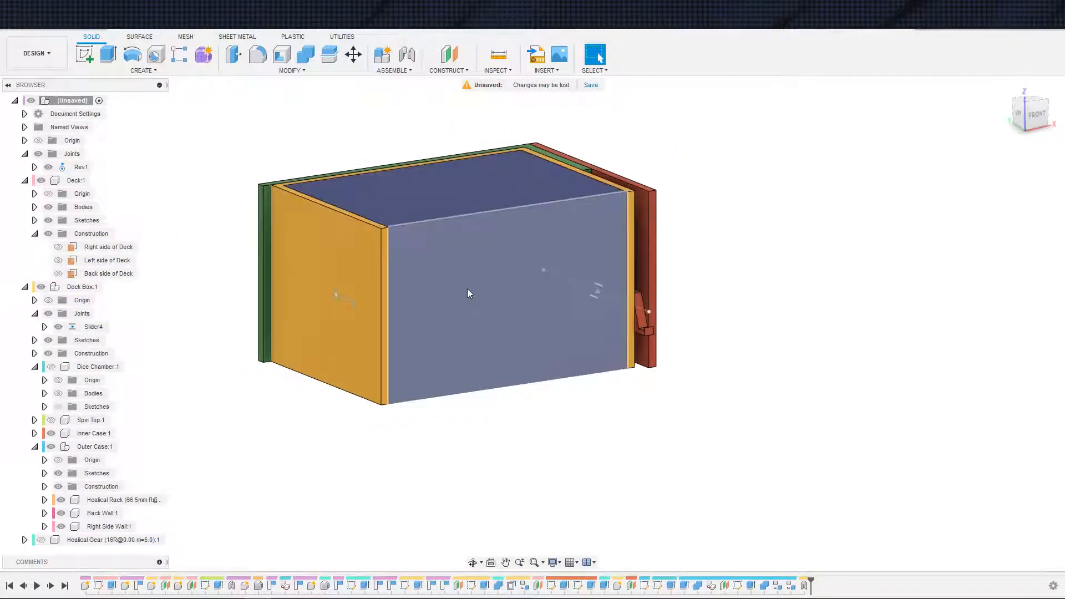